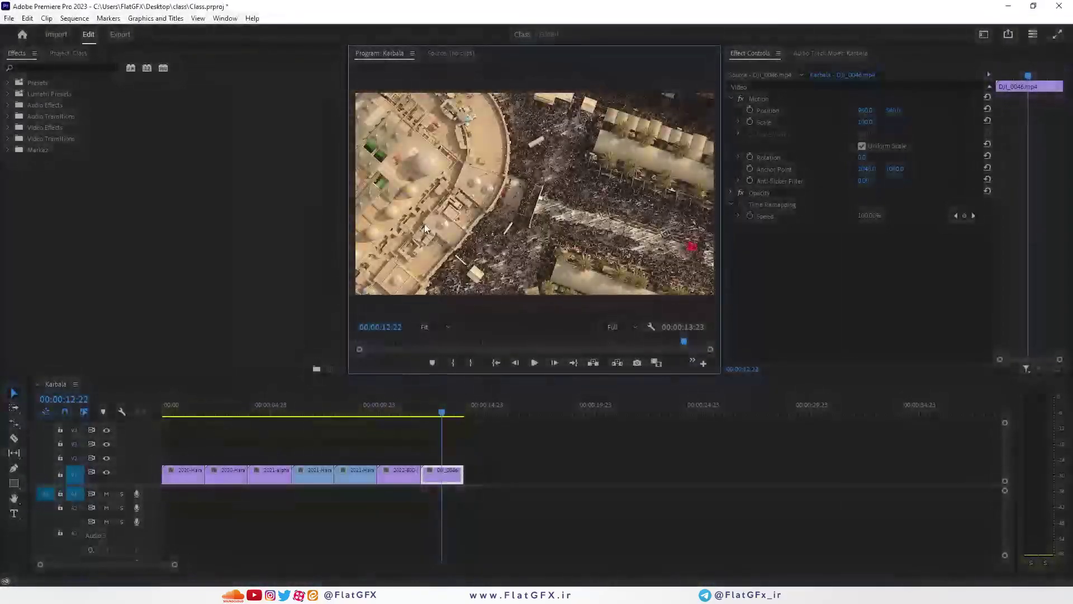
Examine the effect categories, from Presets to Video Transitions, and look through the contents of Audio Effects
{"action": "left_click", "coordinate": [44, 129]}
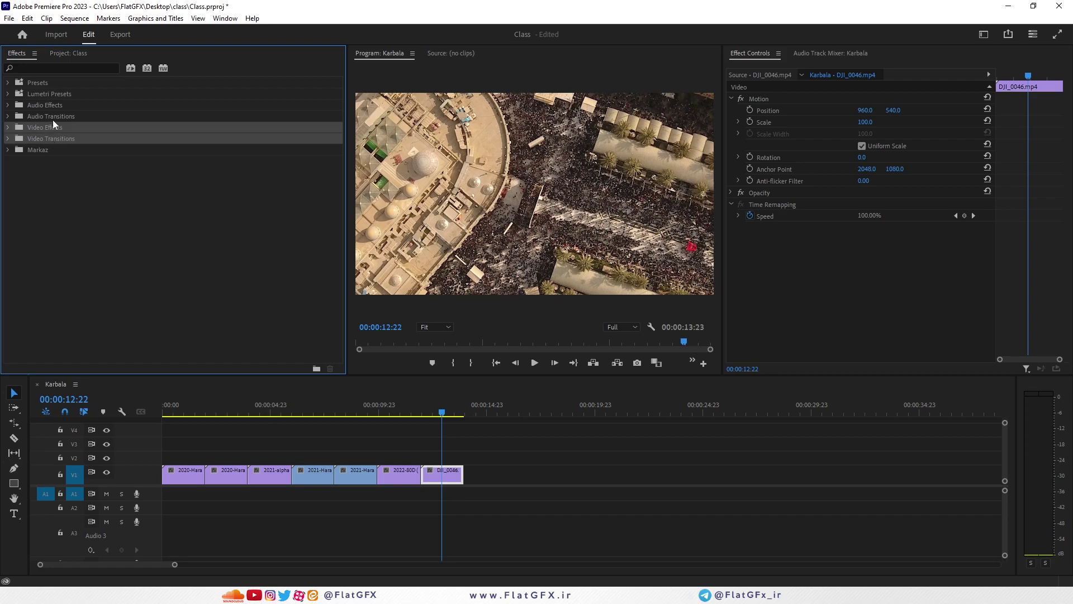
{"action": "left_click", "coordinate": [44, 115]}
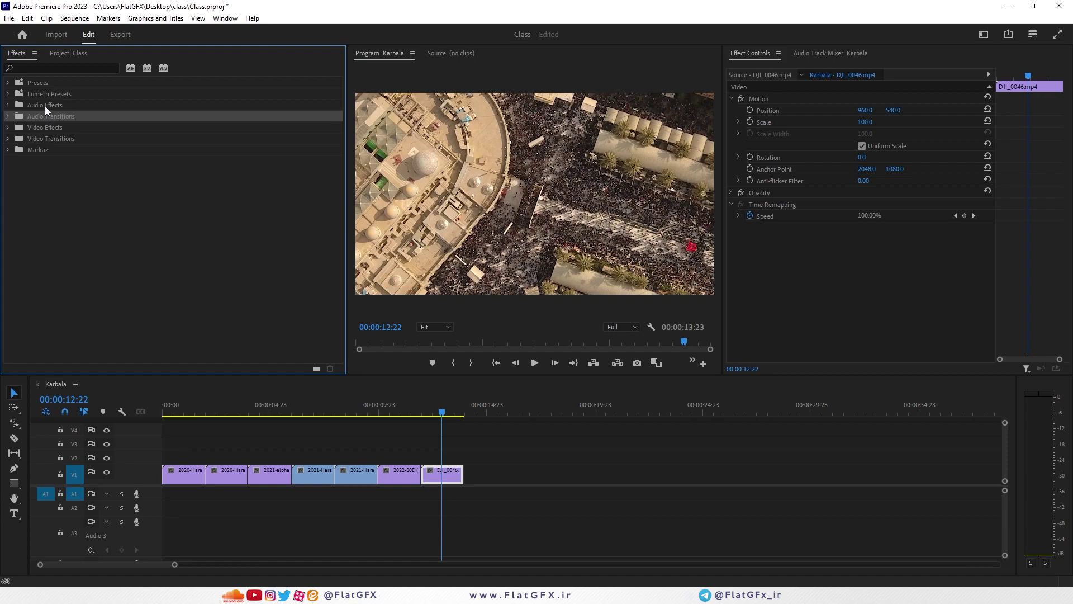
{"action": "left_click", "coordinate": [44, 106], "text": "ctrl"}
{"action": "left_click", "coordinate": [61, 93], "text": "ctrl"}
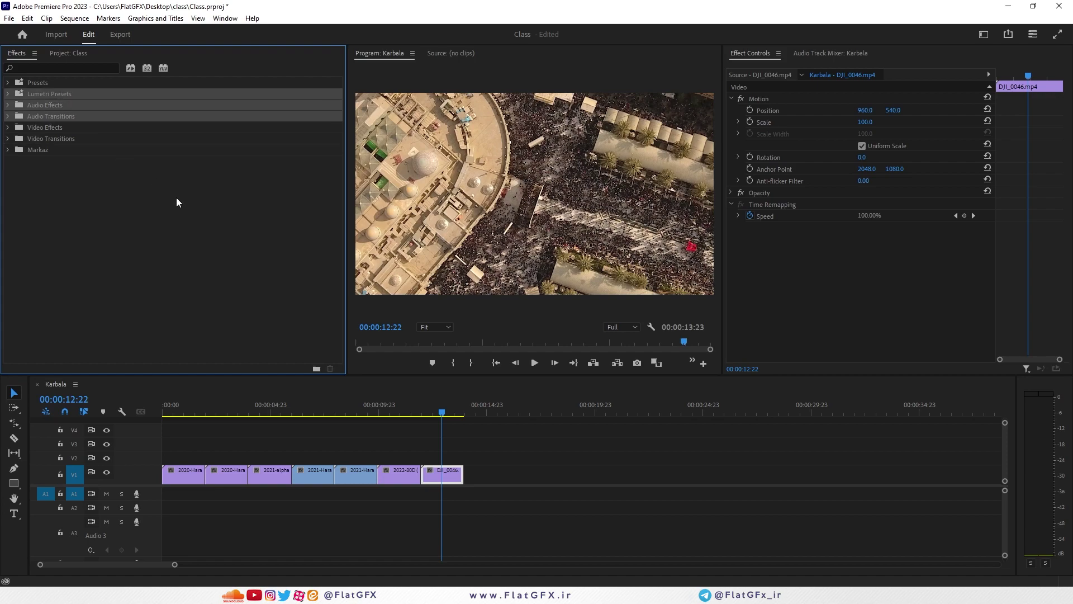
{"action": "left_click", "coordinate": [24, 84]}
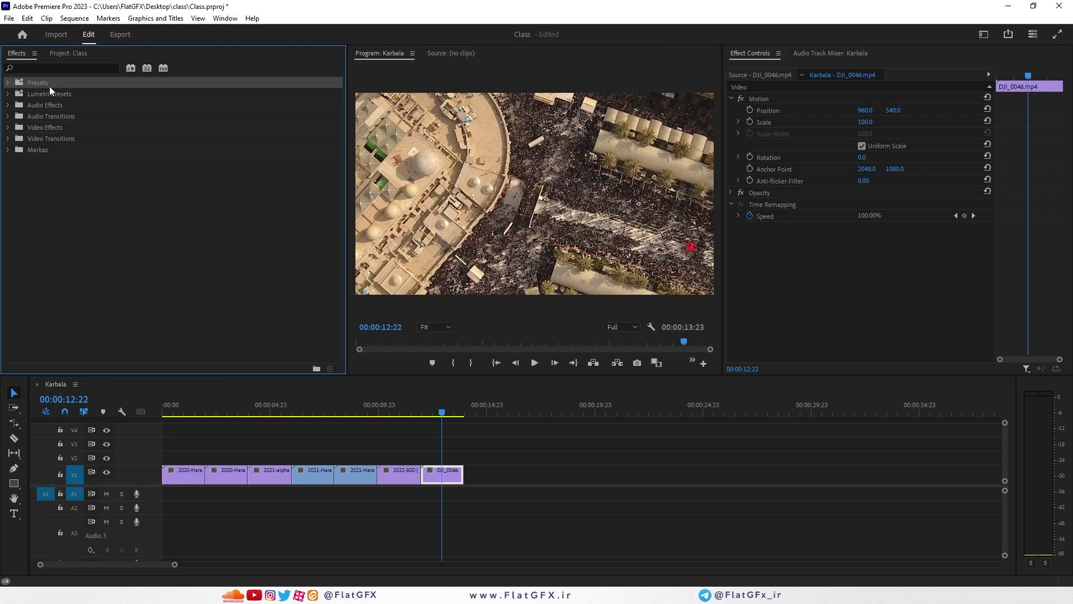
{"action": "left_click", "coordinate": [27, 128]}
{"action": "left_click", "coordinate": [8, 127]}
{"action": "left_click", "coordinate": [8, 127]}
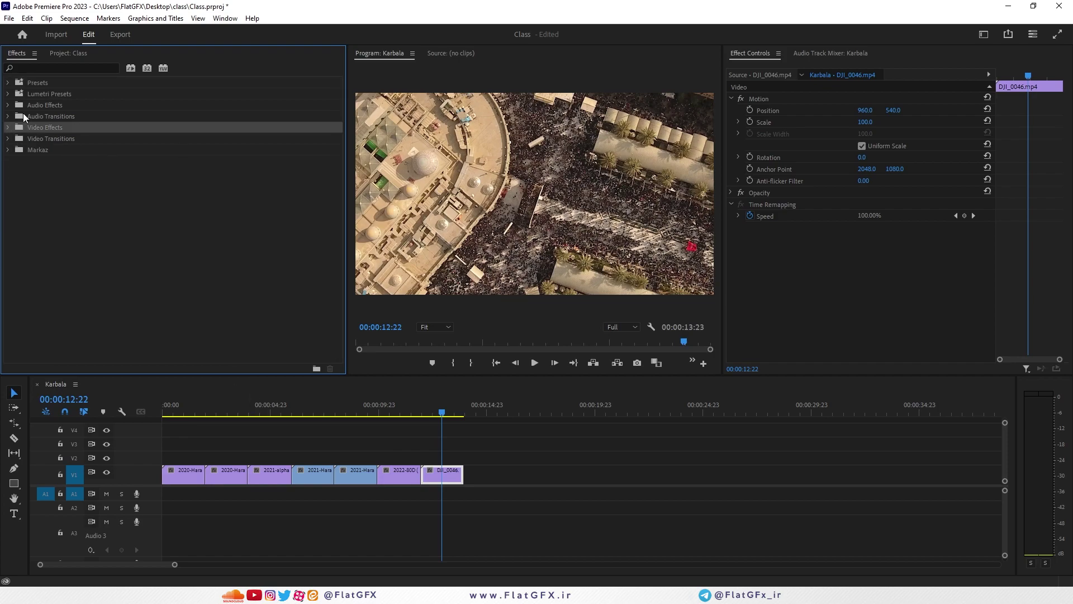
{"action": "left_click", "coordinate": [7, 106]}
{"action": "left_click", "coordinate": [36, 104]}
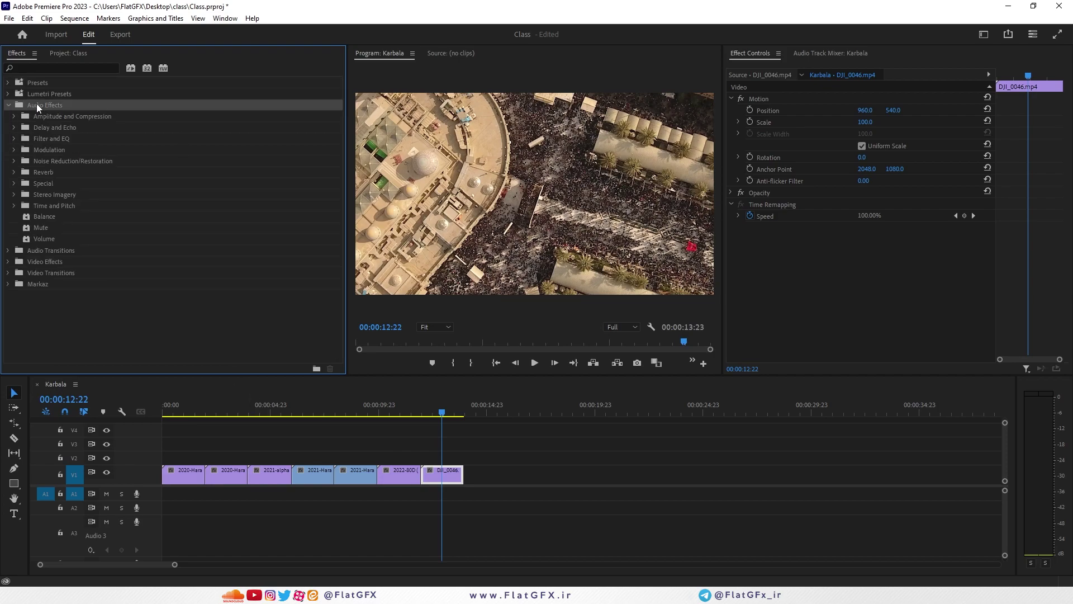
{"action": "left_click", "coordinate": [8, 105]}
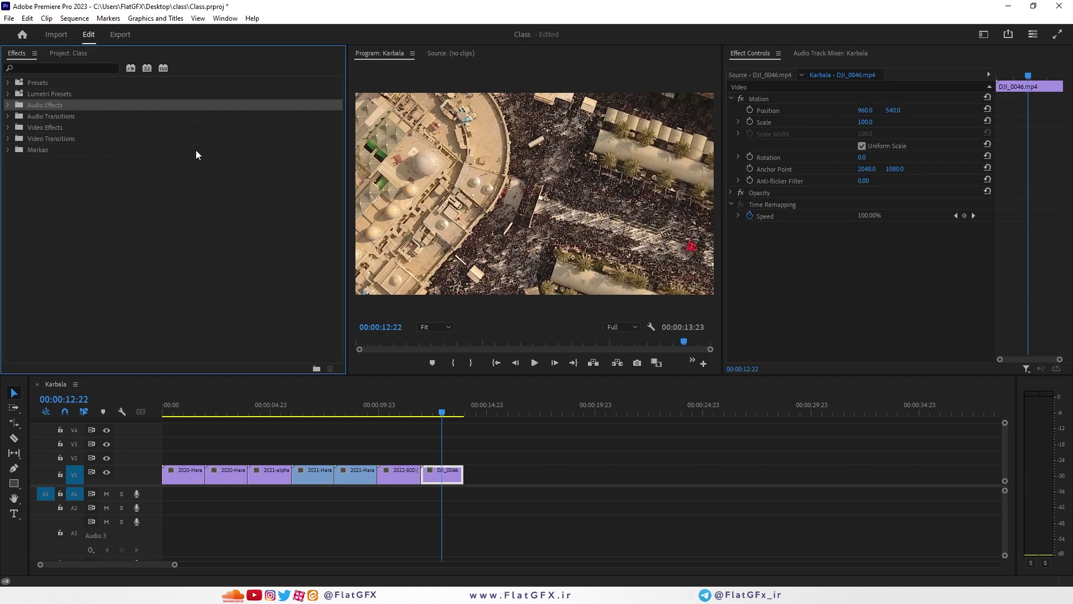
Expand the Video Effects category and its Adjust folder to list the adjustment effects
{"action": "left_click", "coordinate": [8, 128]}
{"action": "left_click", "coordinate": [13, 138]}
{"action": "left_click", "coordinate": [36, 139]}
{"action": "scroll", "coordinate": [54, 333], "scroll_direction": "down", "scroll_amount": 2}
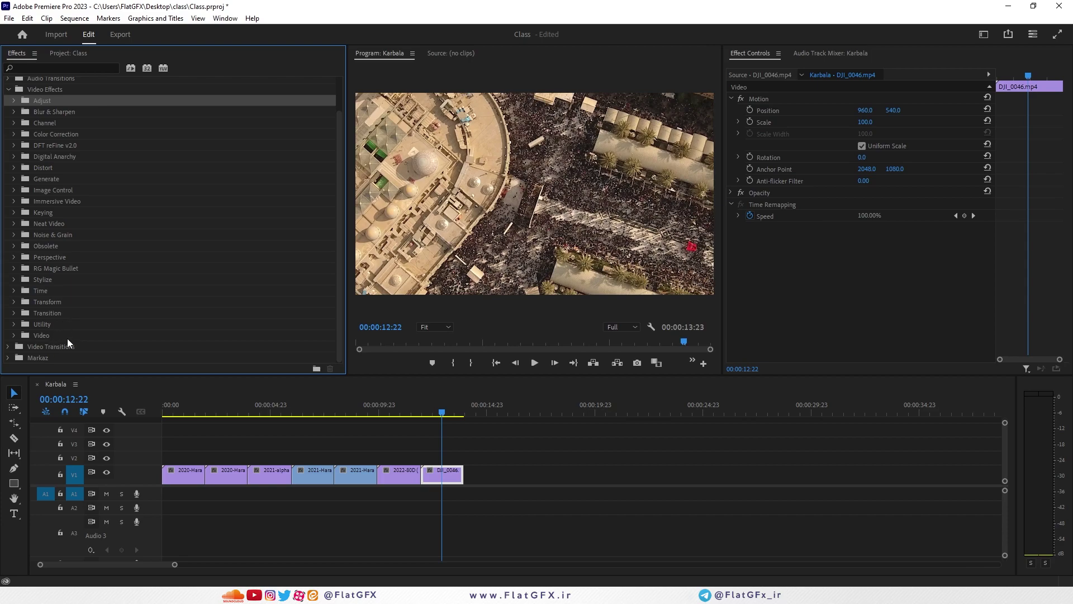
{"action": "double_click", "coordinate": [31, 100]}
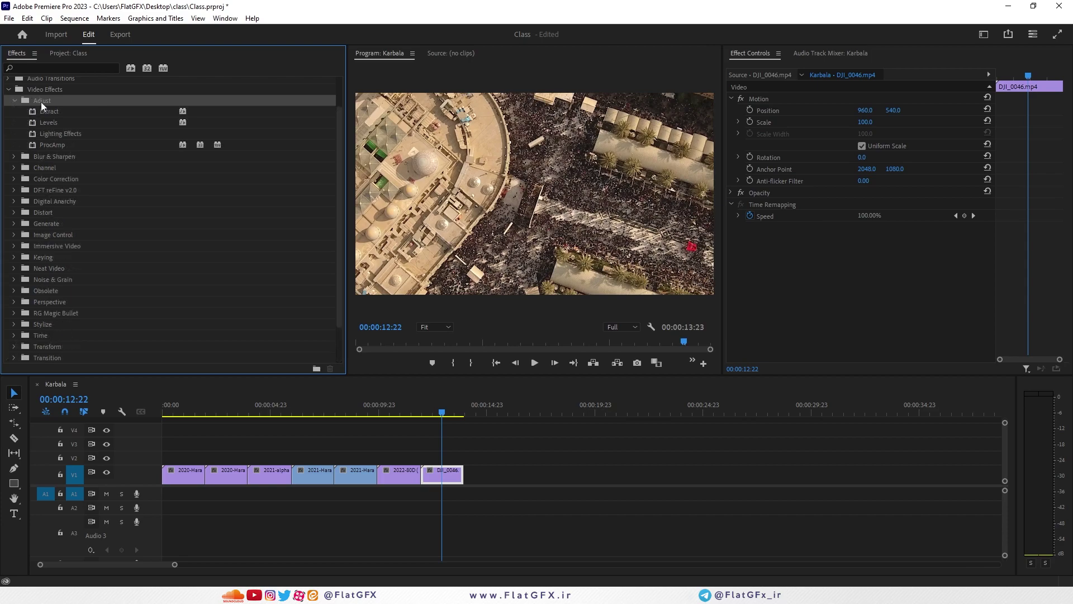
Examine the Video bin's clips as thumbnails, restore the project's list view and clear the selection of timeline clips
{"action": "left_click", "coordinate": [66, 55]}
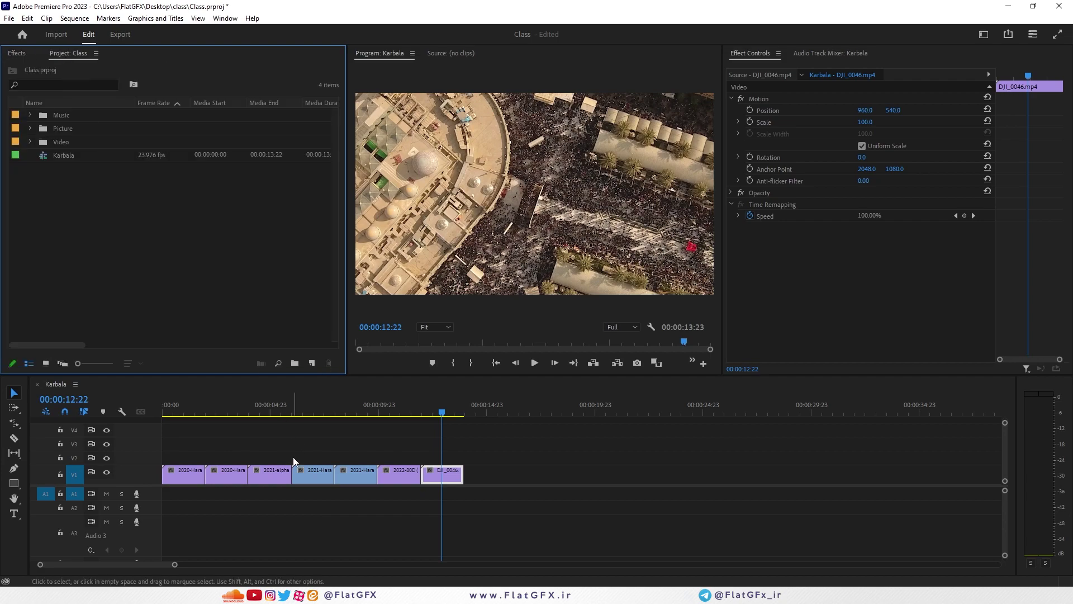
{"action": "left_click_drag", "start_coordinate": [478, 449], "coordinate": [165, 475]}
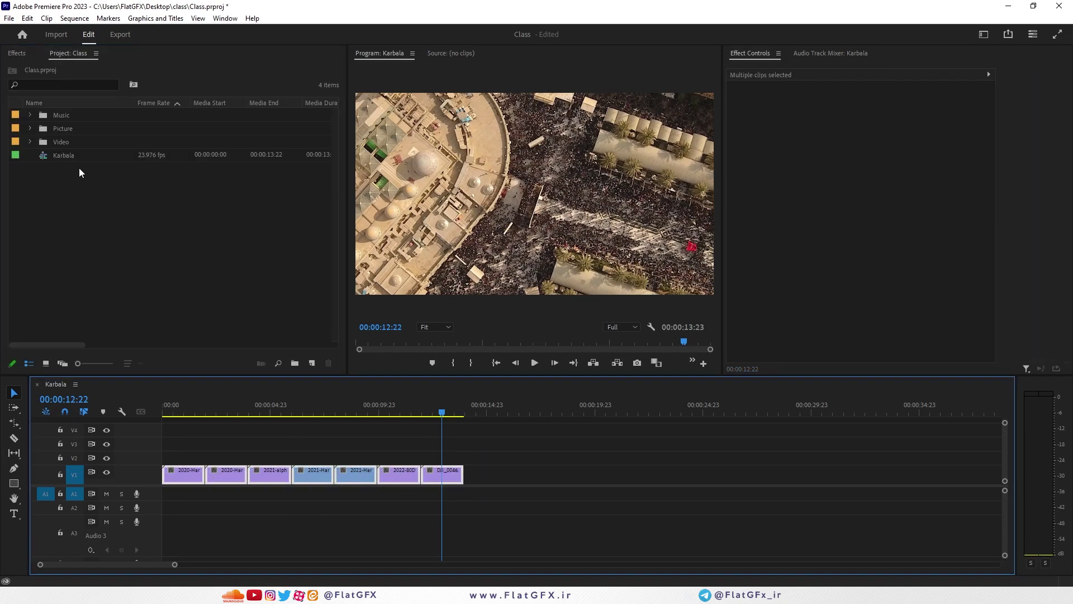
{"action": "left_click", "coordinate": [48, 363]}
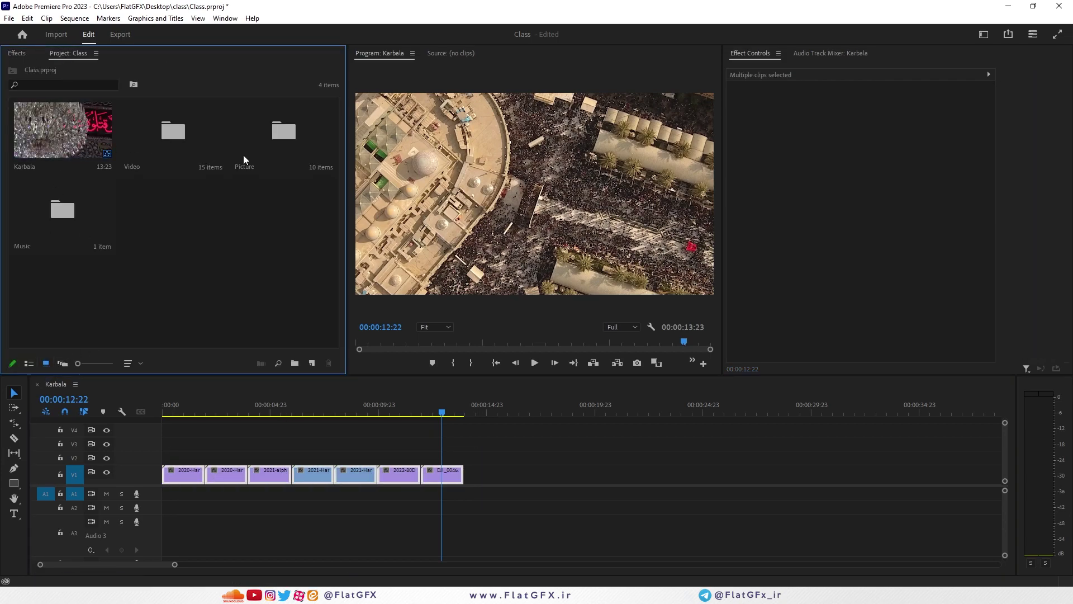
{"action": "double_click", "coordinate": [157, 143]}
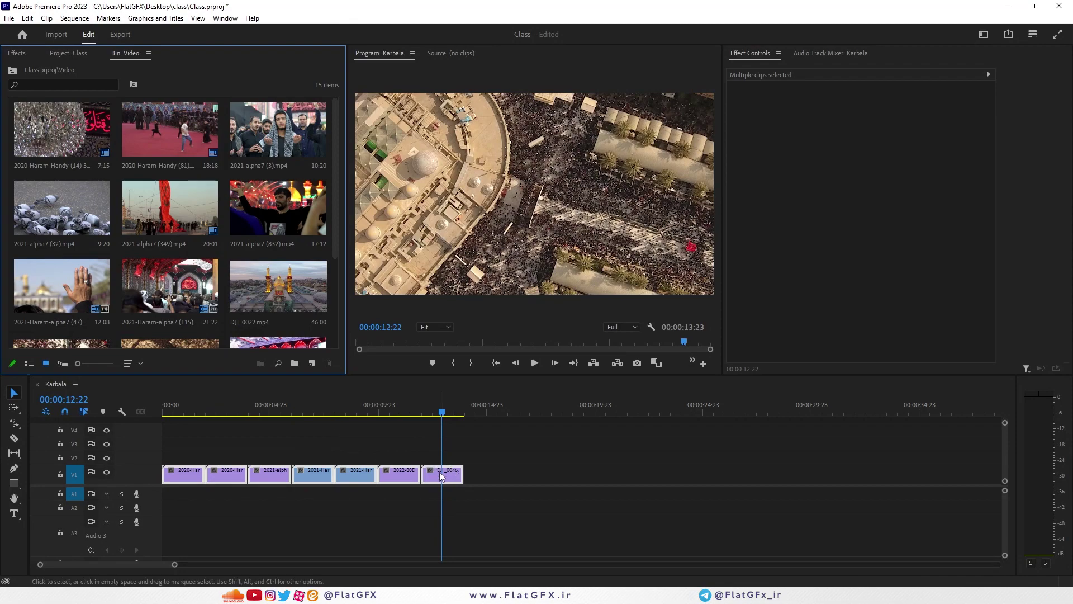
{"action": "left_click", "coordinate": [14, 437]}
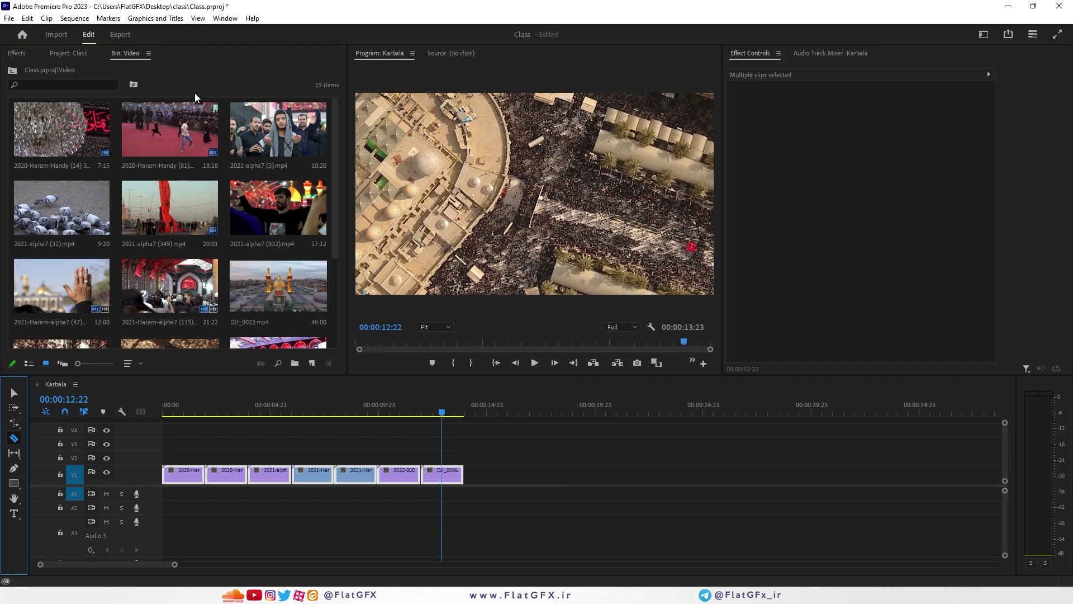
{"action": "left_click", "coordinate": [12, 70]}
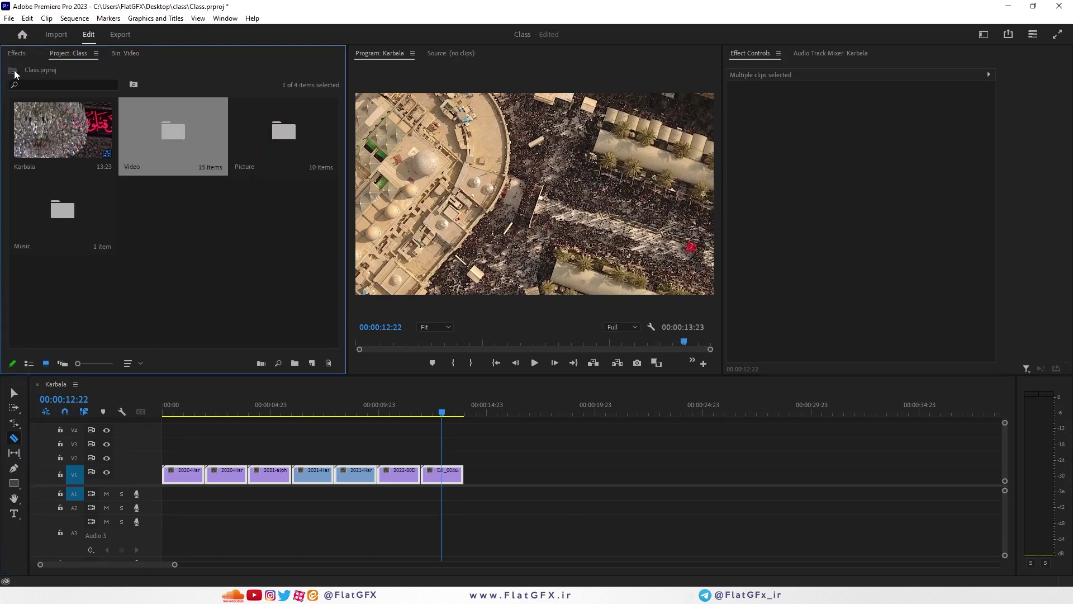
{"action": "left_click", "coordinate": [29, 363]}
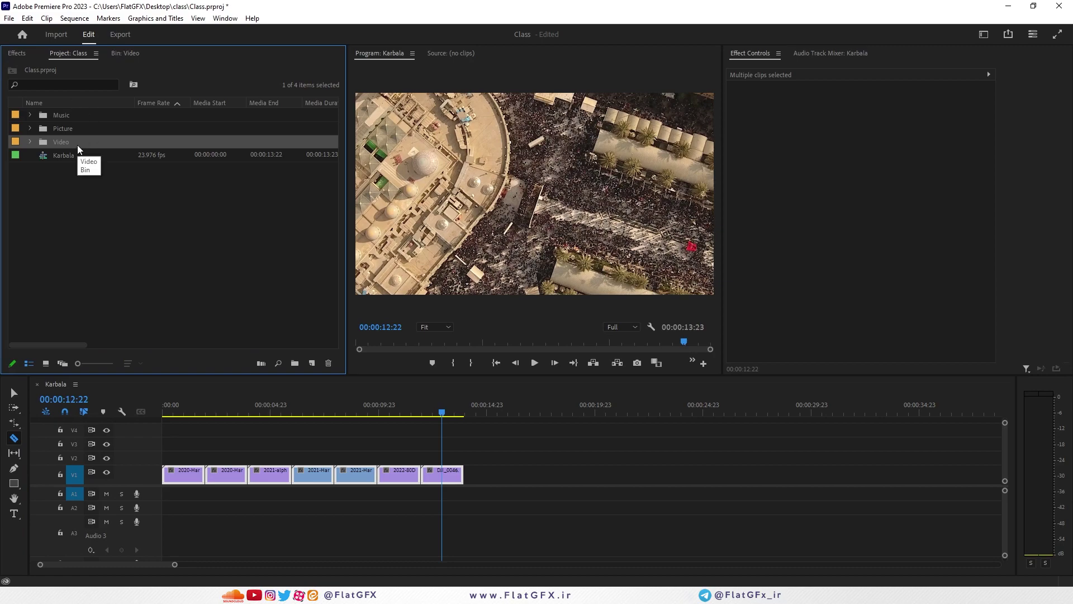
{"action": "left_click", "coordinate": [14, 393]}
{"action": "left_click", "coordinate": [521, 472]}
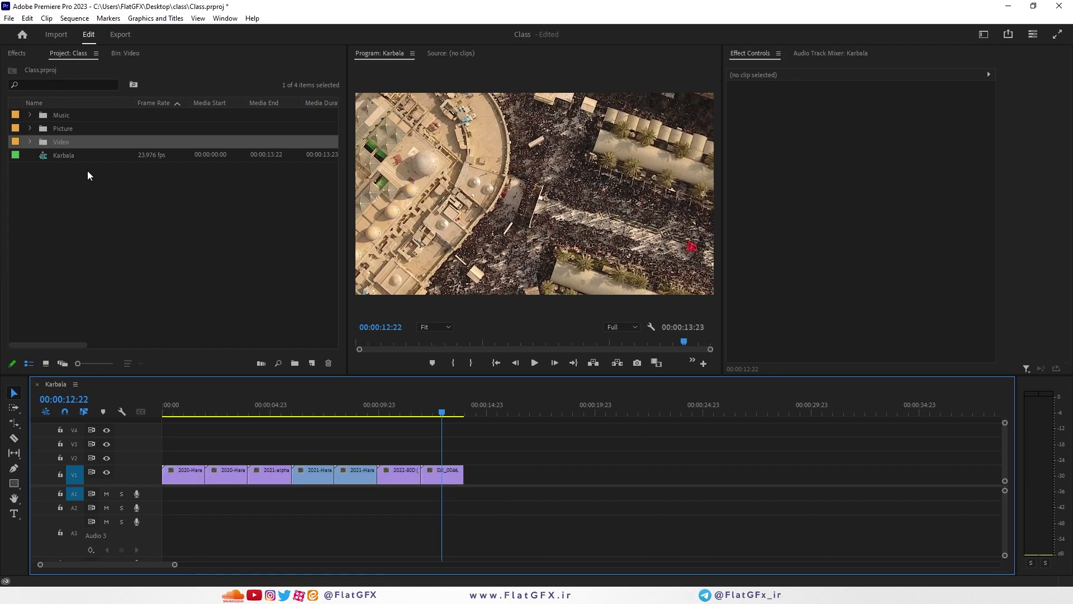
Apply the Extract effect from the Adjust video effects to the 2022-80D (257).mp4 clip, with the playhead at 00:00:10:18
{"action": "left_click", "coordinate": [17, 53]}
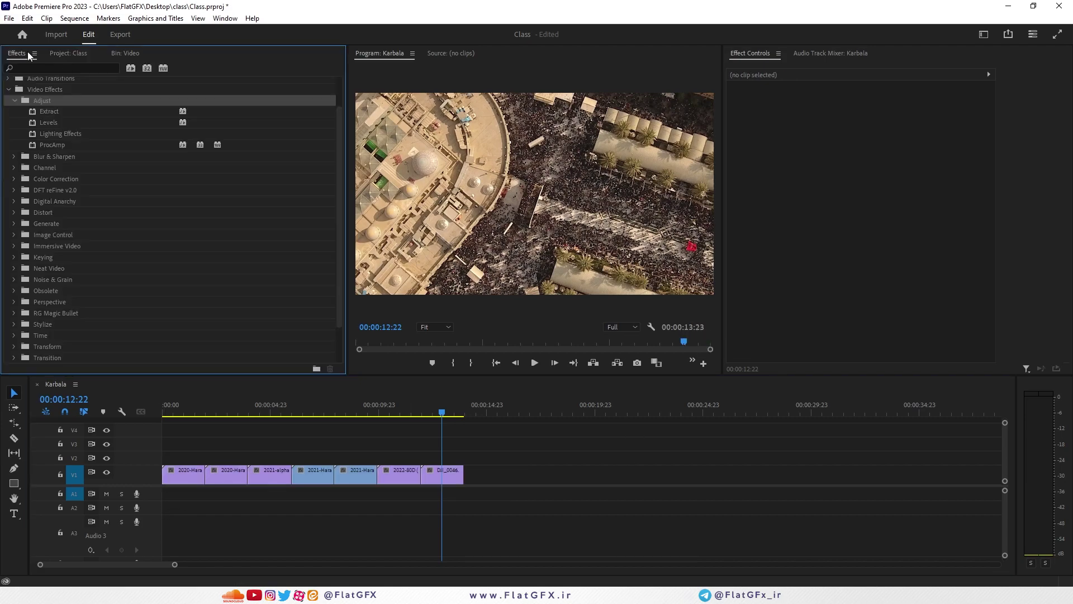
{"action": "left_click", "coordinate": [50, 115]}
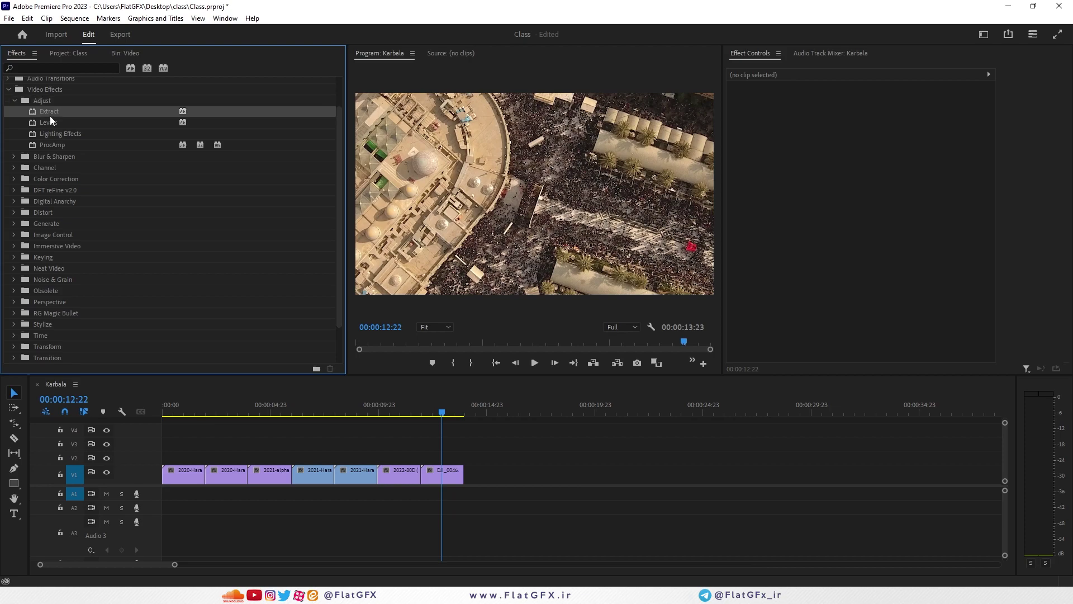
{"action": "left_click", "coordinate": [45, 100]}
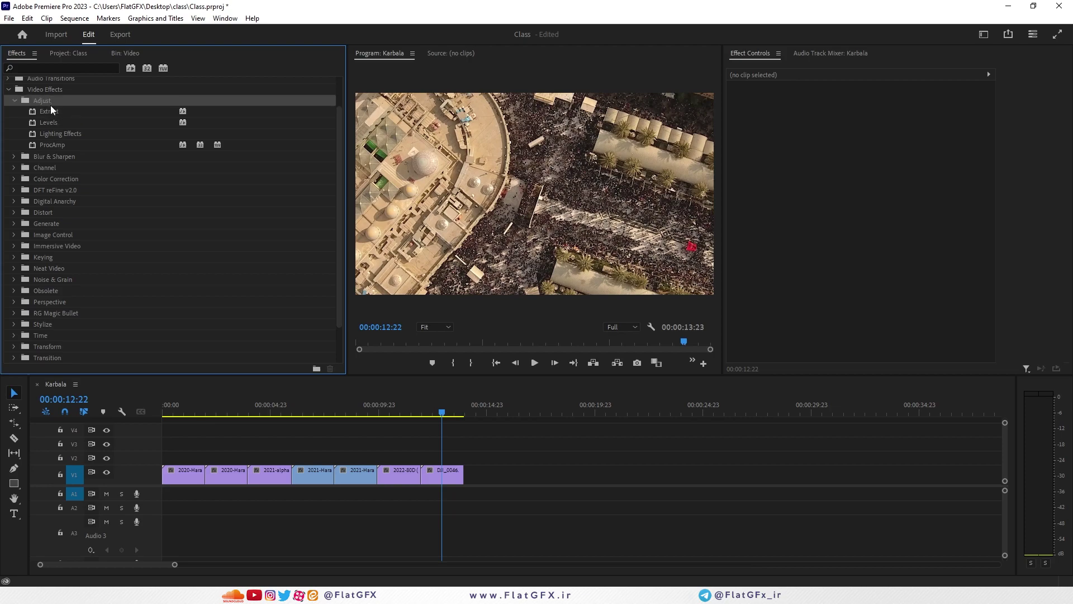
{"action": "left_click", "coordinate": [46, 111]}
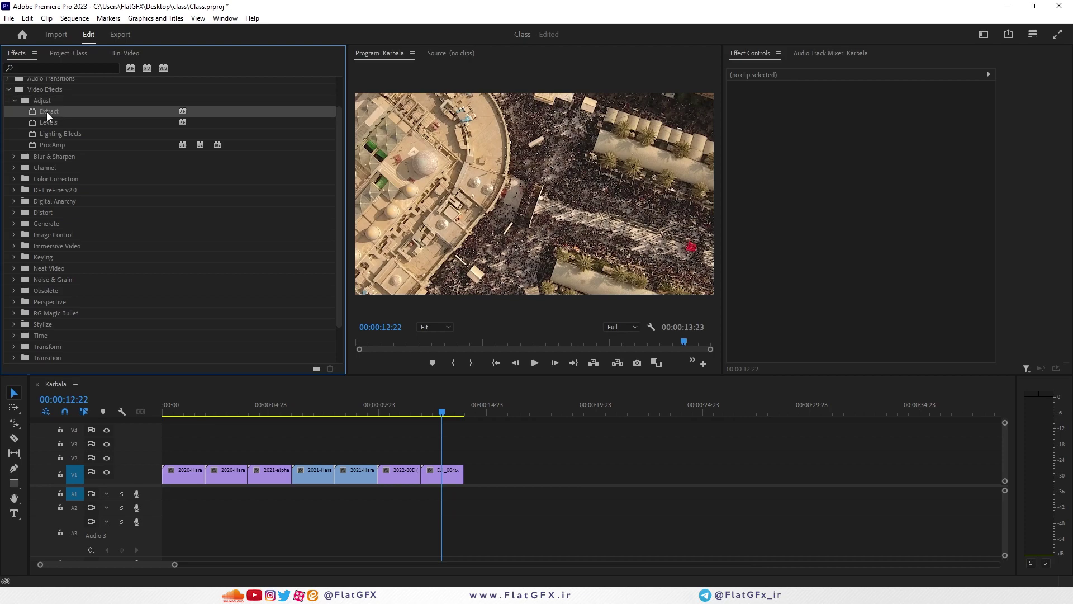
{"action": "left_click_drag", "start_coordinate": [353, 404], "coordinate": [395, 404]}
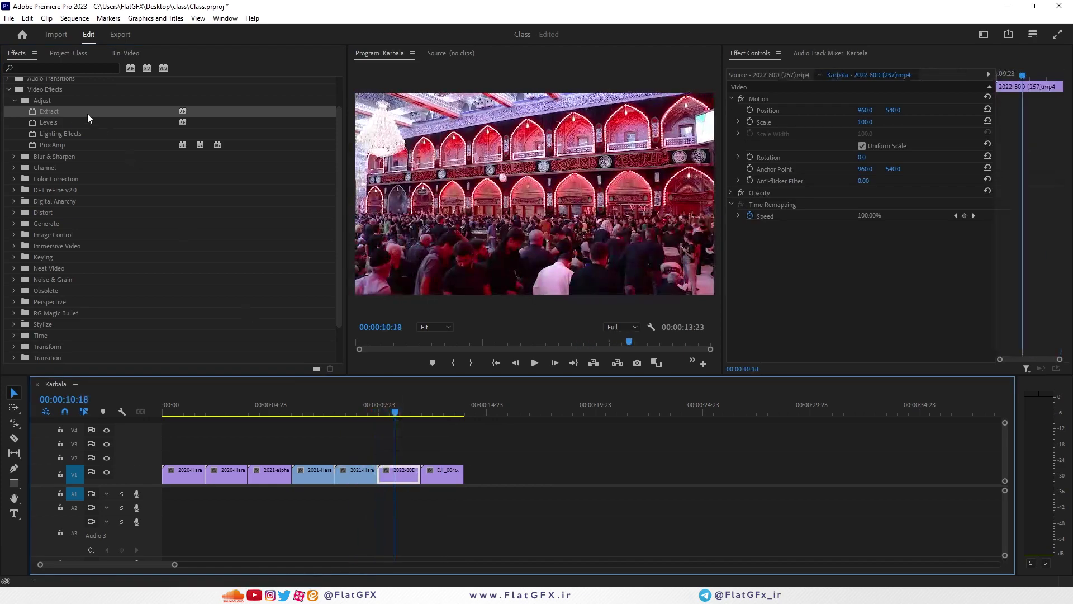
{"action": "left_click_drag", "start_coordinate": [50, 112], "coordinate": [400, 474]}
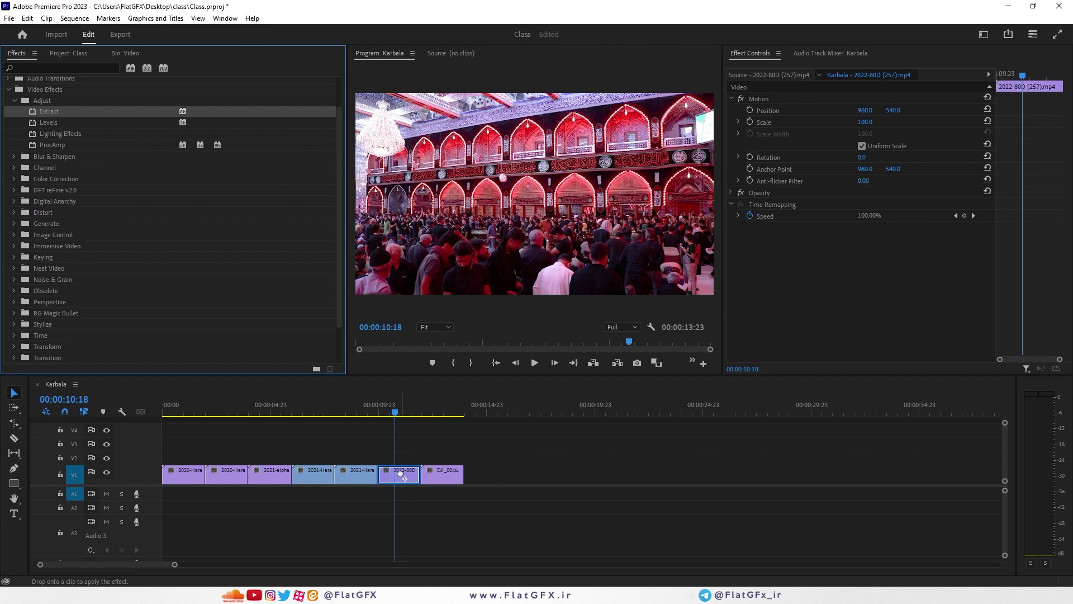
{"action": "left_click_drag", "start_coordinate": [400, 474], "coordinate": [400, 474]}
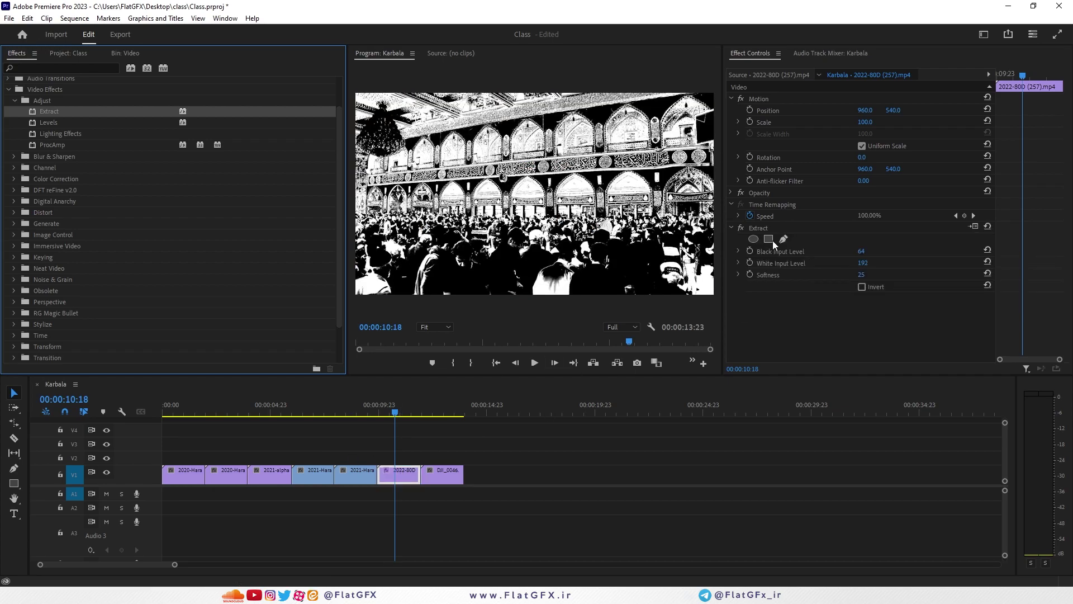
Raise the Extract effect's Black Input Level to 92
{"action": "left_click", "coordinate": [765, 230]}
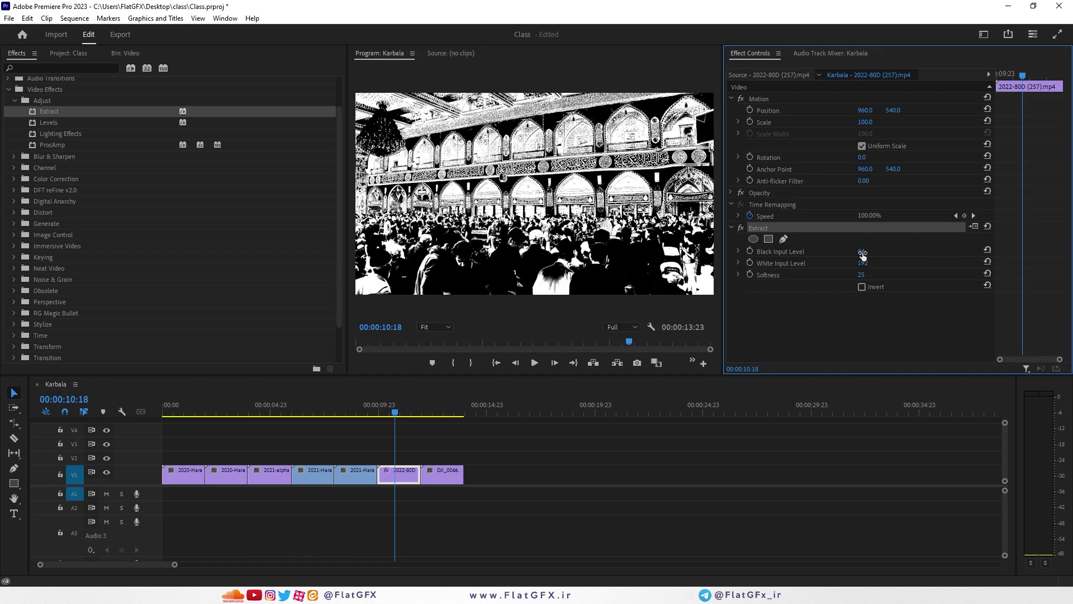
{"action": "left_click_drag", "start_coordinate": [863, 252], "coordinate": [879, 253]}
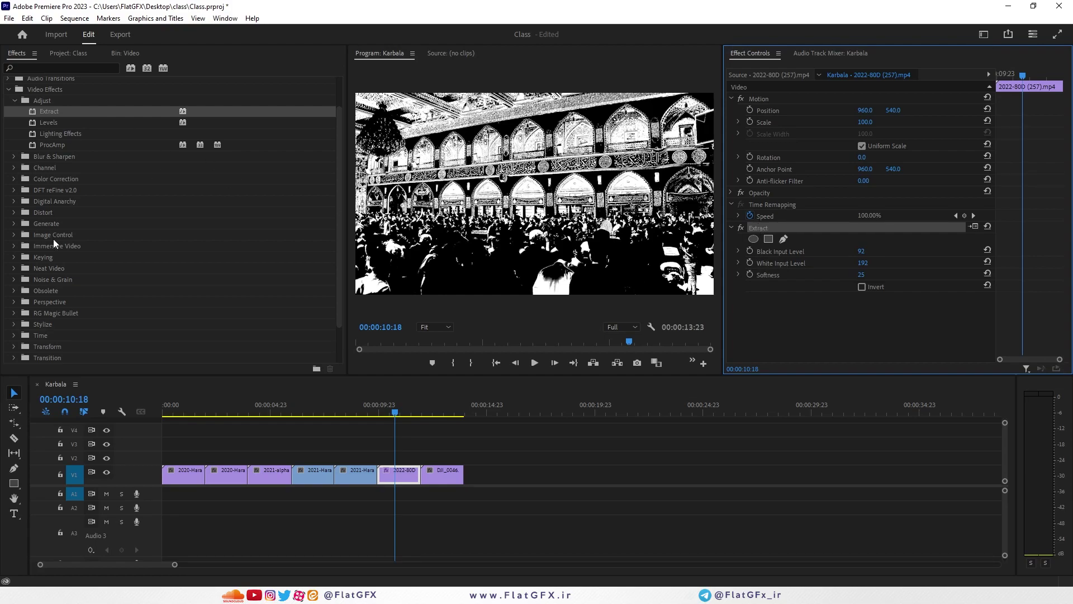
Bring up the Effect Controls and Effects panels and widen the program monitor between them
{"action": "left_click", "coordinate": [224, 18]}
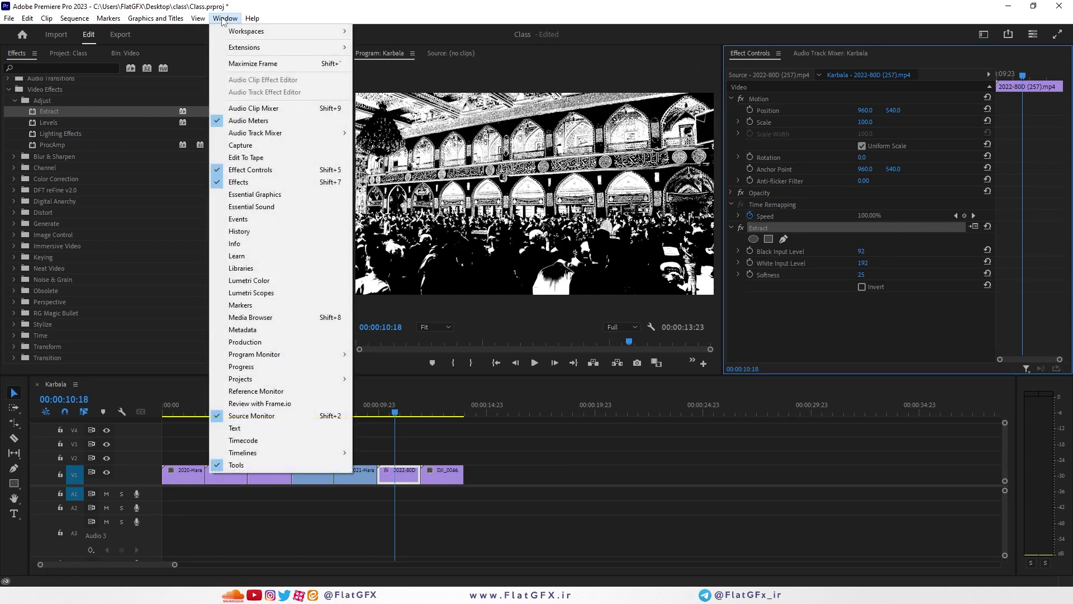
{"action": "left_click", "coordinate": [246, 170]}
{"action": "left_click", "coordinate": [224, 18]}
{"action": "left_click", "coordinate": [253, 183]}
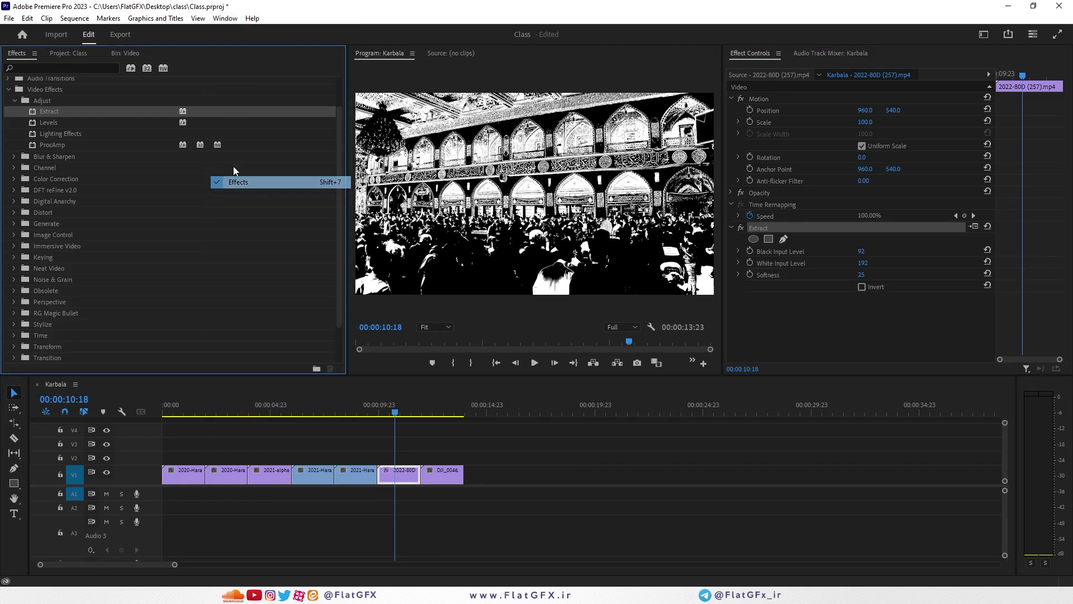
{"action": "left_click_drag", "start_coordinate": [345, 71], "coordinate": [272, 114]}
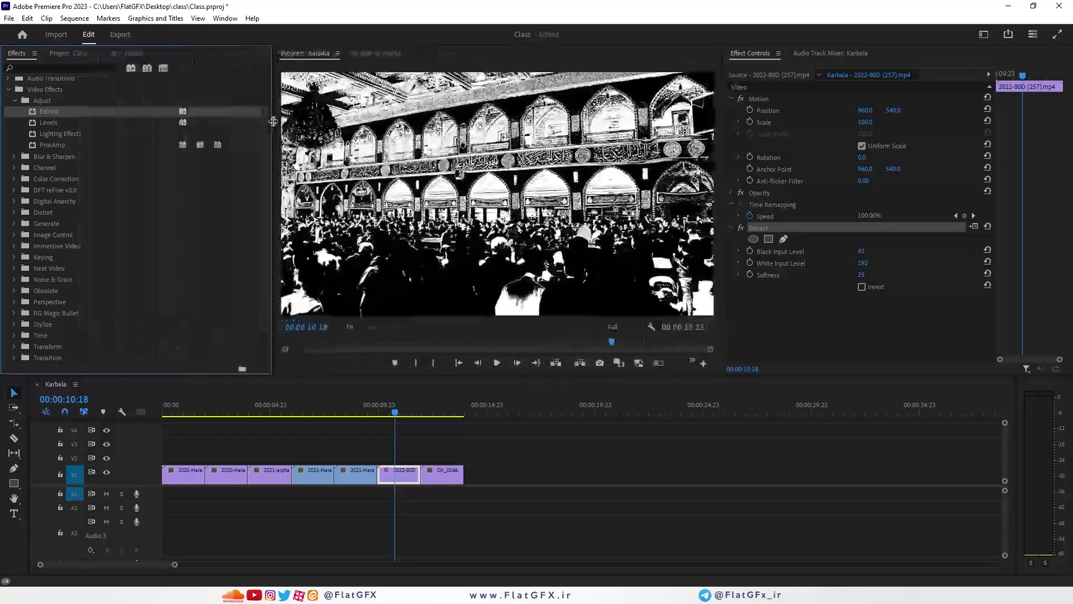
{"action": "left_click_drag", "start_coordinate": [721, 129], "coordinate": [764, 156]}
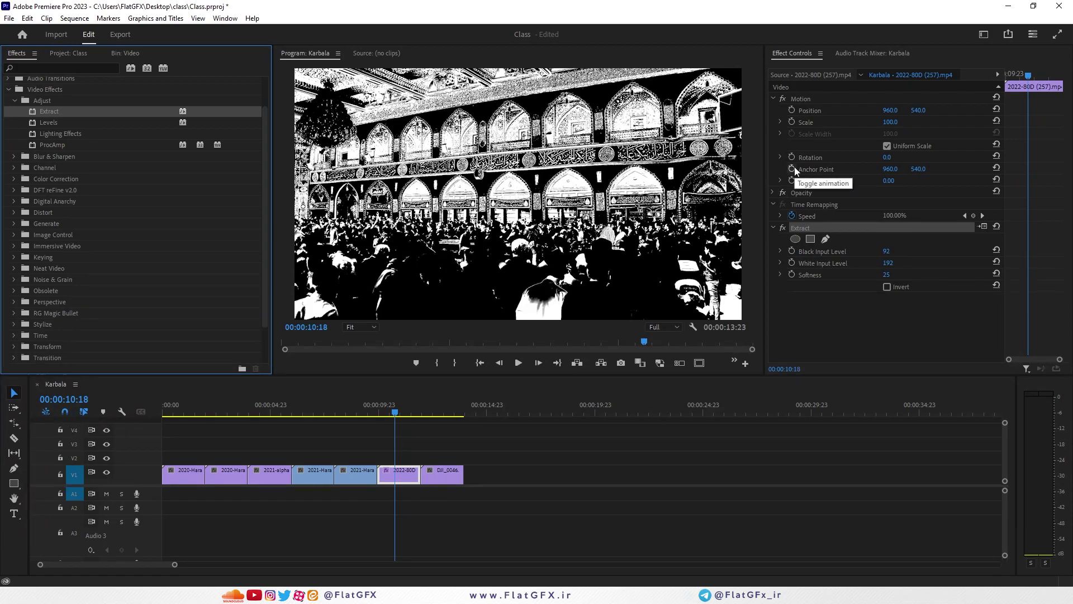
Set the Extract effect's Black Input Level to 63
{"action": "left_click", "coordinate": [814, 233]}
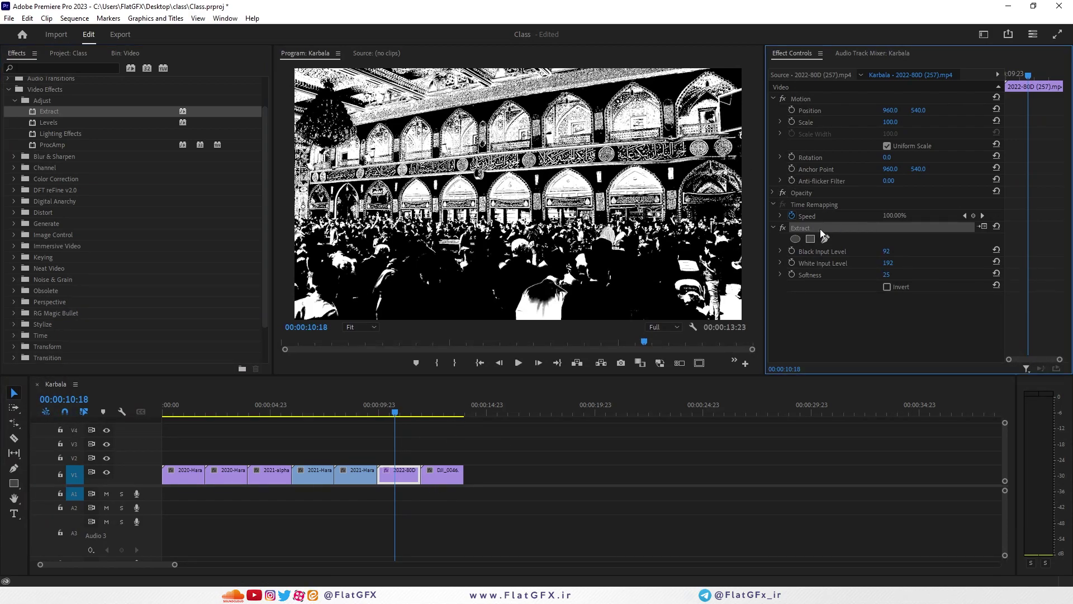
{"action": "left_click_drag", "start_coordinate": [886, 251], "coordinate": [900, 250]}
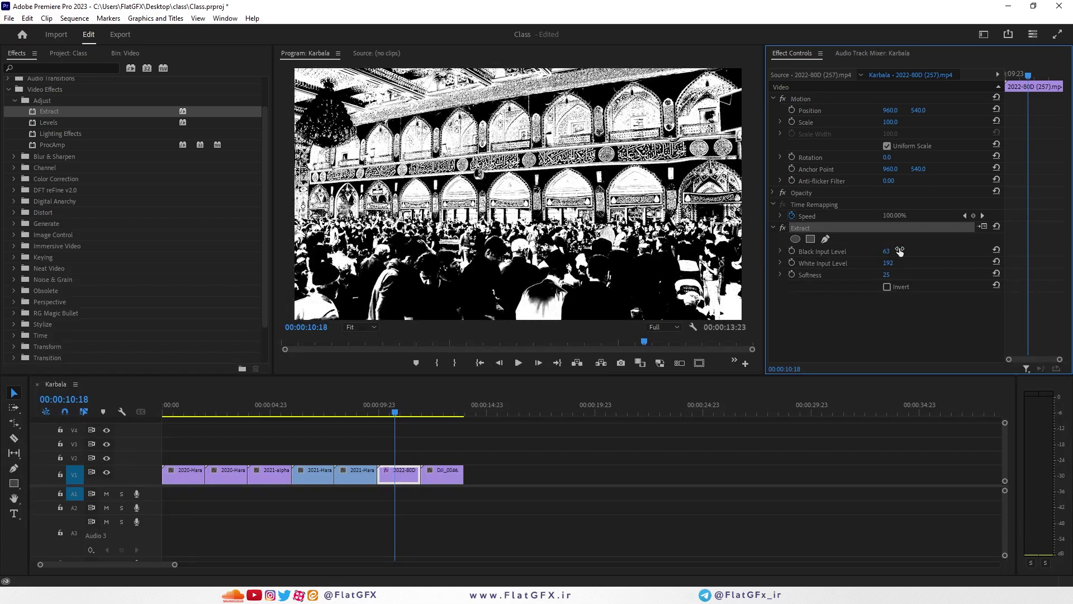
Play back the sequence across the clip with the Extract effect to review the black-and-white look
{"action": "left_click", "coordinate": [520, 363]}
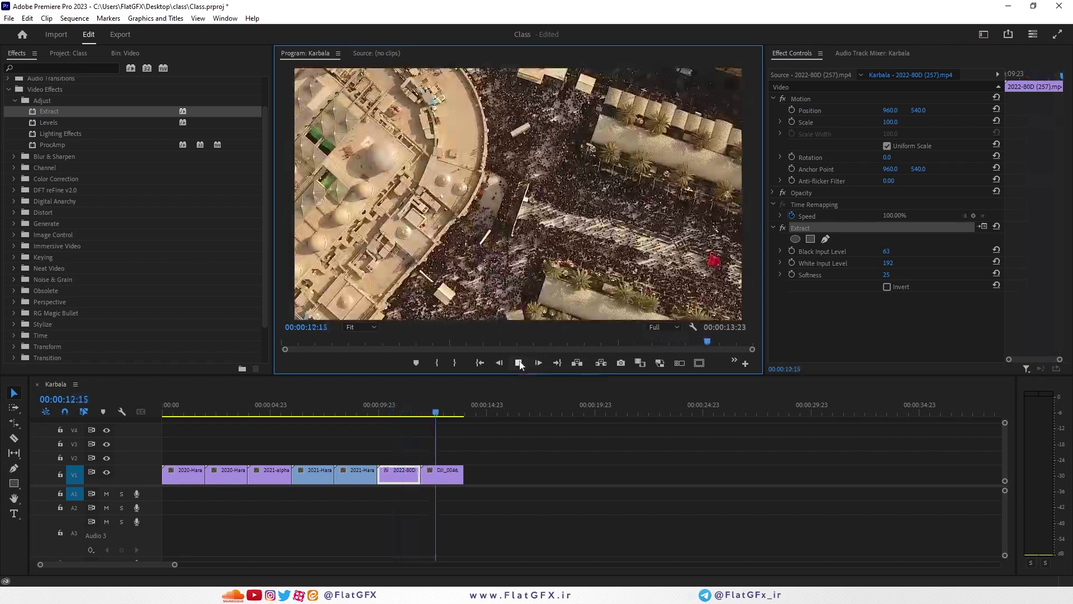
{"action": "left_click", "coordinate": [519, 363]}
{"action": "left_click", "coordinate": [518, 363]}
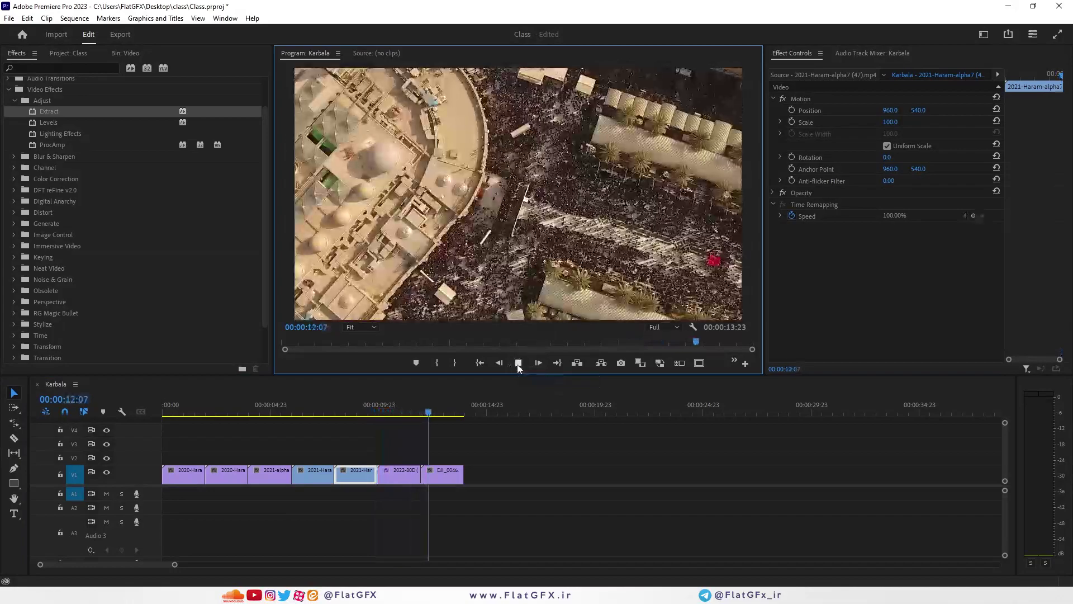
{"action": "key", "text": "space"}
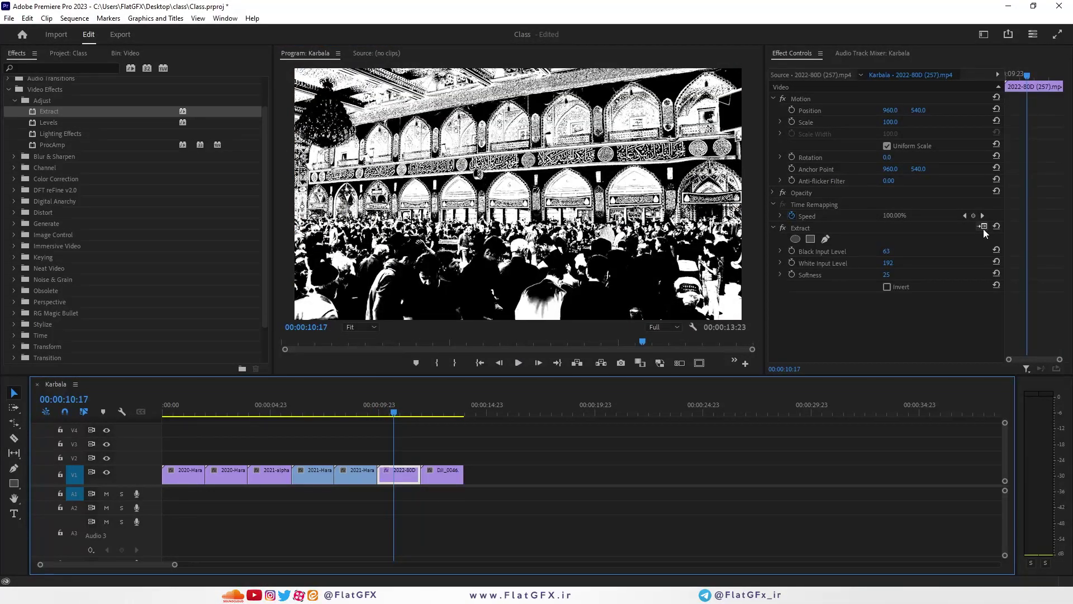
Open the Extract effect's settings dialog to view its input range and softness controls, and close it
{"action": "left_click", "coordinate": [814, 228]}
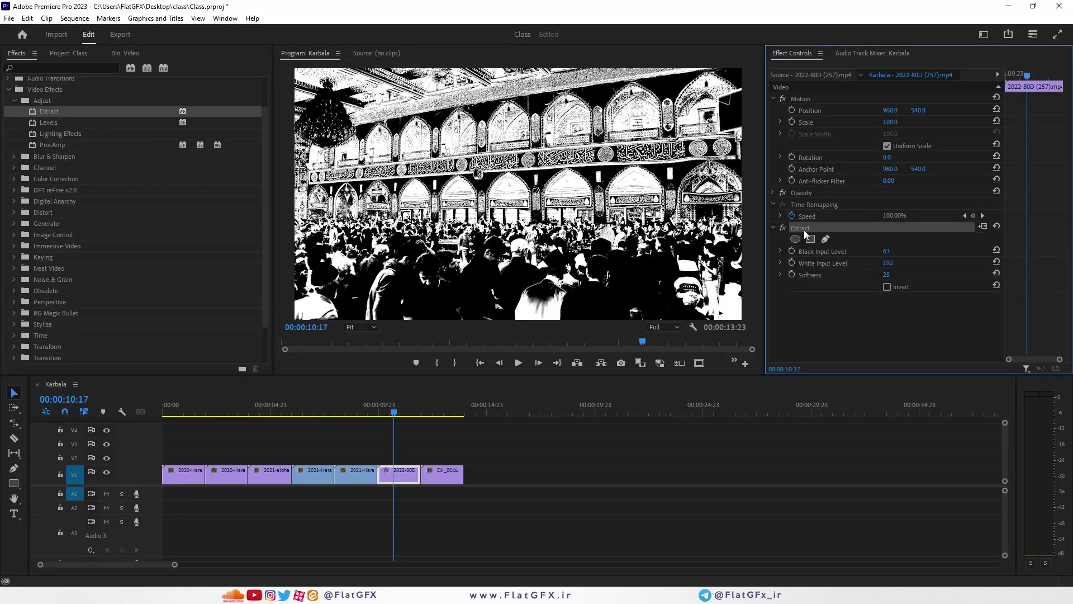
{"action": "left_click", "coordinate": [984, 226]}
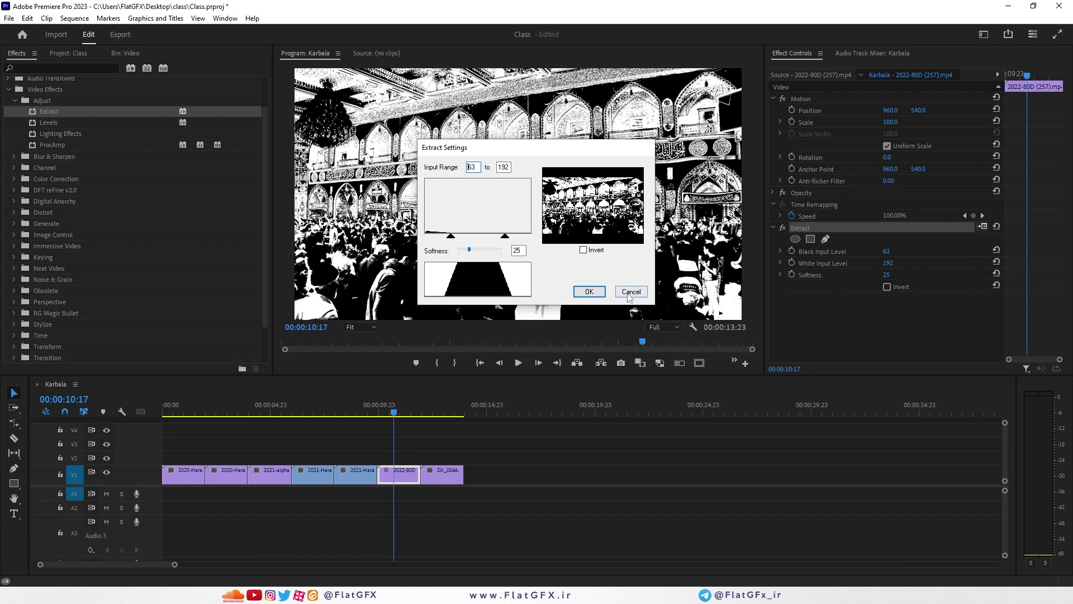
{"action": "key", "text": "Escape"}
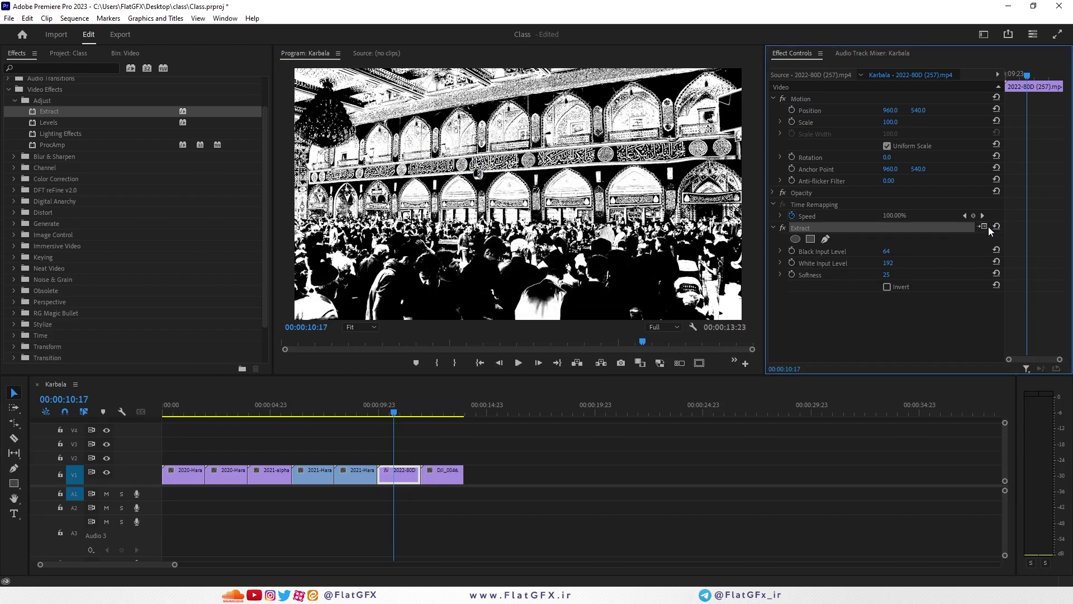
Try an input range of 123 to 167 with softness 85 in the Extract settings and cancel the dialog
{"action": "left_click", "coordinate": [984, 227]}
{"action": "mouse_move", "coordinate": [452, 237]}
{"action": "left_mouse_down"}
{"action": "mouse_move", "coordinate": [483, 239]}
{"action": "mouse_move", "coordinate": [454, 245]}
{"action": "left_mouse_up"}
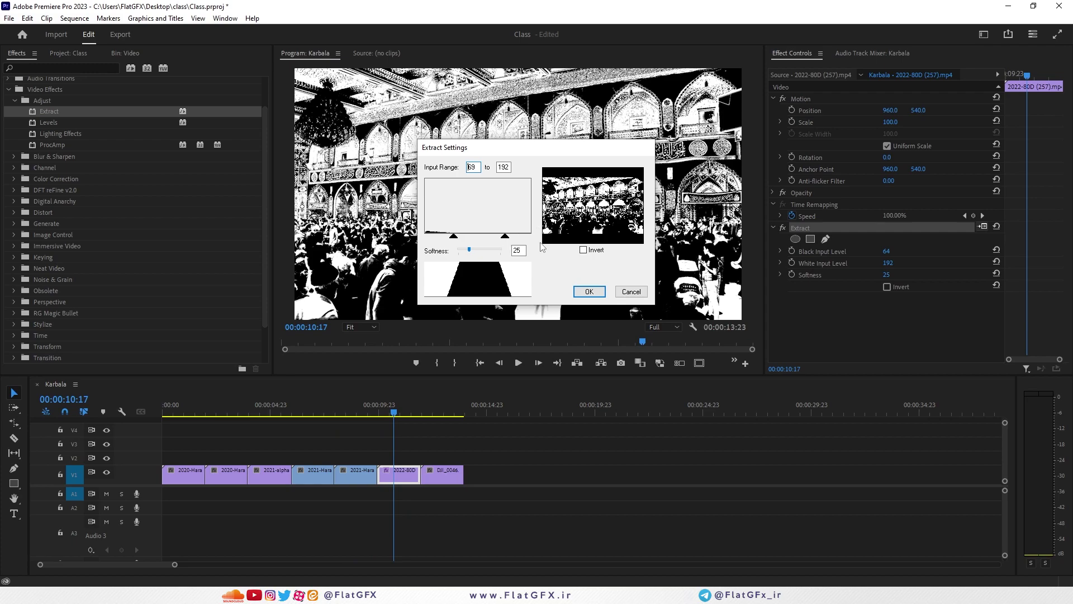
{"action": "mouse_move", "coordinate": [505, 237]}
{"action": "left_mouse_down"}
{"action": "mouse_move", "coordinate": [476, 236]}
{"action": "mouse_move", "coordinate": [494, 250]}
{"action": "left_mouse_up"}
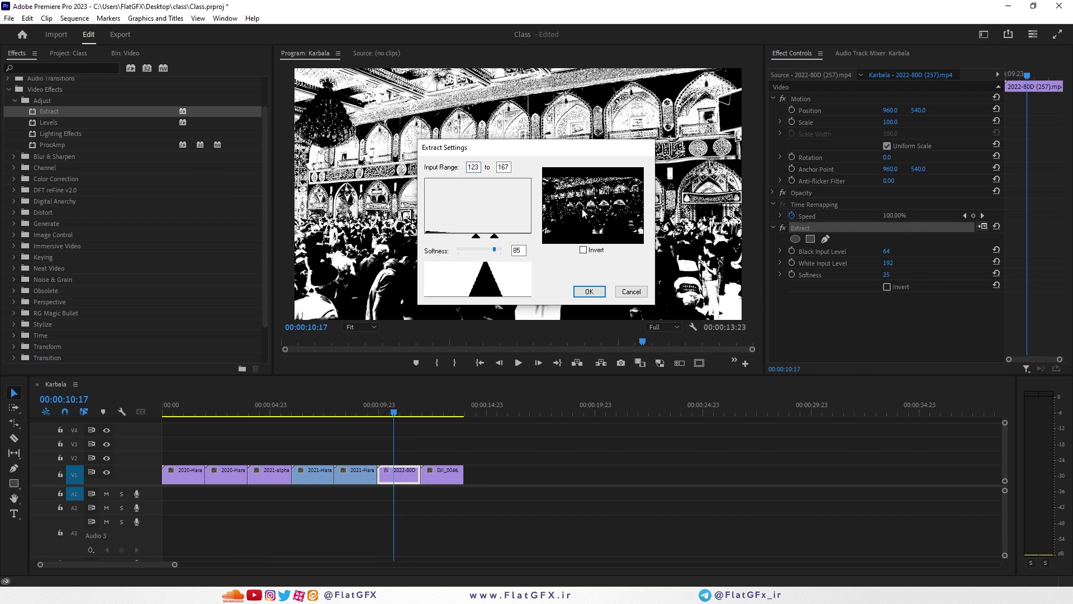
{"action": "left_click", "coordinate": [629, 294]}
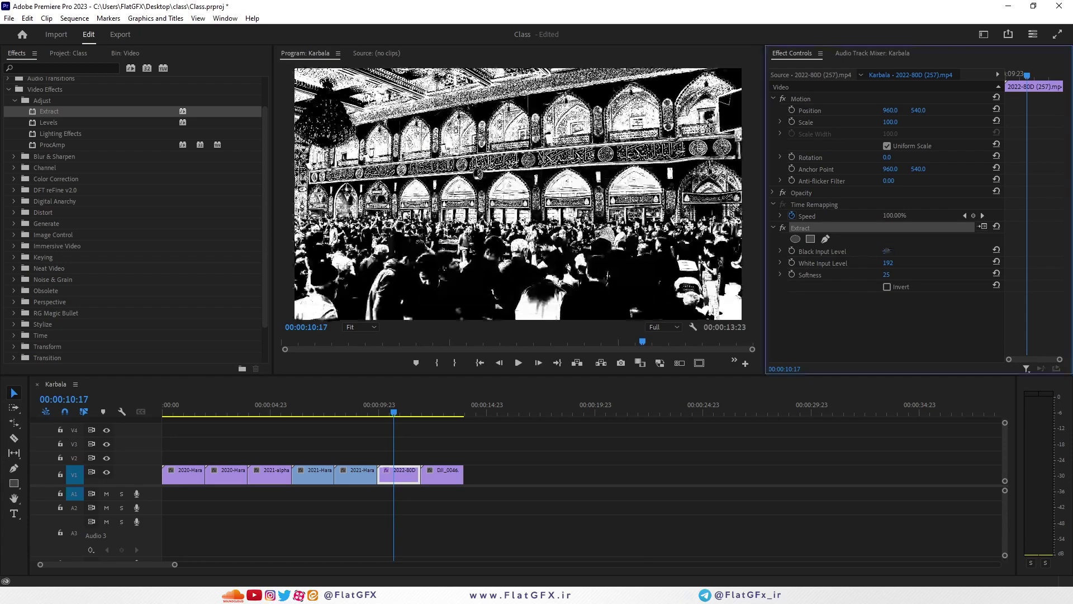
Set the Extract effect's Black Input Level to 41 and White Input Level to 187
{"action": "left_click_drag", "start_coordinate": [886, 251], "coordinate": [898, 252]}
{"action": "mouse_move", "coordinate": [898, 252]}
{"action": "left_mouse_down"}
{"action": "mouse_move", "coordinate": [886, 251]}
{"action": "mouse_move", "coordinate": [901, 252]}
{"action": "left_mouse_up"}
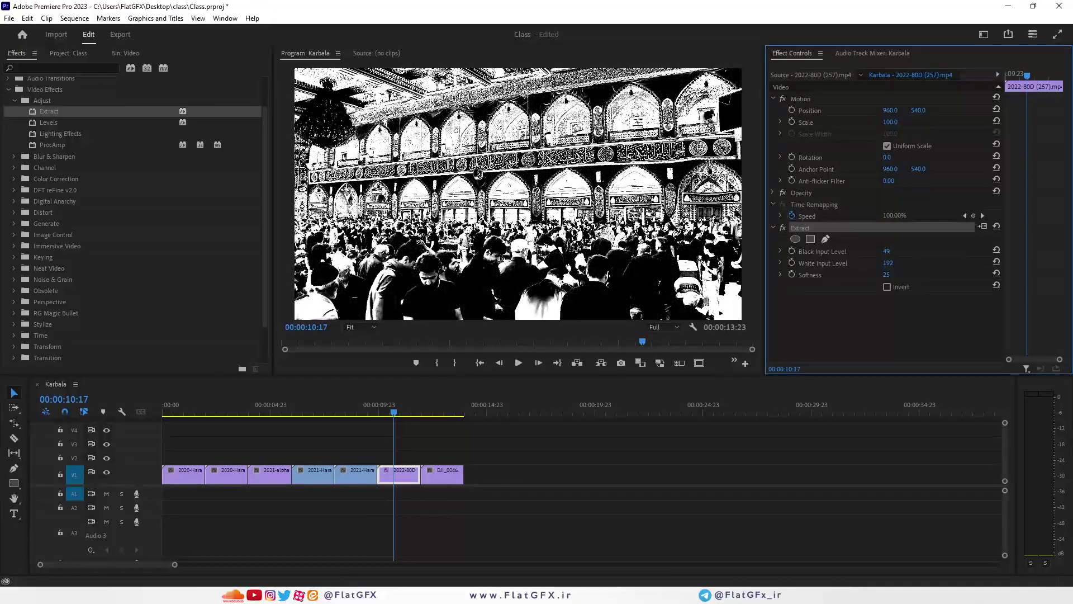
{"action": "mouse_move", "coordinate": [886, 252]}
{"action": "left_mouse_down"}
{"action": "mouse_move", "coordinate": [995, 251]}
{"action": "mouse_move", "coordinate": [886, 251]}
{"action": "mouse_move", "coordinate": [895, 263]}
{"action": "mouse_move", "coordinate": [877, 263]}
{"action": "left_mouse_up"}
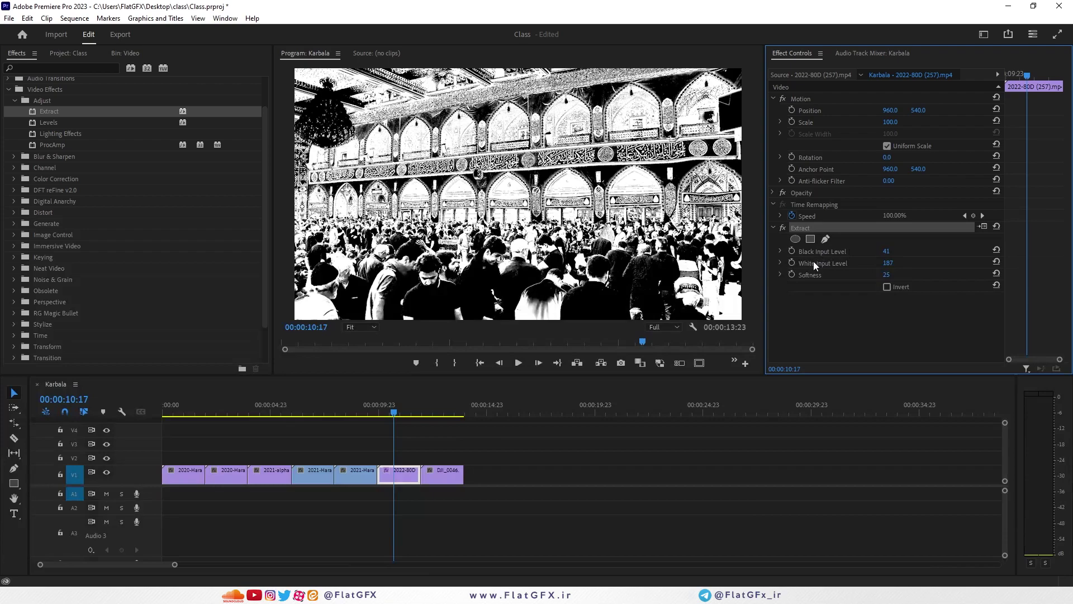
Add an elliptical mask to the Extract effect, stretch it upward over the arches and set its feather to 168
{"action": "left_click", "coordinate": [795, 239]}
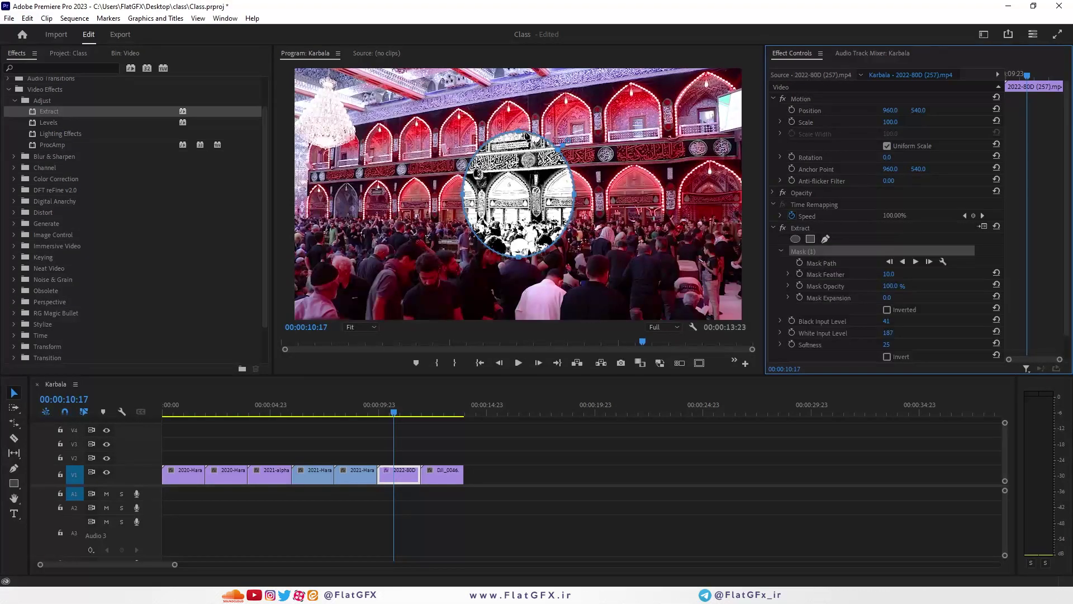
{"action": "left_click_drag", "start_coordinate": [888, 274], "coordinate": [867, 300]}
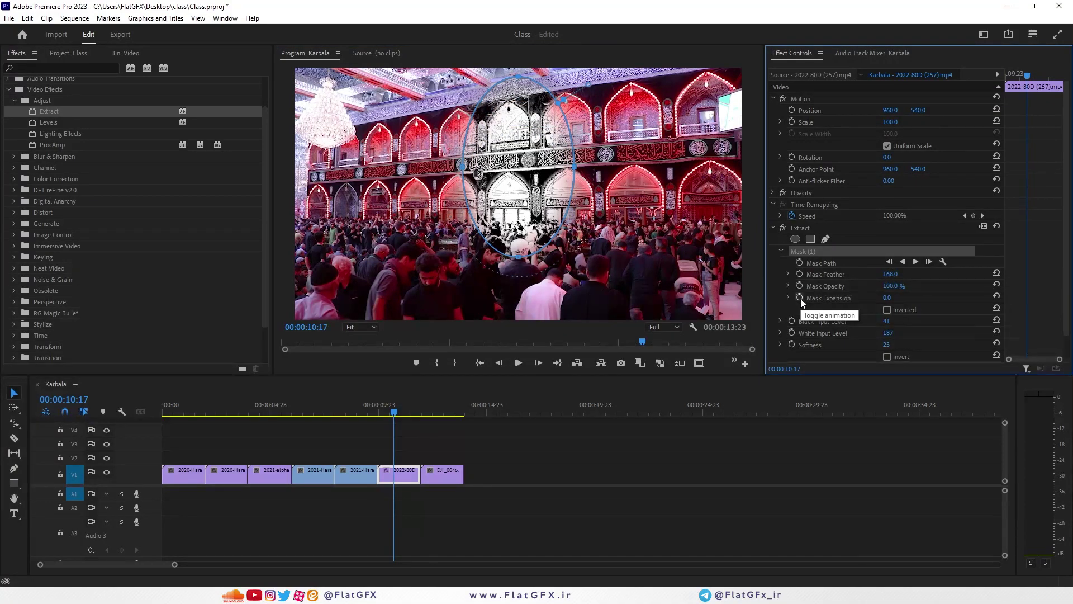
Keyframe the mask path so the mask moves onto the chandelier at a slightly later frame, and play back the animation
{"action": "left_click", "coordinate": [800, 262]}
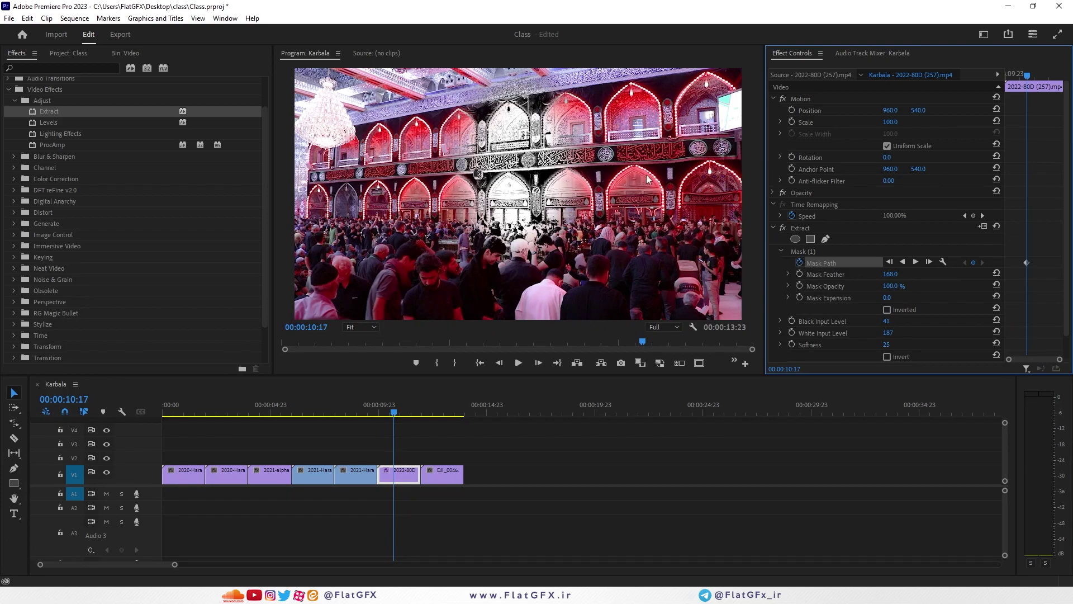
{"action": "left_click", "coordinate": [31, 389]}
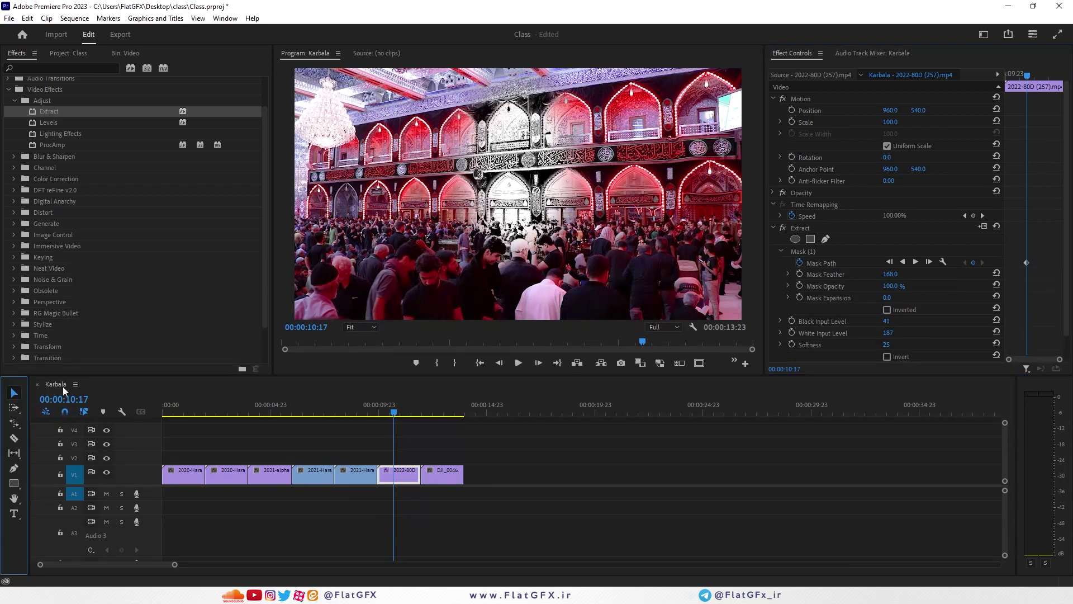
{"action": "left_click", "coordinate": [805, 253]}
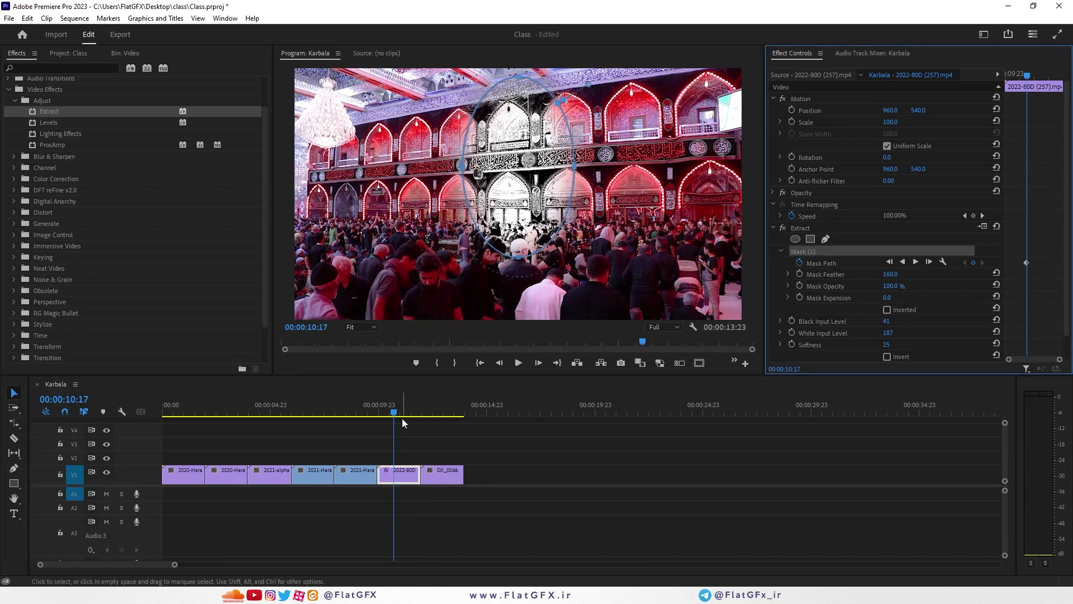
{"action": "left_click", "coordinate": [400, 412]}
{"action": "left_click_drag", "start_coordinate": [480, 161], "coordinate": [332, 114]}
{"action": "left_click", "coordinate": [1052, 109]}
{"action": "key", "text": "space"}
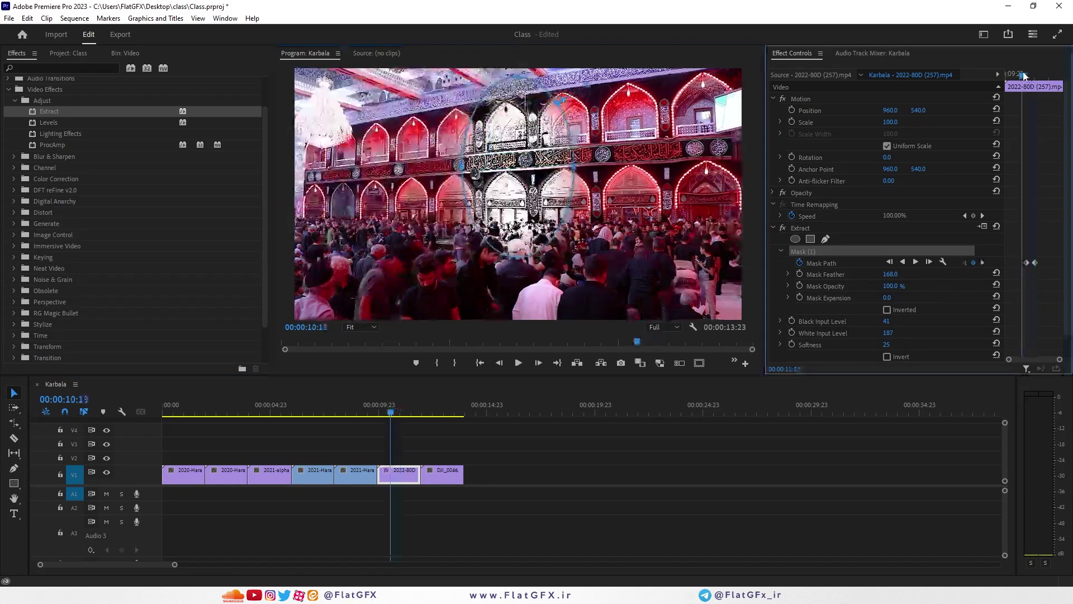
{"action": "key", "text": "space"}
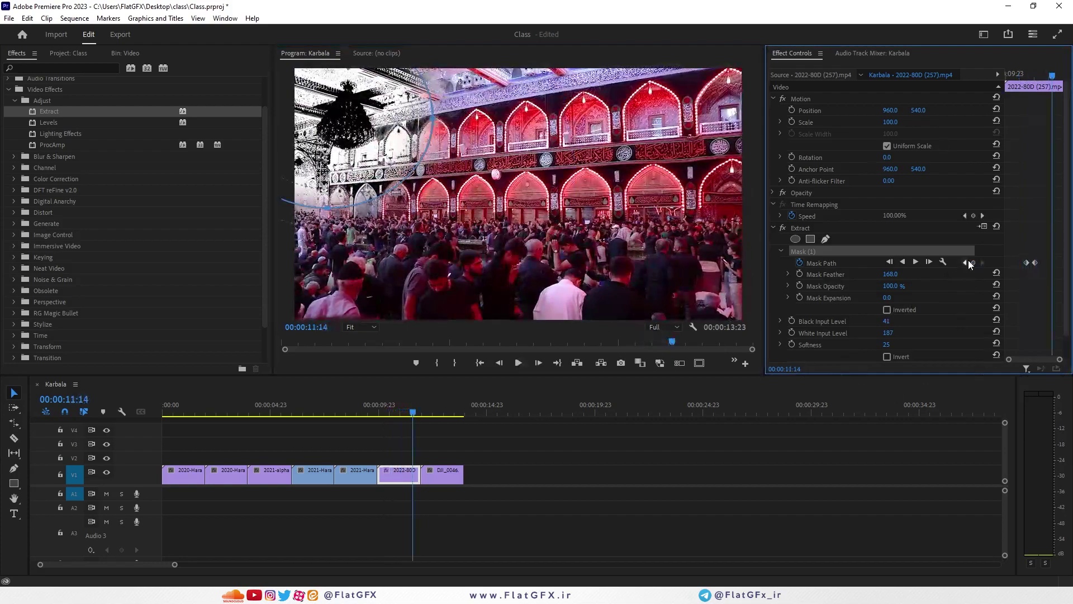
Delete the Extract effect together with its mask from the clip
{"action": "left_click", "coordinate": [814, 229]}
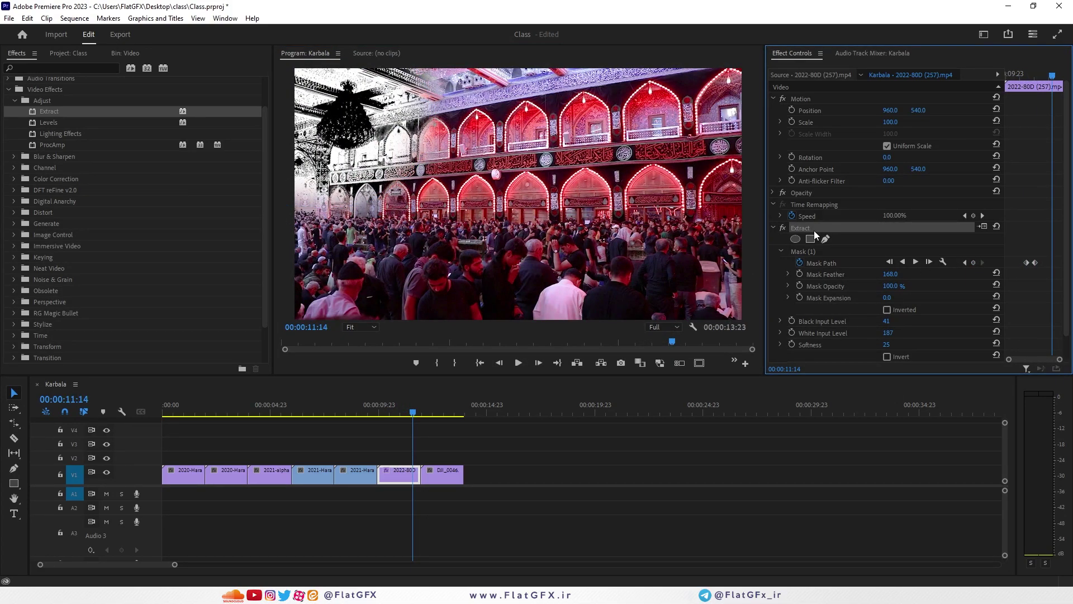
{"action": "left_click", "coordinate": [812, 251]}
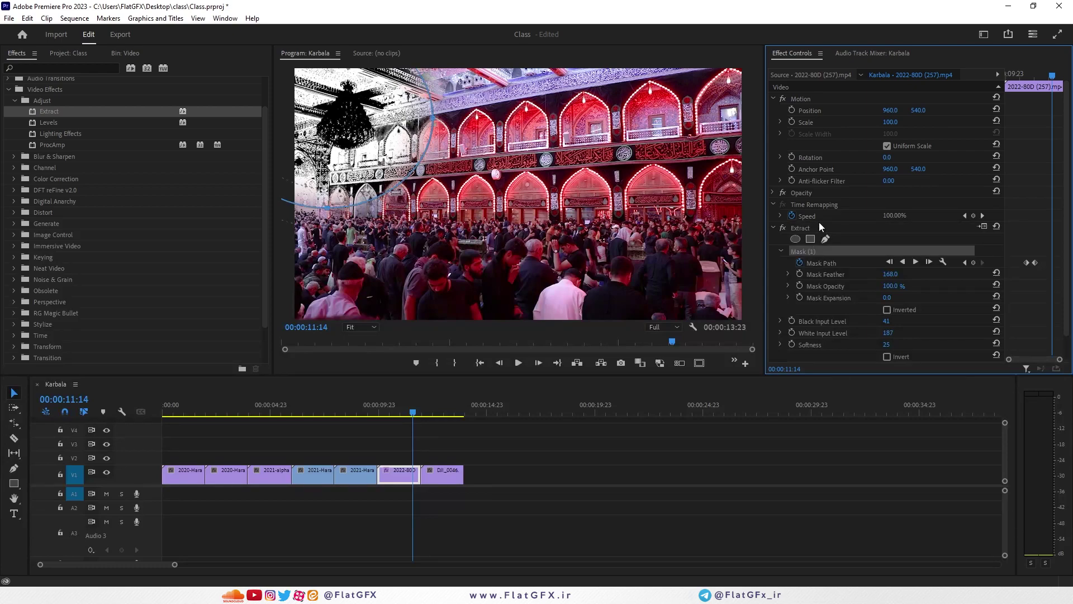
{"action": "left_click", "coordinate": [806, 224]}
{"action": "key", "text": "Delete"}
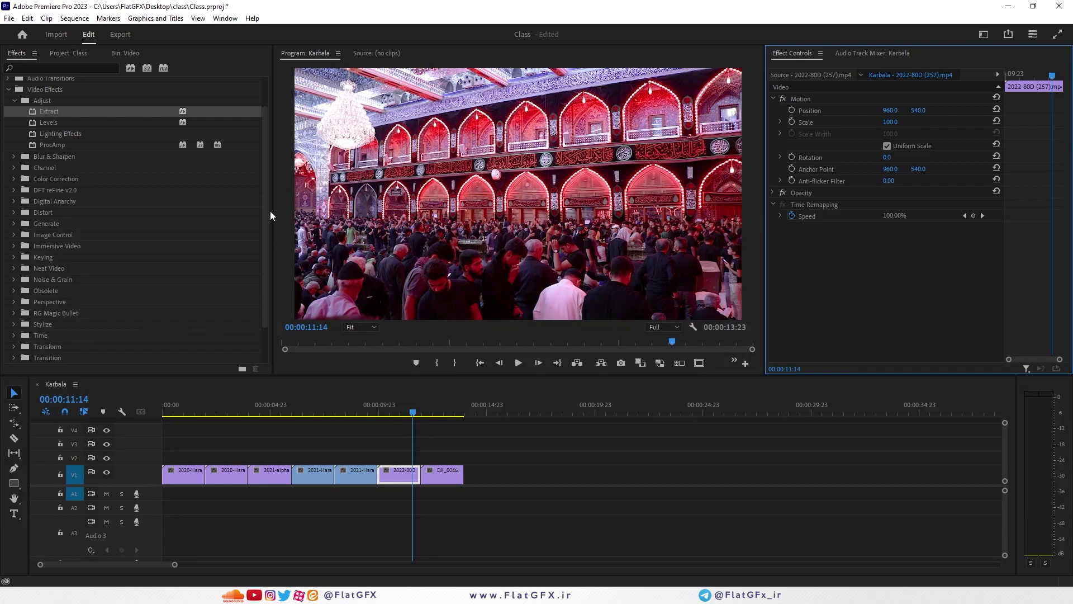
Apply the Levels effect from the Adjust category to the 2022-80D clip and park the playhead at 00:00:10:16
{"action": "left_click", "coordinate": [57, 123]}
{"action": "left_click_drag", "start_coordinate": [286, 315], "coordinate": [65, 129]}
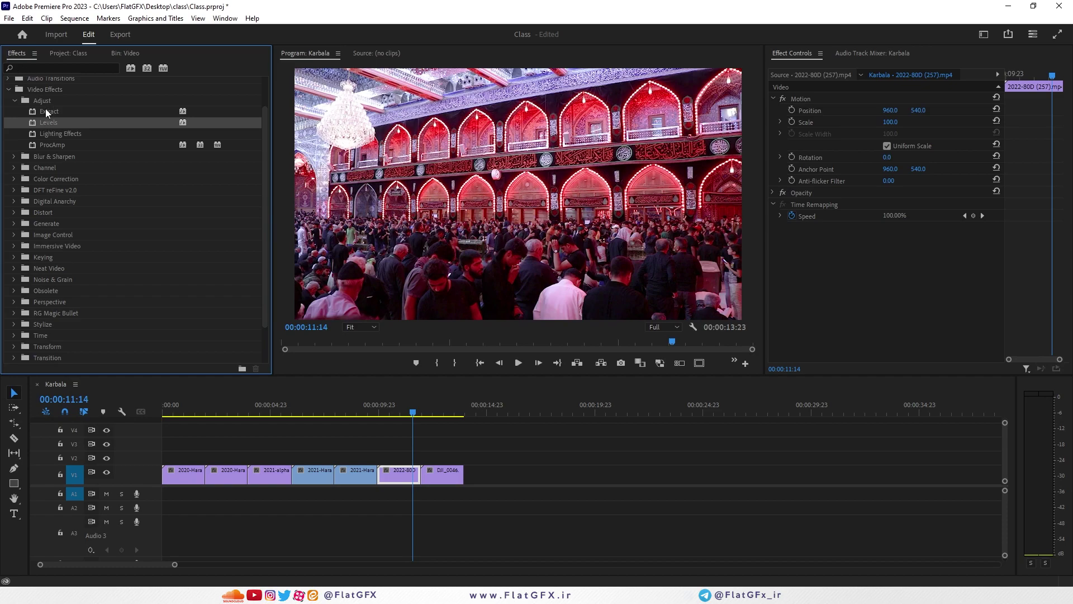
{"action": "left_click_drag", "start_coordinate": [48, 123], "coordinate": [397, 471]}
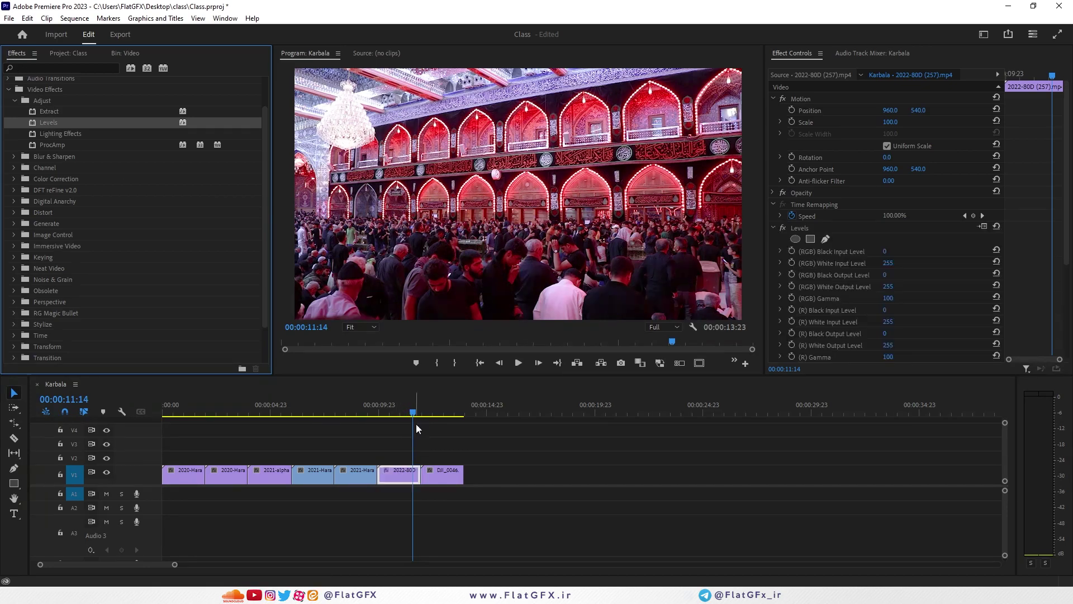
{"action": "left_click", "coordinate": [394, 401]}
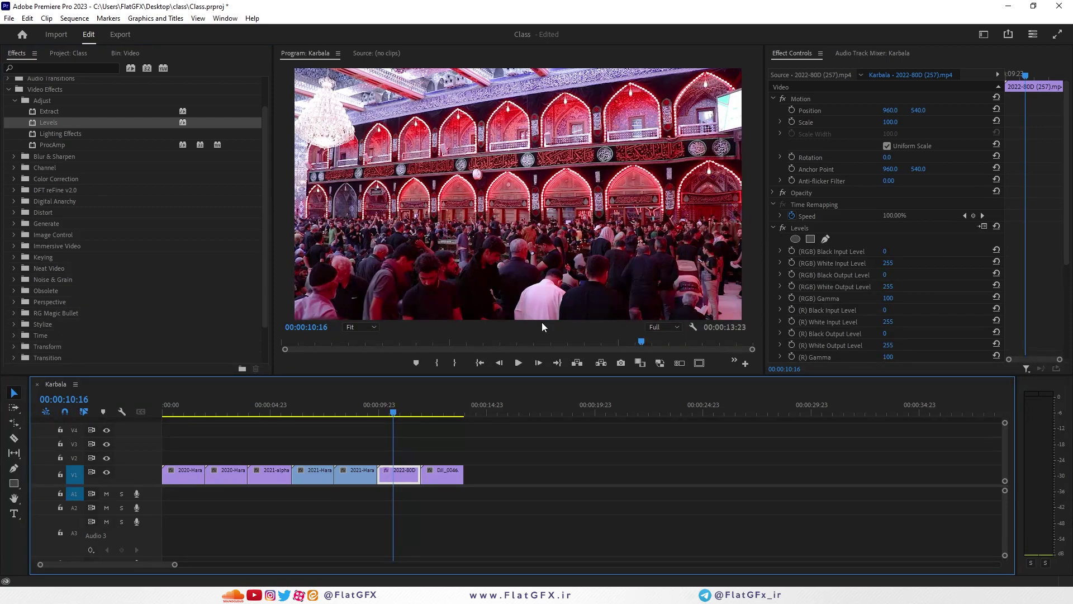
{"action": "left_click", "coordinate": [53, 106]}
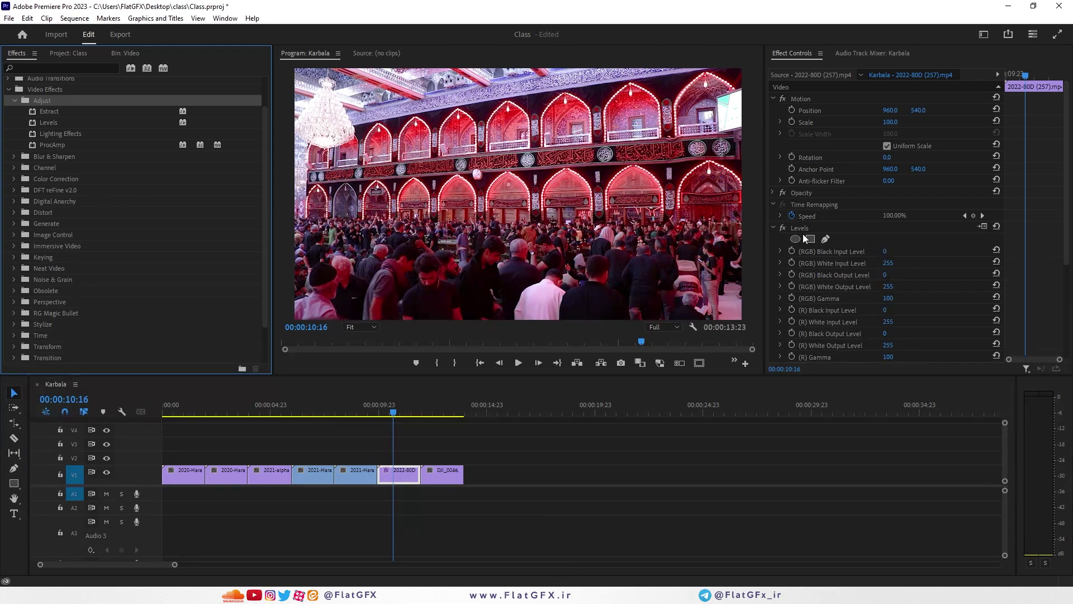
Switch to Photoshop, open Levels on the bird photo and examine its channel choices, keeping RGB
{"action": "key", "text": "alt+Tab"}
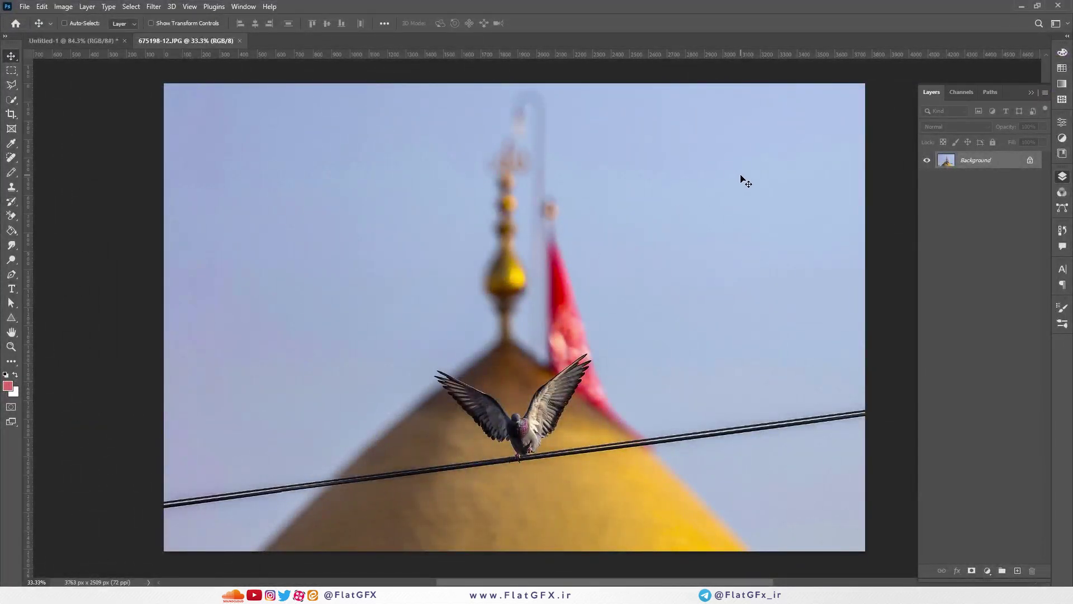
{"action": "key", "text": "ctrl+l"}
{"action": "left_click", "coordinate": [765, 221]}
{"action": "left_click", "coordinate": [766, 220]}
{"action": "left_click", "coordinate": [766, 219]}
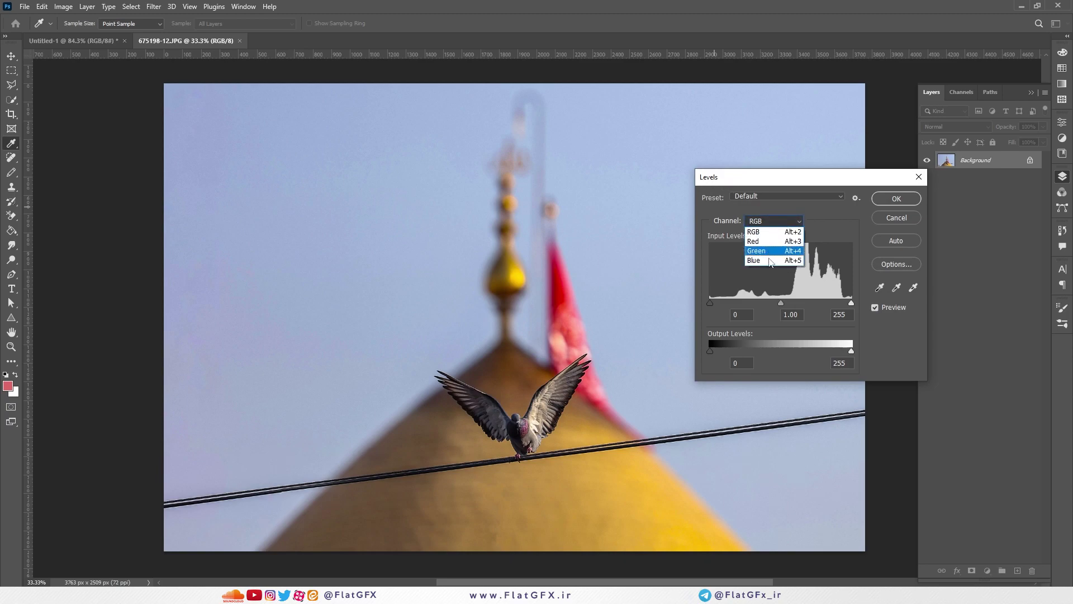
{"action": "left_click", "coordinate": [760, 231]}
Try midtones at 0.93 and a white input of 253 in Levels, cancel, and return to Premiere Pro
{"action": "mouse_move", "coordinate": [781, 300]}
{"action": "left_mouse_down"}
{"action": "mouse_move", "coordinate": [794, 300]}
{"action": "mouse_move", "coordinate": [784, 299]}
{"action": "left_mouse_up"}
{"action": "mouse_move", "coordinate": [852, 304]}
{"action": "left_mouse_down"}
{"action": "mouse_move", "coordinate": [840, 303]}
{"action": "mouse_move", "coordinate": [850, 302]}
{"action": "left_mouse_up"}
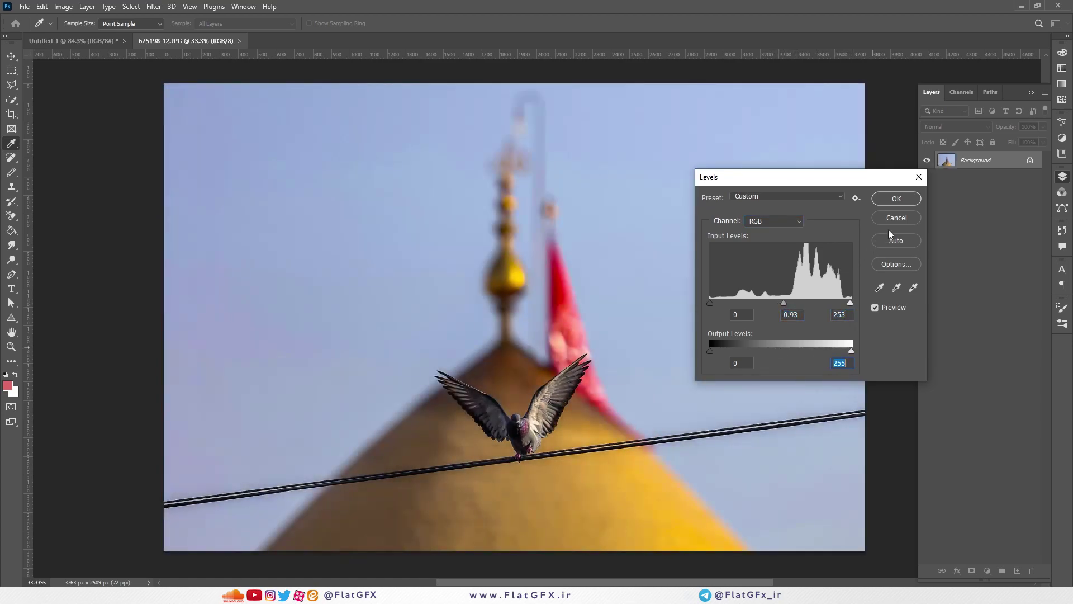
{"action": "left_click", "coordinate": [896, 218]}
{"action": "left_click", "coordinate": [1014, 5]}
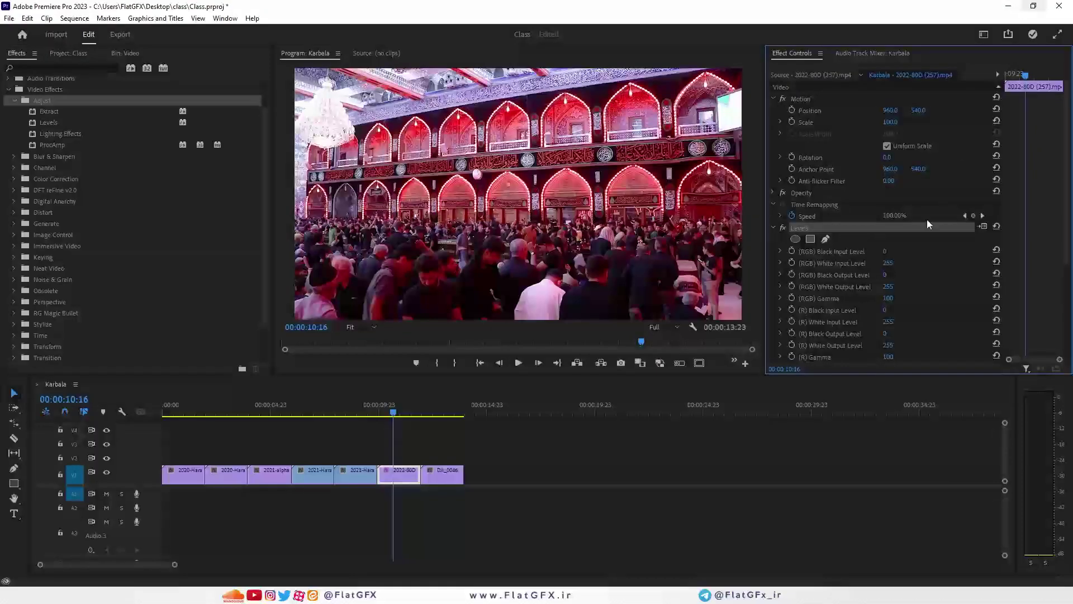
Set the Levels effect's RGB Black Input to 2, White Input to 250, Black Output to 50 and Gamma to 82
{"action": "scroll", "coordinate": [839, 255], "scroll_direction": "down", "scroll_amount": 3}
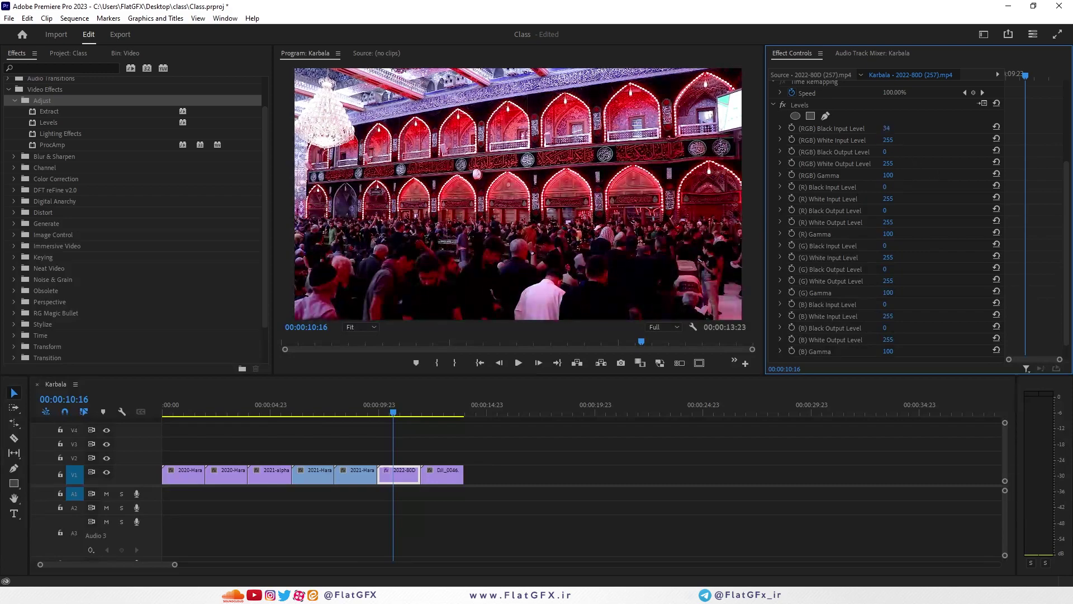
{"action": "left_click_drag", "start_coordinate": [883, 132], "coordinate": [811, 144]}
{"action": "left_click_drag", "start_coordinate": [888, 140], "coordinate": [961, 140]}
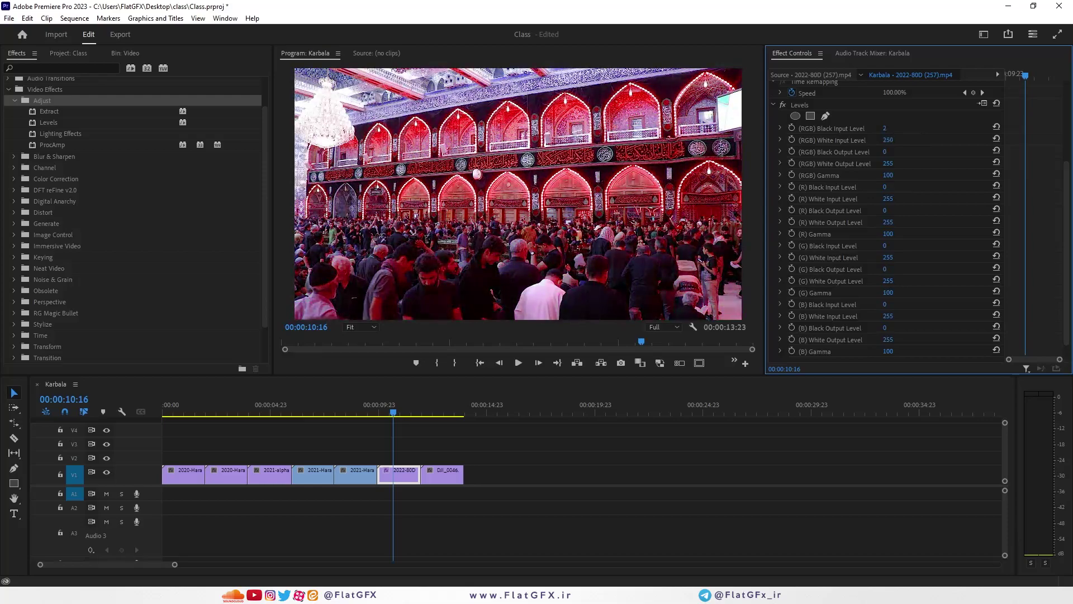
{"action": "left_click_drag", "start_coordinate": [886, 152], "coordinate": [903, 175]}
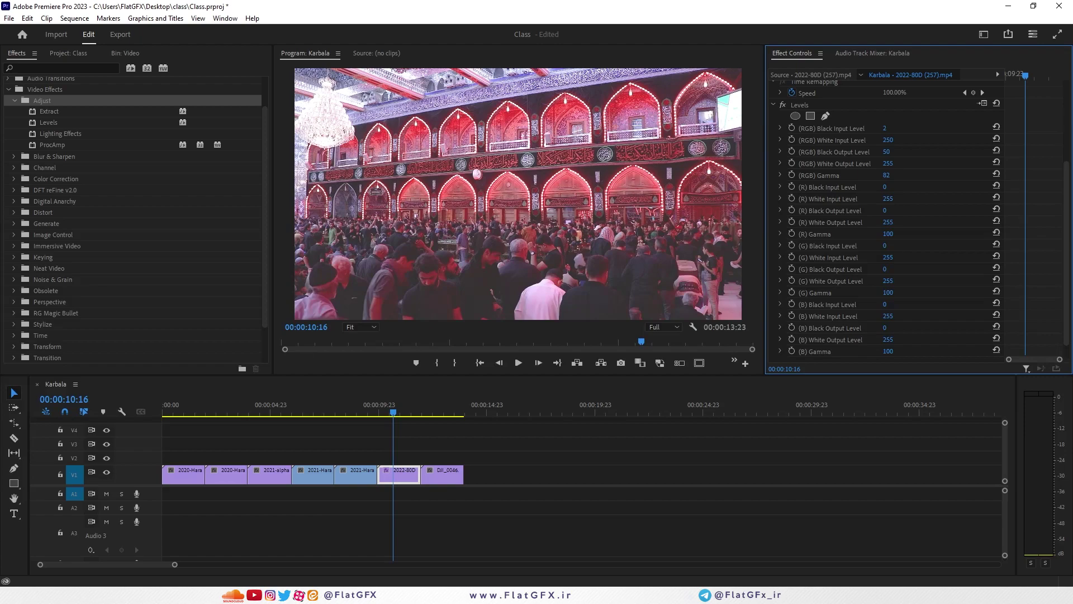
Set the Levels effect's red channel Black Input Level to 91 and red Gamma to 76
{"action": "left_click", "coordinate": [812, 105]}
{"action": "left_click_drag", "start_coordinate": [886, 187], "coordinate": [840, 192]}
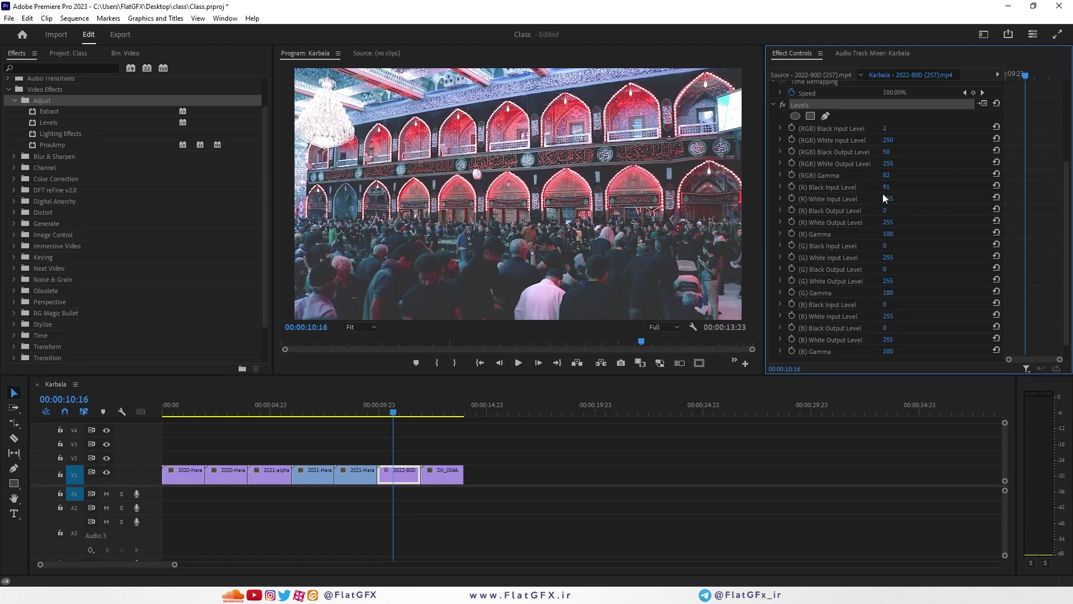
{"action": "left_click_drag", "start_coordinate": [888, 233], "coordinate": [858, 234]}
Open the Levels settings dialog to examine its channel selection and sliders, and cancel it
{"action": "left_click", "coordinate": [981, 103]}
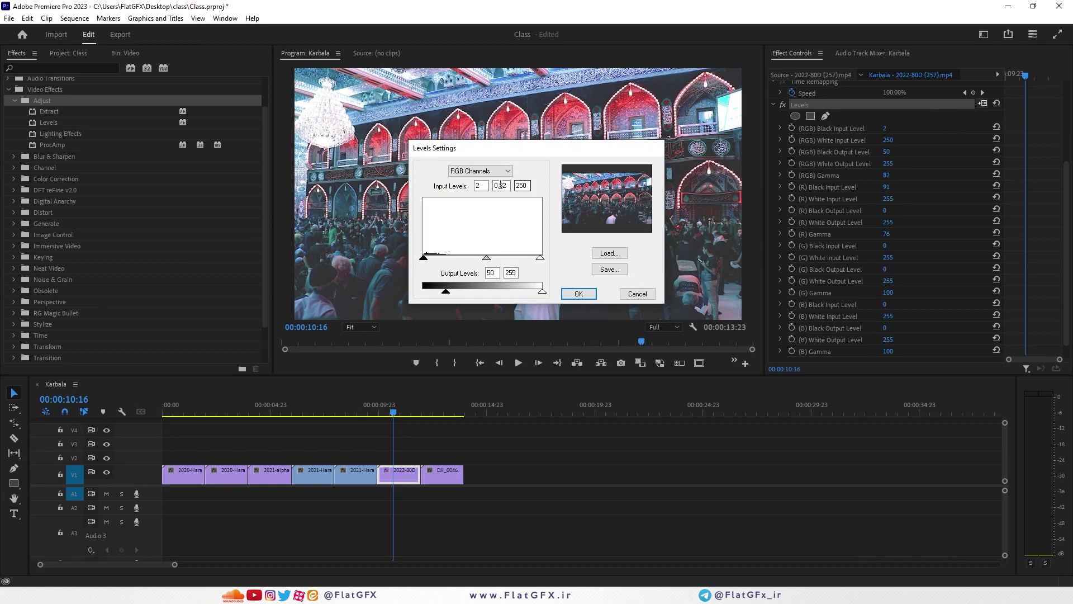
{"action": "left_click", "coordinate": [487, 173]}
{"action": "left_click", "coordinate": [637, 295]}
{"action": "left_click", "coordinate": [638, 295]}
Reset the Levels effect, and in its settings dialog set RGB gamma to 0.78, white input to 212 and white output to 219
{"action": "left_click", "coordinate": [997, 104]}
{"action": "left_click", "coordinate": [982, 103]}
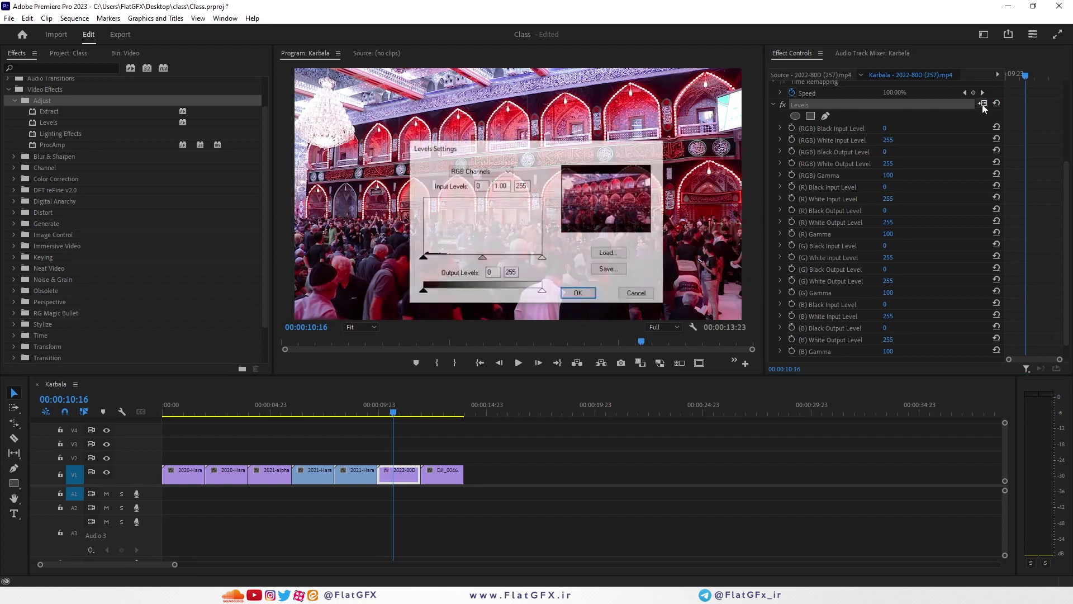
{"action": "mouse_move", "coordinate": [482, 258]}
{"action": "left_mouse_down"}
{"action": "mouse_move", "coordinate": [523, 258]}
{"action": "mouse_move", "coordinate": [478, 258]}
{"action": "left_mouse_up"}
{"action": "left_click_drag", "start_coordinate": [542, 294], "coordinate": [526, 295]}
{"action": "left_click", "coordinate": [579, 294]}
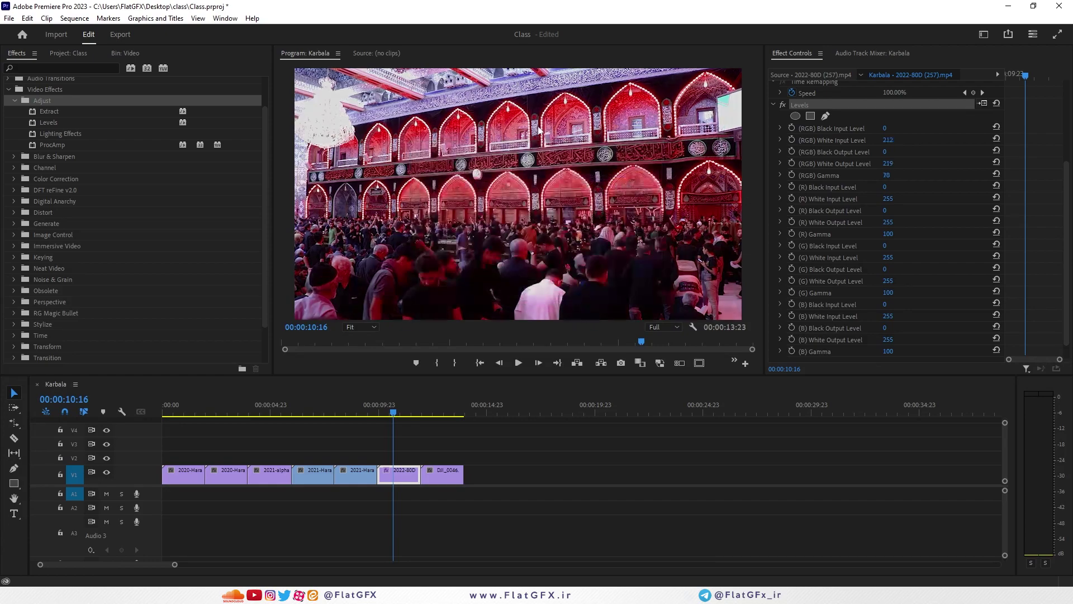
Toggle the Levels effect off and on to compare the clip with and without it, and select the effect
{"action": "left_click", "coordinate": [783, 105]}
{"action": "left_click", "coordinate": [784, 105]}
{"action": "left_click", "coordinate": [832, 280]}
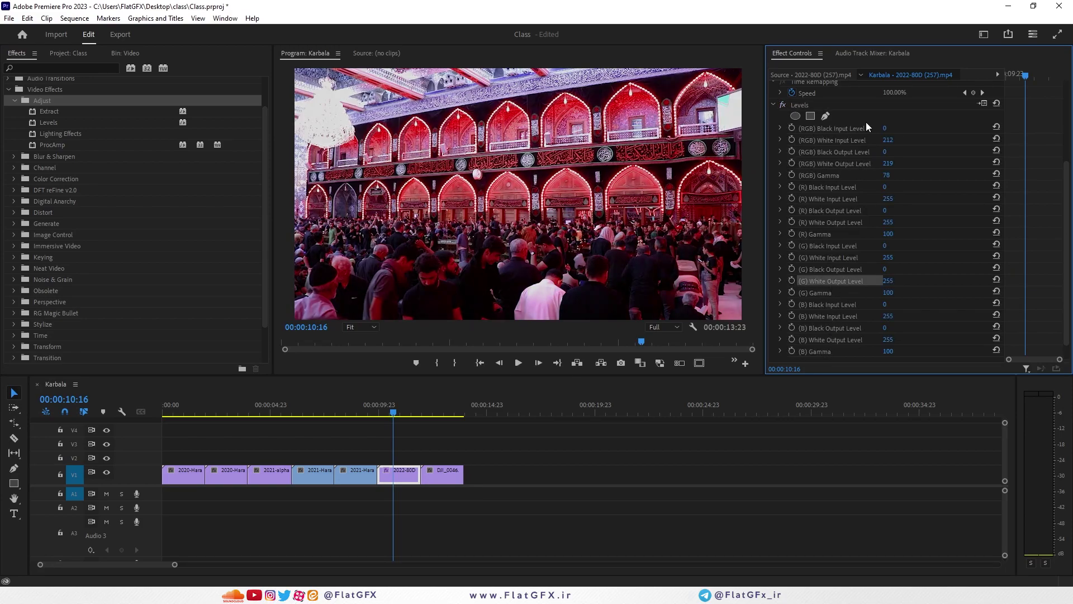
{"action": "left_click", "coordinate": [822, 104]}
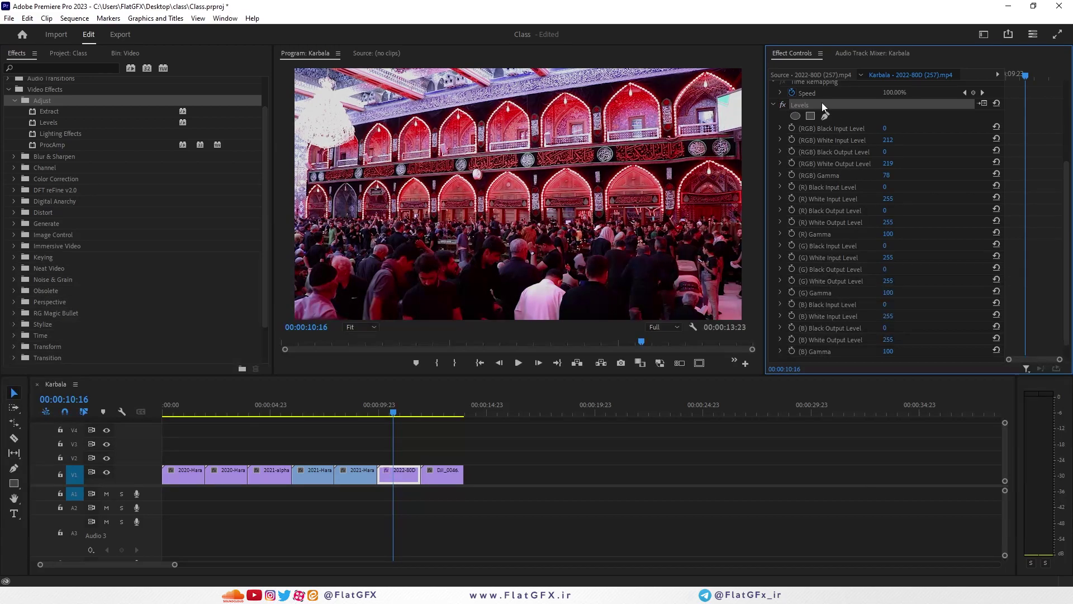
Examine the Levels effect's parameter groups for RGB, red, green and blue channels
{"action": "left_click", "coordinate": [808, 131]}
{"action": "left_click", "coordinate": [809, 187]}
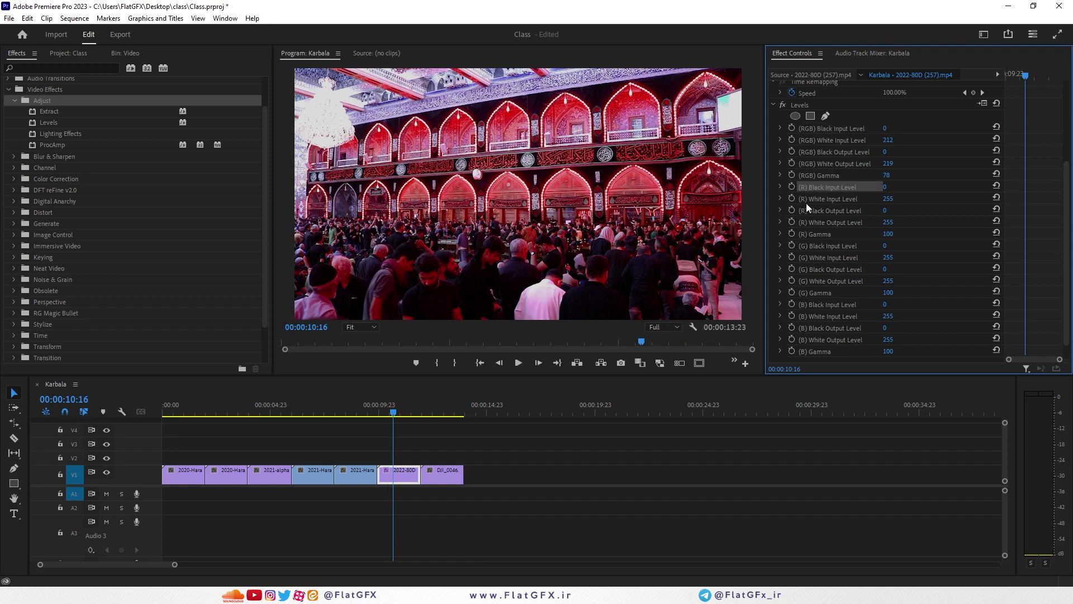
{"action": "left_click", "coordinate": [809, 235]}
{"action": "left_click", "coordinate": [820, 248]}
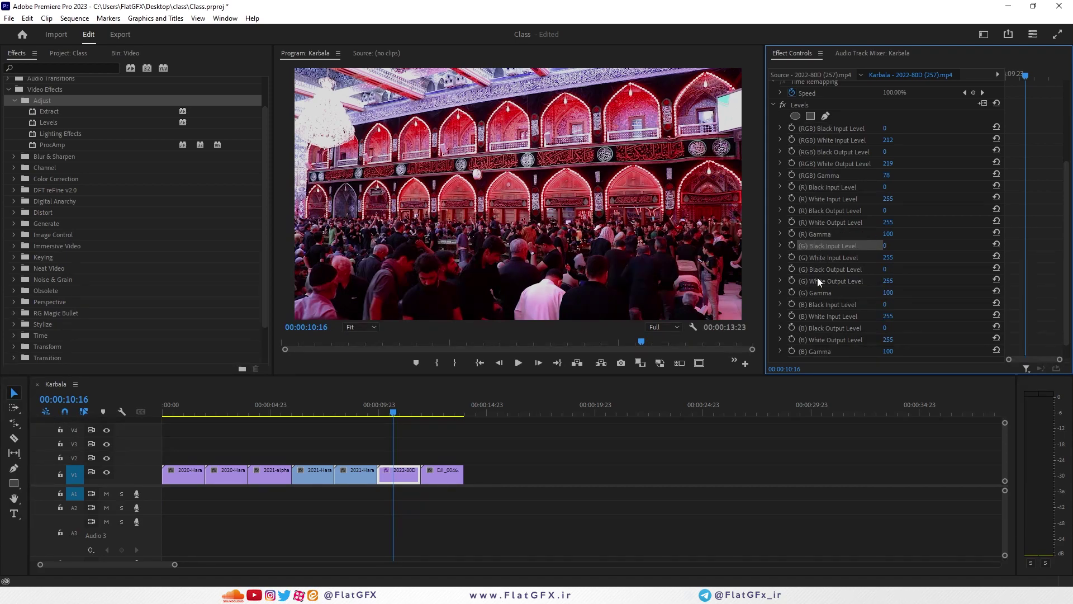
{"action": "left_click", "coordinate": [814, 304]}
{"action": "scroll", "coordinate": [820, 341], "scroll_direction": "down", "scroll_amount": 1}
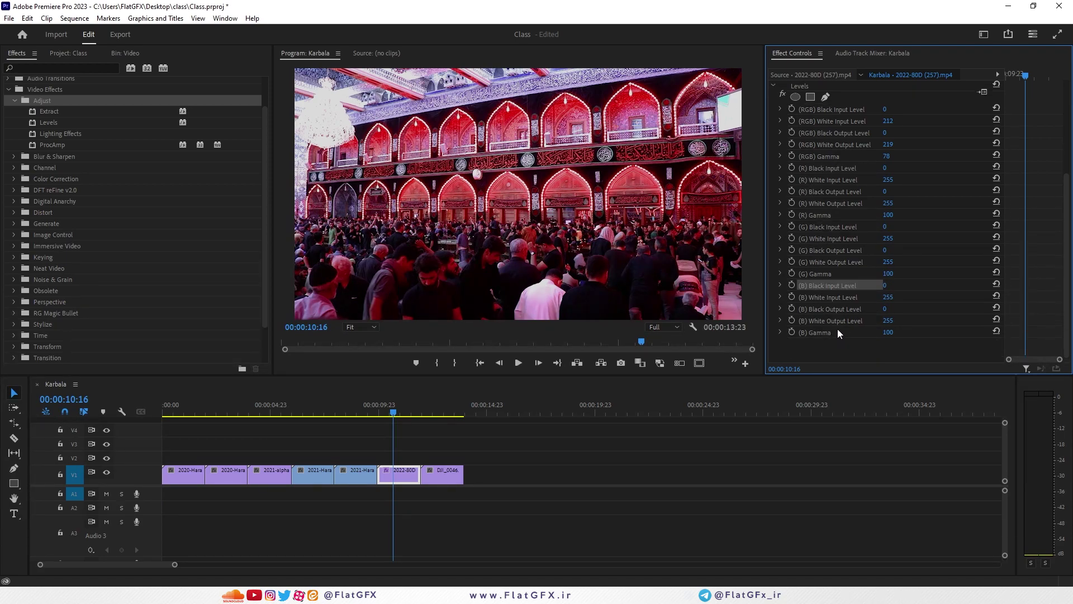
Remove the Levels effect from the 2022-80D clip
{"action": "scroll", "coordinate": [867, 205], "scroll_direction": "up", "scroll_amount": 2}
{"action": "left_click", "coordinate": [814, 162]}
{"action": "key", "text": "Delete"}
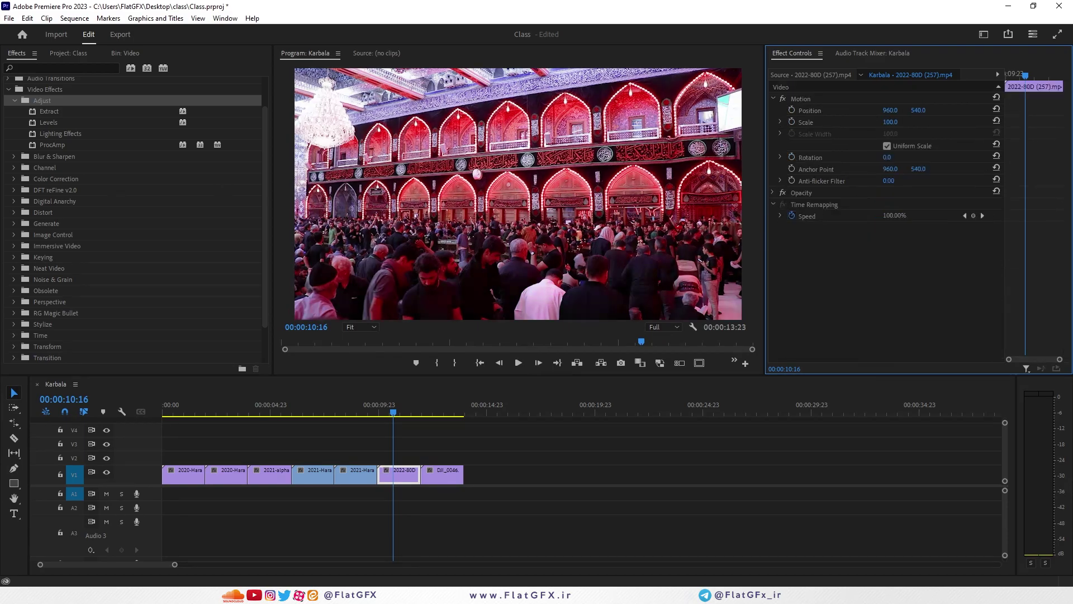
Apply the Lighting Effects video effect to the 2022-80D clip and select it to show its light outline
{"action": "left_click", "coordinate": [89, 134]}
{"action": "left_click_drag", "start_coordinate": [85, 133], "coordinate": [399, 474]}
{"action": "left_click", "coordinate": [794, 228]}
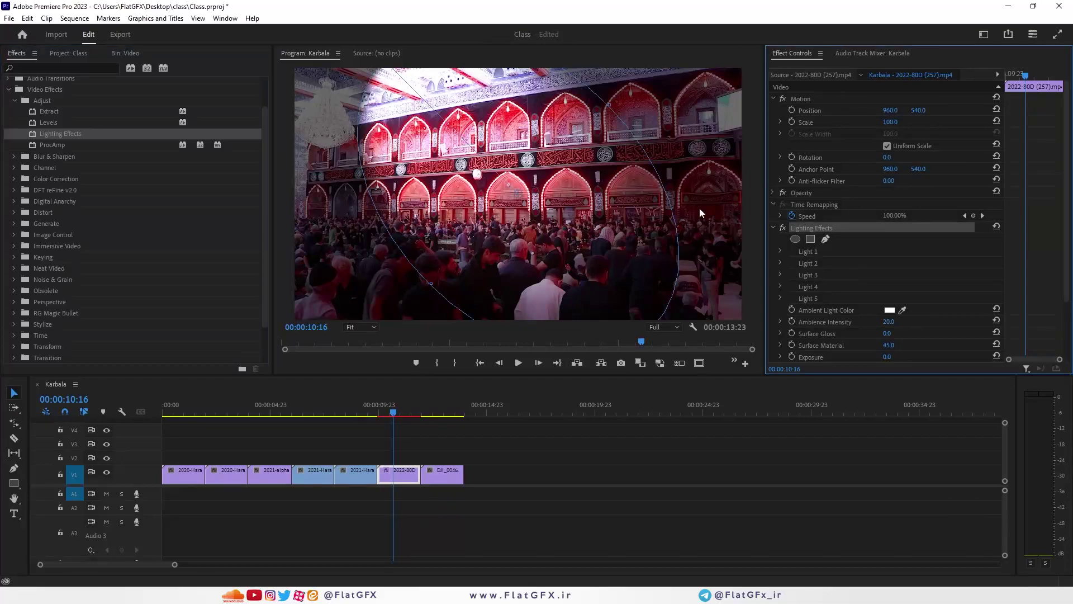
Move the light's centre down toward the crowd in the preview and shrink its ellipse around the lower arches
{"action": "mouse_move", "coordinate": [433, 283]}
{"action": "left_mouse_down"}
{"action": "mouse_move", "coordinate": [421, 301]}
{"action": "mouse_move", "coordinate": [434, 281]}
{"action": "left_mouse_up"}
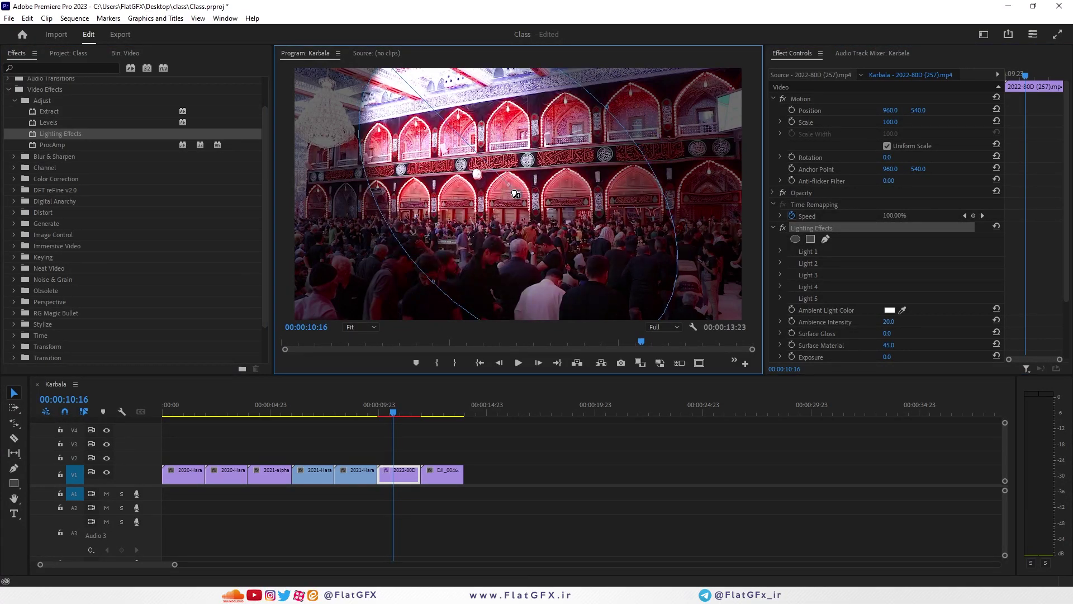
{"action": "left_click_drag", "start_coordinate": [514, 194], "coordinate": [578, 247]}
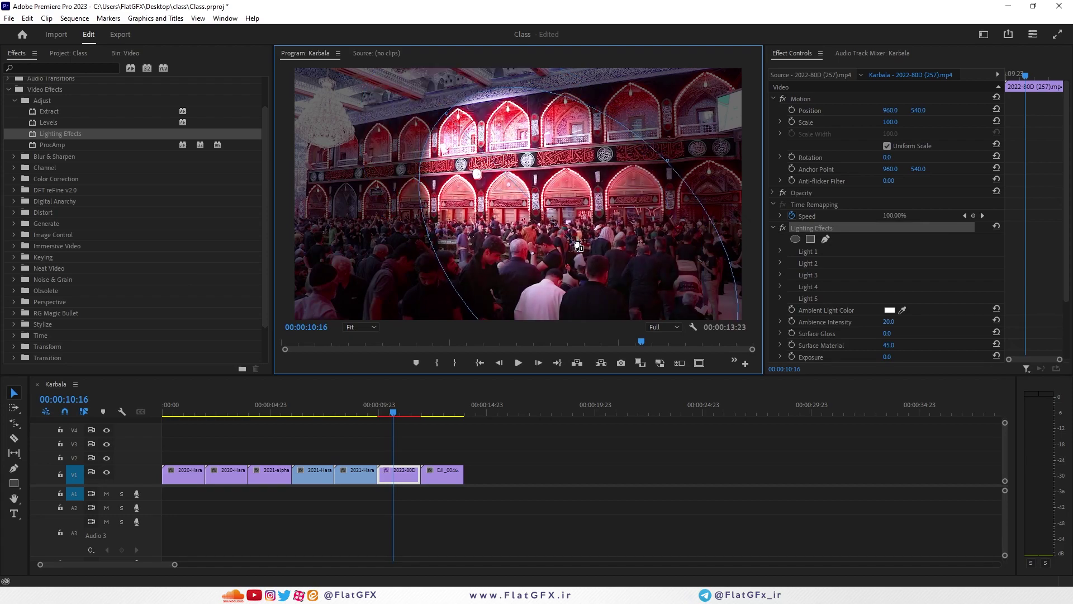
{"action": "left_click_drag", "start_coordinate": [445, 112], "coordinate": [517, 187]}
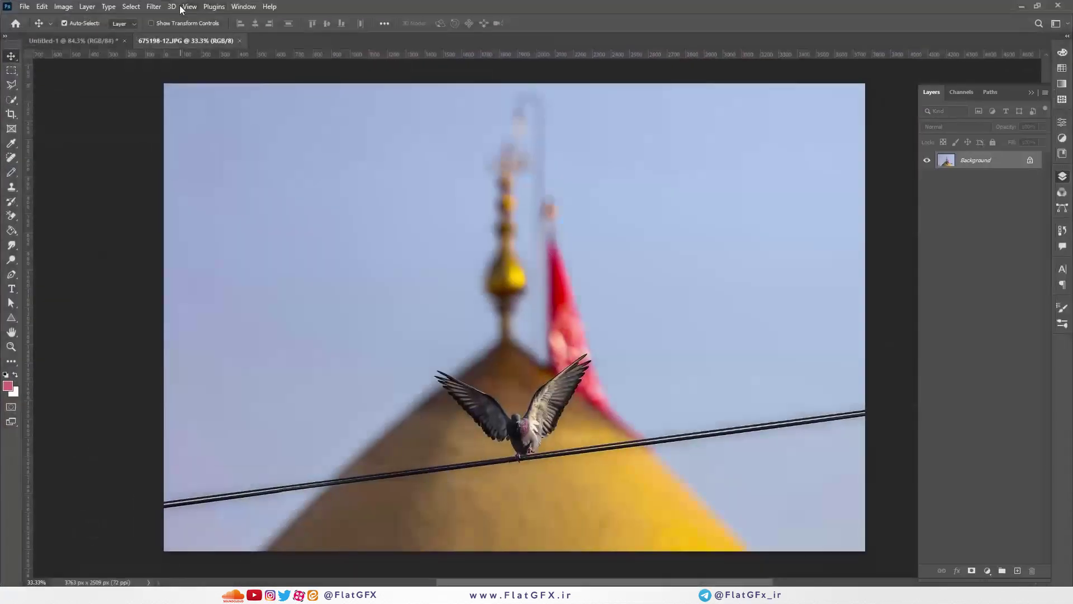
Switch to Photoshop, open the Lighting Effects render filter on the pigeon photo to compare its controls, and cancel it
{"action": "left_click", "coordinate": [131, 6]}
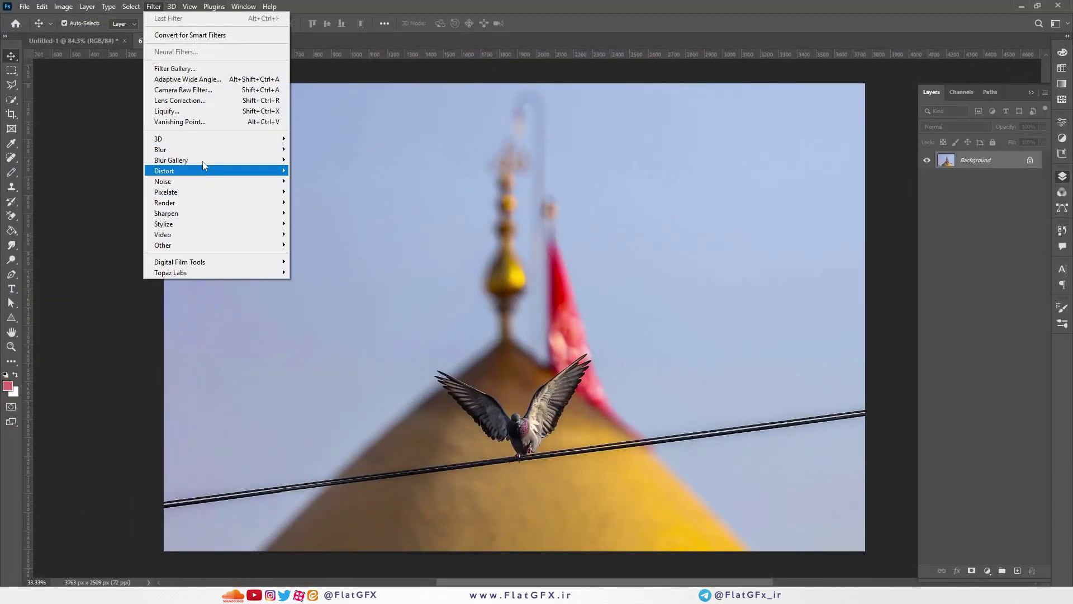
{"action": "mouse_move", "coordinate": [208, 203]}
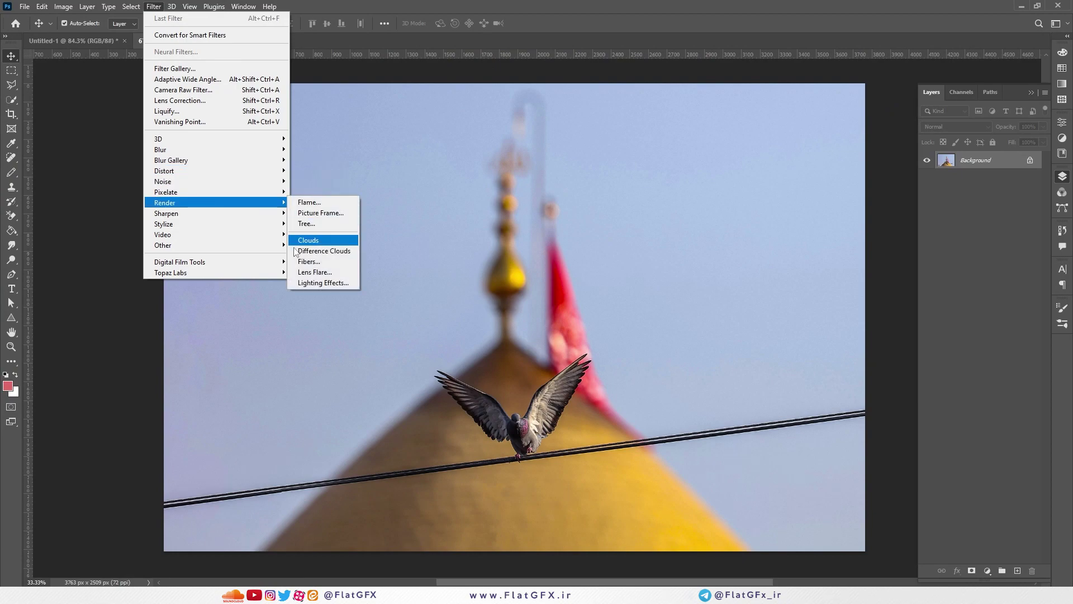
{"action": "left_click", "coordinate": [322, 282]}
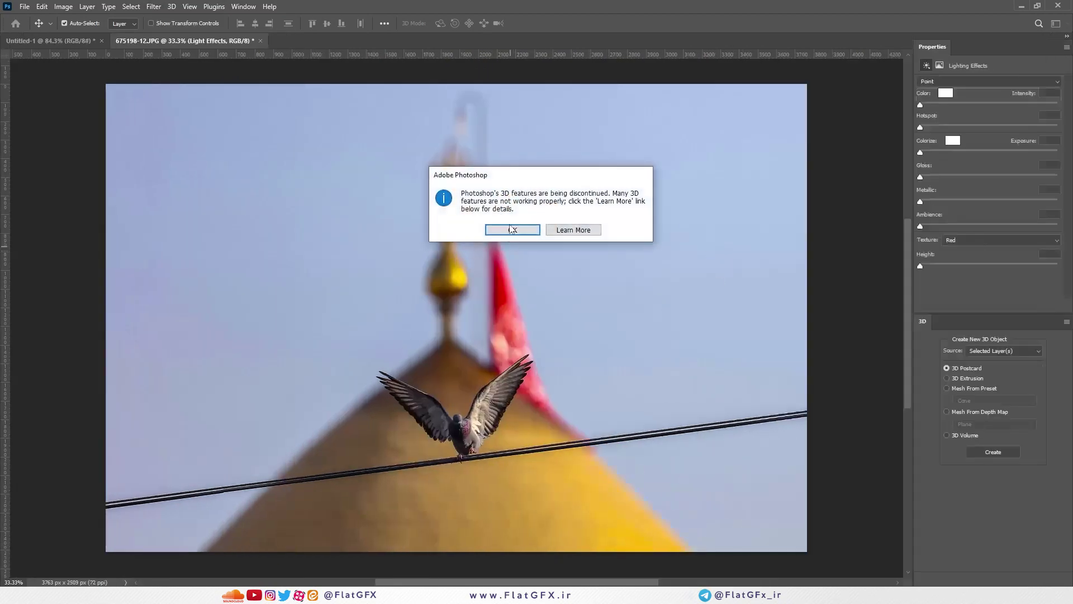
{"action": "left_click", "coordinate": [512, 229]}
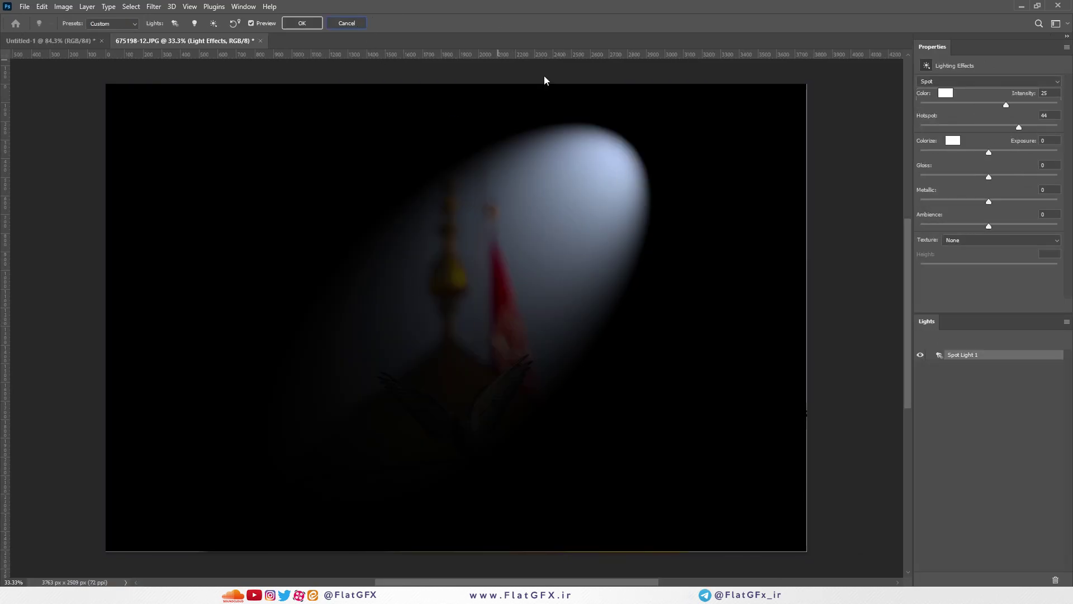
{"action": "left_click", "coordinate": [363, 23]}
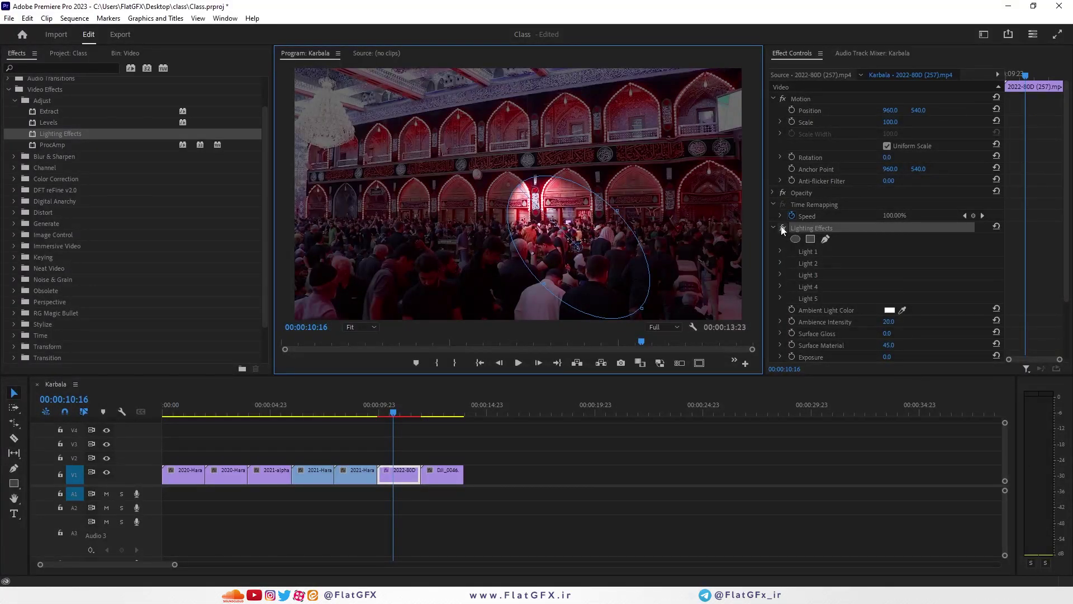
Back in Premiere Pro, reset the Lighting Effects effect and look through its individual light parameters
{"action": "left_click", "coordinate": [997, 225]}
{"action": "left_click", "coordinate": [777, 250]}
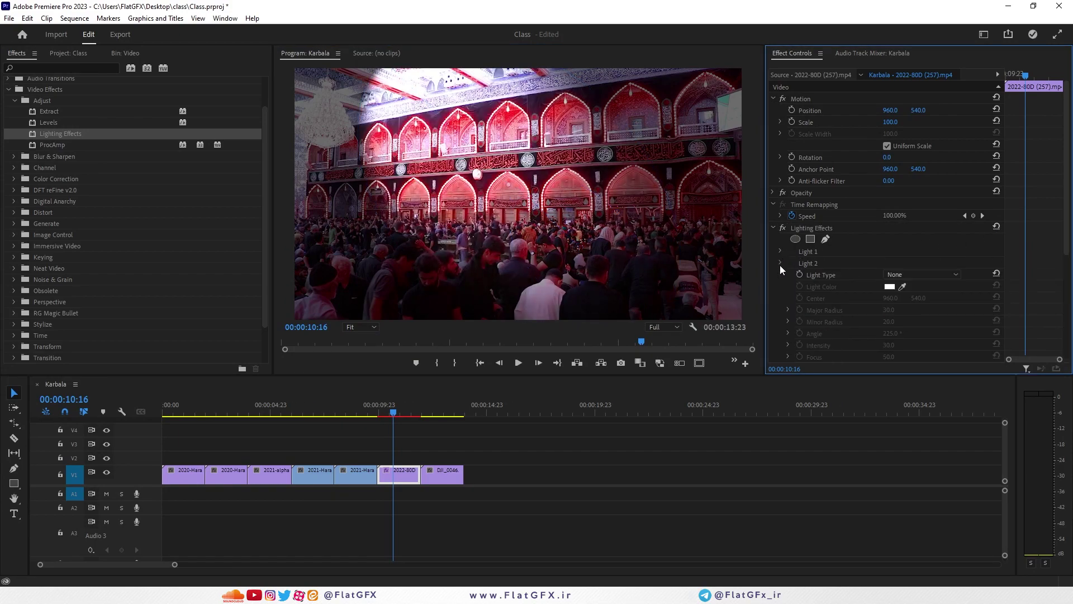
{"action": "left_click", "coordinate": [815, 303]}
Set Ambience Intensity to 7, Surface Gloss to -100, Surface Material to 100 and Exposure to 44, and check the Bump Layer choices
{"action": "scroll", "coordinate": [878, 286], "scroll_direction": "down", "scroll_amount": 2}
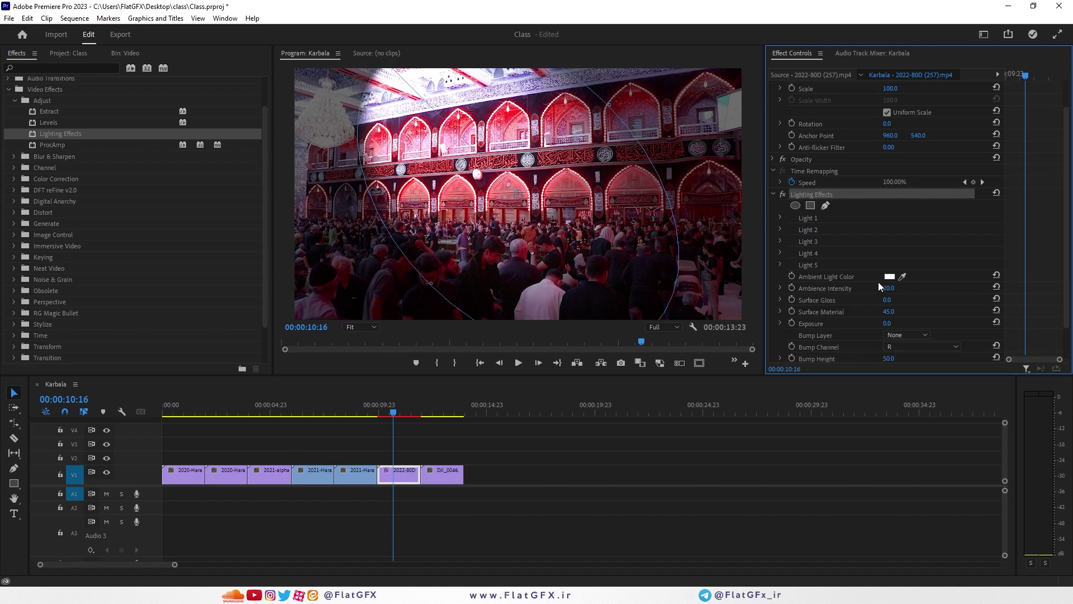
{"action": "left_click_drag", "start_coordinate": [888, 288], "coordinate": [853, 289]}
{"action": "left_click_drag", "start_coordinate": [888, 299], "coordinate": [899, 324]}
{"action": "scroll", "coordinate": [844, 280], "scroll_direction": "down", "scroll_amount": 2}
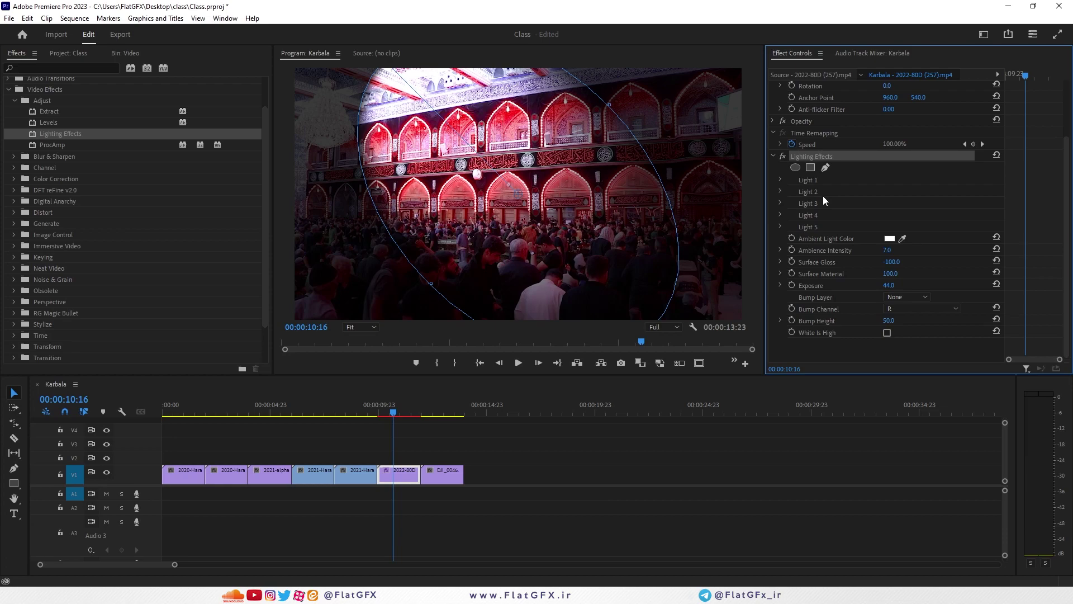
{"action": "left_click", "coordinate": [901, 297]}
{"action": "left_click", "coordinate": [854, 296]}
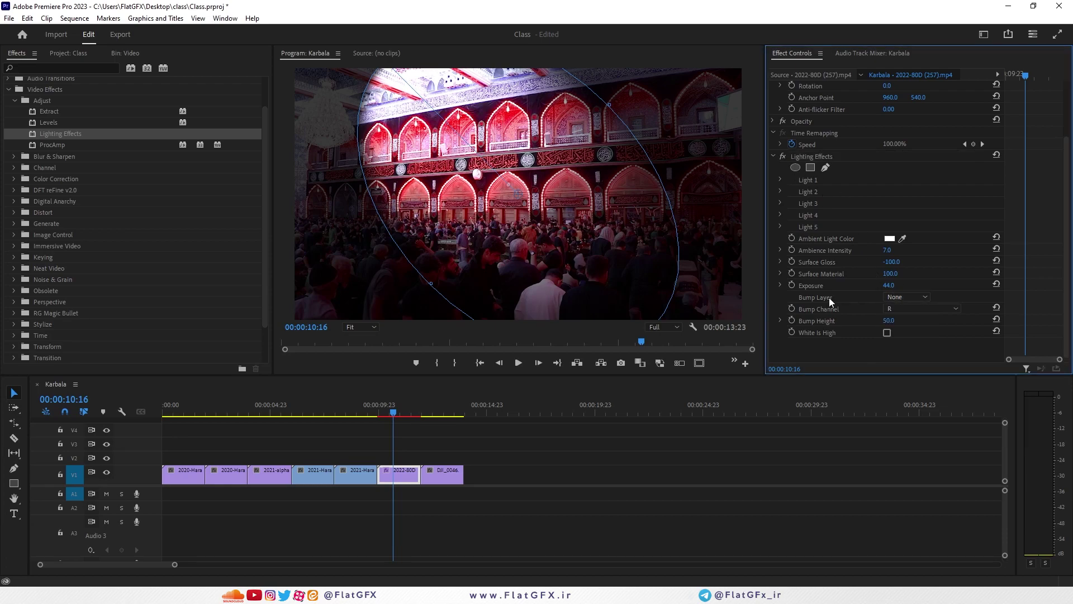
Move the neighbouring 2021-Haram clip onto V2 above the 2022-80D clip and hide track V2
{"action": "left_click", "coordinate": [357, 468]}
{"action": "left_click_drag", "start_coordinate": [357, 469], "coordinate": [398, 459]}
{"action": "left_click", "coordinate": [398, 459]}
{"action": "left_click", "coordinate": [106, 458]}
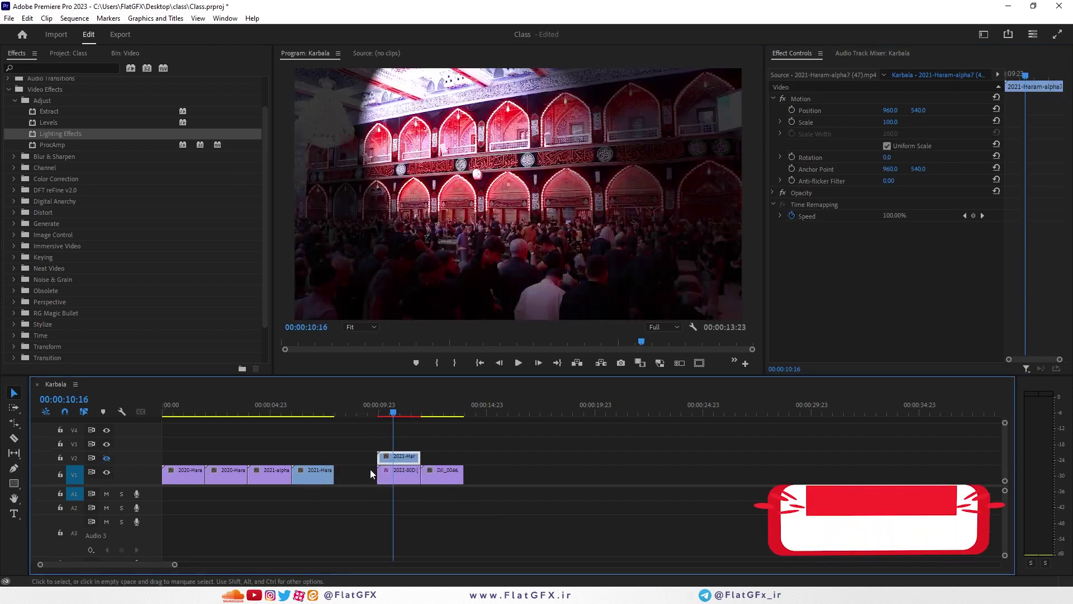
Set the Bump Layer of the 2022-80D clip's Lighting Effects to Video 2
{"action": "left_click", "coordinate": [398, 475]}
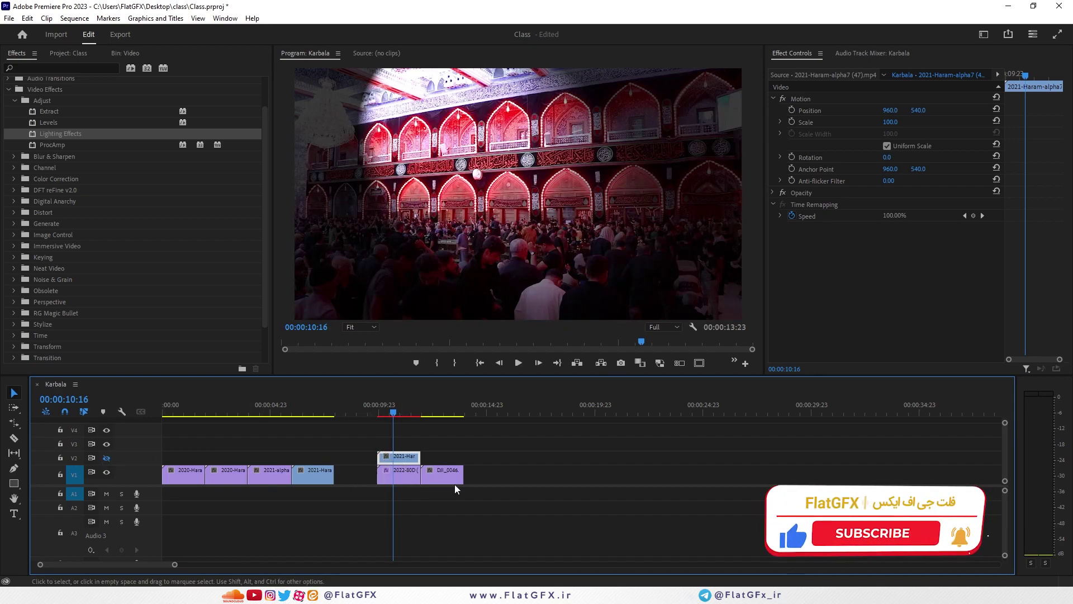
{"action": "scroll", "coordinate": [894, 275], "scroll_direction": "down", "scroll_amount": 2}
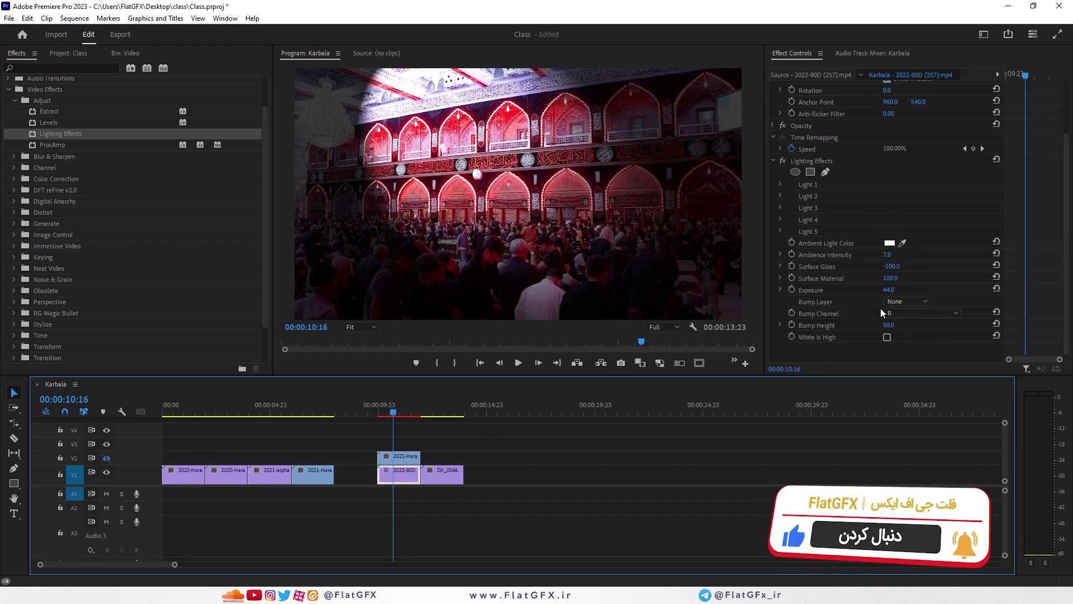
{"action": "left_click", "coordinate": [904, 302]}
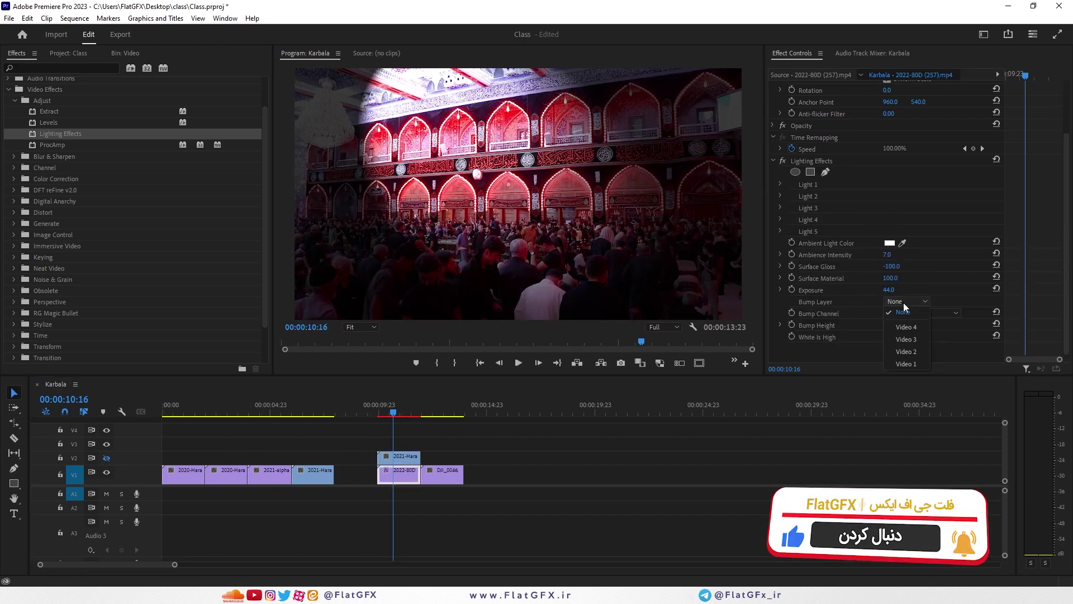
{"action": "left_click", "coordinate": [915, 352]}
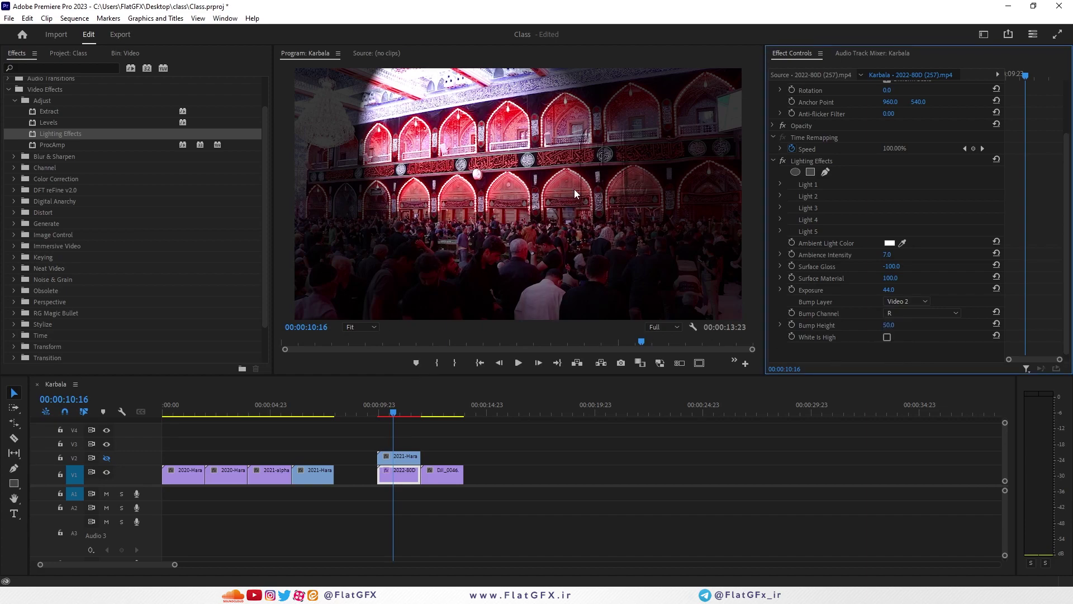
Preview the lighting at 00:00:10:03 and check the Bump Layer choices against the timeline tracks
{"action": "left_click_drag", "start_coordinate": [402, 406], "coordinate": [382, 412]}
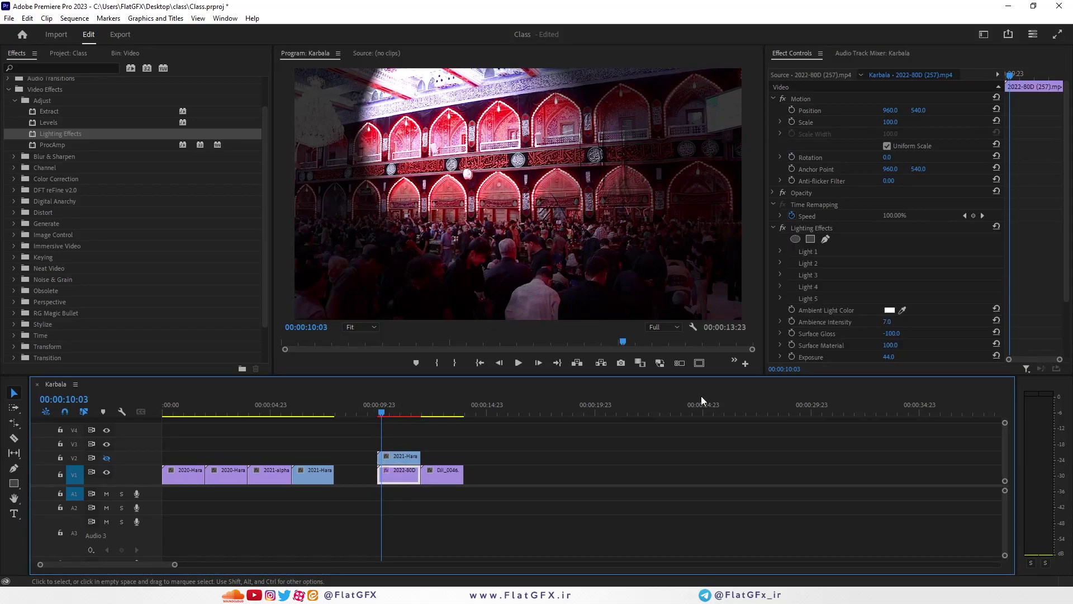
{"action": "scroll", "coordinate": [882, 301], "scroll_direction": "down", "scroll_amount": 2}
{"action": "left_click", "coordinate": [906, 301]}
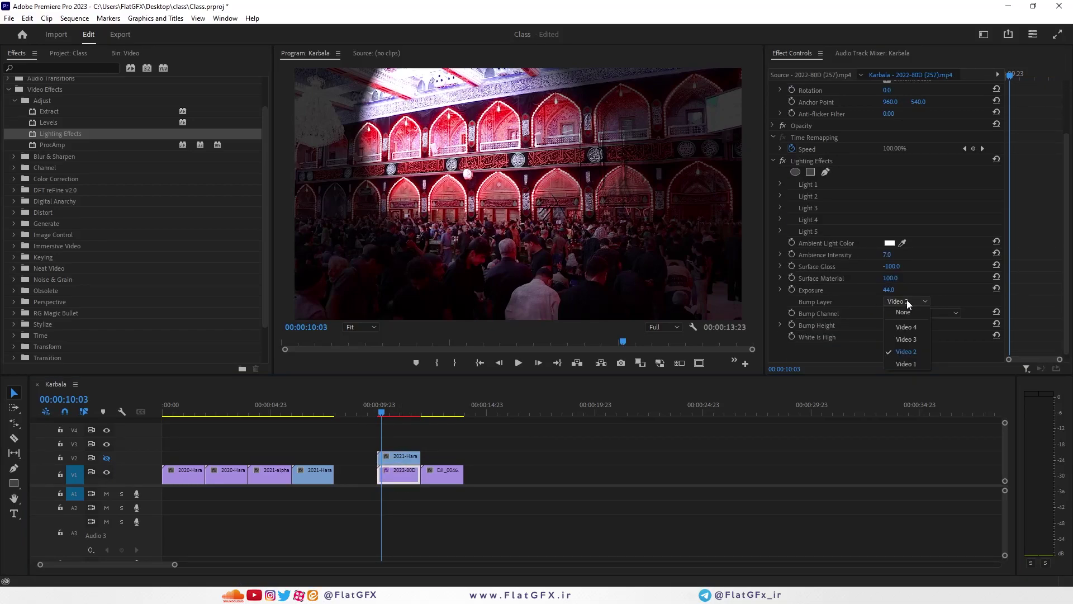
{"action": "left_click", "coordinate": [814, 160]}
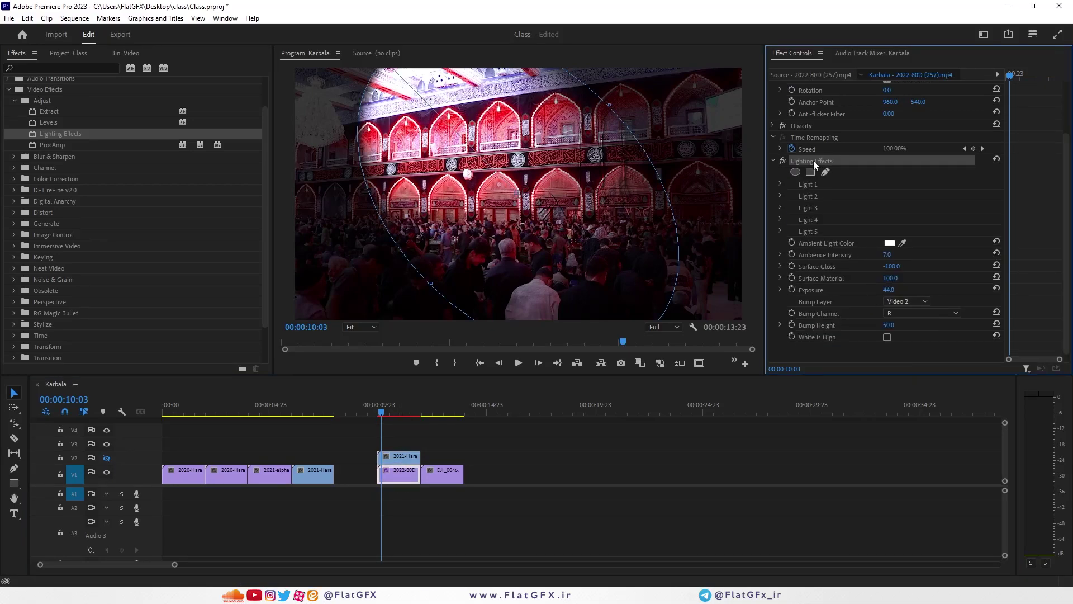
{"action": "left_click", "coordinate": [911, 302]}
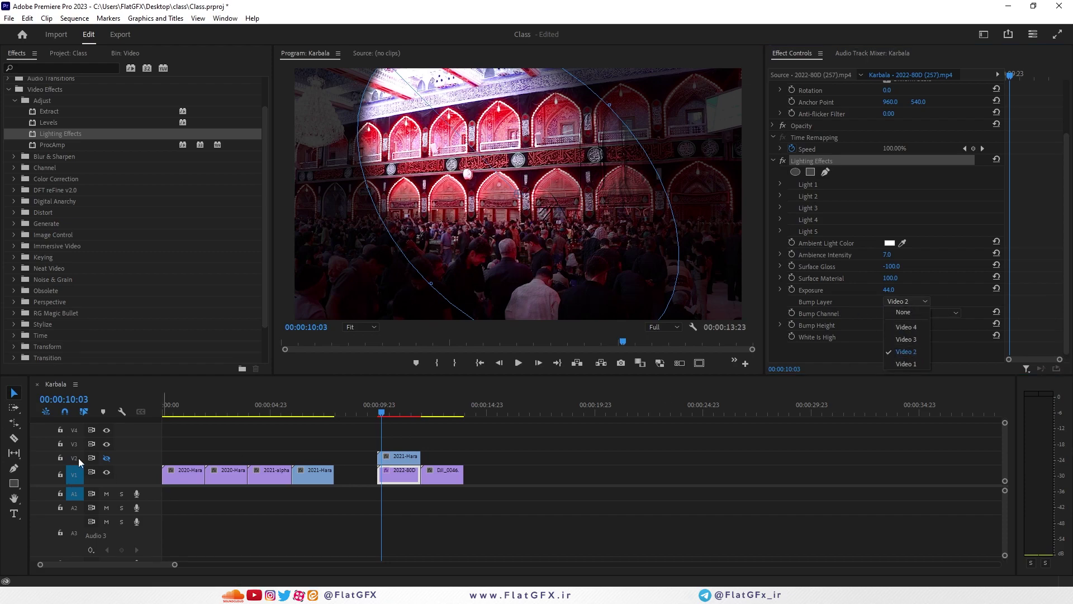
View the V2 bump clip in the Source Monitor and return to the Program Monitor
{"action": "mouse_move", "coordinate": [401, 457]}
{"action": "left_mouse_down"}
{"action": "mouse_move", "coordinate": [380, 458]}
{"action": "mouse_move", "coordinate": [396, 462]}
{"action": "left_mouse_up"}
{"action": "double_click", "coordinate": [382, 457]}
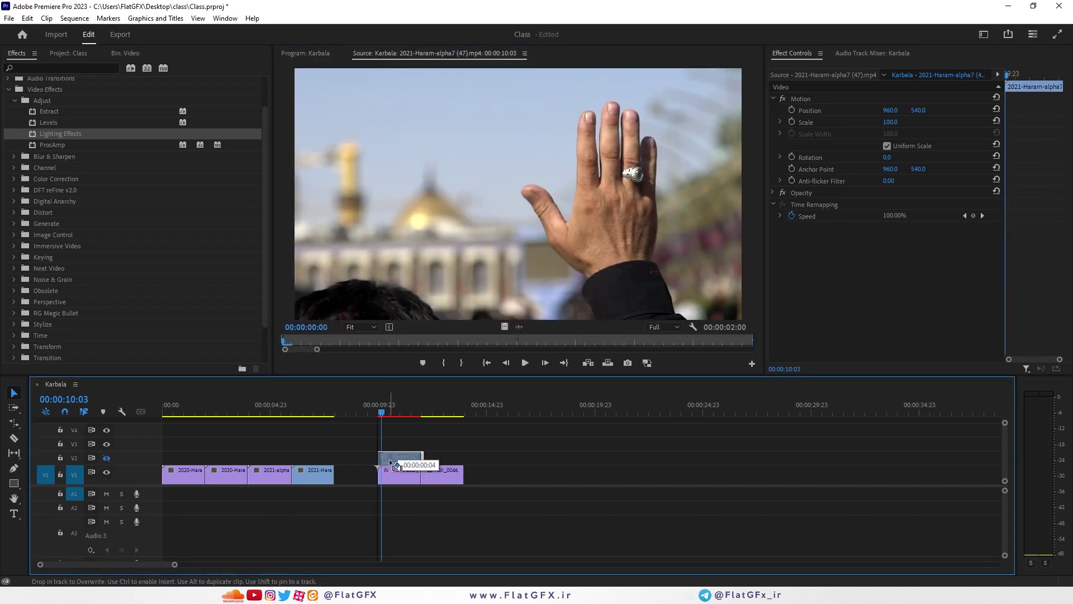
{"action": "left_click", "coordinate": [108, 458]}
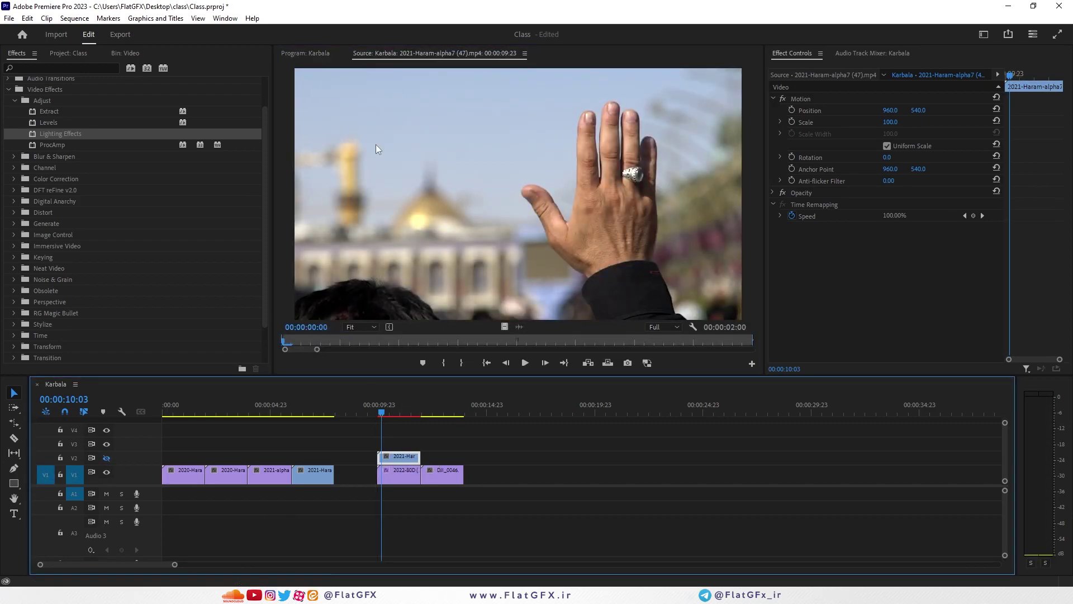
{"action": "left_click", "coordinate": [303, 56]}
Keep Video 2 as the Bump Layer for the 2022-80D clip, try another Bump Channel, and set it to B
{"action": "left_click", "coordinate": [402, 470]}
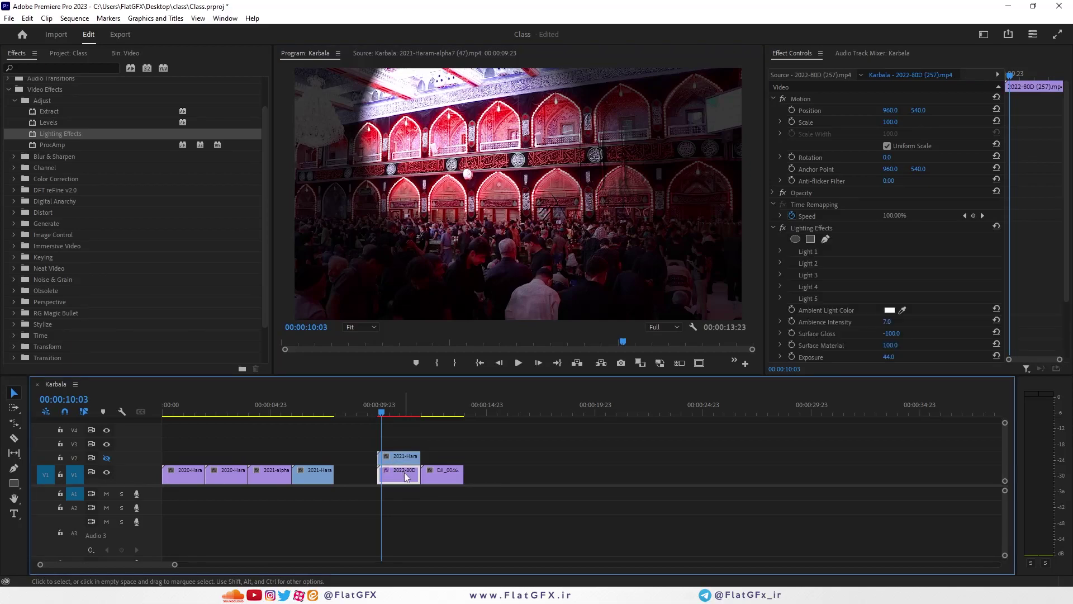
{"action": "scroll", "coordinate": [884, 300], "scroll_direction": "down", "scroll_amount": 3}
{"action": "left_click", "coordinate": [903, 297]}
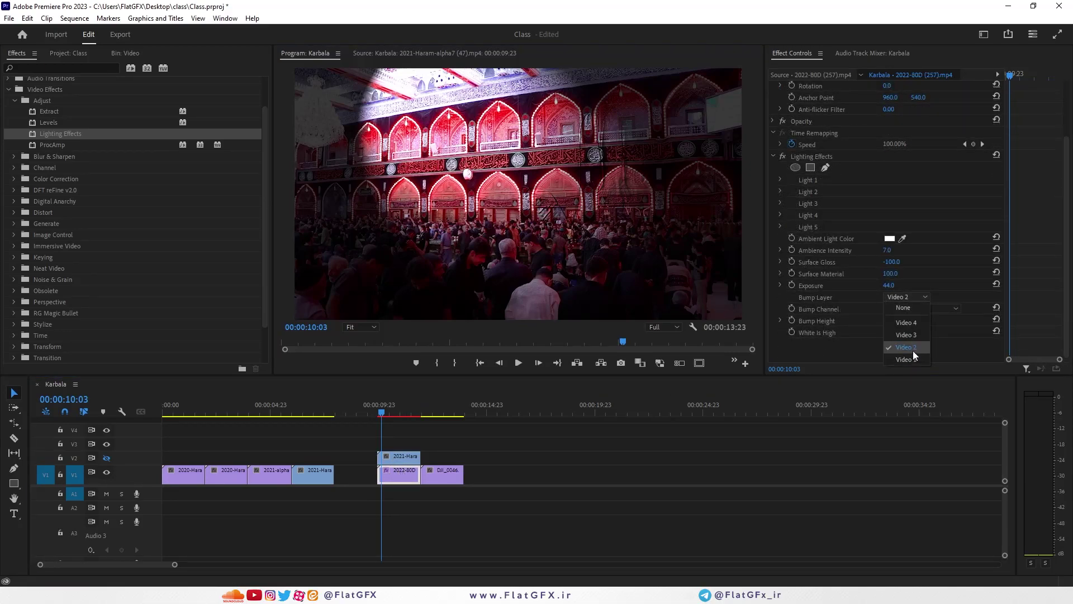
{"action": "left_click", "coordinate": [909, 348]}
{"action": "left_click", "coordinate": [899, 309]}
{"action": "left_click", "coordinate": [914, 332]}
{"action": "left_click", "coordinate": [898, 308]}
{"action": "left_click", "coordinate": [911, 343]}
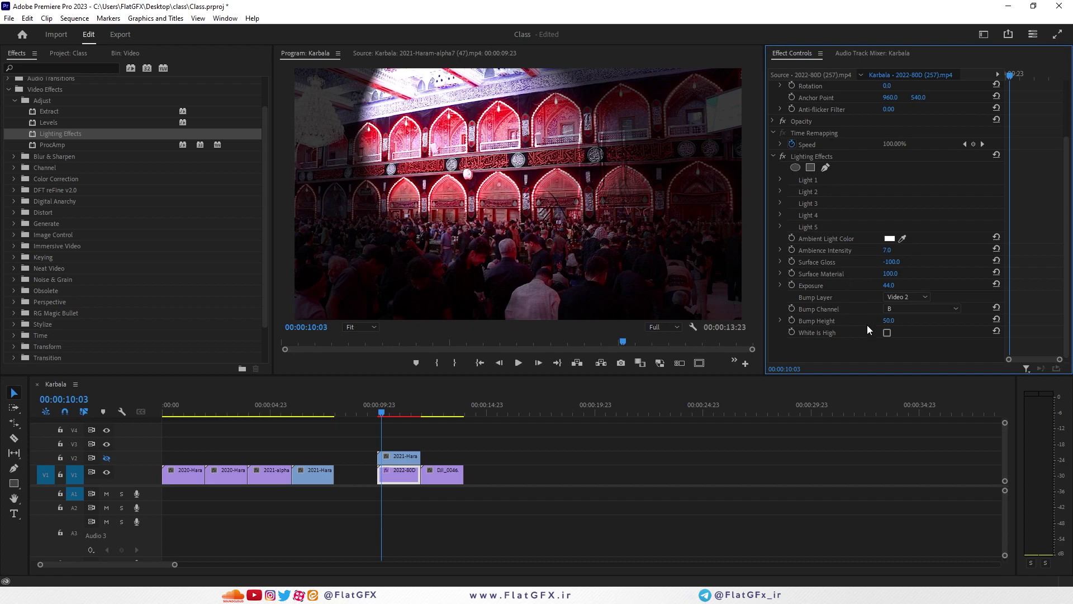
Add one video track after Video 4 and check the Bump Layer choices again
{"action": "left_click", "coordinate": [900, 296]}
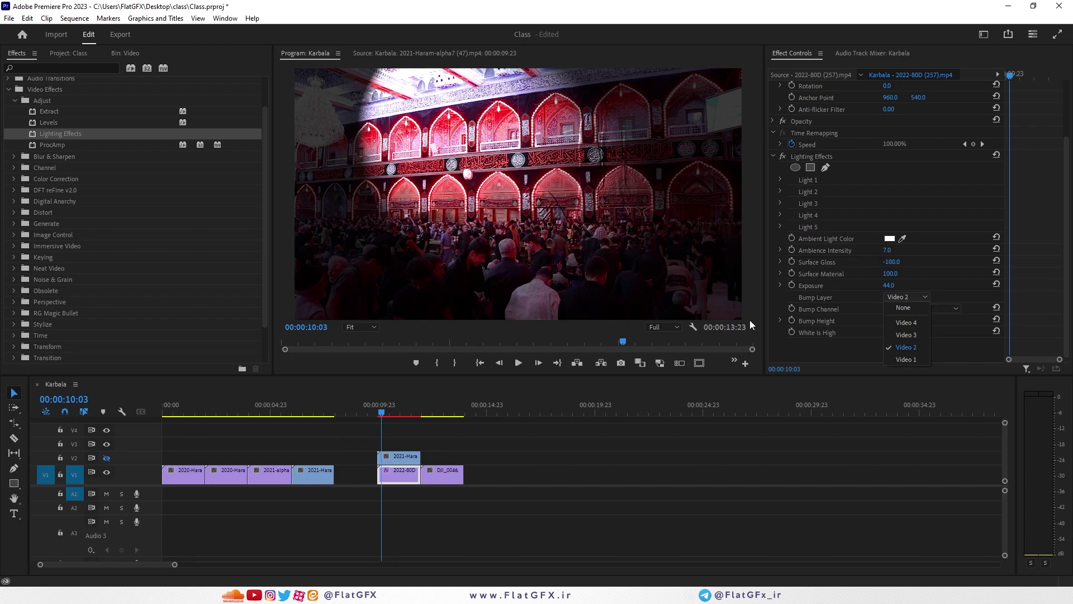
{"action": "right_click", "coordinate": [132, 424]}
{"action": "left_click", "coordinate": [181, 487]}
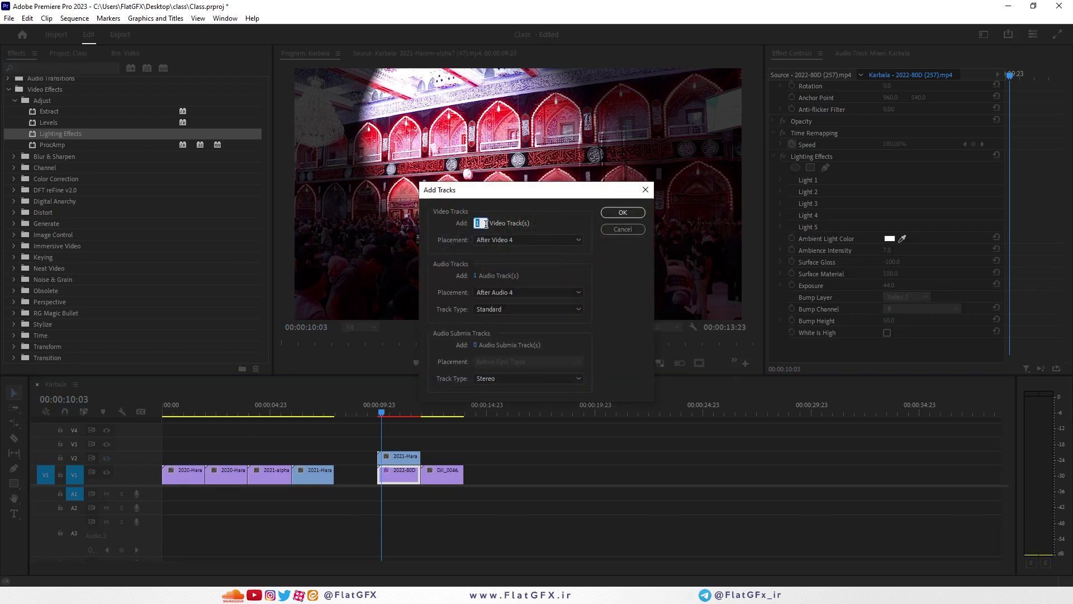
{"action": "left_click_drag", "start_coordinate": [476, 276], "coordinate": [479, 276]}
{"action": "left_click", "coordinate": [618, 214]}
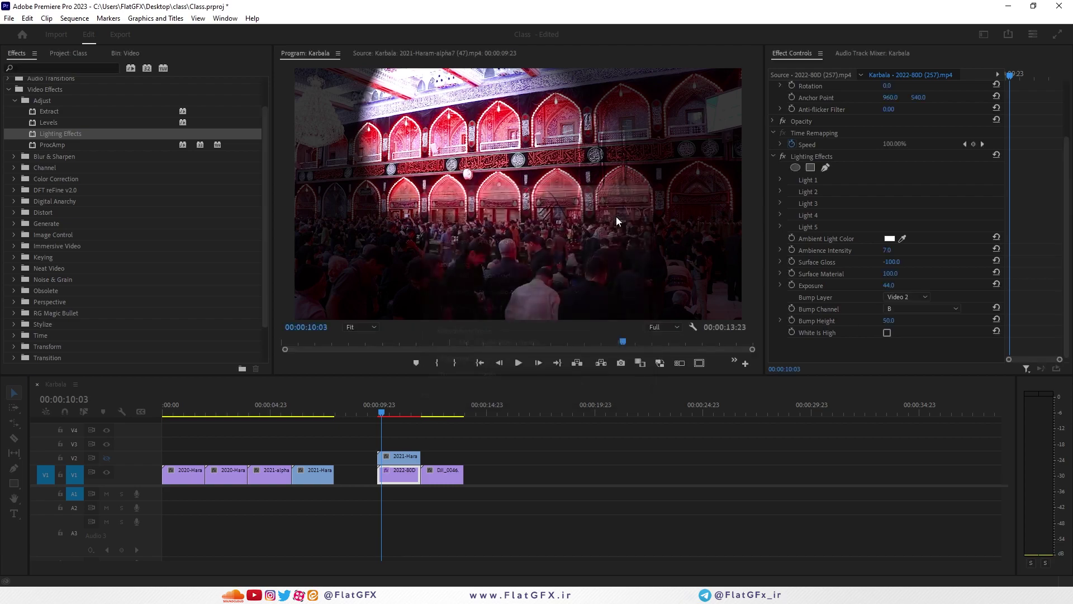
{"action": "left_click", "coordinate": [907, 298]}
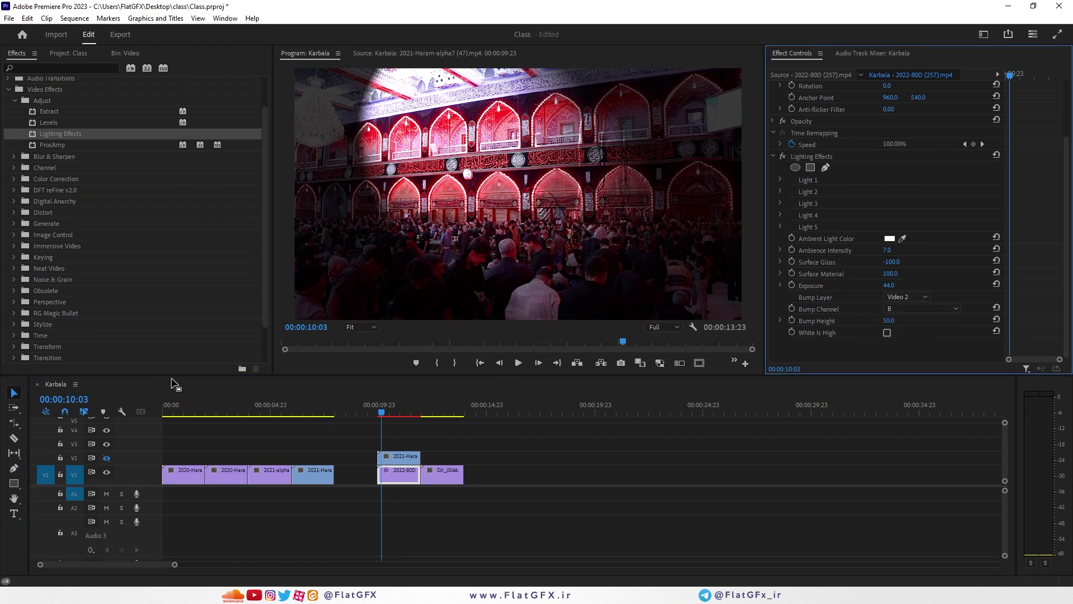
Give the timeline more room and try Omni and Directional as the Light 1 type of the 2022-80D clip's Lighting Effects
{"action": "left_click_drag", "start_coordinate": [90, 376], "coordinate": [89, 340]}
{"action": "left_click", "coordinate": [906, 302]}
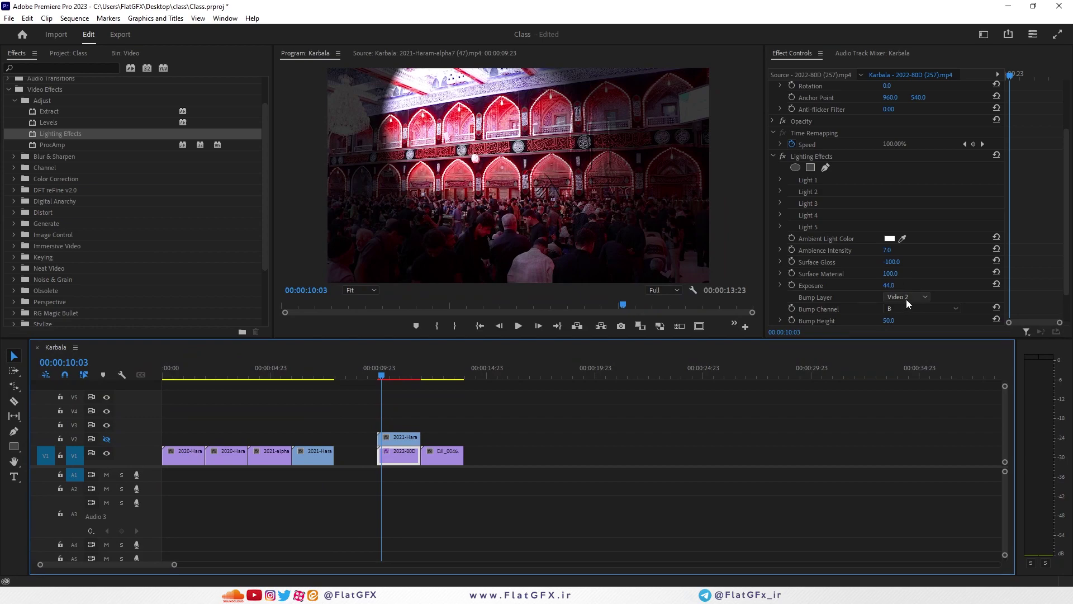
{"action": "left_click", "coordinate": [830, 157]}
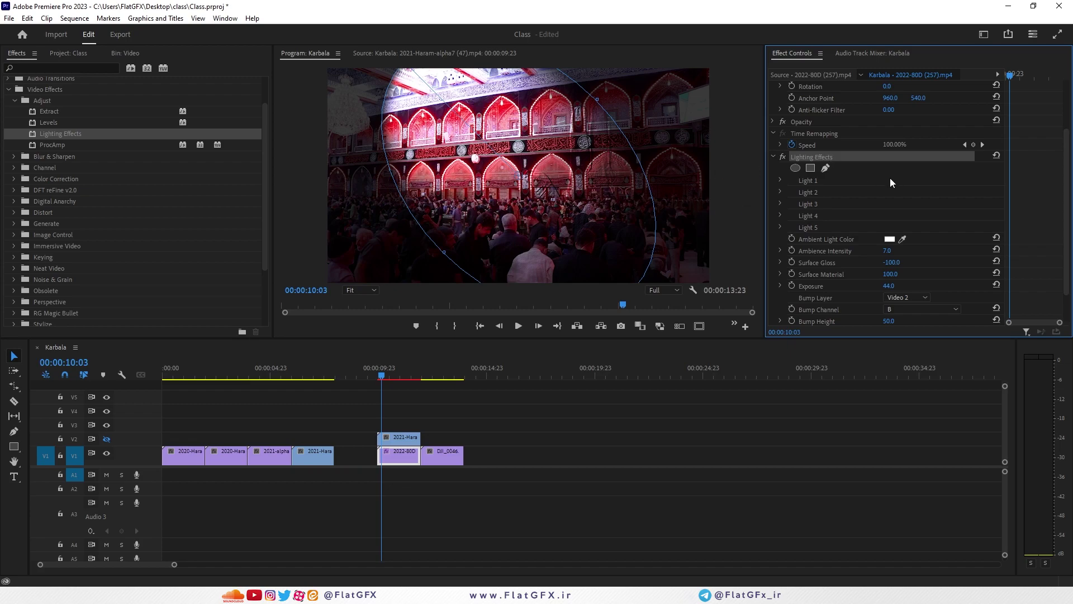
{"action": "left_click", "coordinate": [780, 180]}
{"action": "left_click", "coordinate": [907, 191]}
{"action": "left_click", "coordinate": [908, 229]}
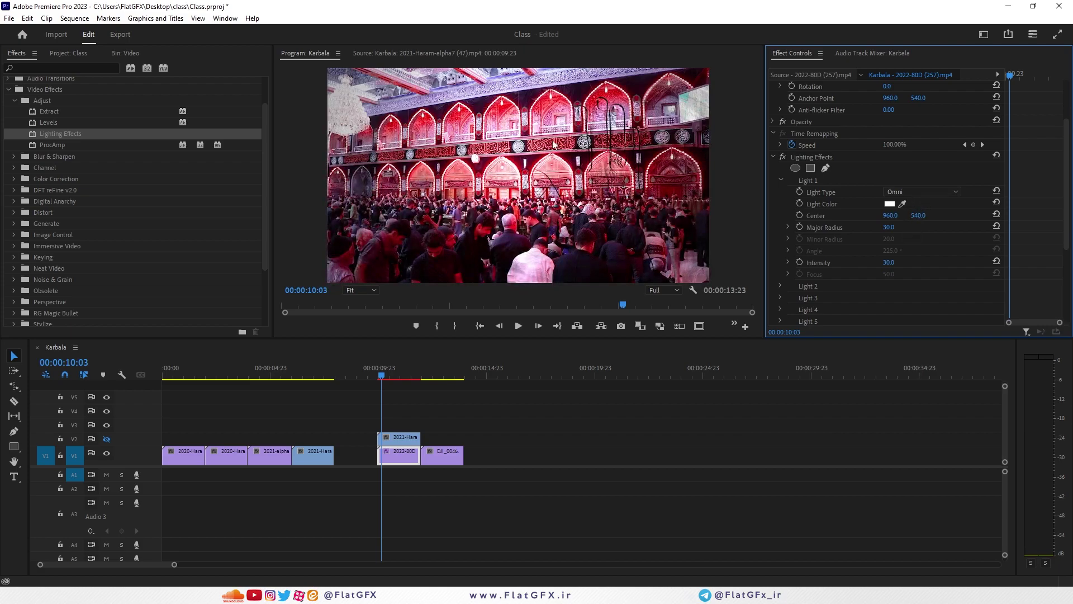
{"action": "left_click", "coordinate": [894, 193]}
{"action": "left_click", "coordinate": [906, 217]}
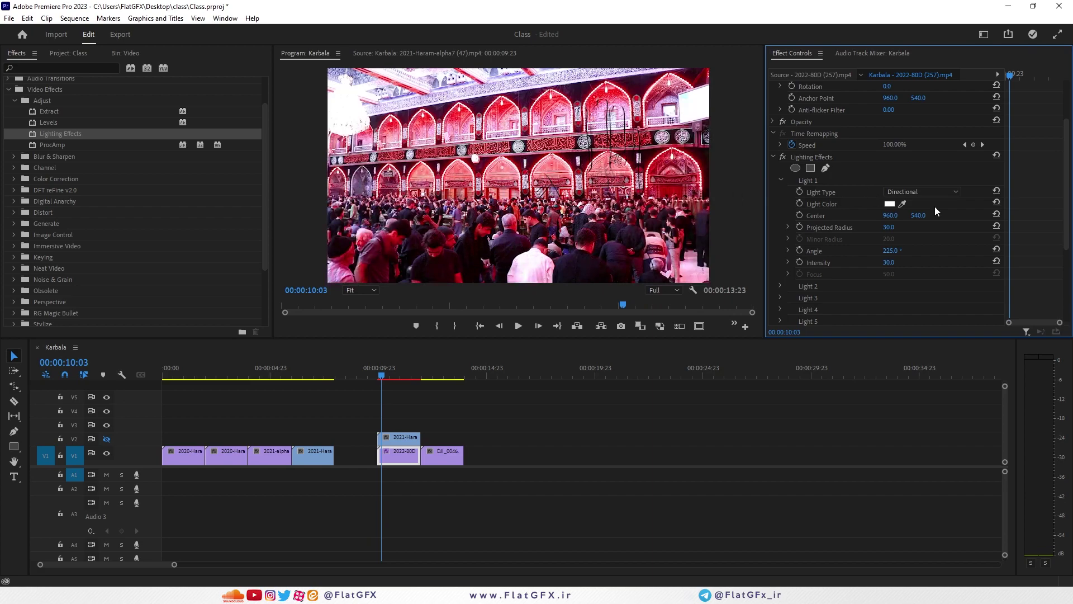
Adjust directional Light 1 to center 823.7, 514.7, projected radius 55.2, angle 358° and intensity 100
{"action": "left_click", "coordinate": [820, 158]}
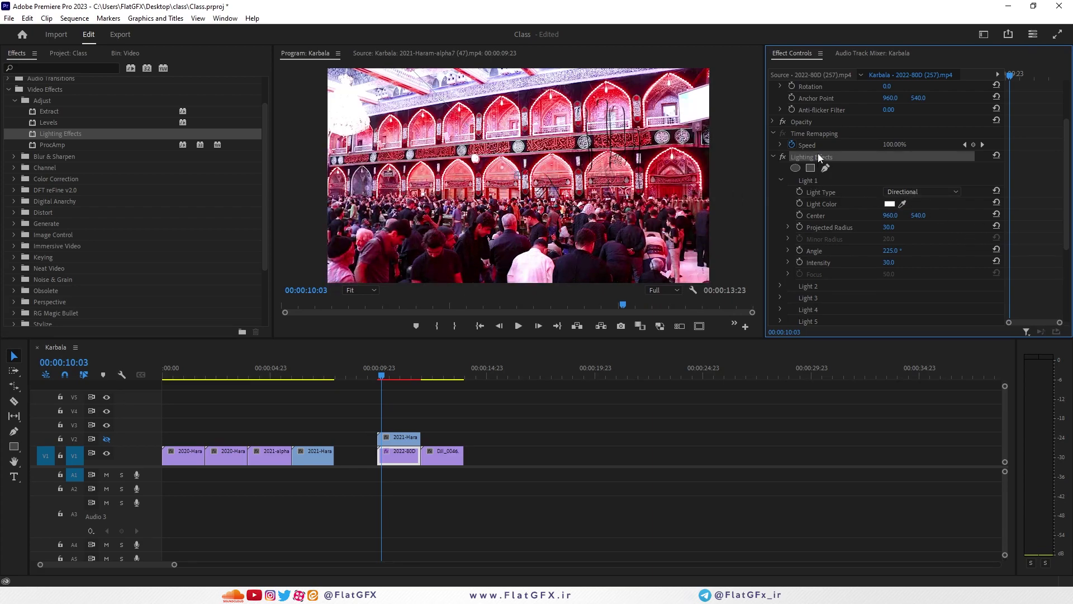
{"action": "left_click_drag", "start_coordinate": [892, 215], "coordinate": [929, 231]}
{"action": "left_click_drag", "start_coordinate": [468, 176], "coordinate": [611, 171]}
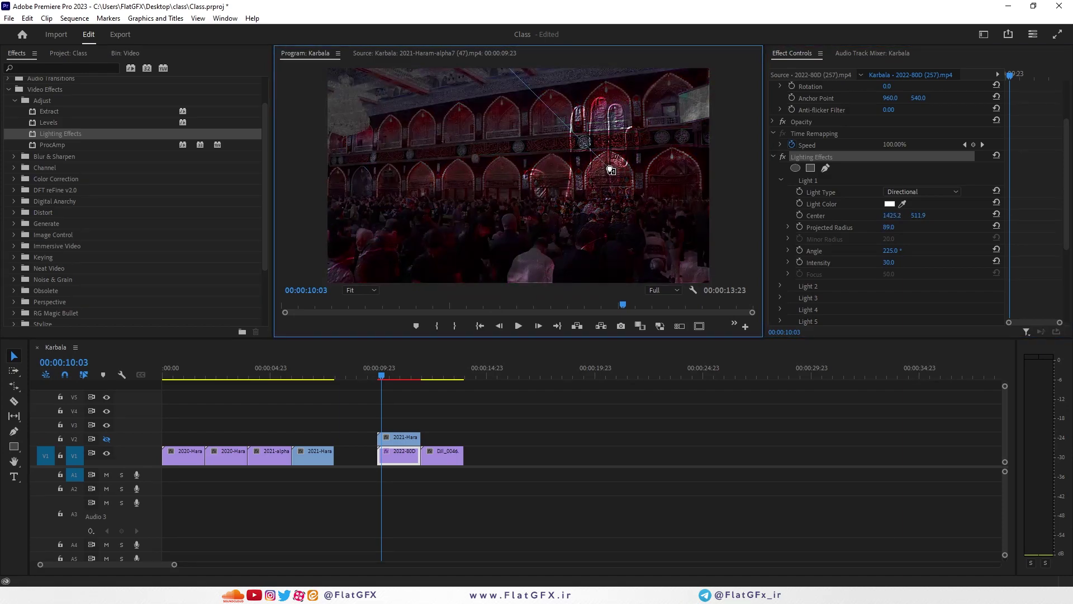
{"action": "mouse_move", "coordinate": [891, 251]}
{"action": "left_mouse_down"}
{"action": "mouse_move", "coordinate": [920, 251]}
{"action": "mouse_move", "coordinate": [889, 263]}
{"action": "left_mouse_up"}
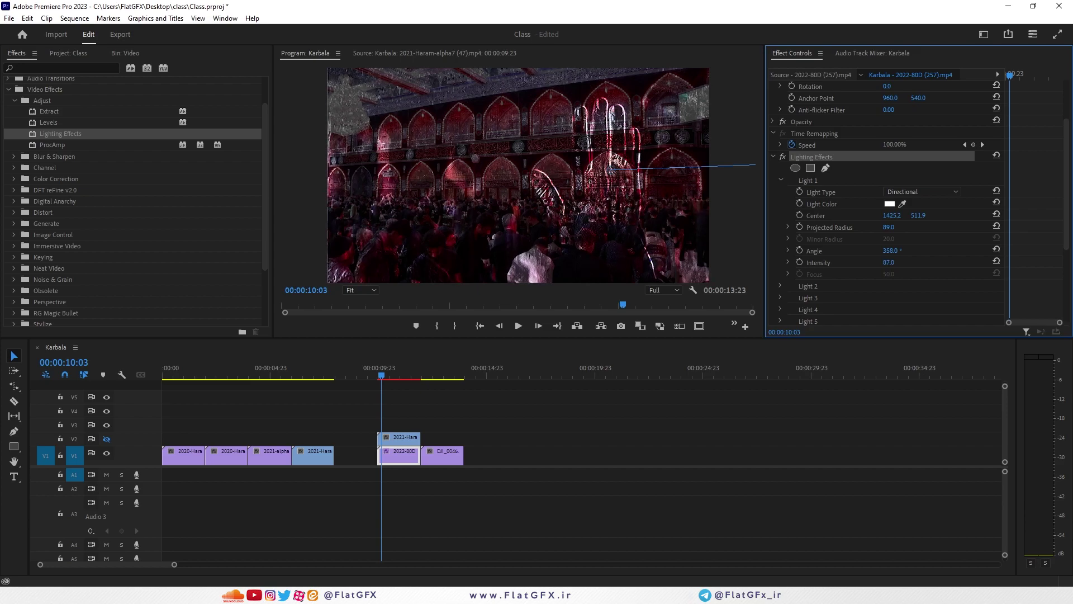
{"action": "left_click_drag", "start_coordinate": [889, 262], "coordinate": [874, 227]}
{"action": "left_click", "coordinate": [607, 167]}
{"action": "left_click_drag", "start_coordinate": [607, 168], "coordinate": [492, 170]}
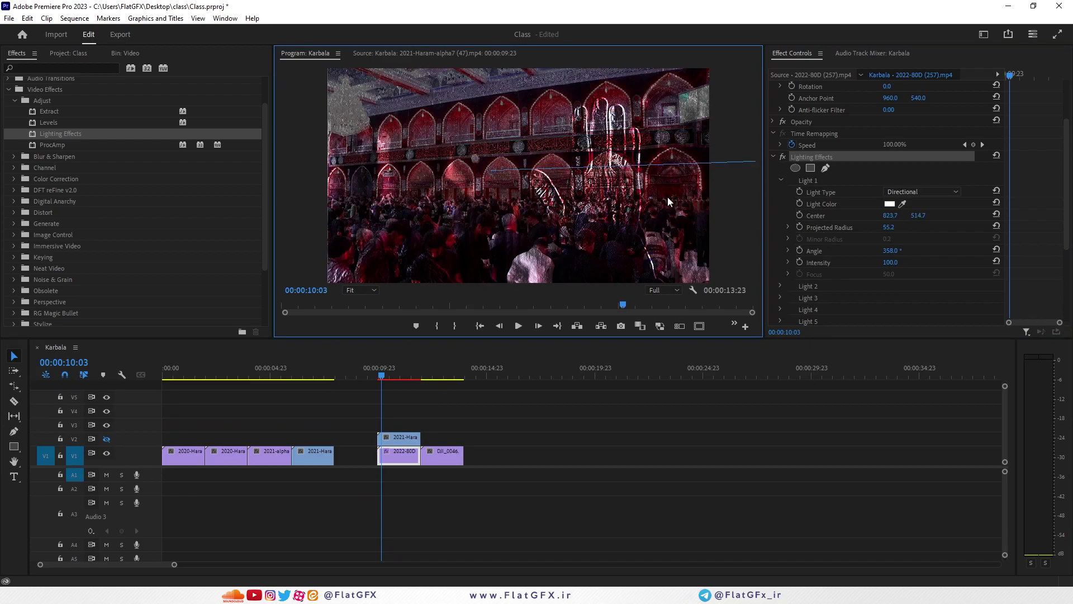
Switch Light 1 to Omni and reduce its major radius to 10
{"action": "left_click", "coordinate": [923, 192]}
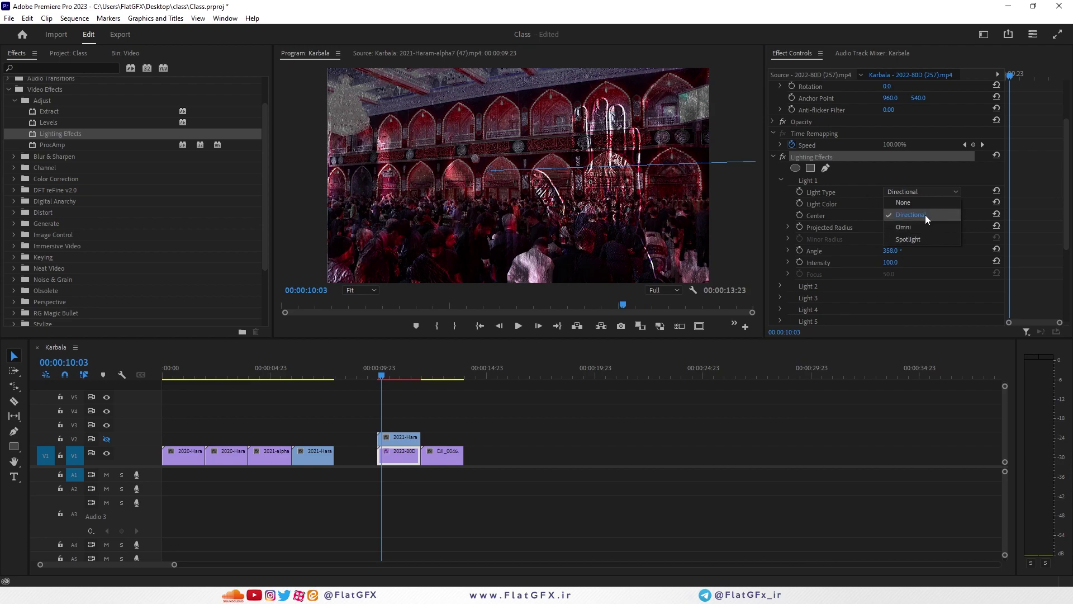
{"action": "left_click", "coordinate": [910, 230]}
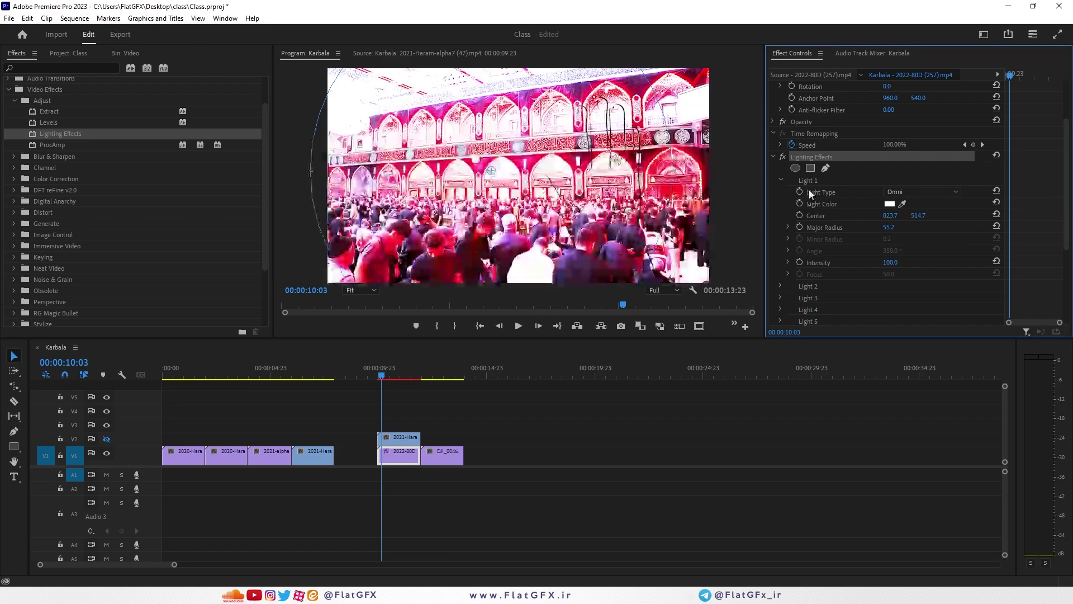
{"action": "mouse_move", "coordinate": [889, 226]}
{"action": "left_mouse_down"}
{"action": "mouse_move", "coordinate": [828, 227]}
{"action": "mouse_move", "coordinate": [905, 227]}
{"action": "mouse_move", "coordinate": [881, 227]}
{"action": "left_mouse_up"}
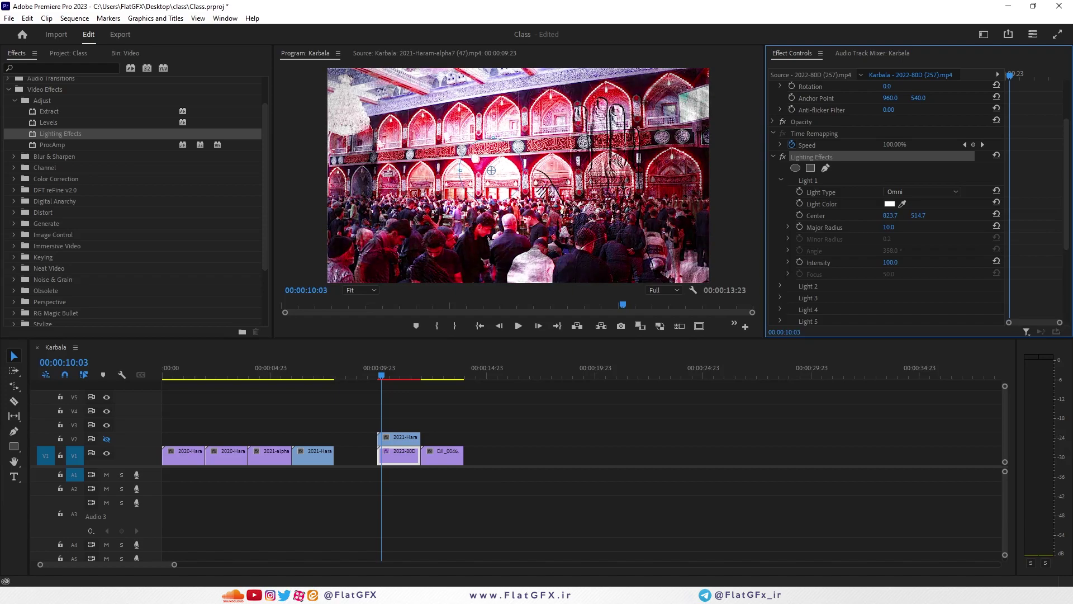
{"action": "left_click", "coordinate": [781, 180]}
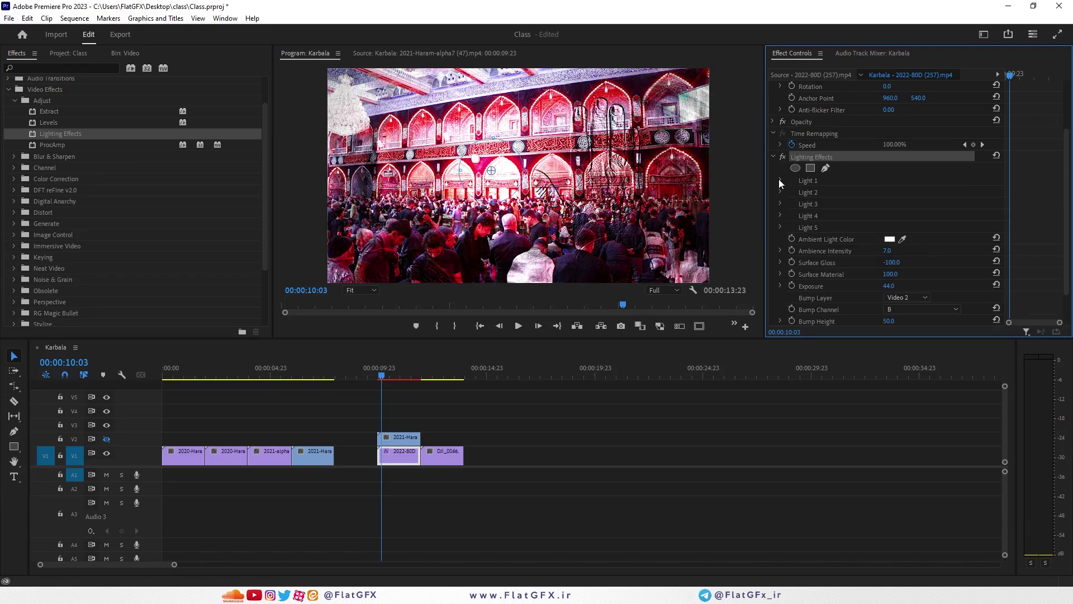
Set the Bump Layer to None and preview the lit clip, ending at 00:00:10:18
{"action": "left_click", "coordinate": [910, 297]}
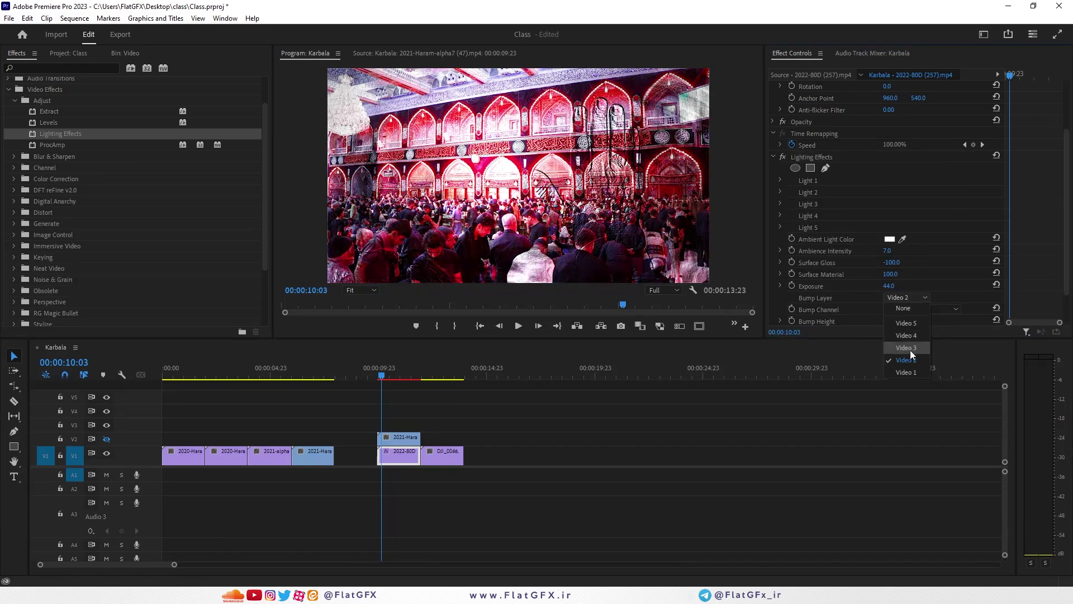
{"action": "left_click", "coordinate": [908, 308]}
{"action": "left_click", "coordinate": [816, 158]}
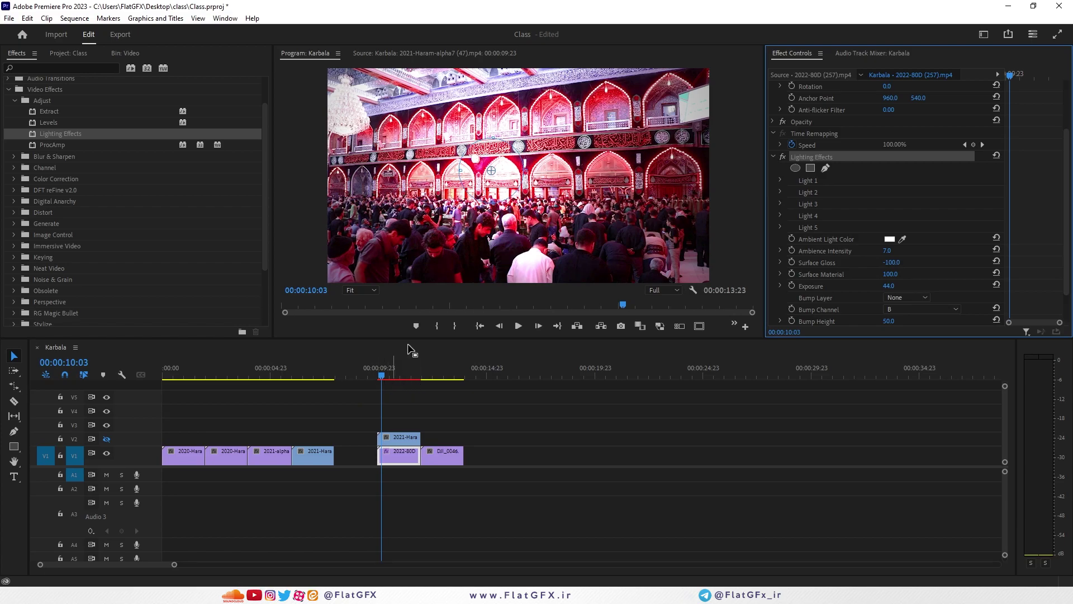
{"action": "left_click", "coordinate": [518, 326]}
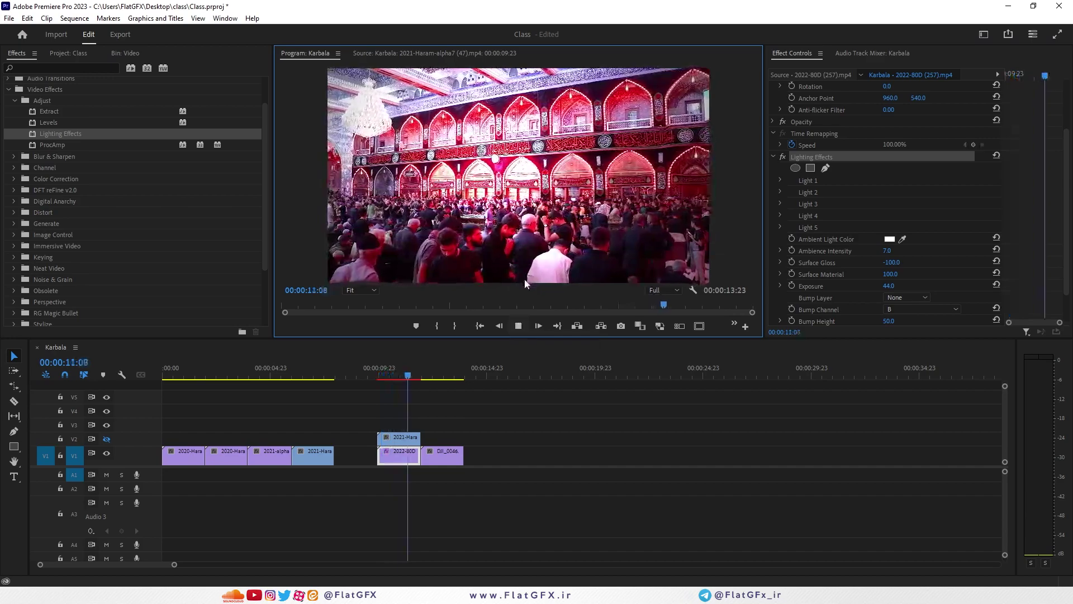
{"action": "left_click", "coordinate": [397, 375]}
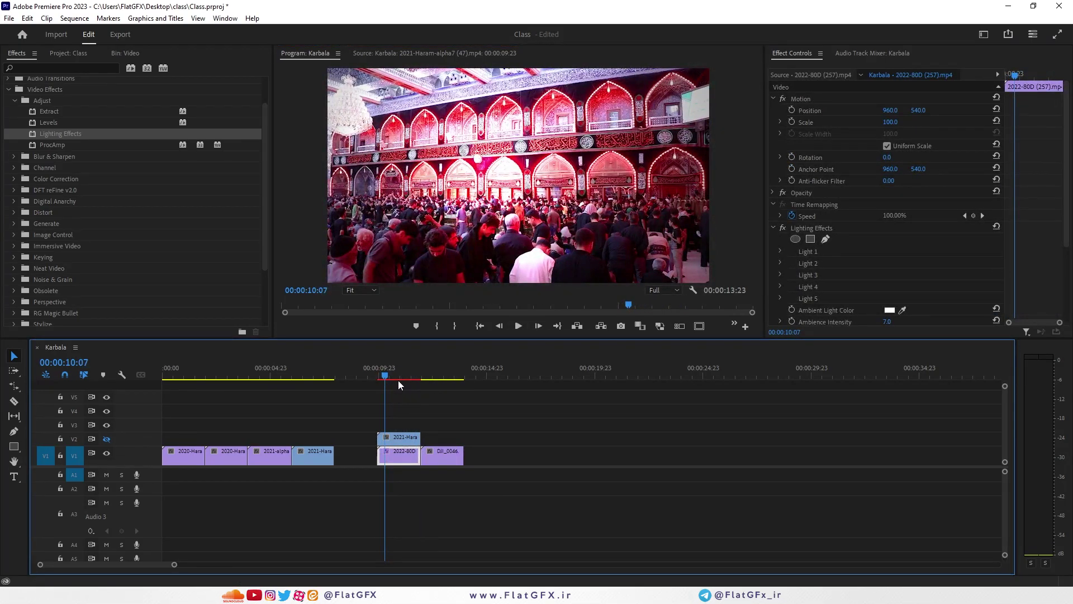
{"action": "left_click", "coordinate": [395, 374]}
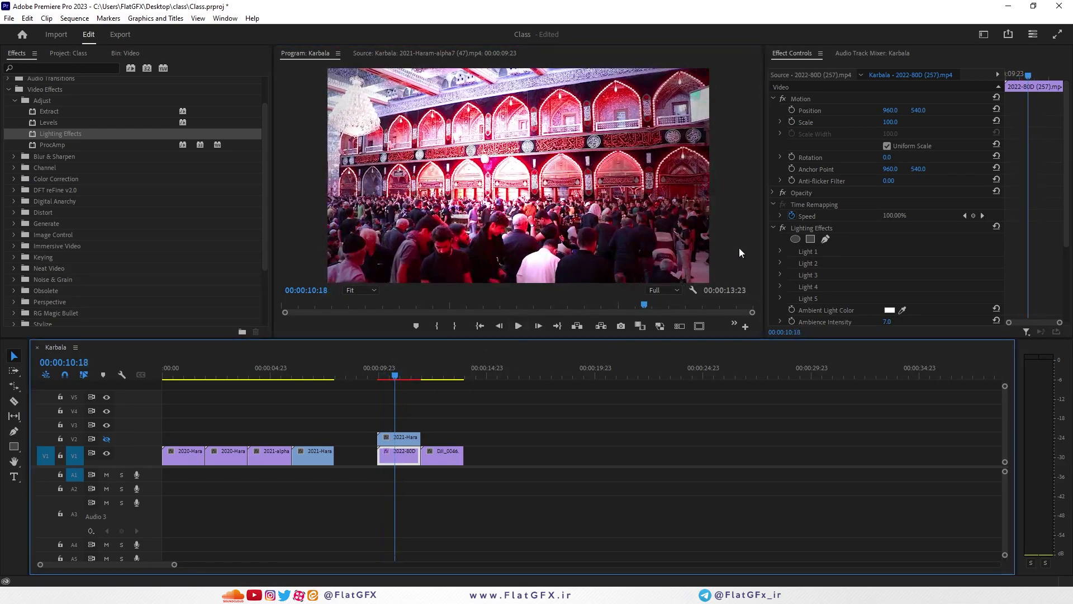
{"action": "left_click", "coordinate": [790, 228]}
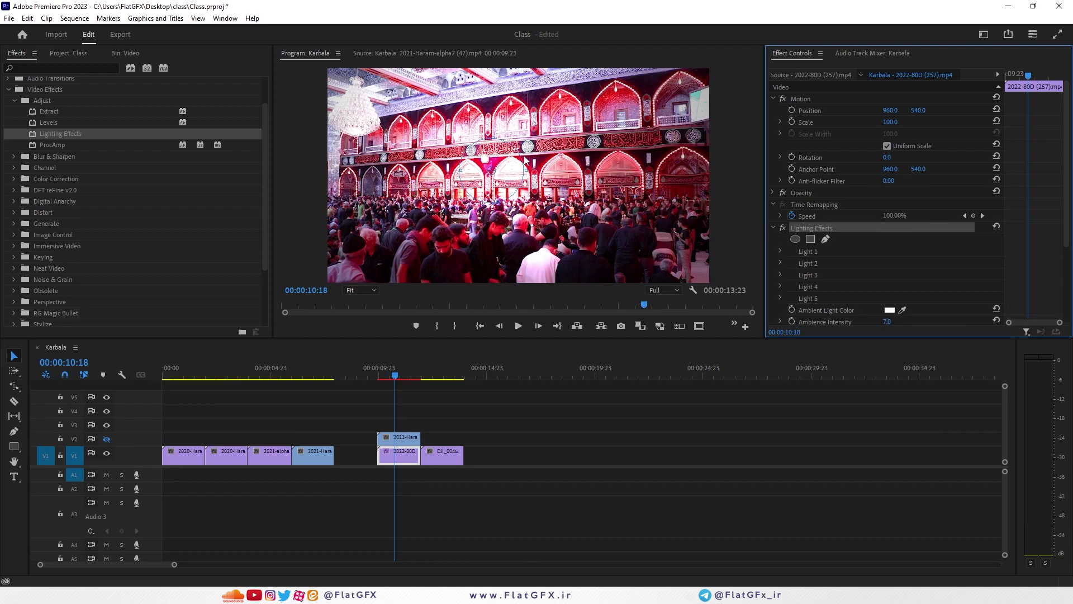
Review the Lighting Effects settings and delete the effect from the 2022-80D clip
{"action": "left_click", "coordinate": [13, 102]}
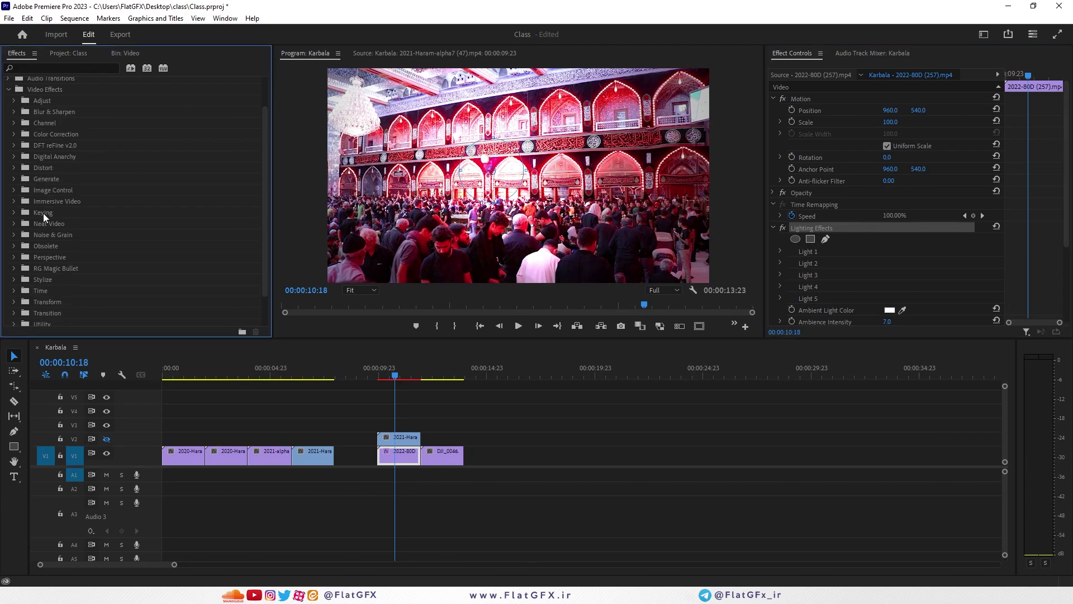
{"action": "left_click", "coordinate": [821, 229]}
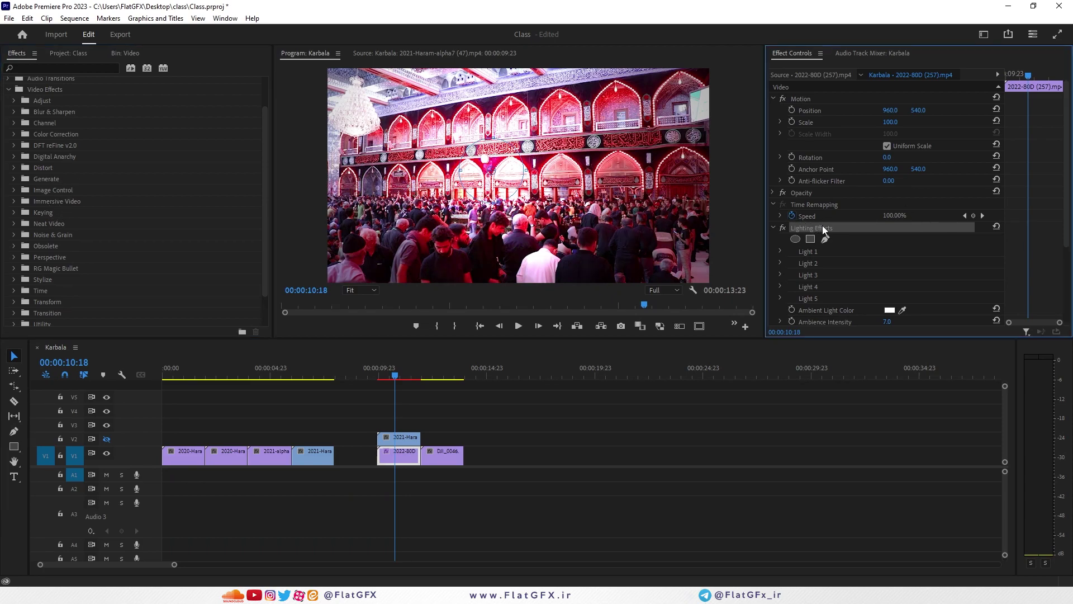
{"action": "scroll", "coordinate": [827, 228], "scroll_direction": "down", "scroll_amount": 4}
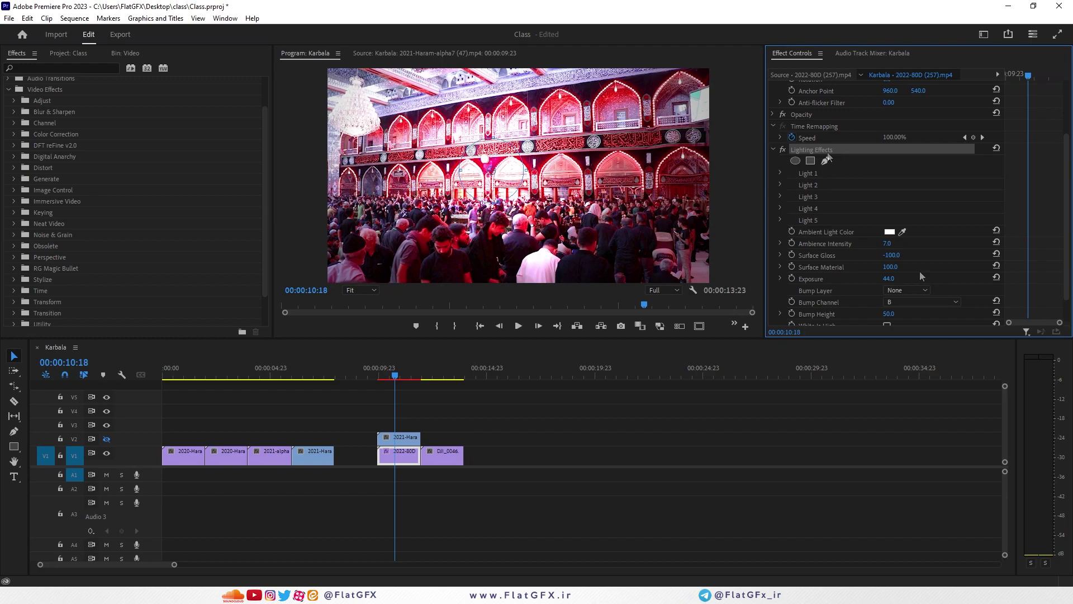
{"action": "scroll", "coordinate": [828, 205], "scroll_direction": "down", "scroll_amount": 2}
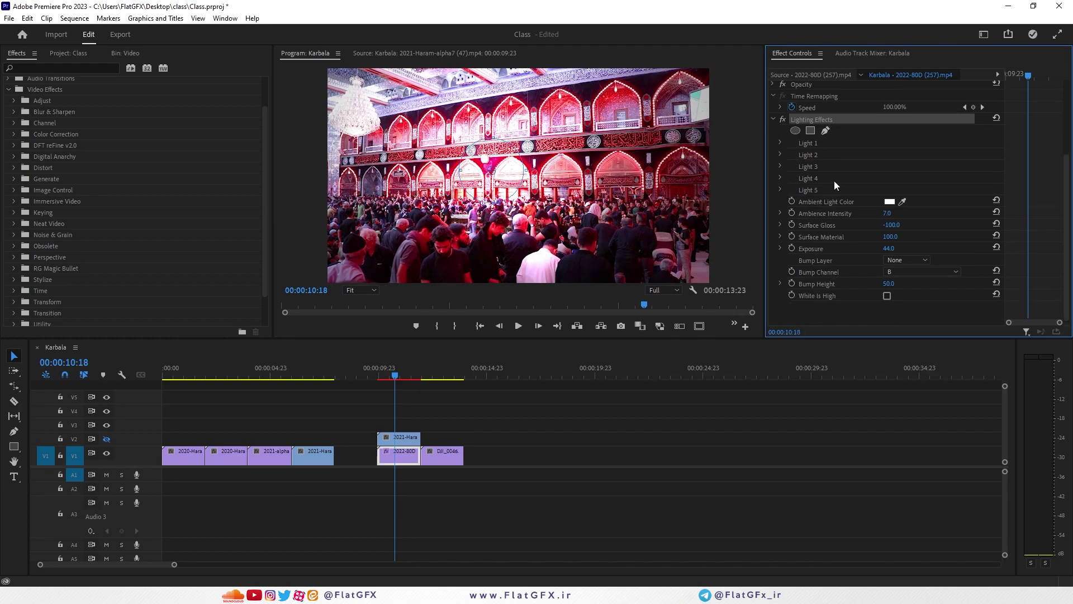
{"action": "key", "text": "Delete"}
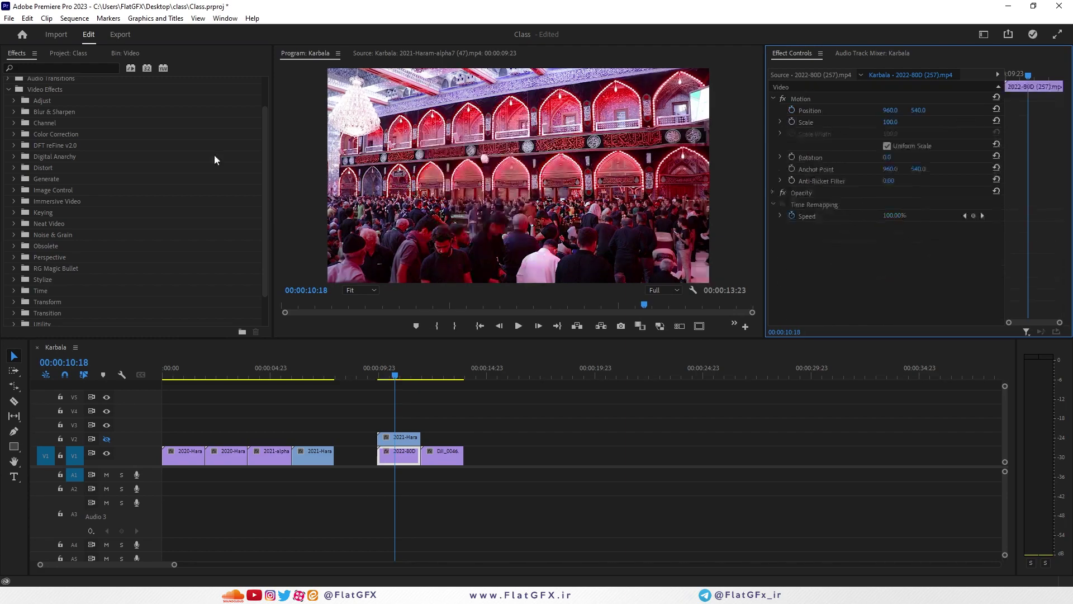
Apply the ProcAmp effect to the 2022-80D clip and move the V2 clip down into the gap on V1
{"action": "scroll", "coordinate": [47, 173], "scroll_direction": "up", "scroll_amount": 2}
{"action": "left_click", "coordinate": [20, 140]}
{"action": "left_click", "coordinate": [77, 183]}
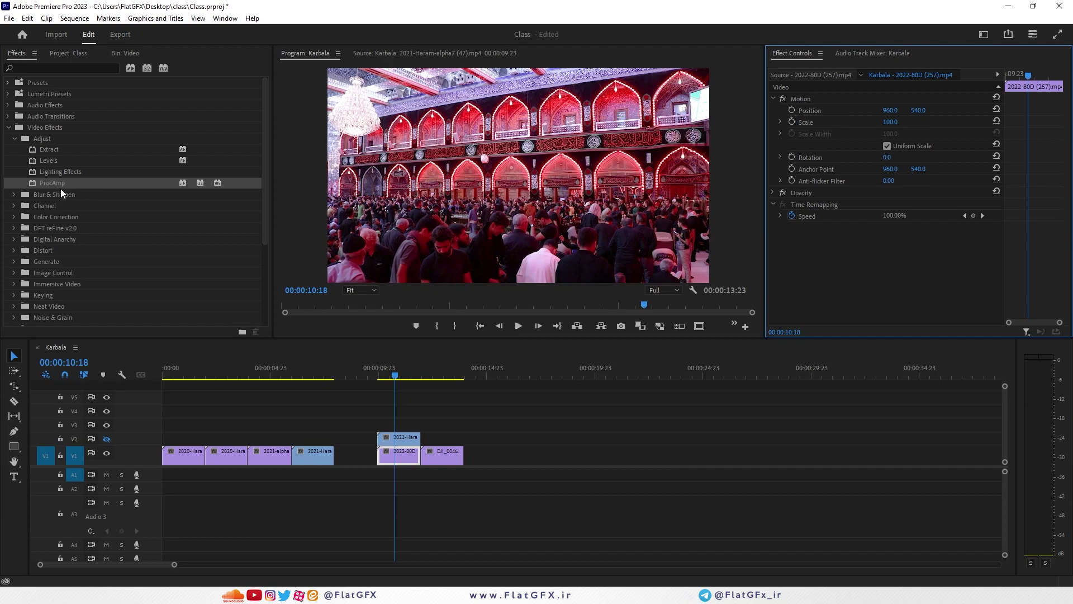
{"action": "left_click_drag", "start_coordinate": [36, 183], "coordinate": [357, 457]}
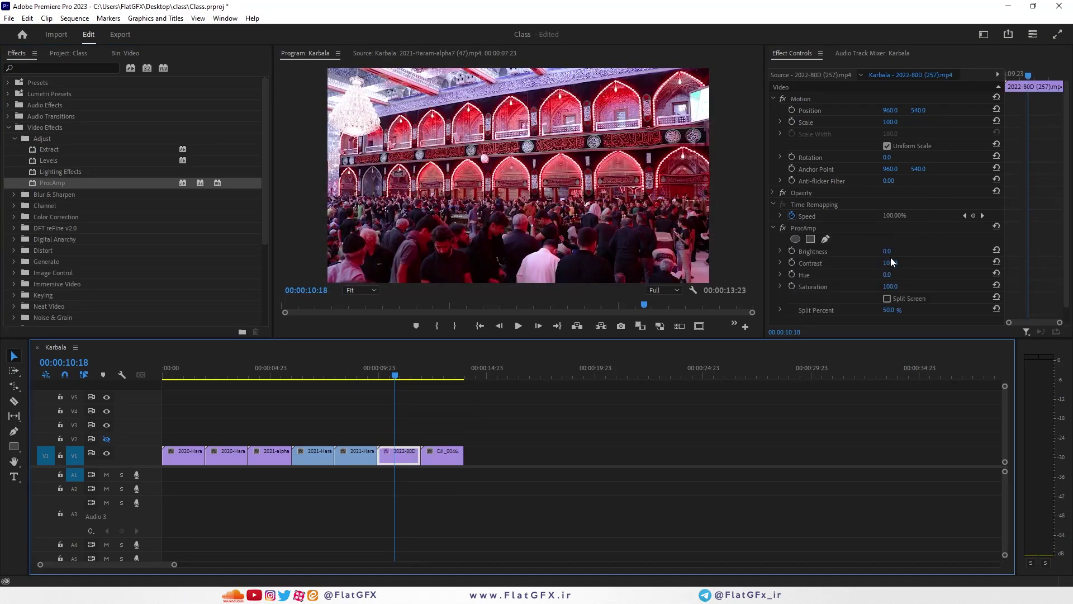
Try ProcAmp with brightness 25, contrast 93, hue 0 and saturation 159, and reset the effect
{"action": "scroll", "coordinate": [866, 262], "scroll_direction": "down", "scroll_amount": 1}
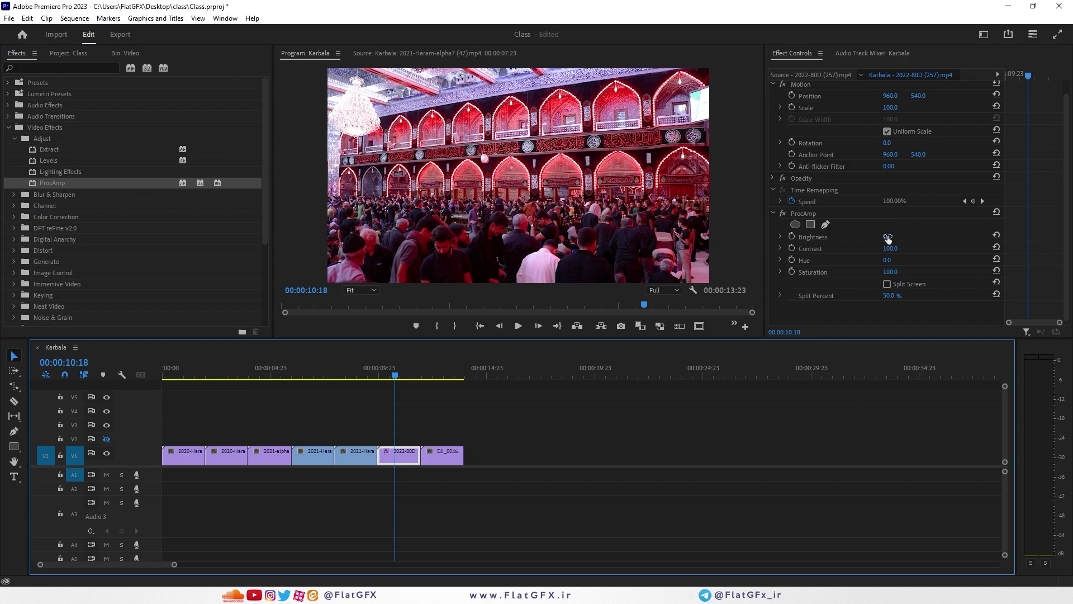
{"action": "mouse_move", "coordinate": [888, 237]}
{"action": "left_mouse_down"}
{"action": "mouse_move", "coordinate": [914, 248]}
{"action": "mouse_move", "coordinate": [866, 272]}
{"action": "mouse_move", "coordinate": [907, 272]}
{"action": "mouse_move", "coordinate": [879, 248]}
{"action": "left_mouse_up"}
{"action": "left_click", "coordinate": [887, 260]}
{"action": "type", "text": "0"}
{"action": "key", "text": "Return"}
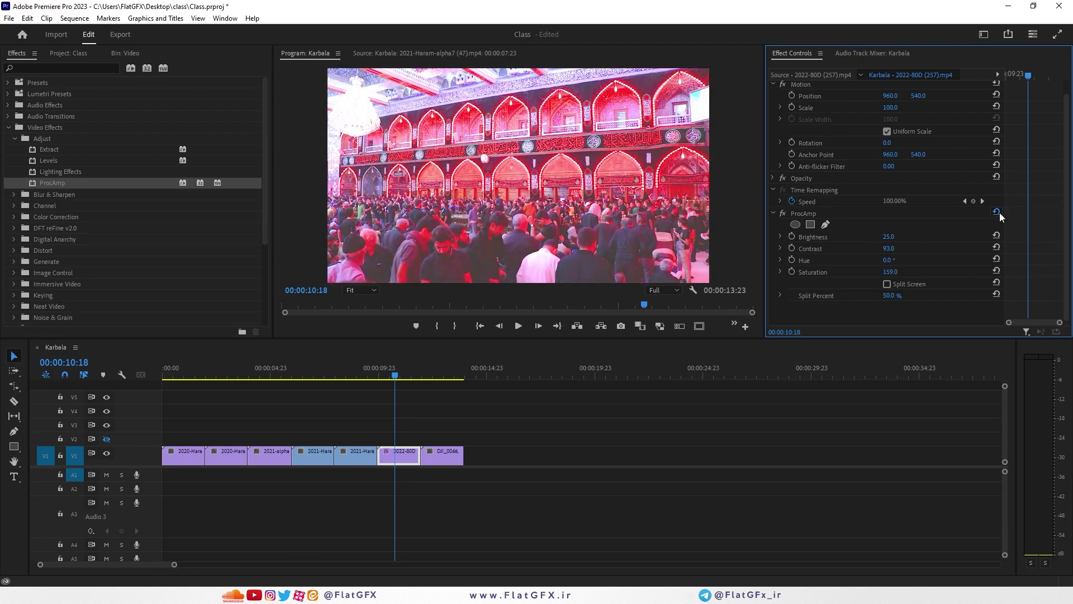
{"action": "left_click", "coordinate": [997, 212]}
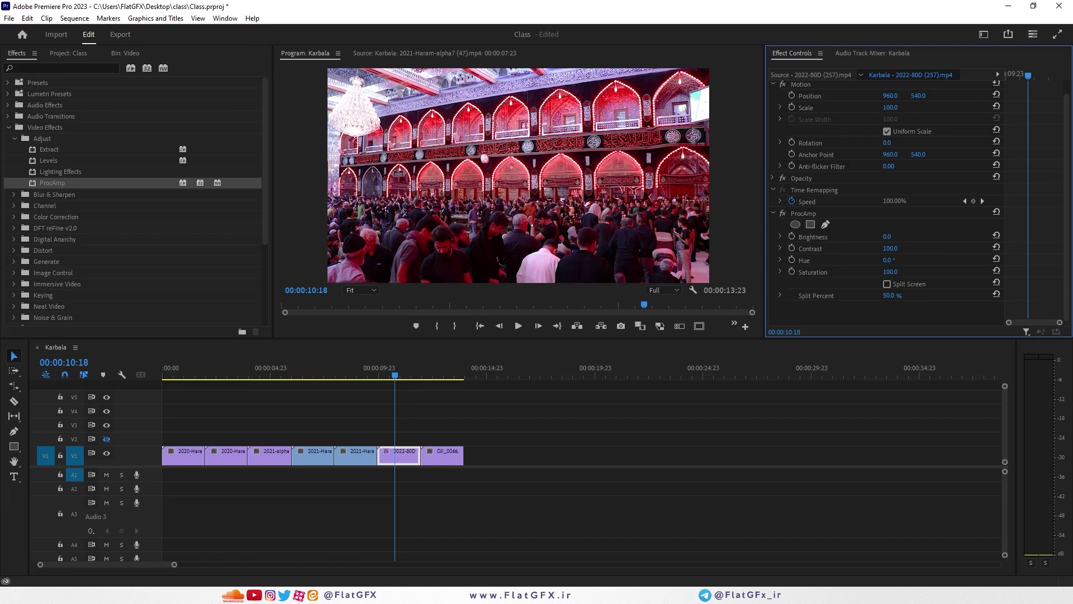
Set ProcAmp saturation to 165 and draw a four-sided pen mask around the upper part of the frame above the crowd
{"action": "left_click_drag", "start_coordinate": [890, 272], "coordinate": [927, 271]}
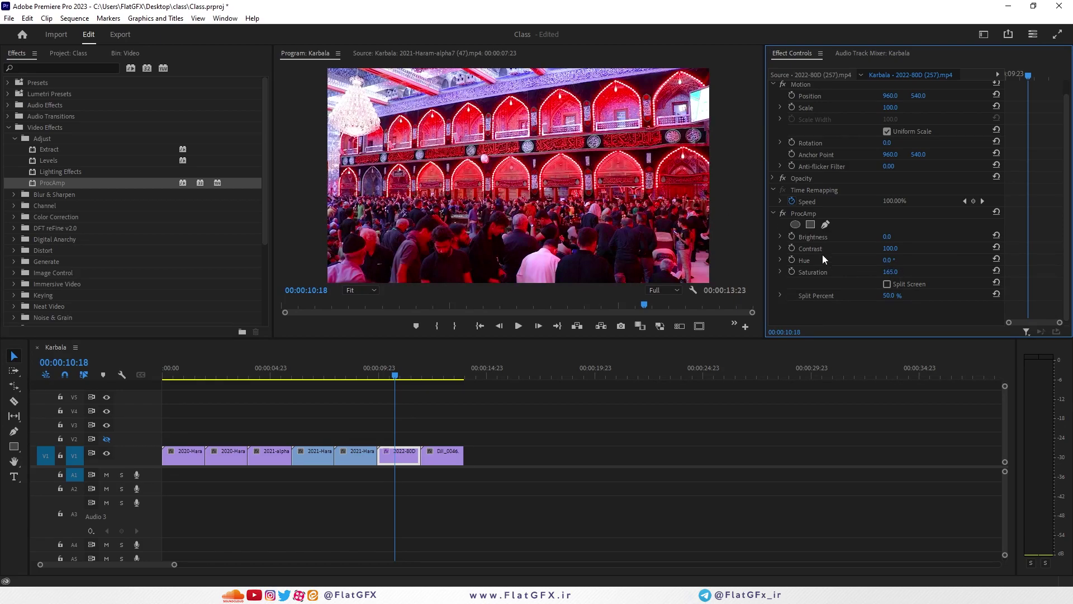
{"action": "left_click", "coordinate": [825, 225]}
{"action": "left_click", "coordinate": [728, 197]}
{"action": "left_click", "coordinate": [308, 201]}
{"action": "left_click", "coordinate": [306, 75]}
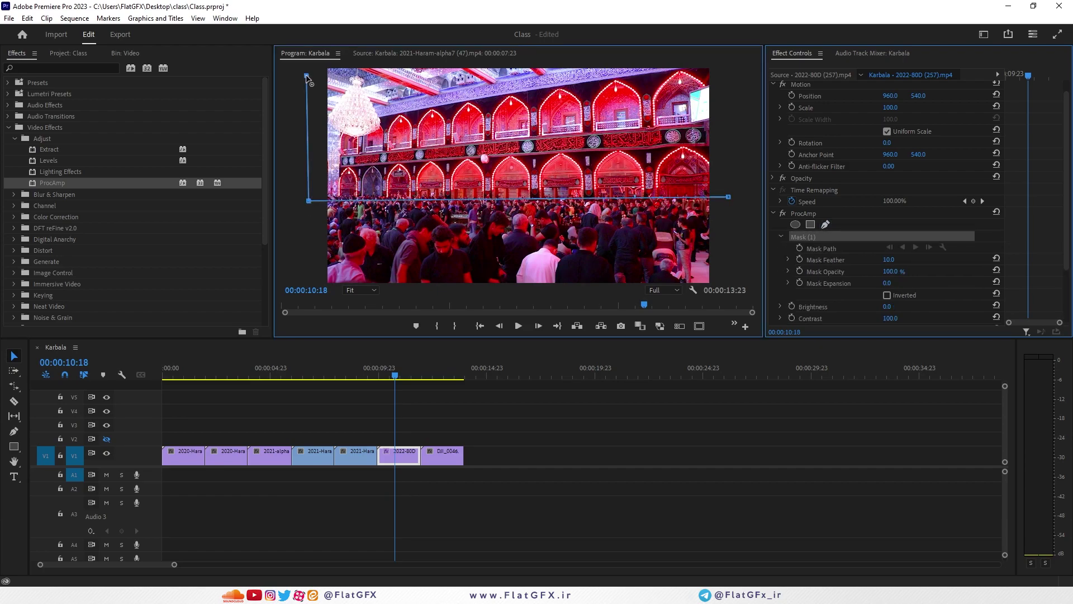
{"action": "left_click", "coordinate": [361, 290]}
{"action": "left_click", "coordinate": [362, 331]}
{"action": "left_click", "coordinate": [367, 80]}
{"action": "left_click", "coordinate": [667, 91]}
{"action": "left_click", "coordinate": [666, 190]}
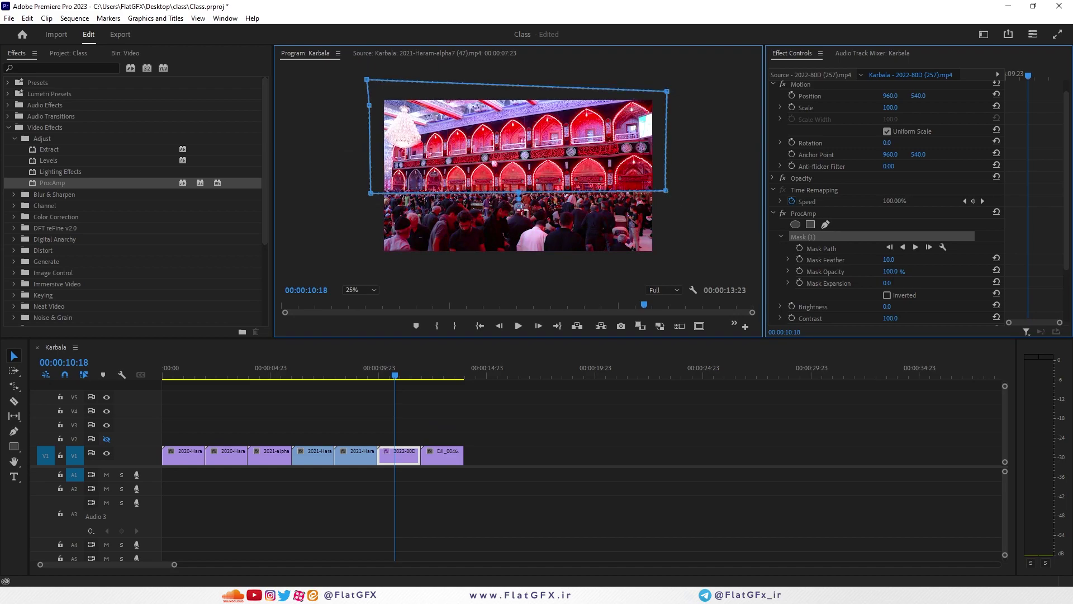
Set the ProcAmp mask's feather to 186.3, invert the mask, and check the frame at 00:00:10:15
{"action": "left_click_drag", "start_coordinate": [518, 199], "coordinate": [520, 222]}
{"action": "left_click", "coordinate": [887, 295]}
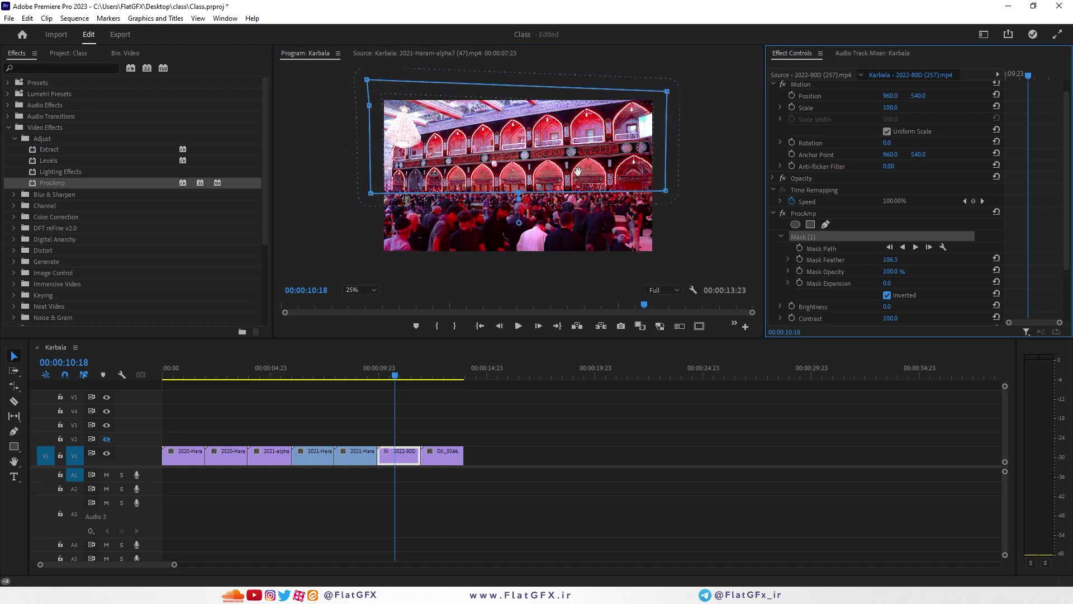
{"action": "key", "text": "Left"}
{"action": "key", "text": "Left"}
{"action": "key", "text": "Left"}
{"action": "key", "text": "alt"}
Raise ProcAmp saturation to 182 and compare the picture with the effect off and on
{"action": "left_click", "coordinate": [781, 237]}
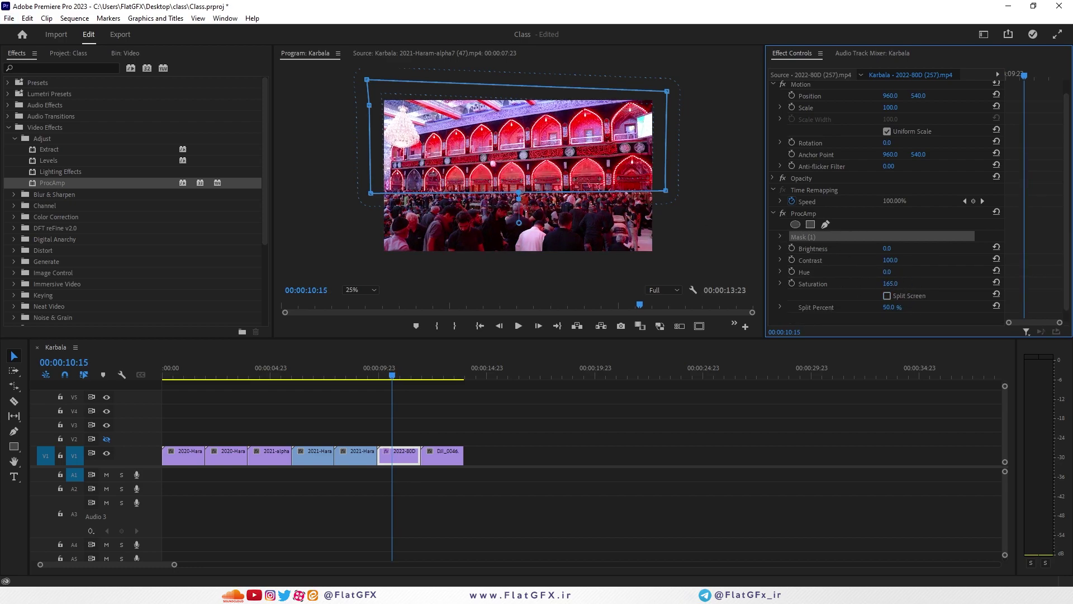
{"action": "left_click", "coordinate": [559, 213]}
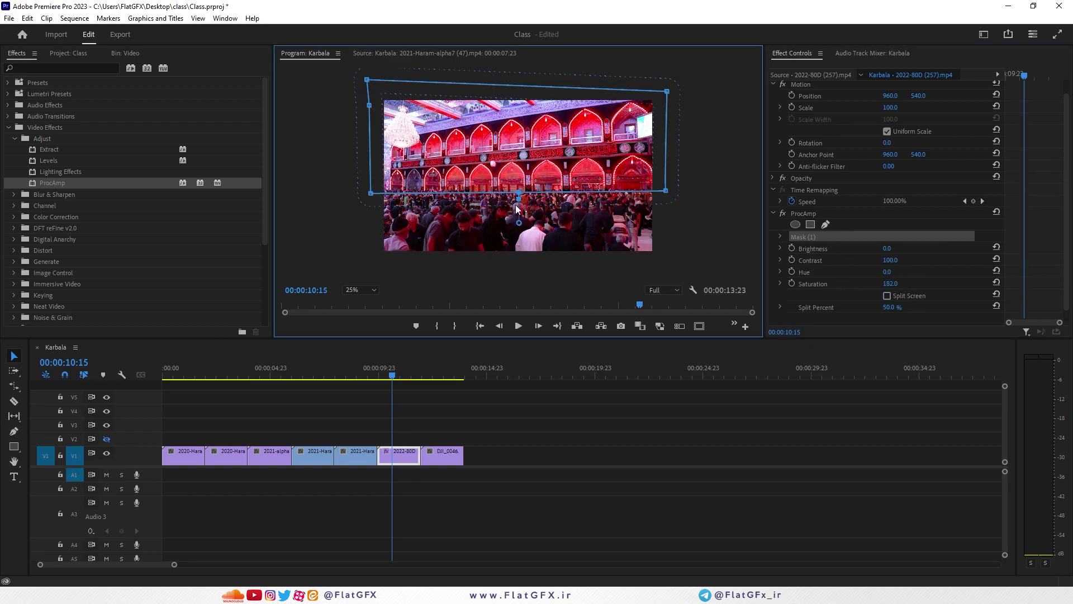
{"action": "left_click", "coordinate": [783, 213]}
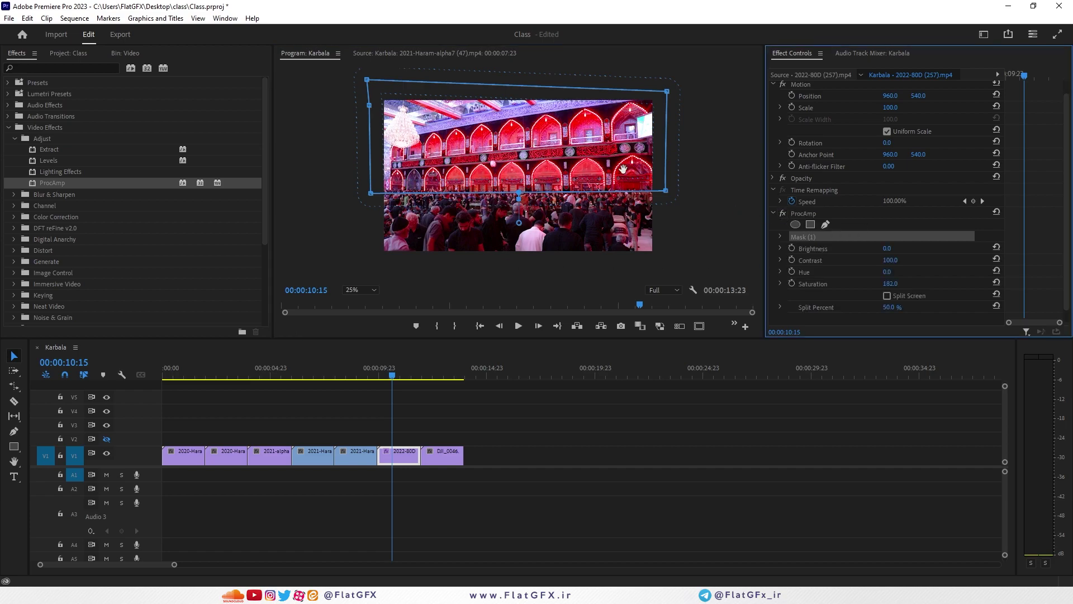
Fit the whole frame in the program view and remove the ProcAmp effect with its mask from the 2022-80D clip
{"action": "left_click", "coordinate": [371, 291]}
{"action": "left_click", "coordinate": [367, 299]}
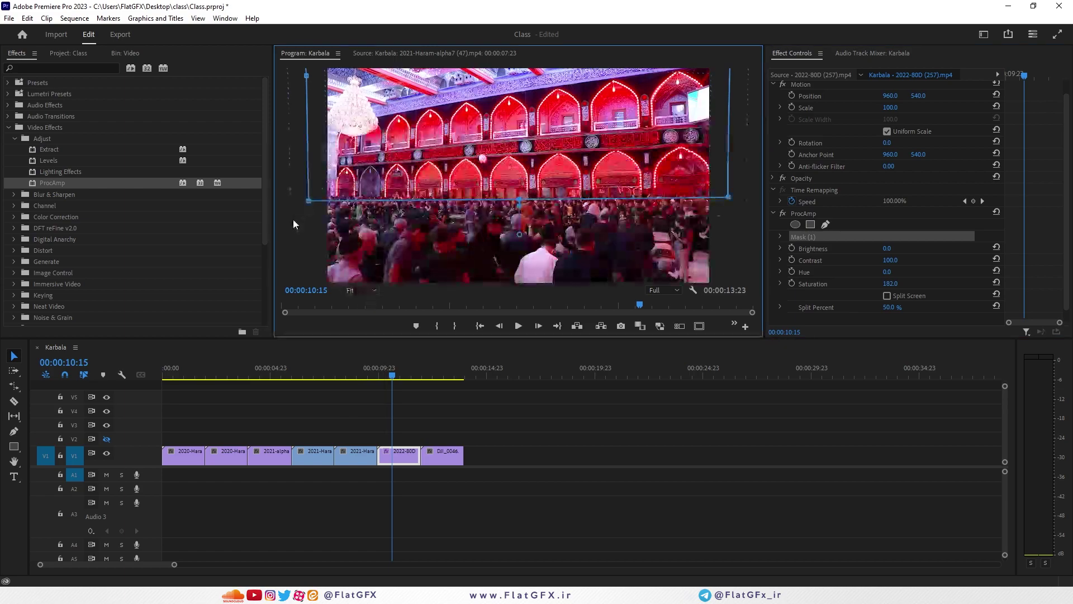
{"action": "left_click", "coordinate": [818, 212]}
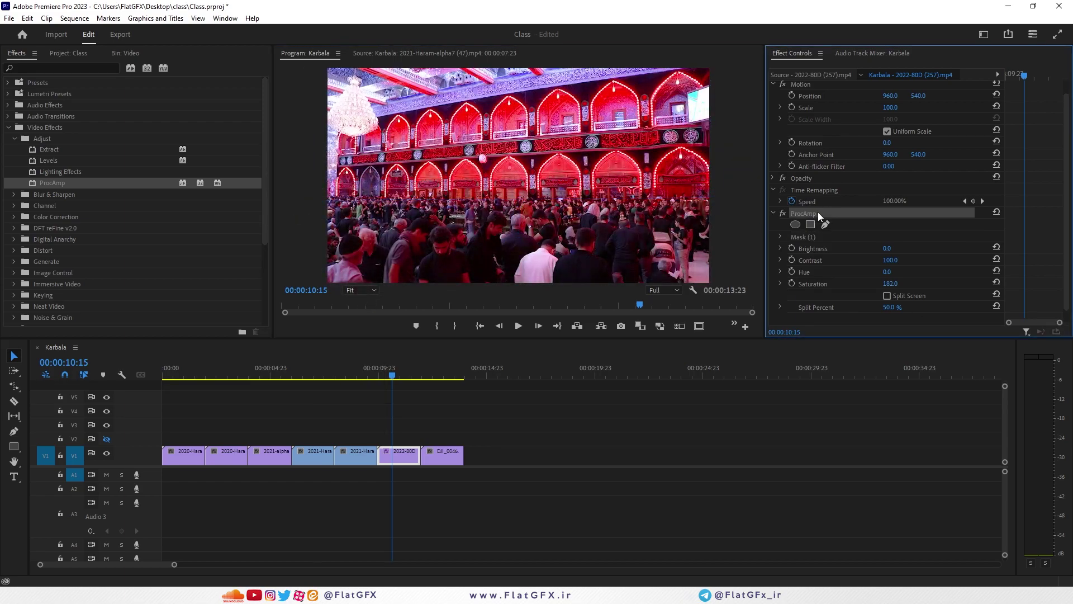
{"action": "key", "text": "Delete"}
{"action": "left_click", "coordinate": [25, 141]}
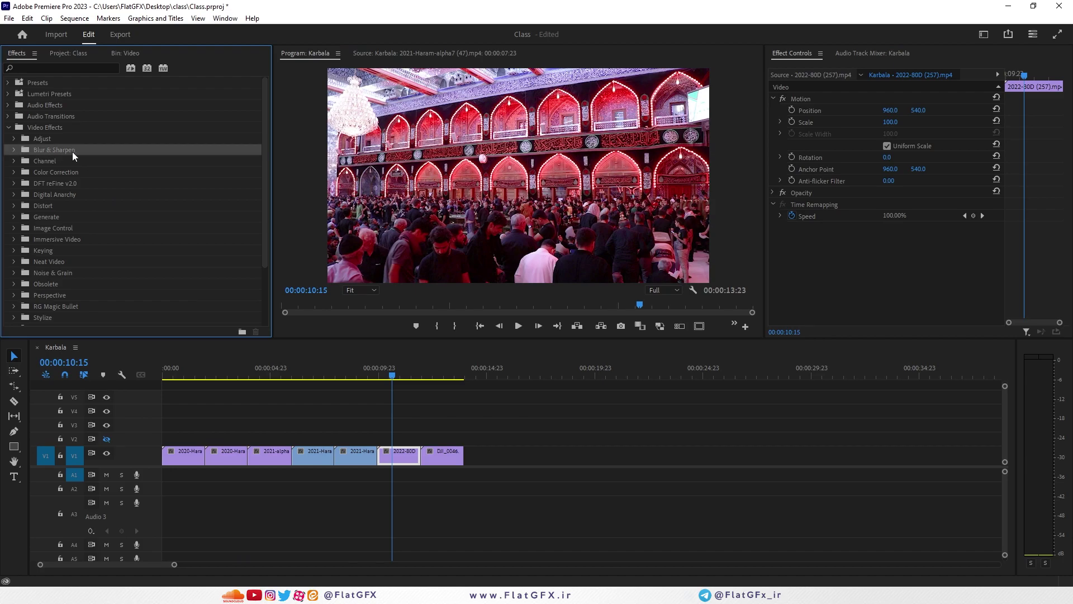
Check Photoshop's filter categories for comparison, and return to Premiere Pro's Blur & Sharpen effects
{"action": "key", "text": "alt+Tab"}
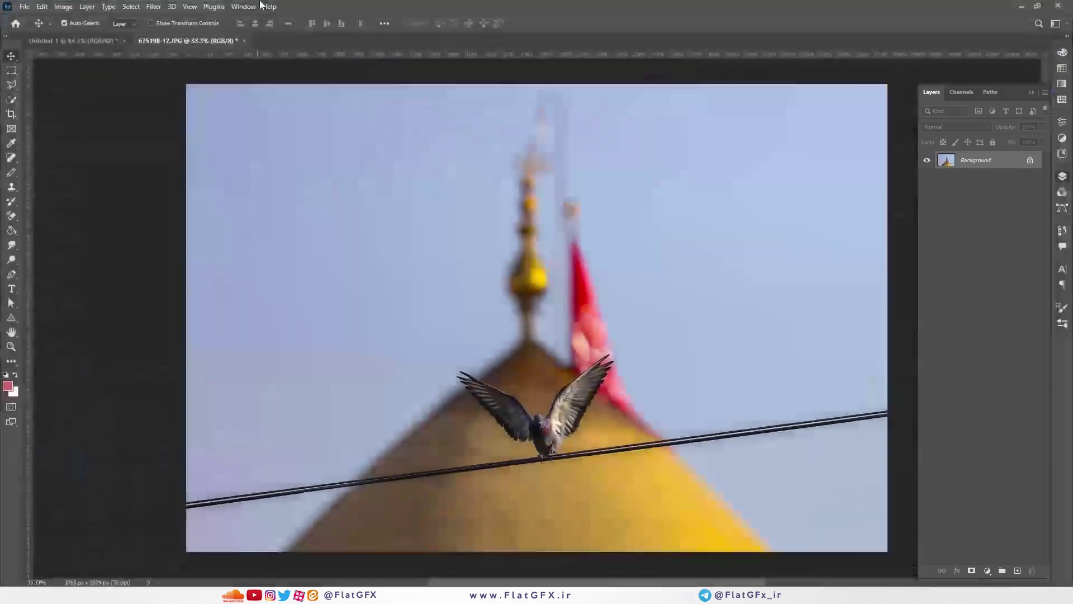
{"action": "left_click", "coordinate": [154, 6]}
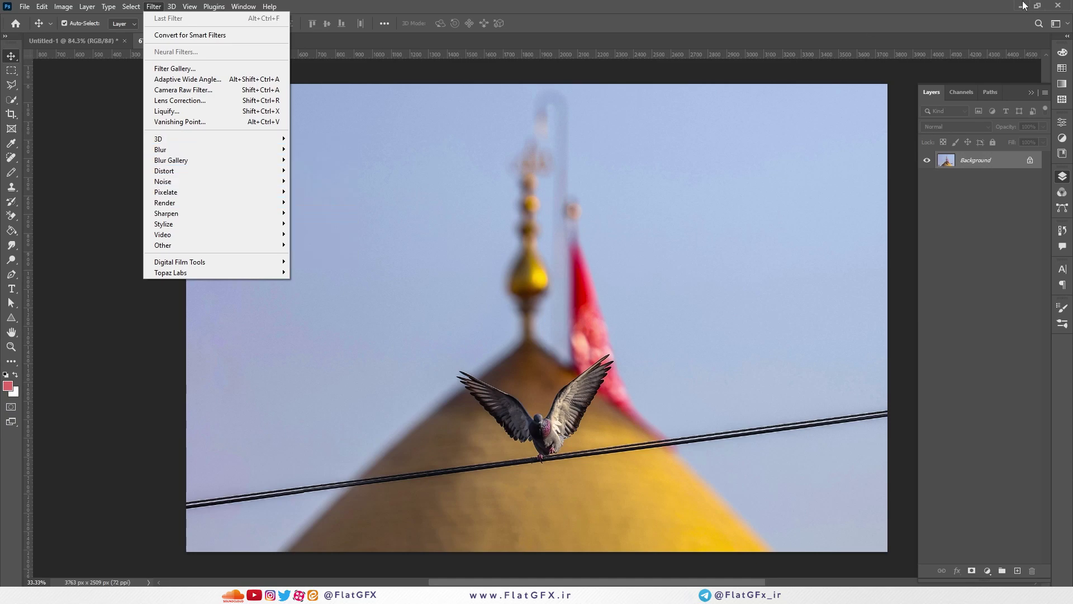
{"action": "key", "text": "alt+Tab"}
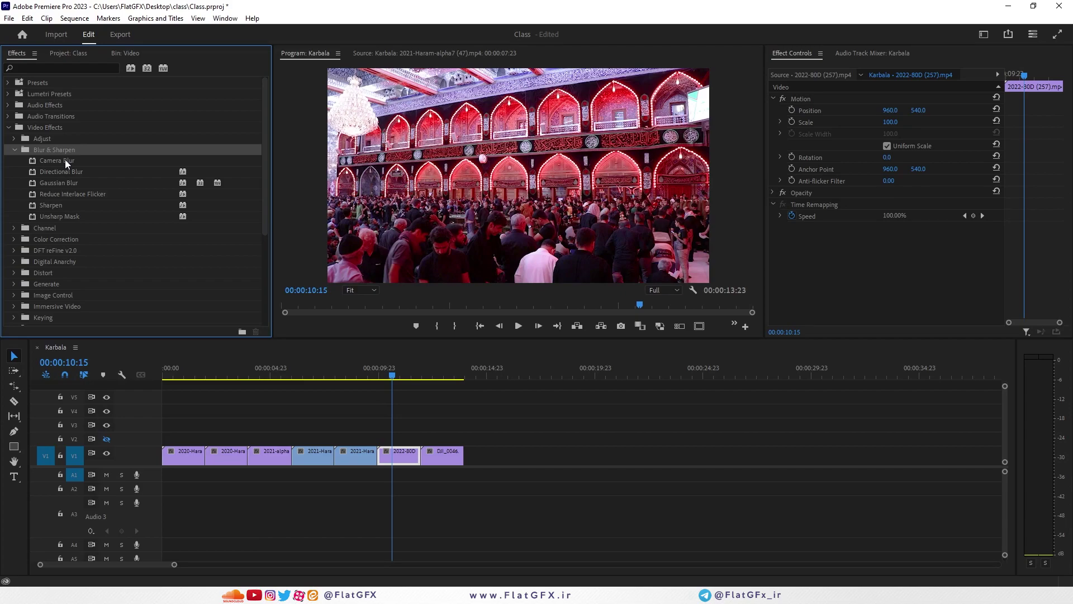
Try Camera Blur with Percent Blur 27 on the raised-hand clip at 00:00:08:12, and remove the effect
{"action": "left_click", "coordinate": [347, 367]}
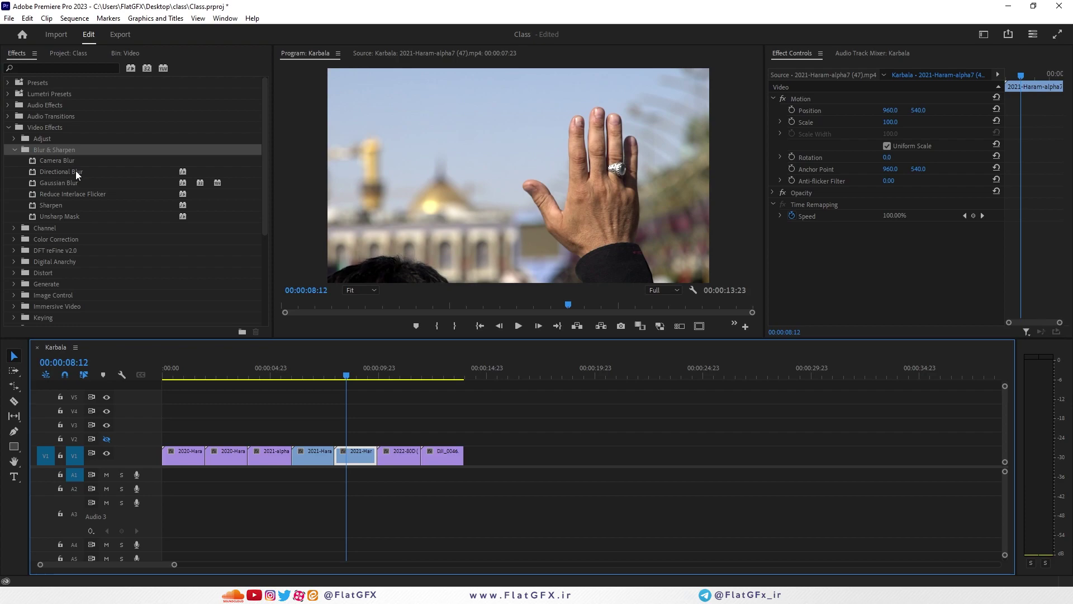
{"action": "left_click_drag", "start_coordinate": [65, 161], "coordinate": [369, 458]}
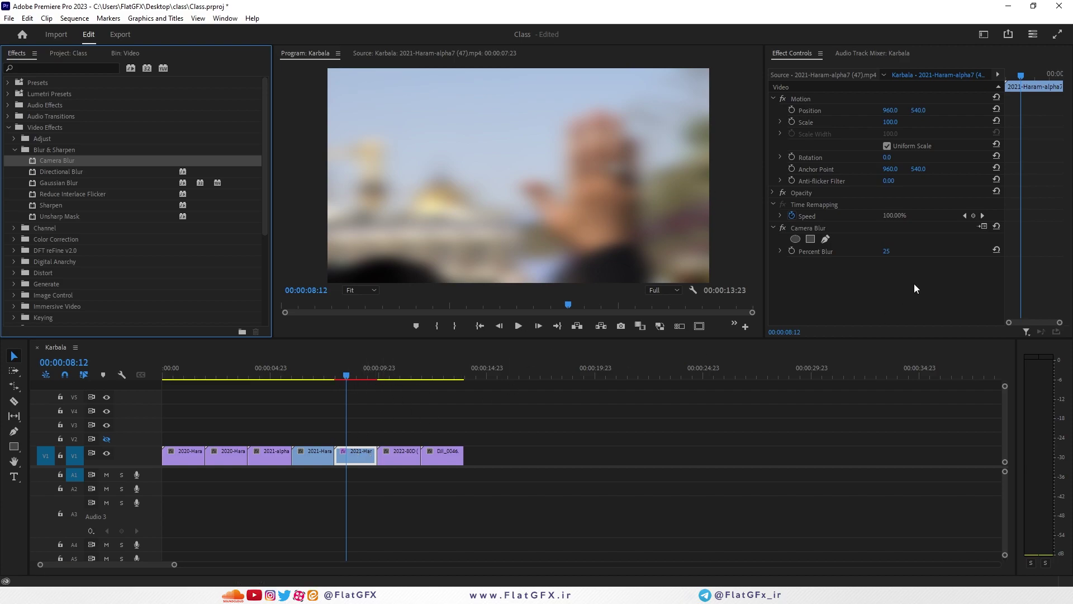
{"action": "left_click_drag", "start_coordinate": [886, 251], "coordinate": [928, 249]}
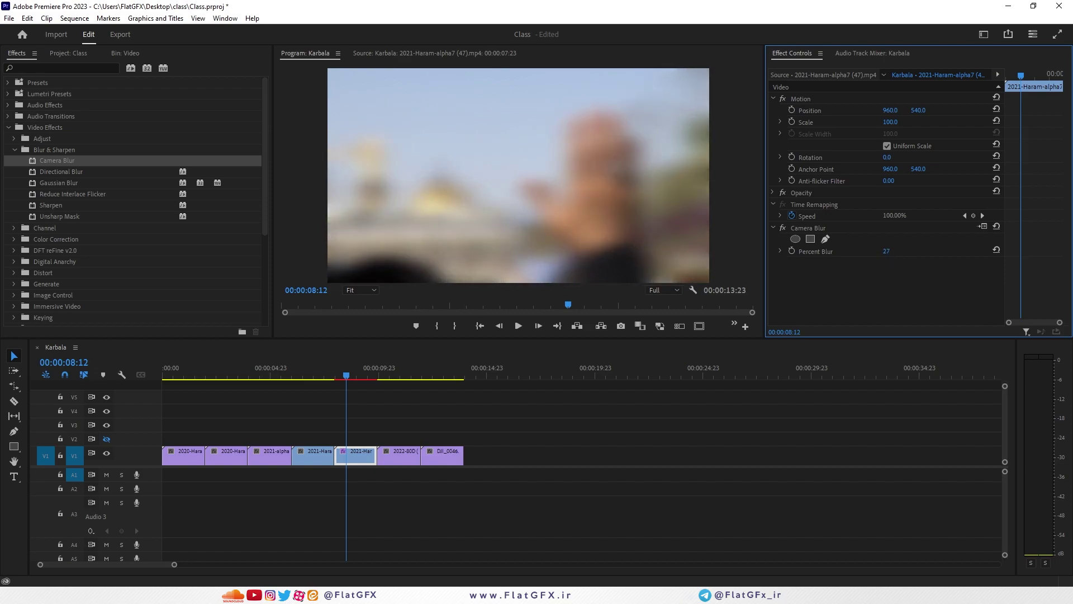
{"action": "left_click", "coordinate": [822, 229]}
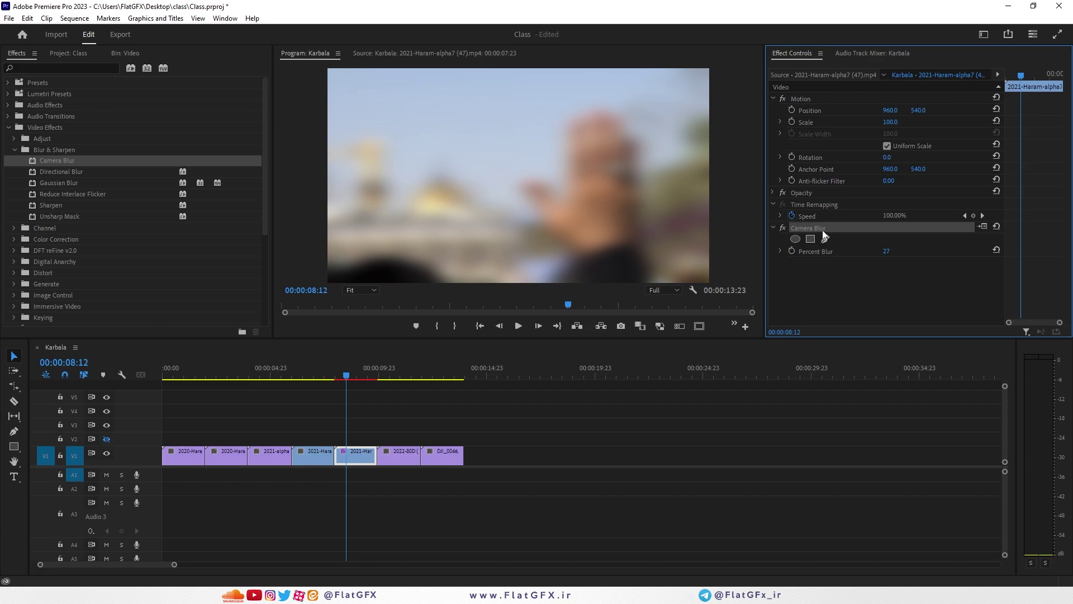
{"action": "key", "text": "Delete"}
Try Directional Blur with direction 164° and blur length 132 on the raised-hand clip, and remove the effect
{"action": "left_click_drag", "start_coordinate": [61, 172], "coordinate": [853, 203]}
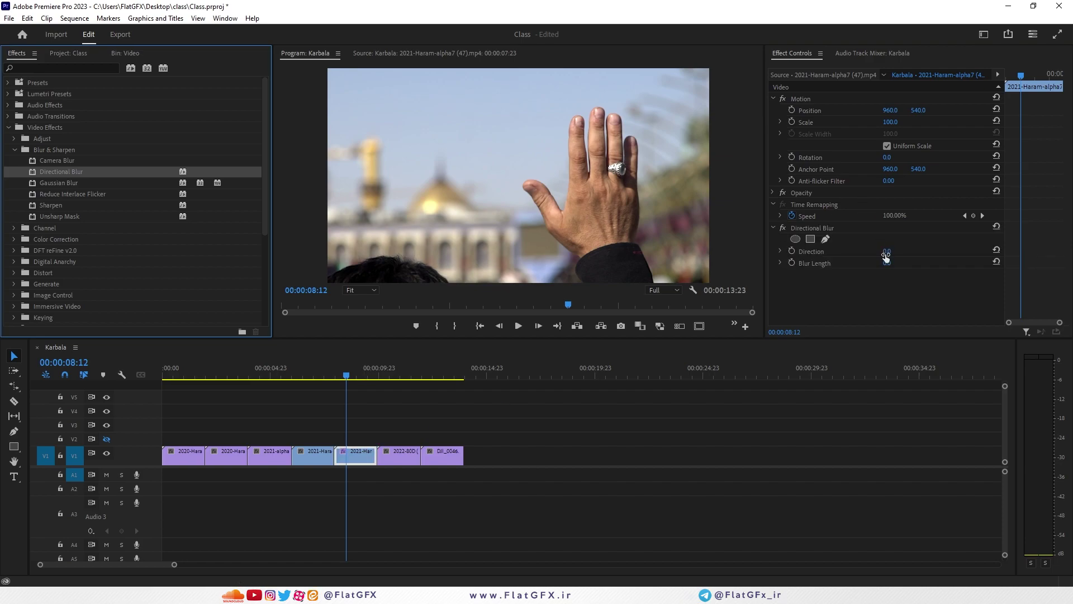
{"action": "mouse_move", "coordinate": [887, 251]}
{"action": "left_mouse_down"}
{"action": "mouse_move", "coordinate": [939, 251]}
{"action": "mouse_move", "coordinate": [917, 264]}
{"action": "mouse_move", "coordinate": [939, 263]}
{"action": "mouse_move", "coordinate": [894, 263]}
{"action": "mouse_move", "coordinate": [944, 251]}
{"action": "mouse_move", "coordinate": [917, 262]}
{"action": "mouse_move", "coordinate": [944, 263]}
{"action": "left_mouse_up"}
{"action": "left_click", "coordinate": [821, 223]}
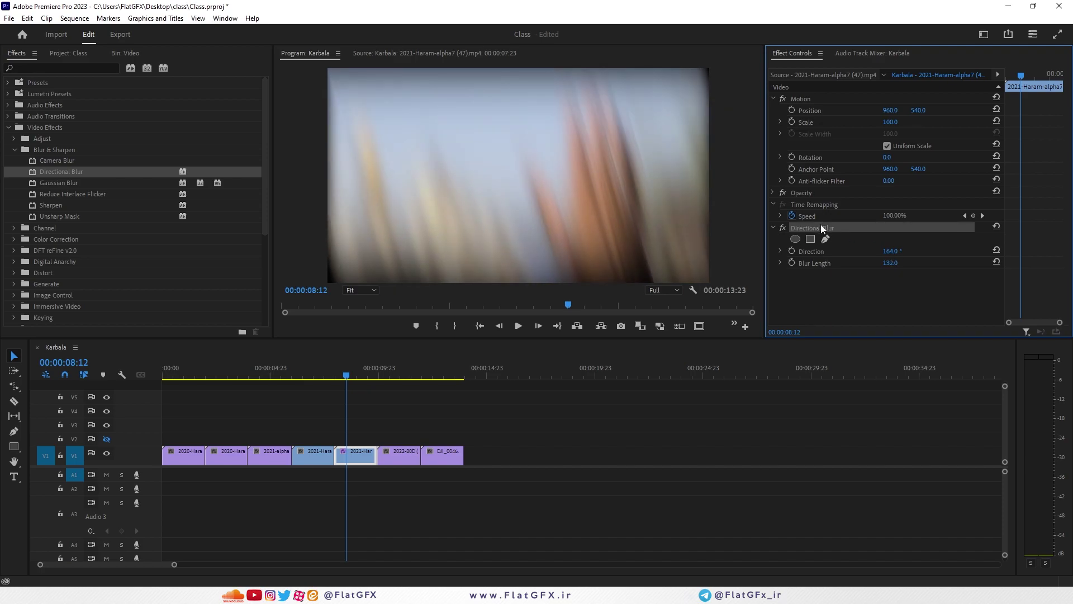
{"action": "key", "text": "Delete"}
Apply Gaussian Blur to the raised-hand clip with a blurriness of 43
{"action": "left_click_drag", "start_coordinate": [49, 180], "coordinate": [366, 457]}
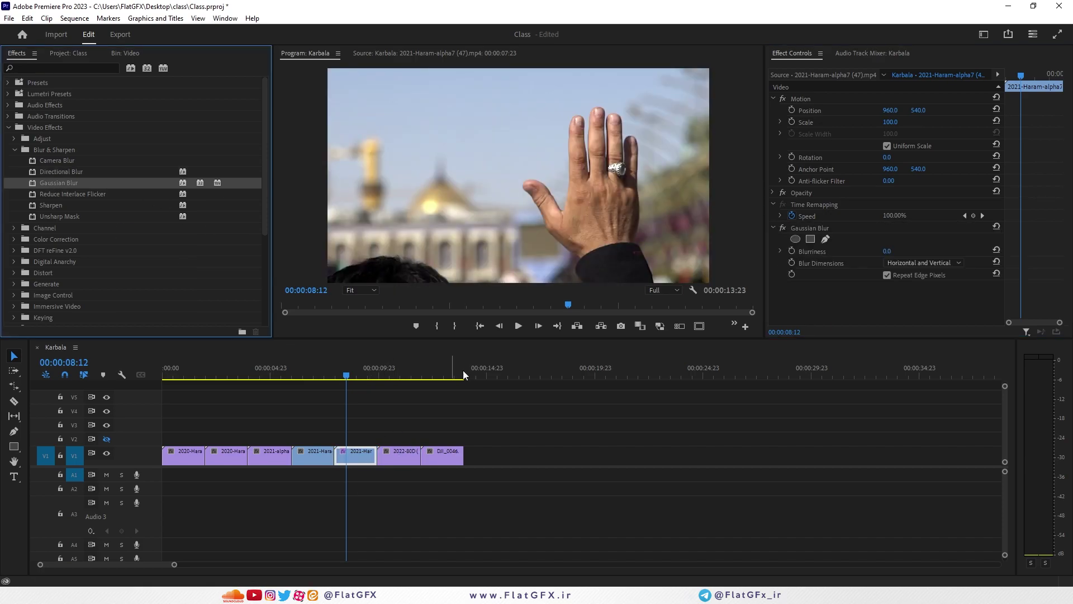
{"action": "left_click_drag", "start_coordinate": [889, 252], "coordinate": [922, 252]}
Switch to Photoshop to look at its Blur filters for comparison, and return to Premiere Pro
{"action": "key", "text": "ctrl+z"}
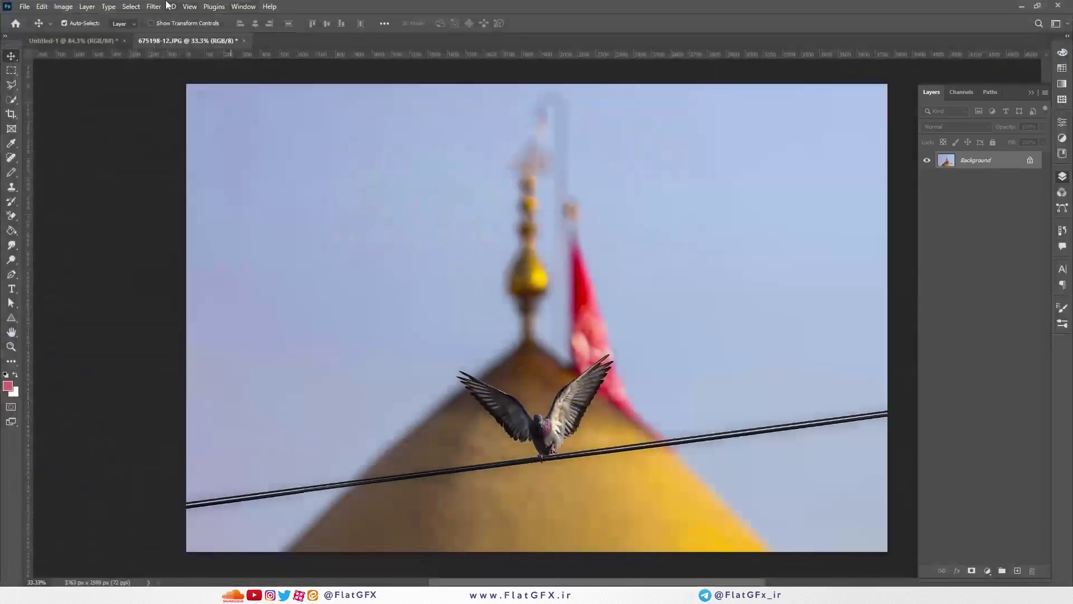
{"action": "left_click", "coordinate": [159, 6]}
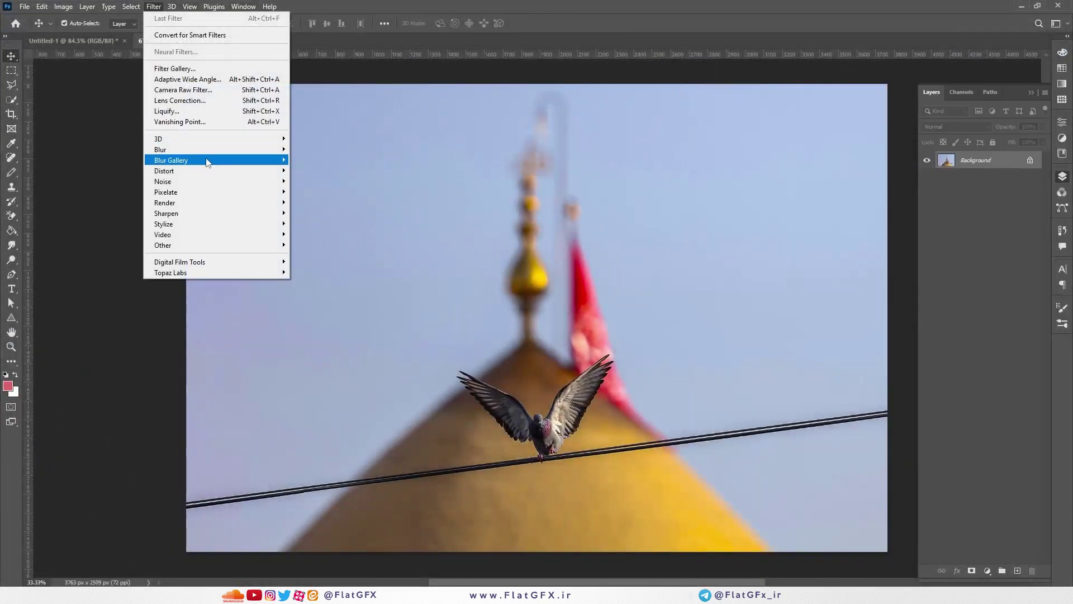
{"action": "mouse_move", "coordinate": [206, 150]}
{"action": "left_click", "coordinate": [320, 192]}
{"action": "left_click", "coordinate": [874, 169]}
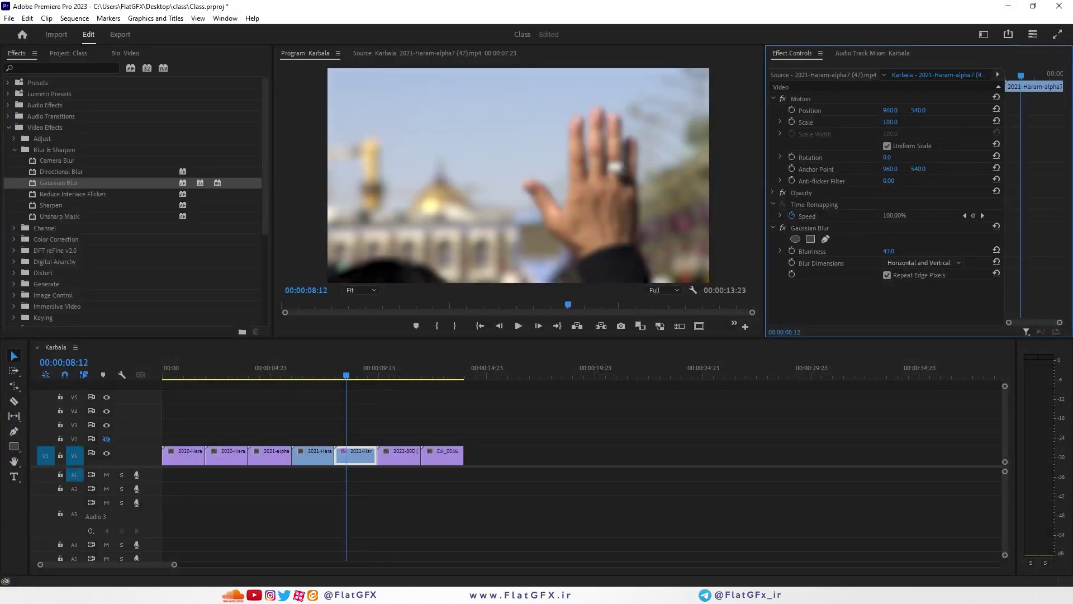
Set Gaussian Blur's blurriness to 161, its blur dimensions to Vertical, and turn off Repeat Edge Pixels
{"action": "left_click_drag", "start_coordinate": [889, 251], "coordinate": [928, 251]}
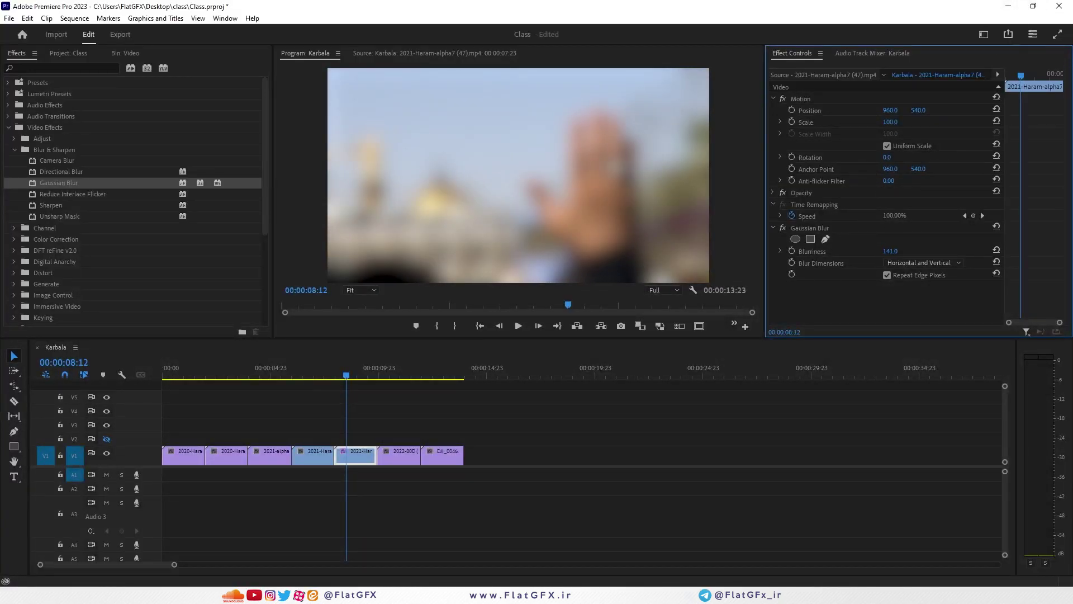
{"action": "left_click", "coordinate": [917, 263]}
{"action": "left_click", "coordinate": [911, 286]}
{"action": "left_click", "coordinate": [922, 263]}
{"action": "left_click", "coordinate": [917, 297]}
{"action": "left_click", "coordinate": [888, 275]}
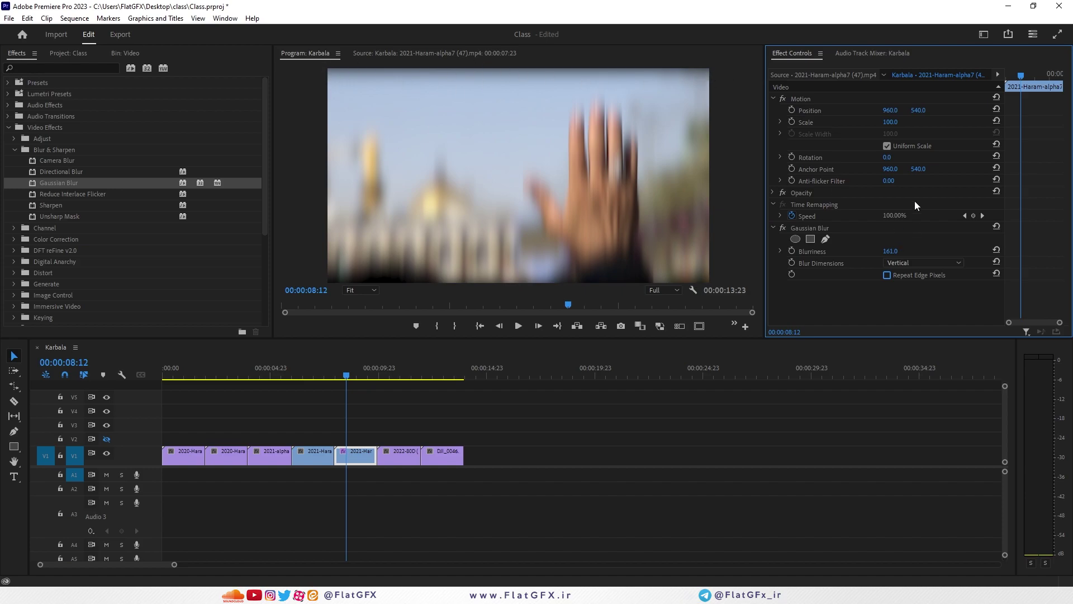
Set the clip's vertical position to 827 and compare its upper edge with Repeat Edge Pixels on and off
{"action": "left_click_drag", "start_coordinate": [918, 110], "coordinate": [950, 110]}
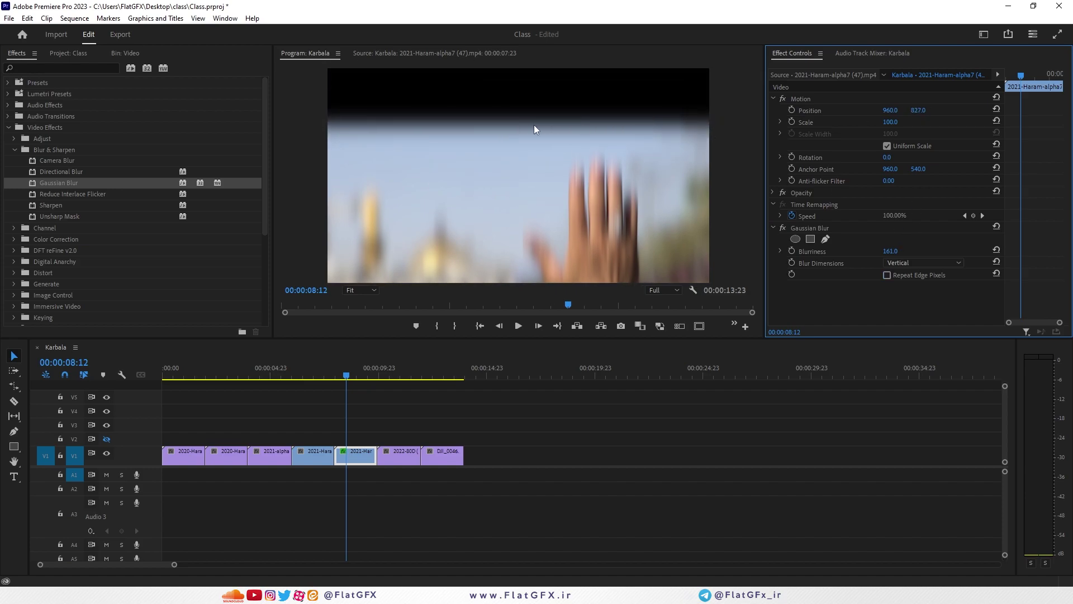
{"action": "left_click", "coordinate": [887, 275]}
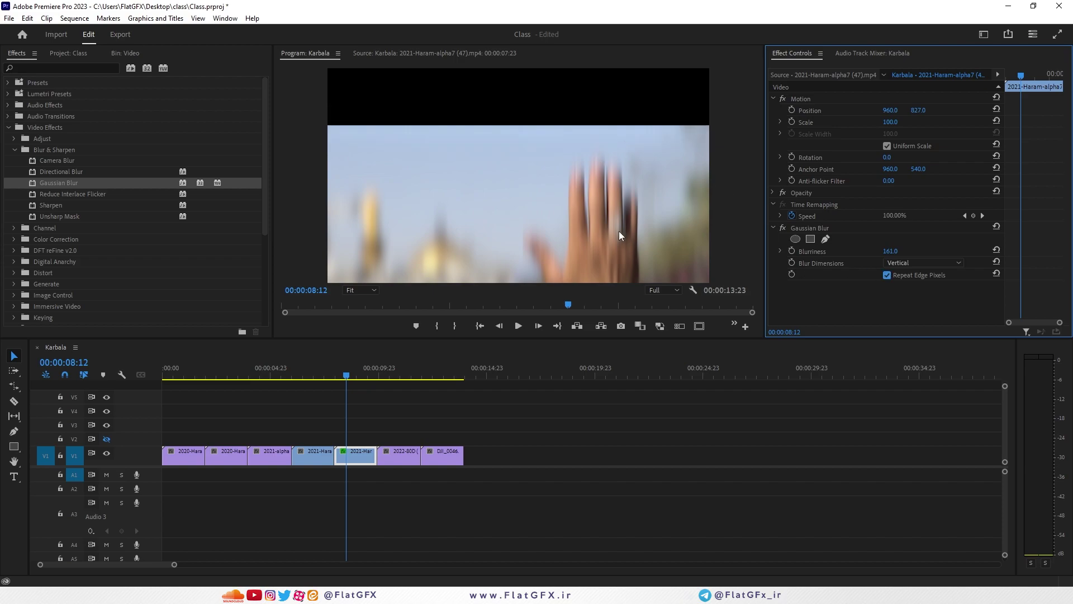
{"action": "left_click", "coordinate": [888, 275]}
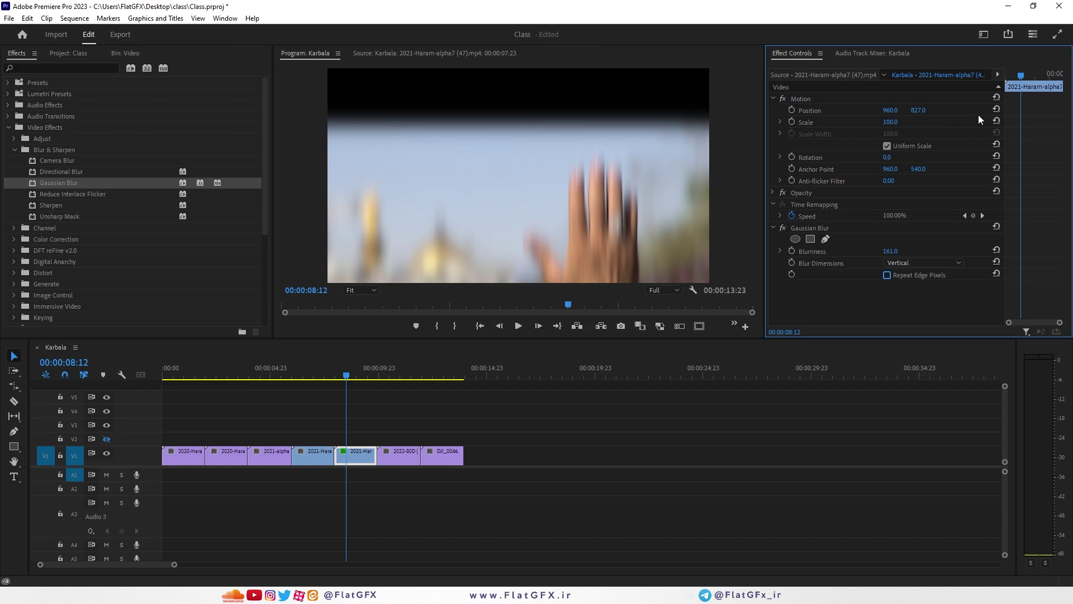
Reset the clip's position and remove its Gaussian Blur effect
{"action": "left_click", "coordinate": [996, 110]}
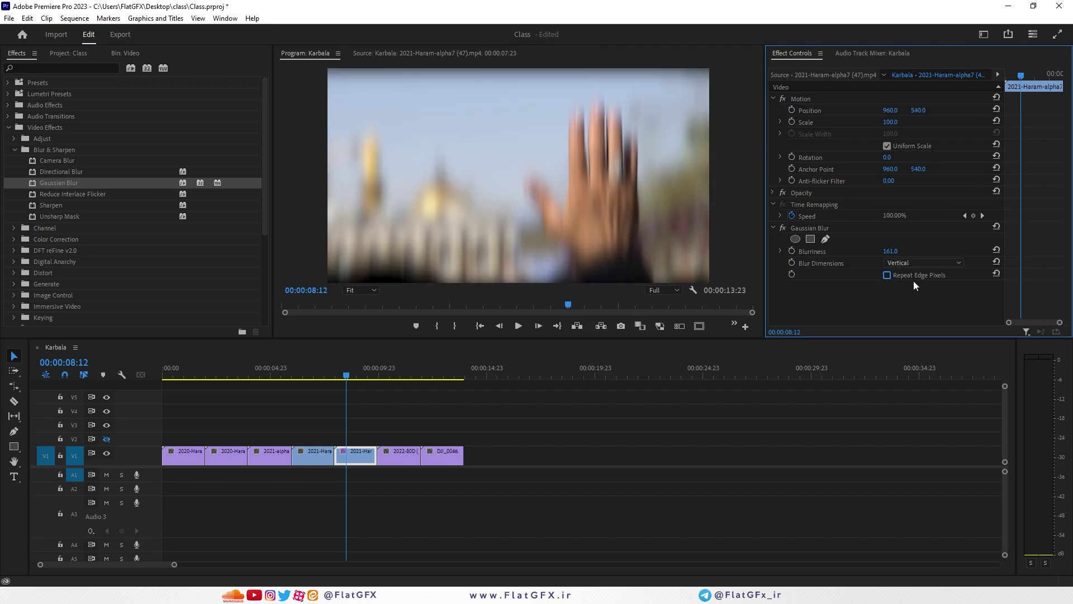
{"action": "left_click", "coordinate": [824, 230]}
{"action": "key", "text": "Delete"}
Play the raised-hand clip and stop at 00:00:09:05
{"action": "left_click", "coordinate": [70, 196]}
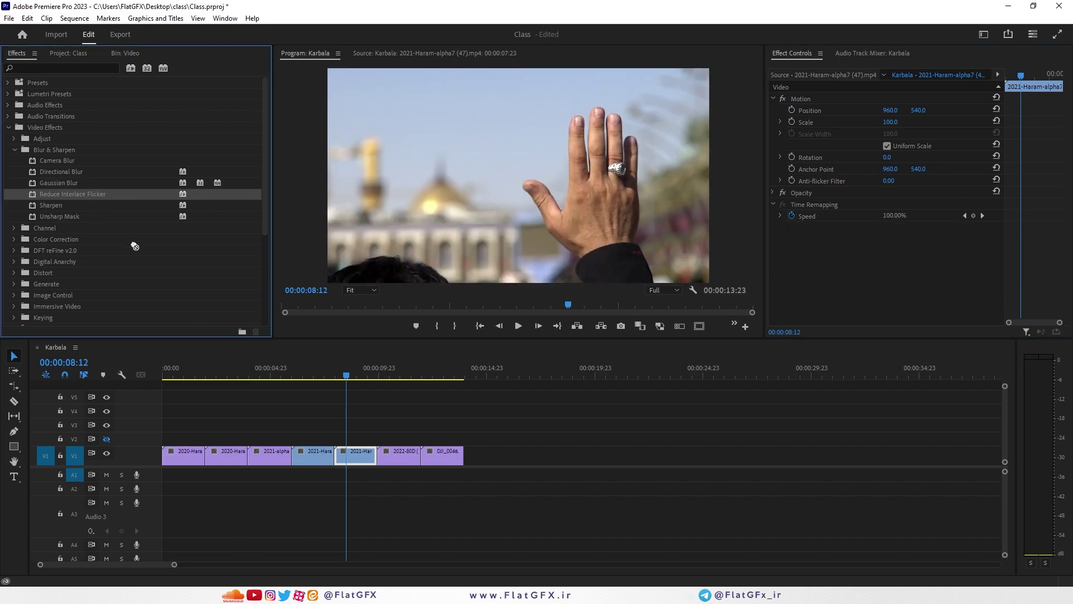
{"action": "key", "text": "space"}
{"action": "key", "text": "space"}
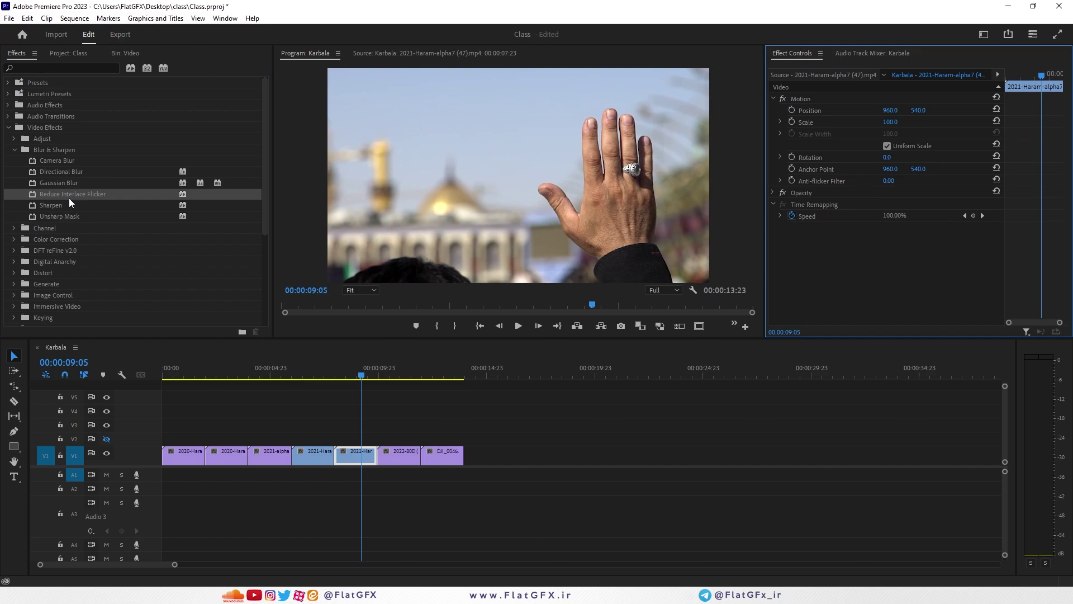
Try Reduce Interlace Flicker with softness 149.1 on the raised-hand clip, and remove the effect
{"action": "left_click_drag", "start_coordinate": [88, 196], "coordinate": [999, 216]}
{"action": "left_click_drag", "start_coordinate": [887, 252], "coordinate": [952, 251]}
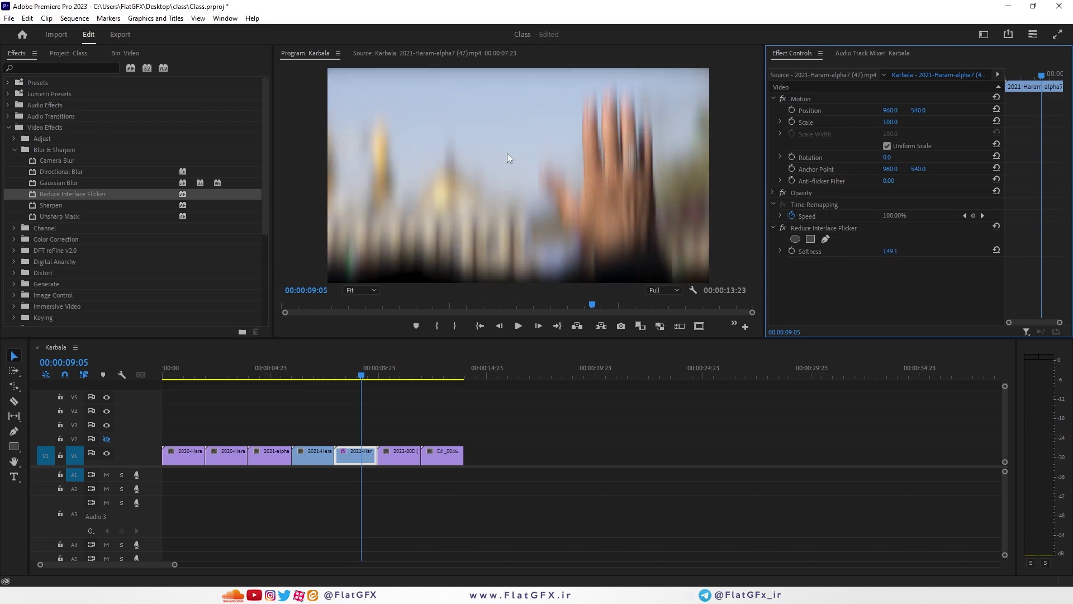
{"action": "left_click", "coordinate": [837, 226]}
{"action": "key", "text": "Delete"}
Apply Sharpen to the raised-hand clip and set Sharpen Amount to 223
{"action": "left_click_drag", "start_coordinate": [54, 207], "coordinate": [358, 456]}
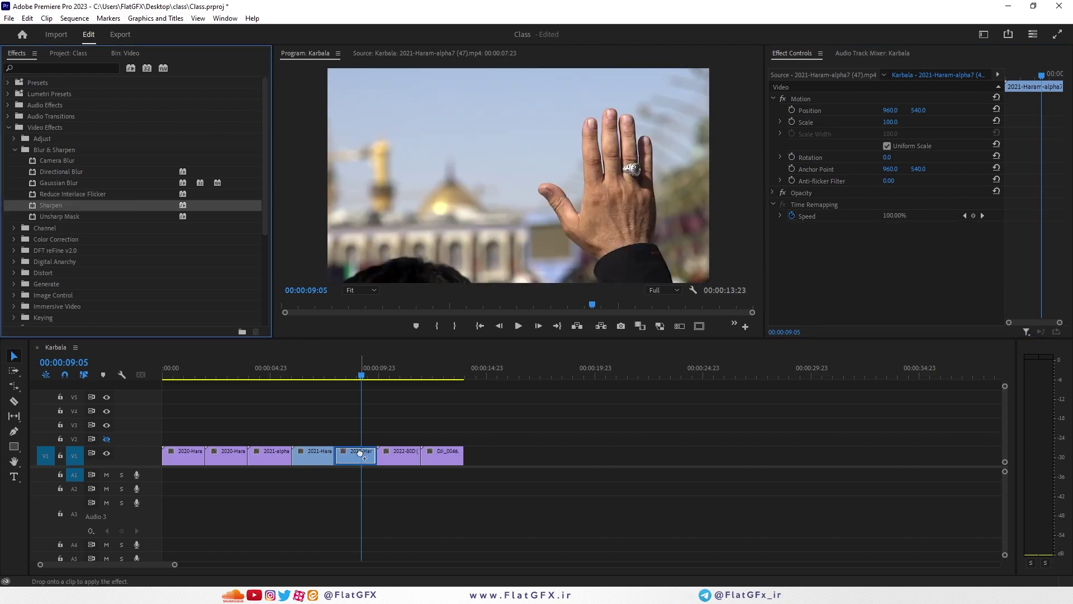
{"action": "left_click_drag", "start_coordinate": [897, 252], "coordinate": [898, 251]}
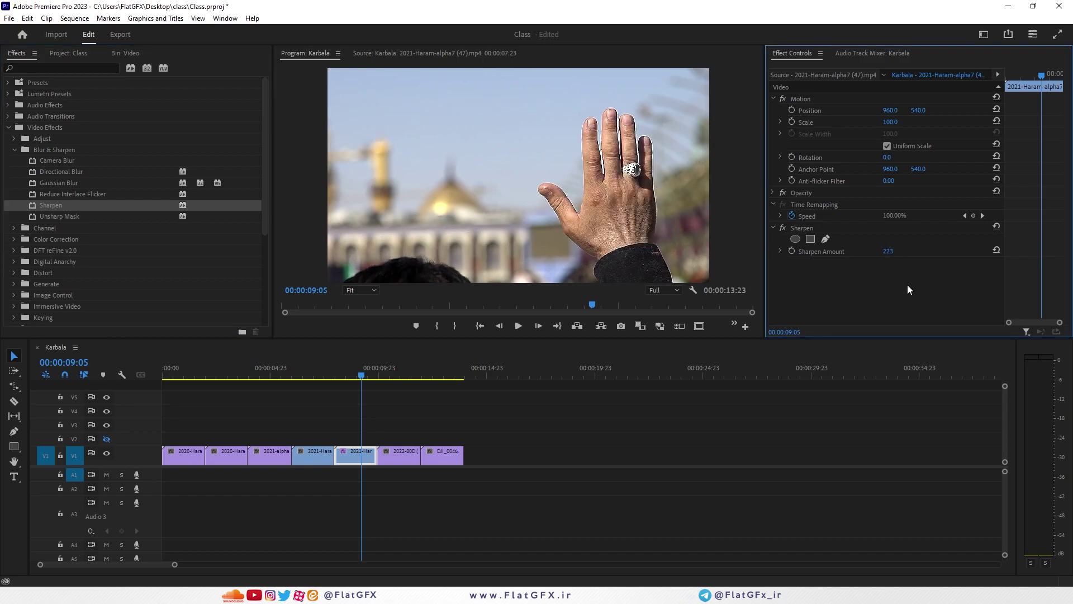
{"action": "left_click", "coordinate": [810, 229]}
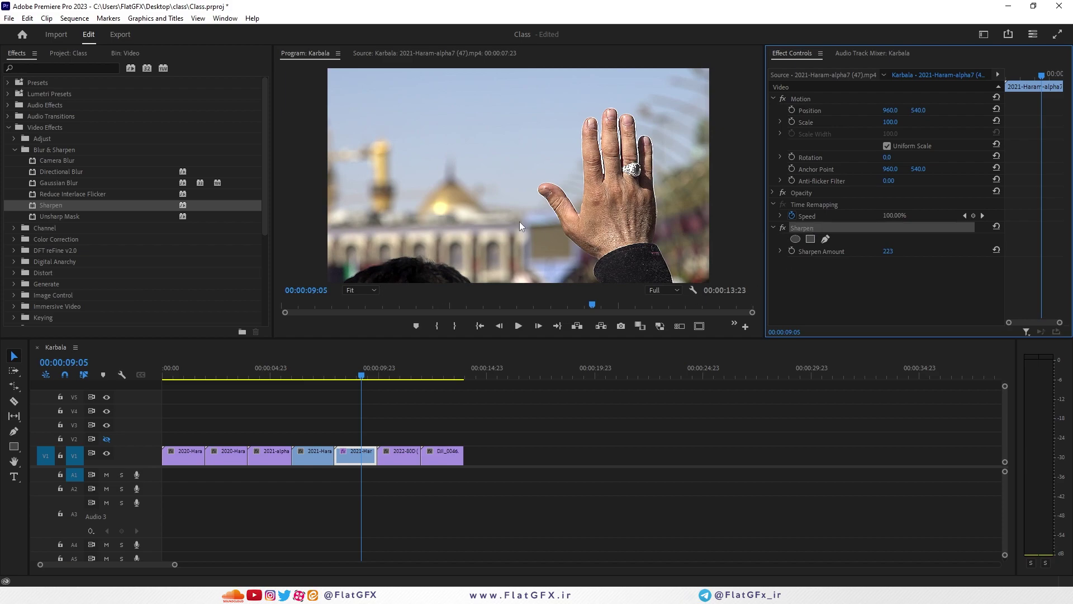
Examine the sharpened hand and ring at 100% magnification, and remove the Sharpen effect
{"action": "left_click", "coordinate": [373, 286]}
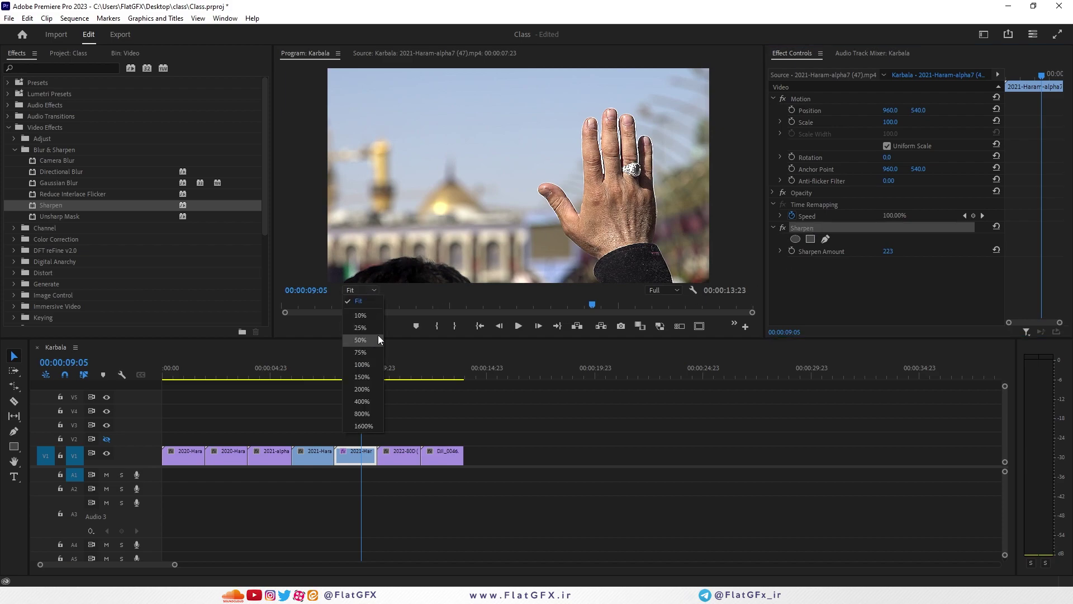
{"action": "left_click", "coordinate": [362, 364]}
{"action": "left_click_drag", "start_coordinate": [512, 280], "coordinate": [643, 279]}
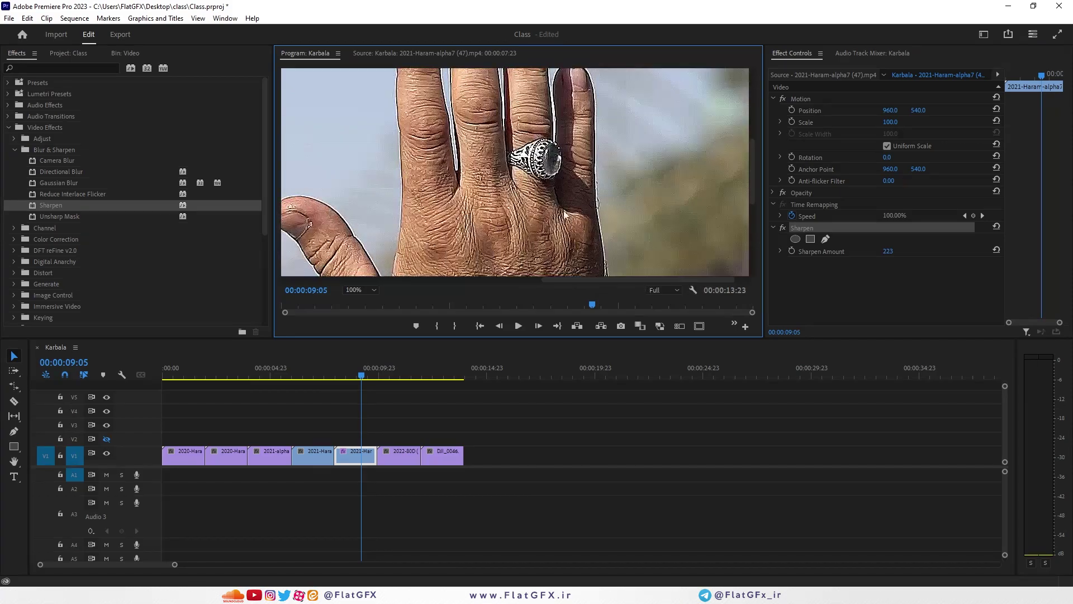
{"action": "left_click", "coordinate": [816, 226]}
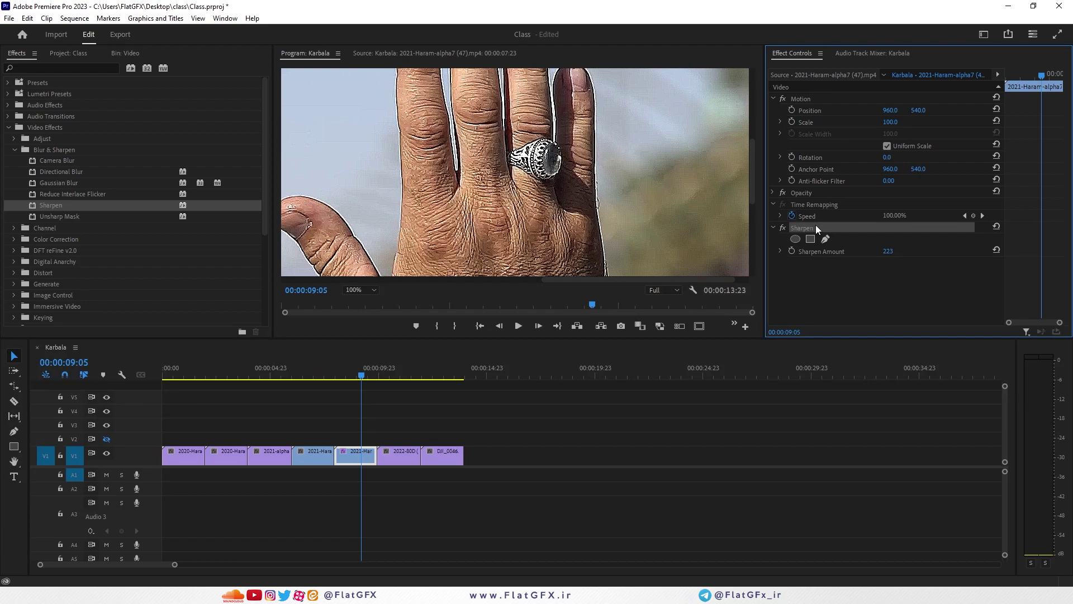
{"action": "left_click", "coordinate": [45, 150]}
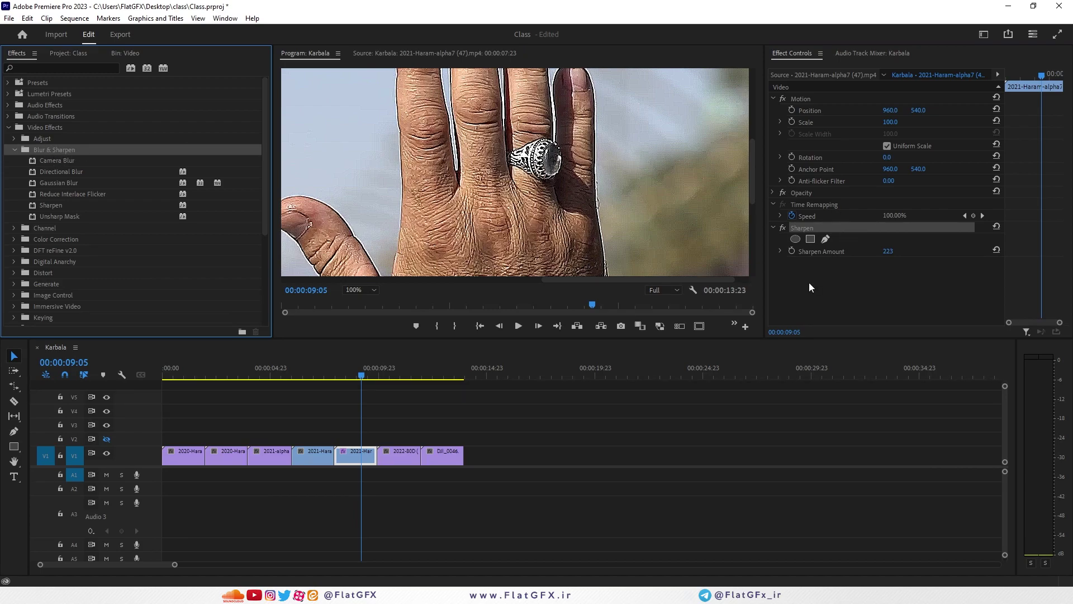
{"action": "left_click", "coordinate": [829, 226]}
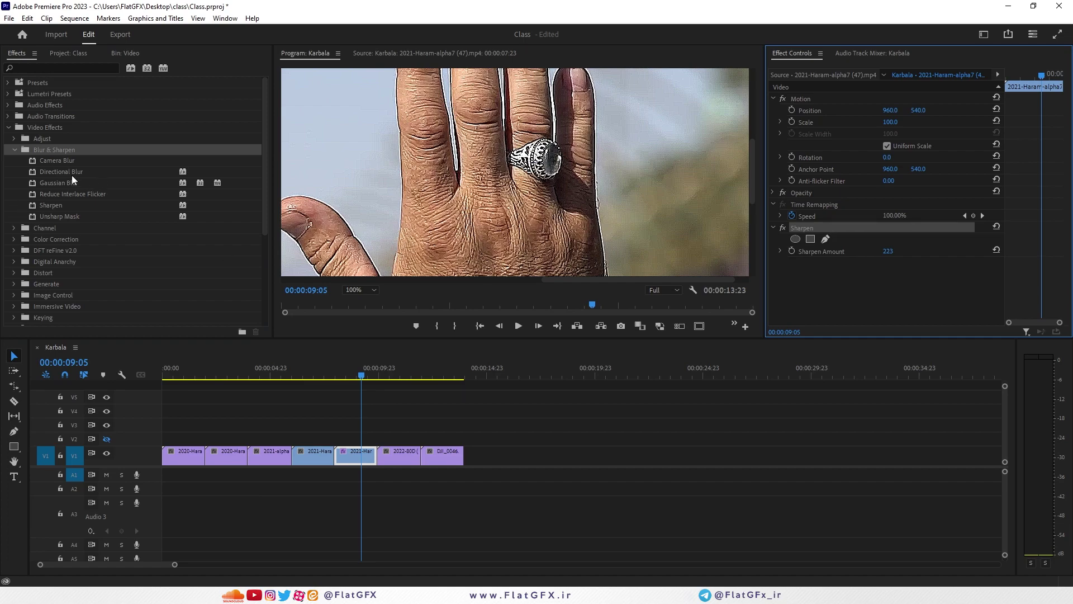
{"action": "key", "text": "Delete"}
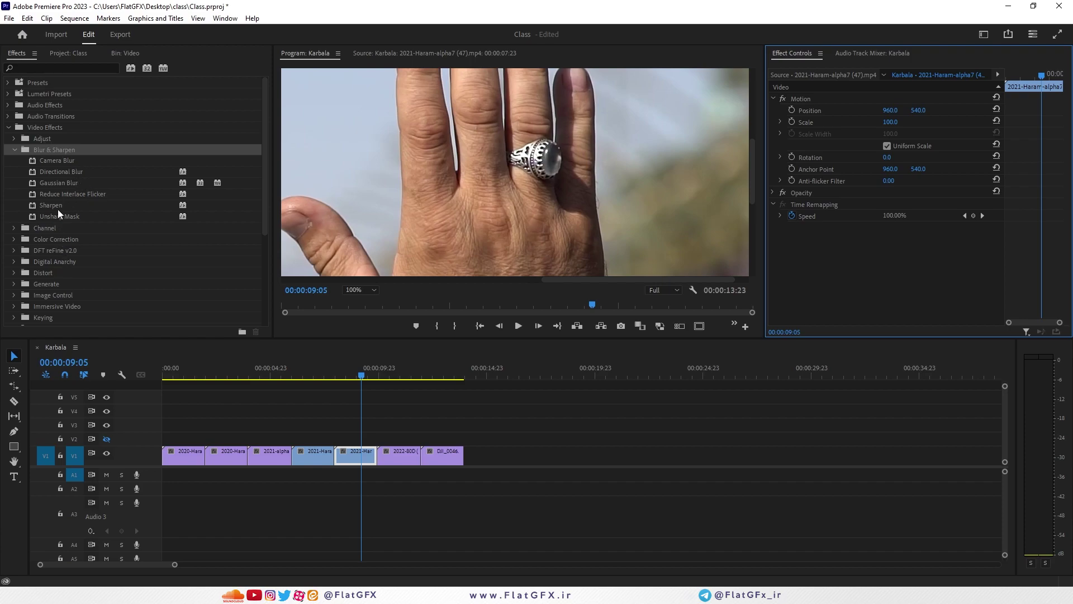
Apply Unsharp Mask to the raised-hand clip with Amount 173 and Radius 38.1, and inspect the fingers at 100% magnification
{"action": "left_click_drag", "start_coordinate": [60, 216], "coordinate": [356, 453]}
{"action": "left_click", "coordinate": [847, 240]}
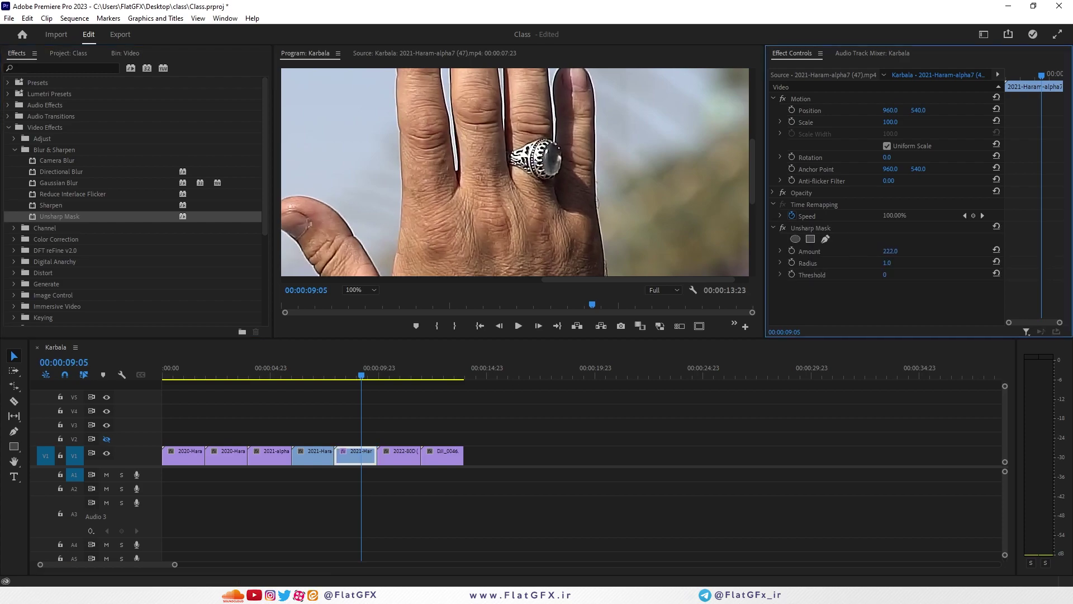
{"action": "left_click_drag", "start_coordinate": [903, 260], "coordinate": [838, 253]}
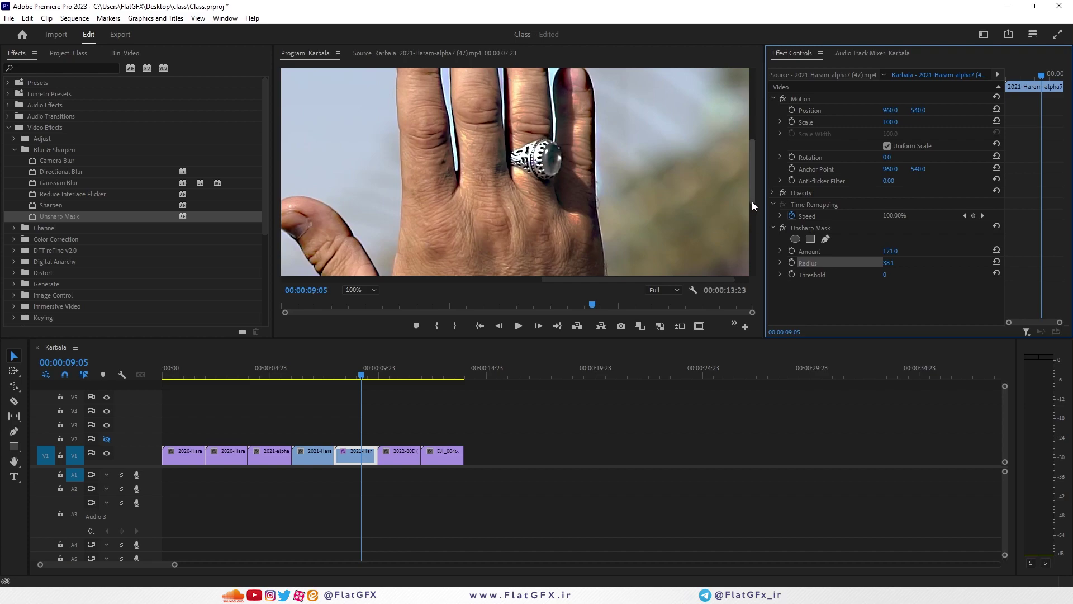
{"action": "left_click_drag", "start_coordinate": [752, 202], "coordinate": [757, 169]}
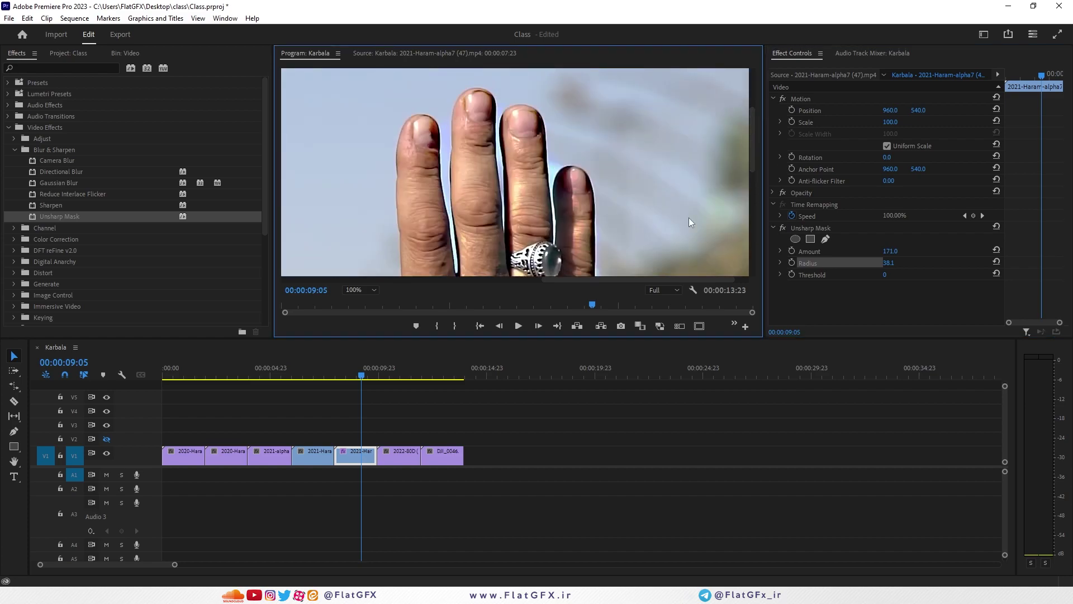
{"action": "left_click_drag", "start_coordinate": [885, 274], "coordinate": [885, 274]}
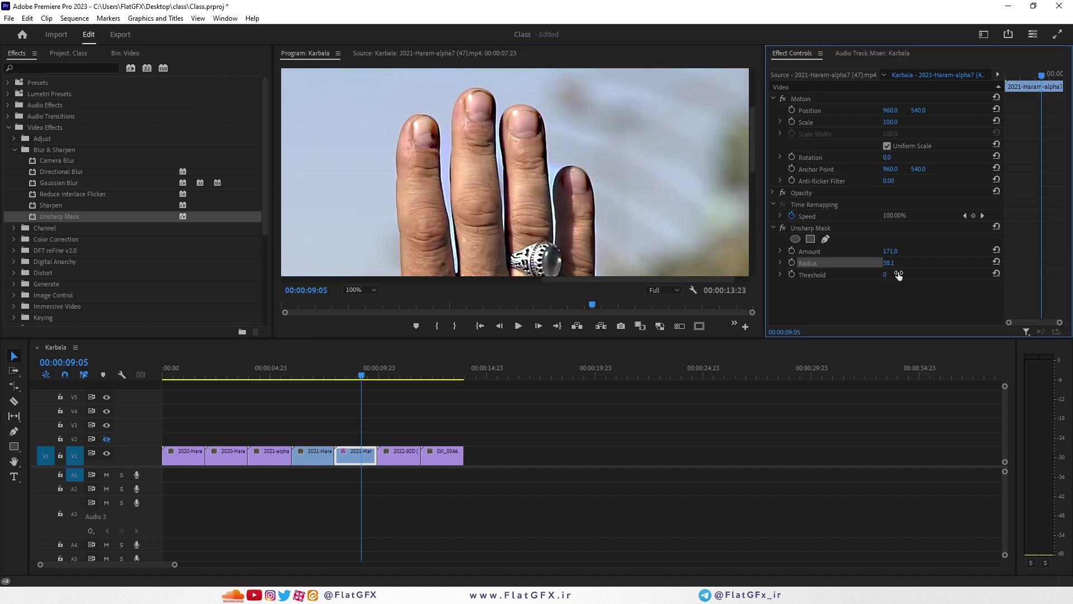
Fit the preview to the frame, compare the clip with and without Unsharp Mask, and remove the effect
{"action": "left_click", "coordinate": [362, 289]}
{"action": "left_click", "coordinate": [358, 300]}
{"action": "left_click", "coordinate": [782, 228]}
{"action": "left_click", "coordinate": [782, 228]}
{"action": "key", "text": "Delete"}
Try the Invert channel effect on the raised-hand clip, and remove the effect
{"action": "left_click", "coordinate": [14, 150]}
{"action": "left_click", "coordinate": [15, 161]}
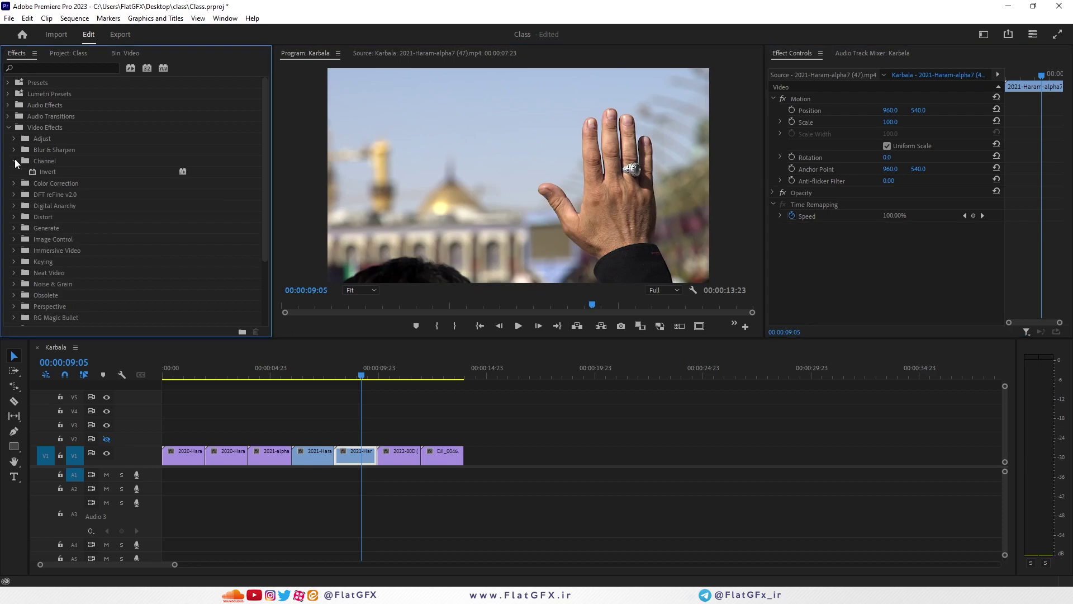
{"action": "left_click", "coordinate": [55, 172]}
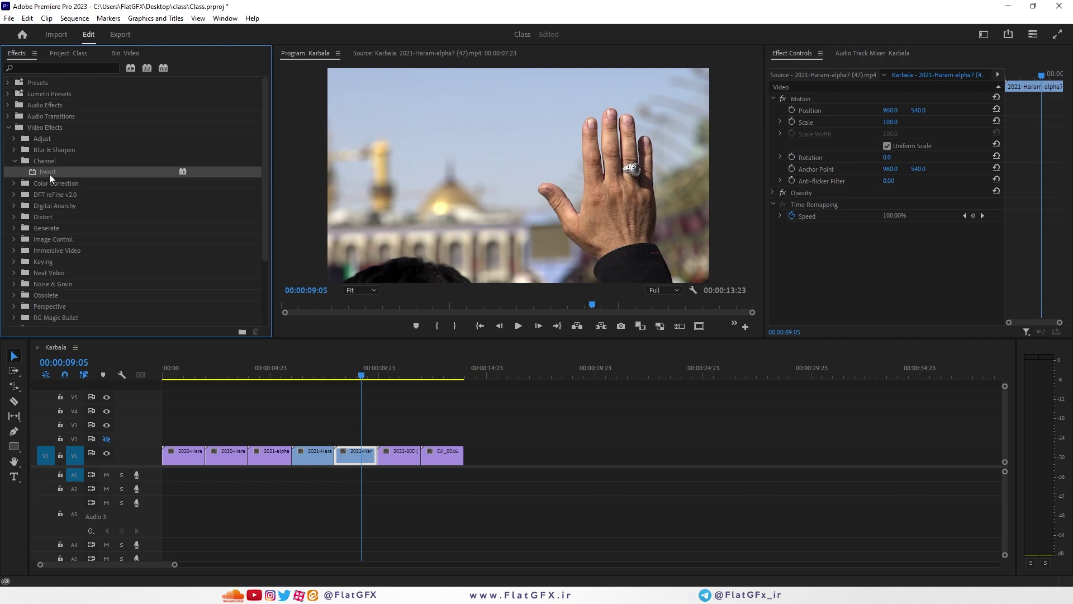
{"action": "left_click_drag", "start_coordinate": [49, 173], "coordinate": [360, 455]}
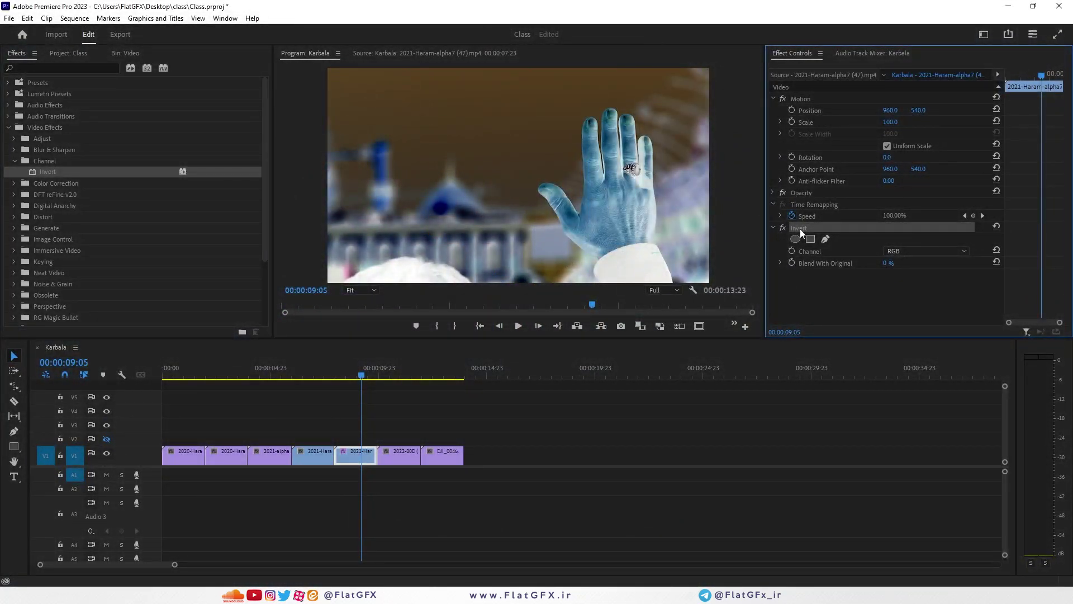
{"action": "key", "text": "Delete"}
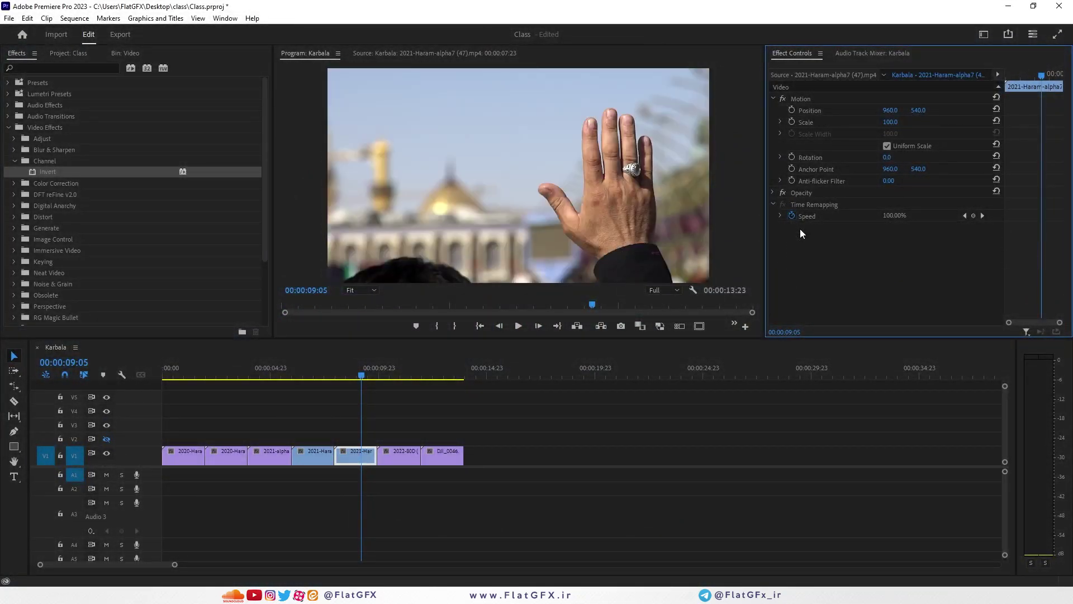
Apply ASC CDL to the DJI_0046 aerial clip with Red Slope 3.8, Offset -2.6, Power 5.4, Green Slope 0.9 and Offset -0.3
{"action": "left_click", "coordinate": [14, 161]}
{"action": "left_click", "coordinate": [14, 171]}
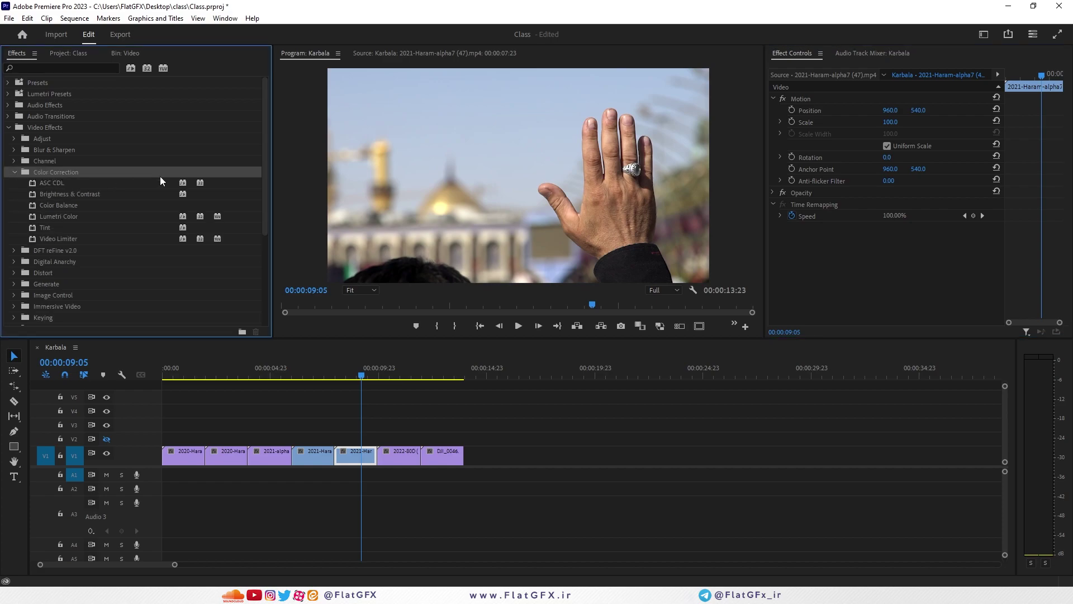
{"action": "left_click_drag", "start_coordinate": [391, 374], "coordinate": [460, 380]}
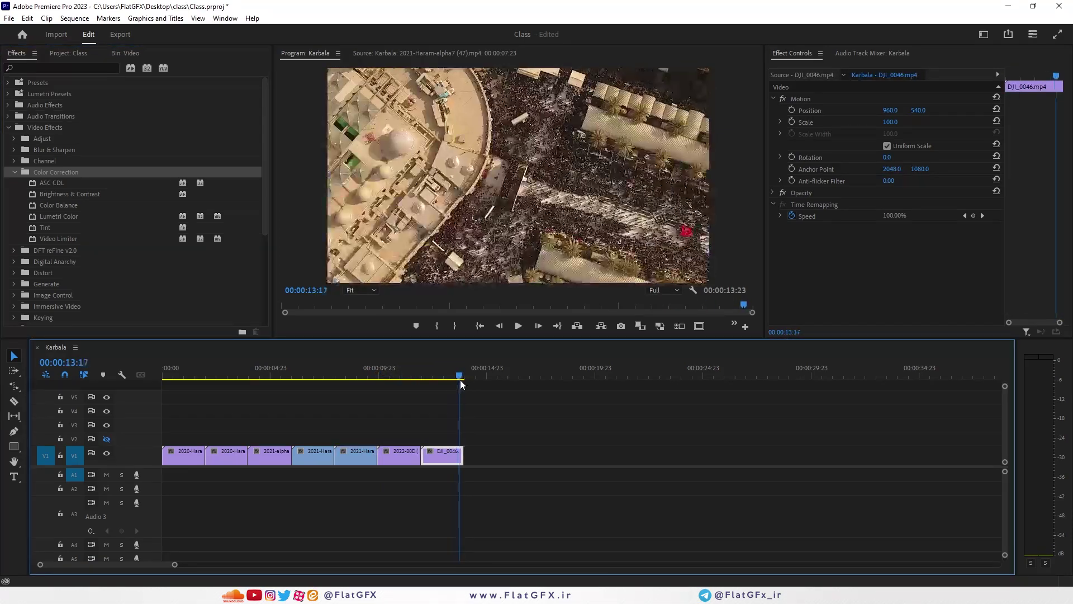
{"action": "left_click", "coordinate": [62, 185]}
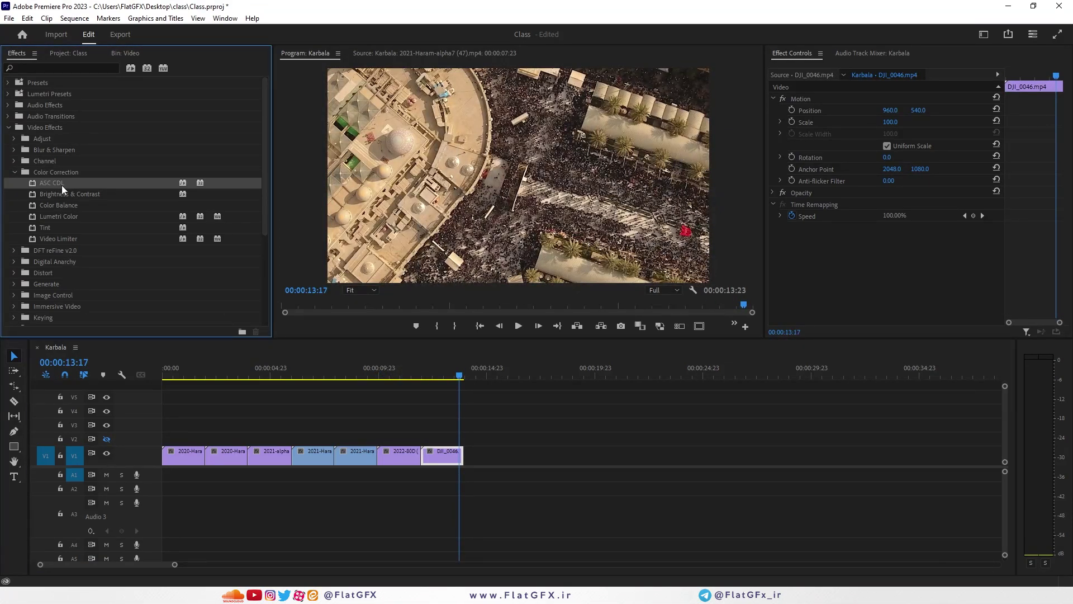
{"action": "left_click", "coordinate": [53, 172]}
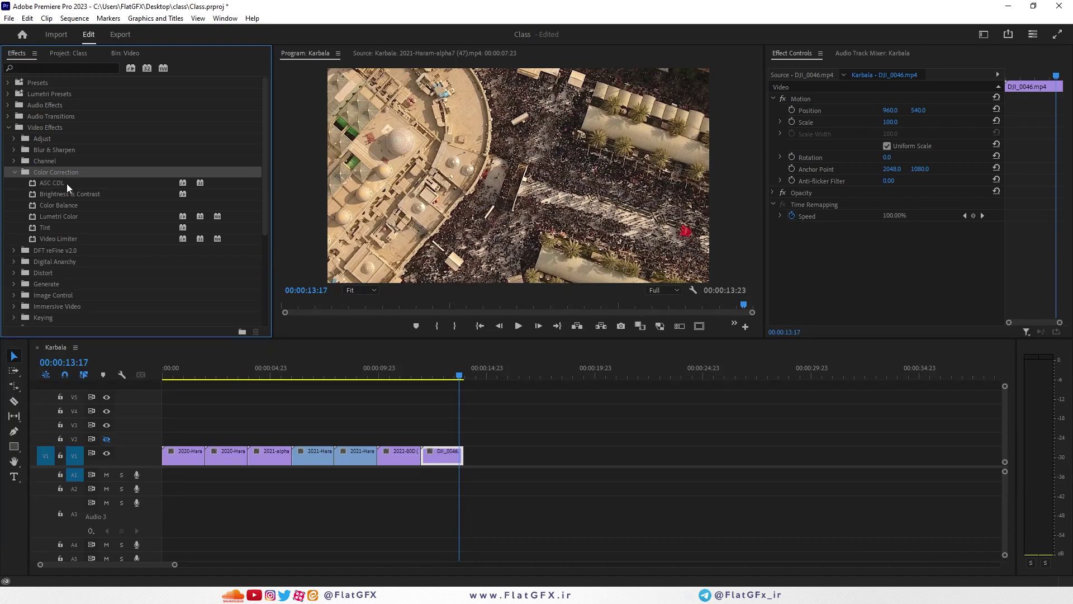
{"action": "left_click_drag", "start_coordinate": [56, 183], "coordinate": [451, 459]}
{"action": "mouse_move", "coordinate": [891, 254]}
{"action": "left_mouse_down"}
{"action": "mouse_move", "coordinate": [916, 253]}
{"action": "mouse_move", "coordinate": [898, 251]}
{"action": "mouse_move", "coordinate": [908, 230]}
{"action": "mouse_move", "coordinate": [872, 229]}
{"action": "mouse_move", "coordinate": [911, 229]}
{"action": "mouse_move", "coordinate": [889, 230]}
{"action": "mouse_move", "coordinate": [917, 241]}
{"action": "mouse_move", "coordinate": [901, 253]}
{"action": "mouse_move", "coordinate": [917, 252]}
{"action": "mouse_move", "coordinate": [889, 253]}
{"action": "mouse_move", "coordinate": [886, 265]}
{"action": "mouse_move", "coordinate": [920, 264]}
{"action": "mouse_move", "coordinate": [877, 264]}
{"action": "mouse_move", "coordinate": [908, 264]}
{"action": "mouse_move", "coordinate": [886, 264]}
{"action": "left_mouse_up"}
{"action": "scroll", "coordinate": [936, 252], "scroll_direction": "down", "scroll_amount": 2}
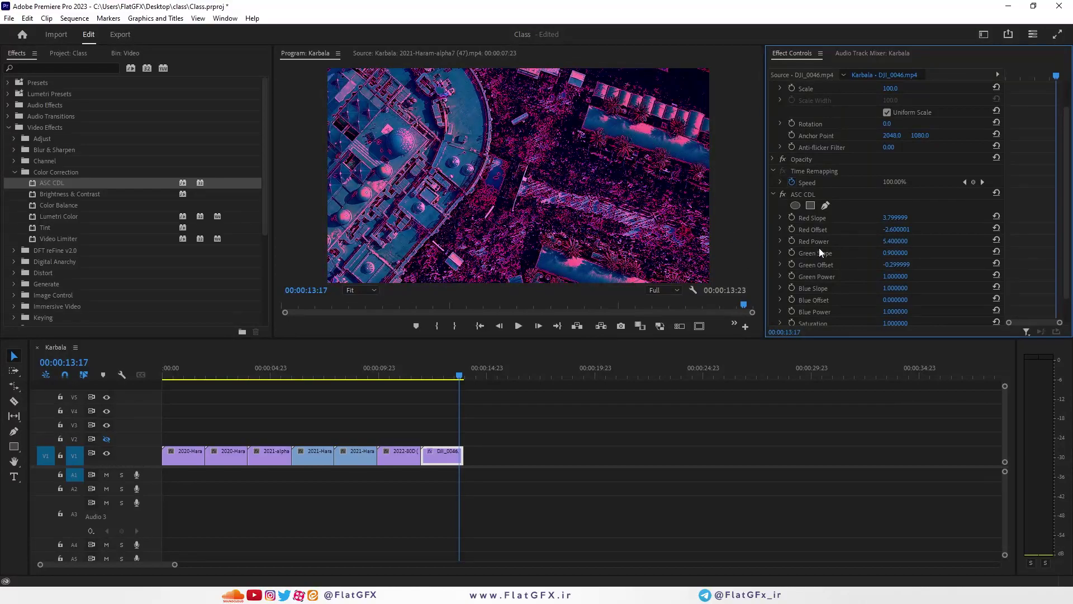
Inspect the tinted aerial shot enlarged, raise Blue Slope to about 2.15, and remove the ASC CDL effect
{"action": "key", "text": "grave"}
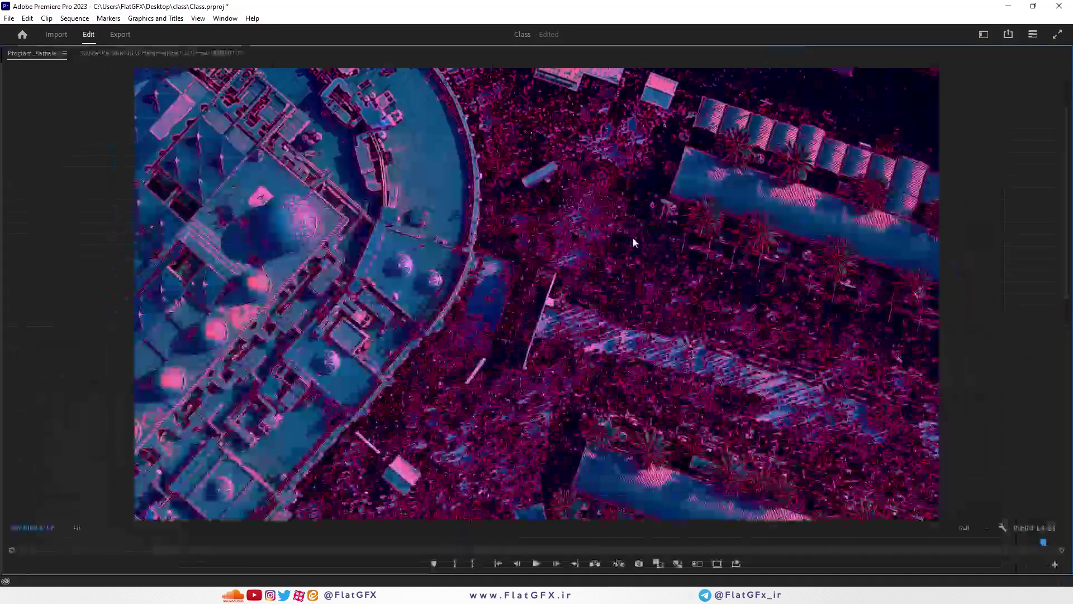
{"action": "key", "text": "grave"}
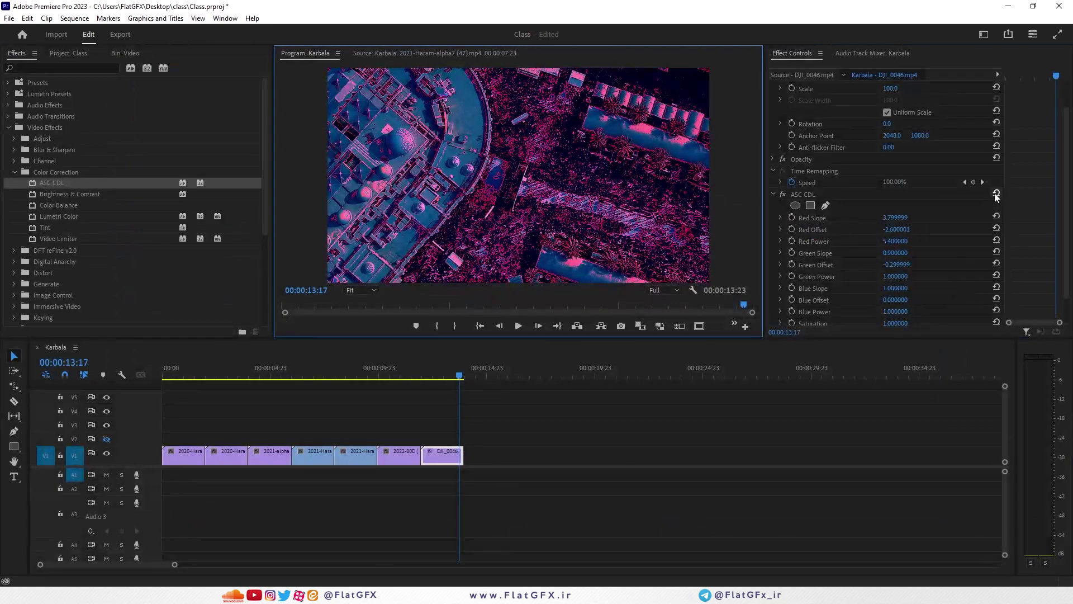
{"action": "scroll", "coordinate": [840, 273], "scroll_direction": "down", "scroll_amount": 1}
{"action": "left_click", "coordinate": [811, 165]}
{"action": "left_click_drag", "start_coordinate": [900, 263], "coordinate": [960, 264]}
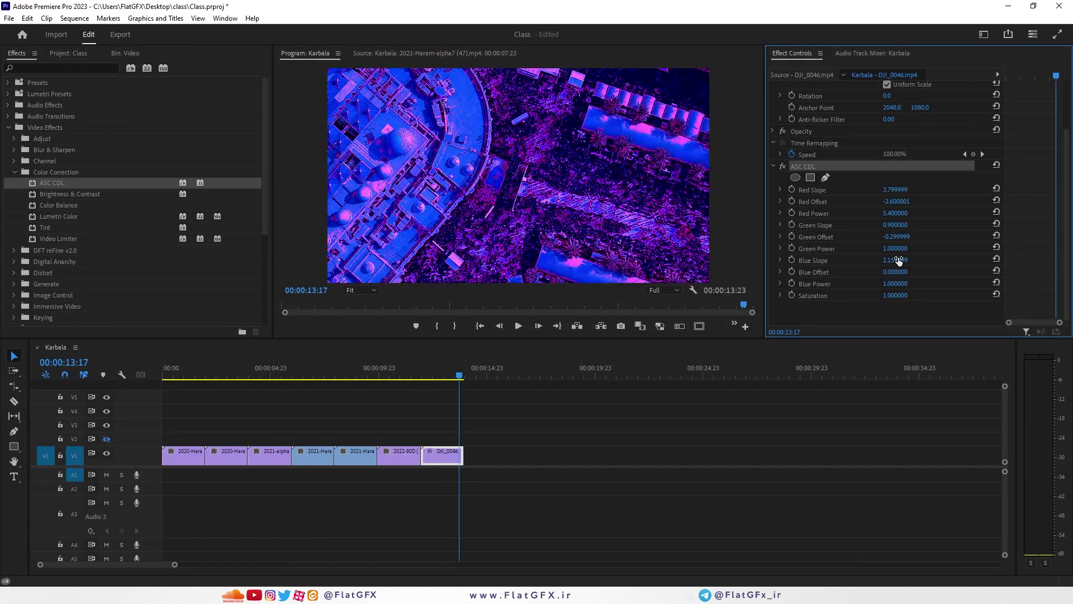
{"action": "key", "text": "Delete"}
Apply Brightness & Contrast to the aerial clip with Brightness 47 and Contrast 37
{"action": "left_click_drag", "start_coordinate": [70, 194], "coordinate": [447, 462]}
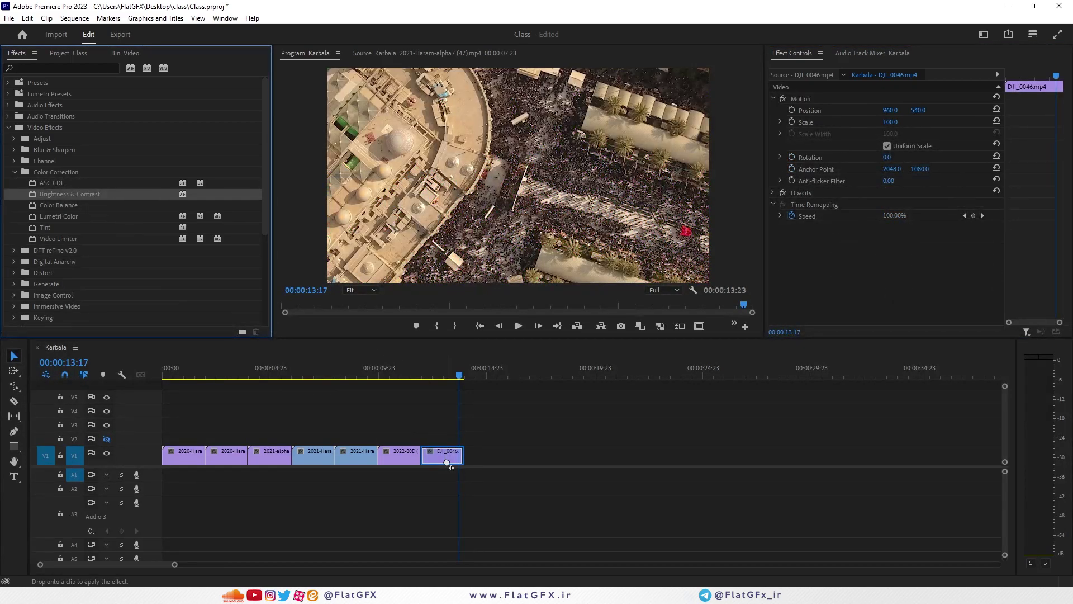
{"action": "left_click_drag", "start_coordinate": [447, 461], "coordinate": [447, 462]}
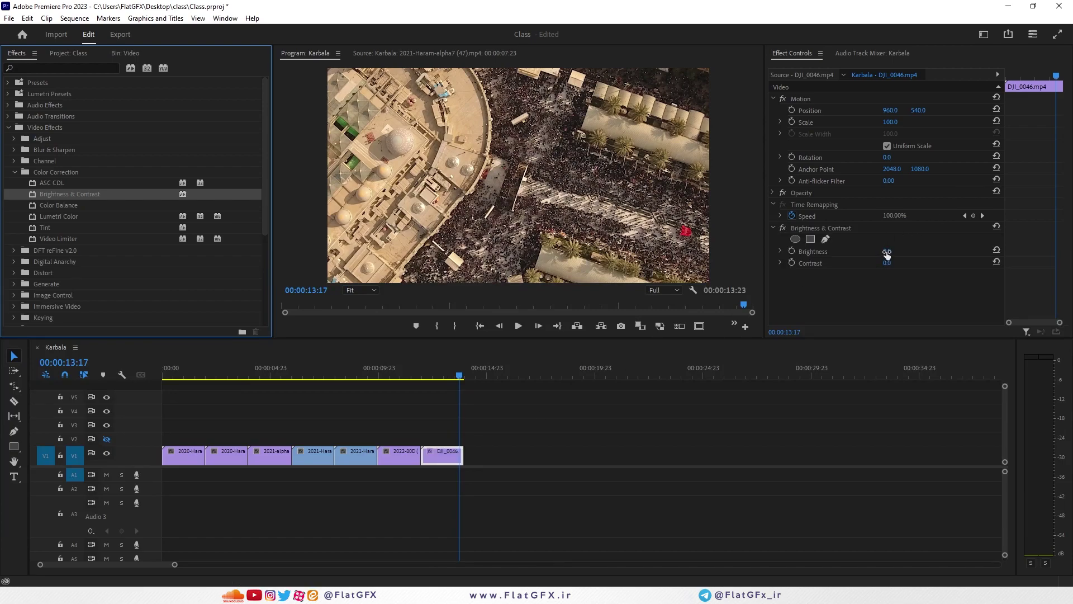
{"action": "left_click_drag", "start_coordinate": [887, 253], "coordinate": [856, 262]}
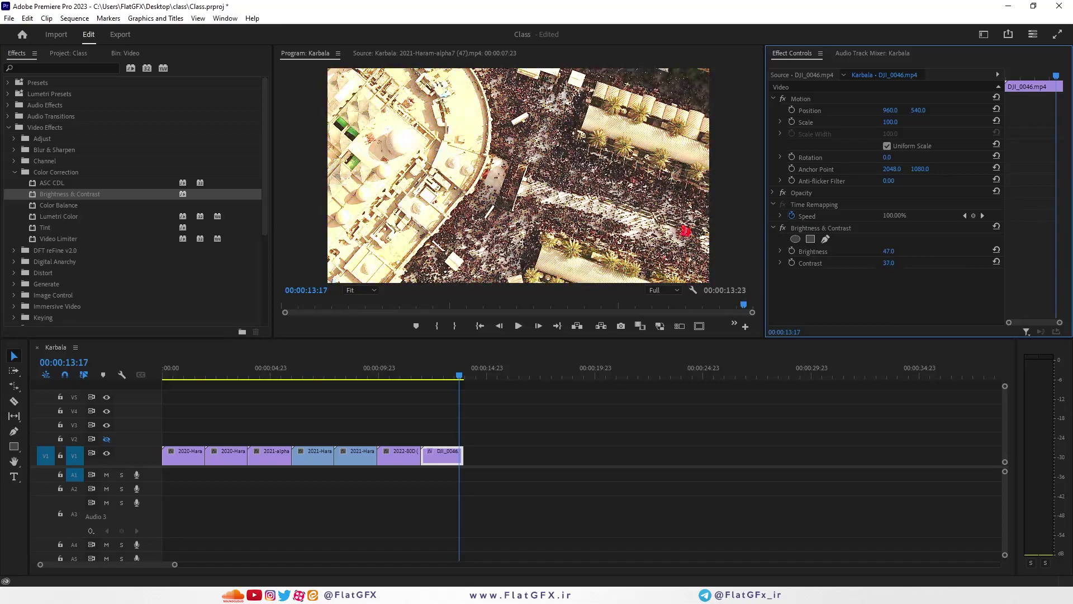
Reset Brightness and set Contrast to 20 on the aerial clip
{"action": "left_click", "coordinate": [997, 251]}
{"action": "mouse_move", "coordinate": [888, 263]}
{"action": "left_mouse_down"}
{"action": "mouse_move", "coordinate": [864, 263]}
{"action": "mouse_move", "coordinate": [875, 263]}
{"action": "left_mouse_up"}
{"action": "left_click", "coordinate": [783, 227]}
{"action": "left_click", "coordinate": [783, 227]}
{"action": "left_click", "coordinate": [882, 263]}
{"action": "type", "text": "20"}
{"action": "key", "text": "Return"}
Compare the aerial clip with and without Brightness & Contrast, view it enlarged, and remove the effect
{"action": "left_click", "coordinate": [781, 228]}
{"action": "left_click", "coordinate": [782, 228]}
{"action": "key", "text": "grave"}
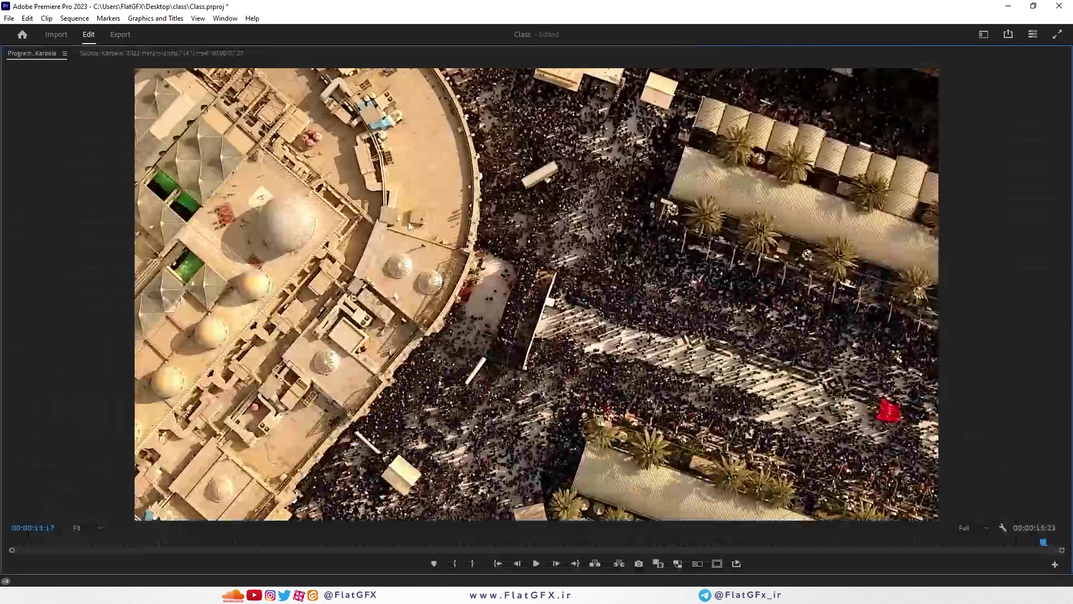
{"action": "key", "text": "grave"}
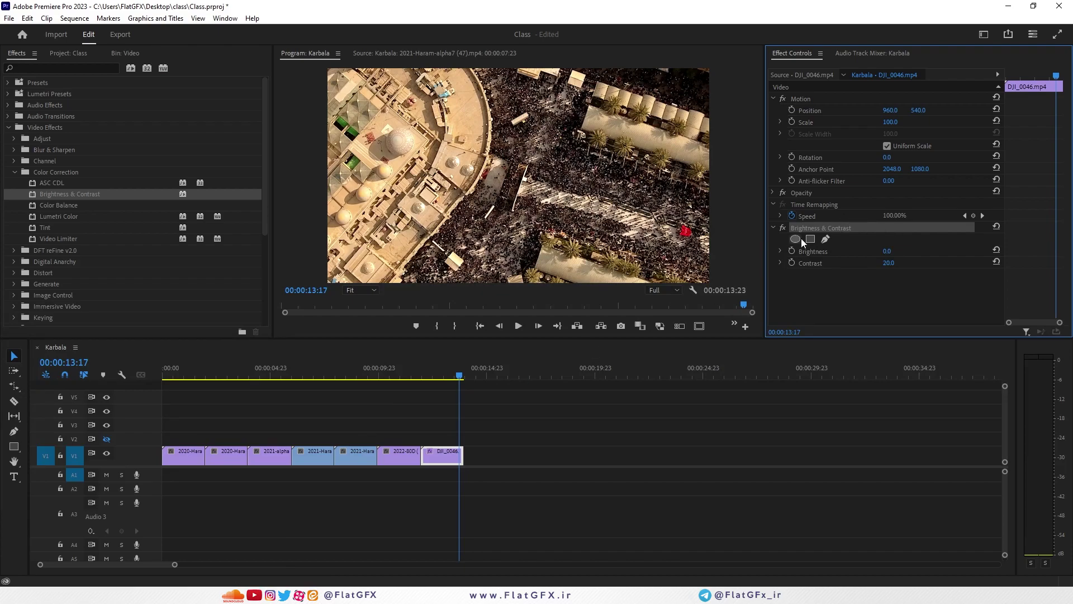
{"action": "key", "text": "Delete"}
Scrub through the timeline clips and stop at 00:00:10:20 on the red-lit arches clip
{"action": "left_click", "coordinate": [381, 370]}
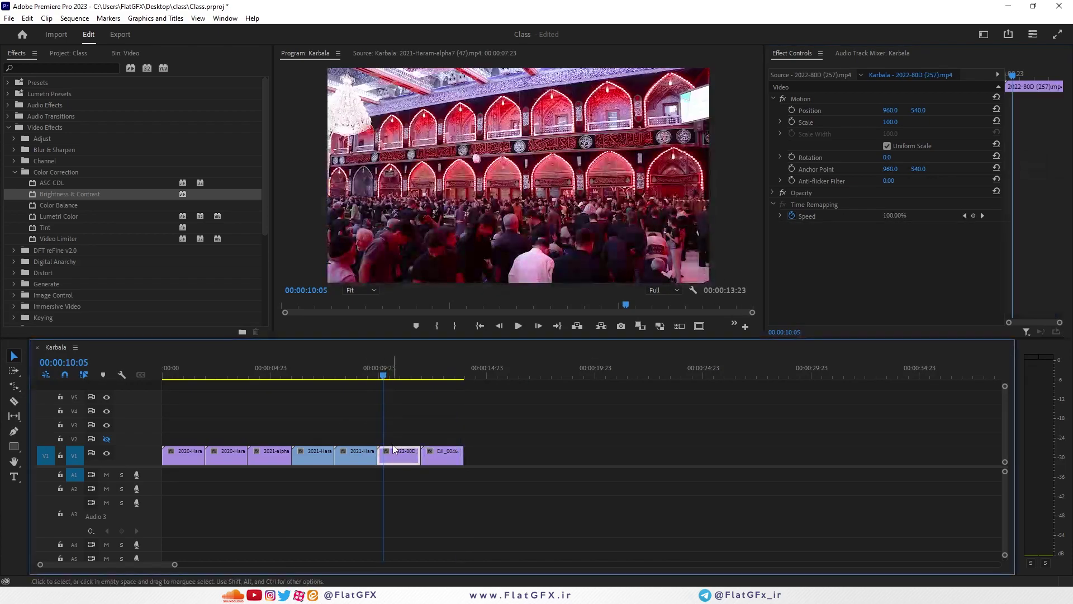
{"action": "left_click", "coordinate": [354, 359]}
{"action": "left_click", "coordinate": [397, 362]}
{"action": "left_click", "coordinate": [323, 374]}
{"action": "left_click_drag", "start_coordinate": [247, 361], "coordinate": [396, 364]}
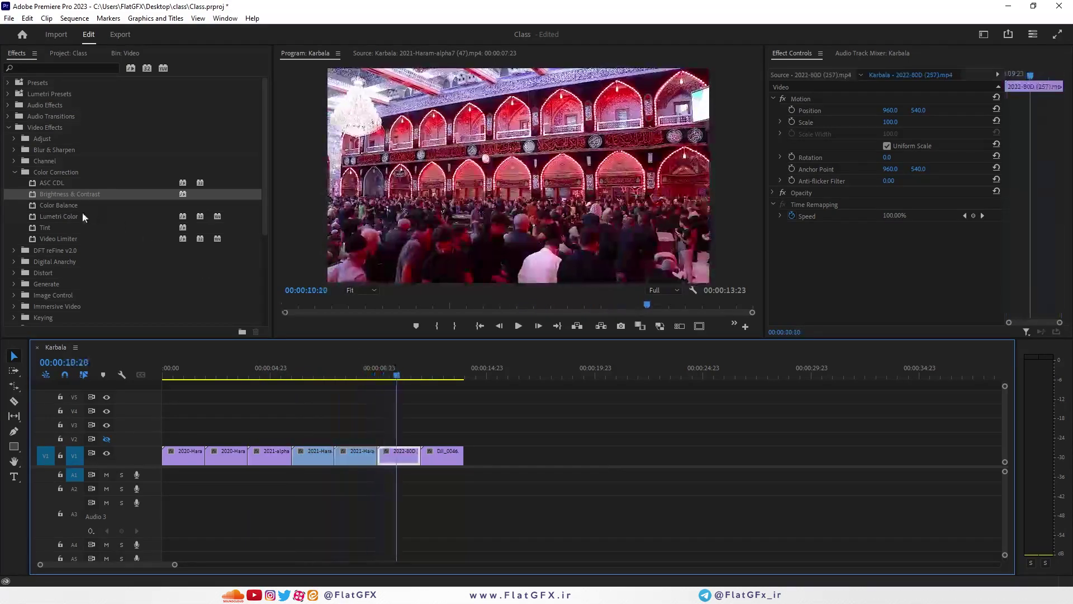
Try Color Balance with Shadow Red 99, Shadow Green 75 and Shadow Blue 80 on the red-lit arches clip, and remove the effect
{"action": "left_click_drag", "start_coordinate": [61, 207], "coordinate": [409, 458]}
{"action": "left_click_drag", "start_coordinate": [890, 251], "coordinate": [945, 251]}
{"action": "scroll", "coordinate": [917, 201], "scroll_direction": "down", "scroll_amount": 2}
{"action": "left_click_drag", "start_coordinate": [888, 218], "coordinate": [911, 230]}
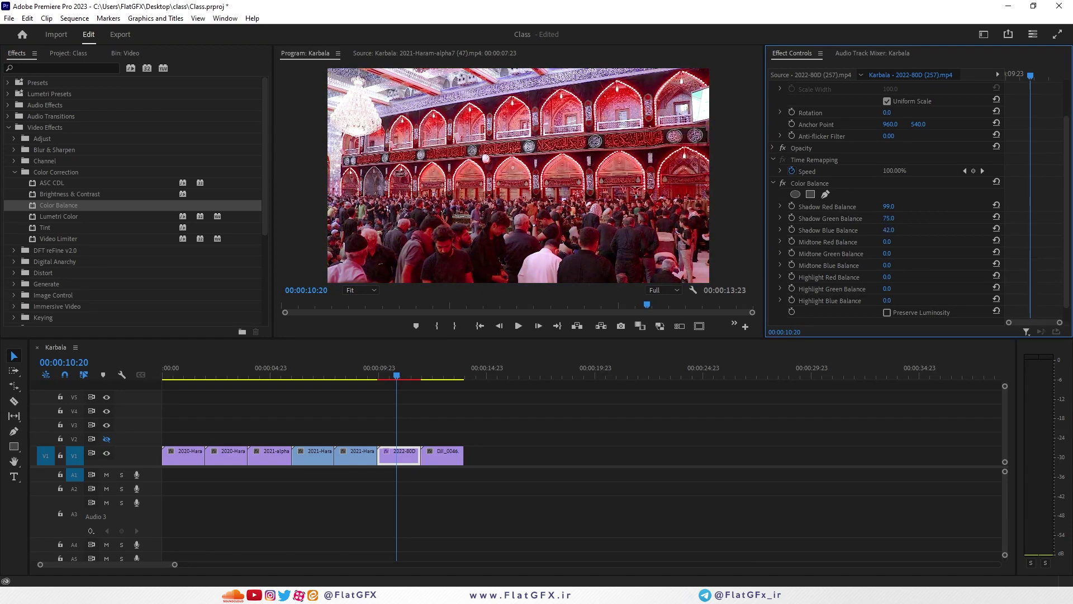
{"action": "left_click", "coordinate": [810, 183]}
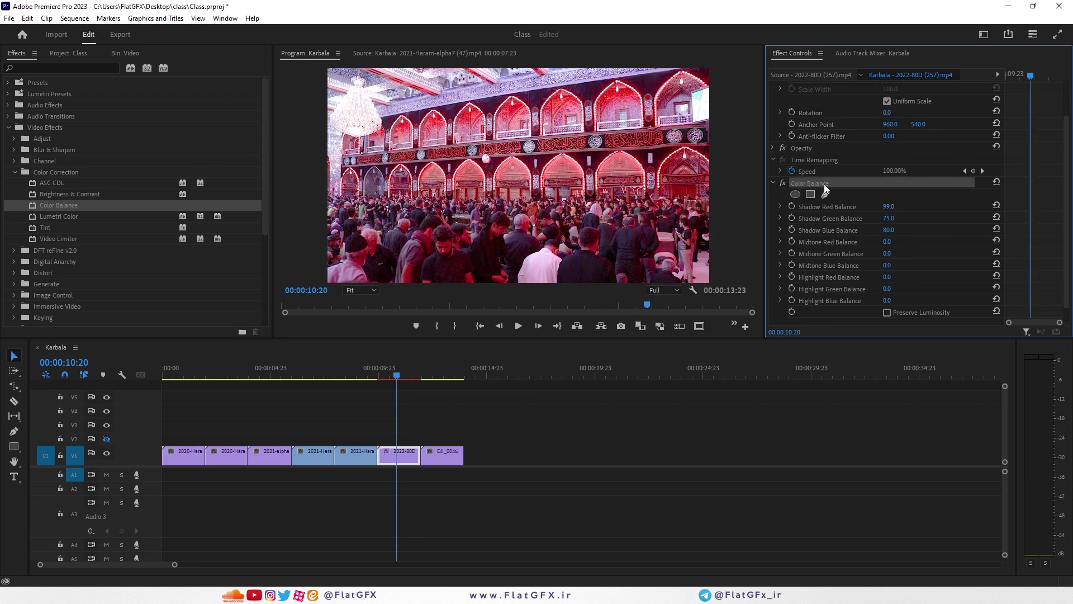
{"action": "key", "text": "Delete"}
Apply Color Balance to the aerial clip at 00:00:12:22 and set Shadow Blue Balance to 51.9
{"action": "left_click", "coordinate": [442, 374]}
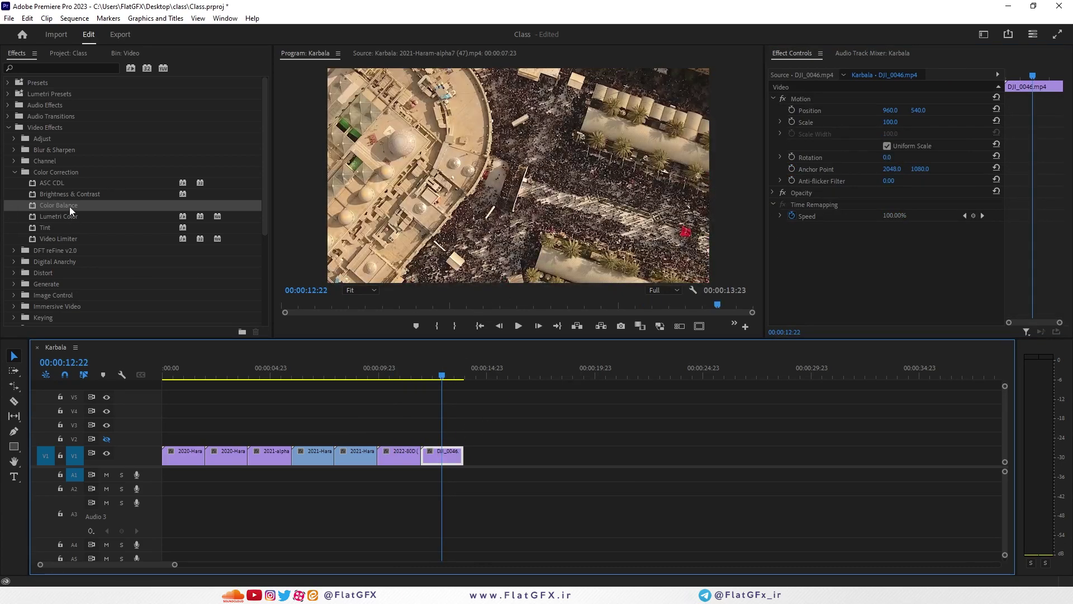
{"action": "left_click_drag", "start_coordinate": [70, 206], "coordinate": [455, 459]}
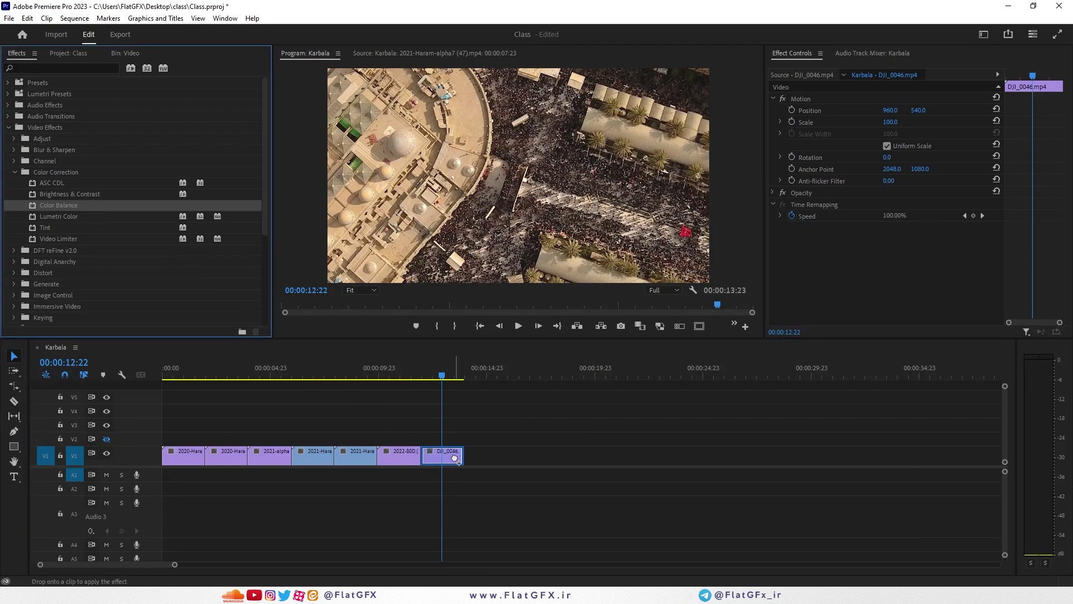
{"action": "left_click_drag", "start_coordinate": [455, 458], "coordinate": [454, 459]}
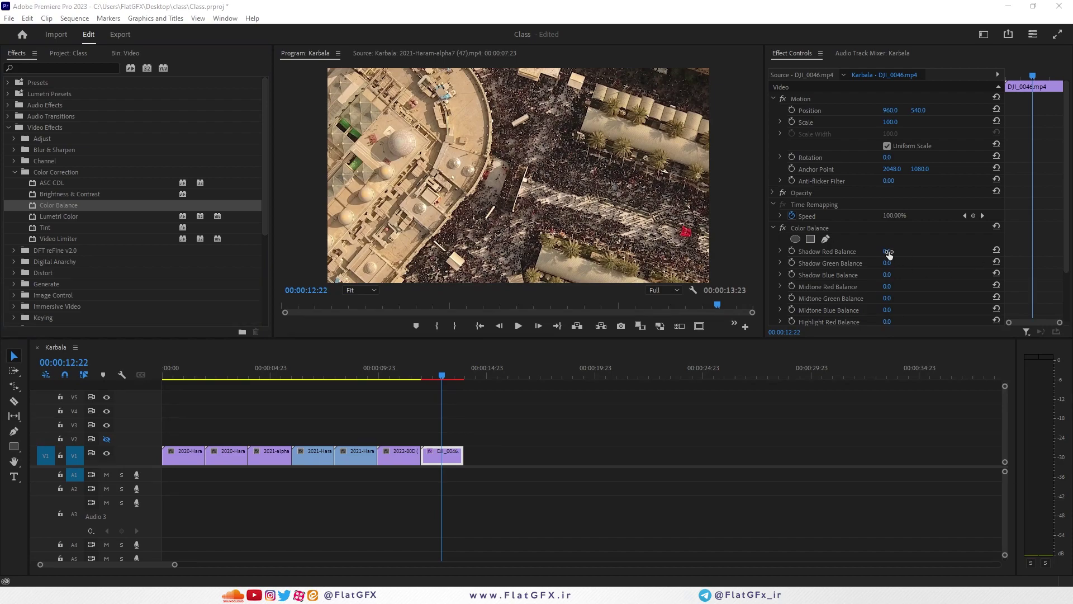
{"action": "left_click", "coordinate": [496, 189]}
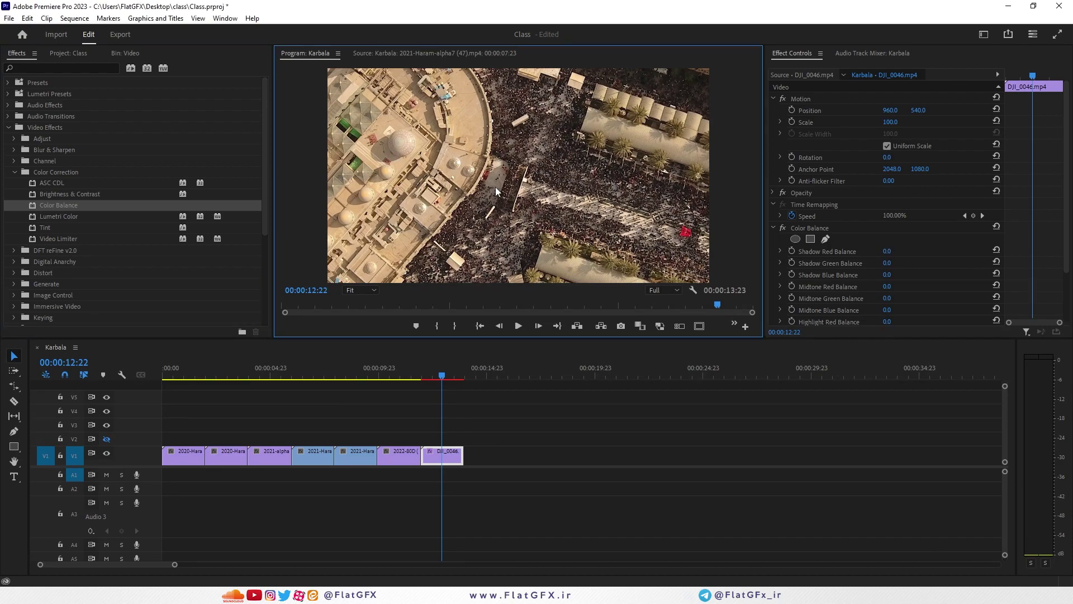
{"action": "scroll", "coordinate": [917, 260], "scroll_direction": "down", "scroll_amount": 1}
{"action": "left_click_drag", "start_coordinate": [885, 253], "coordinate": [896, 253]}
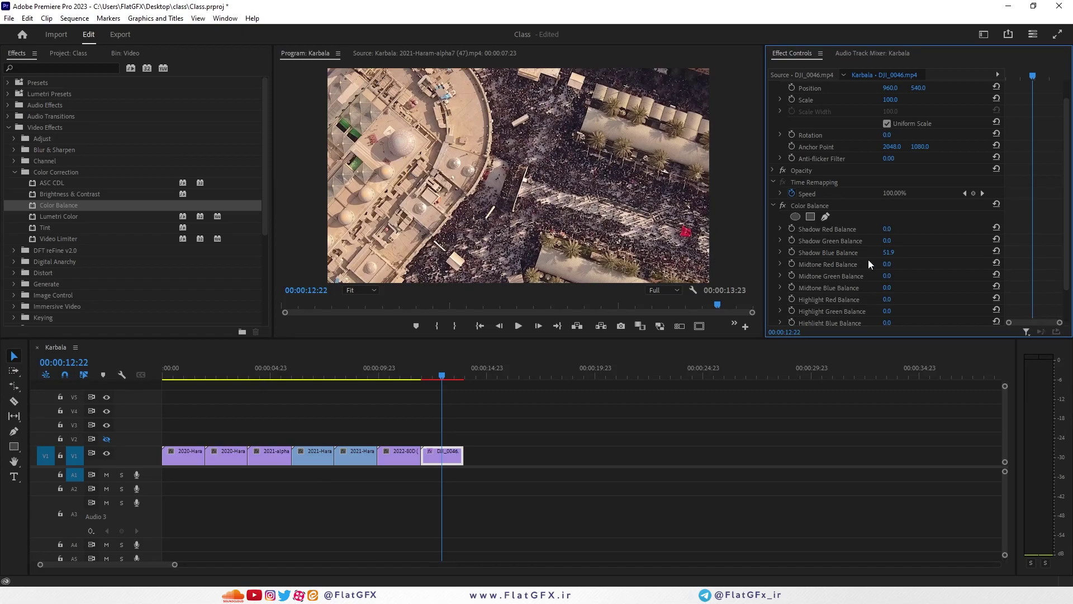
Examine the individual midtone and highlight parameters of the Color Balance effect
{"action": "left_click", "coordinate": [822, 269]}
{"action": "left_click", "coordinate": [839, 289]}
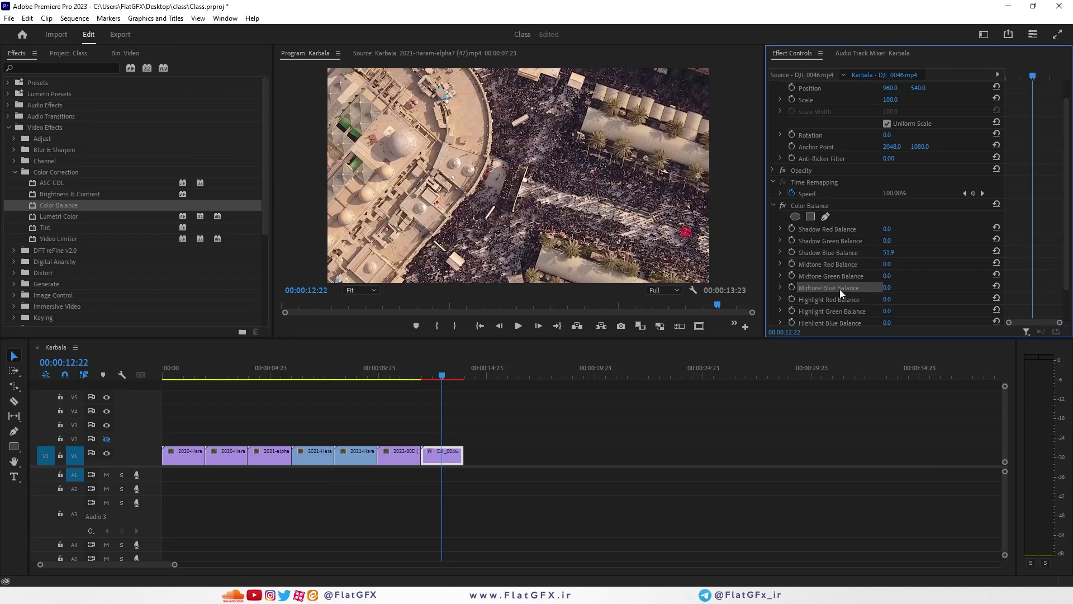
{"action": "left_click", "coordinate": [830, 275]}
{"action": "left_click", "coordinate": [841, 286]}
{"action": "left_click", "coordinate": [842, 297]}
{"action": "left_click", "coordinate": [826, 267]}
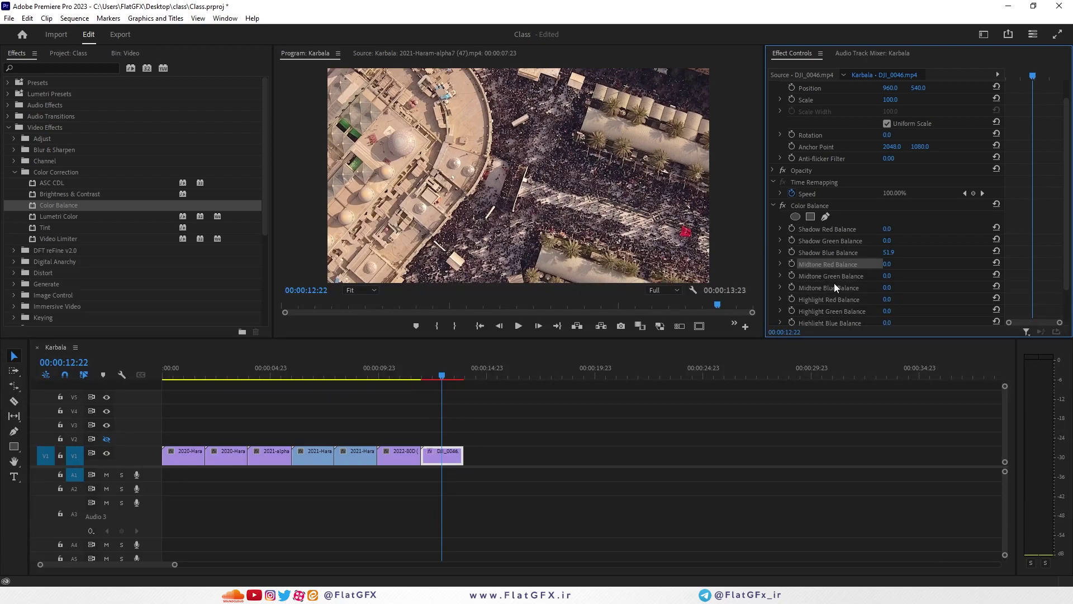
Go through the red, green and blue Color Balance parameters by tonal group: shadows, midtones and highlights
{"action": "left_click", "coordinate": [819, 230]}
{"action": "left_click", "coordinate": [817, 239], "text": "ctrl"}
{"action": "left_click", "coordinate": [814, 249], "text": "ctrl"}
{"action": "left_click", "coordinate": [810, 264]}
{"action": "left_click", "coordinate": [812, 275], "text": "ctrl"}
{"action": "left_click", "coordinate": [814, 288], "text": "ctrl"}
{"action": "scroll", "coordinate": [814, 287], "scroll_direction": "down", "scroll_amount": 1}
{"action": "scroll", "coordinate": [814, 278], "scroll_direction": "down", "scroll_amount": 1}
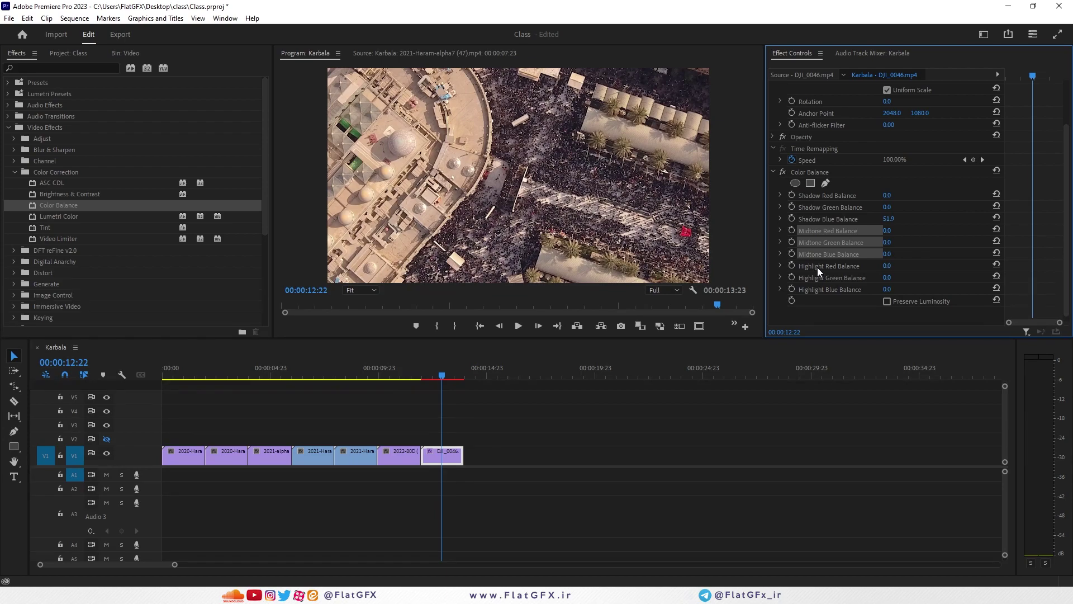
{"action": "left_click", "coordinate": [821, 268]}
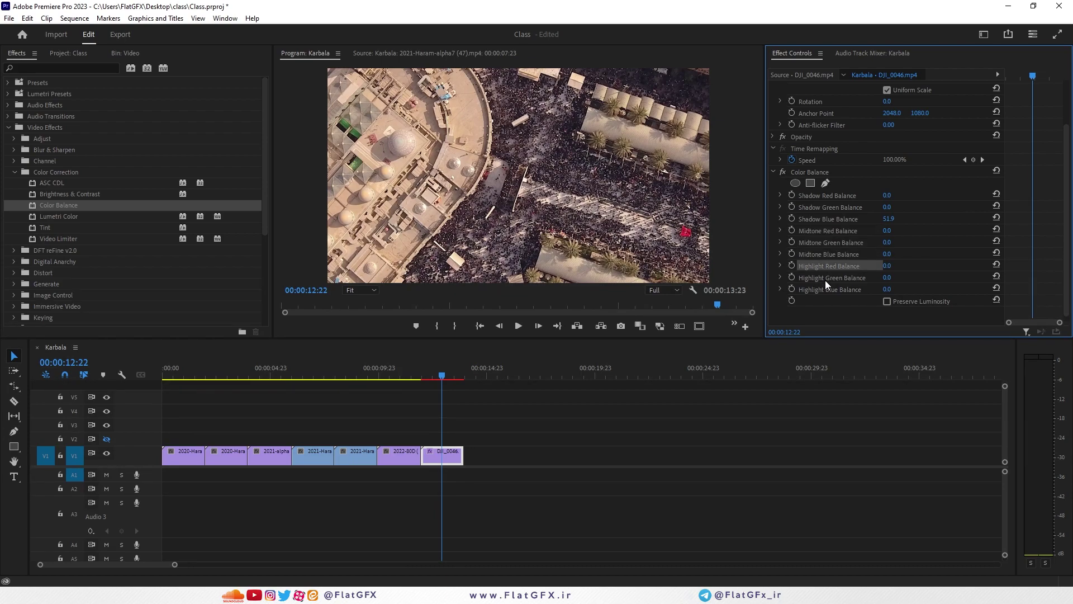
{"action": "left_click", "coordinate": [824, 277], "text": "ctrl"}
{"action": "left_click", "coordinate": [829, 289], "text": "ctrl"}
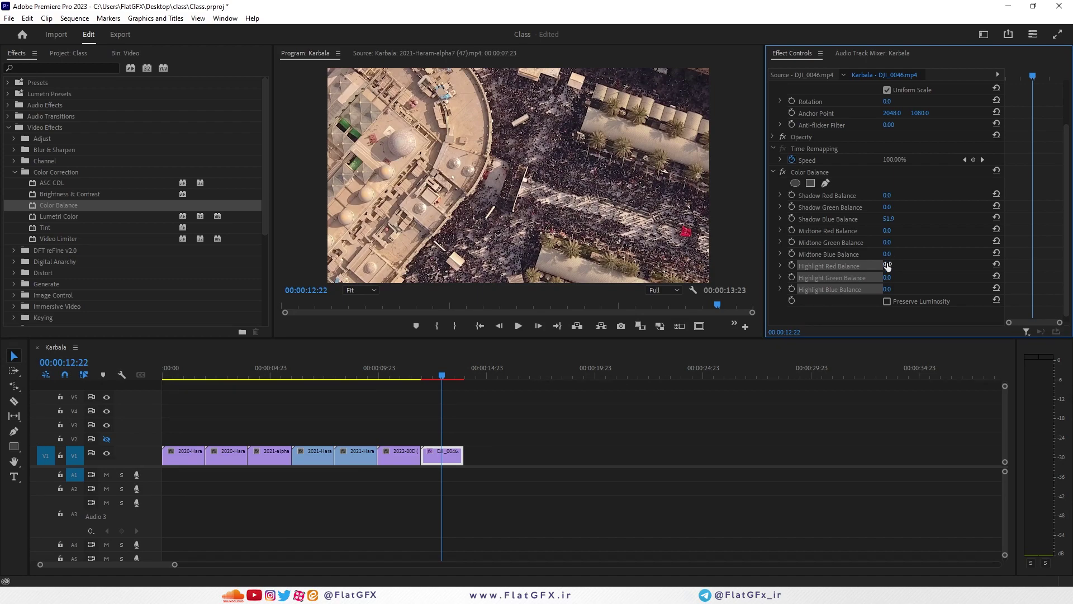
Adjust the aerial clip's Color Balance, setting Highlight Blue Balance to 10.8 and Shadow Blue Balance to 58.9
{"action": "left_click", "coordinate": [814, 230]}
{"action": "left_click", "coordinate": [818, 242], "text": "ctrl"}
{"action": "left_click", "coordinate": [820, 253], "text": "ctrl"}
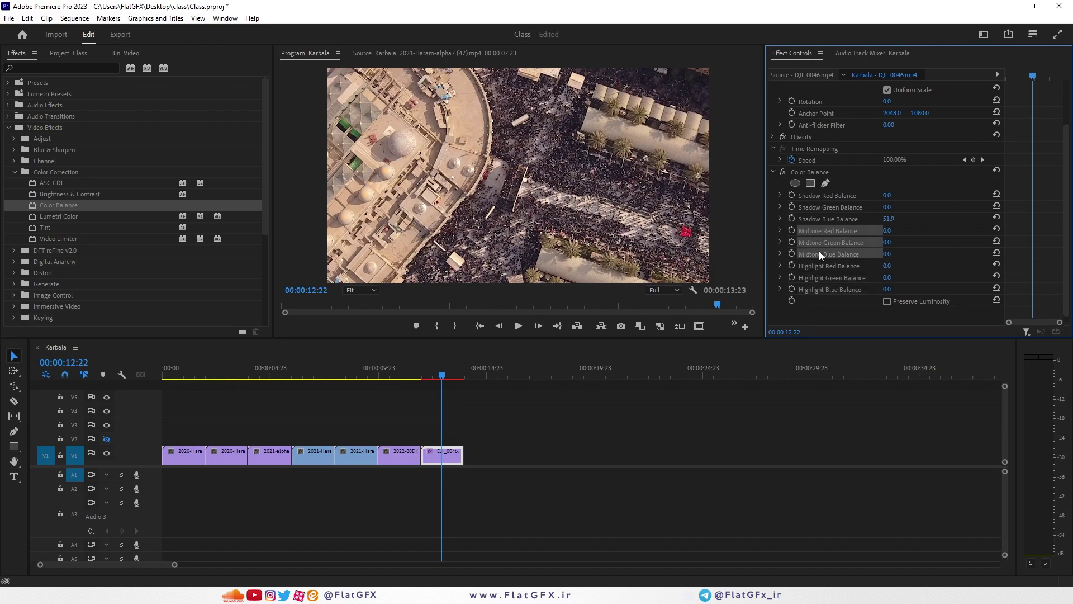
{"action": "left_click_drag", "start_coordinate": [887, 265], "coordinate": [889, 289]}
{"action": "left_click", "coordinate": [837, 289]}
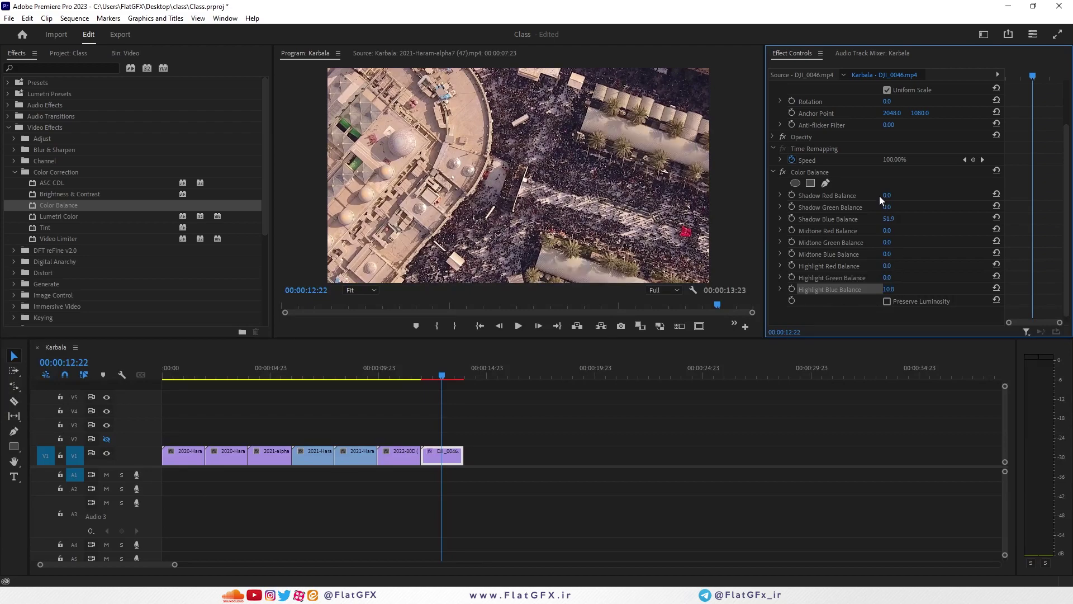
{"action": "left_click", "coordinate": [829, 218]}
{"action": "left_click_drag", "start_coordinate": [889, 218], "coordinate": [892, 218]}
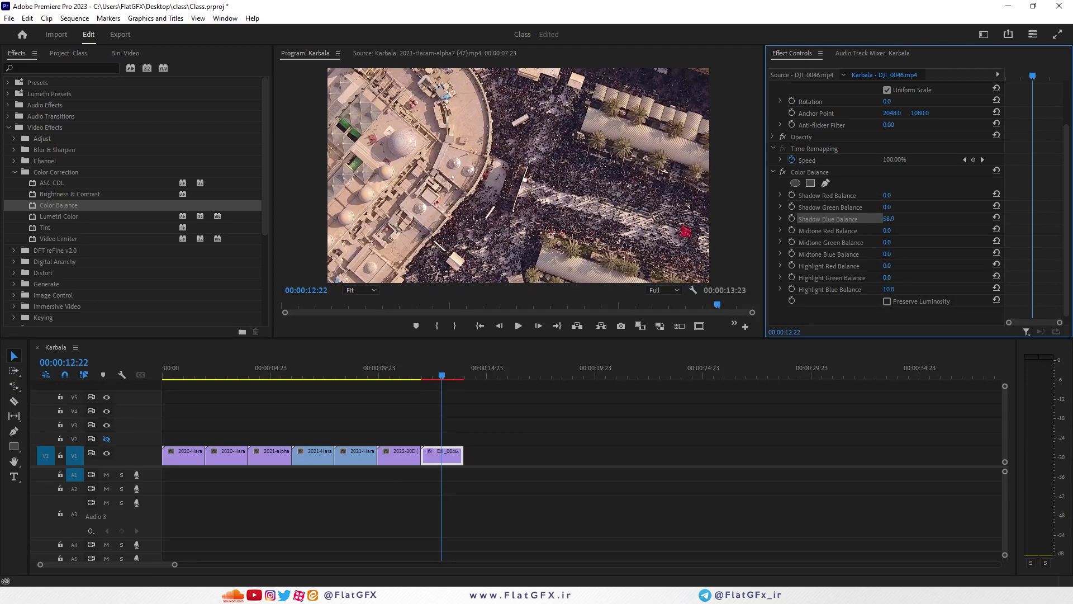
Compare the aerial clip with and without Color Balance, and remove the effect from the clip
{"action": "left_click", "coordinate": [783, 171]}
{"action": "left_click", "coordinate": [783, 171]}
{"action": "left_click", "coordinate": [800, 171]}
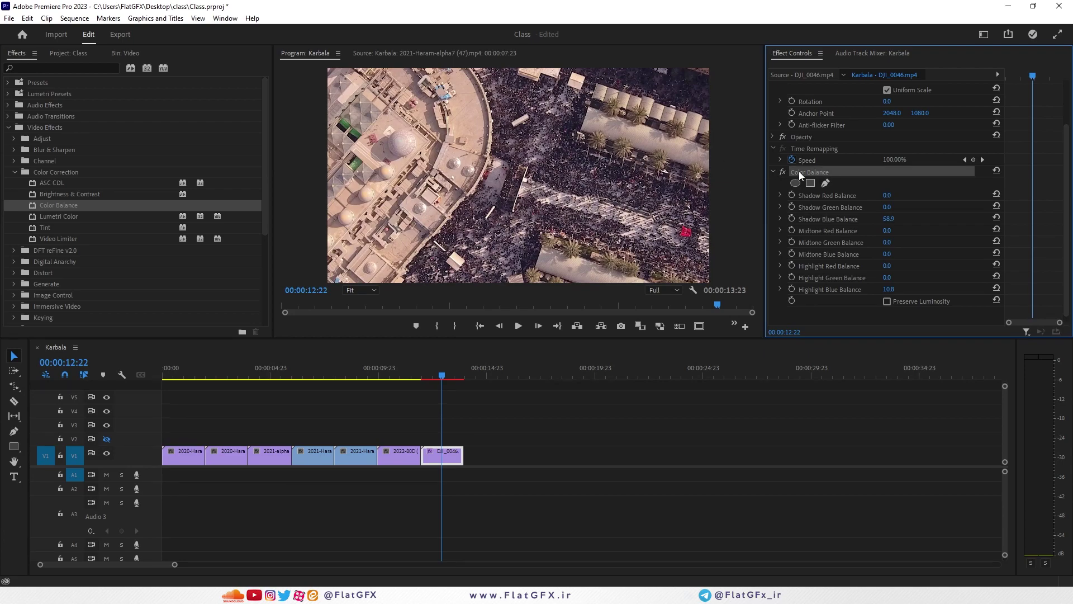
{"action": "key", "text": "Delete"}
Try Video Limiter on the aerial clip and check the accelerated effects filter against the Color Correction effects
{"action": "left_click", "coordinate": [70, 218]}
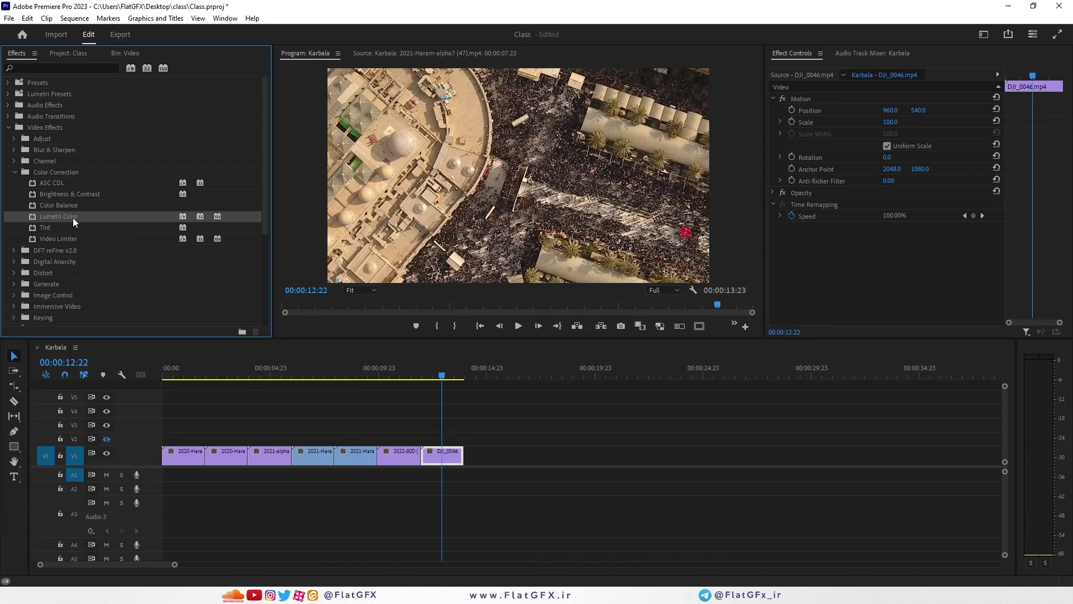
{"action": "left_click_drag", "start_coordinate": [68, 217], "coordinate": [79, 218]}
{"action": "left_click", "coordinate": [132, 68]}
{"action": "left_click", "coordinate": [132, 70]}
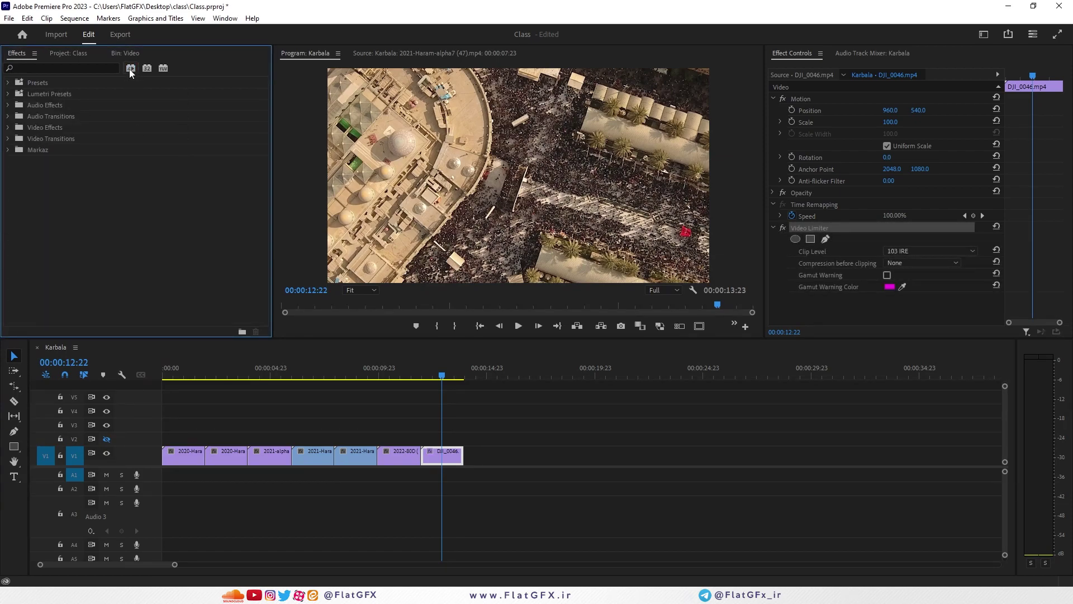
{"action": "left_click", "coordinate": [12, 127]}
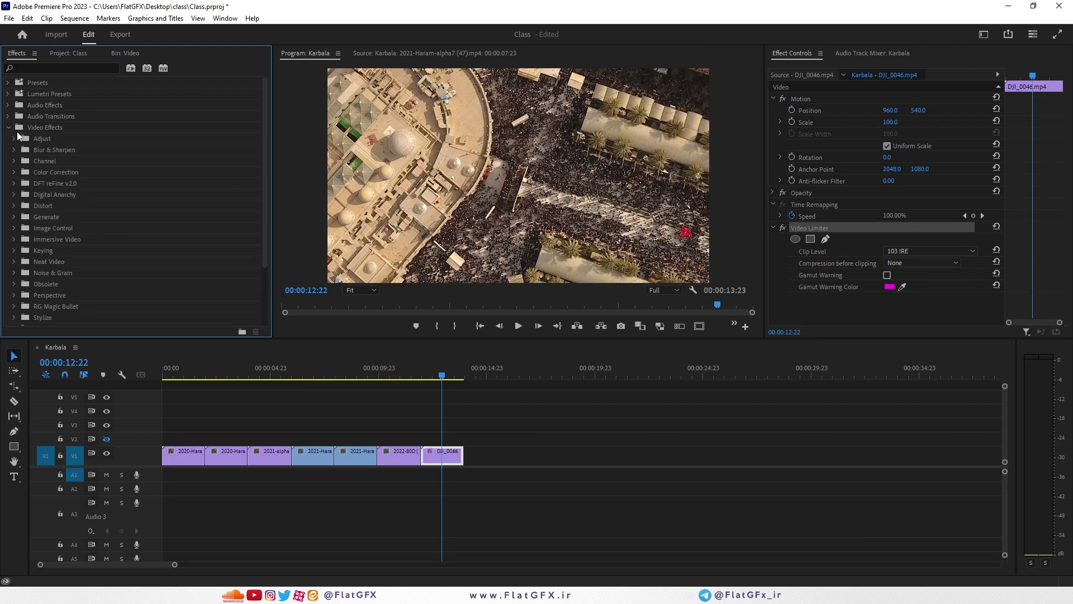
{"action": "left_click", "coordinate": [14, 171]}
{"action": "left_click", "coordinate": [56, 172]}
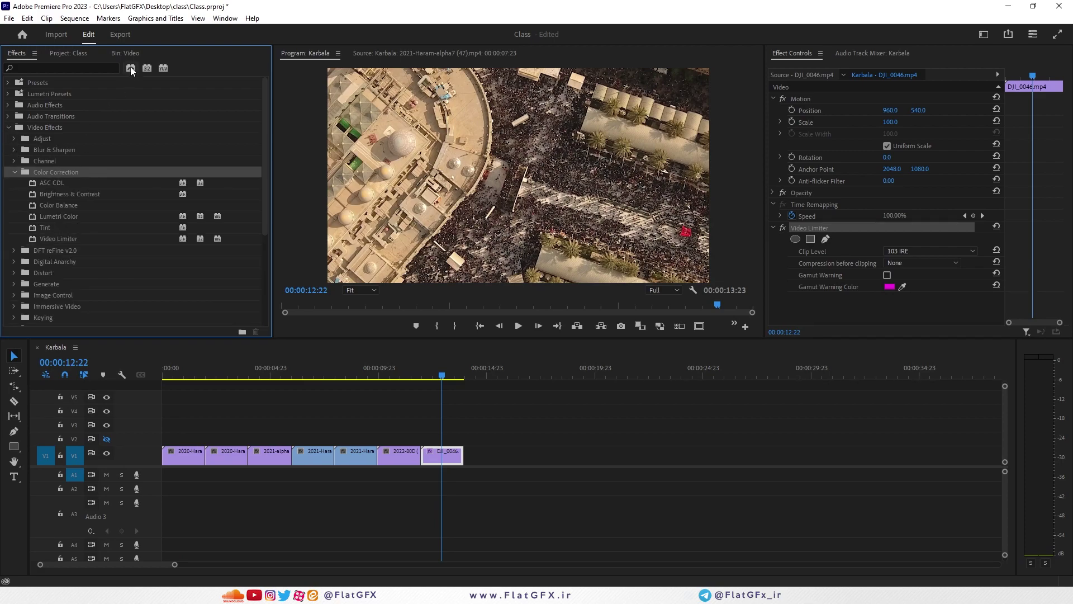
{"action": "left_click", "coordinate": [167, 182]}
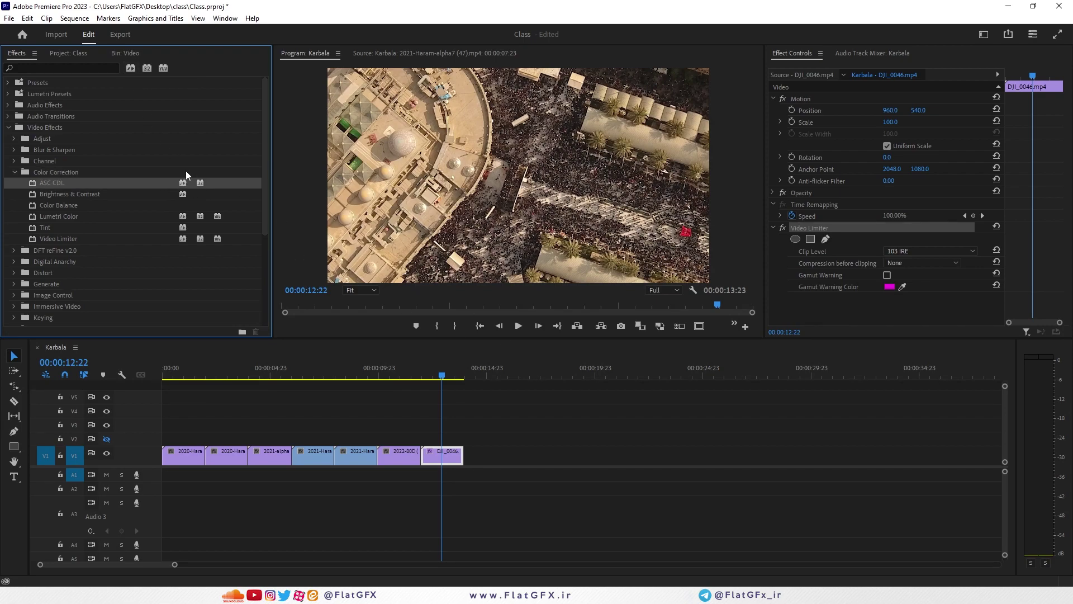
Try Color Balance on the aerial clip, and remove both Video Limiter and Color Balance from it
{"action": "left_click_drag", "start_coordinate": [68, 208], "coordinate": [442, 454]}
{"action": "left_click", "coordinate": [792, 226]}
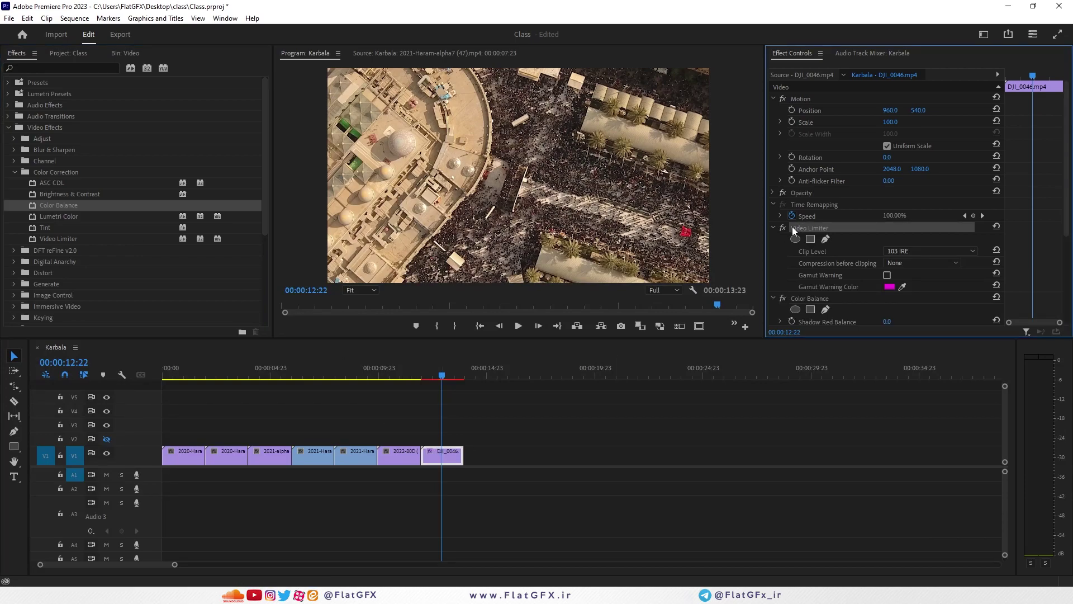
{"action": "left_click", "coordinate": [819, 230]}
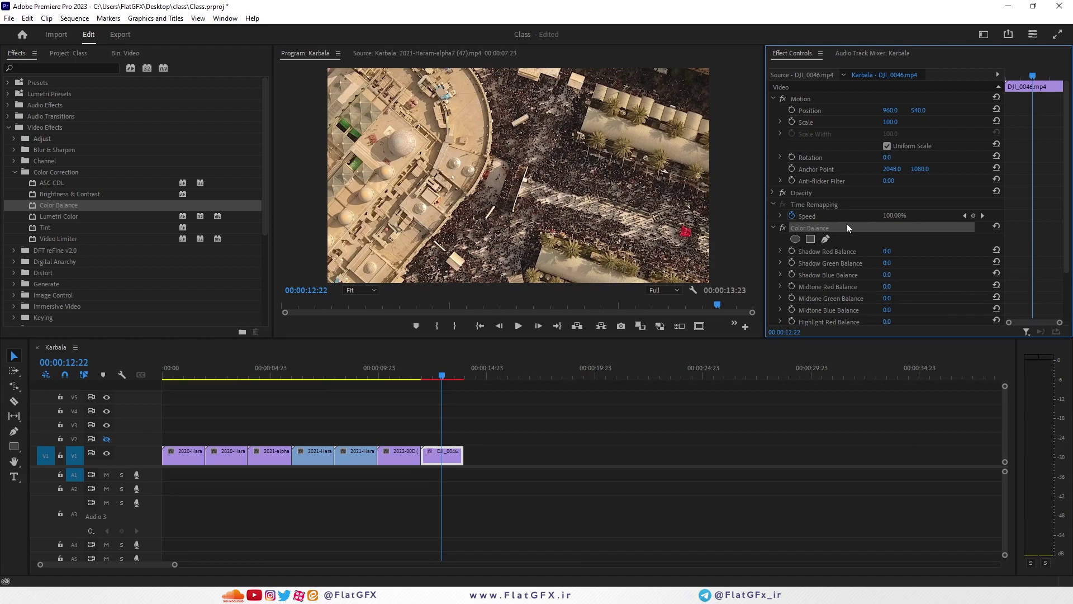
{"action": "key", "text": "Delete"}
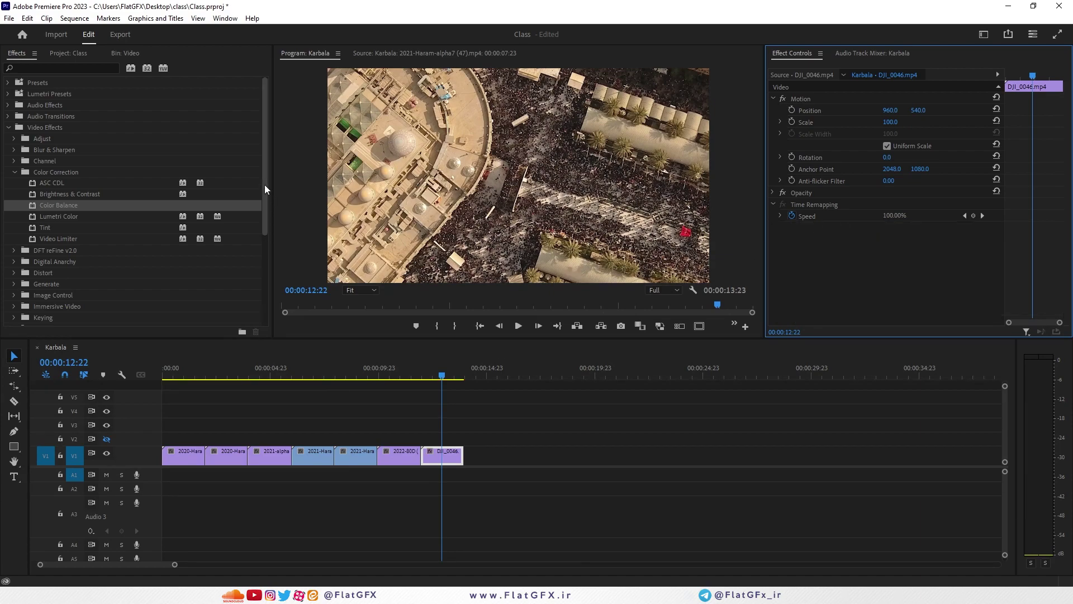
Check the 32-bit color effects filter and the video transition categories, and reopen the Color Correction video effects
{"action": "left_click", "coordinate": [146, 68]}
{"action": "left_click", "coordinate": [146, 68]}
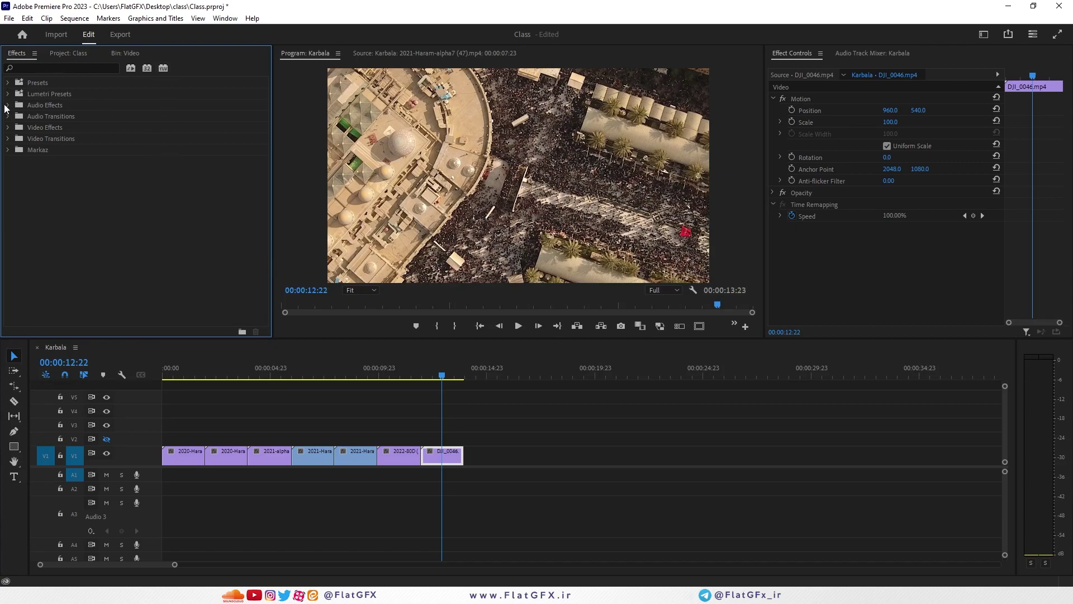
{"action": "left_click", "coordinate": [8, 139]}
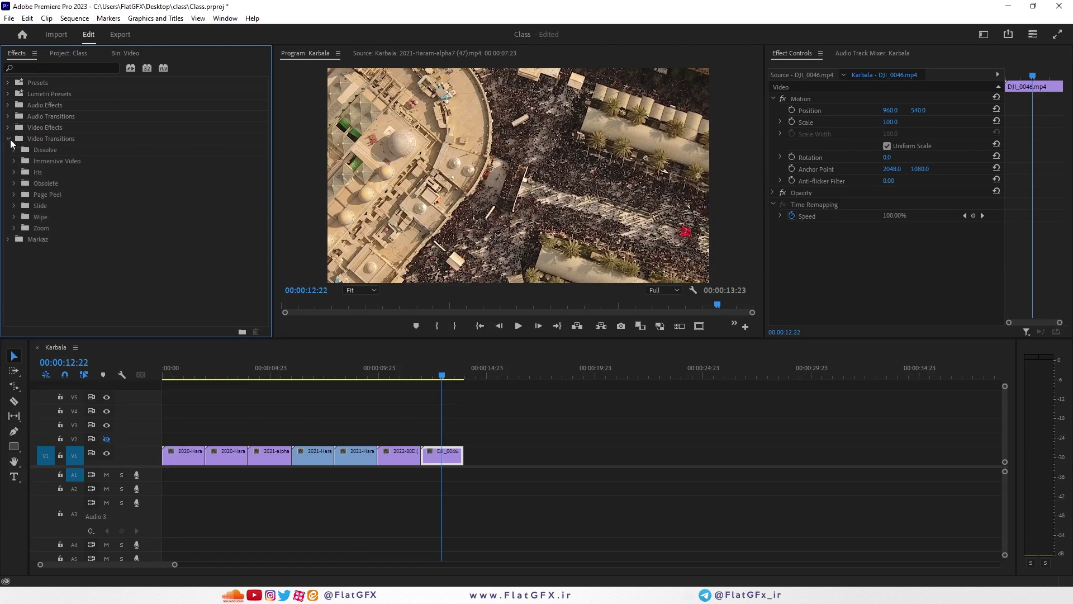
{"action": "left_click", "coordinate": [8, 139]}
{"action": "left_click", "coordinate": [8, 128]}
{"action": "left_click", "coordinate": [14, 172]}
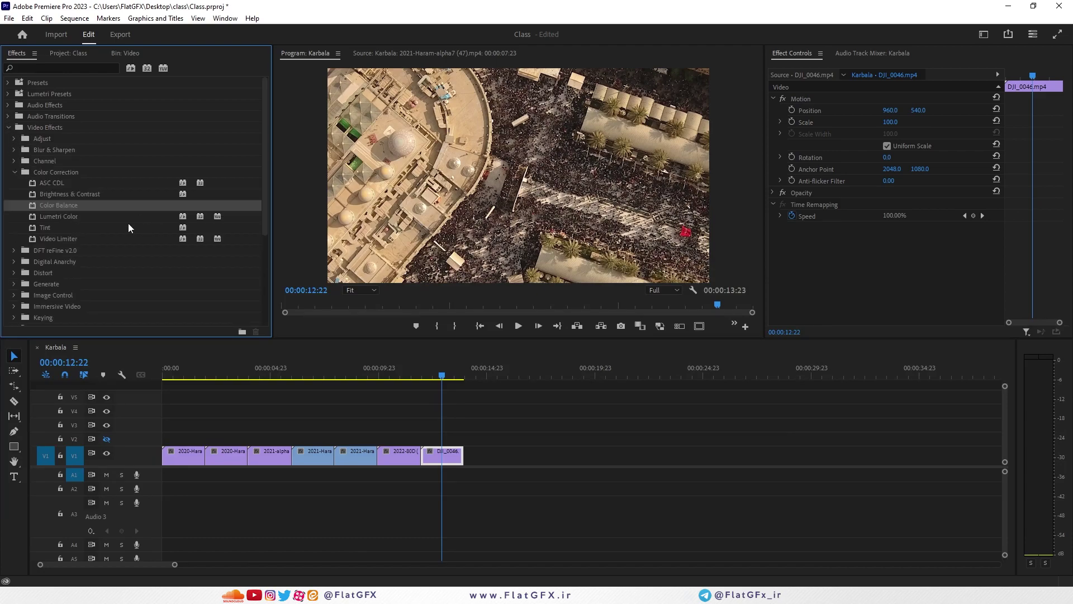
Try Lumetri Color on the aerial clip and remove the effect
{"action": "left_click_drag", "start_coordinate": [54, 215], "coordinate": [445, 458]}
{"action": "left_click", "coordinate": [833, 225]}
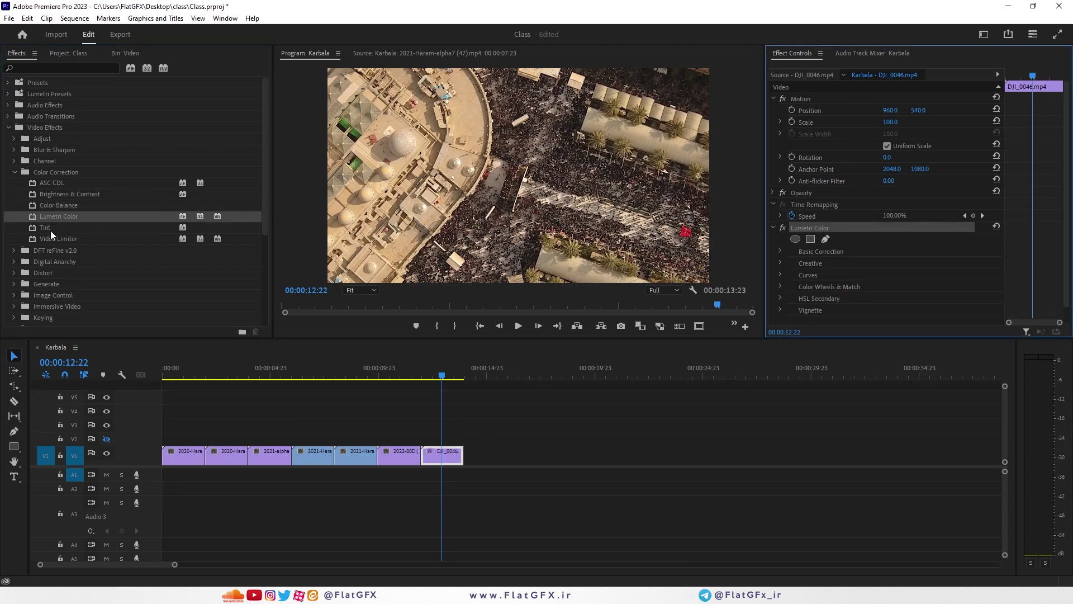
{"action": "key", "text": "Delete"}
Apply Tint to the aerial clip and set Map Black To to a deep blue
{"action": "left_click_drag", "start_coordinate": [44, 229], "coordinate": [445, 458]}
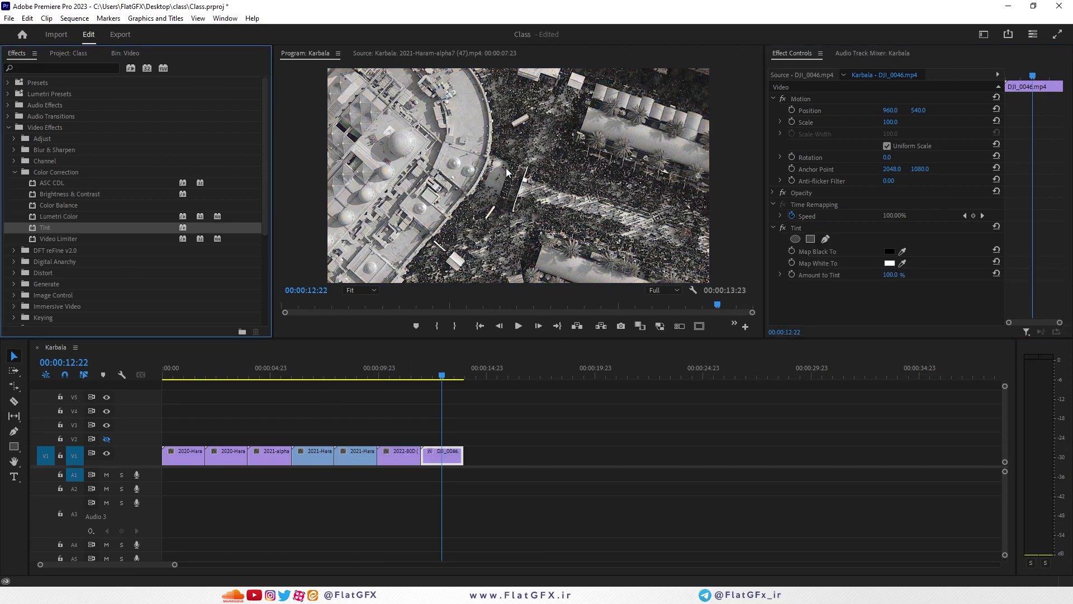
{"action": "left_click", "coordinate": [823, 251]}
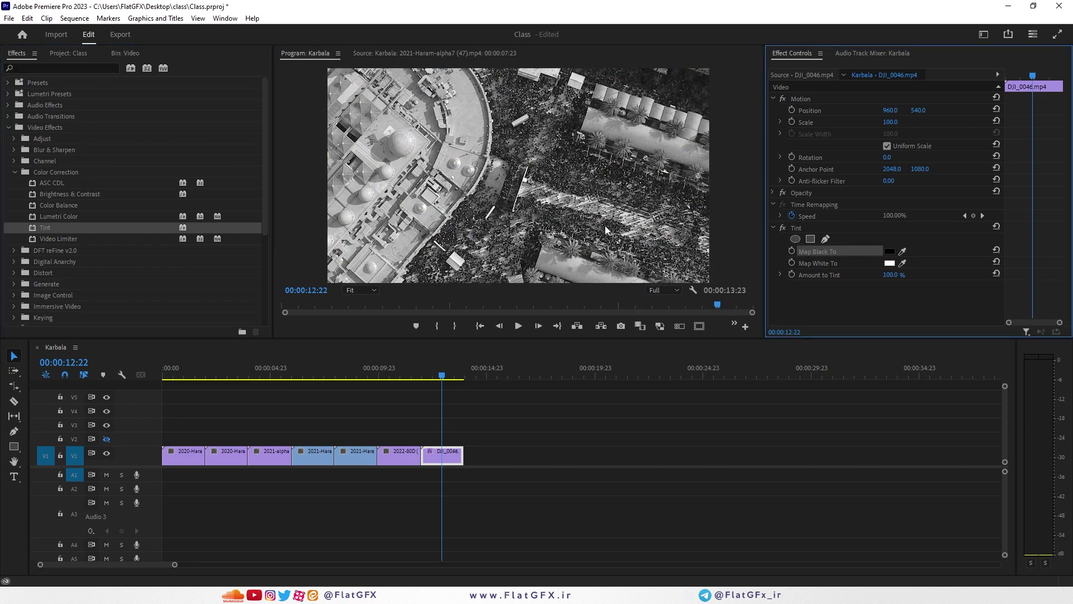
{"action": "left_click", "coordinate": [889, 251]}
{"action": "left_click", "coordinate": [556, 317]}
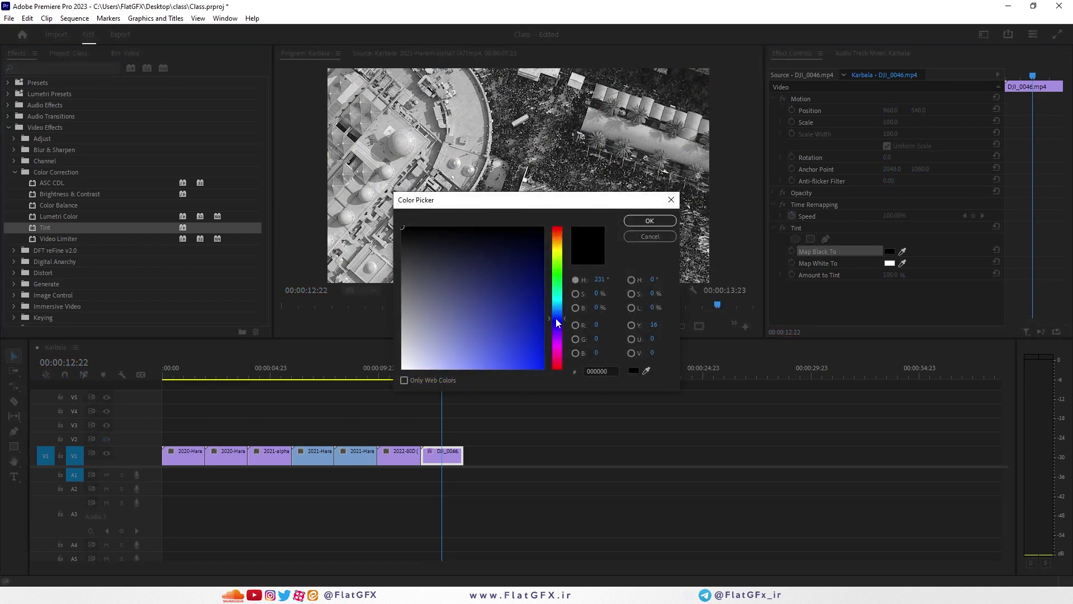
{"action": "left_click", "coordinate": [534, 309]}
{"action": "left_click", "coordinate": [650, 220]}
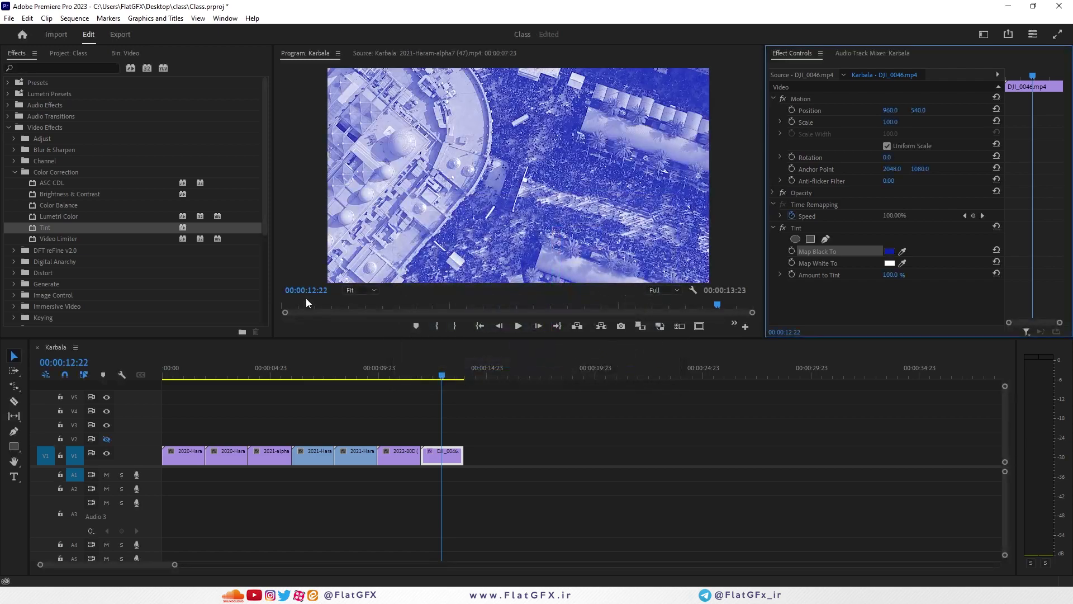
Set the Tint effect's Map White To to a bright green and Amount to Tint to 47%
{"action": "left_click", "coordinate": [889, 264]}
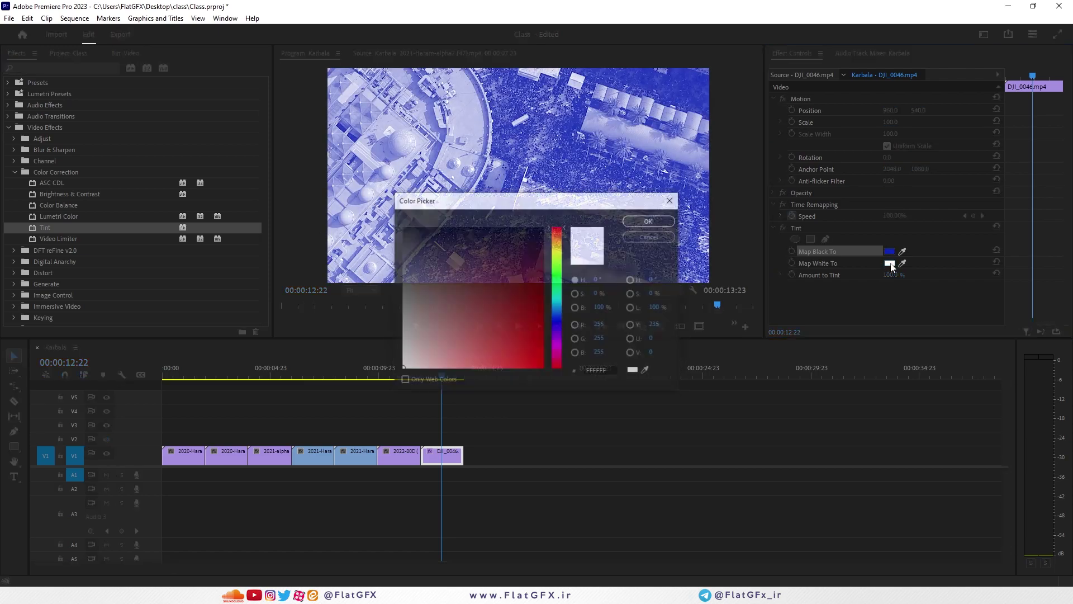
{"action": "left_click", "coordinate": [553, 263]}
{"action": "left_click", "coordinate": [527, 340]}
{"action": "left_click", "coordinate": [640, 222]}
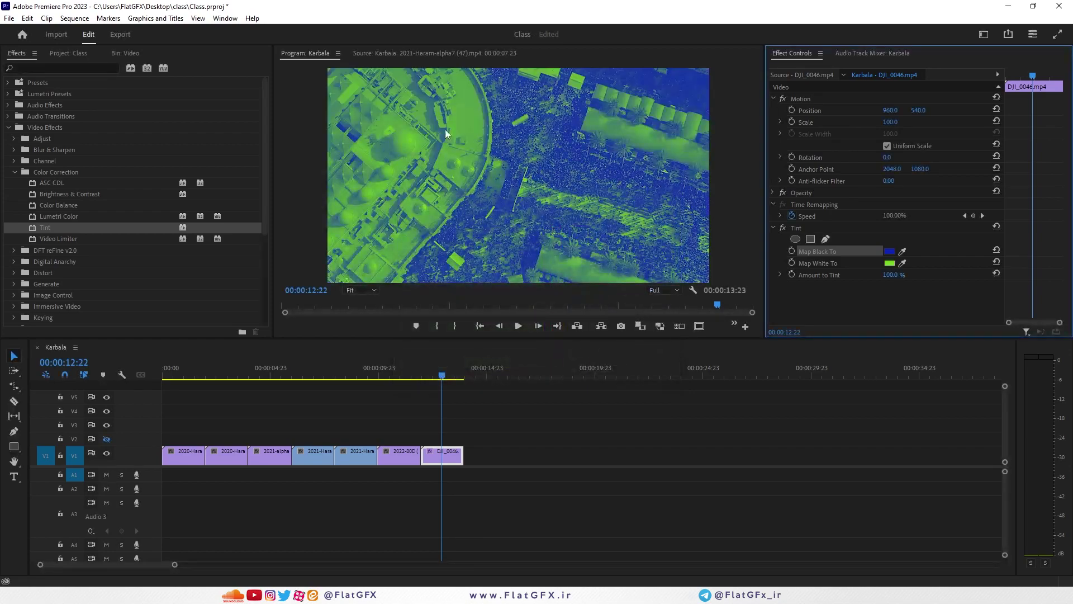
{"action": "left_click", "coordinate": [821, 263]}
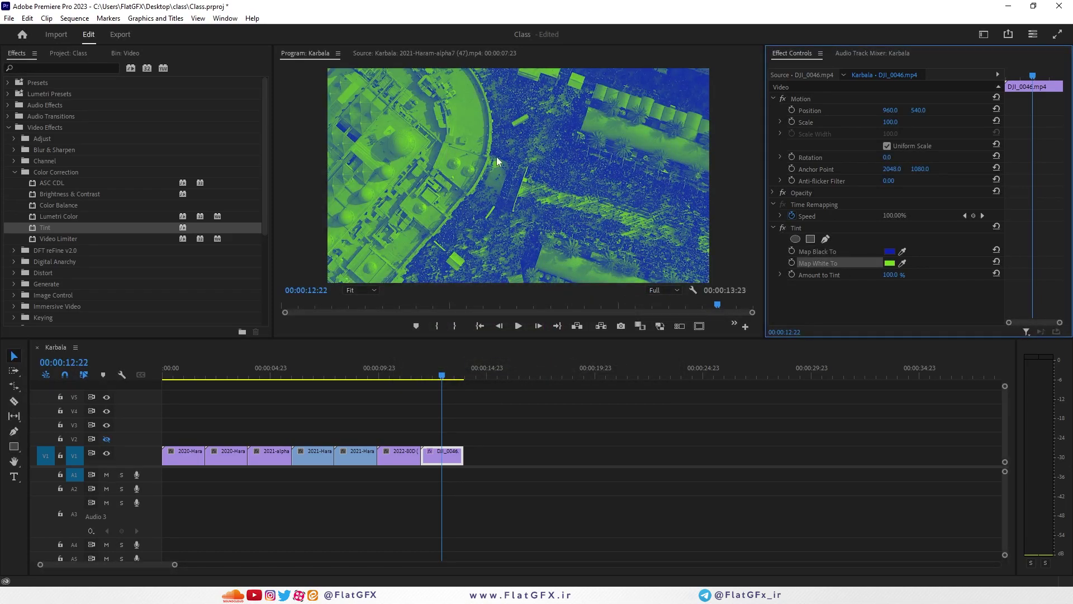
{"action": "mouse_move", "coordinate": [892, 275]}
{"action": "left_mouse_down"}
{"action": "mouse_move", "coordinate": [851, 275]}
{"action": "mouse_move", "coordinate": [876, 280]}
{"action": "left_mouse_up"}
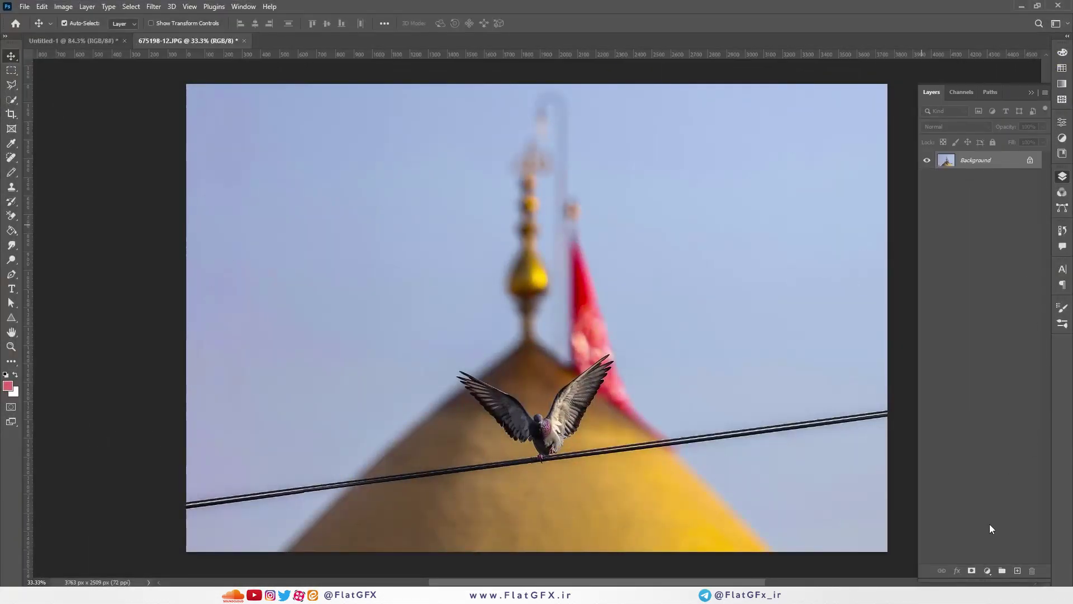
Switch to Photoshop and add a Gradient Map adjustment layer above the dome-and-pigeon photo
{"action": "left_click", "coordinate": [988, 571]}
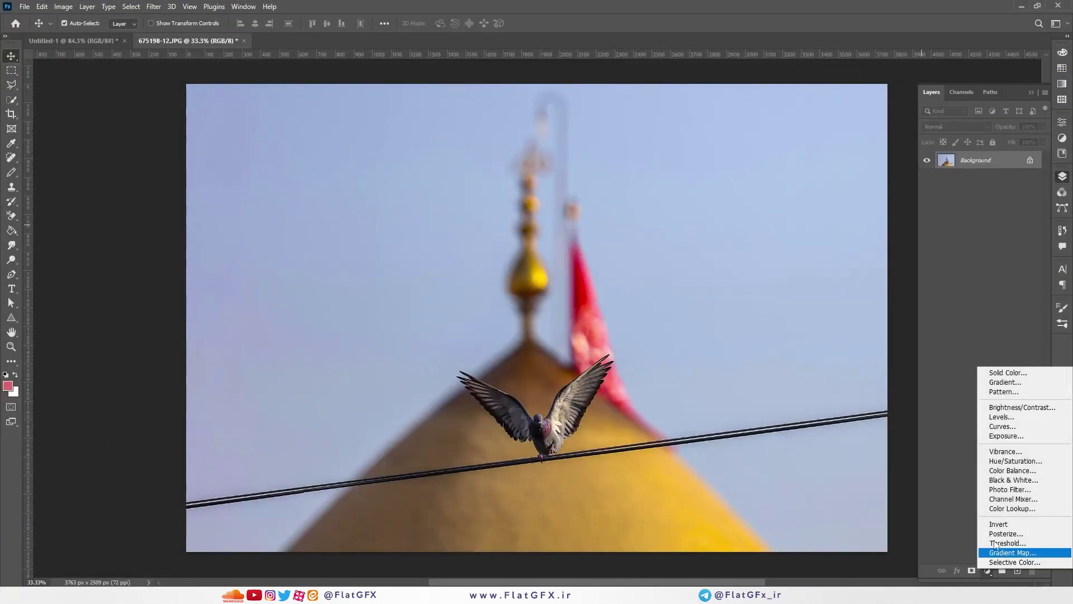
{"action": "left_click", "coordinate": [1013, 552]}
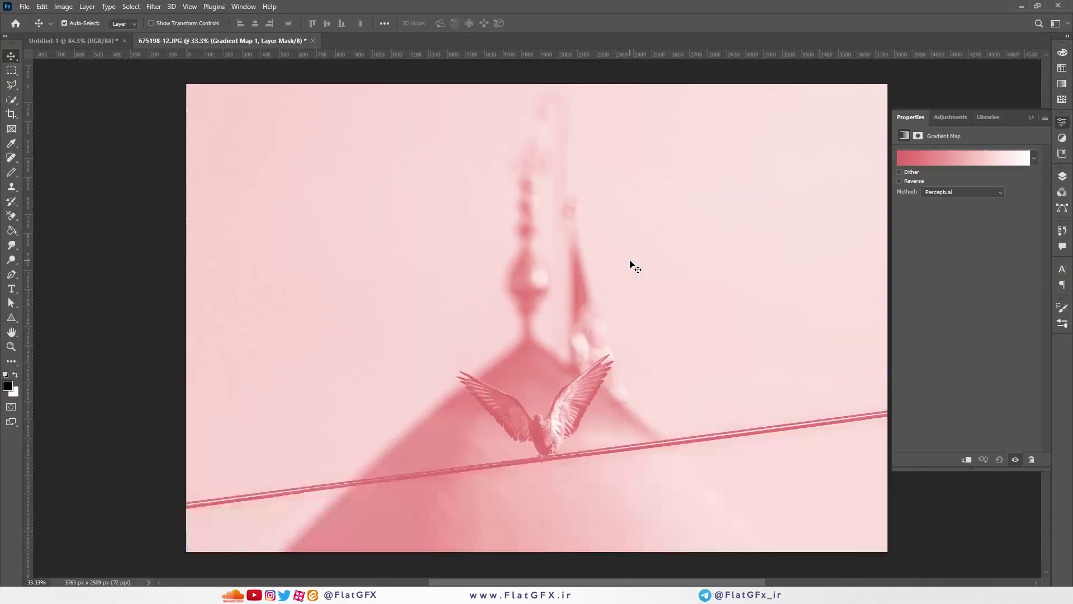
Try presets from the Blues group, including Blue_02, as the Gradient Map's gradient, and discard the change
{"action": "left_click", "coordinate": [976, 160]}
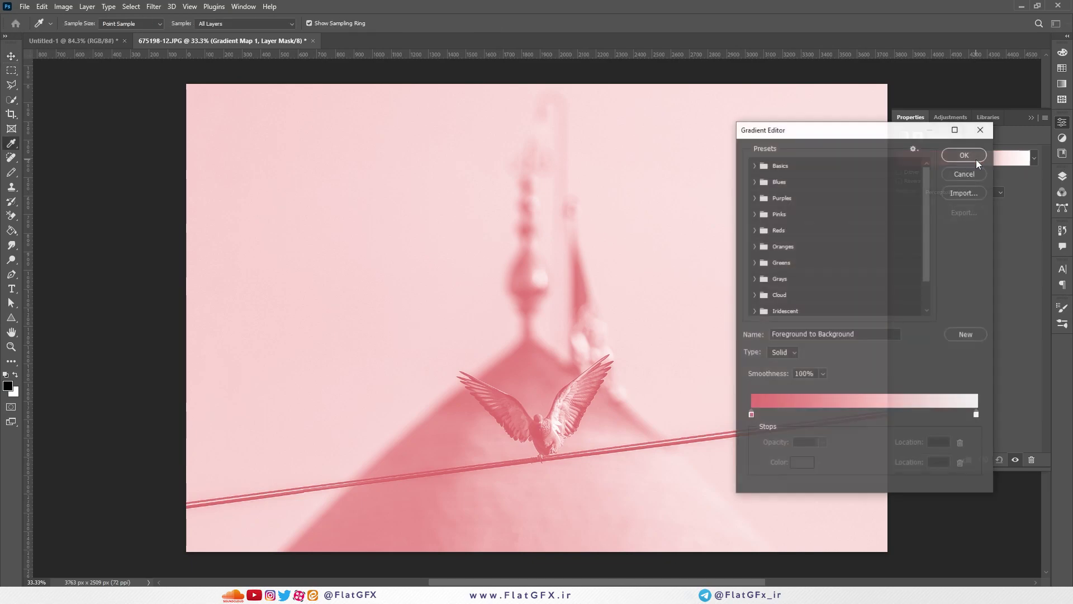
{"action": "double_click", "coordinate": [765, 184]}
{"action": "left_click", "coordinate": [754, 181]}
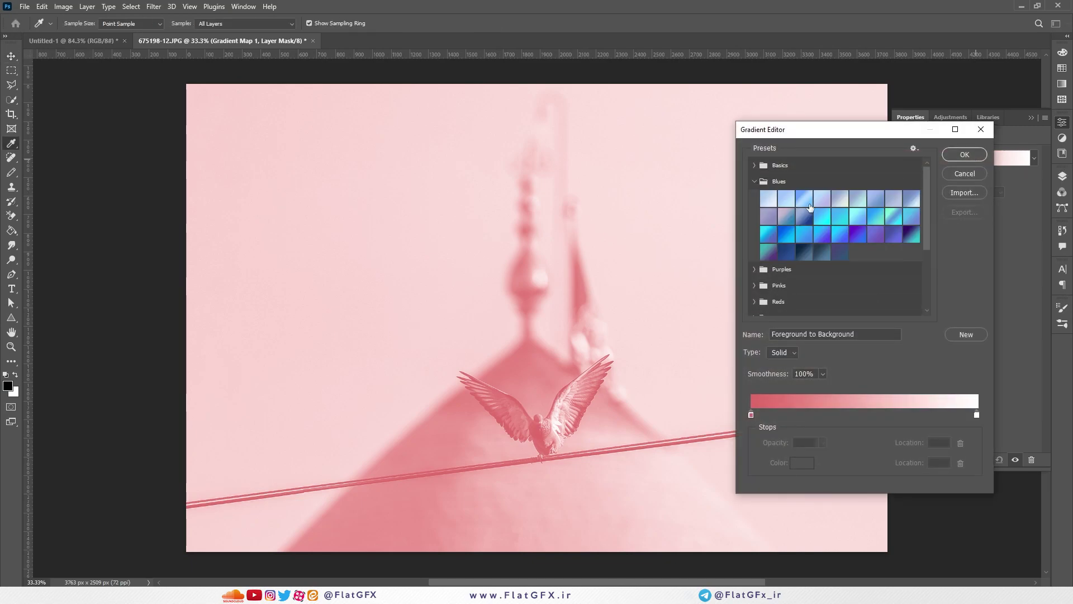
{"action": "left_click", "coordinate": [804, 217]}
{"action": "left_click", "coordinate": [769, 198]}
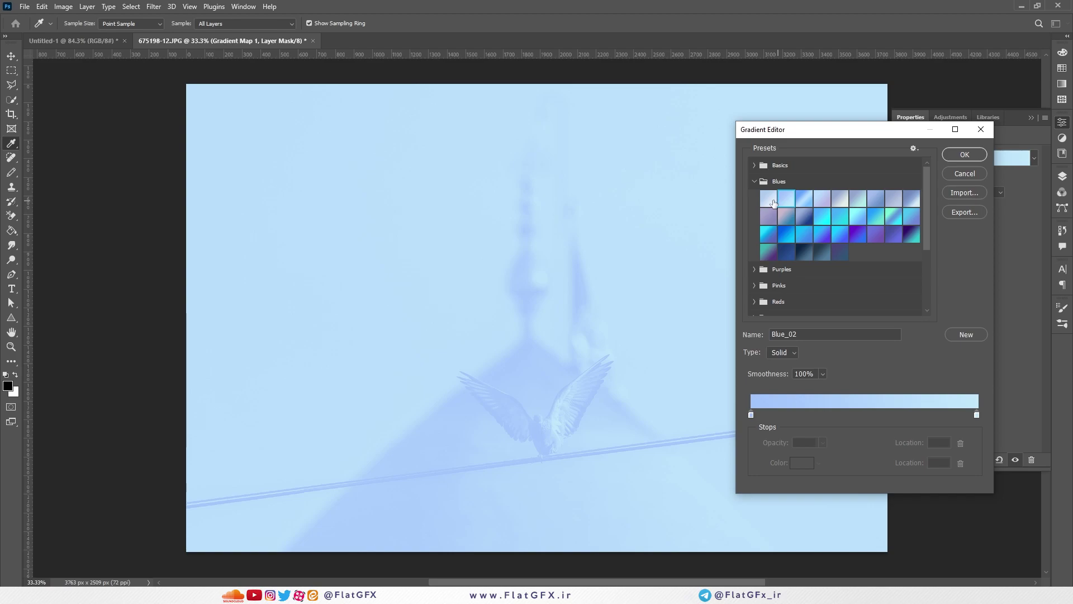
{"action": "left_click", "coordinate": [754, 181]}
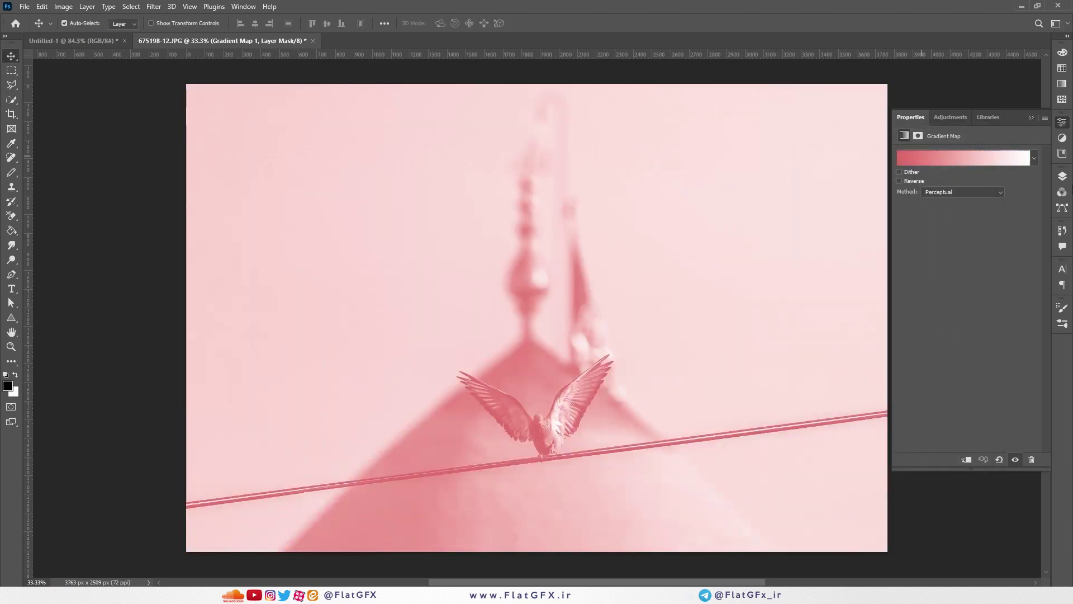
Hide the Gradient Map layer above the photo
{"action": "left_click", "coordinate": [1062, 176]}
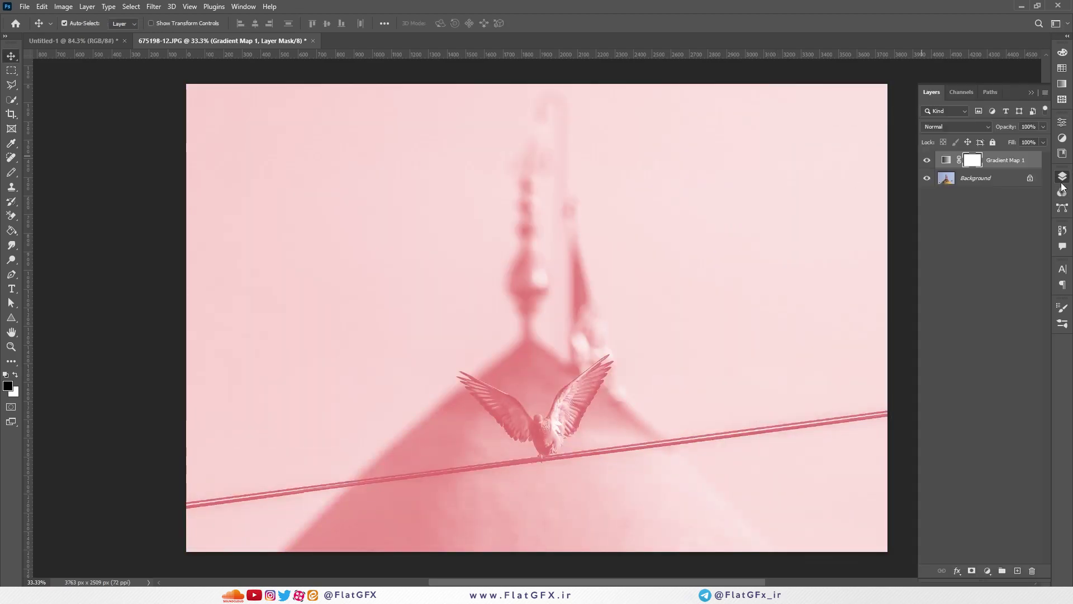
{"action": "left_click", "coordinate": [928, 161]}
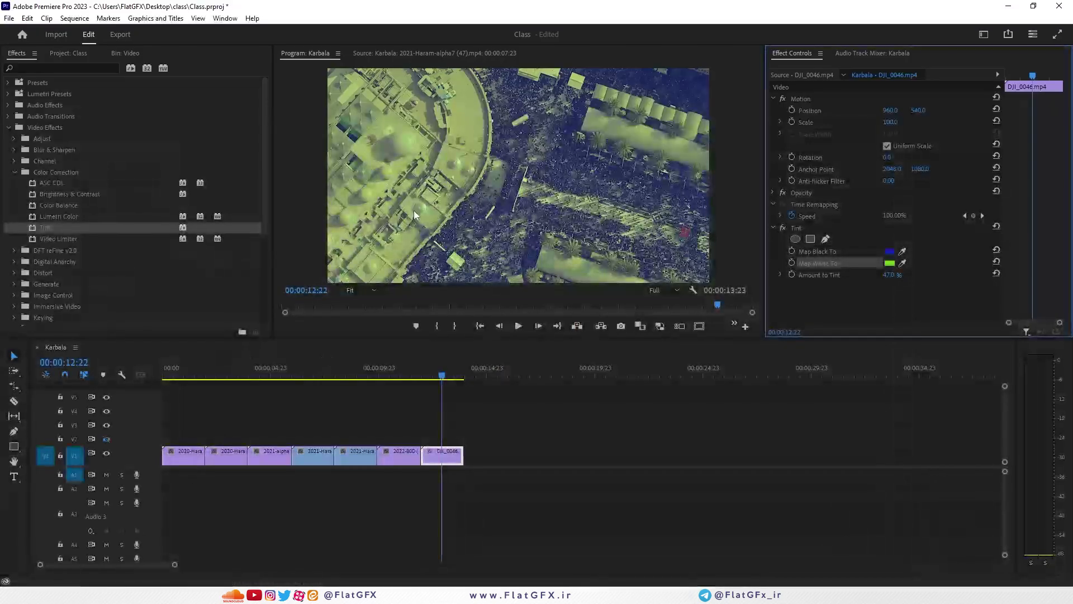
Switch back to Premiere Pro, preview the tinted frame enlarged, and remove Tint from the aerial clip
{"action": "left_click", "coordinate": [806, 227]}
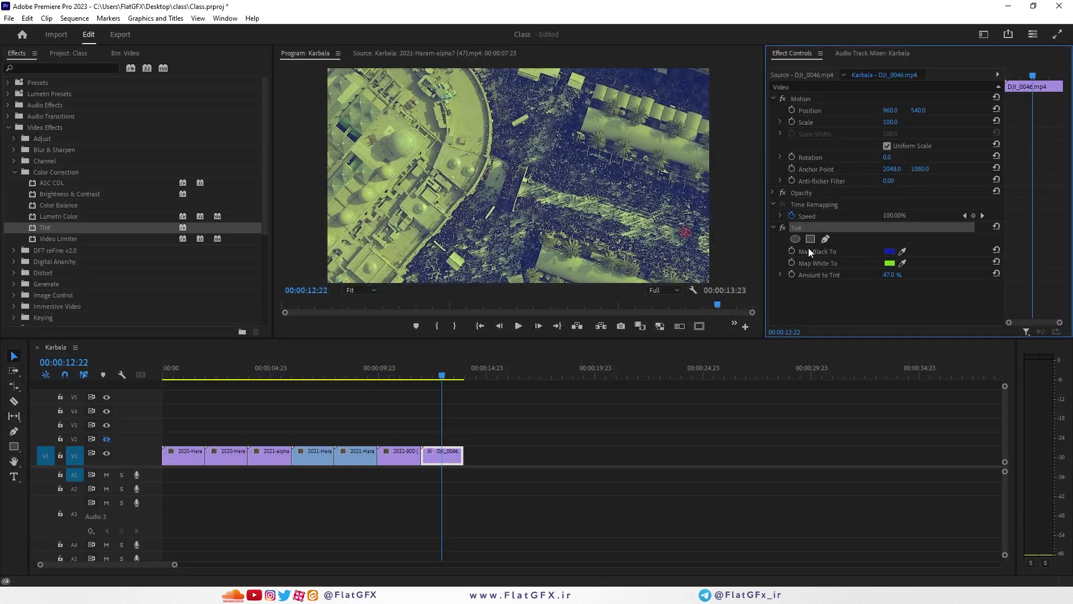
{"action": "key", "text": "grave"}
{"action": "key", "text": "grave"}
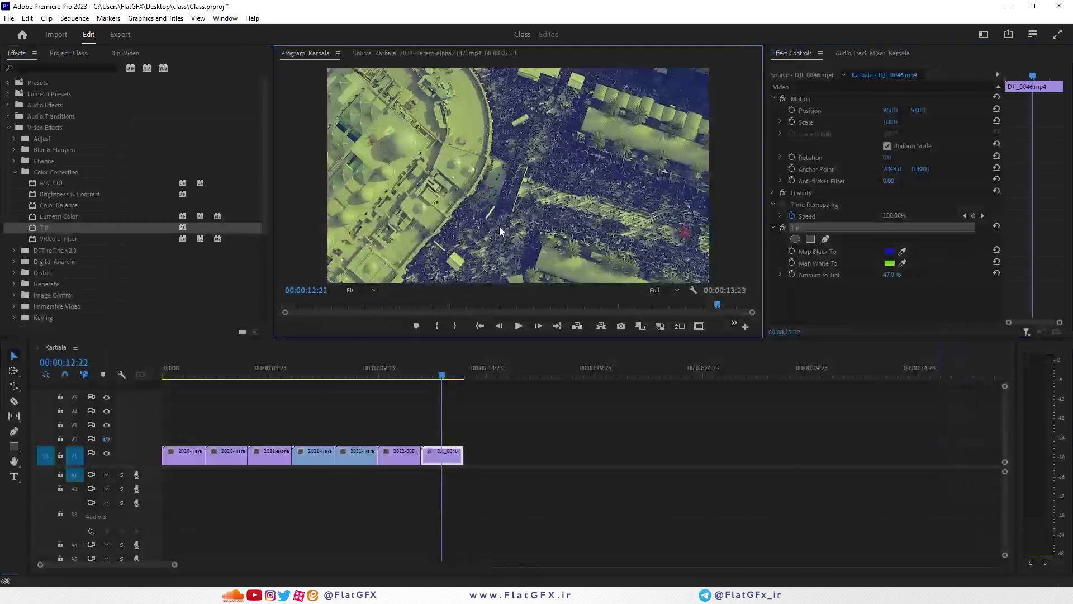
{"action": "left_click", "coordinate": [799, 227]}
{"action": "key", "text": "Delete"}
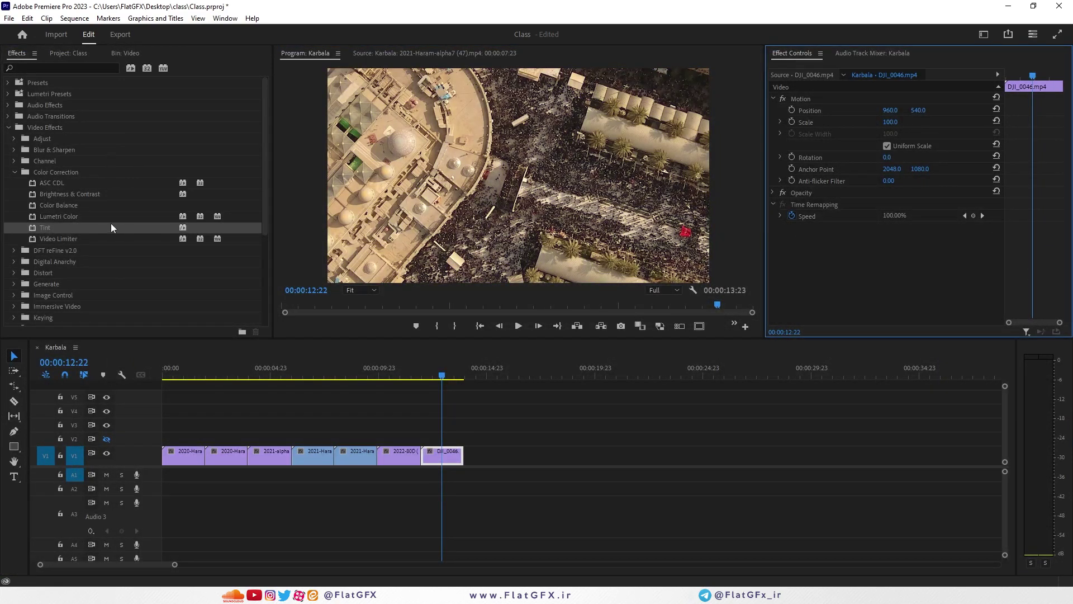
Highlight Video Limiter in Color Correction, collapse that group, and select the DFT reFine v2.0 and Digital Anarchy groups
{"action": "left_click", "coordinate": [58, 235]}
{"action": "left_click", "coordinate": [61, 228]}
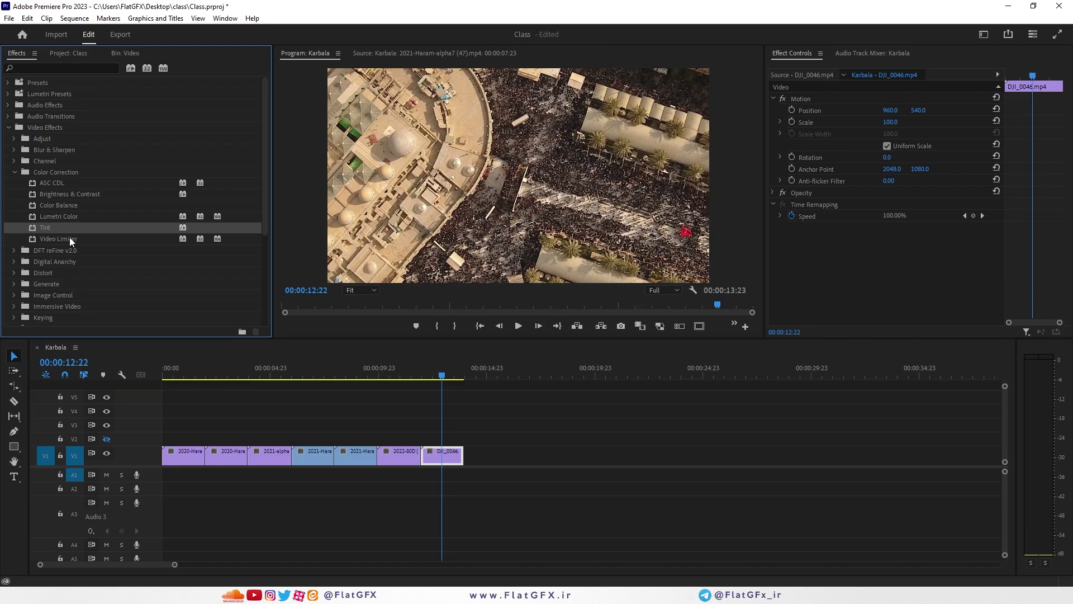
{"action": "left_click", "coordinate": [69, 237]}
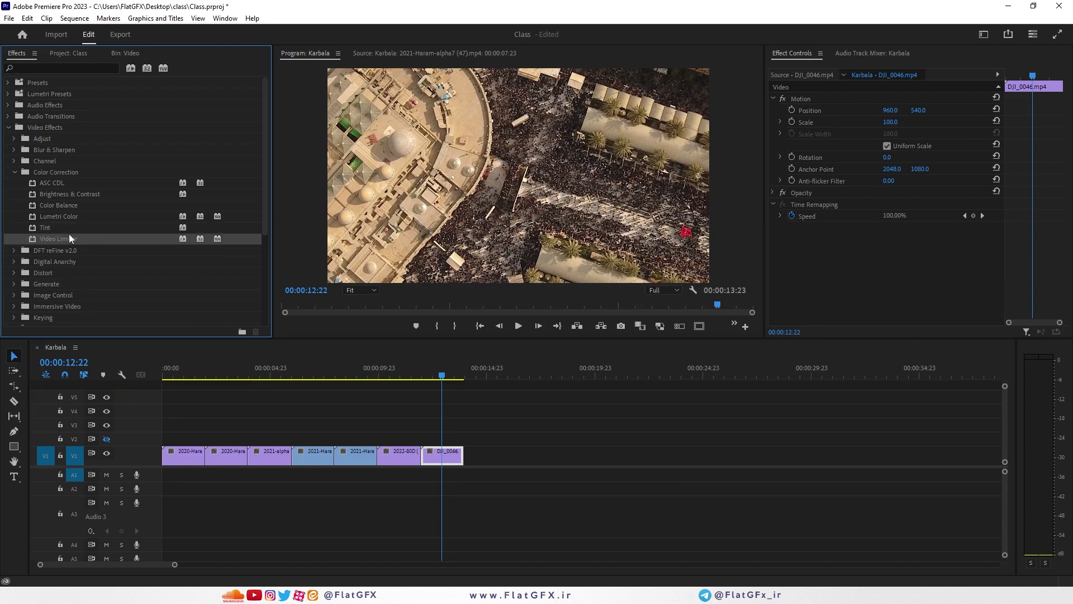
{"action": "left_click", "coordinate": [16, 172]}
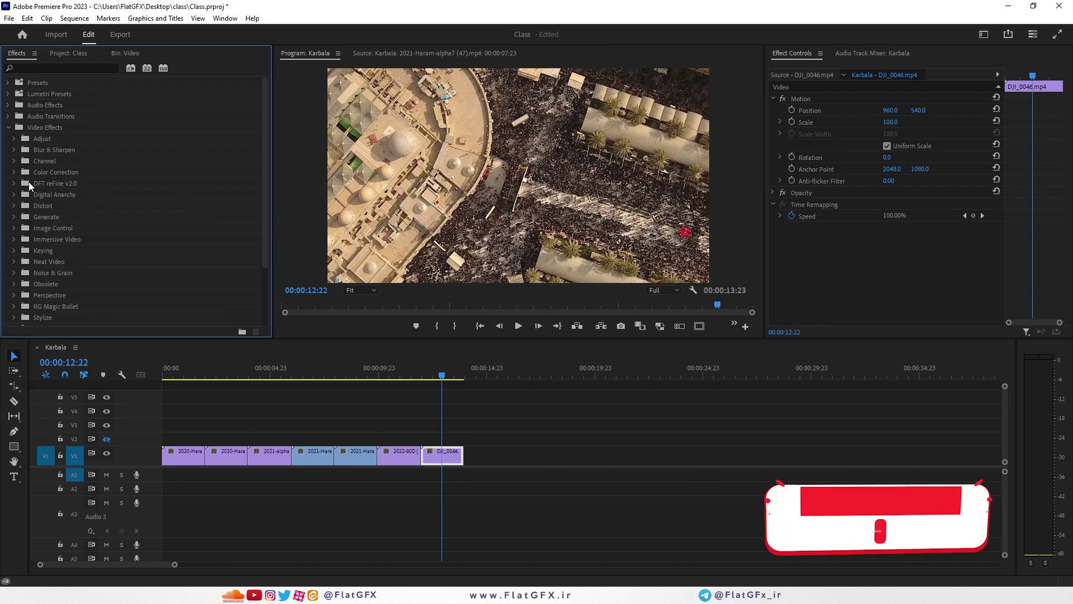
{"action": "left_click", "coordinate": [32, 182]}
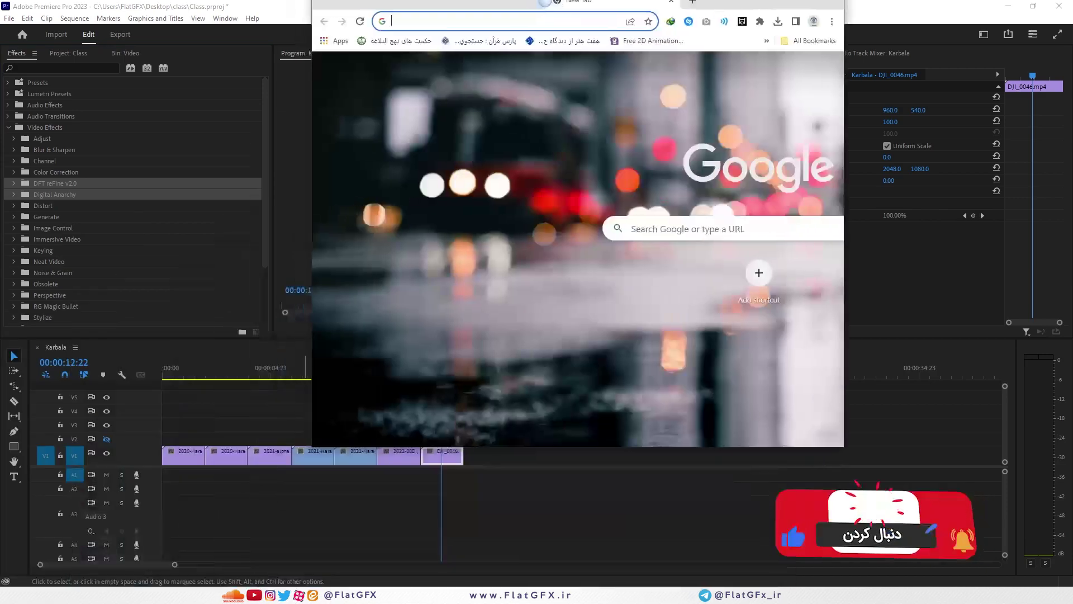
Switch to Chrome and search Google for "دانلود پلاگین نویزگیری فیلم پریمیر"
{"action": "double_click", "coordinate": [564, 5]}
{"action": "type", "text": "دا"}
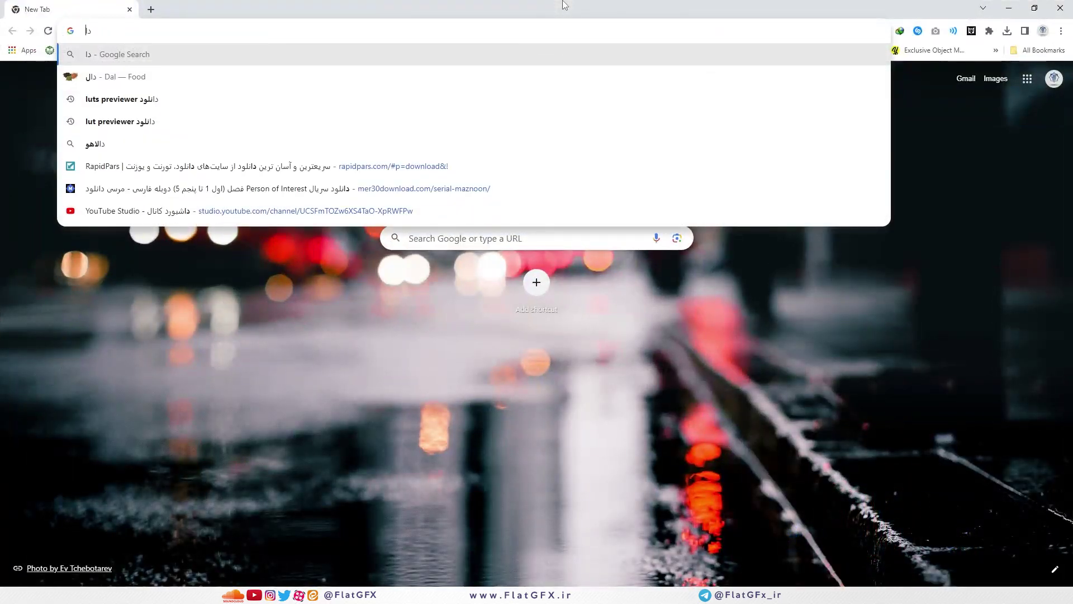
{"action": "type", "text": "نلود پلاگی"}
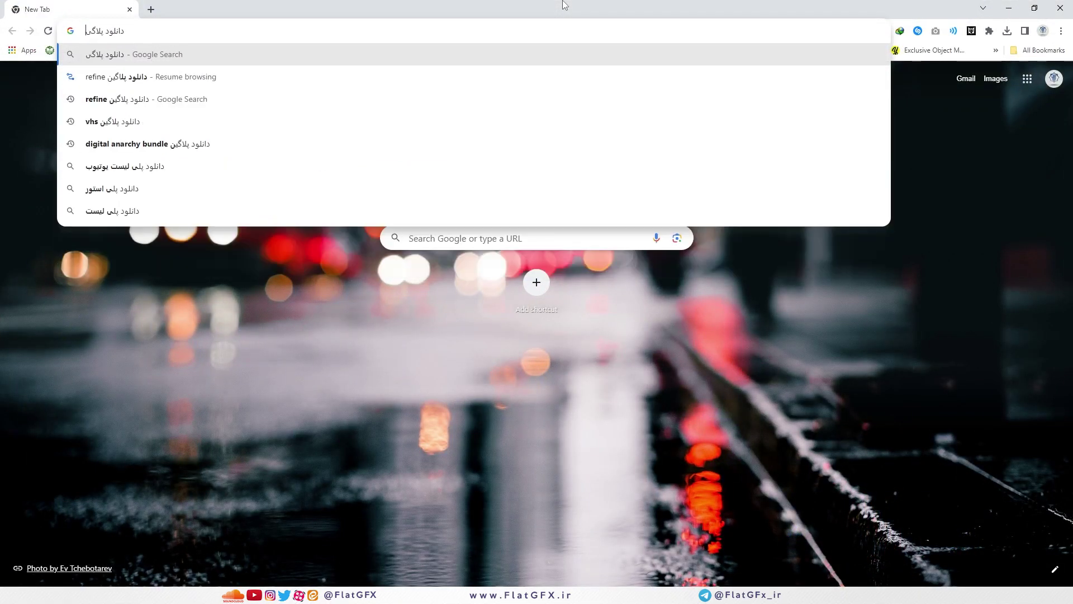
{"action": "type", "text": "ن نویزگیری فیلم پ"}
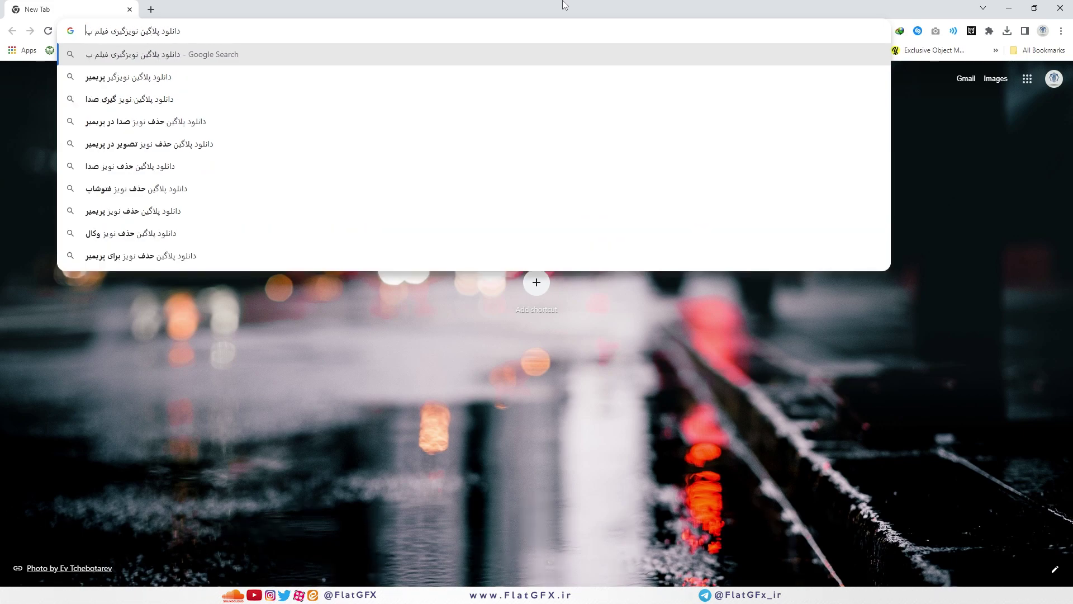
{"action": "type", "text": "ریمیر"}
{"action": "key", "text": "Return"}
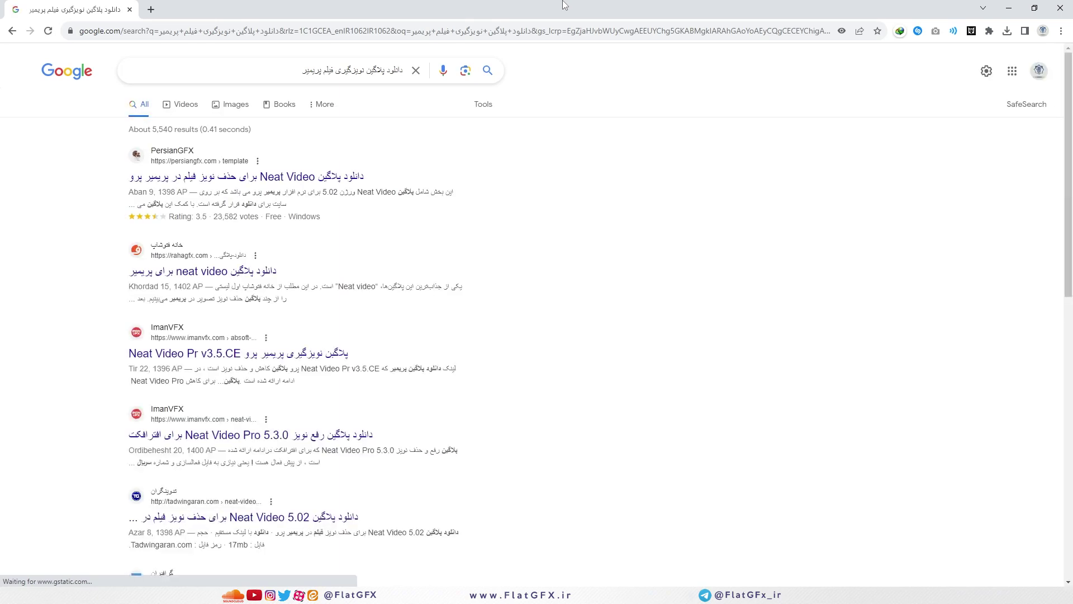
Open the PersianGFX search result for the Neat Video plugin in a new tab and read its description and download section
{"action": "middle_click", "coordinate": [260, 177]}
{"action": "left_click", "coordinate": [201, 9]}
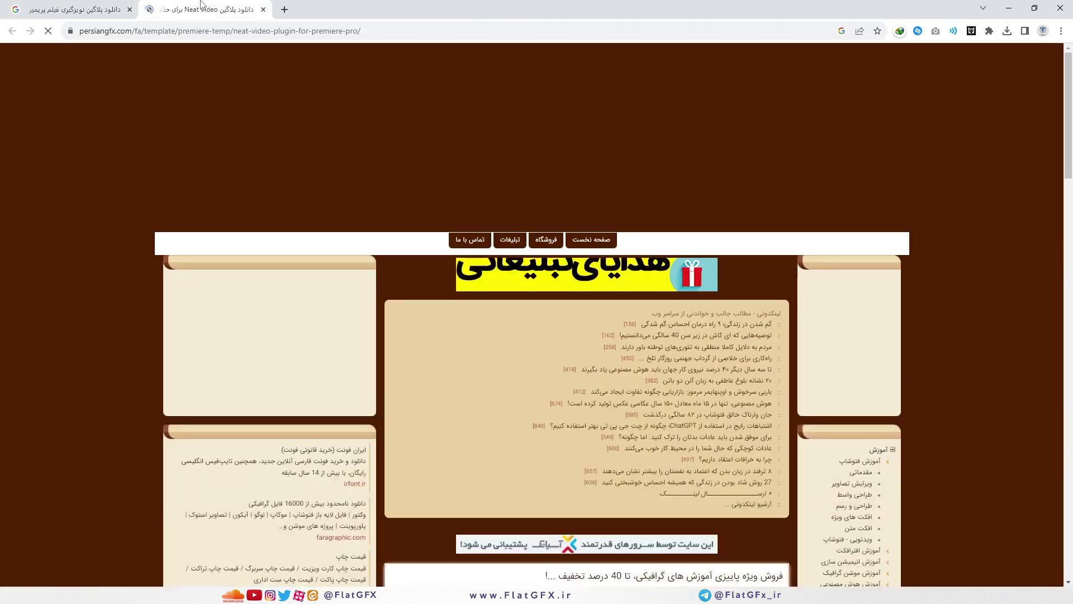
{"action": "scroll", "coordinate": [529, 258], "scroll_direction": "down", "scroll_amount": 8}
{"action": "scroll", "coordinate": [611, 283], "scroll_direction": "down", "scroll_amount": 5}
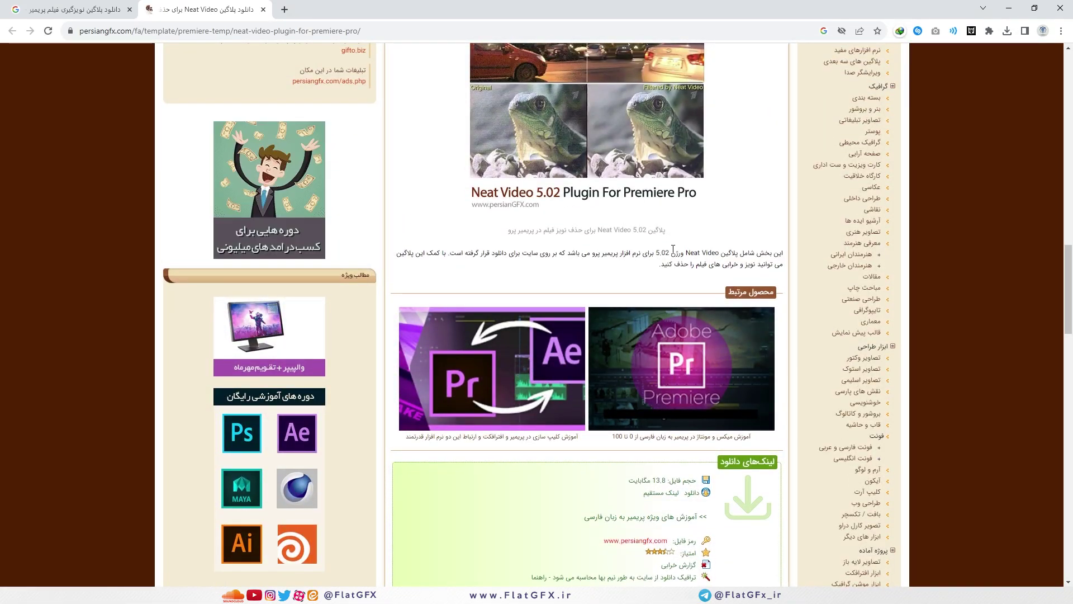
{"action": "scroll", "coordinate": [705, 320], "scroll_direction": "up", "scroll_amount": 1}
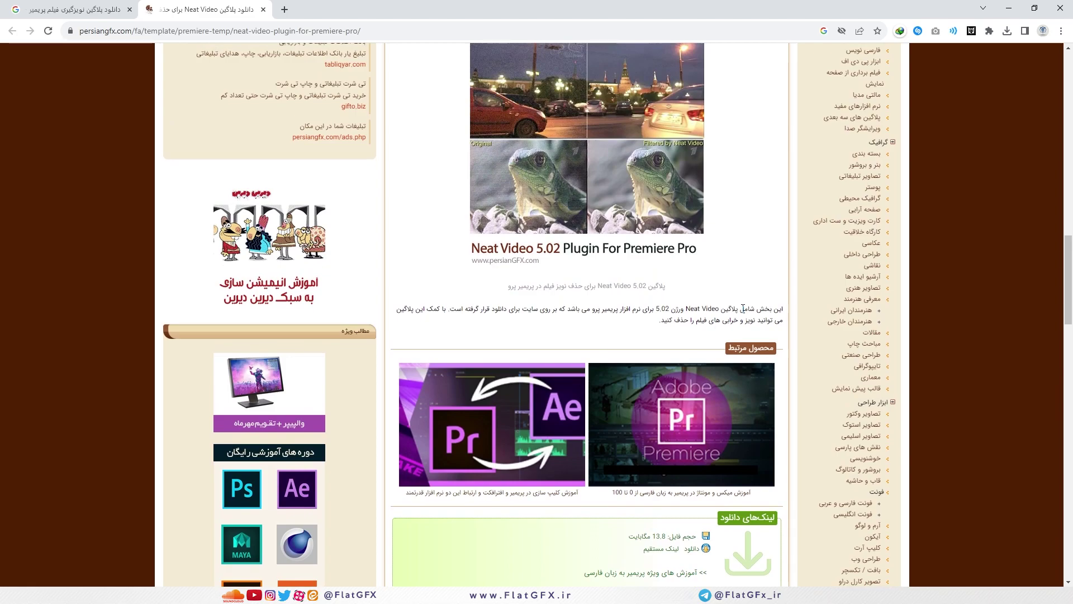
{"action": "triple_click", "coordinate": [743, 308]}
{"action": "left_click", "coordinate": [665, 323]}
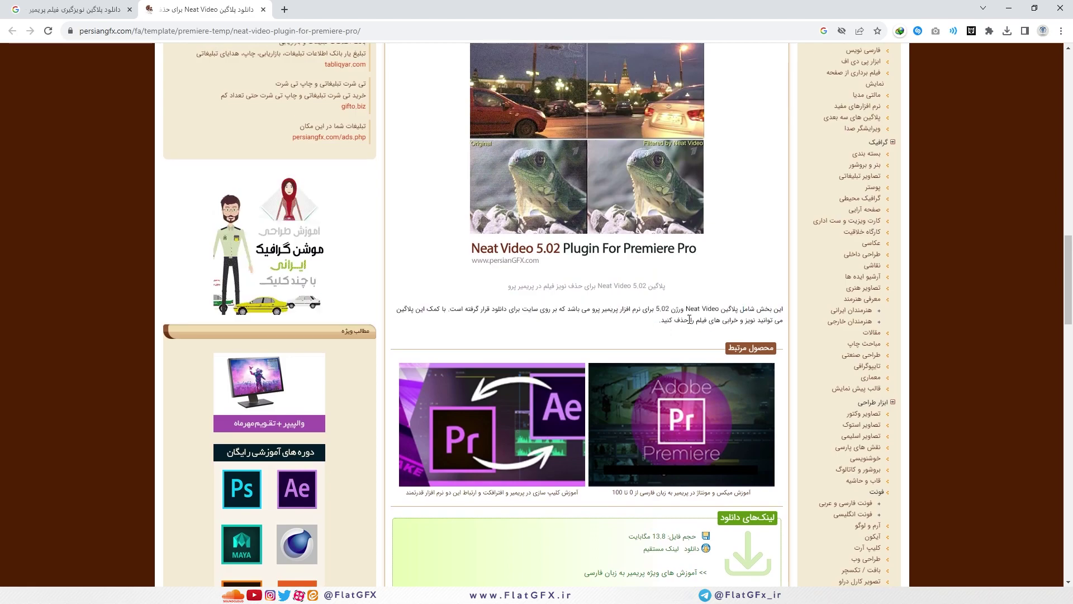
{"action": "scroll", "coordinate": [689, 320], "scroll_direction": "up", "scroll_amount": 2}
{"action": "scroll", "coordinate": [671, 325], "scroll_direction": "up", "scroll_amount": 1}
{"action": "scroll", "coordinate": [648, 328], "scroll_direction": "down", "scroll_amount": 2}
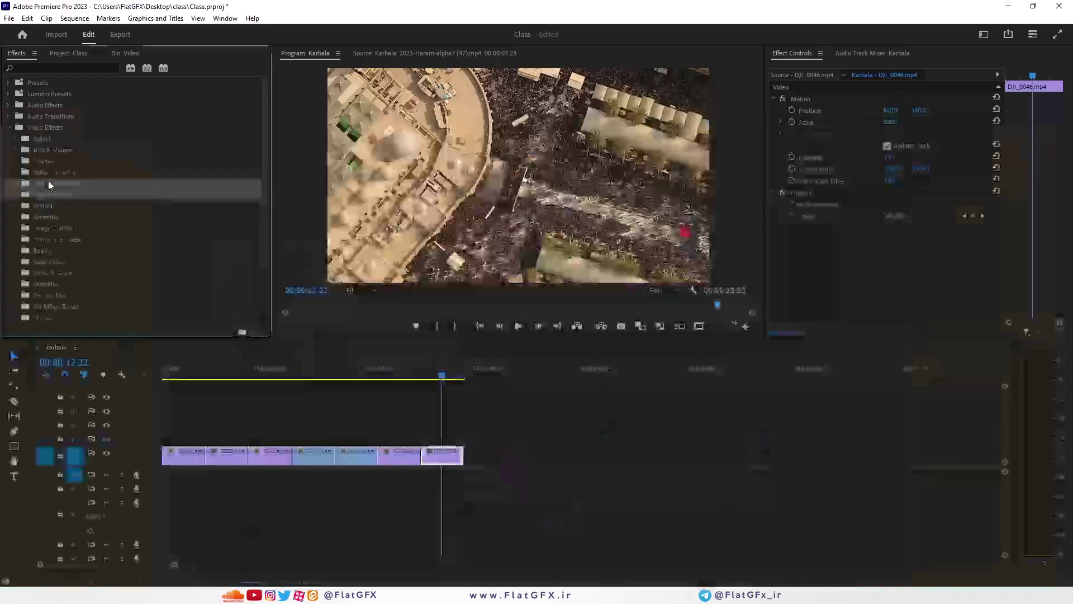
Return to the Neat Video page in Chrome and examine its original-versus-filtered comparison images
{"action": "mouse_move", "coordinate": [280, 596]}
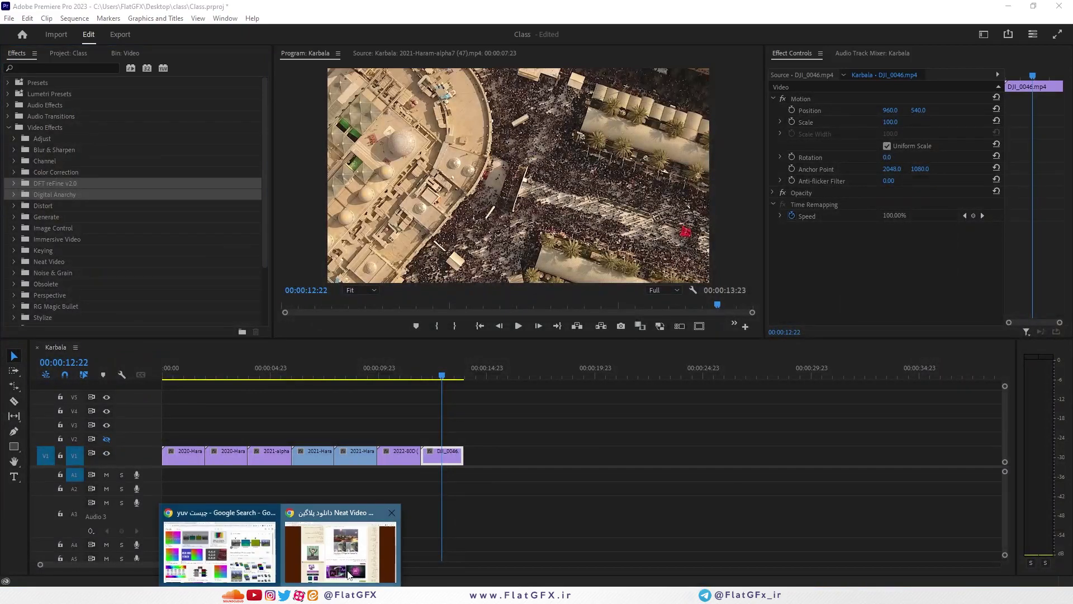
{"action": "left_click", "coordinate": [341, 554]}
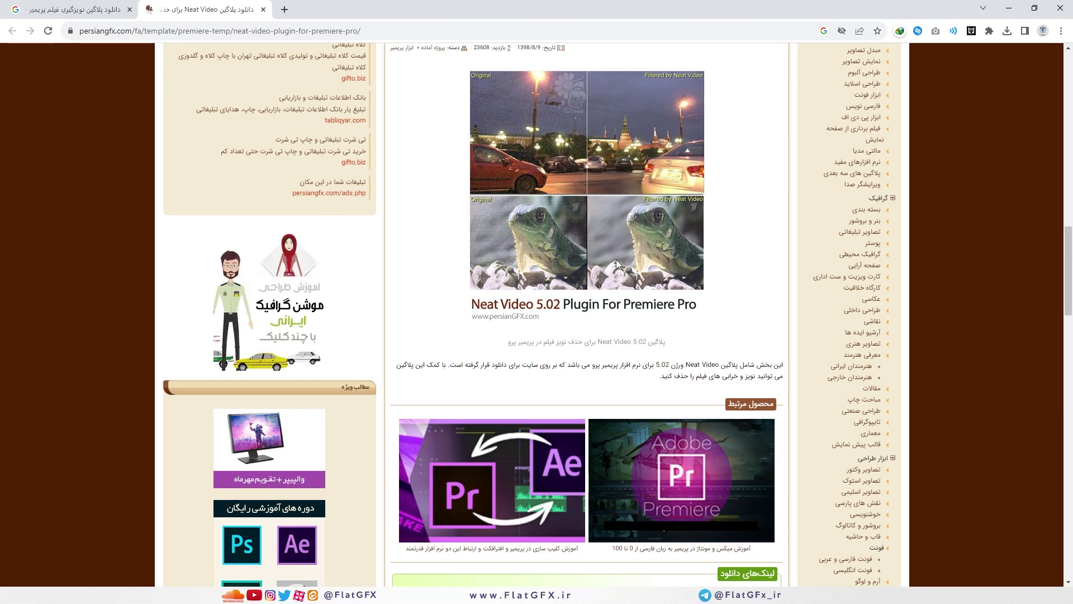
{"action": "scroll", "coordinate": [636, 303], "scroll_direction": "up", "scroll_amount": 5}
{"action": "scroll", "coordinate": [640, 310], "scroll_direction": "down", "scroll_amount": 3}
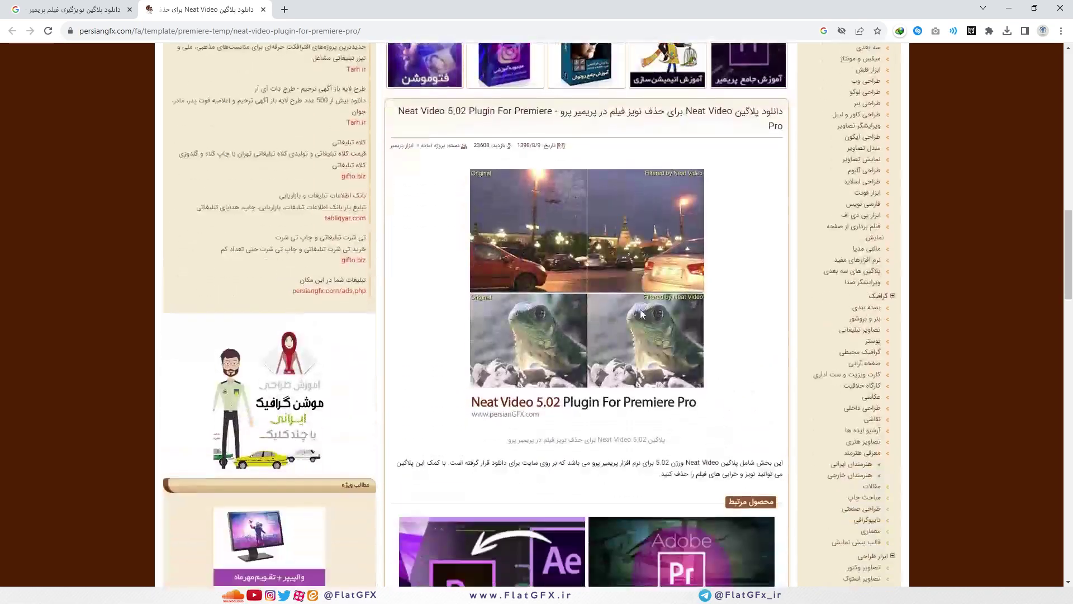
{"action": "scroll", "coordinate": [641, 314], "scroll_direction": "down", "scroll_amount": 1}
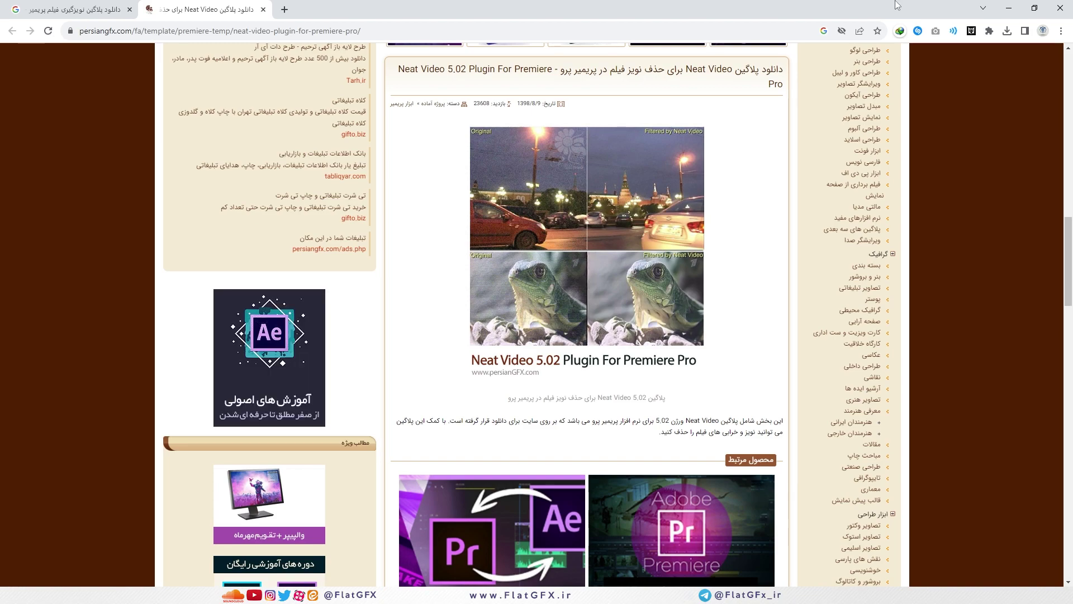
{"action": "scroll", "coordinate": [587, 383], "scroll_direction": "up", "scroll_amount": 2}
{"action": "scroll", "coordinate": [587, 383], "scroll_direction": "down", "scroll_amount": 4}
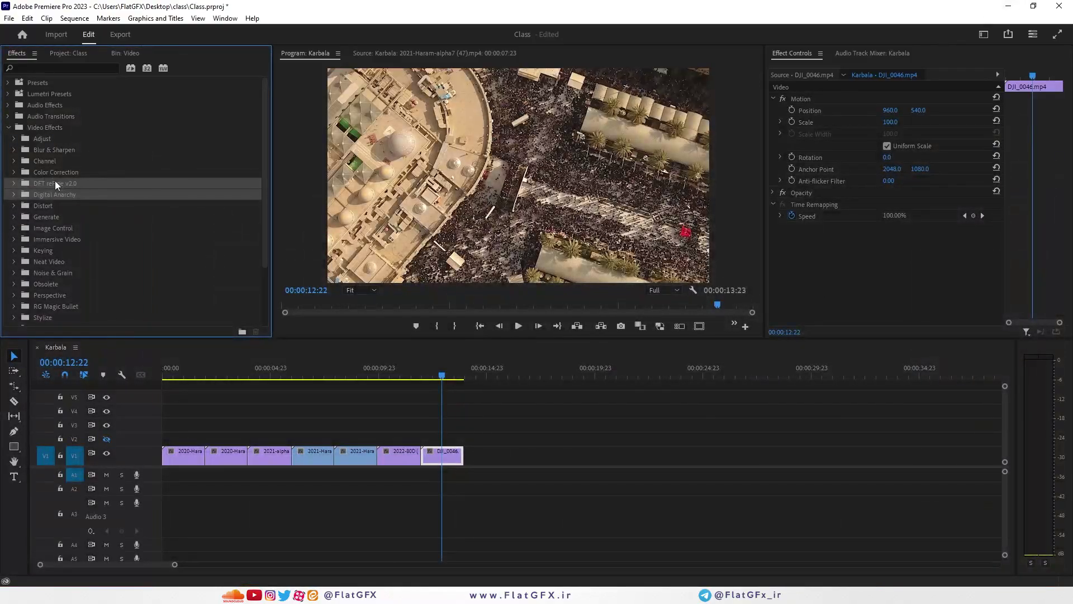
Expand the DFT reFine v2.0 and Digital Anarchy groups and apply Beauty Box to the aerial DJI_0046 clip
{"action": "double_click", "coordinate": [48, 183]}
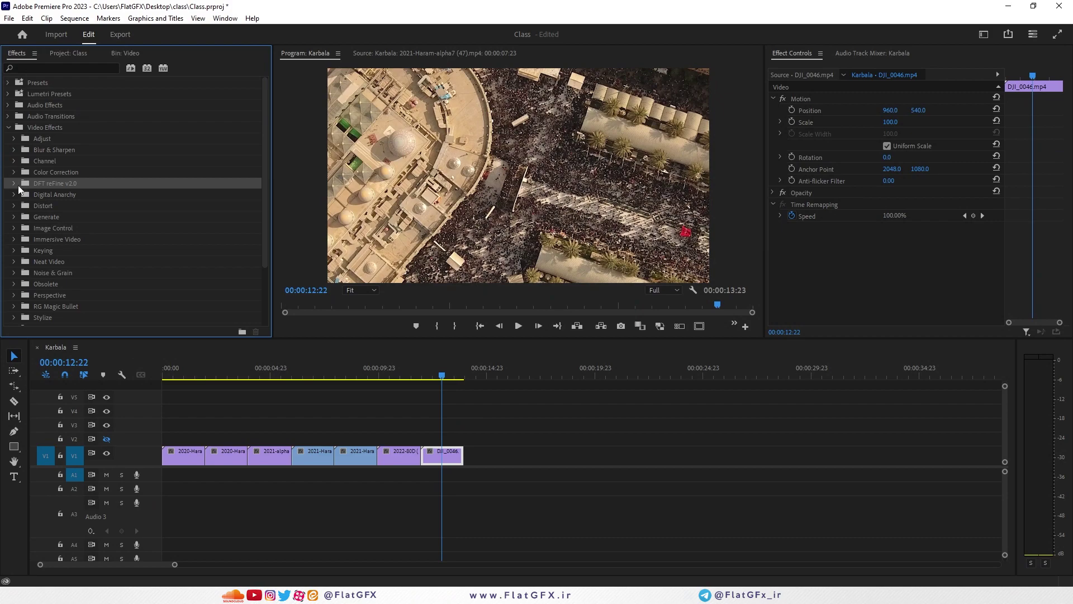
{"action": "left_click", "coordinate": [16, 206]}
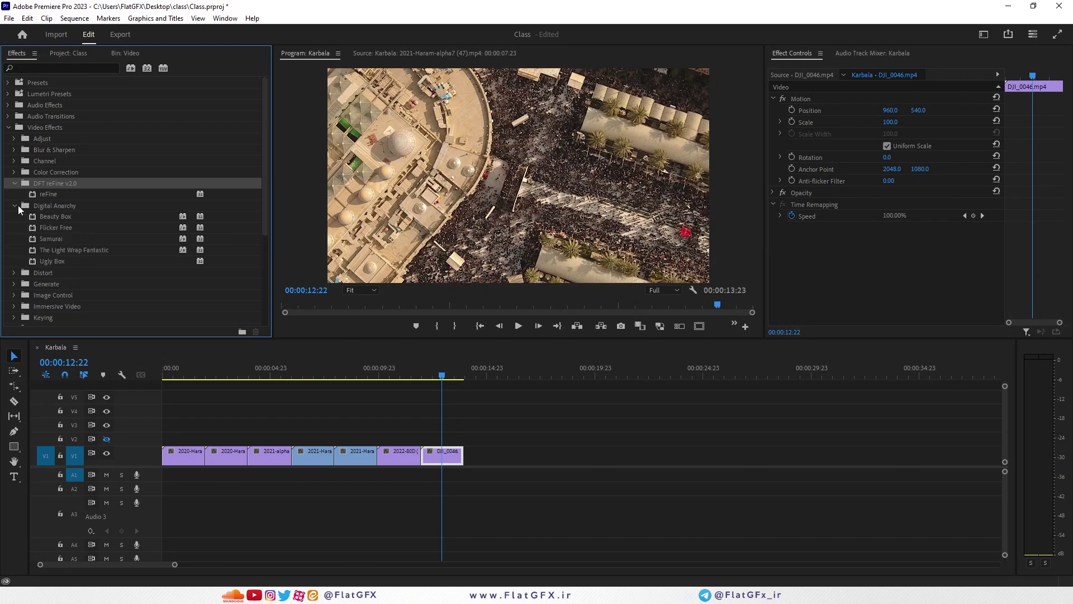
{"action": "left_click", "coordinate": [64, 217]}
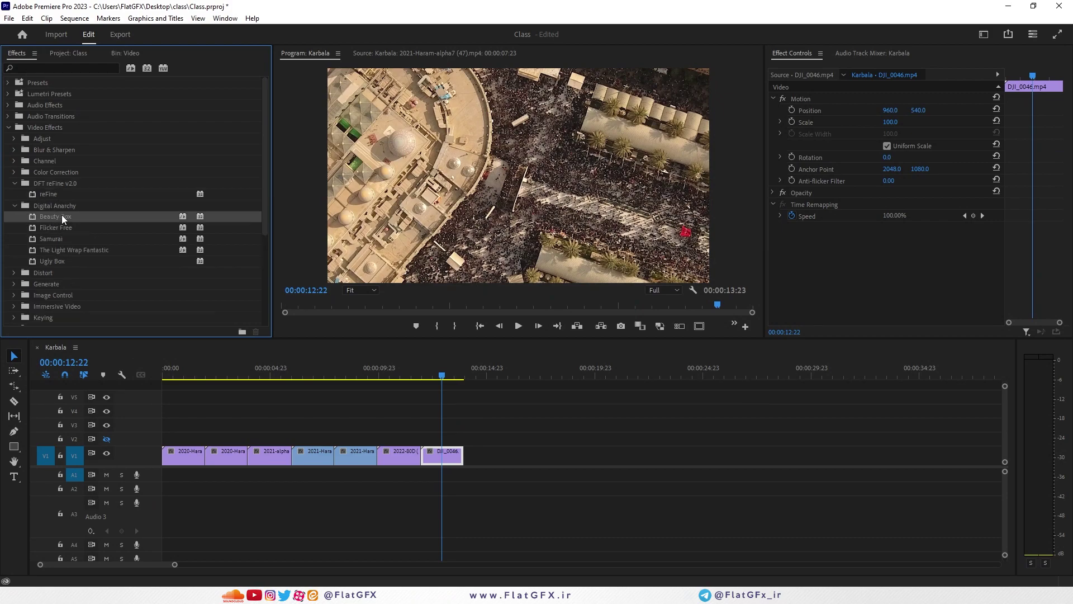
{"action": "left_click_drag", "start_coordinate": [58, 216], "coordinate": [443, 455]}
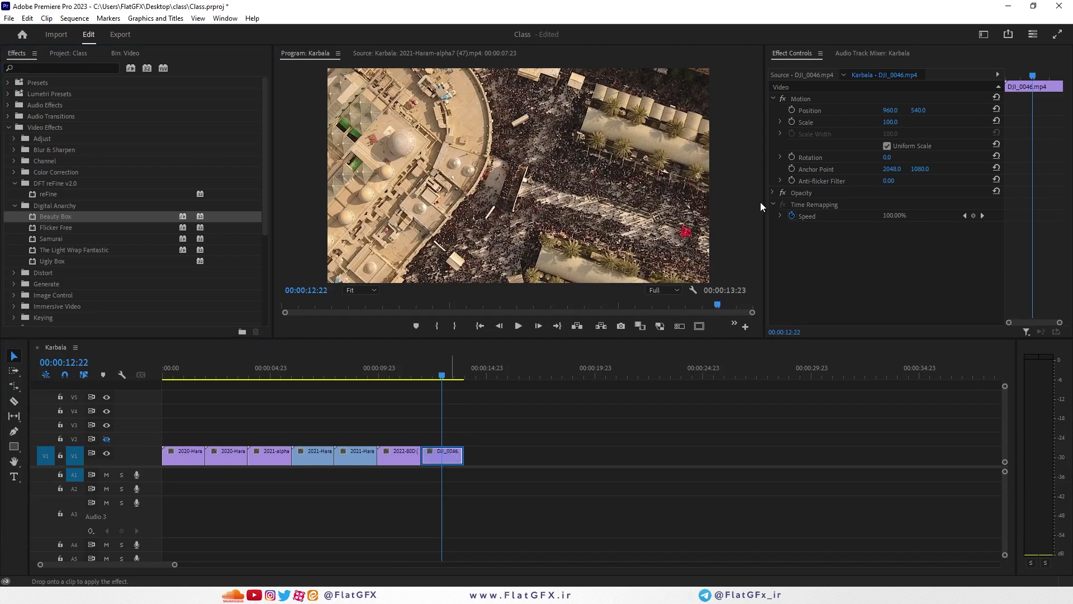
Review Beauty Box's smoothing and mask settings, and remove the effect from the aerial clip
{"action": "left_click", "coordinate": [806, 227]}
{"action": "scroll", "coordinate": [961, 264], "scroll_direction": "down", "scroll_amount": 3}
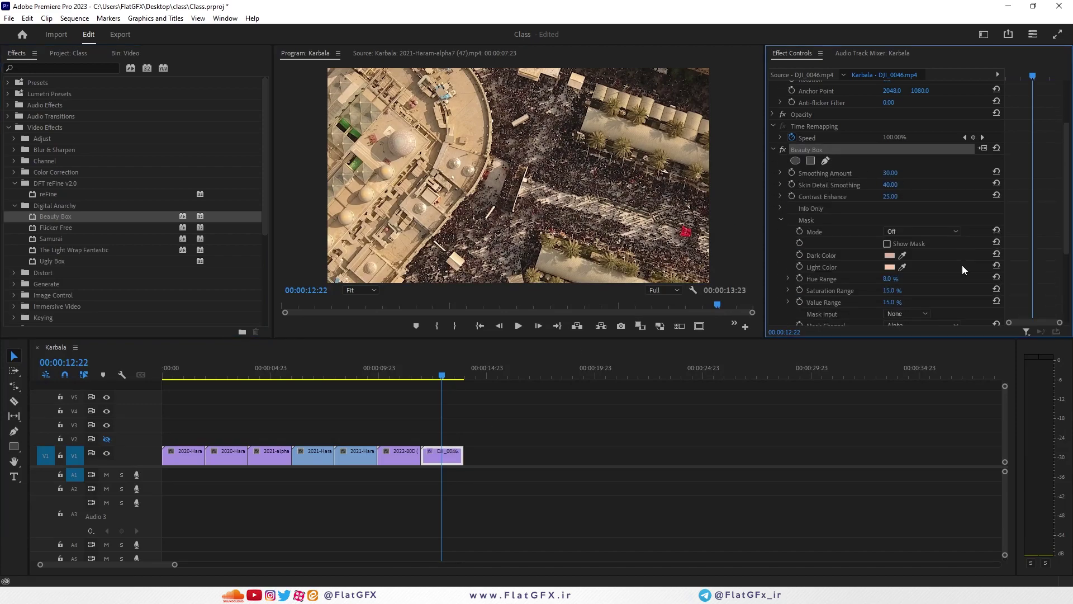
{"action": "scroll", "coordinate": [787, 213], "scroll_direction": "up", "scroll_amount": 2}
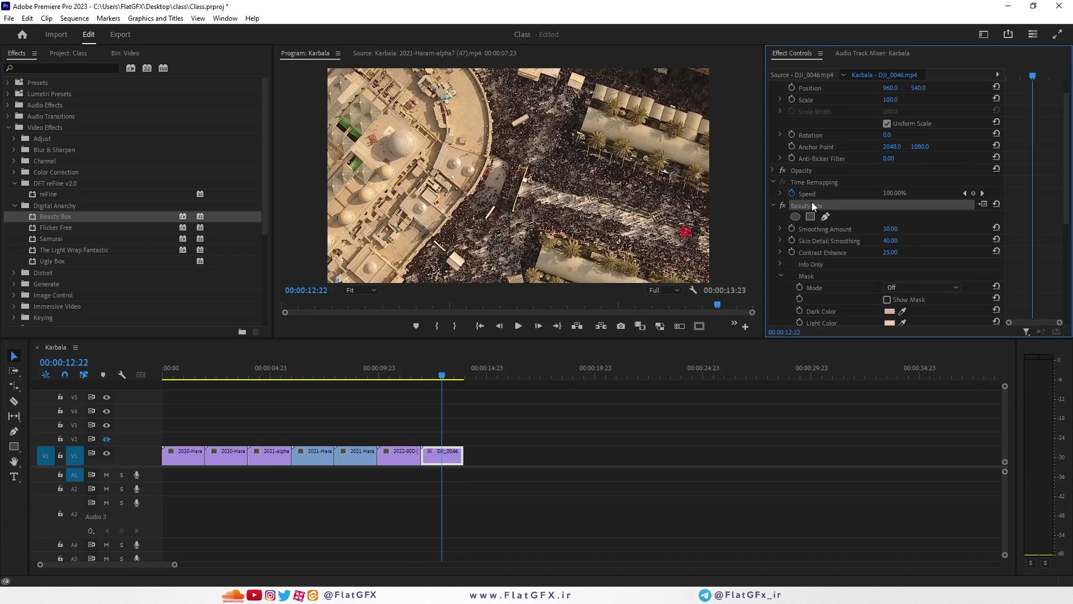
{"action": "scroll", "coordinate": [814, 207], "scroll_direction": "down", "scroll_amount": 4}
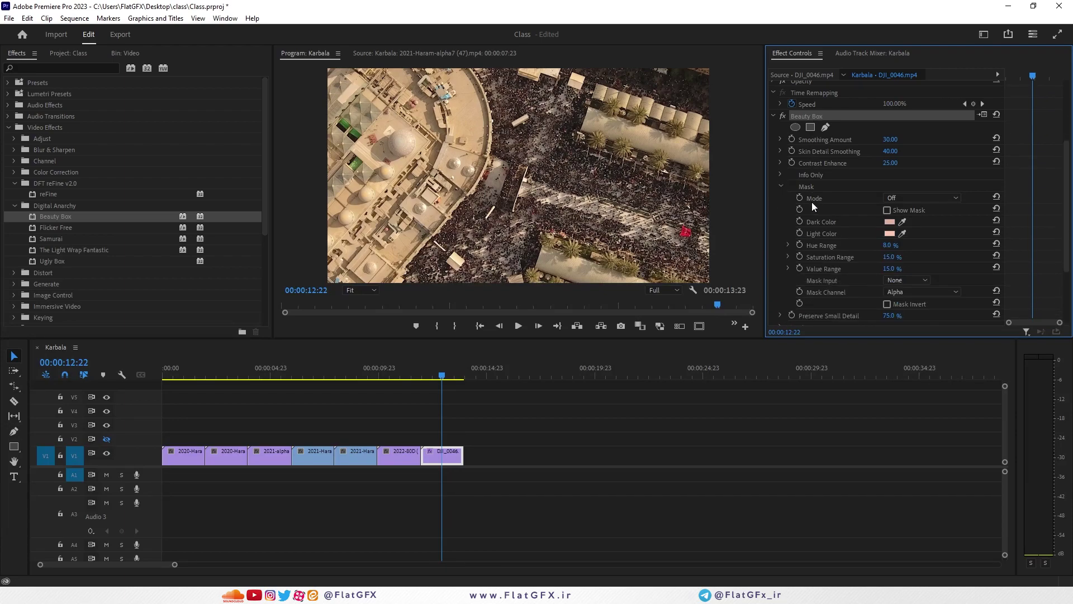
{"action": "scroll", "coordinate": [813, 207], "scroll_direction": "up", "scroll_amount": 5}
{"action": "key", "text": "Delete"}
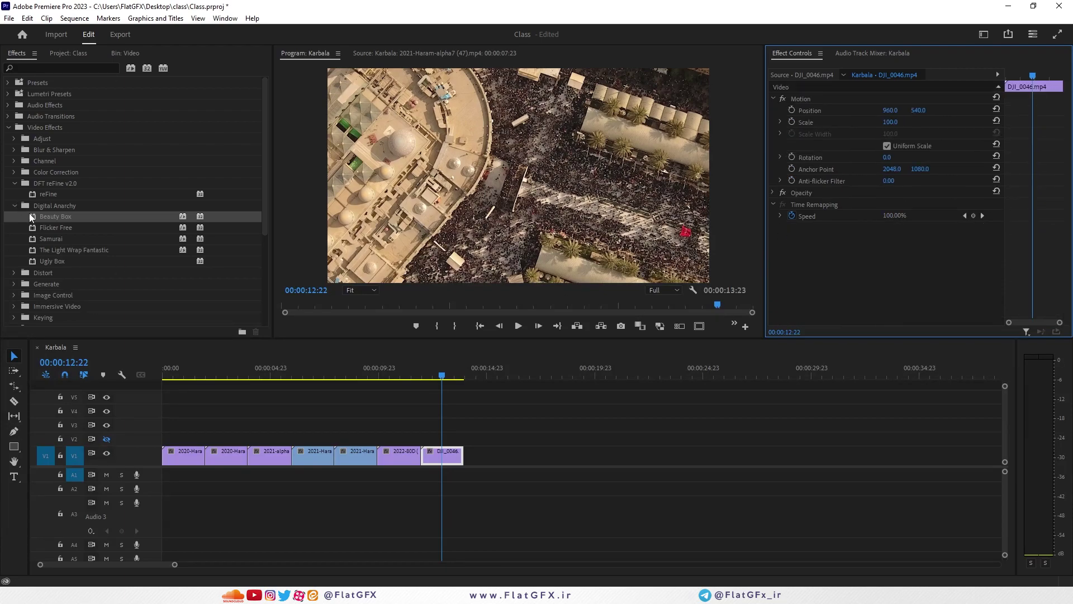
Collapse the DFT reFine v2.0 and Digital Anarchy groups and expand the Distort effects
{"action": "left_click", "coordinate": [15, 183]}
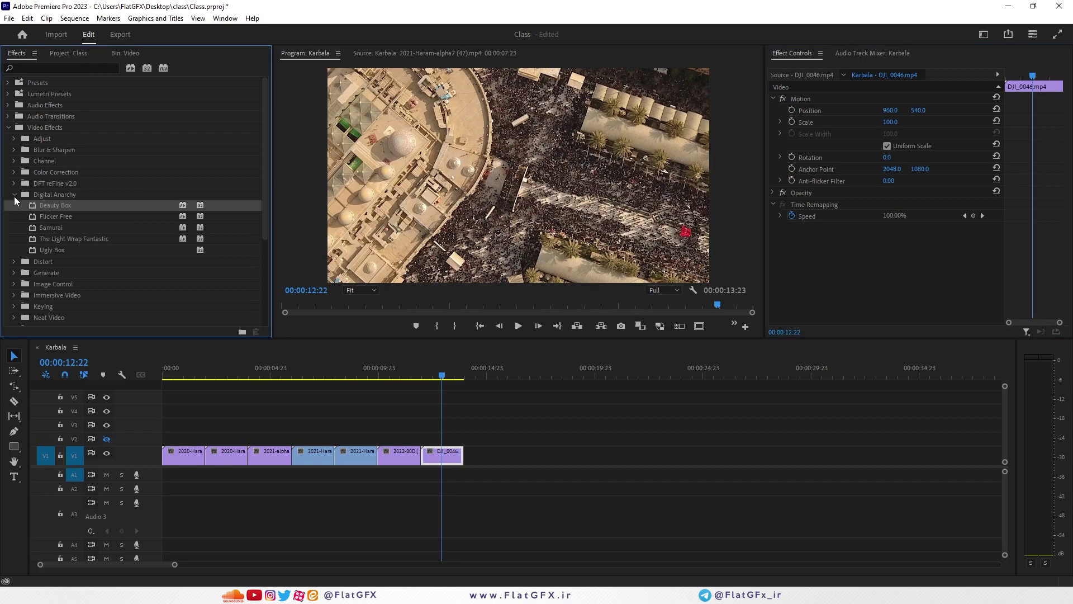
{"action": "left_click", "coordinate": [14, 195]}
{"action": "left_click", "coordinate": [14, 206]}
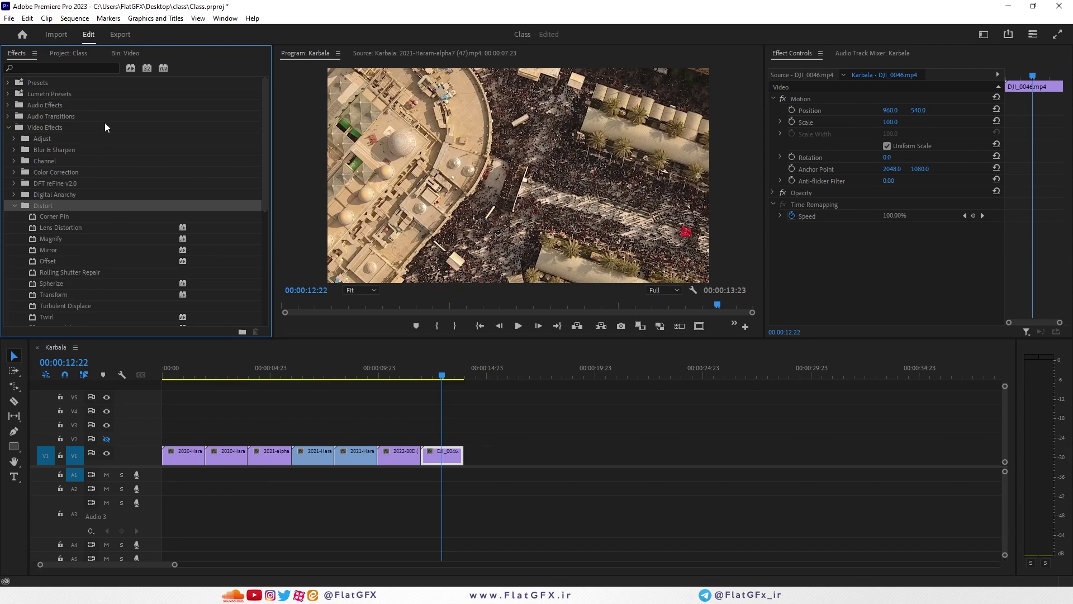
Try Corner Pin on the aerial DJI_0046 clip with Upper Left shifted horizontally to about 186, and remove the effect
{"action": "left_click_drag", "start_coordinate": [59, 217], "coordinate": [442, 454]}
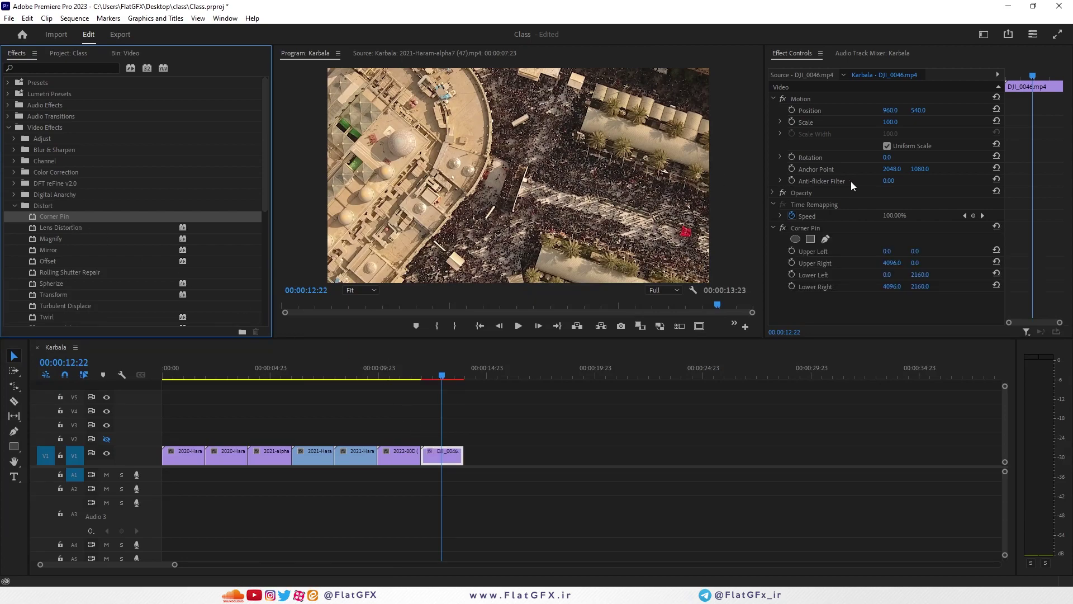
{"action": "left_click", "coordinate": [808, 229]}
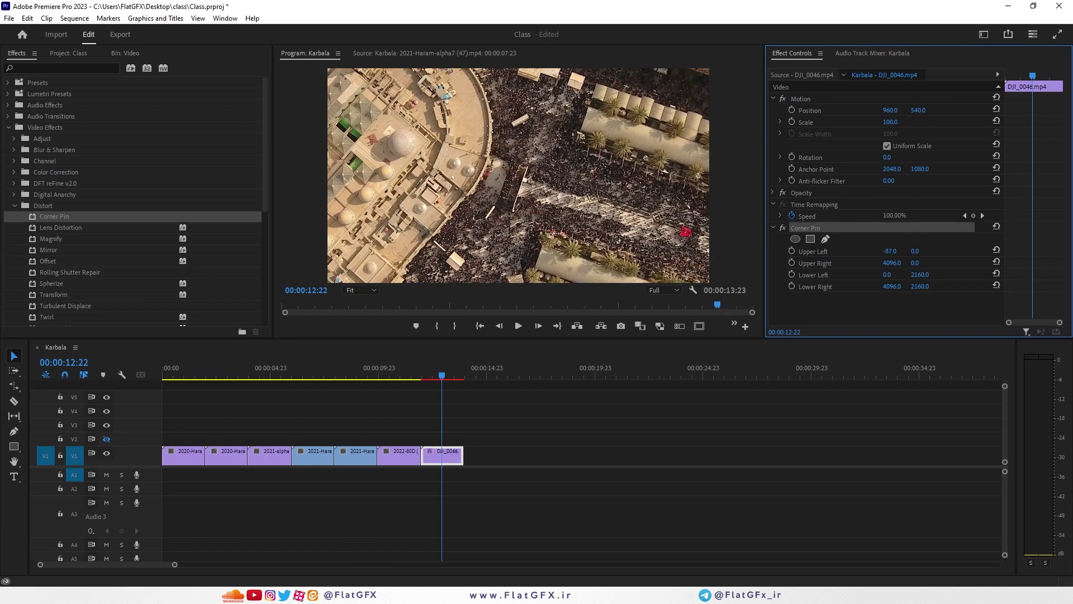
{"action": "left_click_drag", "start_coordinate": [888, 251], "coordinate": [588, 358]}
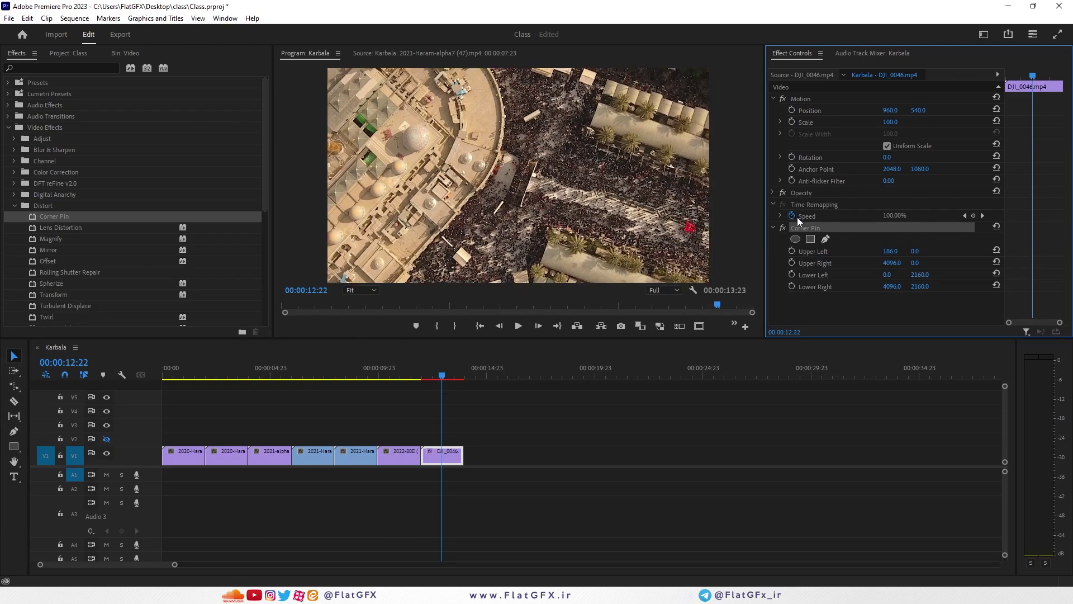
{"action": "key", "text": "Delete"}
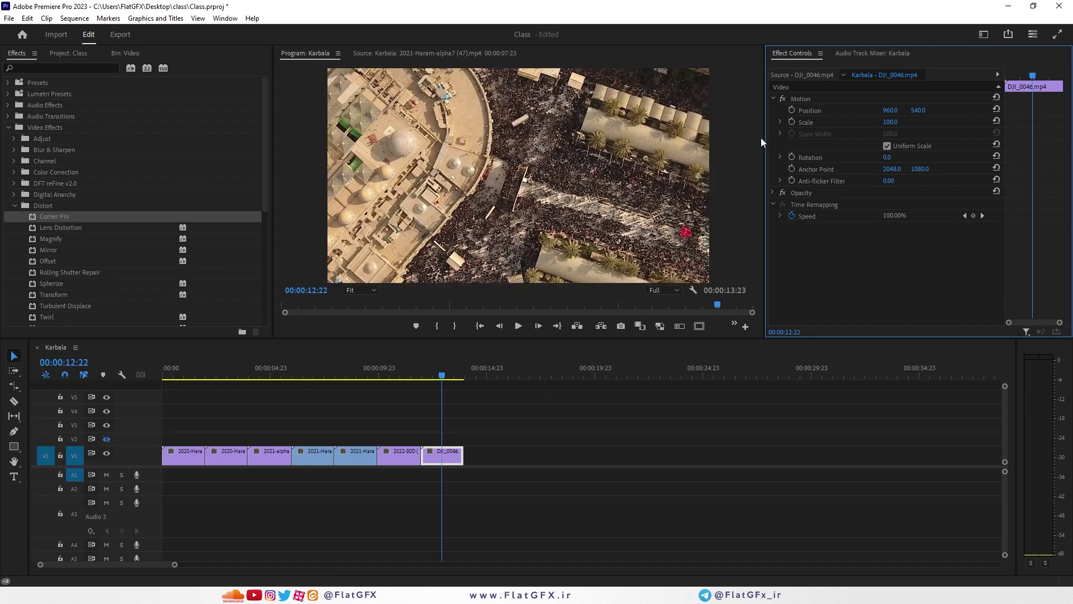
Select the aerial clip's Motion controls and set the Program monitor zoom to 10%, exposing the clip's full bounding frame
{"action": "left_click", "coordinate": [357, 291]}
{"action": "left_click", "coordinate": [361, 332]}
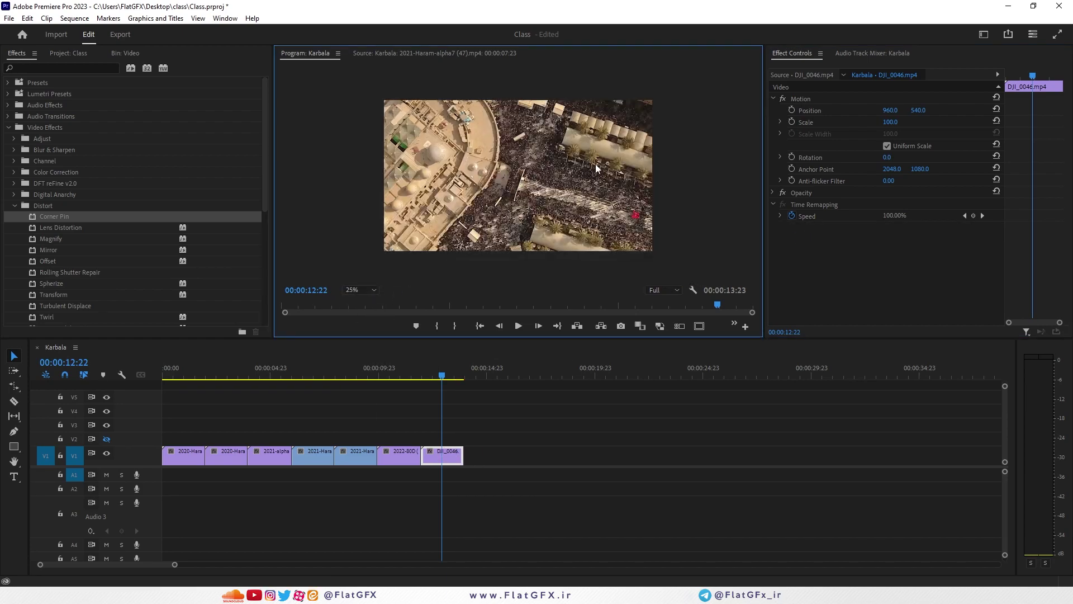
{"action": "left_click", "coordinate": [806, 97]}
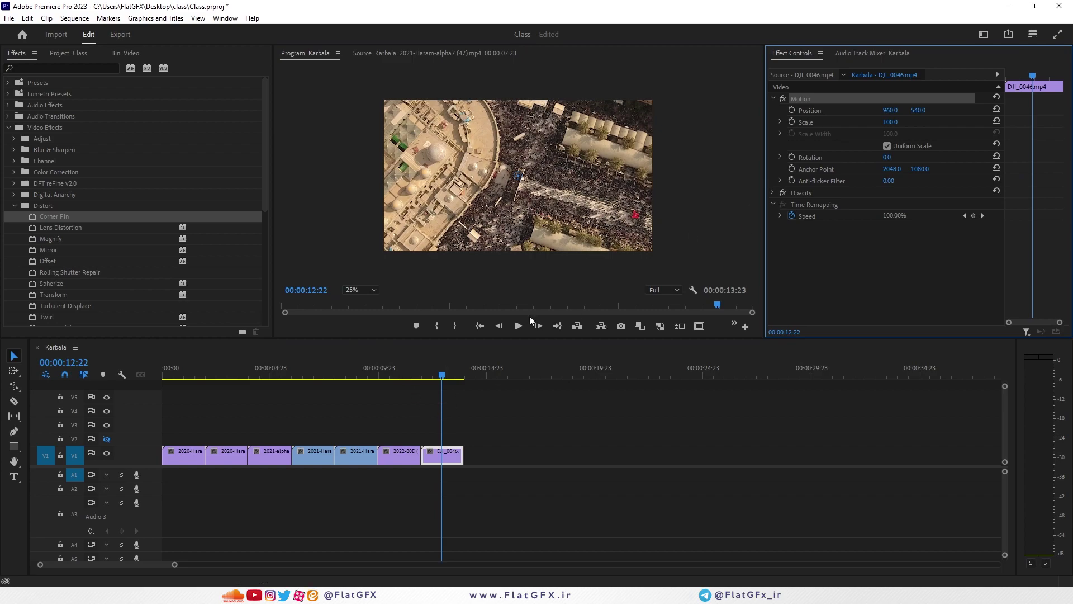
{"action": "left_click", "coordinate": [371, 290]}
{"action": "left_click", "coordinate": [363, 319]}
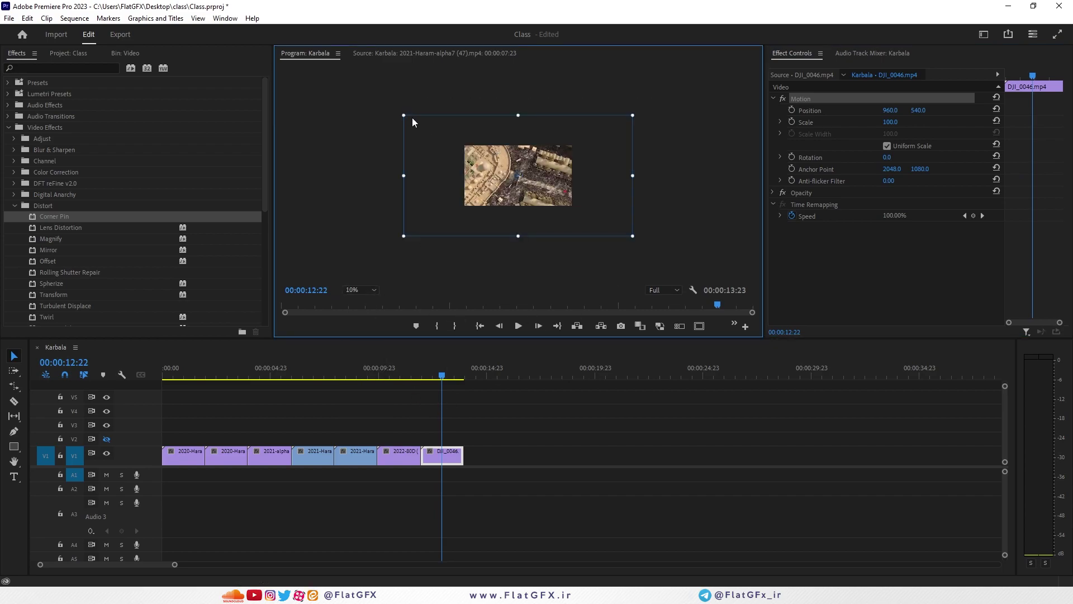
Scale the aerial clip down to about 54.6% so it nearly fills the frame, and set the Program monitor zoom to Fit
{"action": "left_click_drag", "start_coordinate": [404, 116], "coordinate": [469, 143]}
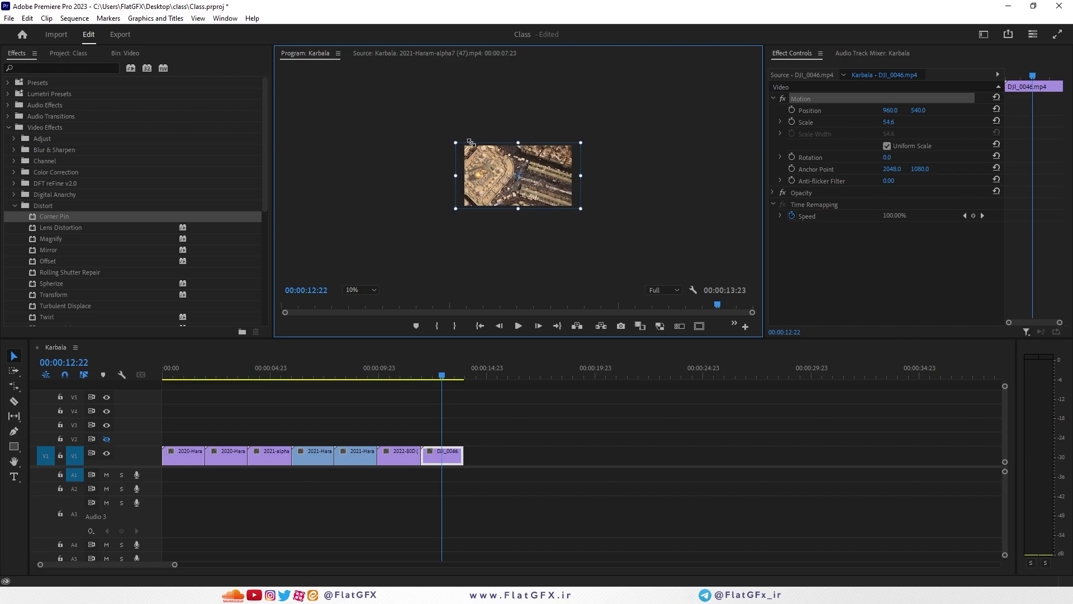
{"action": "left_click", "coordinate": [351, 289]}
{"action": "left_click", "coordinate": [353, 301]}
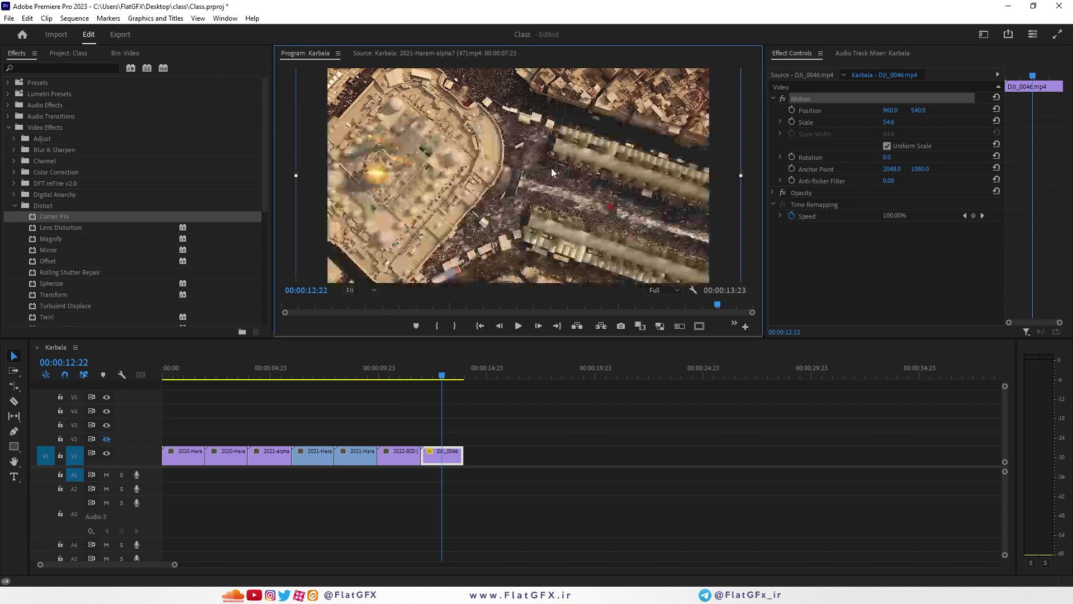
Apply Corner Pin to the 2022-80D (257) clip and select the effect so its corner handles can be adjusted
{"action": "left_click", "coordinate": [406, 453]}
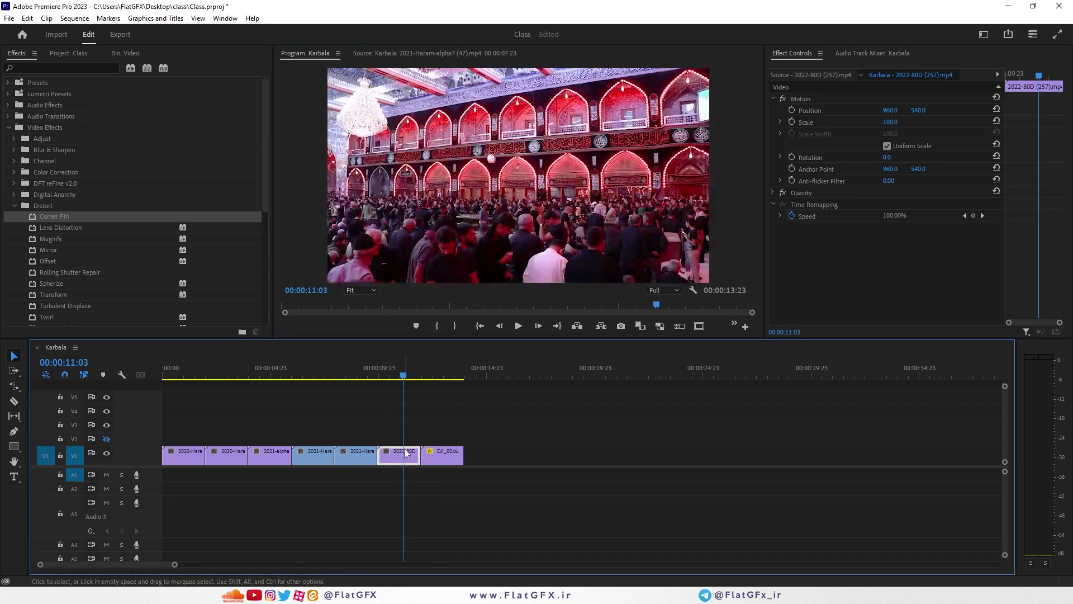
{"action": "left_click", "coordinate": [812, 101]}
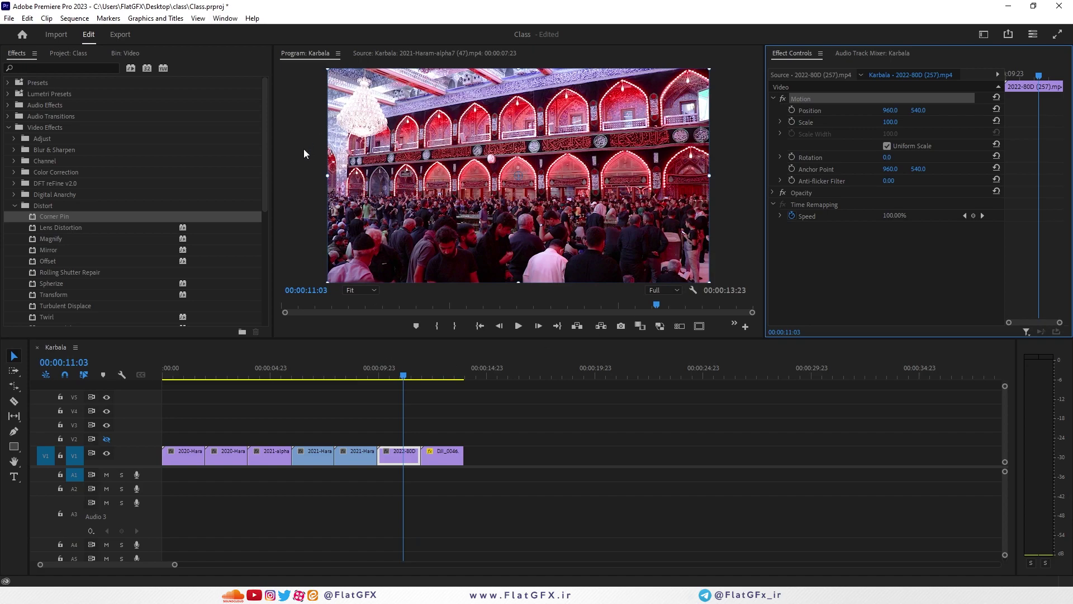
{"action": "left_click_drag", "start_coordinate": [50, 217], "coordinate": [399, 455]}
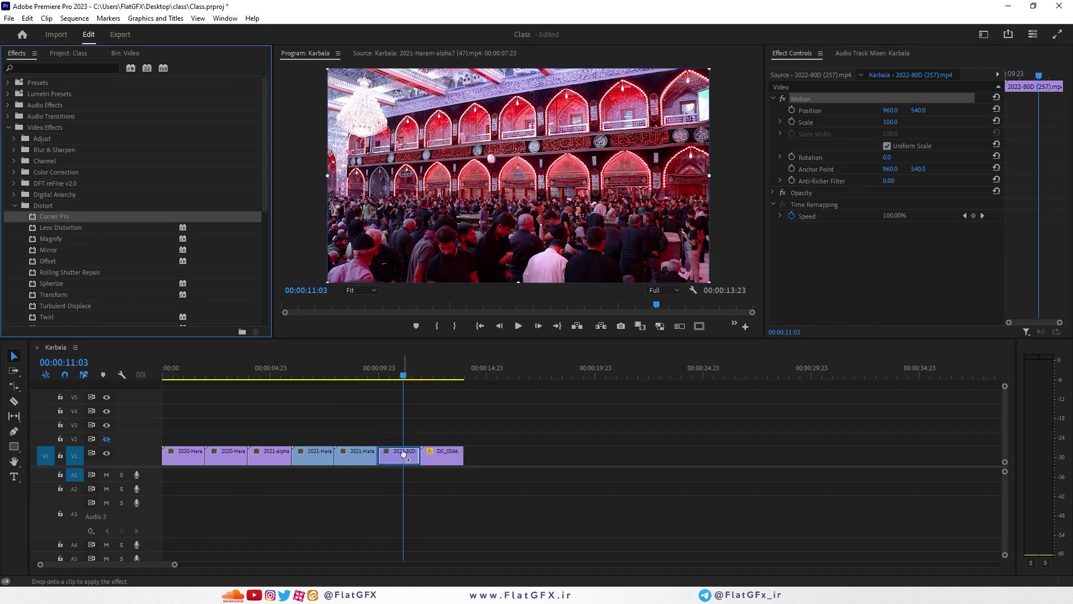
{"action": "left_click", "coordinate": [800, 226]}
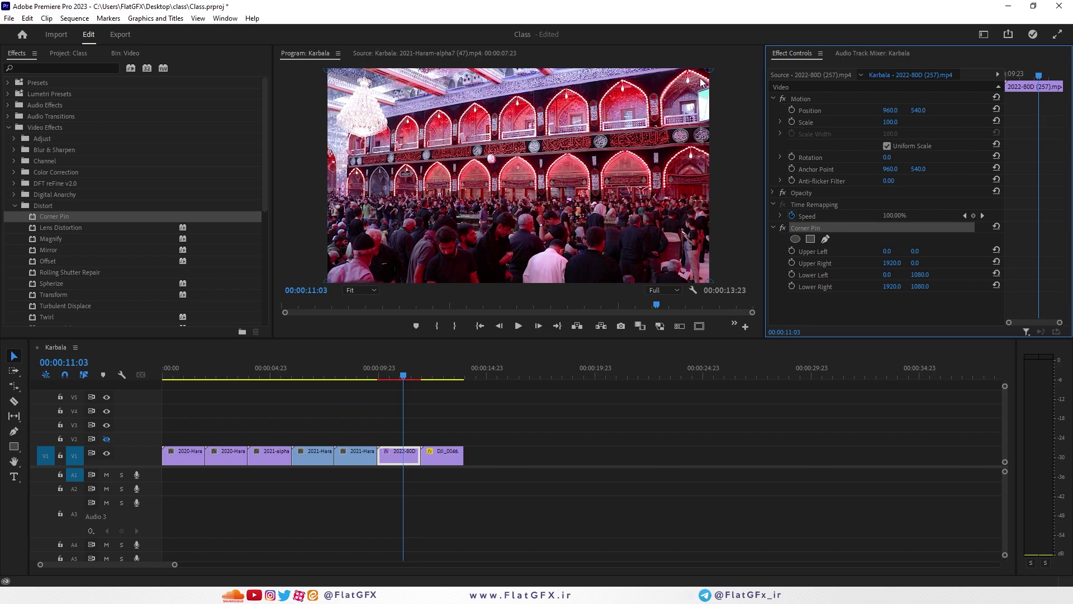
Pull the clip's corner pins inward to about 359, 260 upper left, 1082, 259 upper right, 363, 696 lower left and 1105, 622 lower right
{"action": "key", "text": "grave"}
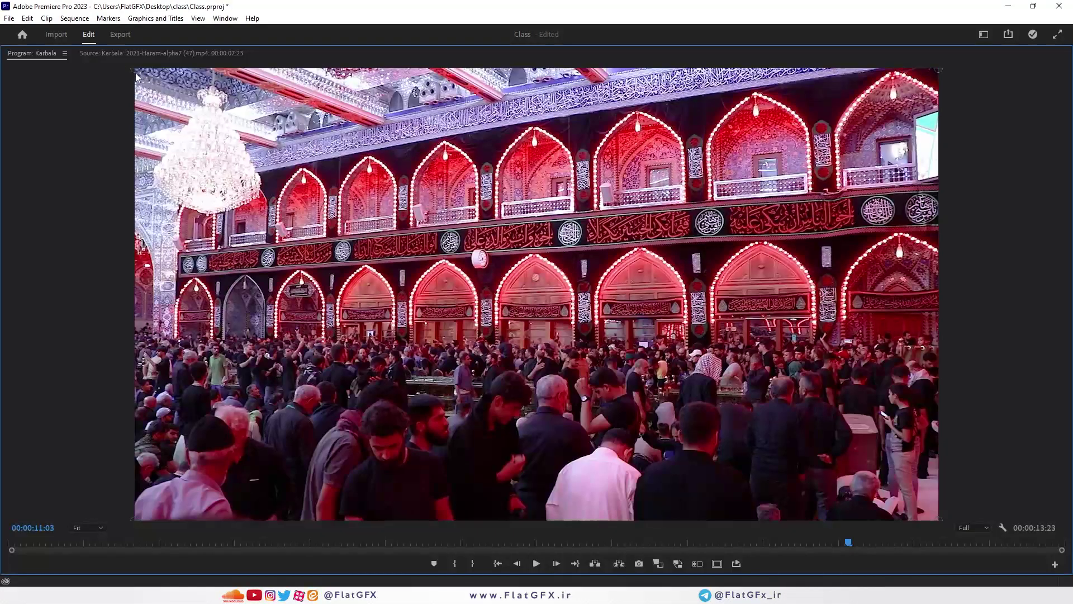
{"action": "left_click_drag", "start_coordinate": [136, 71], "coordinate": [290, 180]}
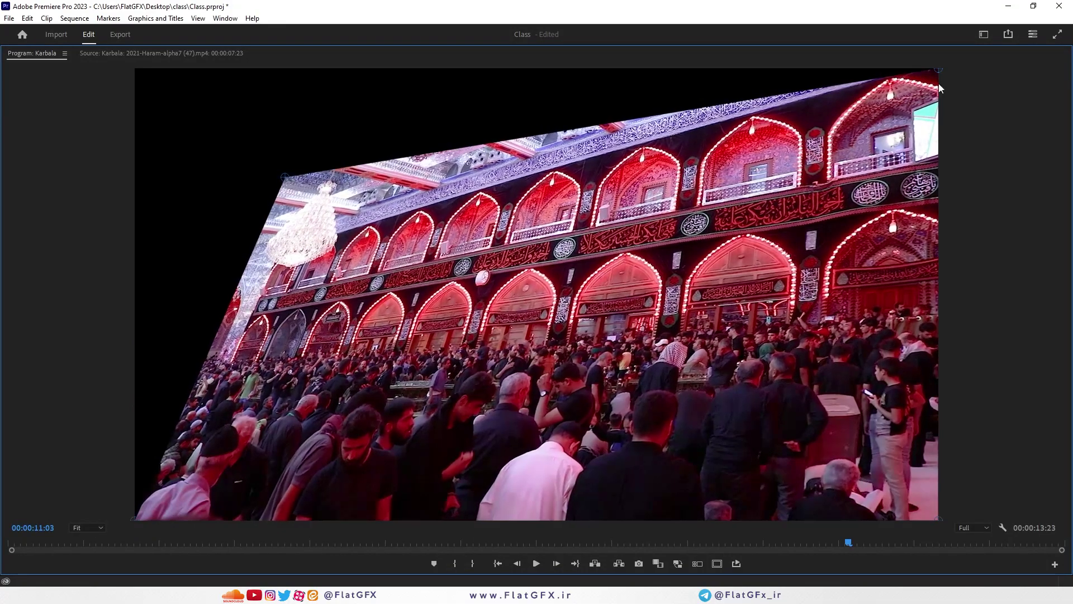
{"action": "left_click_drag", "start_coordinate": [940, 72], "coordinate": [657, 128]}
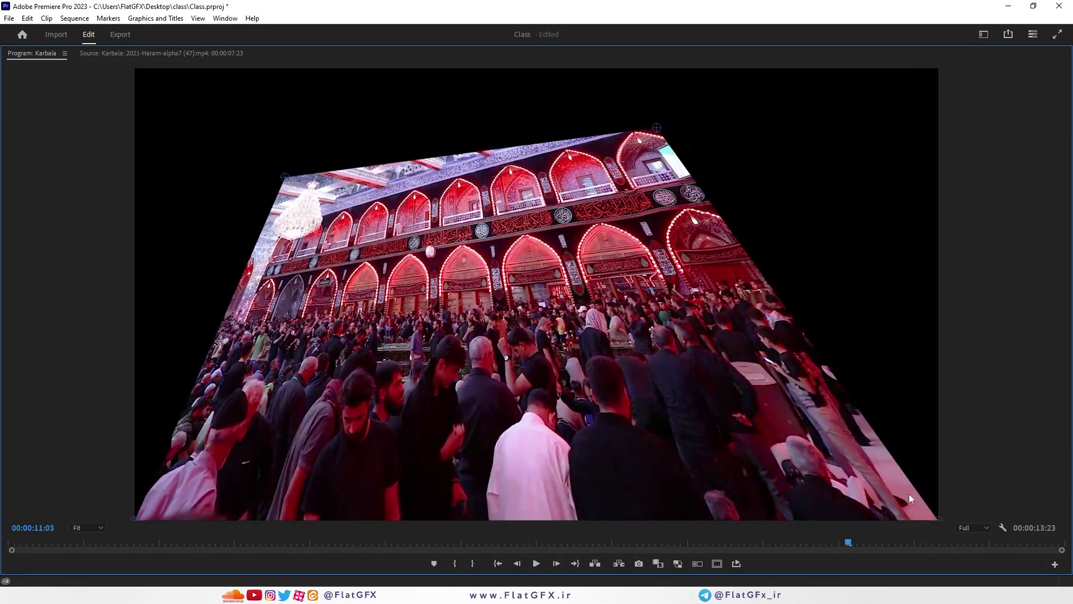
{"action": "left_click_drag", "start_coordinate": [763, 347], "coordinate": [751, 337]}
{"action": "left_click_drag", "start_coordinate": [139, 520], "coordinate": [286, 360]}
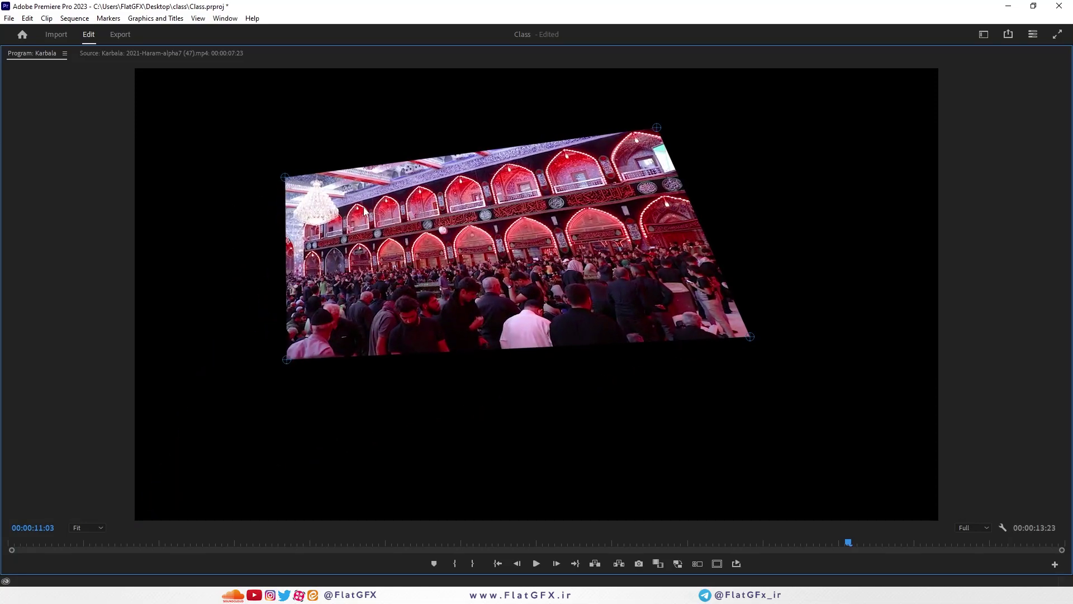
{"action": "key", "text": "grave"}
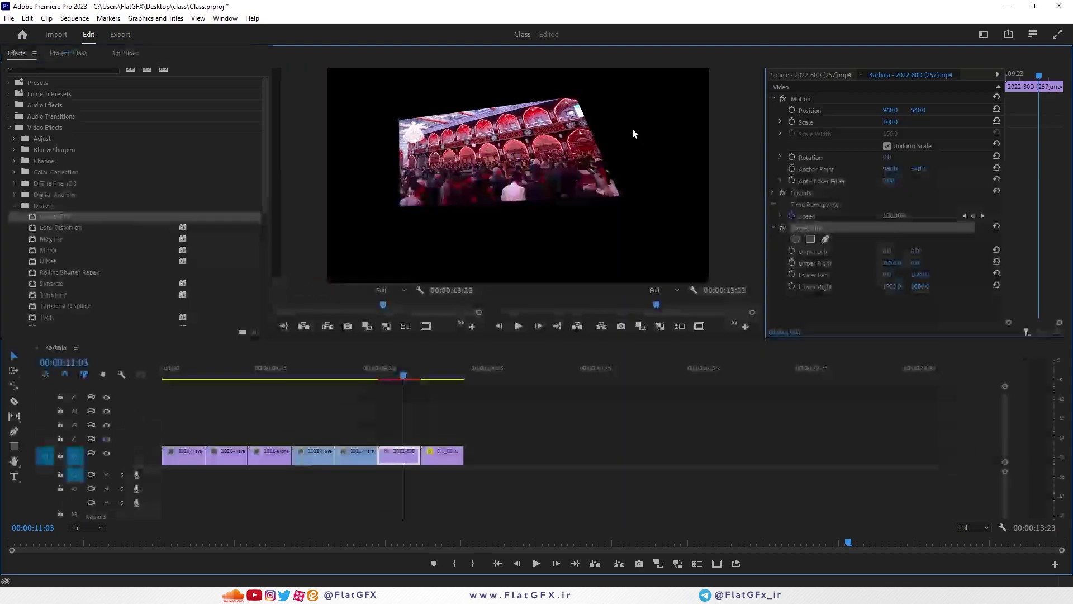
{"action": "left_click_drag", "start_coordinate": [576, 96], "coordinate": [543, 120]}
{"action": "left_click_drag", "start_coordinate": [615, 197], "coordinate": [547, 192]}
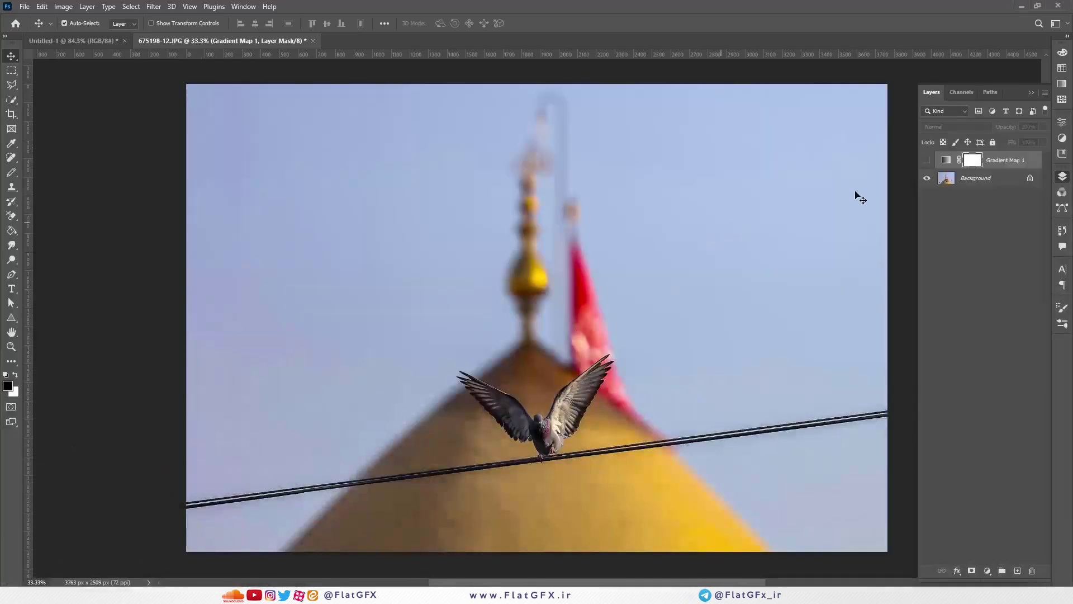
Switch to Photoshop, unlock the Background layer of 675198-12.JPG, and start a free transform on it
{"action": "left_click", "coordinate": [976, 179]}
{"action": "left_click", "coordinate": [926, 177]}
{"action": "left_click", "coordinate": [926, 178]}
{"action": "left_click", "coordinate": [1030, 178]}
{"action": "left_click", "coordinate": [170, 24]}
{"action": "left_click", "coordinate": [887, 85]}
{"action": "right_click", "coordinate": [727, 139]}
{"action": "key", "text": "Escape"}
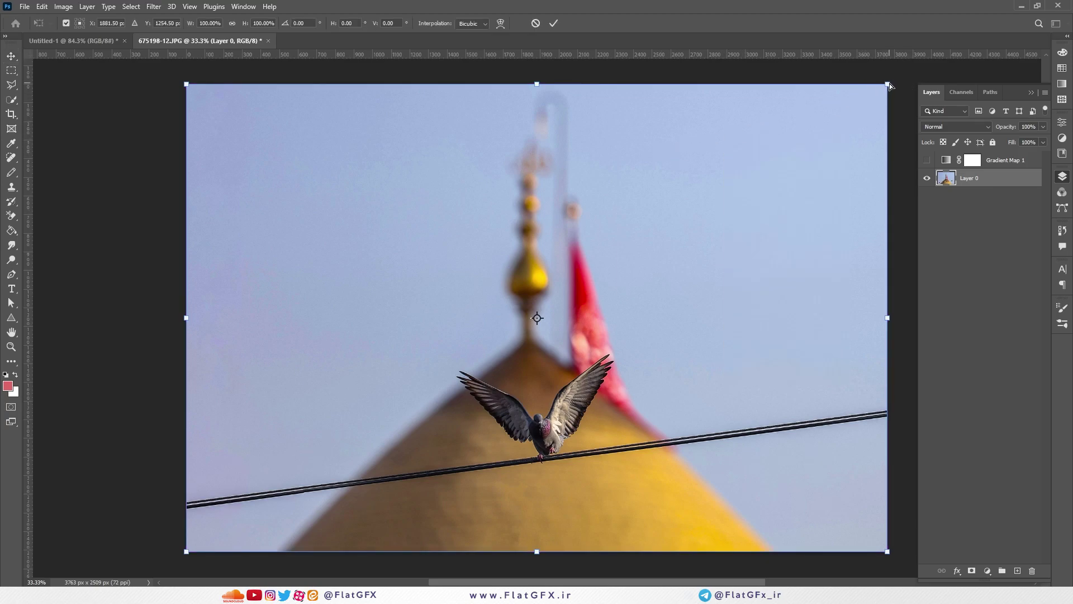
Try distorting the photo layer by pulling all four corners inward, undo the changes, and return to Premiere Pro
{"action": "left_click_drag", "start_coordinate": [888, 84], "coordinate": [725, 161]}
{"action": "left_click_drag", "start_coordinate": [187, 84], "coordinate": [348, 193]}
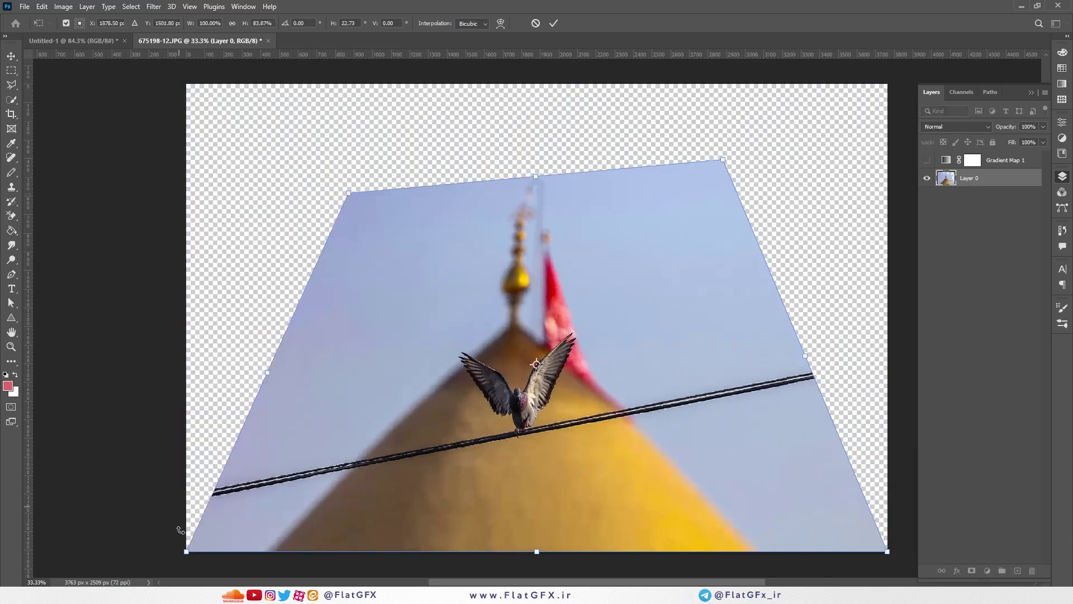
{"action": "left_click_drag", "start_coordinate": [187, 547], "coordinate": [282, 468]}
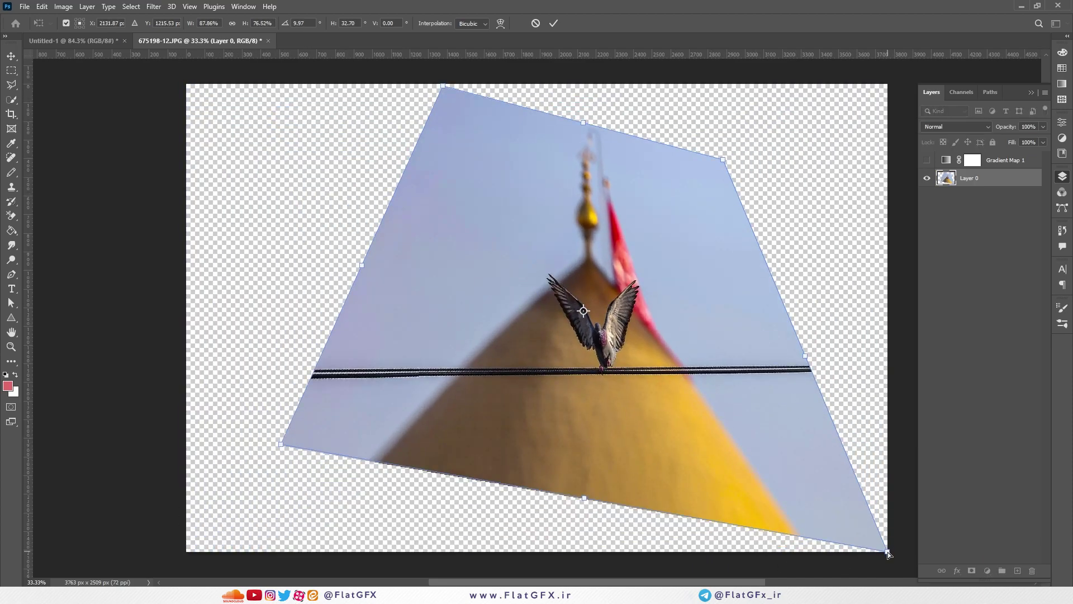
{"action": "left_click_drag", "start_coordinate": [888, 552], "coordinate": [807, 452]}
{"action": "key", "text": "Return"}
{"action": "key", "text": "ctrl+z"}
{"action": "key", "text": "ctrl+z"}
{"action": "left_click", "coordinate": [1017, 6]}
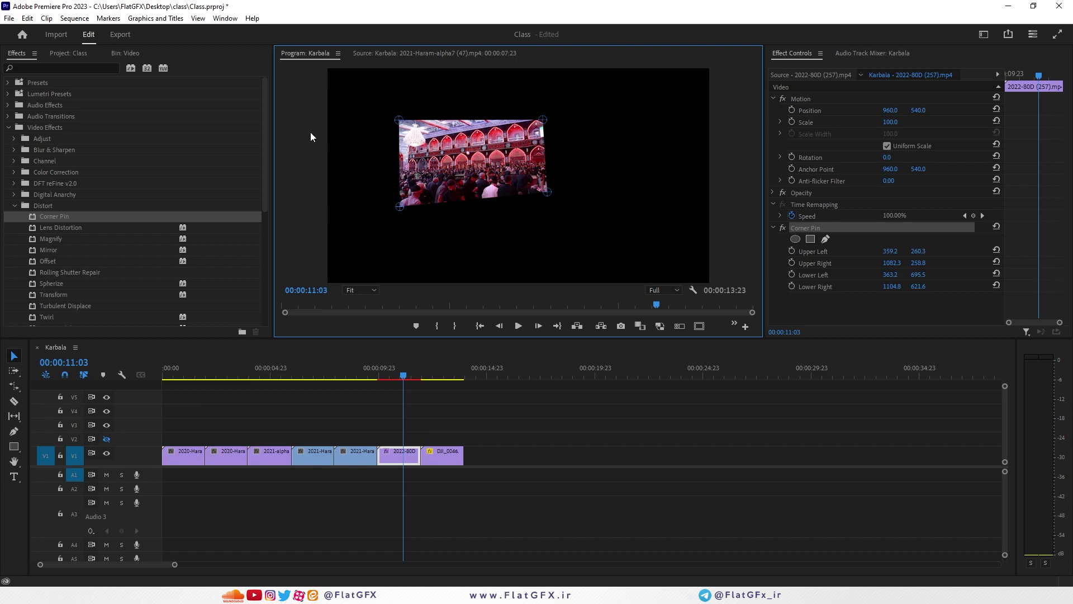
Remove the Corner Pin effect from the 2022-80D (257) clip
{"action": "left_click", "coordinate": [826, 239]}
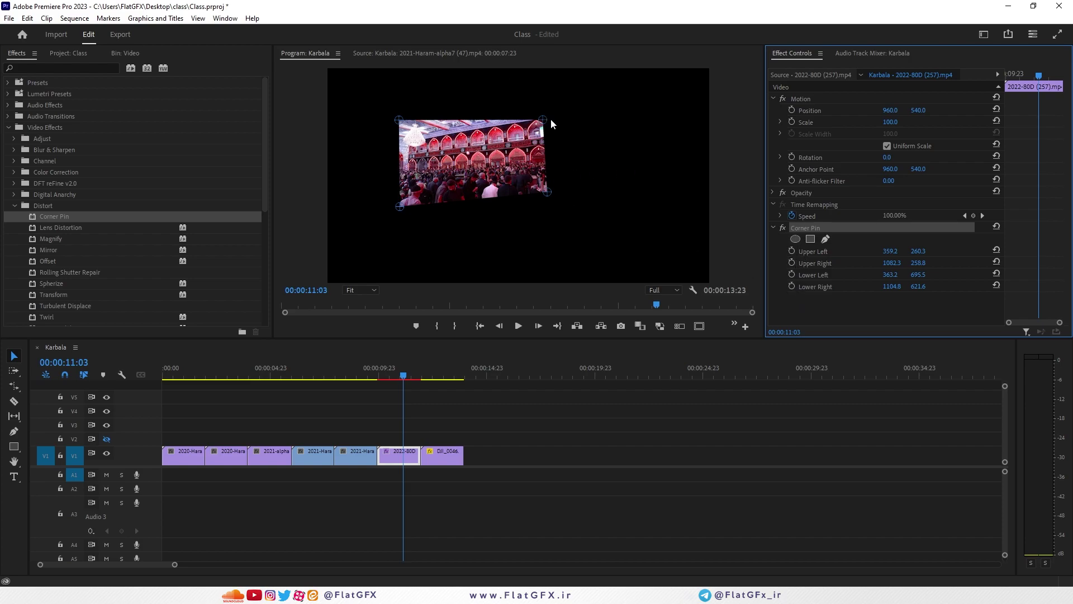
{"action": "left_click", "coordinate": [814, 226]}
{"action": "key", "text": "Delete"}
Apply Lens Distortion to the 2022-80D (257) clip, try Curvature -100 with the decentering and prism settings, and reset the effect
{"action": "left_click_drag", "start_coordinate": [67, 230], "coordinate": [402, 454]}
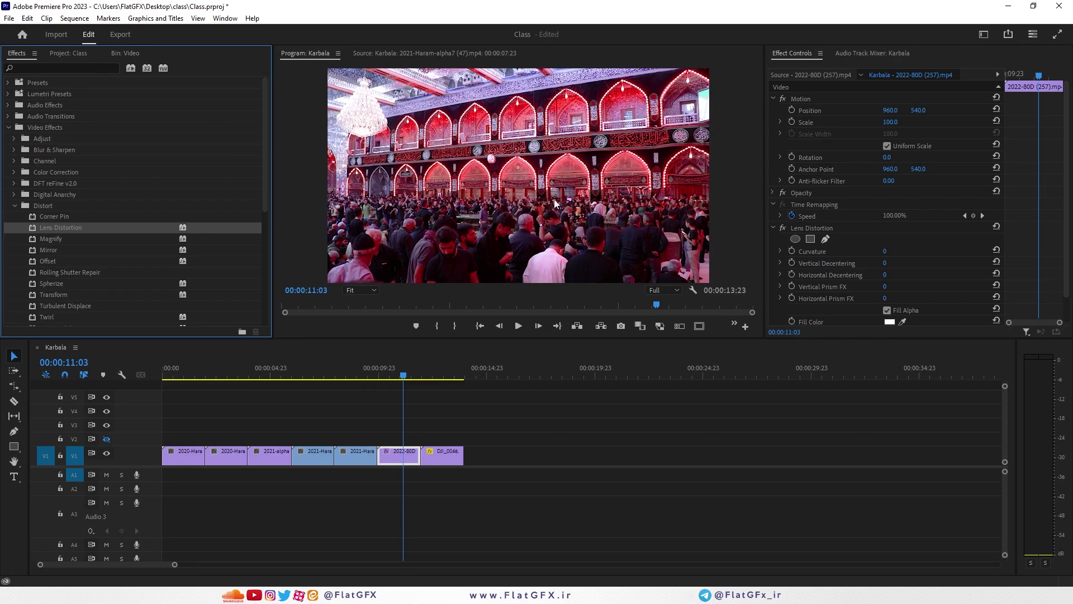
{"action": "left_click_drag", "start_coordinate": [884, 251], "coordinate": [829, 251]}
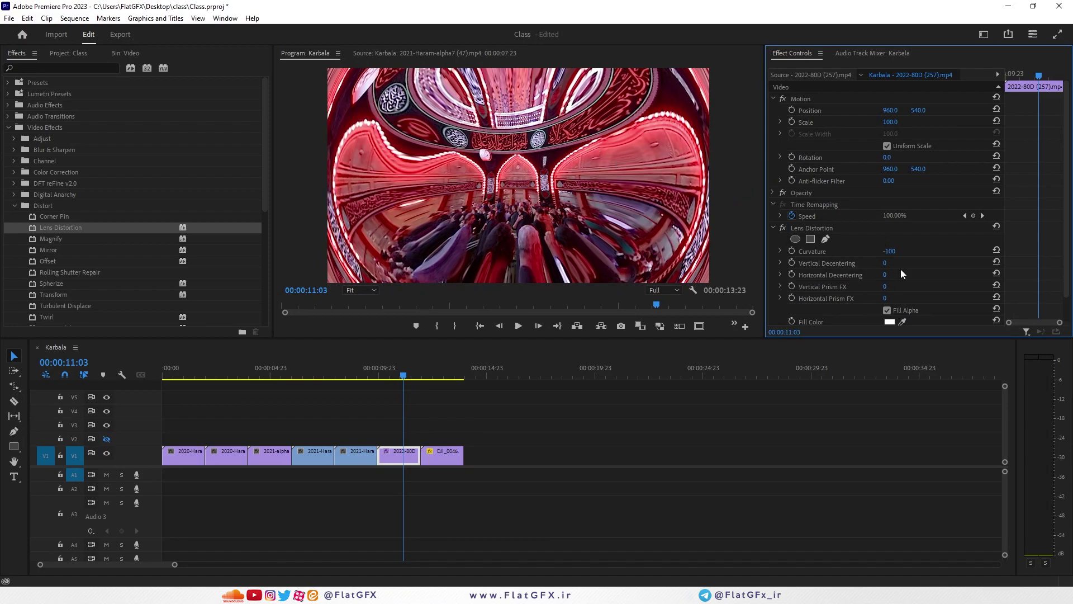
{"action": "left_click_drag", "start_coordinate": [889, 263], "coordinate": [891, 287]}
{"action": "left_click", "coordinate": [997, 226]}
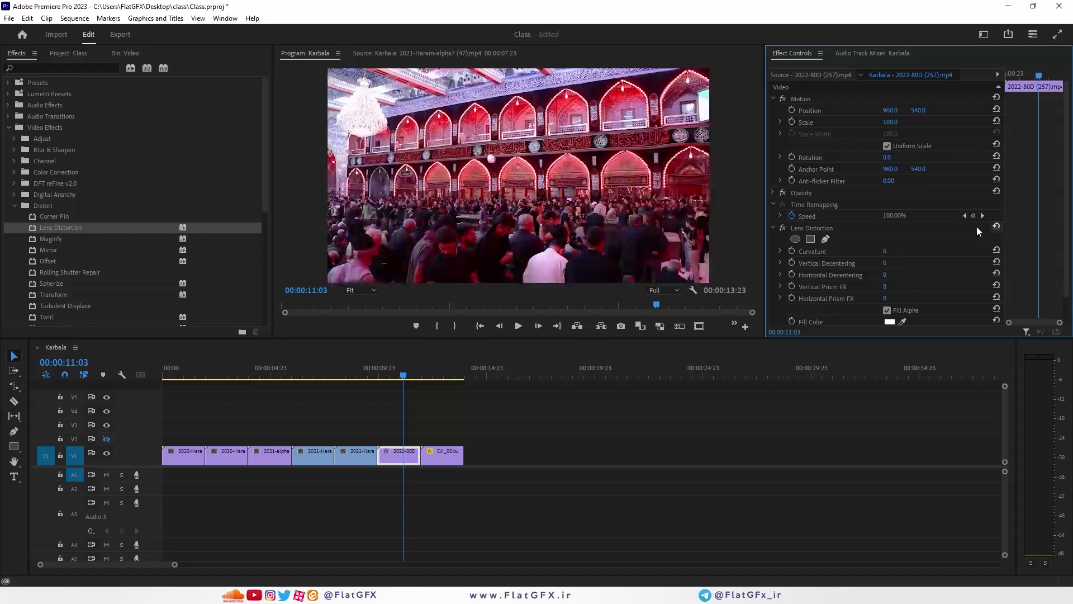
Apply Lens Distortion to the first 2020-Haram-Handy clip with Curvature -24 and Vertical Decentering 13
{"action": "left_click_drag", "start_coordinate": [318, 369], "coordinate": [183, 385]}
{"action": "left_click_drag", "start_coordinate": [63, 238], "coordinate": [183, 455]}
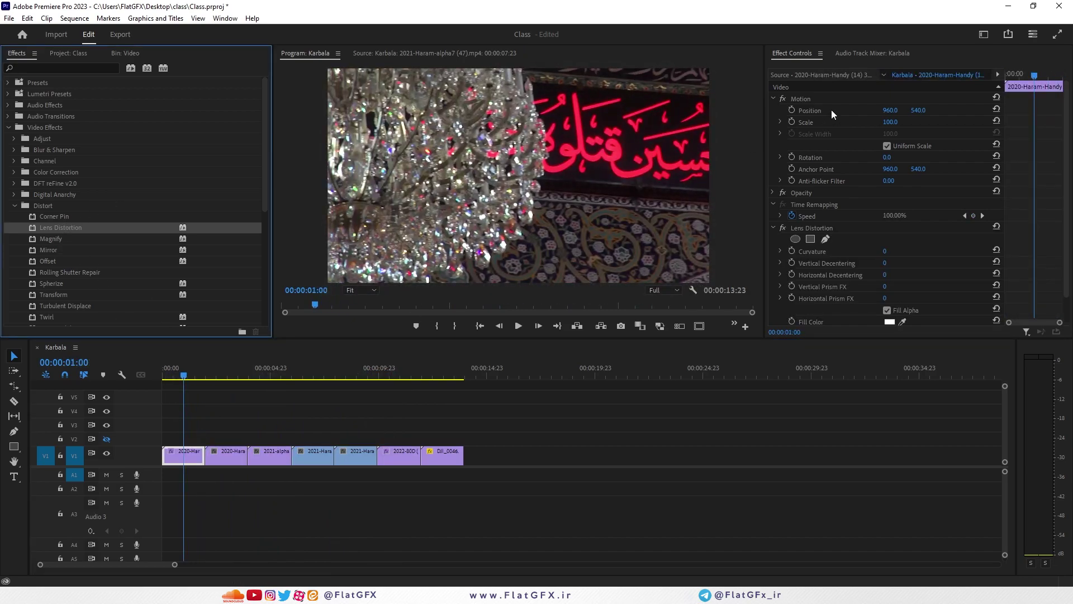
{"action": "left_click_drag", "start_coordinate": [883, 251], "coordinate": [894, 262]}
Play the first clip from its start to examine the lens distortion in motion
{"action": "left_click", "coordinate": [518, 326]}
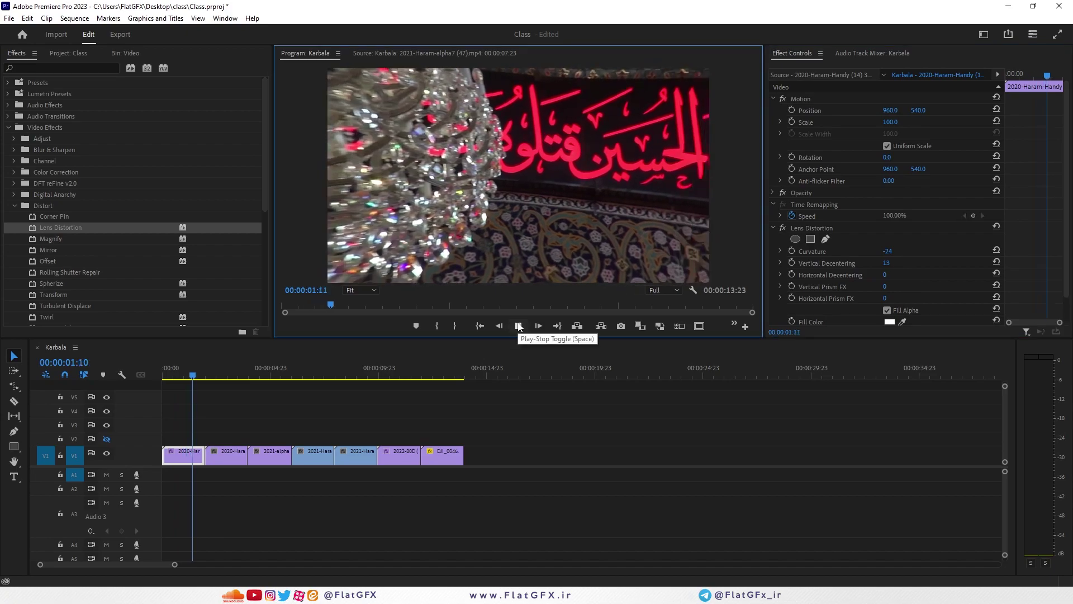
{"action": "left_click", "coordinate": [162, 368]}
{"action": "left_click", "coordinate": [519, 326]}
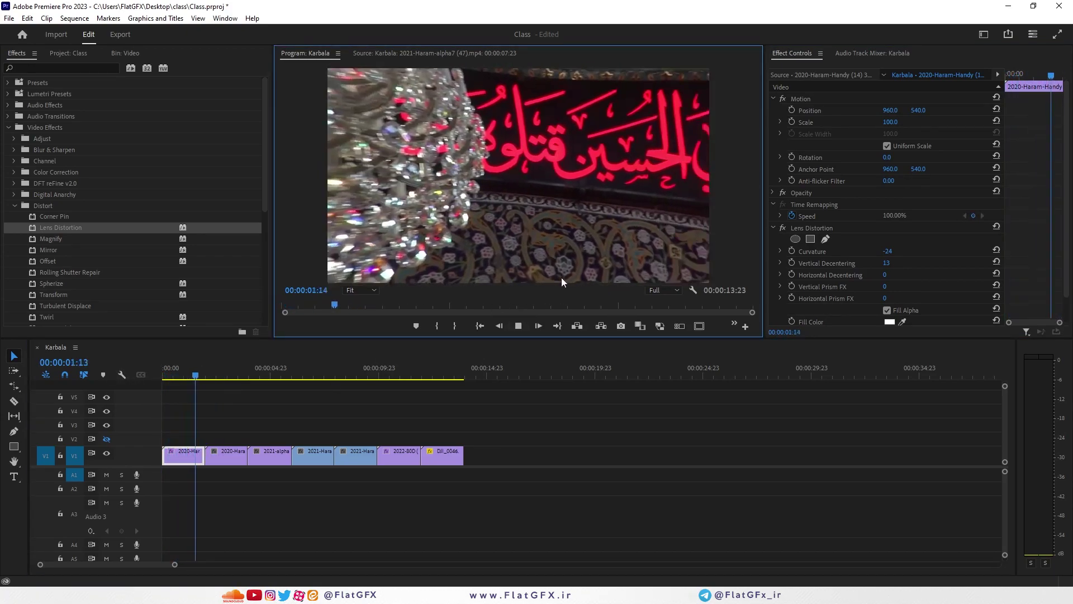
{"action": "left_click", "coordinate": [519, 325]}
Move the playhead to 00:00:01:04 and remove Lens Distortion from the first clip
{"action": "left_click_drag", "start_coordinate": [116, 223], "coordinate": [187, 456]}
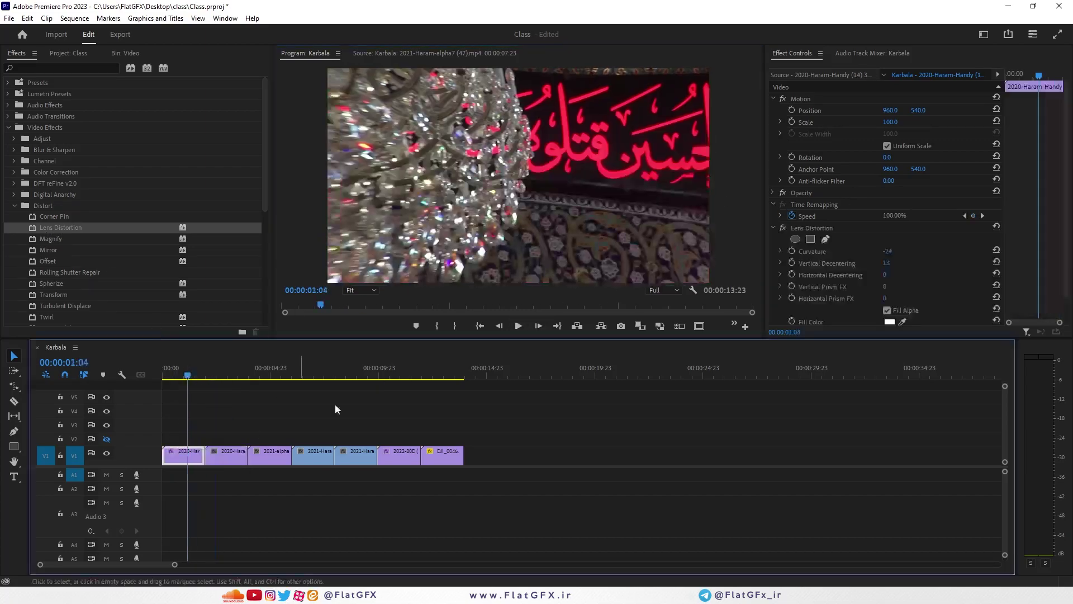
{"action": "left_click", "coordinate": [820, 229]}
{"action": "key", "text": "Delete"}
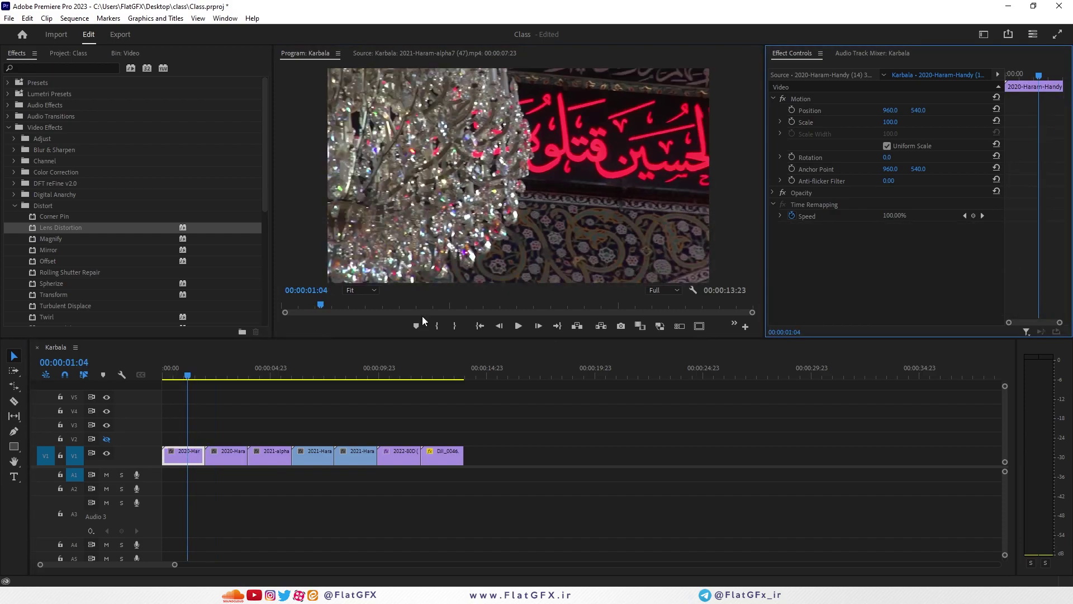
Apply Magnify to the first 2020-Haram-Handy clip and move its center to about 801, 481 over the chandelier
{"action": "left_click_drag", "start_coordinate": [55, 238], "coordinate": [185, 456]}
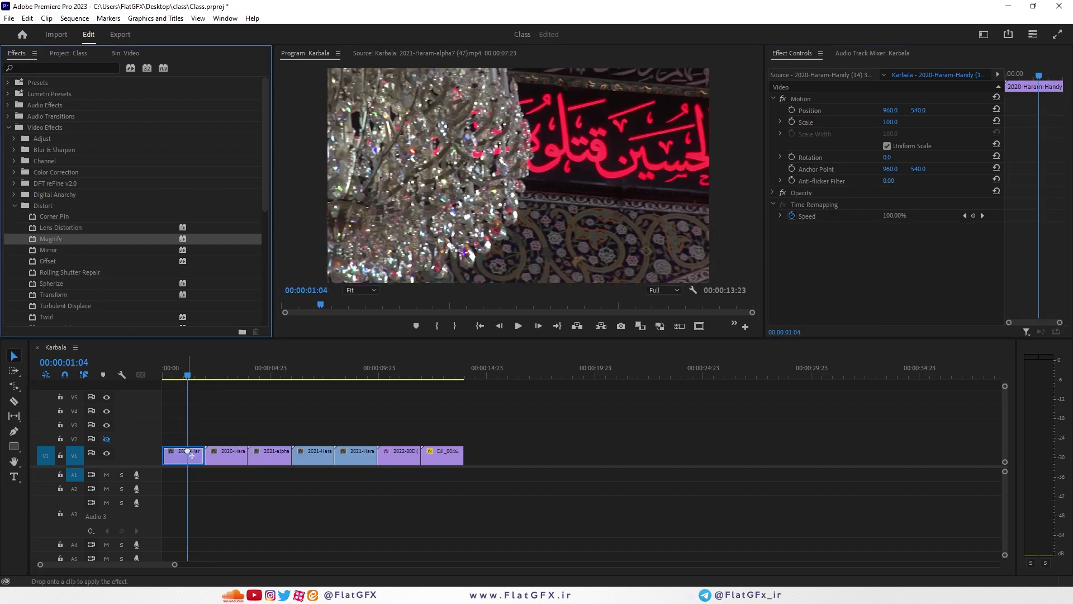
{"action": "left_click", "coordinate": [802, 227]}
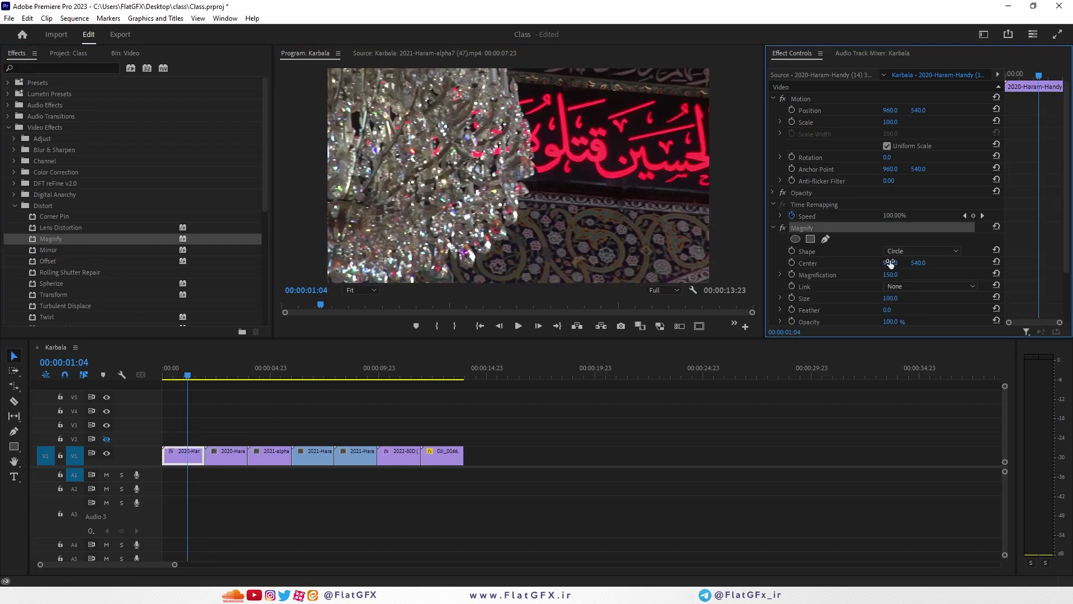
{"action": "left_click", "coordinate": [811, 264]}
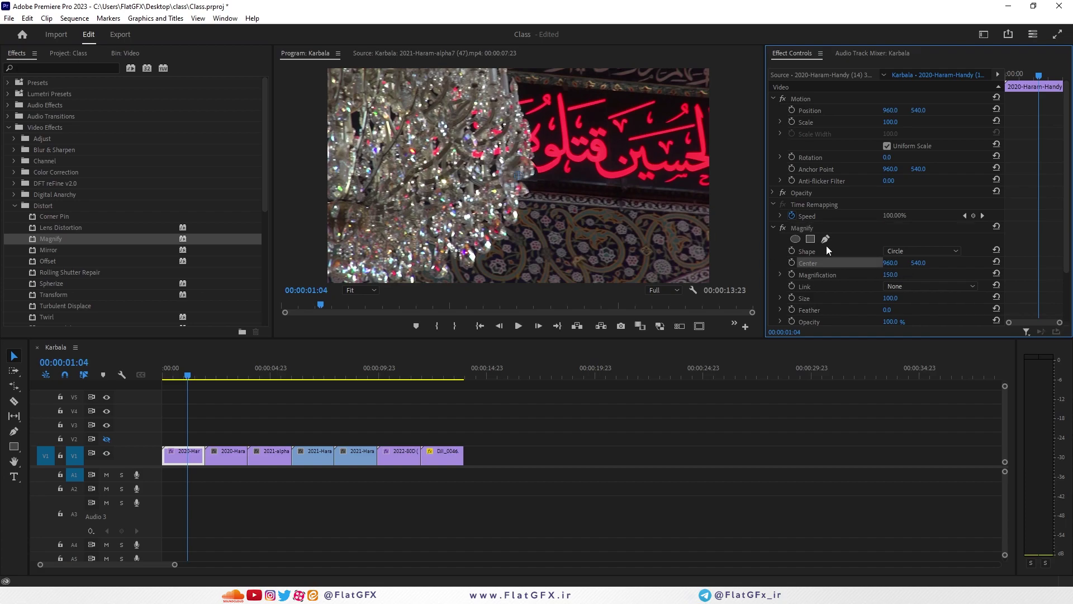
{"action": "left_click_drag", "start_coordinate": [518, 176], "coordinate": [487, 163]}
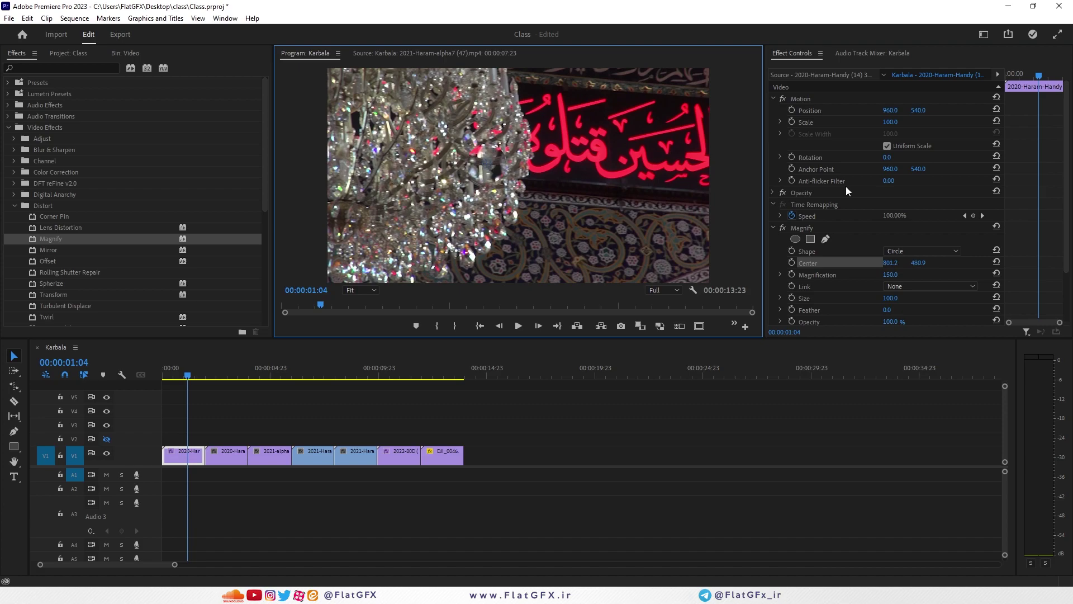
Set the Magnify effect's Magnification to 135 and its Size to 186
{"action": "mouse_move", "coordinate": [894, 275]}
{"action": "left_mouse_down"}
{"action": "mouse_move", "coordinate": [866, 275]}
{"action": "mouse_move", "coordinate": [886, 275]}
{"action": "left_mouse_up"}
{"action": "left_click", "coordinate": [888, 303]}
{"action": "type", "text": "186"}
{"action": "key", "text": "Return"}
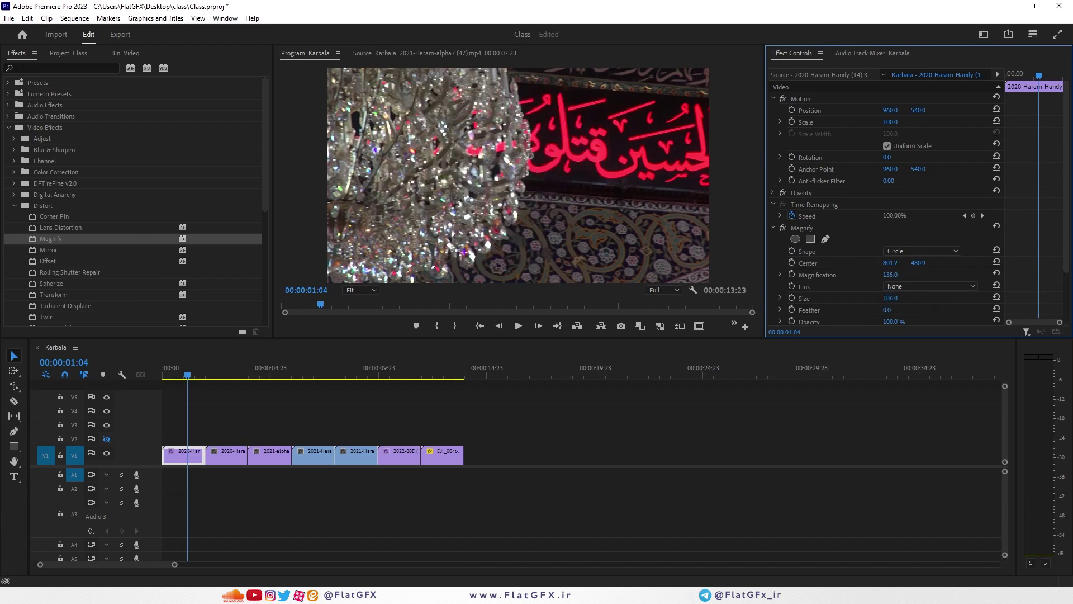
Set the Magnify effect's Link option to Size To Magnification
{"action": "left_click", "coordinate": [906, 285]}
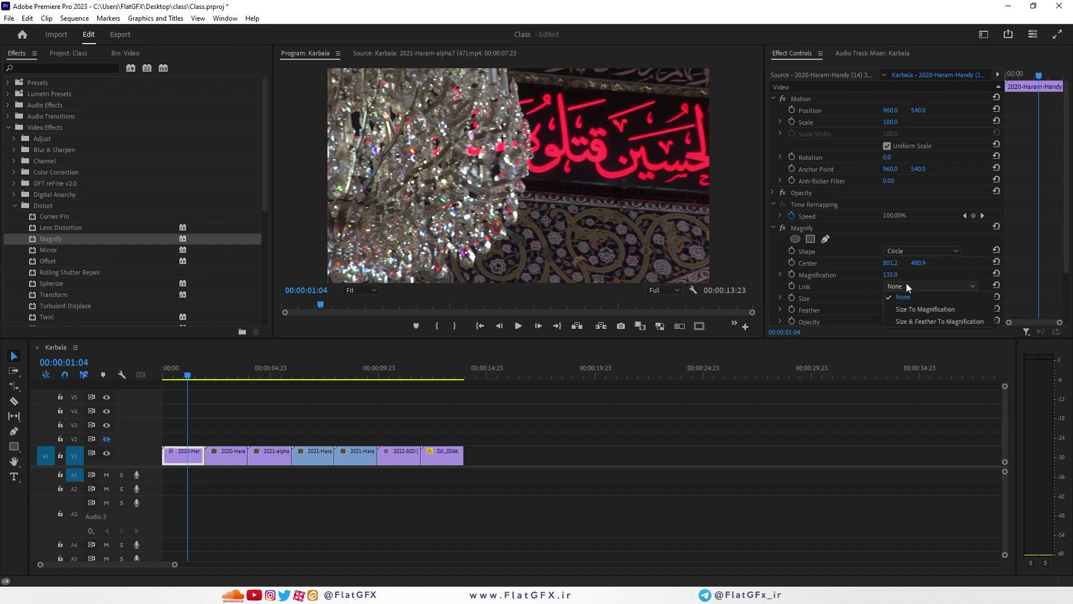
{"action": "left_click", "coordinate": [934, 308]}
{"action": "left_click", "coordinate": [924, 287]}
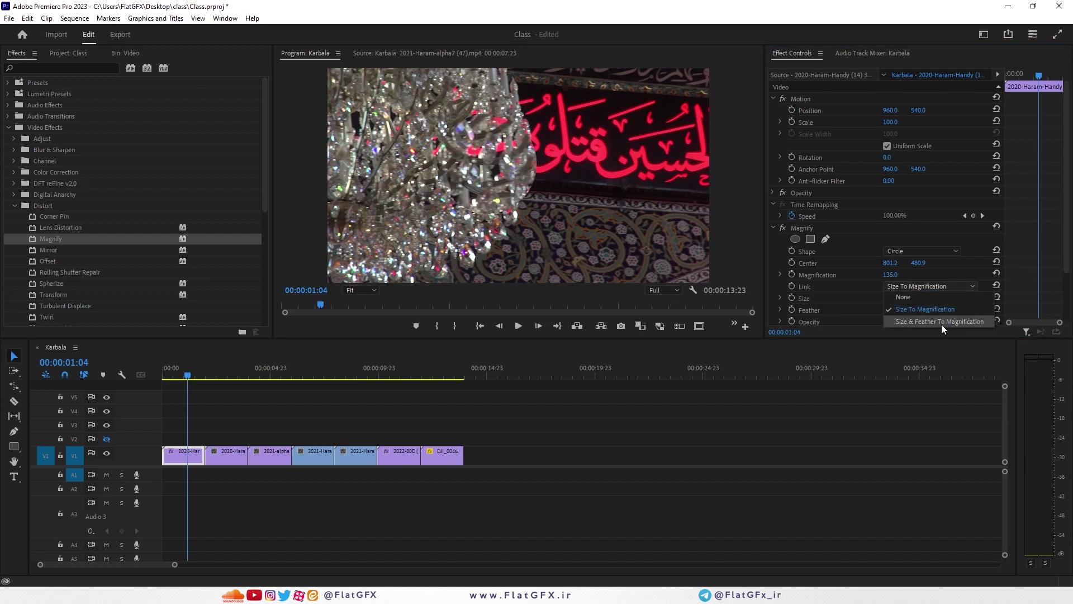
{"action": "left_click", "coordinate": [824, 284]}
Set Magnify's Size to 249, Feather to 129 and Opacity to 36%, and move its center to about 1490, 605 below the red lettering
{"action": "left_click_drag", "start_coordinate": [891, 301], "coordinate": [959, 309]}
{"action": "left_click_drag", "start_coordinate": [487, 164], "coordinate": [588, 179]}
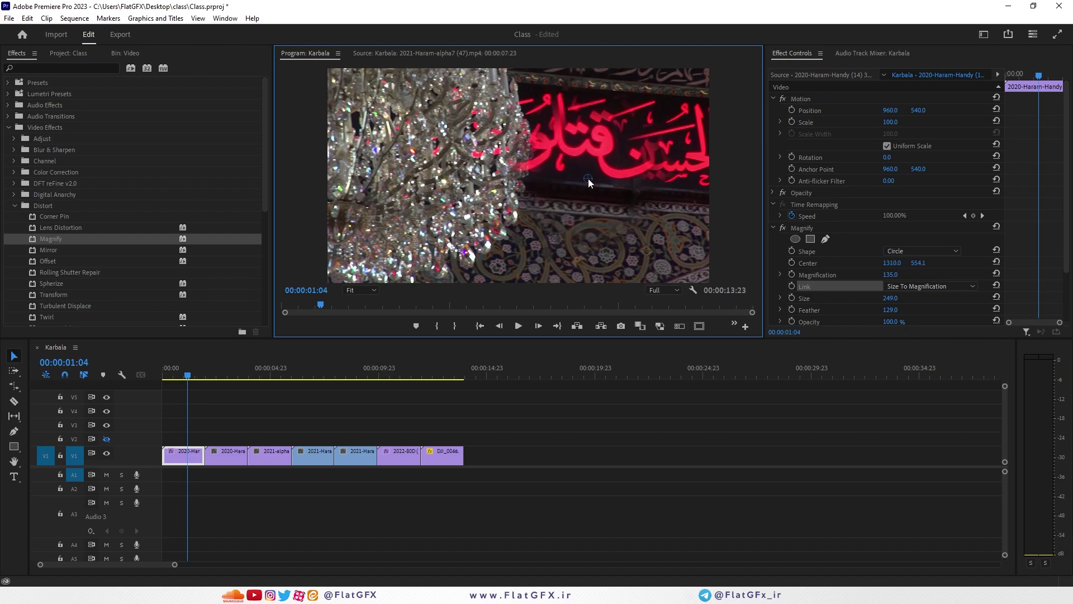
{"action": "scroll", "coordinate": [861, 263], "scroll_direction": "down", "scroll_amount": 1}
{"action": "left_click_drag", "start_coordinate": [891, 288], "coordinate": [855, 287]}
{"action": "left_click_drag", "start_coordinate": [588, 179], "coordinate": [455, 153]}
{"action": "left_click_drag", "start_coordinate": [622, 177], "coordinate": [624, 189]}
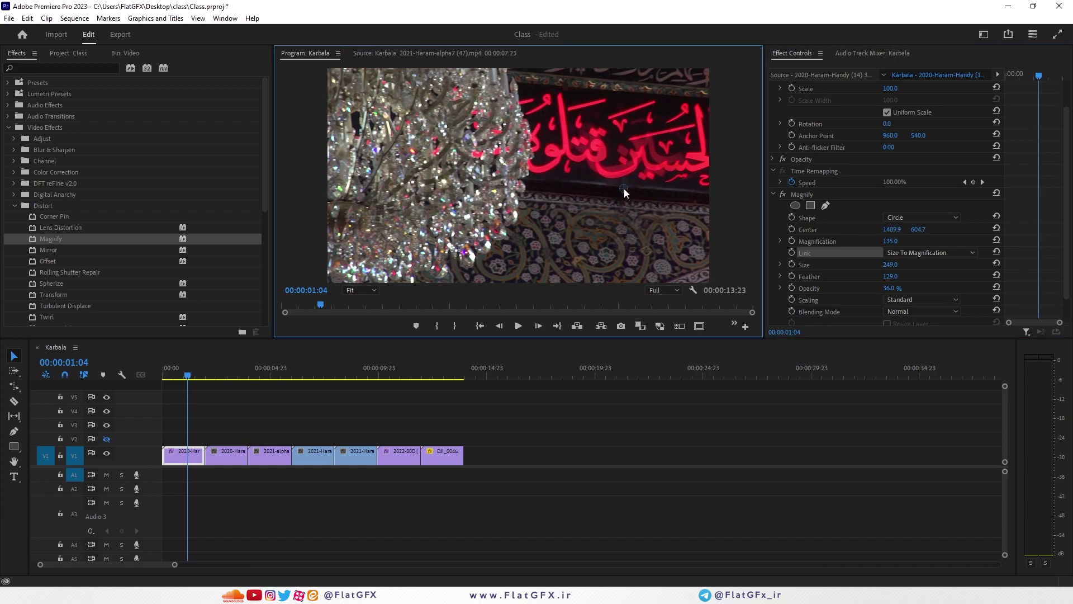
{"action": "left_click", "coordinate": [812, 194]}
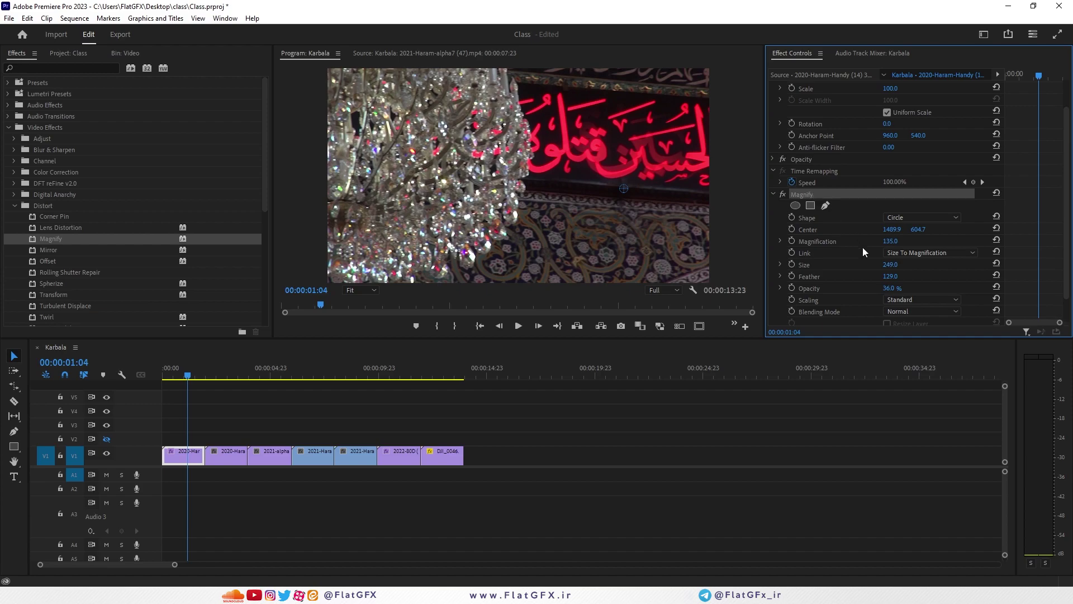
Set Magnify's Shape to Square and move its center to about 751, 467 over the chandelier
{"action": "left_click", "coordinate": [915, 217]}
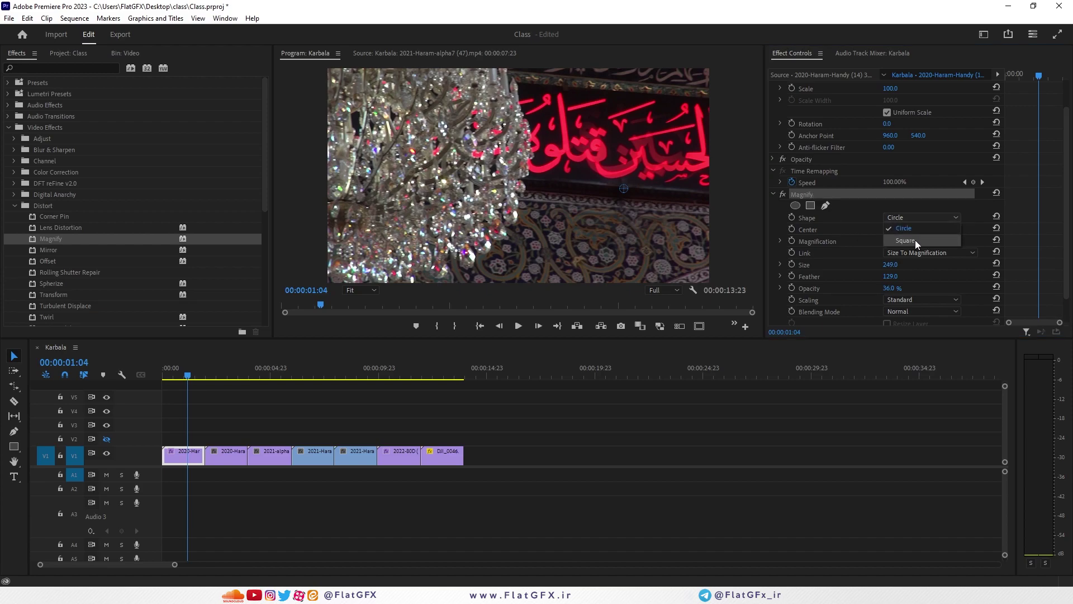
{"action": "left_click", "coordinate": [914, 239]}
{"action": "left_click_drag", "start_coordinate": [624, 189], "coordinate": [476, 161]}
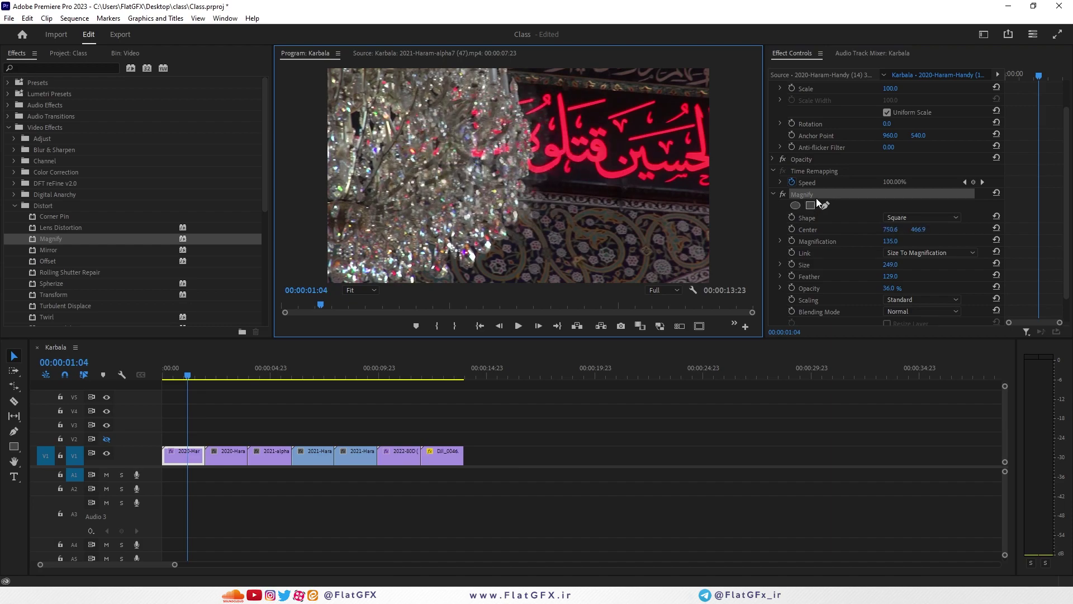
Delete Magnify from the first 2020-Haram-Handy clip and apply the Mirror effect instead
{"action": "key", "text": "Delete"}
{"action": "left_click_drag", "start_coordinate": [55, 249], "coordinate": [183, 456]}
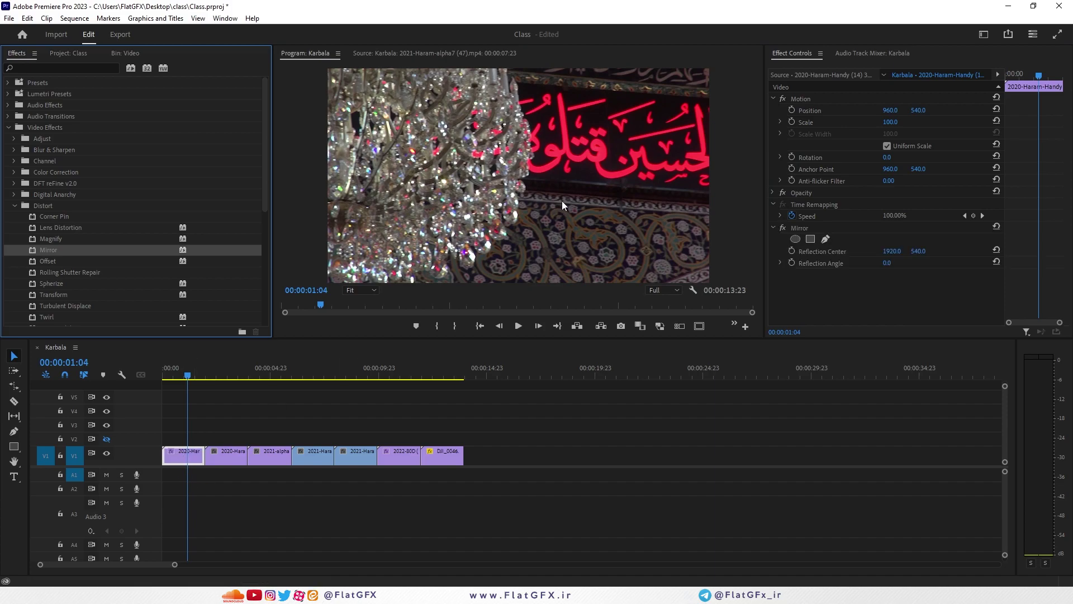
{"action": "left_click", "coordinate": [887, 262]}
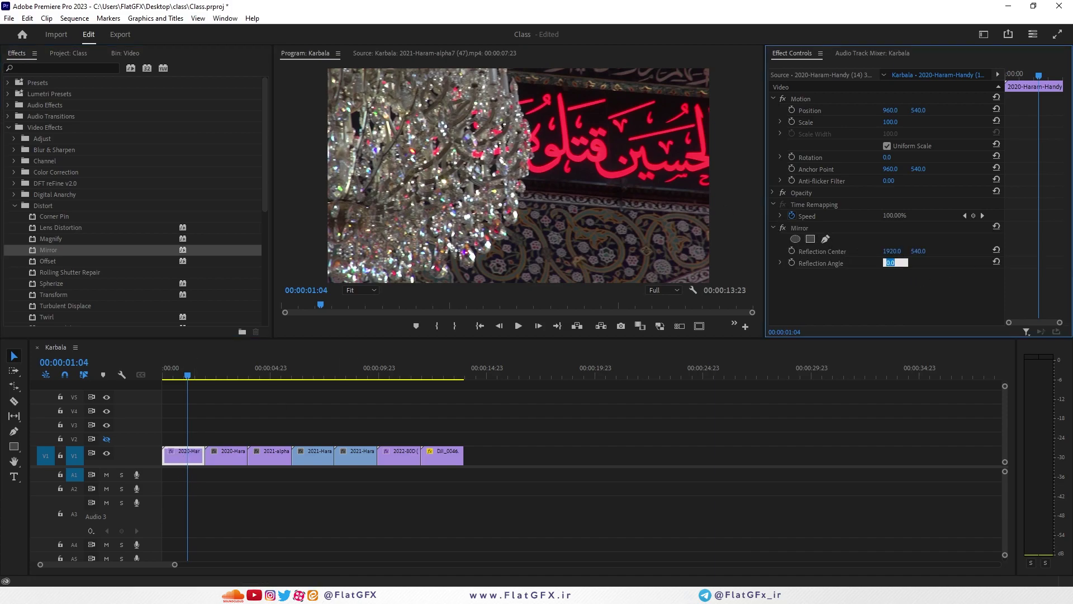
{"action": "key", "text": "Return"}
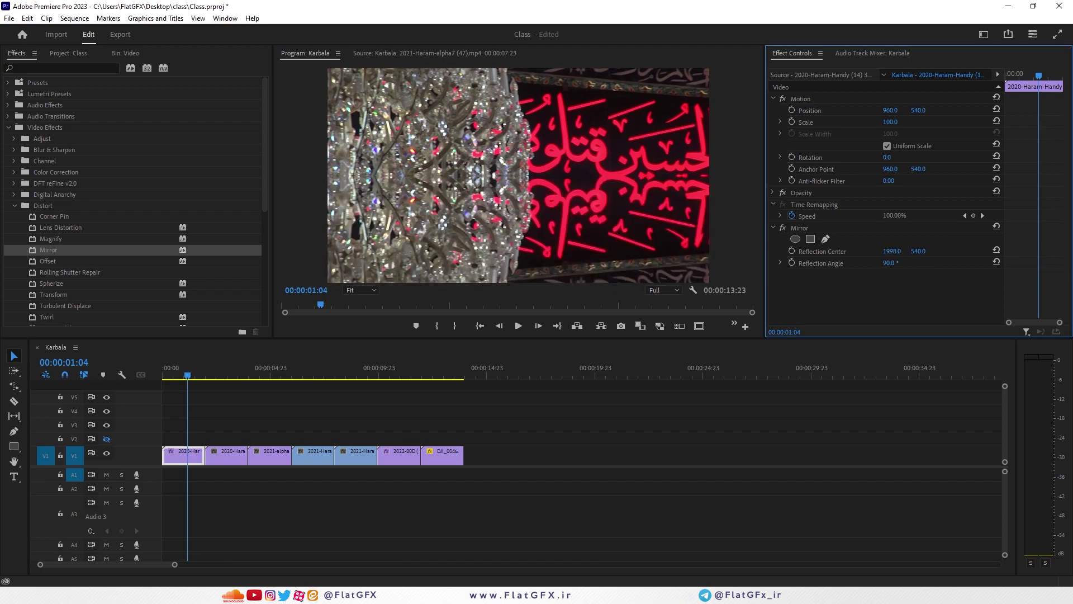
{"action": "left_click_drag", "start_coordinate": [919, 251], "coordinate": [934, 251]}
{"action": "key", "text": "ctrl+z"}
{"action": "key", "text": "ctrl+z"}
Set Mirror's Reflection Angle to 90° and preview the first clip from its start
{"action": "left_click", "coordinate": [889, 262]}
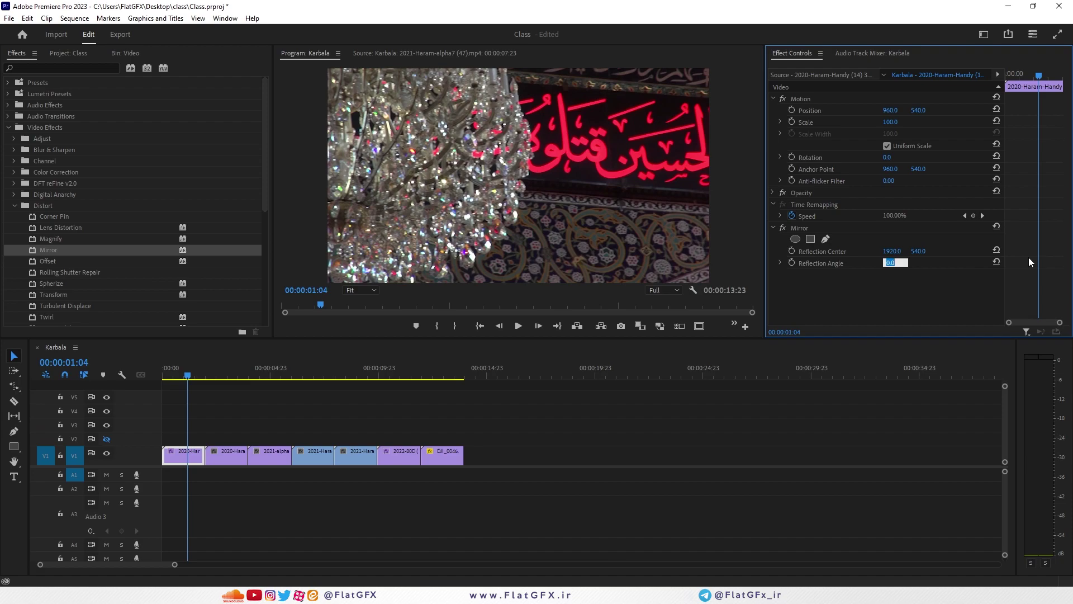
{"action": "type", "text": "90"}
{"action": "key", "text": "Return"}
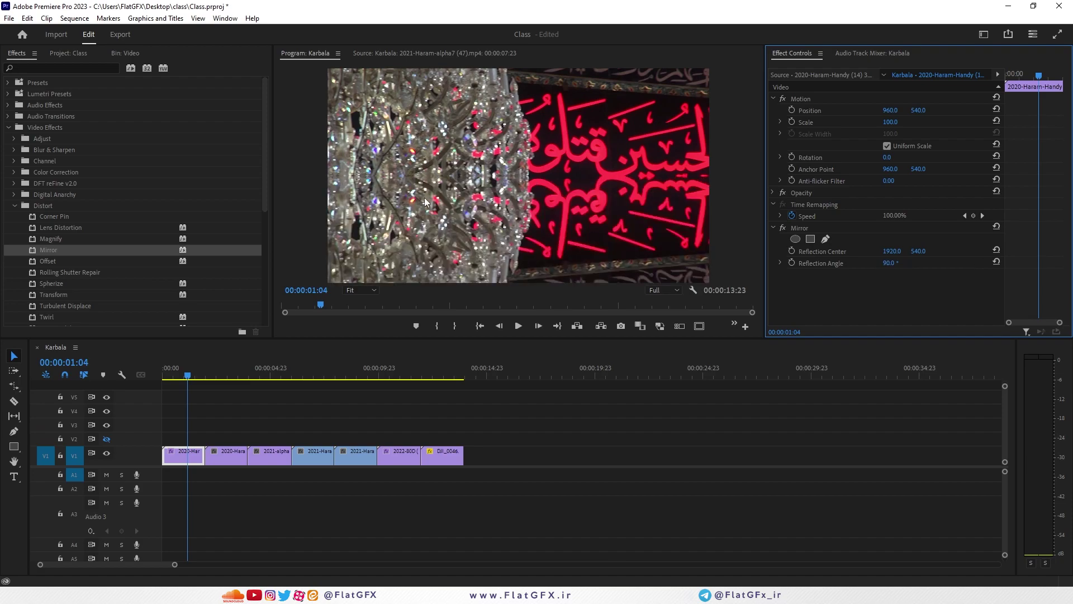
{"action": "left_click", "coordinate": [154, 375]}
{"action": "key", "text": "space"}
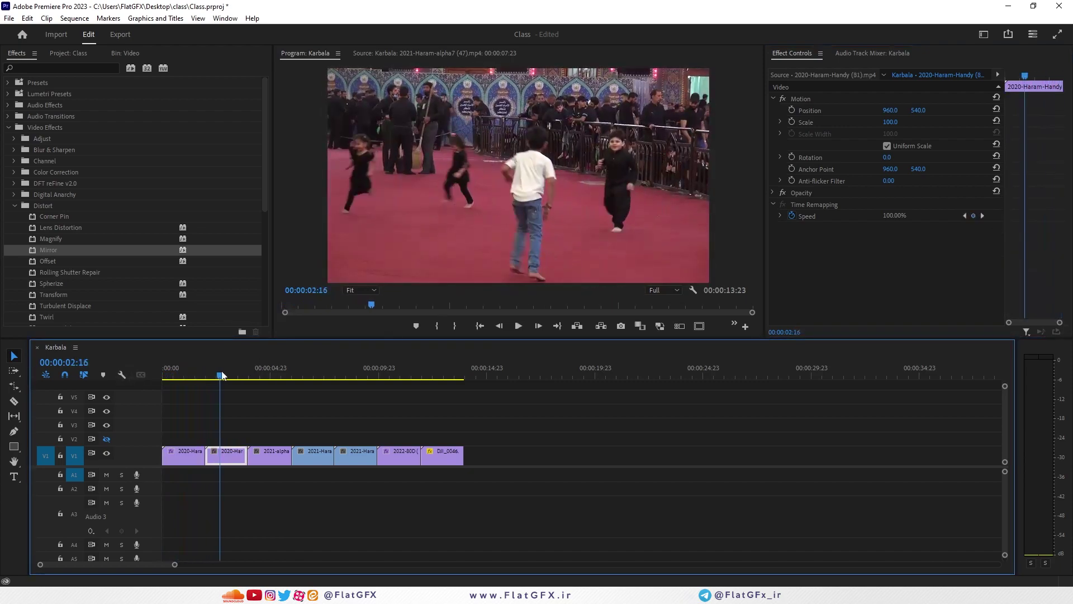
{"action": "left_click", "coordinate": [169, 375]}
{"action": "left_click", "coordinate": [171, 377]}
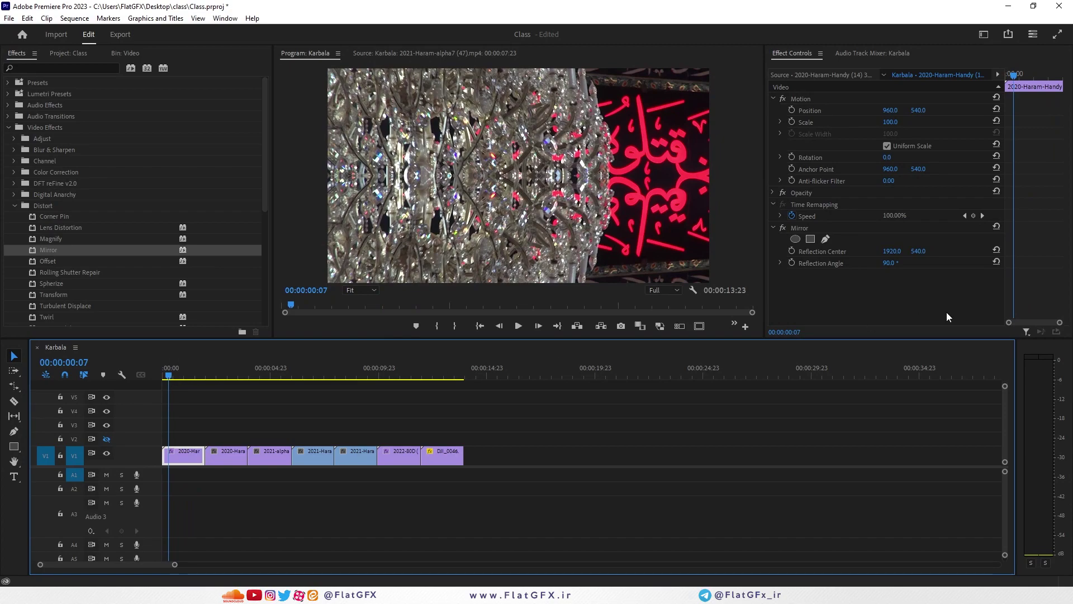
Set Mirror's Reflection Angle to 180° and shift the horizontal Reflection Center to about 919
{"action": "mouse_move", "coordinate": [896, 268]}
{"action": "left_mouse_down"}
{"action": "mouse_move", "coordinate": [936, 268]}
{"action": "mouse_move", "coordinate": [895, 264]}
{"action": "left_mouse_up"}
{"action": "left_click", "coordinate": [894, 263]}
{"action": "type", "text": "180"}
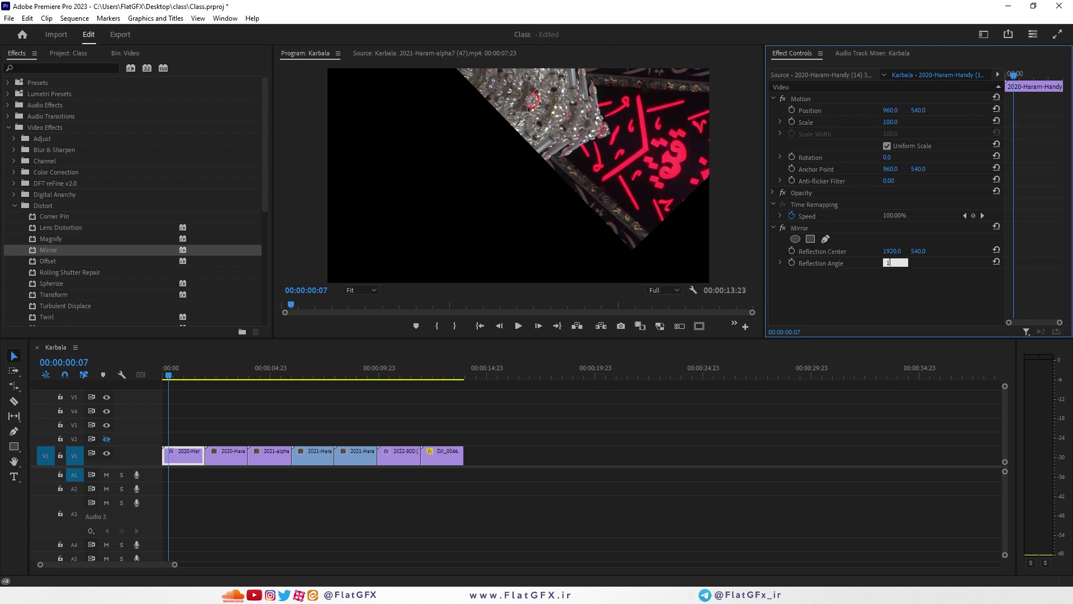
{"action": "key", "text": "Return"}
{"action": "left_click_drag", "start_coordinate": [892, 251], "coordinate": [332, 251]}
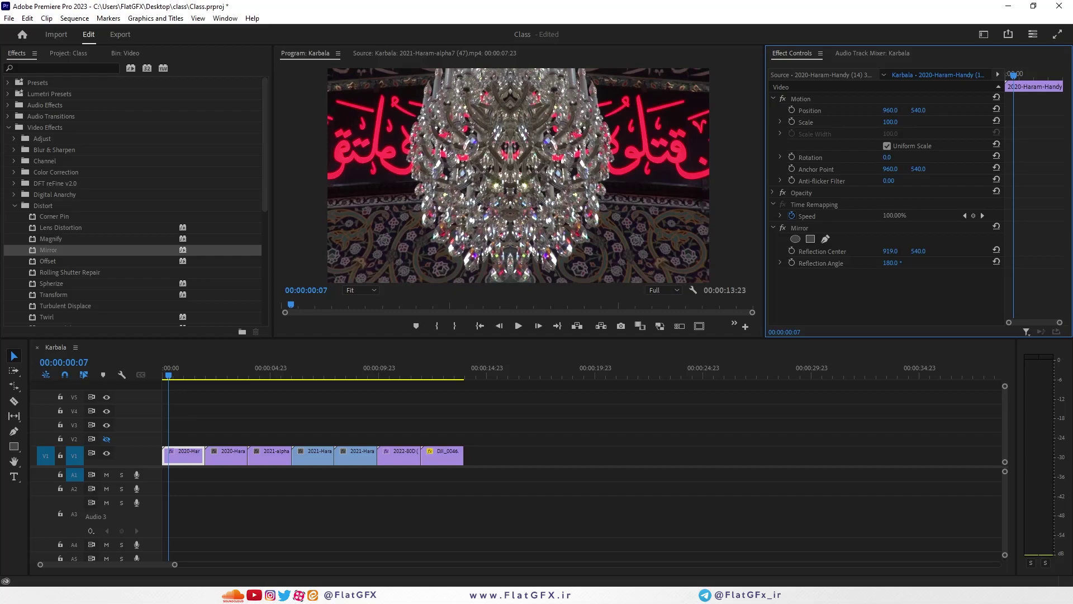
Set Mirror's horizontal Reflection Center to 1080 and play back the clip
{"action": "left_click", "coordinate": [890, 252]}
{"action": "type", "text": "1080"}
{"action": "key", "text": "Return"}
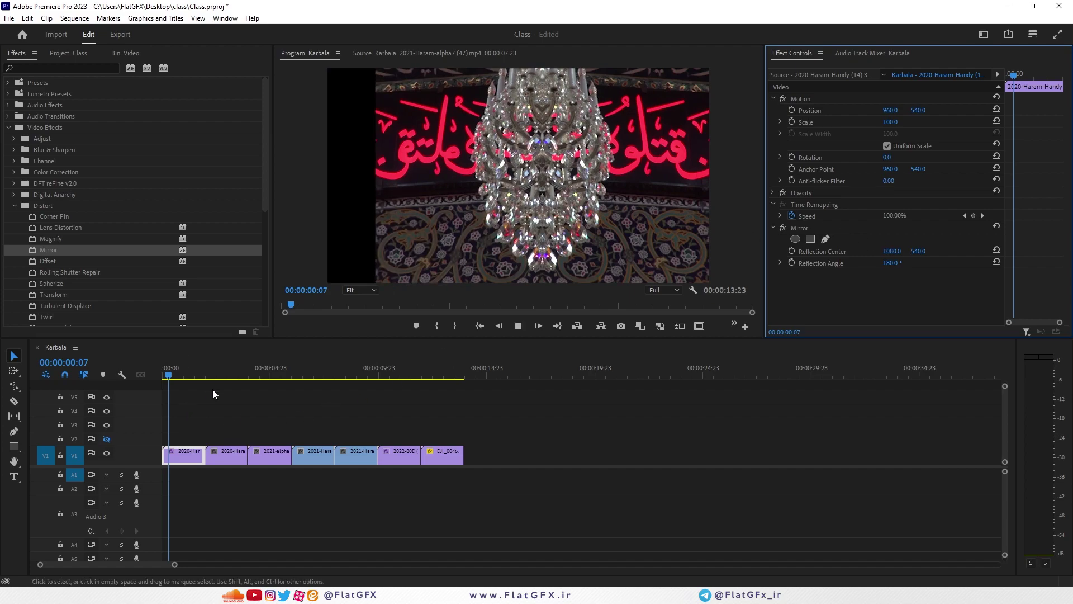
{"action": "key", "text": "space"}
Lower Mirror's horizontal Reflection Center to about 958.8 and play the first clip from its start
{"action": "left_click_drag", "start_coordinate": [895, 253], "coordinate": [828, 252]}
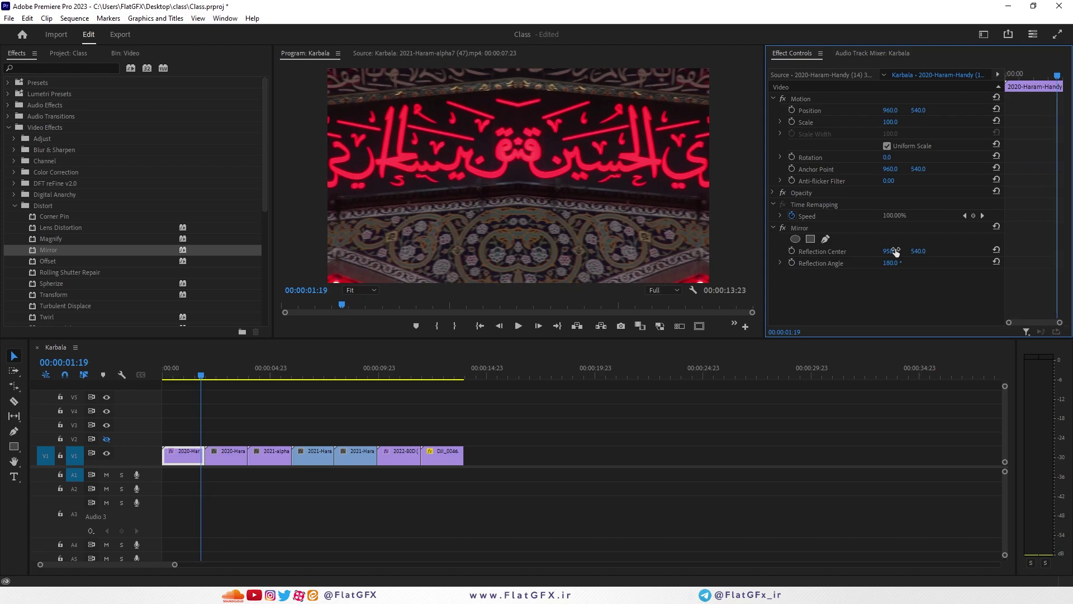
{"action": "key", "text": "space"}
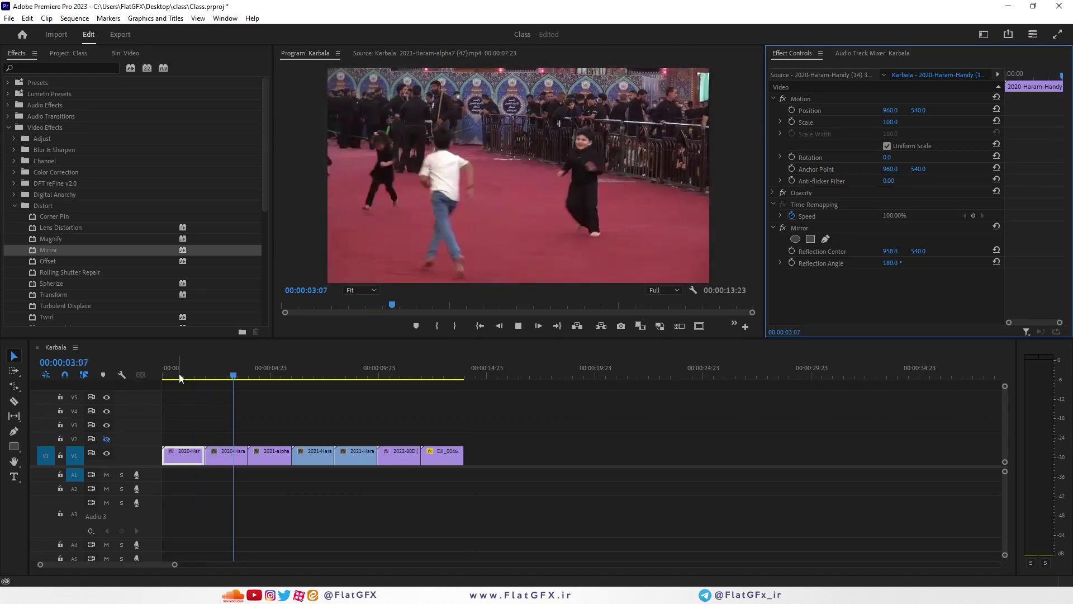
{"action": "left_click", "coordinate": [154, 369]}
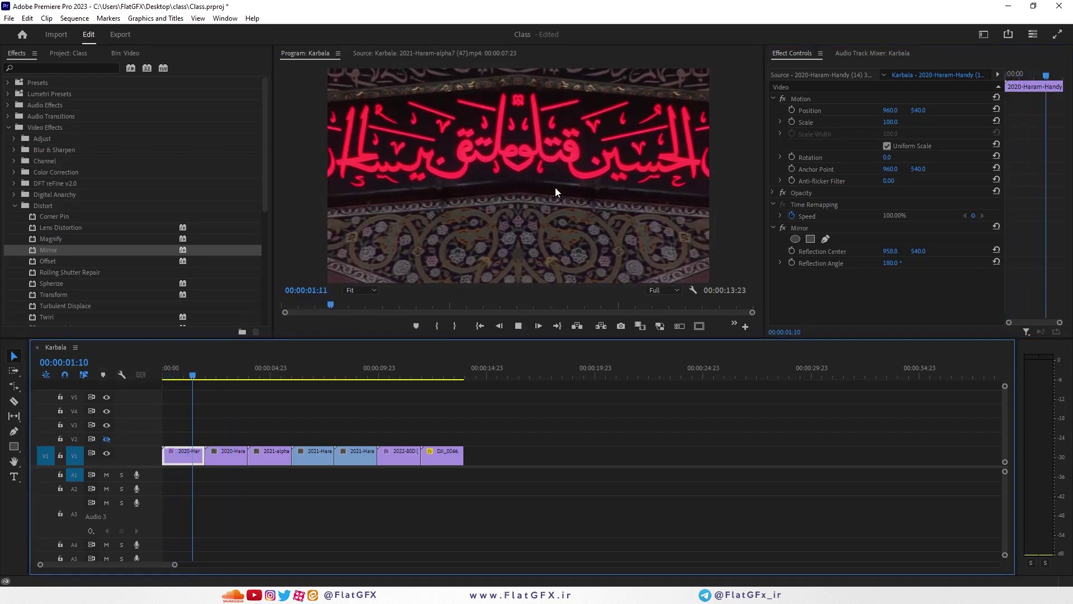
{"action": "key", "text": "space"}
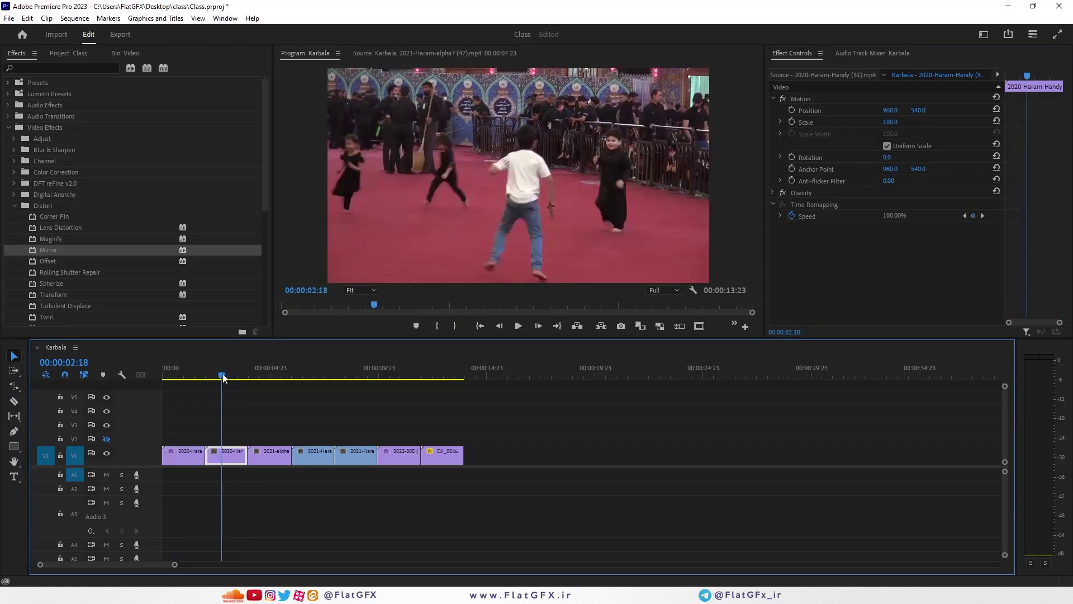
Select the Mirror effect on the first 2020-Haram-Handy clip
{"action": "left_click", "coordinate": [183, 456]}
{"action": "left_click", "coordinate": [806, 227]}
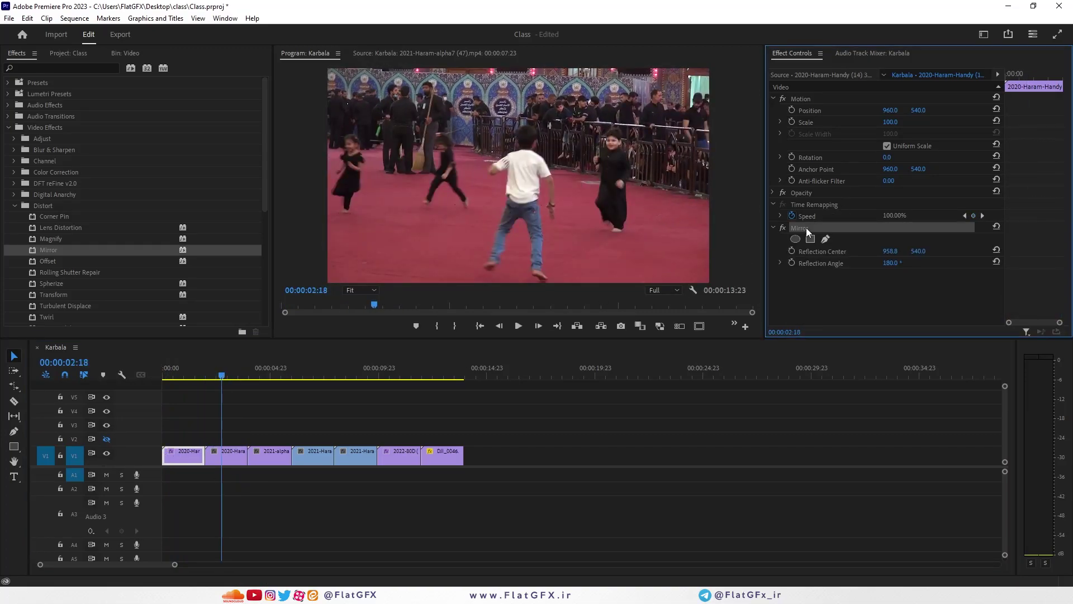
Remove the Mirror effect from the first clip and move the playhead over the second clip to 00:00:03:00
{"action": "key", "text": "Delete"}
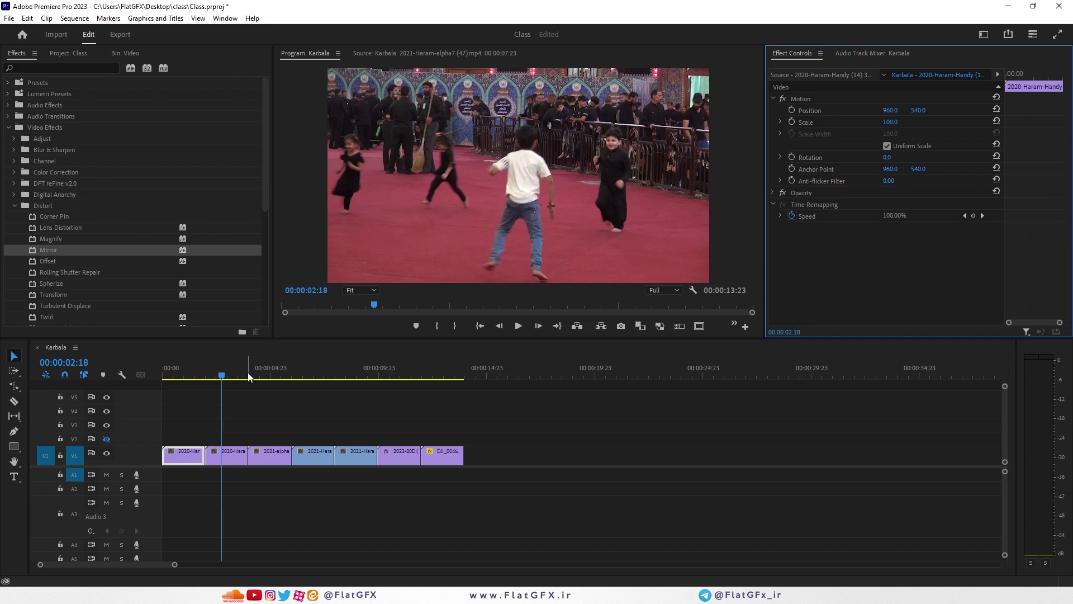
{"action": "mouse_move", "coordinate": [240, 372]}
{"action": "left_mouse_down"}
{"action": "mouse_move", "coordinate": [187, 374]}
{"action": "mouse_move", "coordinate": [229, 380]}
{"action": "left_mouse_up"}
Apply the Offset effect to the second clip and shift its center to about -3121, 124
{"action": "left_click_drag", "start_coordinate": [49, 261], "coordinate": [225, 455]}
{"action": "left_click", "coordinate": [819, 260]}
{"action": "left_click_drag", "start_coordinate": [890, 251], "coordinate": [1025, 251]}
{"action": "left_click_drag", "start_coordinate": [890, 262], "coordinate": [934, 251]}
{"action": "key", "text": "ctrl+z"}
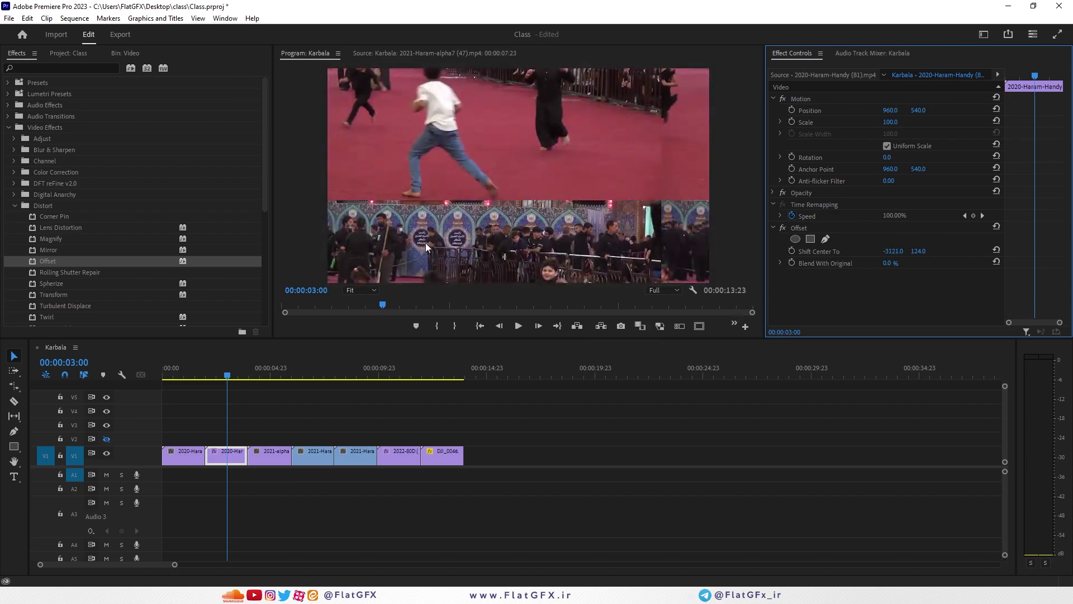
Remove the Offset effect from the second clip and briefly play the sequence
{"action": "left_click", "coordinate": [806, 227]}
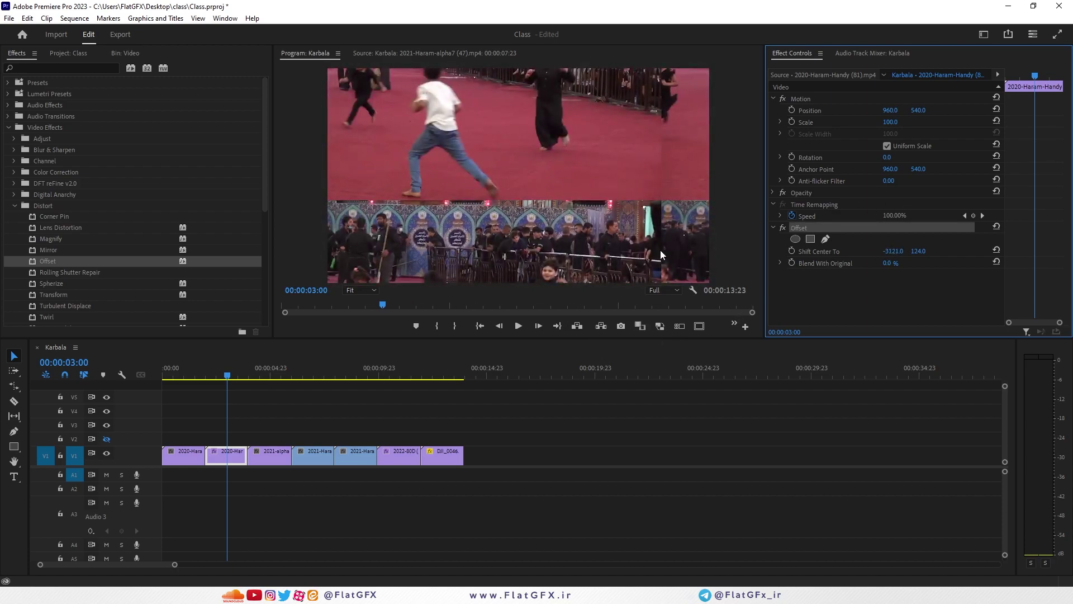
{"action": "key", "text": "Delete"}
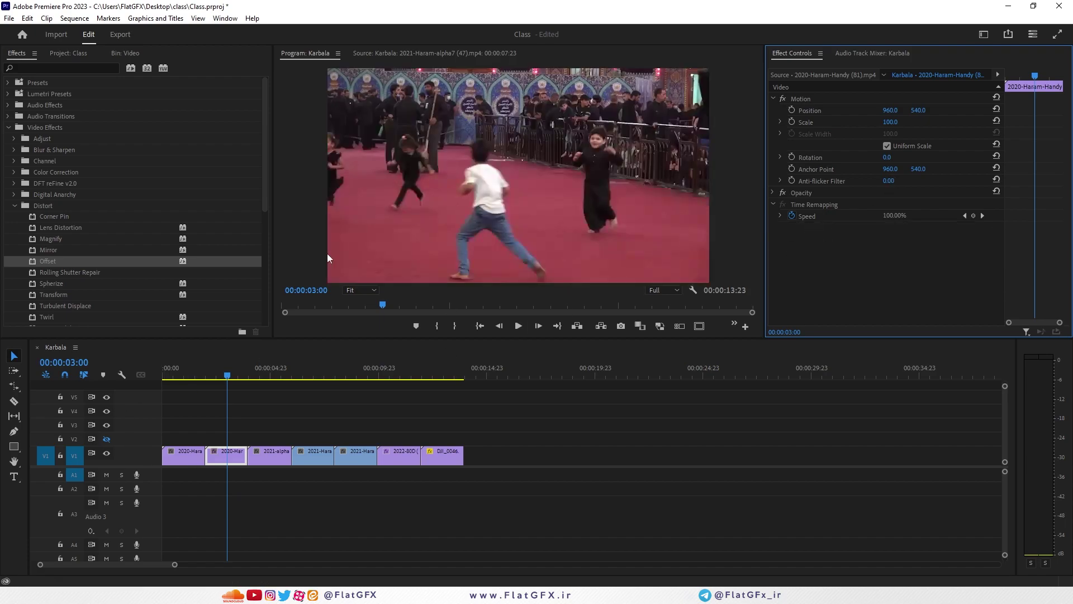
{"action": "key", "text": "space"}
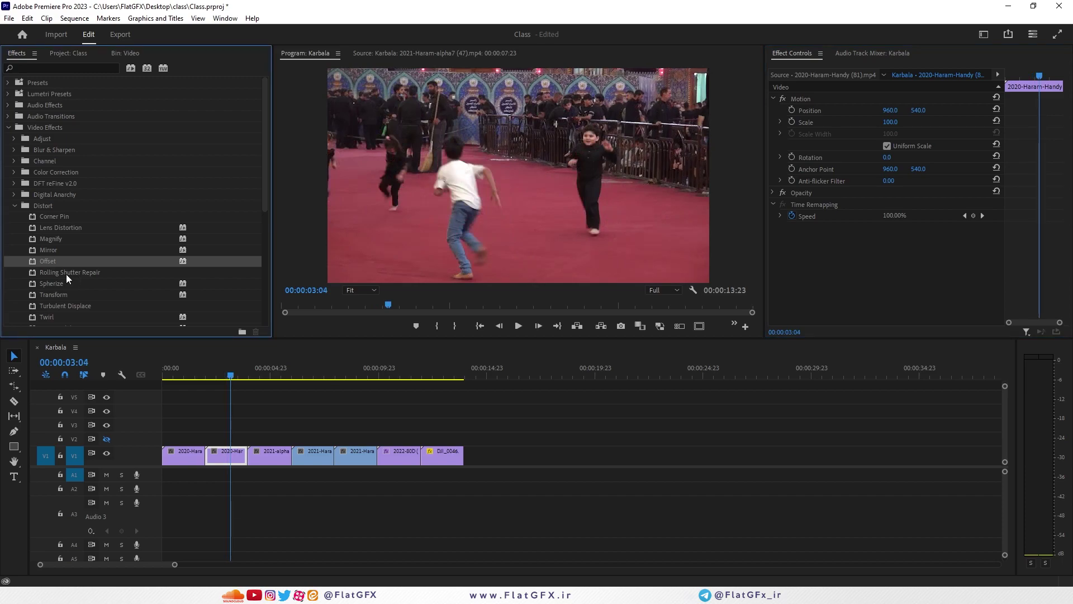
Apply Rolling Shutter Repair to the second clip, set its rate to 45%, and view the scan direction options
{"action": "left_click", "coordinate": [66, 274]}
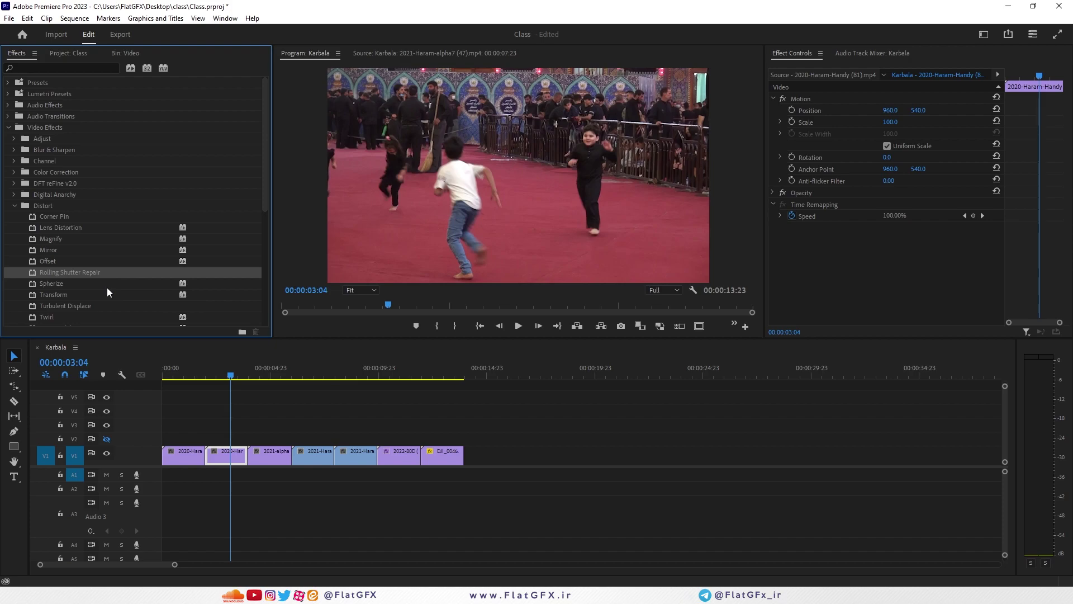
{"action": "left_click_drag", "start_coordinate": [72, 274], "coordinate": [230, 459]}
{"action": "left_click_drag", "start_coordinate": [889, 251], "coordinate": [914, 252]}
{"action": "left_click", "coordinate": [919, 264]}
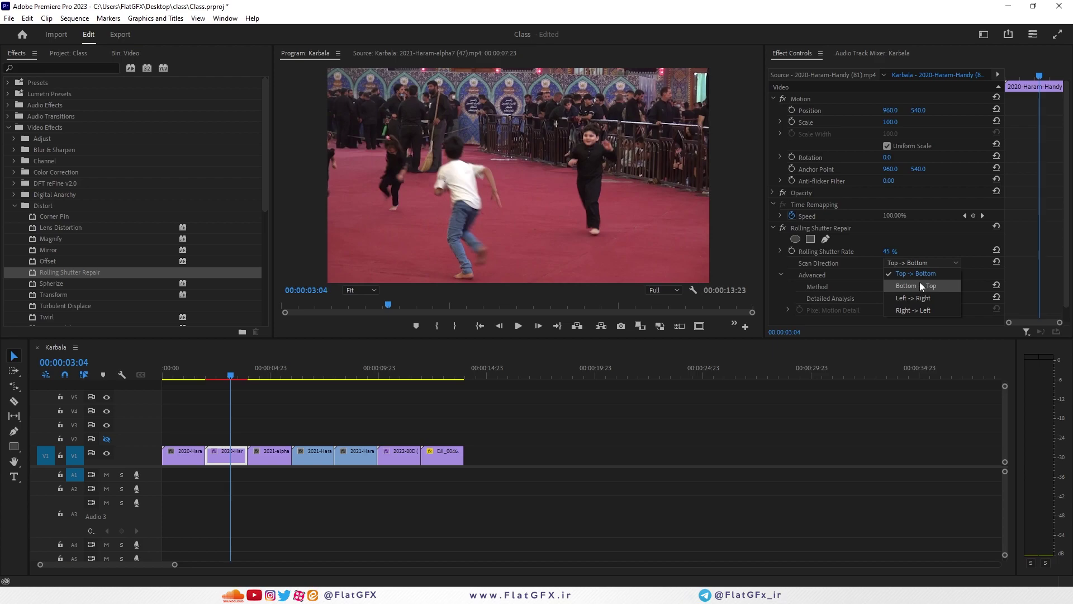
{"action": "left_click", "coordinate": [917, 239]}
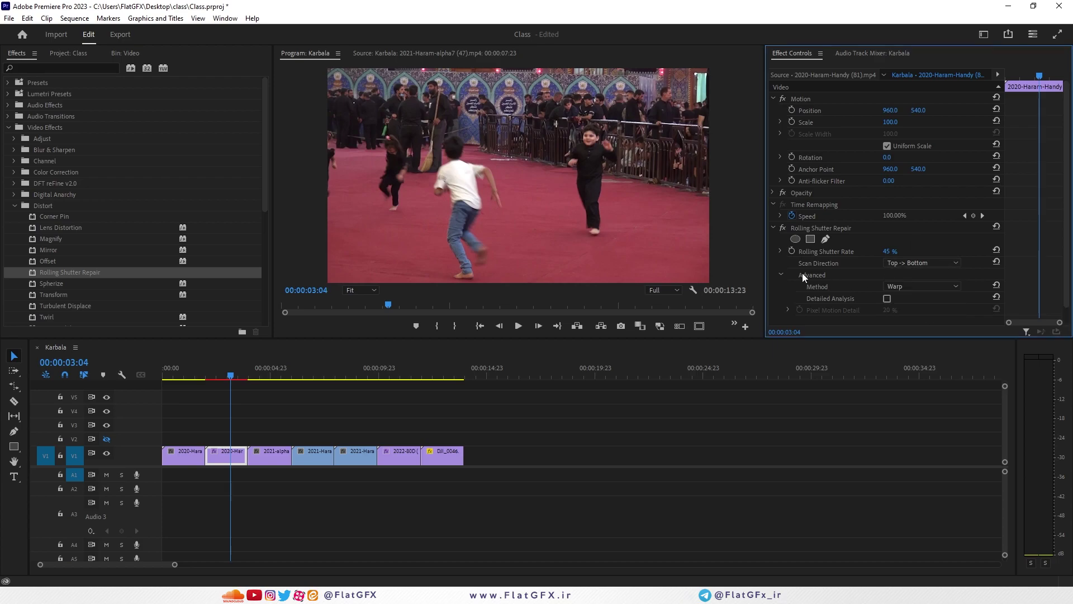
Try the alternative Method in Rolling Shutter Repair's advanced settings and return it to Warp
{"action": "left_click", "coordinate": [921, 287]}
{"action": "left_click", "coordinate": [929, 307]}
{"action": "left_click", "coordinate": [910, 288]}
{"action": "left_click", "coordinate": [912, 295]}
Remove the Rolling Shutter Repair effect from the second clip
{"action": "scroll", "coordinate": [842, 234], "scroll_direction": "down", "scroll_amount": 1}
{"action": "left_click", "coordinate": [842, 213]}
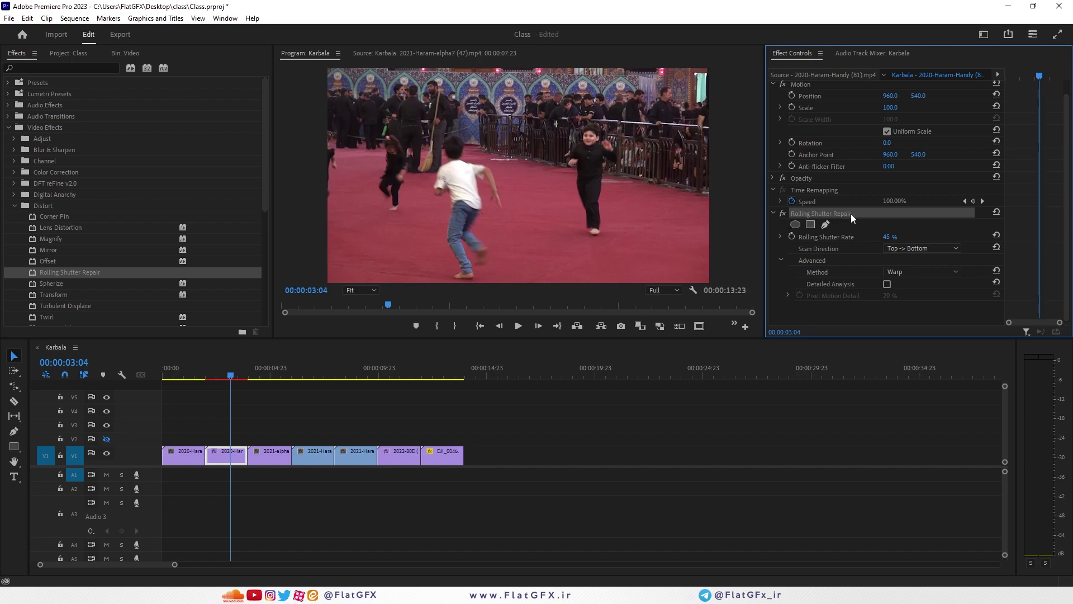
{"action": "key", "text": "Delete"}
Apply the Spherize effect to the second clip with a radius of 526 and its center at about 1341, 411
{"action": "left_click_drag", "start_coordinate": [40, 286], "coordinate": [226, 456]}
{"action": "left_click_drag", "start_coordinate": [890, 251], "coordinate": [1029, 251]}
{"action": "mouse_move", "coordinate": [918, 263]}
{"action": "left_mouse_down"}
{"action": "mouse_move", "coordinate": [949, 263]}
{"action": "mouse_move", "coordinate": [872, 263]}
{"action": "mouse_move", "coordinate": [1062, 263]}
{"action": "mouse_move", "coordinate": [860, 262]}
{"action": "mouse_move", "coordinate": [915, 263]}
{"action": "left_mouse_up"}
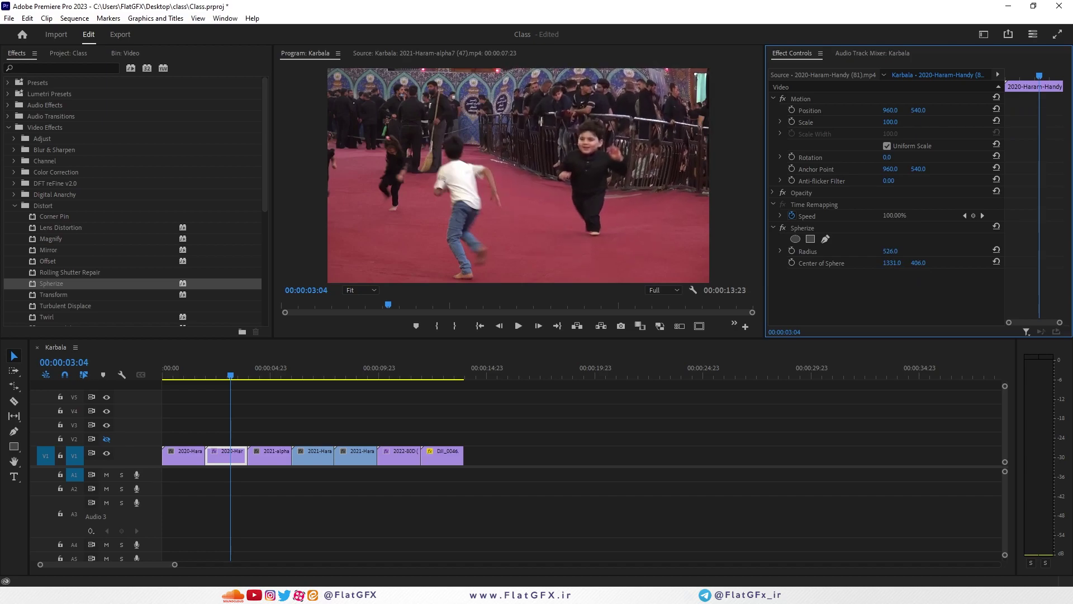
{"action": "left_click", "coordinate": [801, 227]}
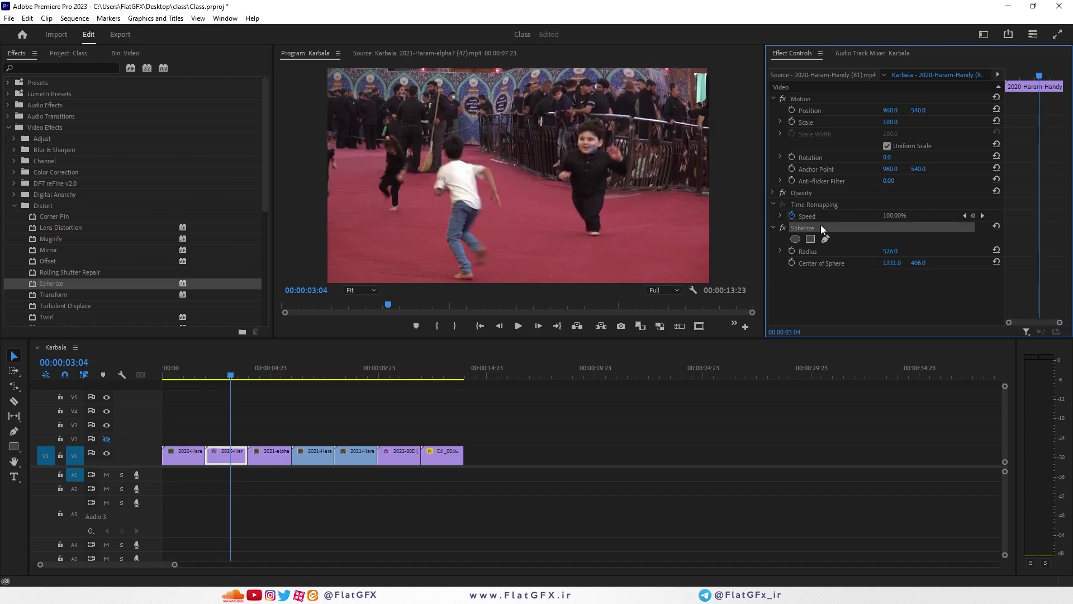
{"action": "left_click_drag", "start_coordinate": [591, 147], "coordinate": [592, 148]}
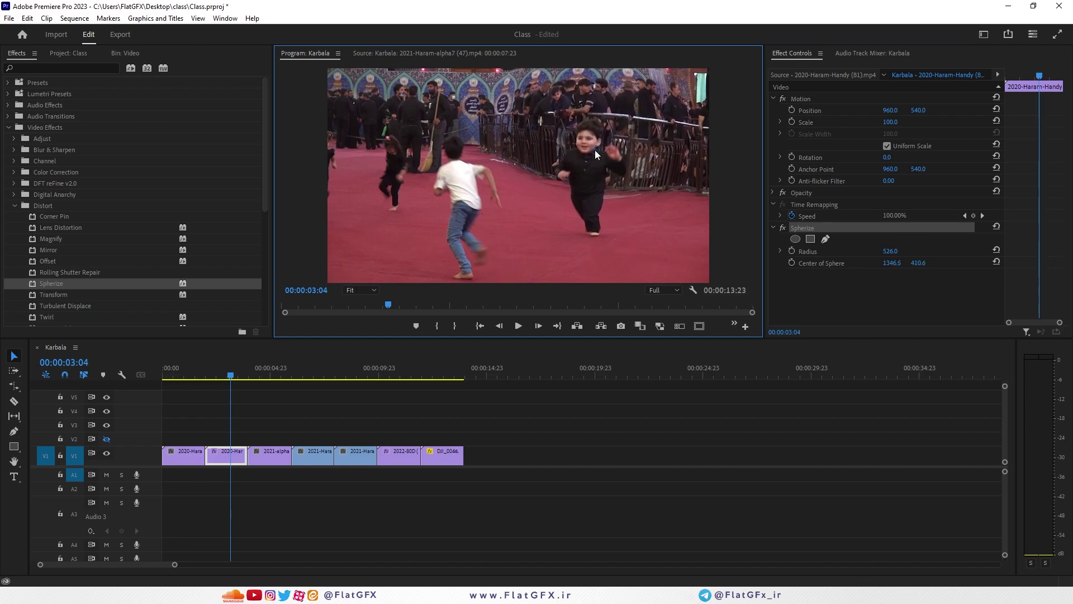
Remove the Spherize effect from the second clip
{"action": "left_click", "coordinate": [819, 235]}
{"action": "left_click", "coordinate": [818, 228]}
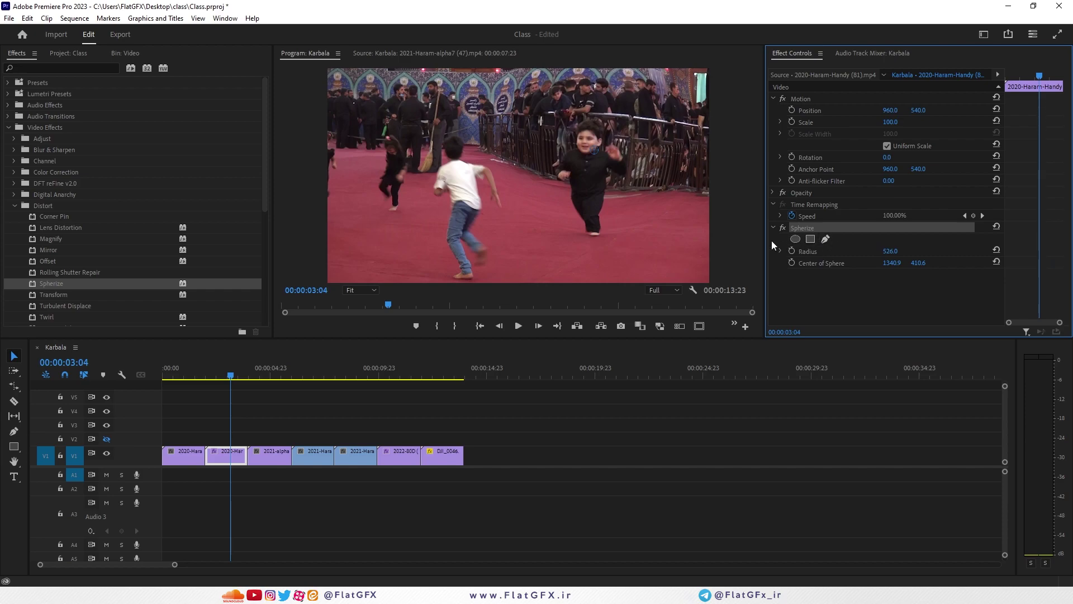
{"action": "key", "text": "Delete"}
Apply the Transform effect to the second clip and collapse its Motion and Time Remapping properties
{"action": "left_click_drag", "start_coordinate": [56, 296], "coordinate": [227, 456]}
{"action": "left_click", "coordinate": [815, 229]}
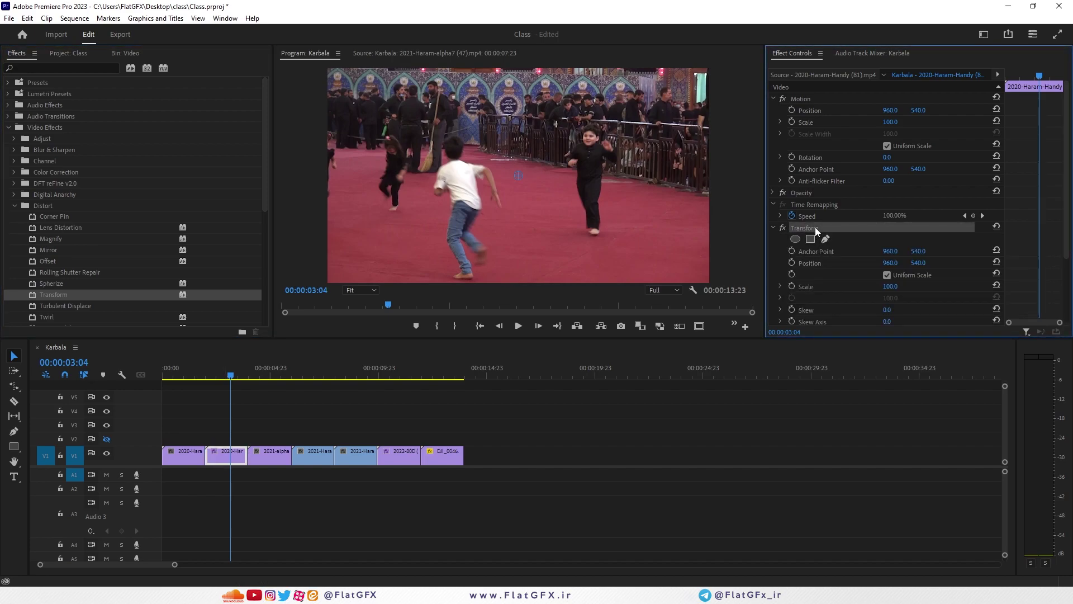
{"action": "left_click", "coordinate": [800, 101]}
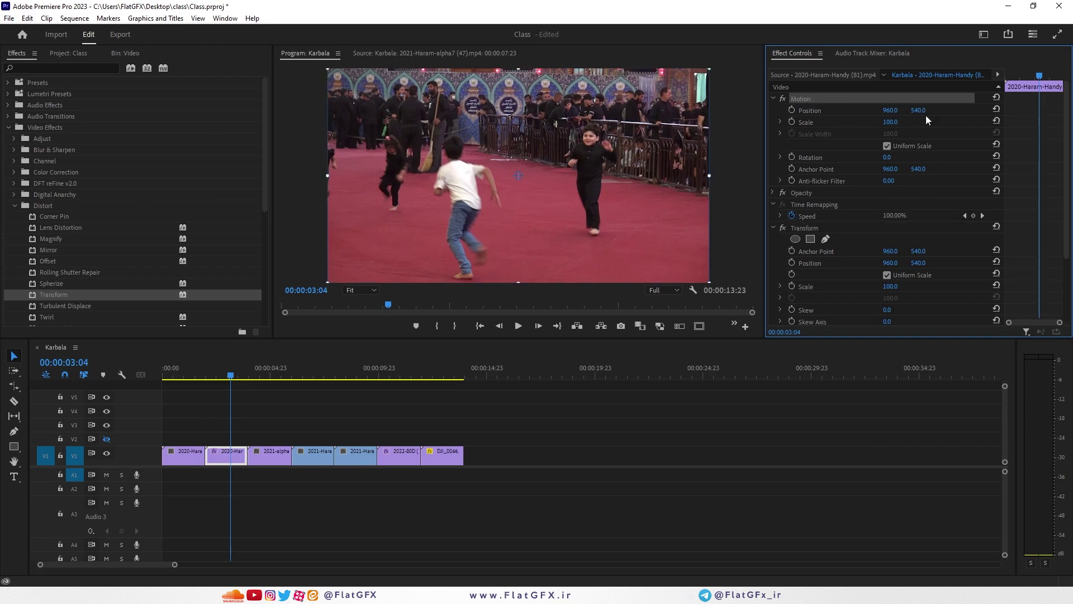
{"action": "left_click", "coordinate": [774, 99]}
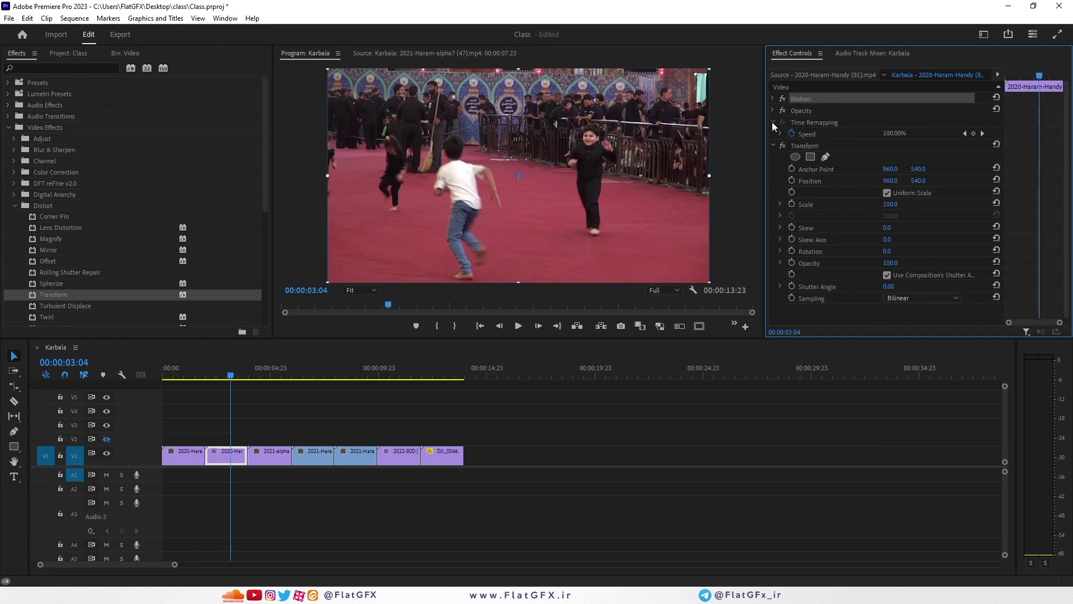
{"action": "left_click", "coordinate": [773, 122]}
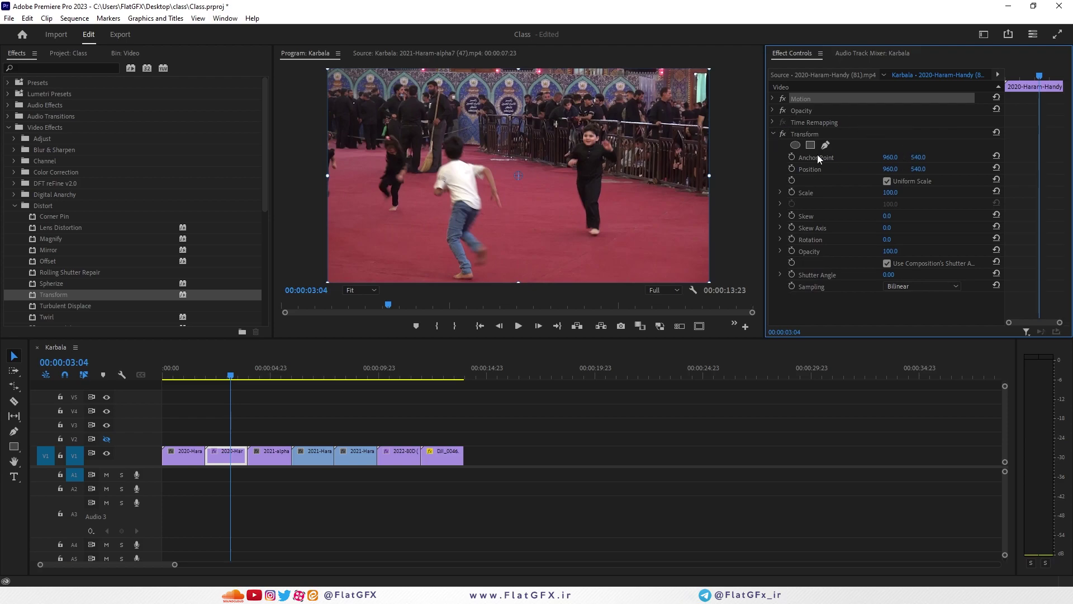
Try shifting the Transform effect's horizontal anchor point to 964 and undo the change
{"action": "left_click", "coordinate": [814, 134]}
{"action": "mouse_move", "coordinate": [890, 157]}
{"action": "left_mouse_down"}
{"action": "mouse_move", "coordinate": [950, 157]}
{"action": "mouse_move", "coordinate": [809, 157]}
{"action": "mouse_move", "coordinate": [893, 157]}
{"action": "left_mouse_up"}
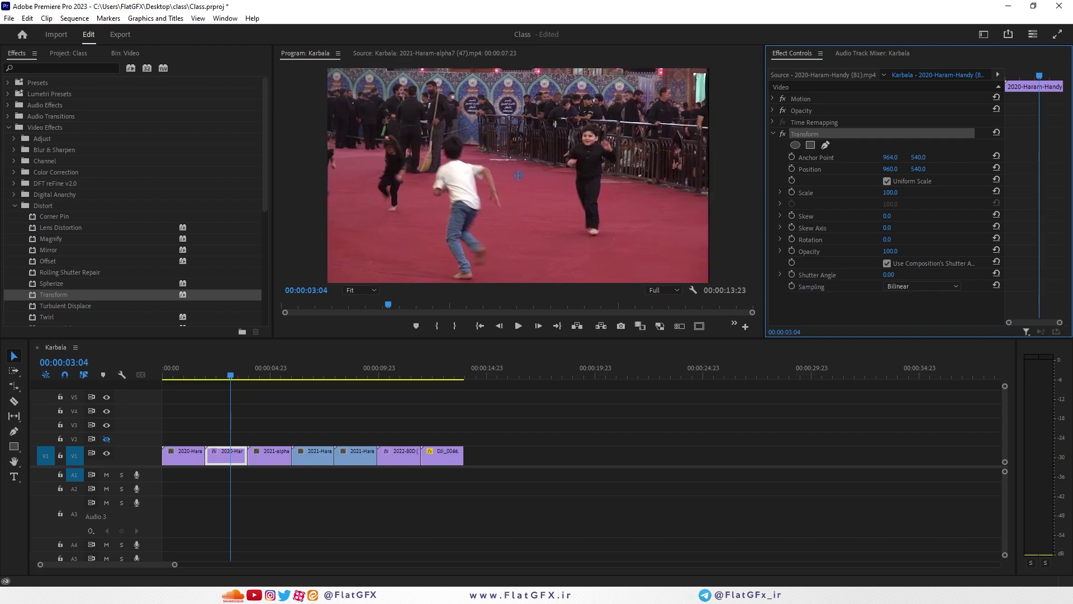
{"action": "key", "text": "ctrl+z"}
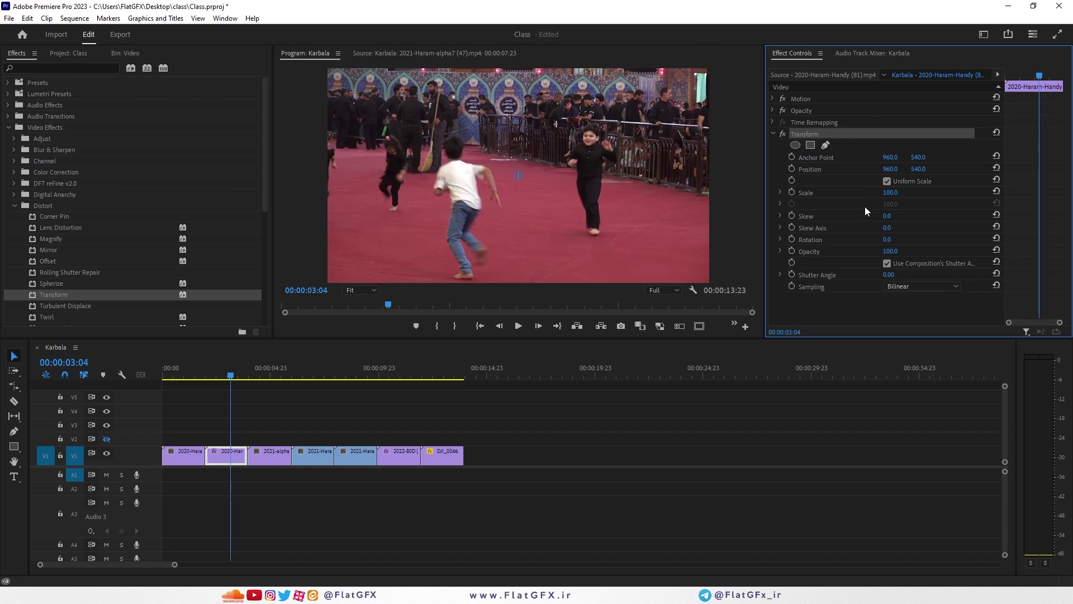
Try a skew on the clip, reset the Transform effect, and set Skew to 7.3
{"action": "mouse_move", "coordinate": [887, 216]}
{"action": "left_mouse_down"}
{"action": "mouse_move", "coordinate": [861, 217]}
{"action": "mouse_move", "coordinate": [887, 216]}
{"action": "left_mouse_up"}
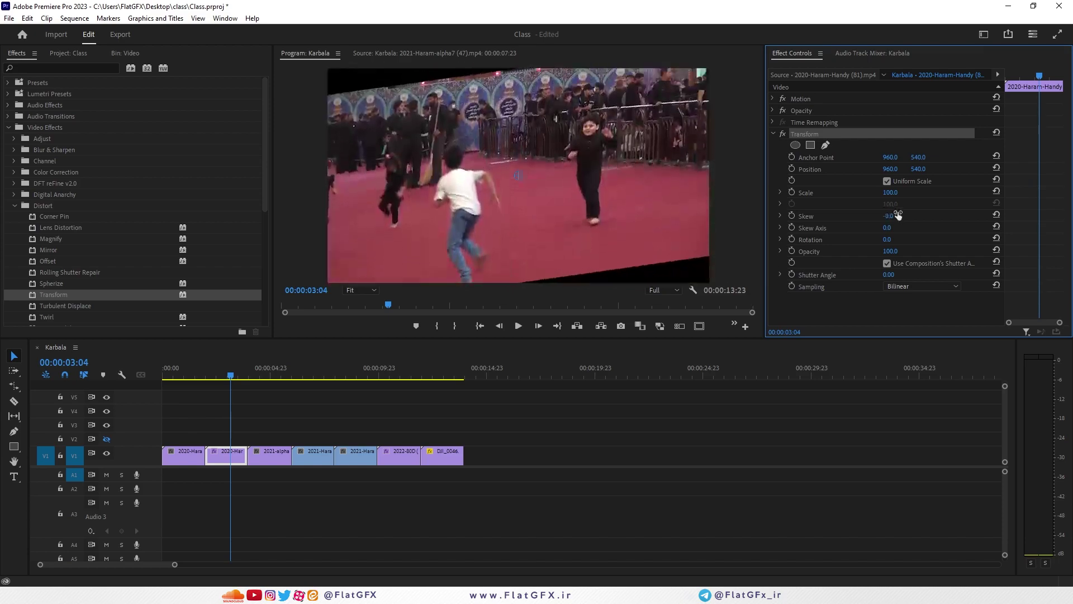
{"action": "left_click", "coordinate": [997, 133]}
{"action": "left_click_drag", "start_coordinate": [887, 216], "coordinate": [887, 263]}
View the Transform effect's sampling options and reset its Shutter Angle
{"action": "left_click", "coordinate": [902, 286]}
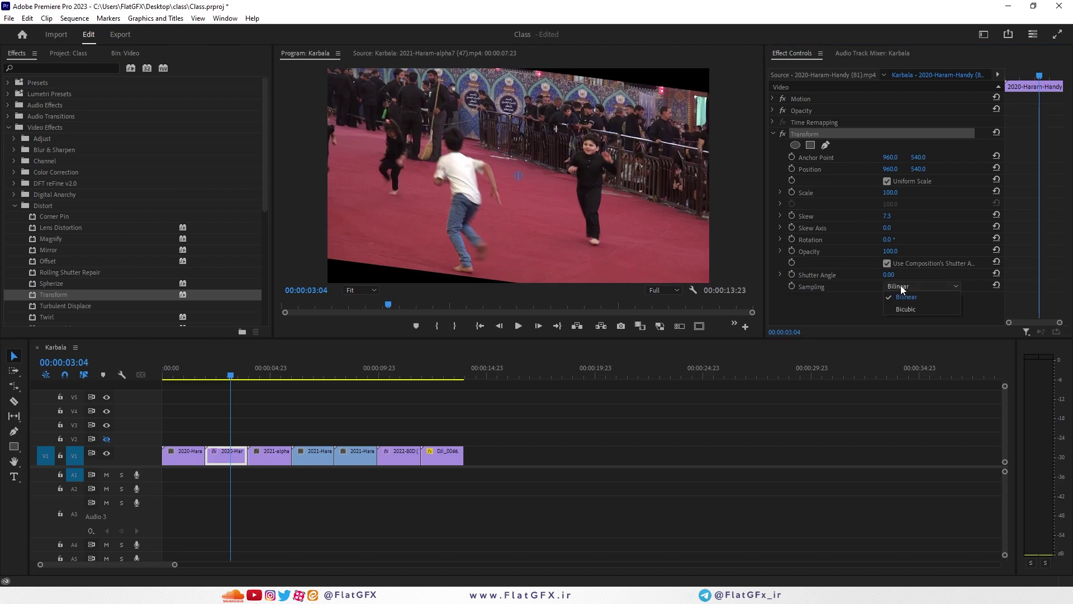
{"action": "left_click", "coordinate": [836, 303]}
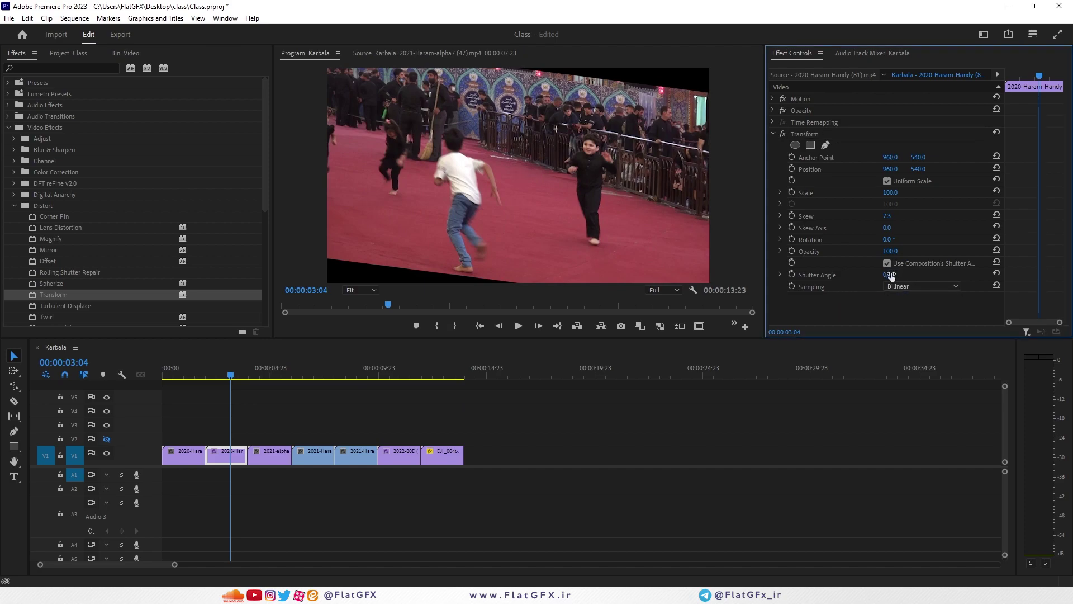
{"action": "left_click", "coordinate": [997, 274]}
Compare the Motion and Transform controls in the preview, and adjust the Transform effect's Skew Axis
{"action": "left_click", "coordinate": [796, 135]}
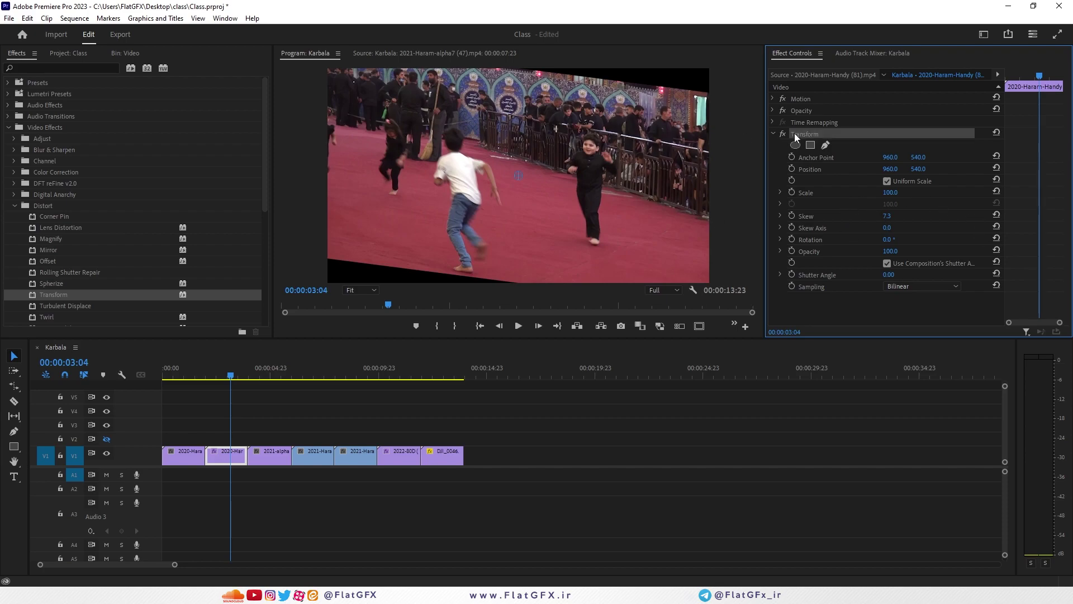
{"action": "left_click", "coordinate": [808, 100]}
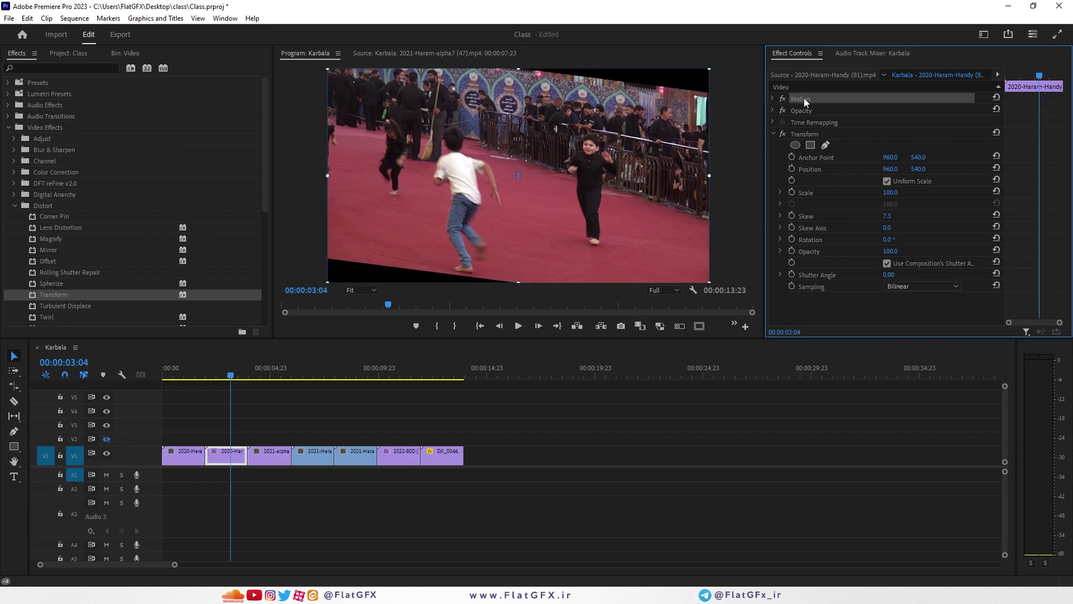
{"action": "left_click", "coordinate": [810, 133]}
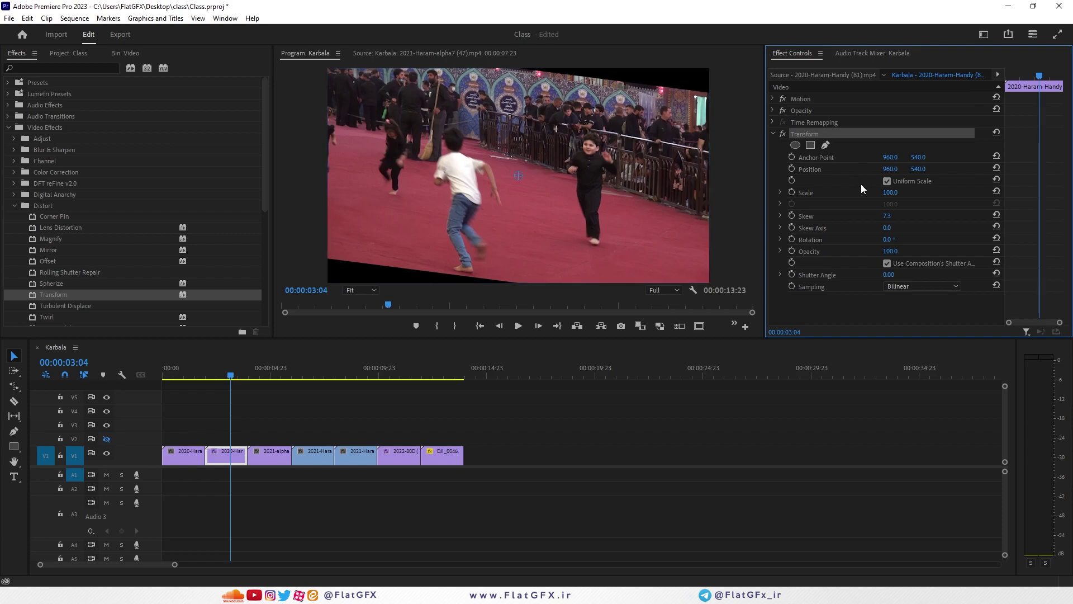
{"action": "left_click_drag", "start_coordinate": [887, 227], "coordinate": [914, 227]}
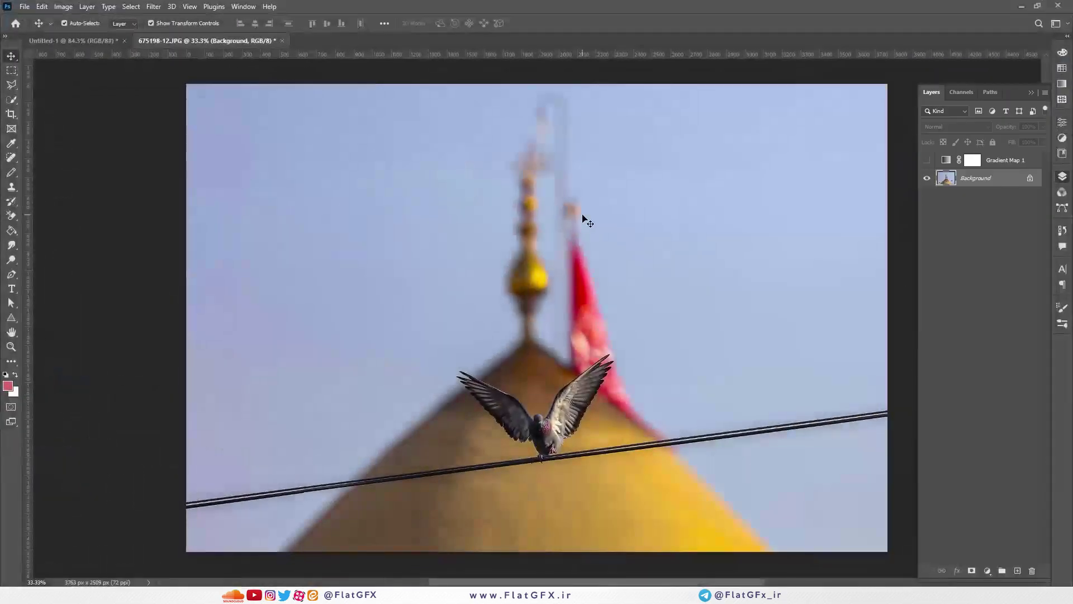
Switch to Photoshop, convert the Background of 675198-12.JPG into a regular layer, and show its Free Transform controls
{"action": "double_click", "coordinate": [969, 179], "text": "alt"}
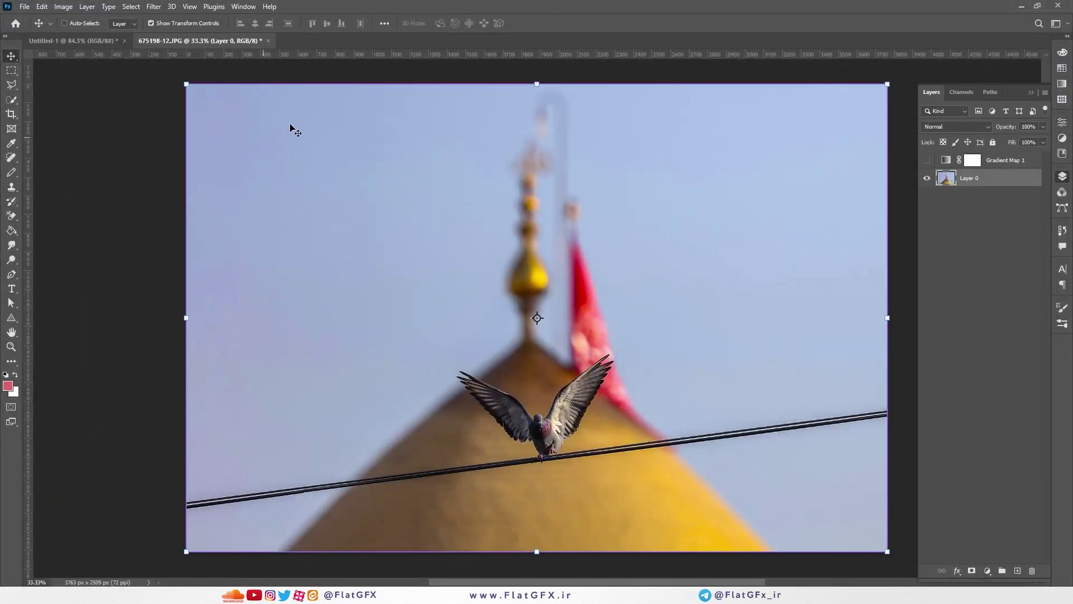
{"action": "key", "text": "ctrl+t"}
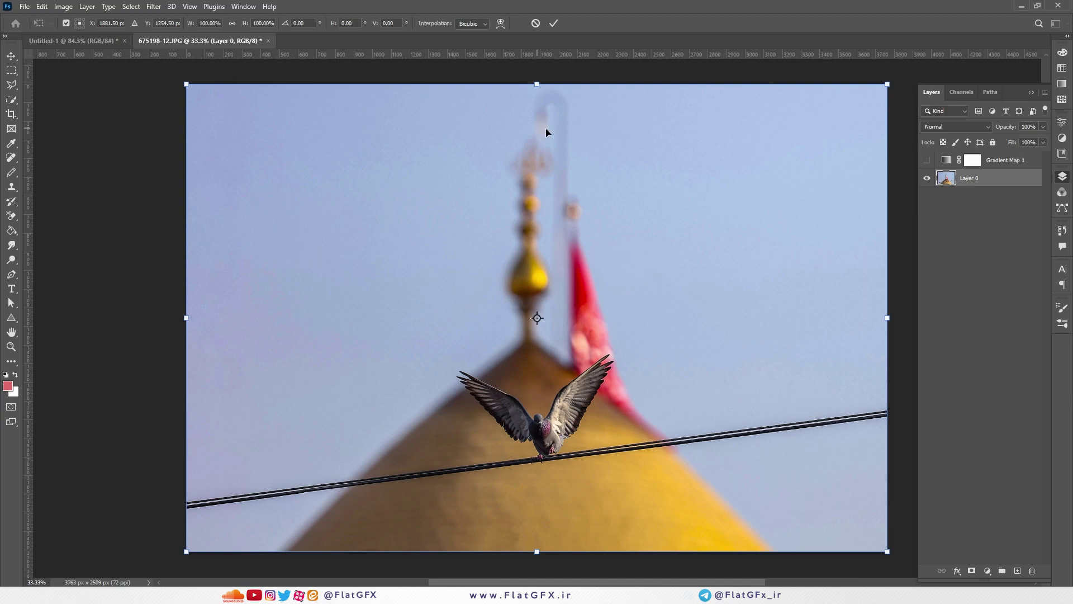
{"action": "key", "text": "Return"}
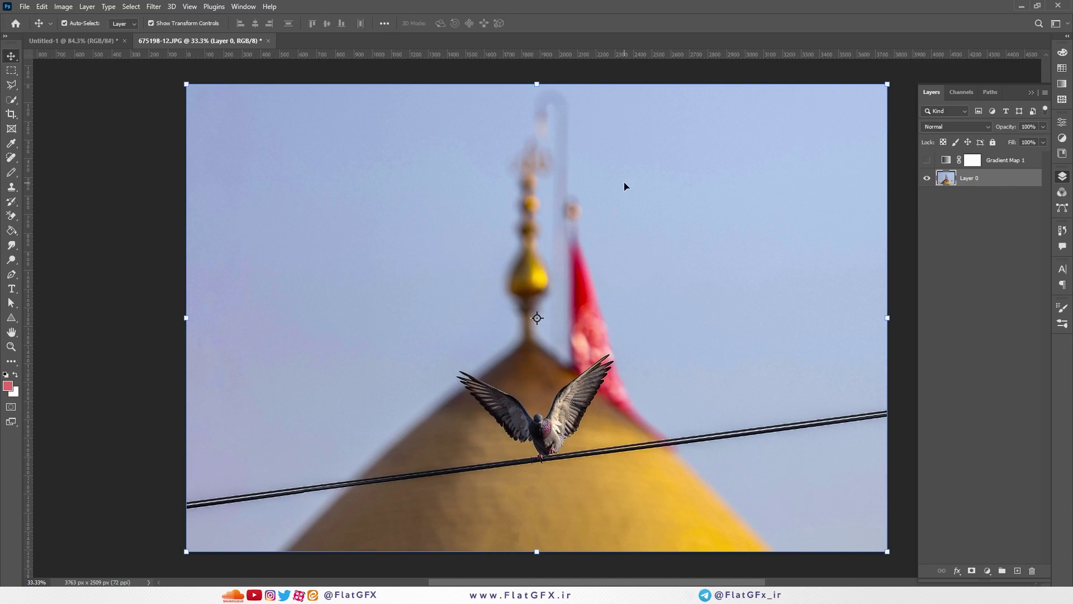
Try to transform the photo layer from near its upper edge with Free Transform and cancel the transformation
{"action": "key", "text": "ctrl+t"}
{"action": "mouse_move", "coordinate": [588, 60]}
{"action": "left_mouse_down"}
{"action": "mouse_move", "coordinate": [531, 56]}
{"action": "mouse_move", "coordinate": [607, 61]}
{"action": "left_mouse_up"}
{"action": "left_click", "coordinate": [536, 23]}
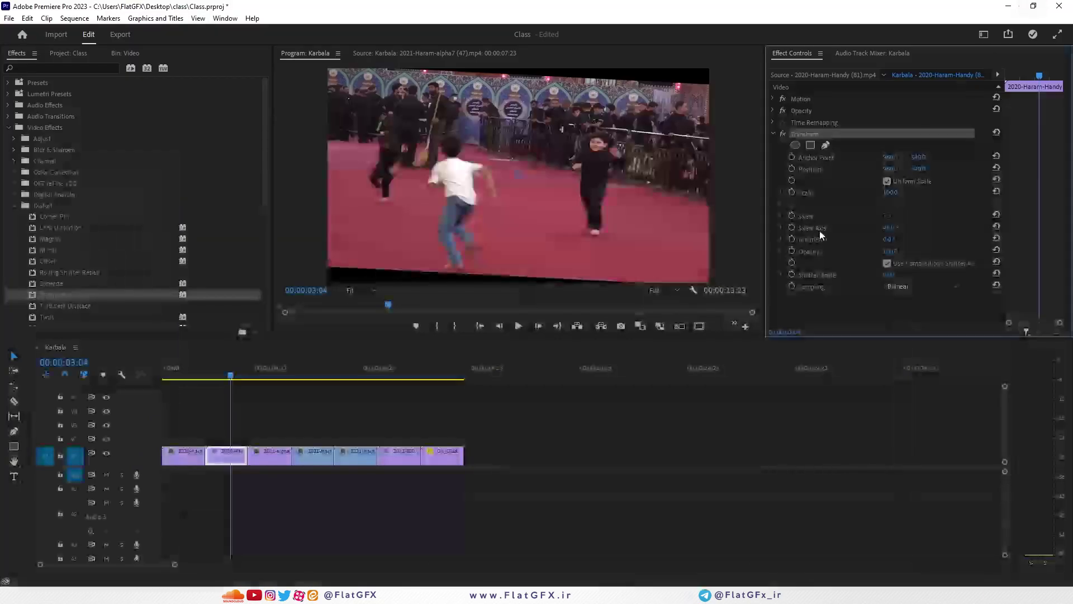
Return to Premiere Pro and remove the Transform effect from the second clip
{"action": "left_click", "coordinate": [831, 134]}
{"action": "key", "text": "Delete"}
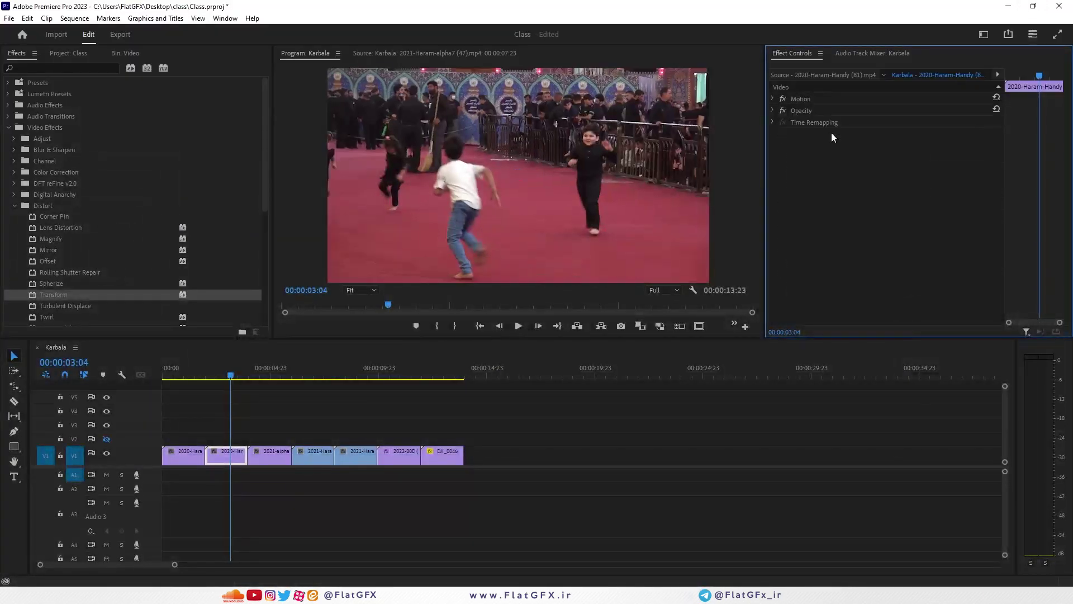
Apply the Turbulent Displace effect to the second clip, play it back, and move the playhead to 00:00:02:11
{"action": "scroll", "coordinate": [80, 276], "scroll_direction": "down", "scroll_amount": 2}
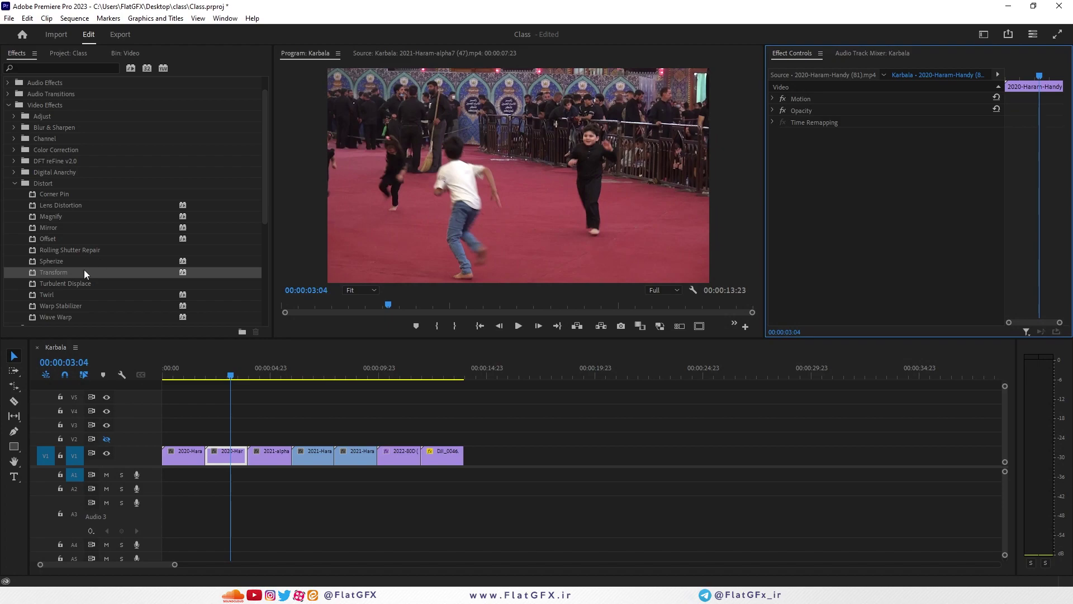
{"action": "left_click_drag", "start_coordinate": [74, 284], "coordinate": [219, 453]}
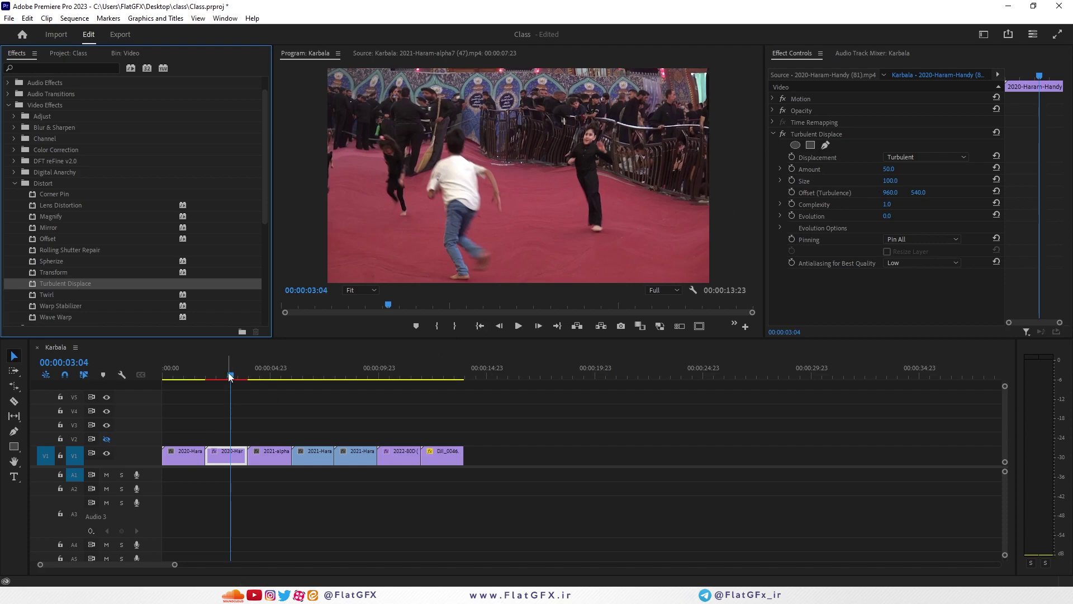
{"action": "left_click", "coordinate": [479, 327]}
{"action": "left_click", "coordinate": [519, 326]}
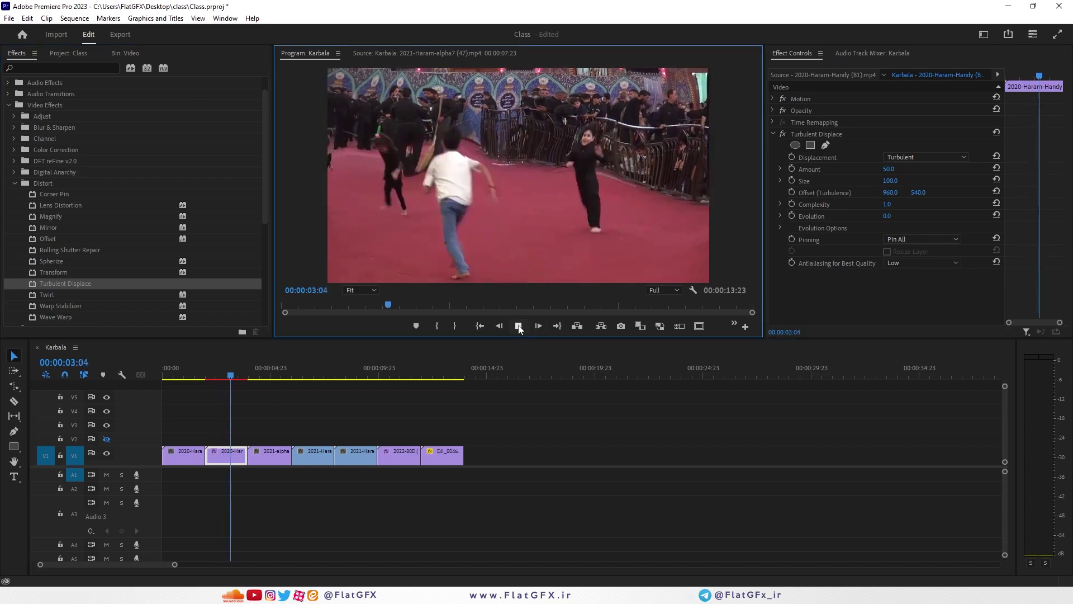
{"action": "left_click", "coordinate": [221, 377]}
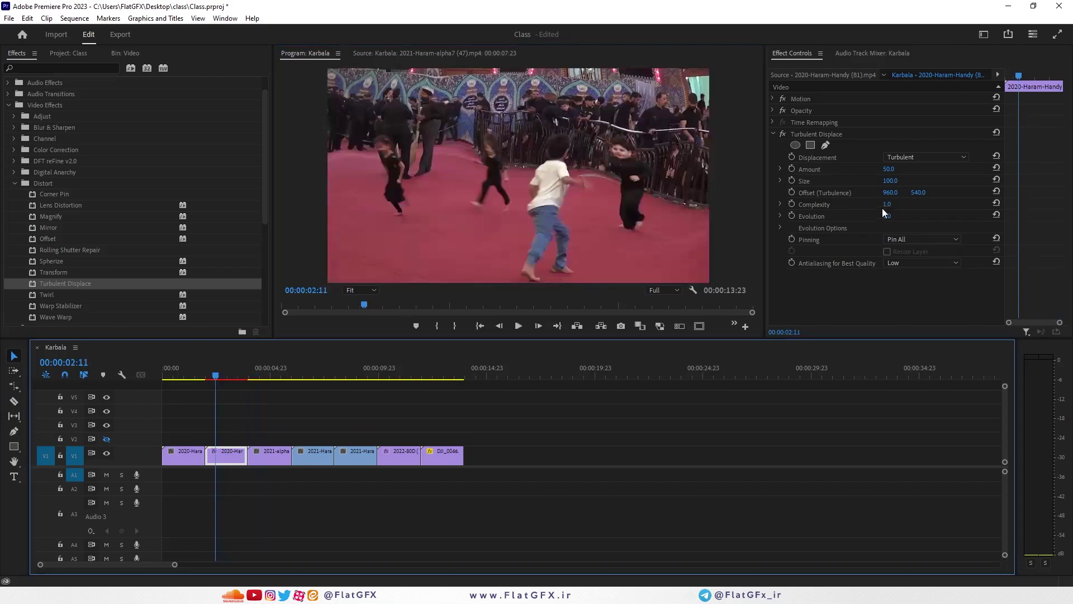
Set Turbulent Displace's Amount to 431 and Size to 262, and move its turbulence offset point to 1546.1, 765.0
{"action": "mouse_move", "coordinate": [889, 169]}
{"action": "left_mouse_down"}
{"action": "mouse_move", "coordinate": [973, 169]}
{"action": "mouse_move", "coordinate": [884, 180]}
{"action": "mouse_move", "coordinate": [934, 180]}
{"action": "mouse_move", "coordinate": [899, 181]}
{"action": "left_mouse_up"}
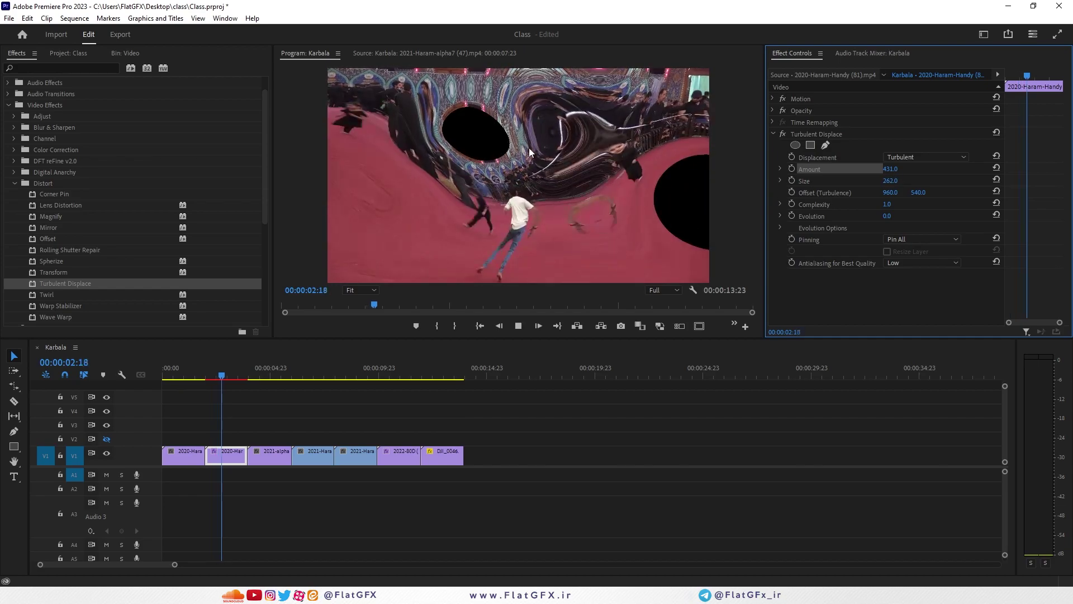
{"action": "key", "text": "space"}
{"action": "left_click_drag", "start_coordinate": [887, 196], "coordinate": [962, 196]}
{"action": "left_click_drag", "start_coordinate": [619, 179], "coordinate": [415, 194]}
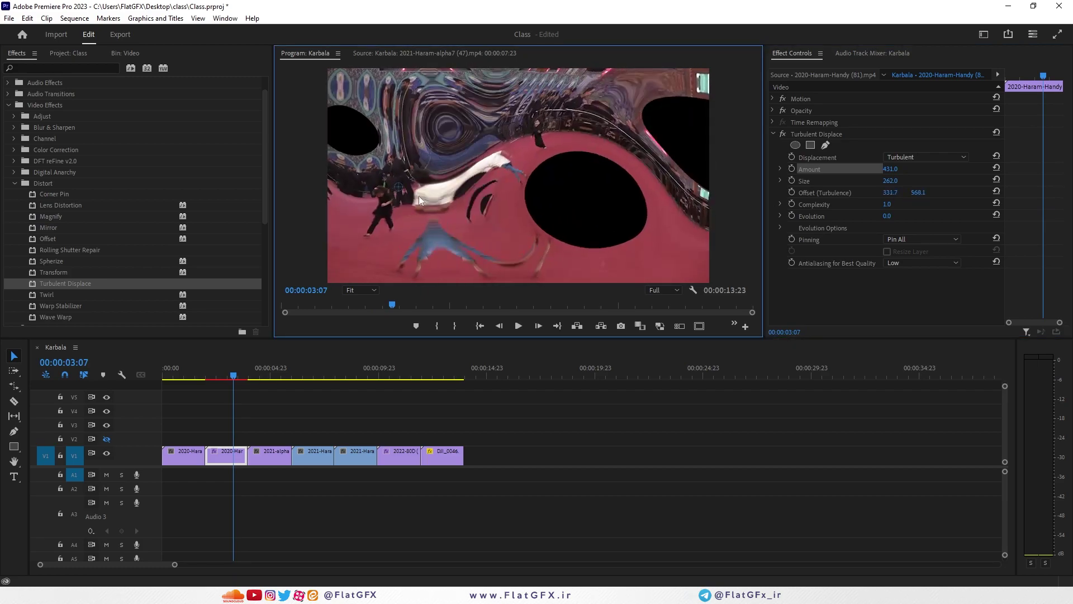
{"action": "left_click_drag", "start_coordinate": [671, 165], "coordinate": [635, 220]}
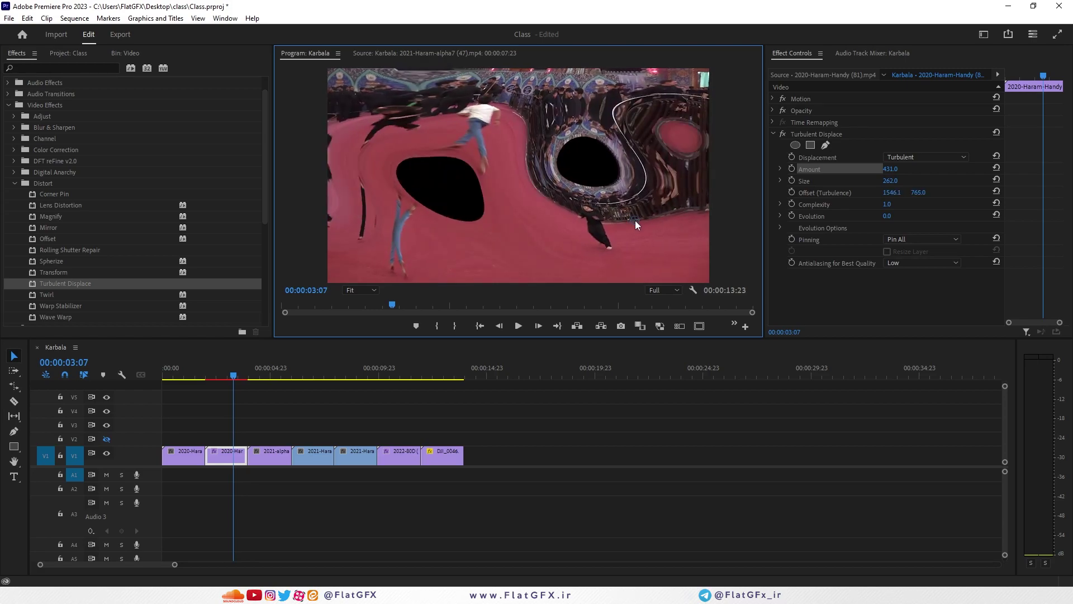
Set the Turbulent Displace Complexity to 10 and play back the distorted clip
{"action": "left_click", "coordinate": [837, 200]}
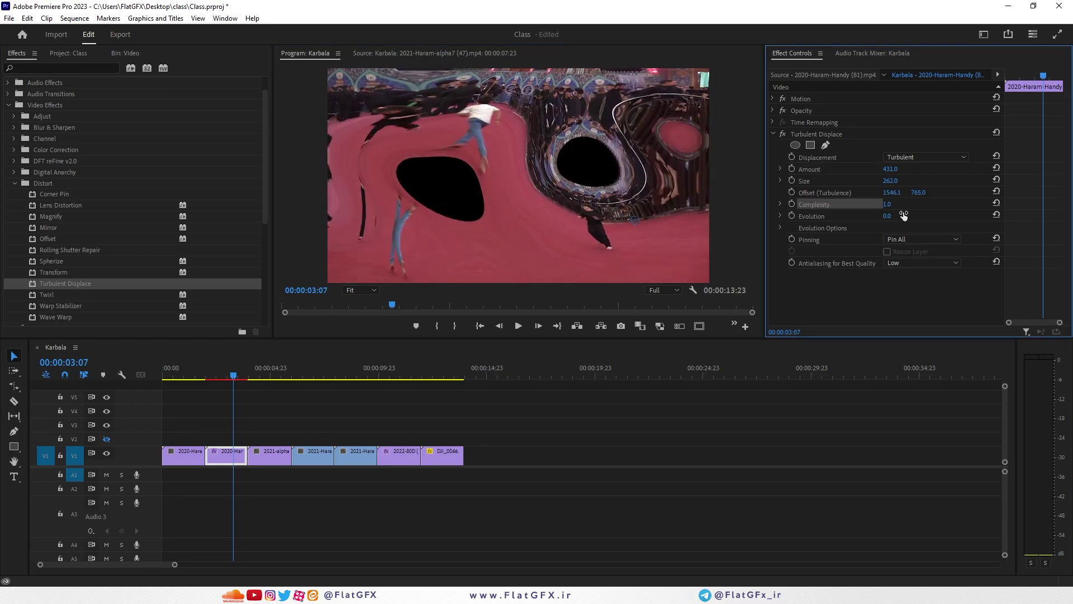
{"action": "type", "text": "10"}
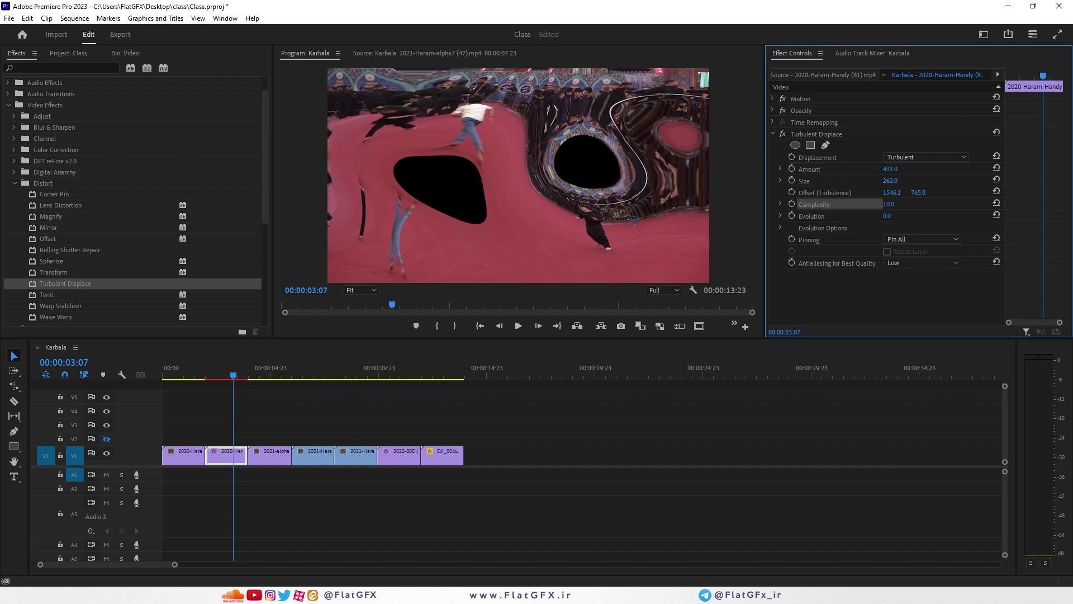
{"action": "key", "text": "Return"}
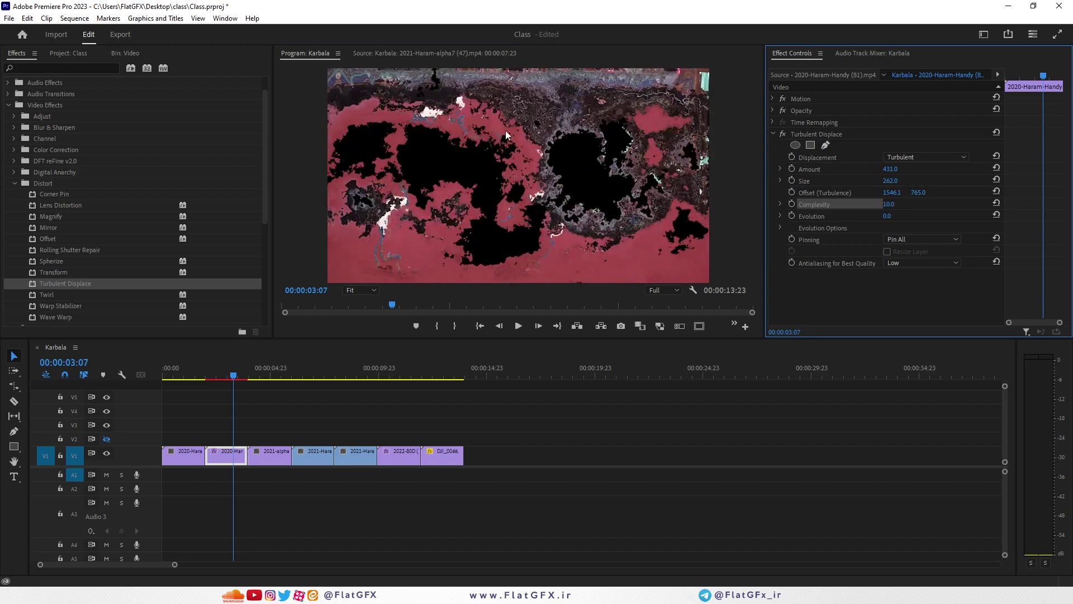
{"action": "left_click", "coordinate": [576, 150]}
{"action": "key", "text": "space"}
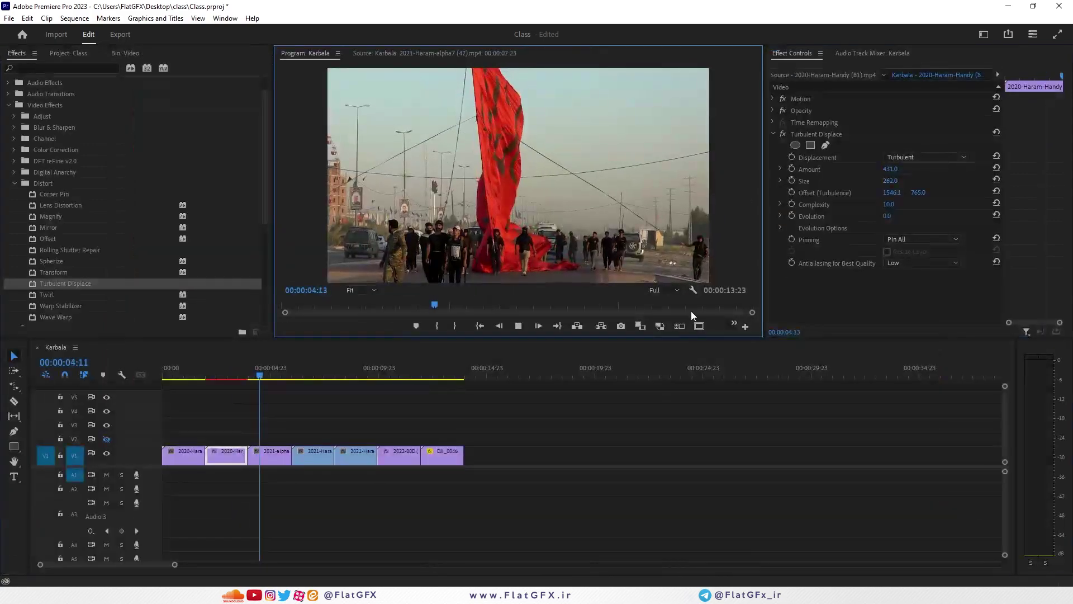
Mark the second clip with an In point at 00:00:02:00 and an Out point at its end
{"action": "left_click", "coordinate": [210, 374]}
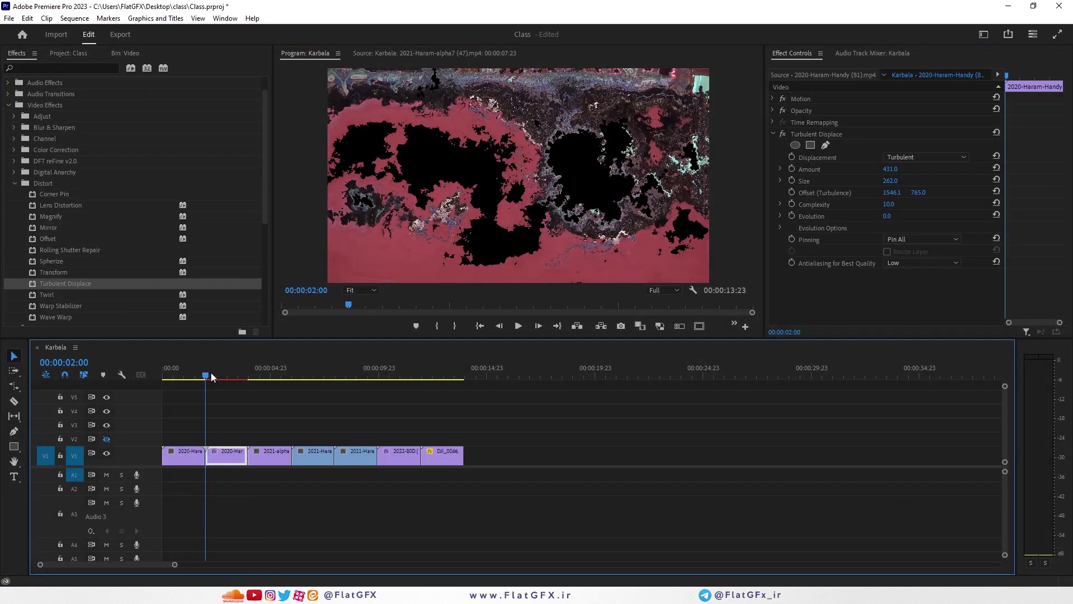
{"action": "key", "text": "i"}
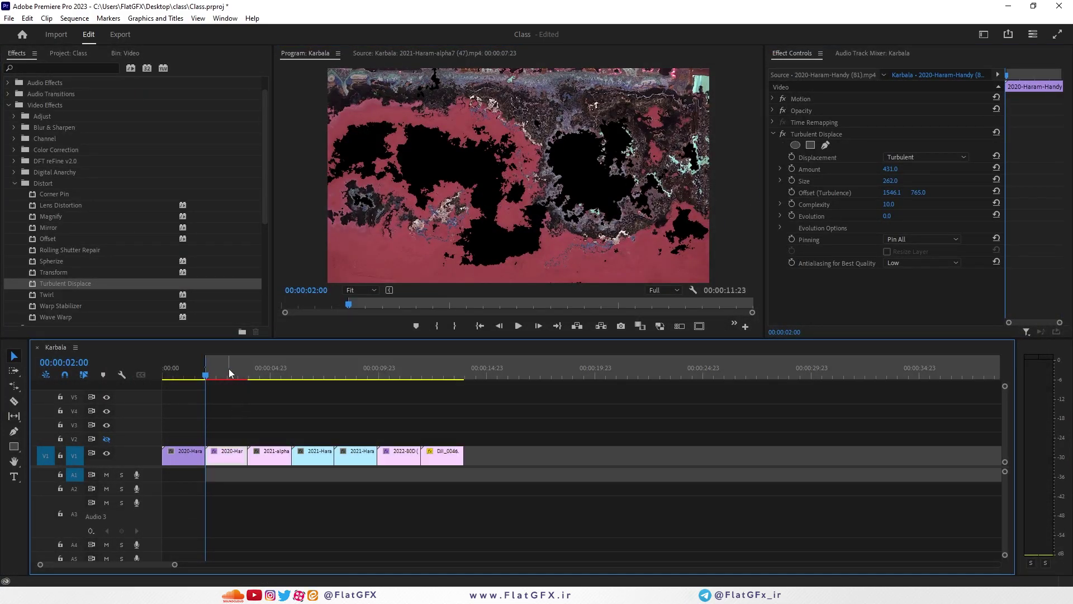
{"action": "left_click_drag", "start_coordinate": [229, 368], "coordinate": [248, 371]}
{"action": "key", "text": "o"}
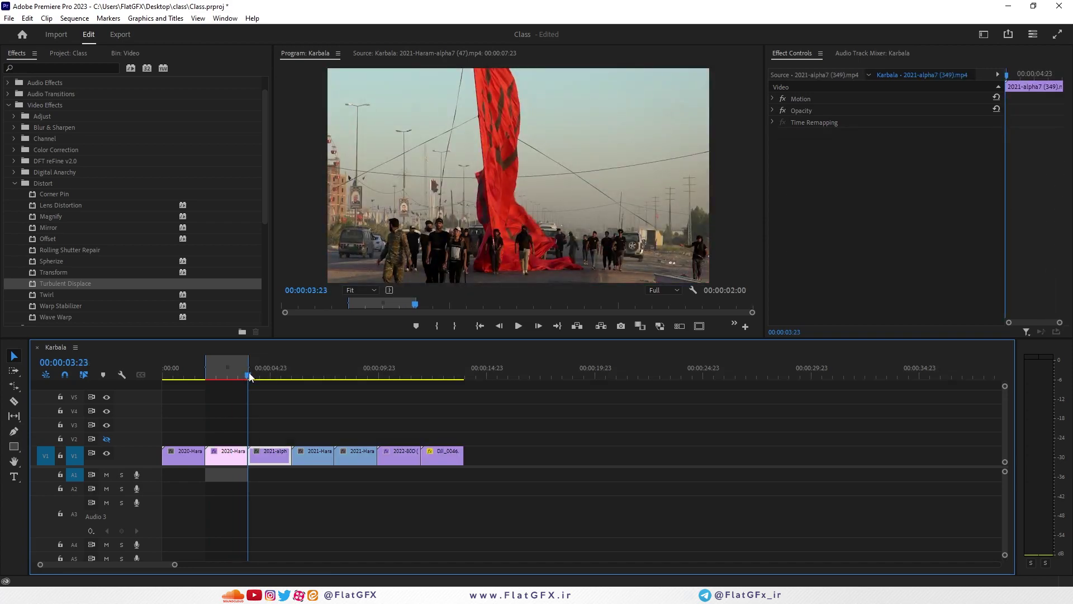
Add Loop Playback to the Program Monitor controls, enable it, and play the marked range in a loop
{"action": "left_click", "coordinate": [745, 327]}
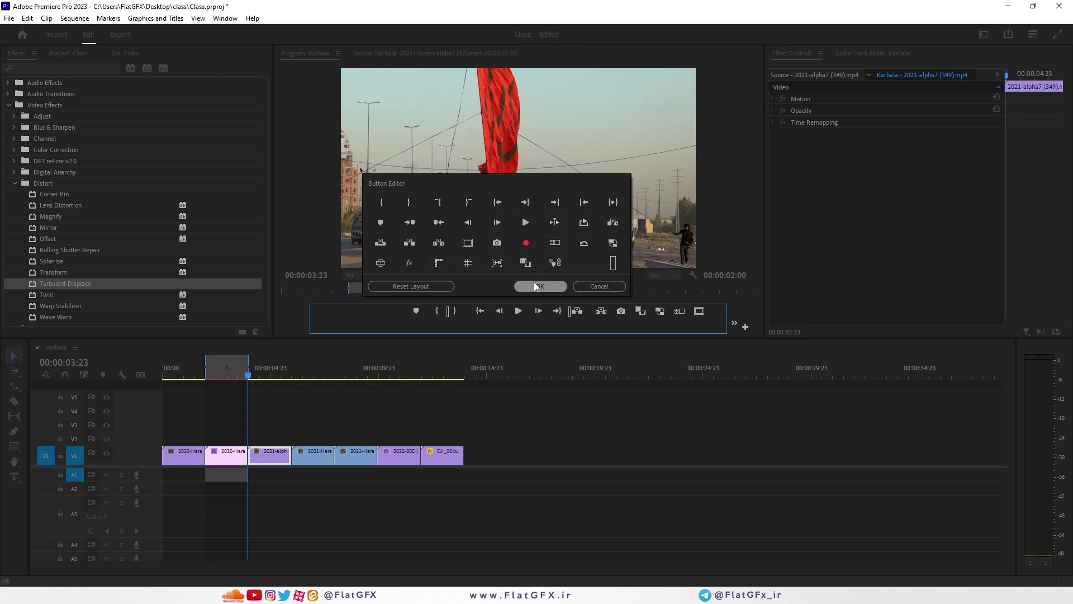
{"action": "left_click", "coordinate": [536, 283]}
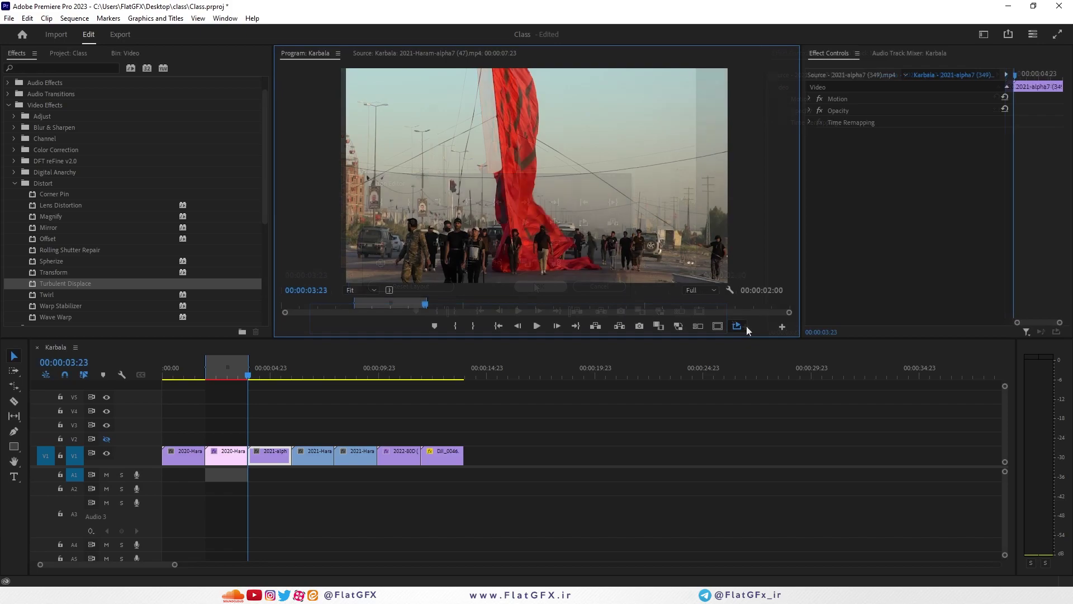
{"action": "left_click", "coordinate": [214, 371]}
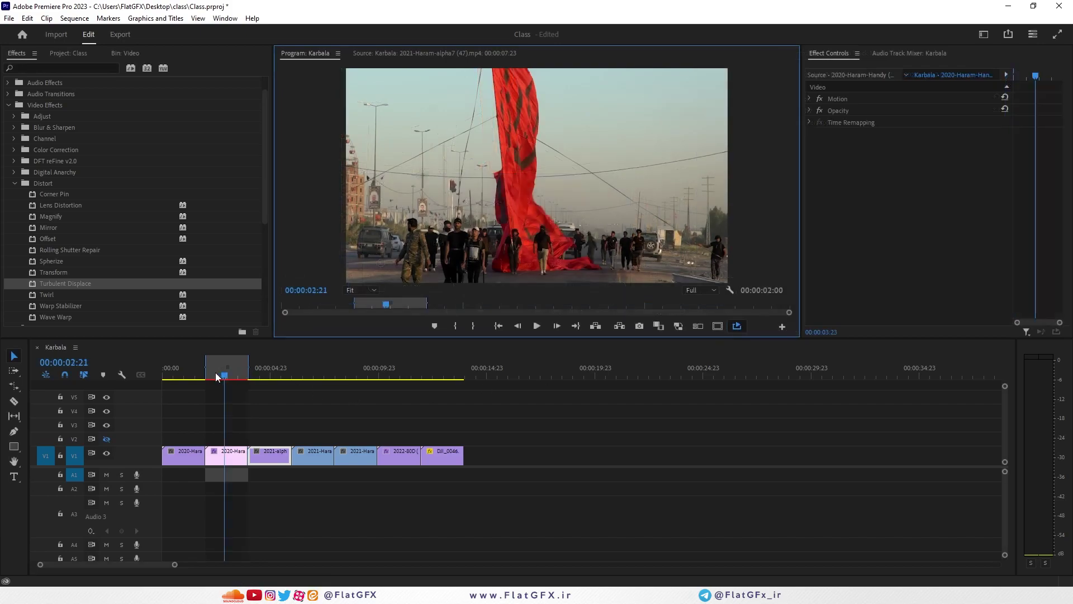
{"action": "left_click", "coordinate": [539, 328]}
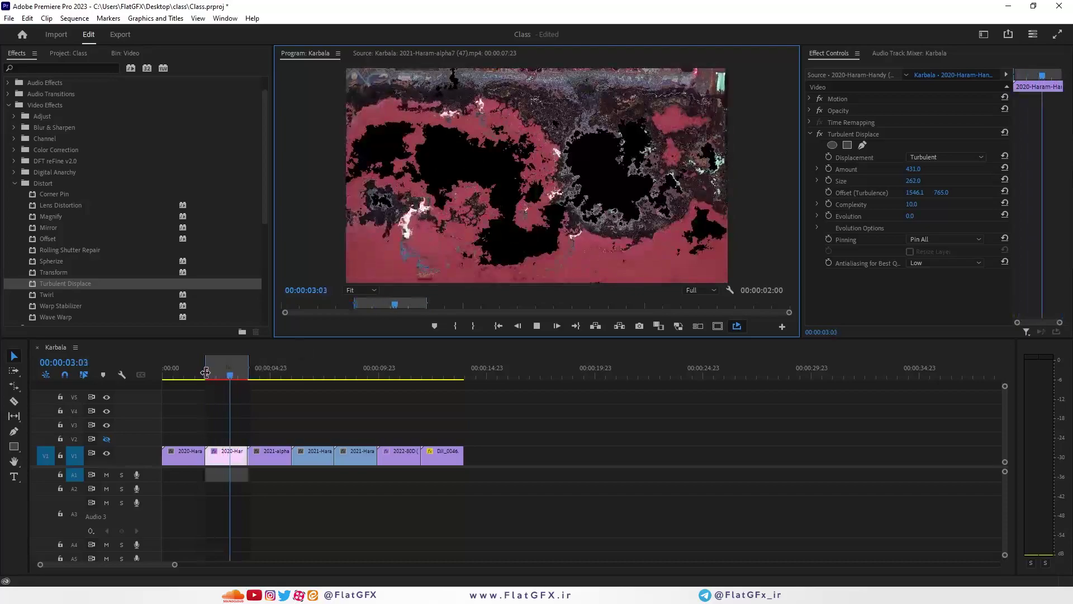
Shorten the In-to-Out range within the second clip to 00:00:01:15 and stop with the playhead at 00:00:02:21
{"action": "left_click_drag", "start_coordinate": [206, 365], "coordinate": [209, 366]}
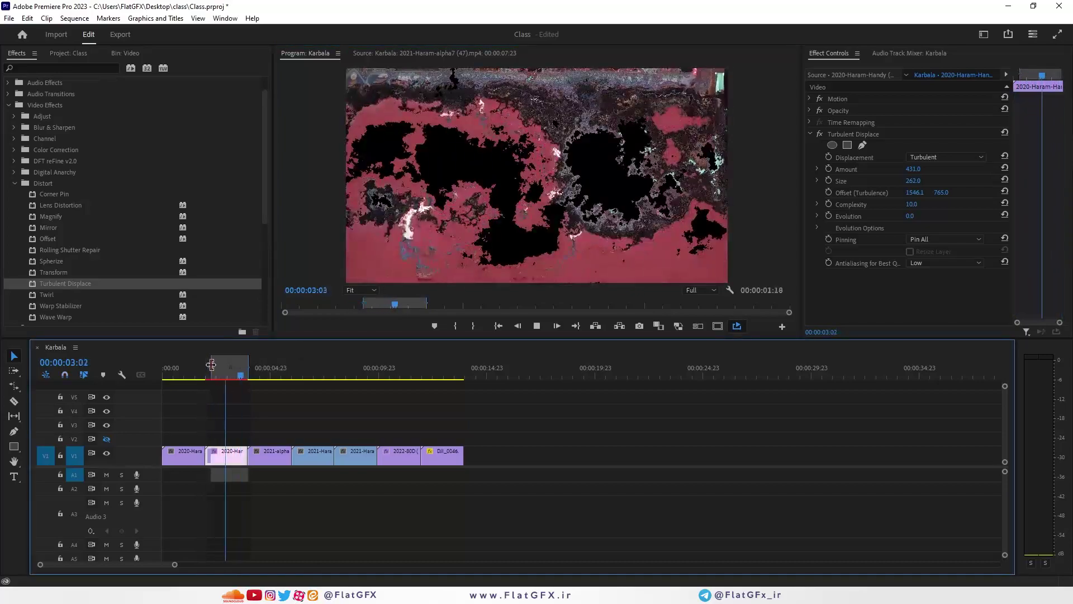
{"action": "left_click", "coordinate": [220, 369]}
{"action": "left_click", "coordinate": [225, 369]}
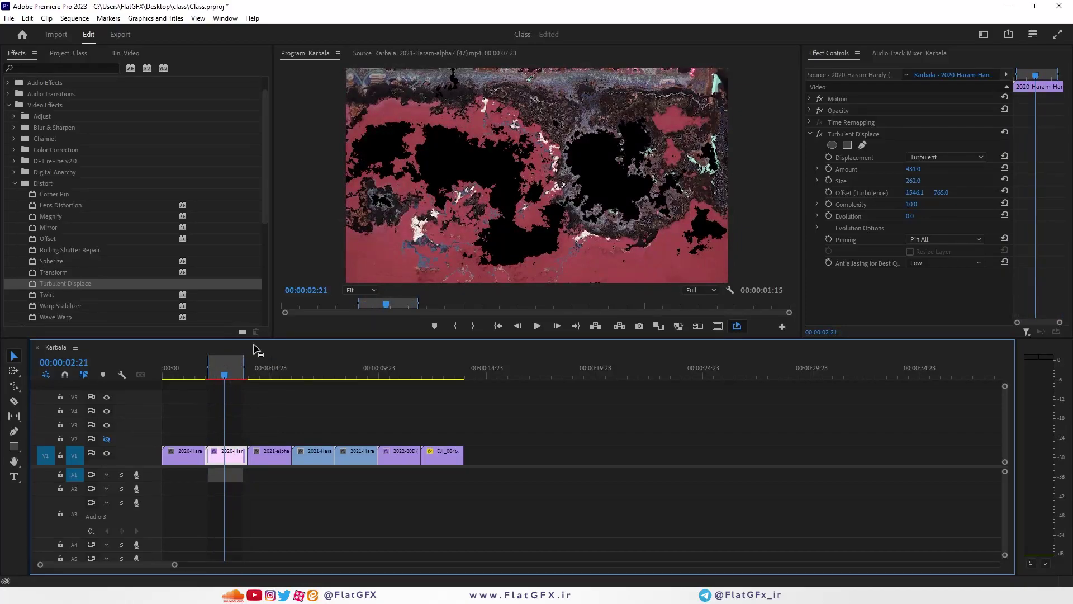
Set the Turbulent Displace Evolution to 112°, and reset the whole effect to its defaults
{"action": "left_click", "coordinate": [842, 136]}
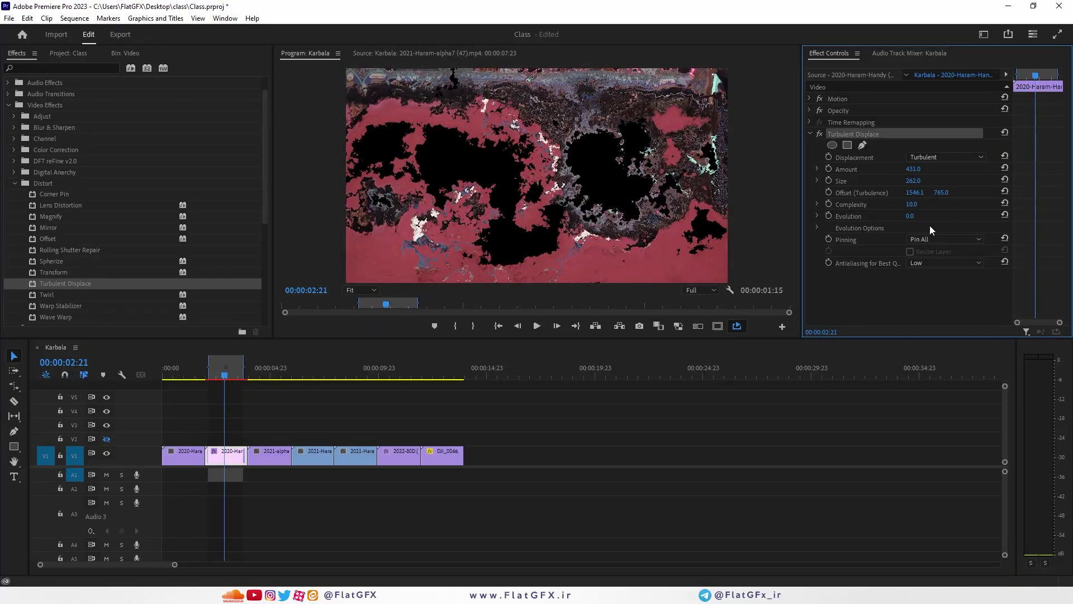
{"action": "left_click_drag", "start_coordinate": [908, 216], "coordinate": [916, 216]}
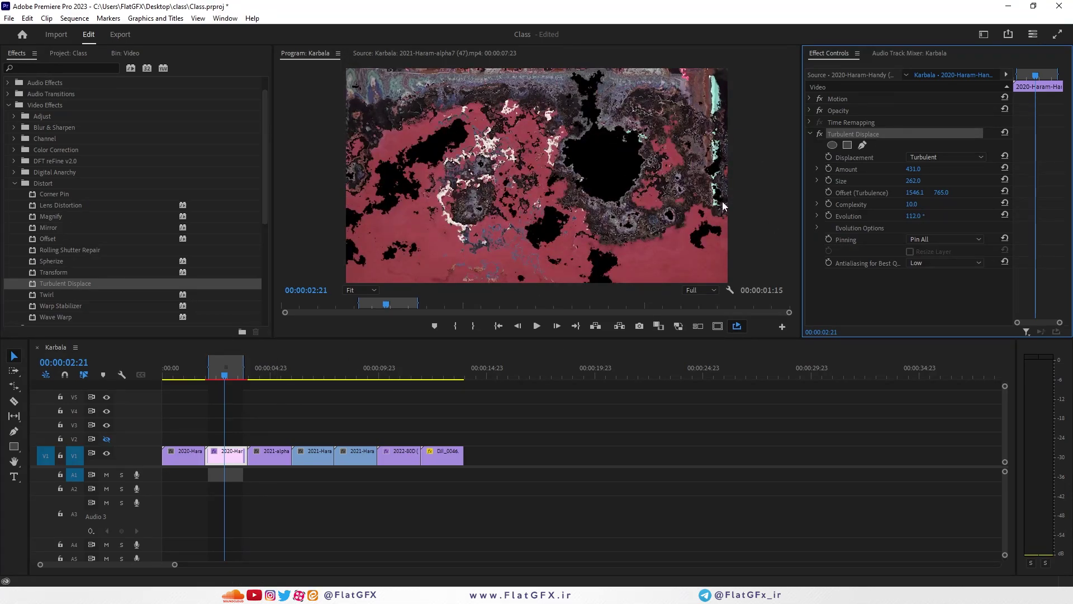
{"action": "left_click", "coordinate": [1005, 132]}
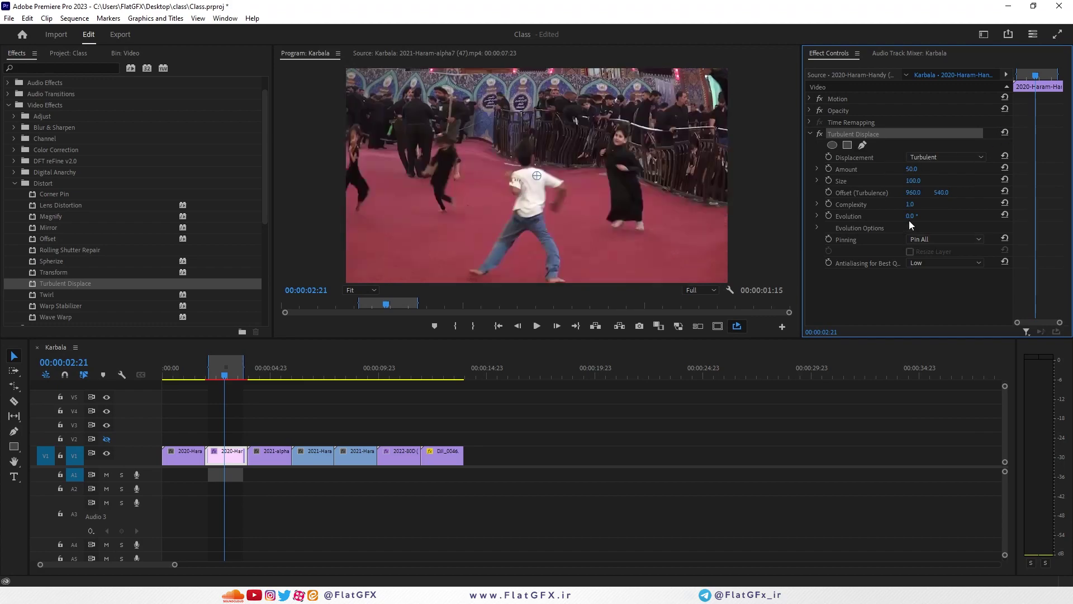
Keyframe Turbulent Displace's Evolution from 1x89.0° at 00:00:02:01 to 500° (1x140.0°) at 00:00:03:00
{"action": "left_click_drag", "start_coordinate": [911, 216], "coordinate": [950, 216]}
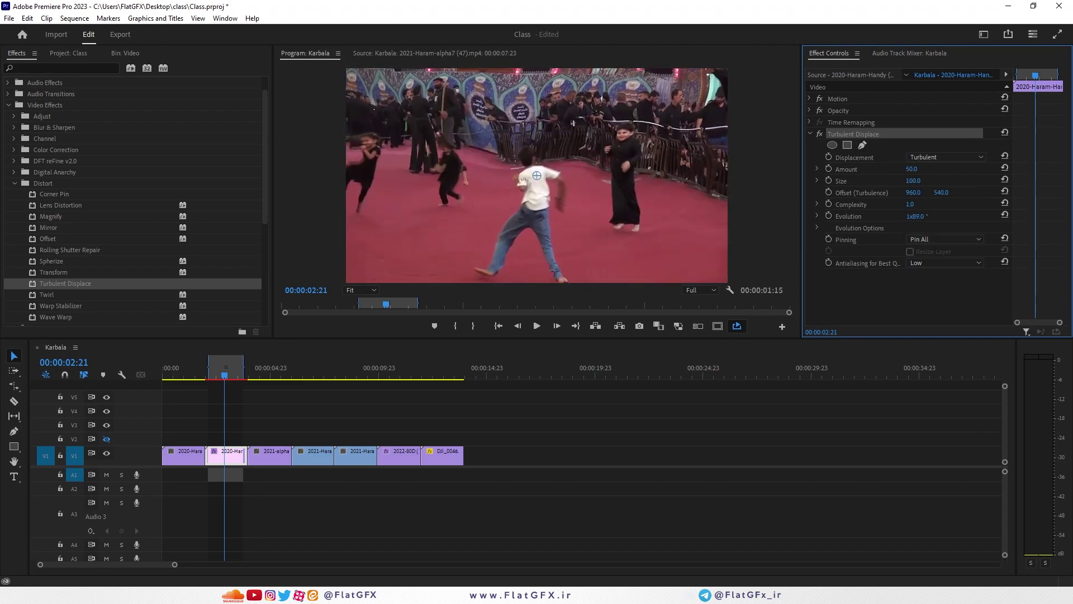
{"action": "left_click_drag", "start_coordinate": [1034, 78], "coordinate": [1015, 79]}
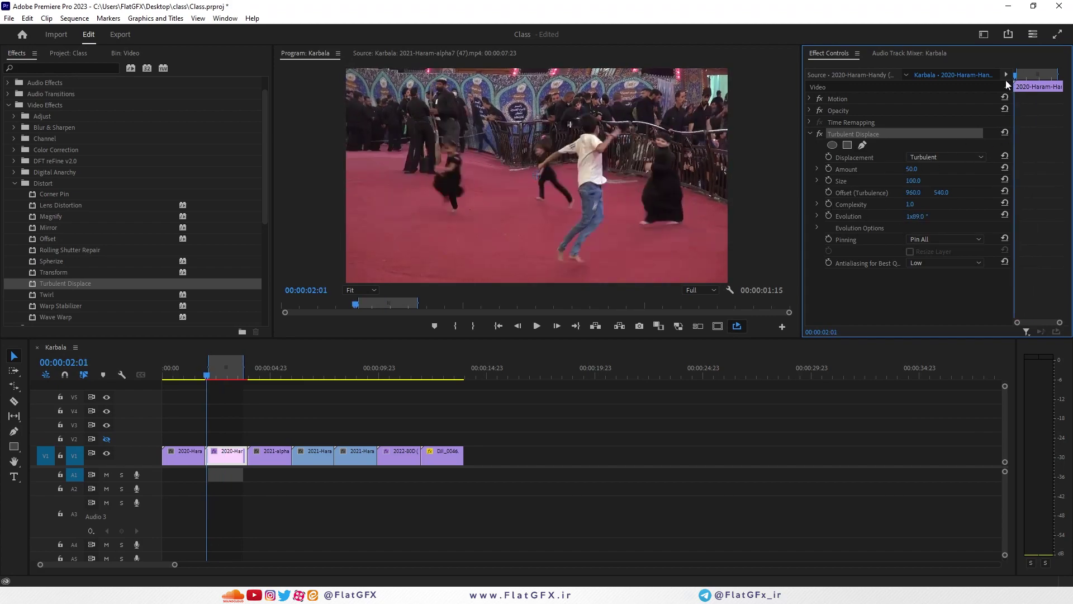
{"action": "left_click", "coordinate": [829, 215]}
{"action": "left_click", "coordinate": [1038, 75]}
{"action": "left_click", "coordinate": [917, 216]}
{"action": "type", "text": "2"}
{"action": "key", "text": "Return"}
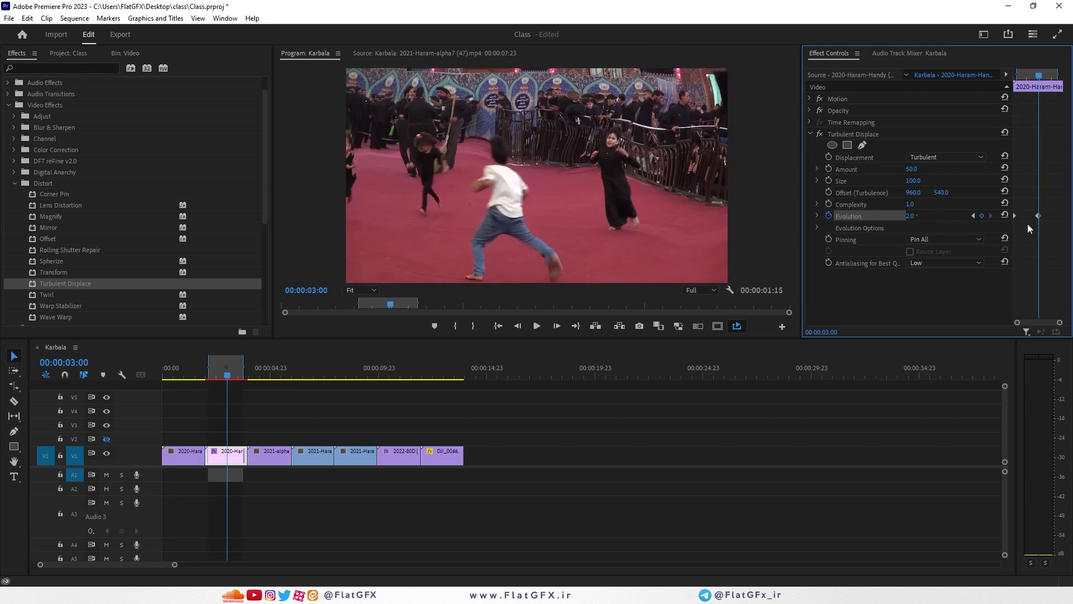
{"action": "left_click", "coordinate": [919, 214]}
{"action": "type", "text": "500"}
{"action": "key", "text": "Return"}
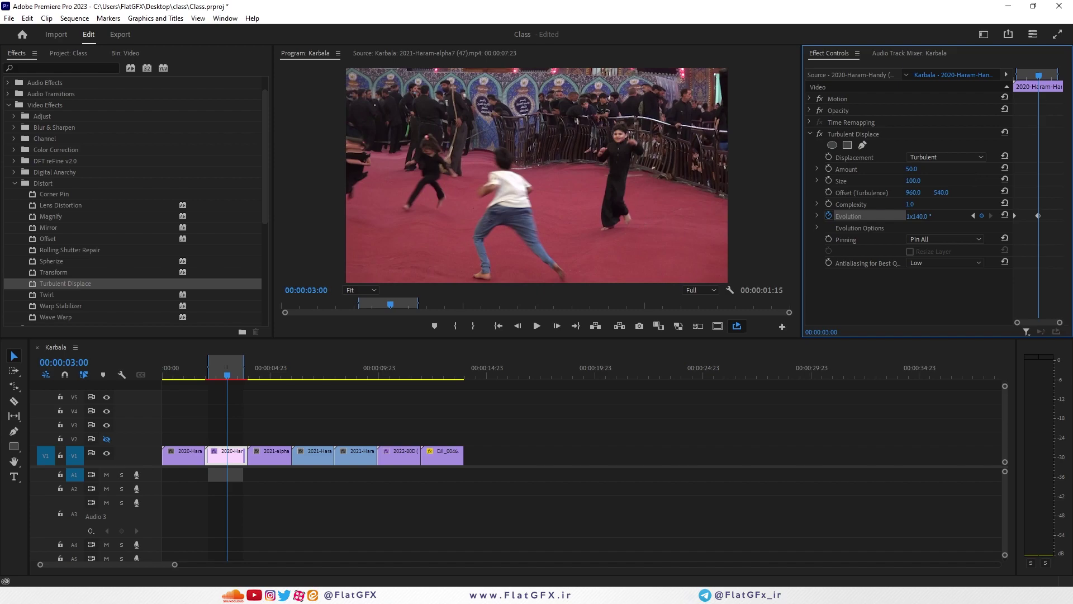
Play back the Evolution animation from the clip's start, and remove all of the Evolution keyframes
{"action": "left_click_drag", "start_coordinate": [1038, 74], "coordinate": [951, 81]}
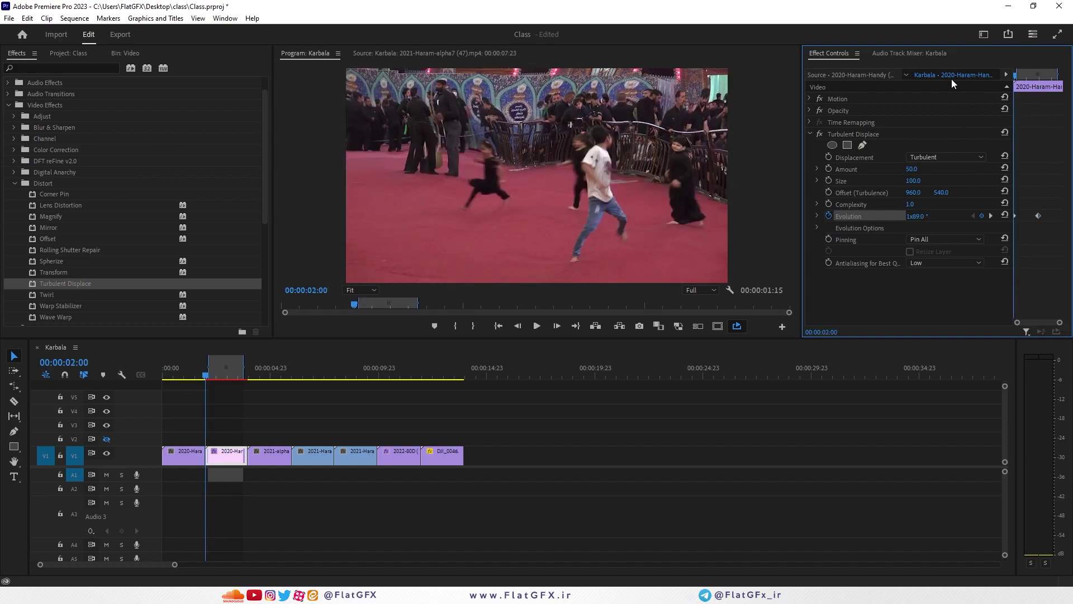
{"action": "key", "text": "space"}
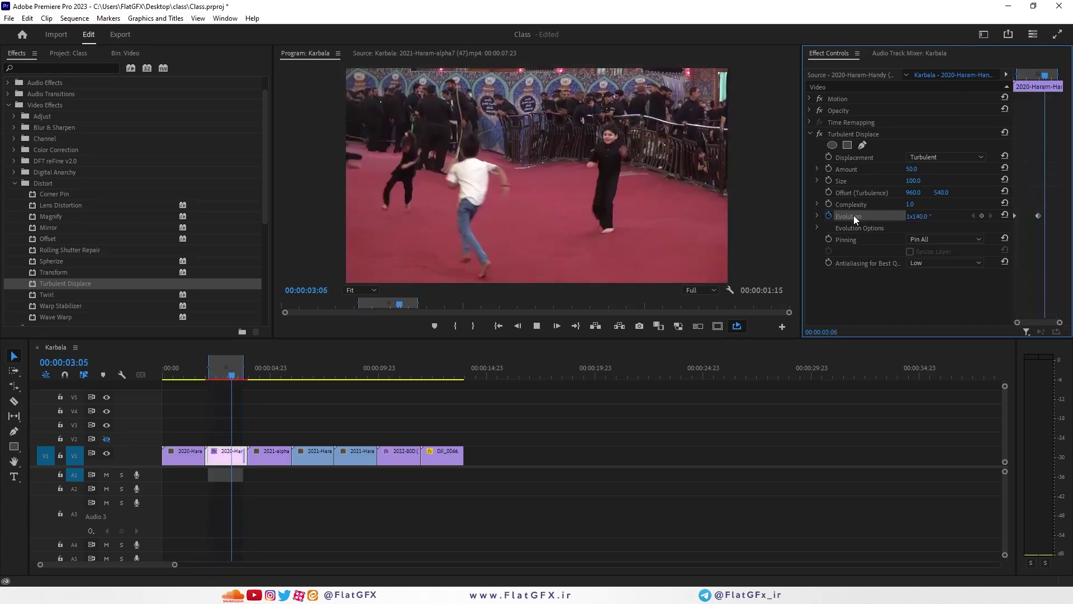
{"action": "key", "text": "space"}
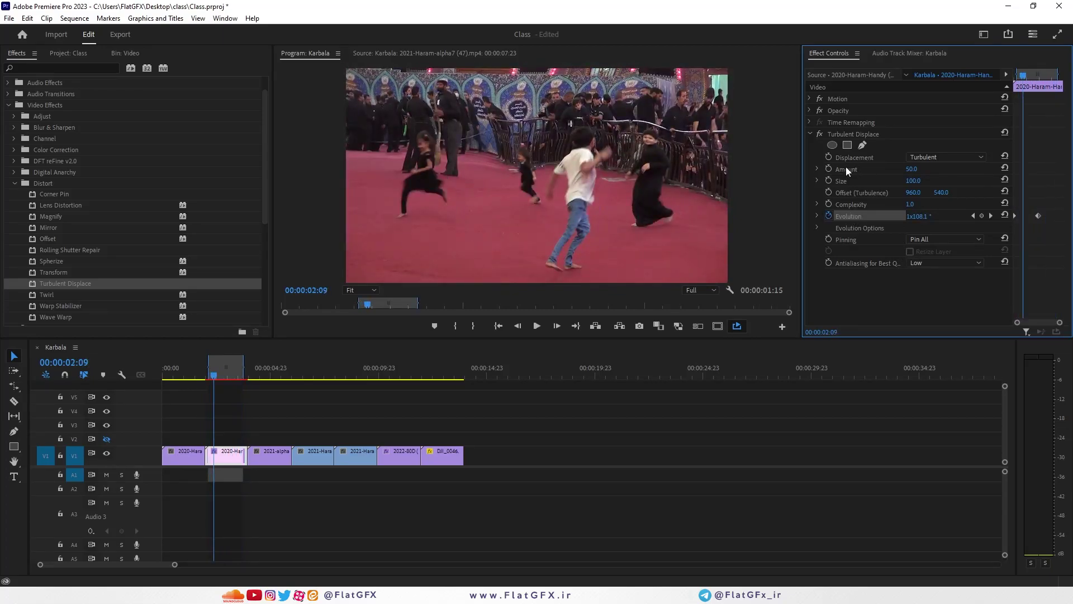
{"action": "left_click", "coordinate": [830, 217]}
{"action": "left_click", "coordinate": [570, 315]}
Switch the Turbulent Displace Pinning to Pin Left, inspect the frame edges at 00:00:02:20, and restore Pin All
{"action": "left_click", "coordinate": [922, 239]}
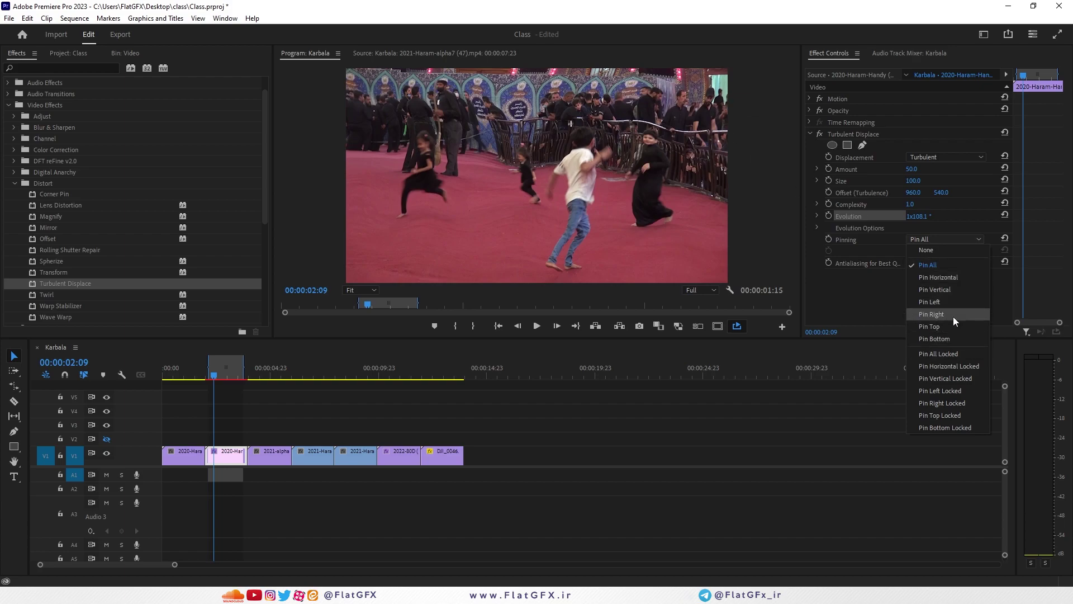
{"action": "left_click", "coordinate": [946, 302]}
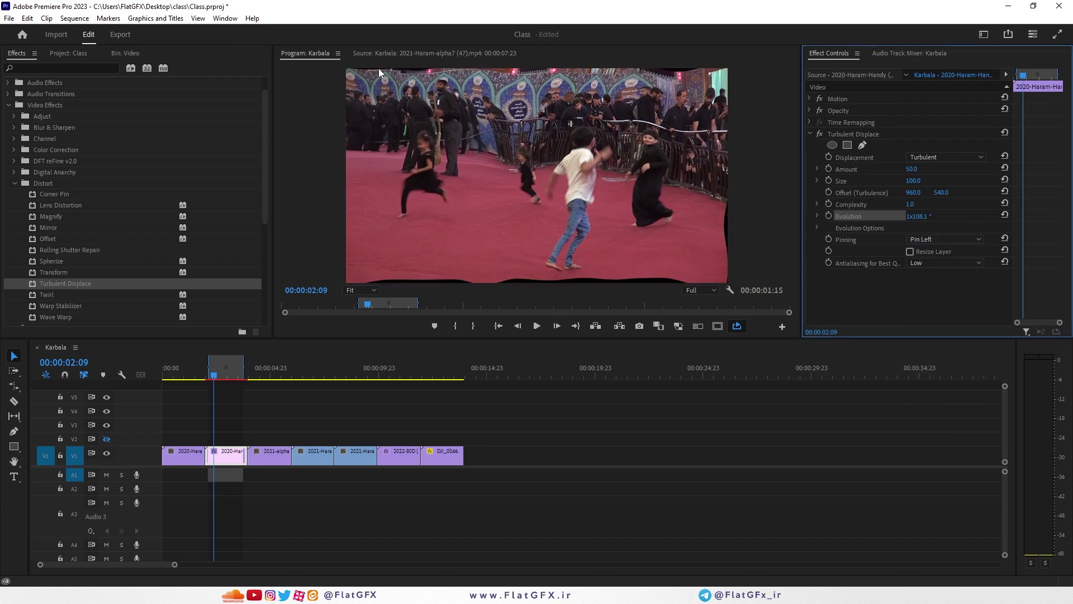
{"action": "left_click_drag", "start_coordinate": [217, 376], "coordinate": [223, 376]}
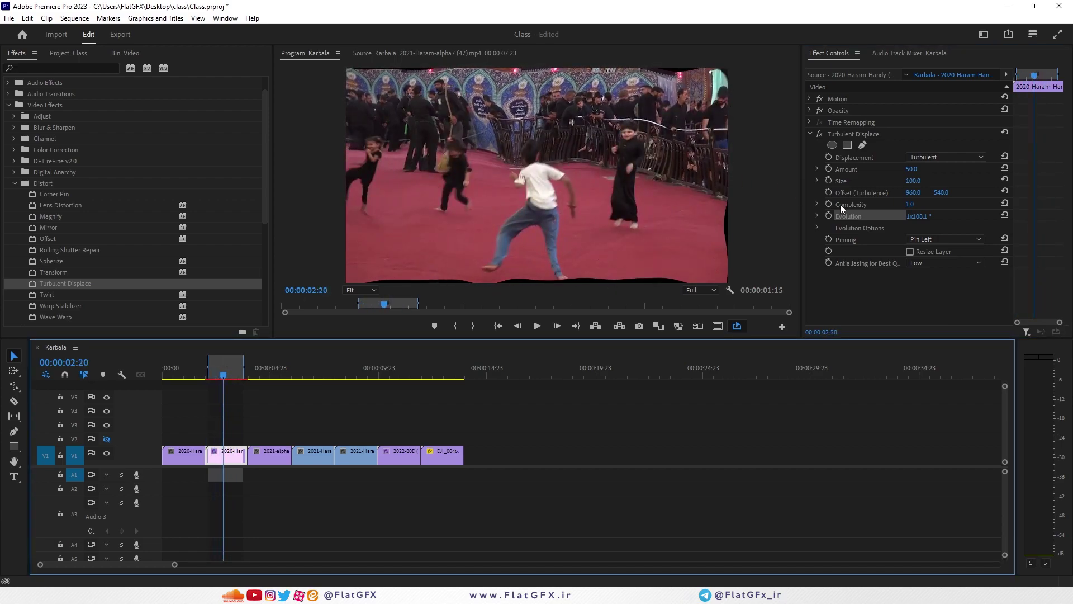
{"action": "left_click", "coordinate": [940, 238]}
{"action": "left_click", "coordinate": [939, 273]}
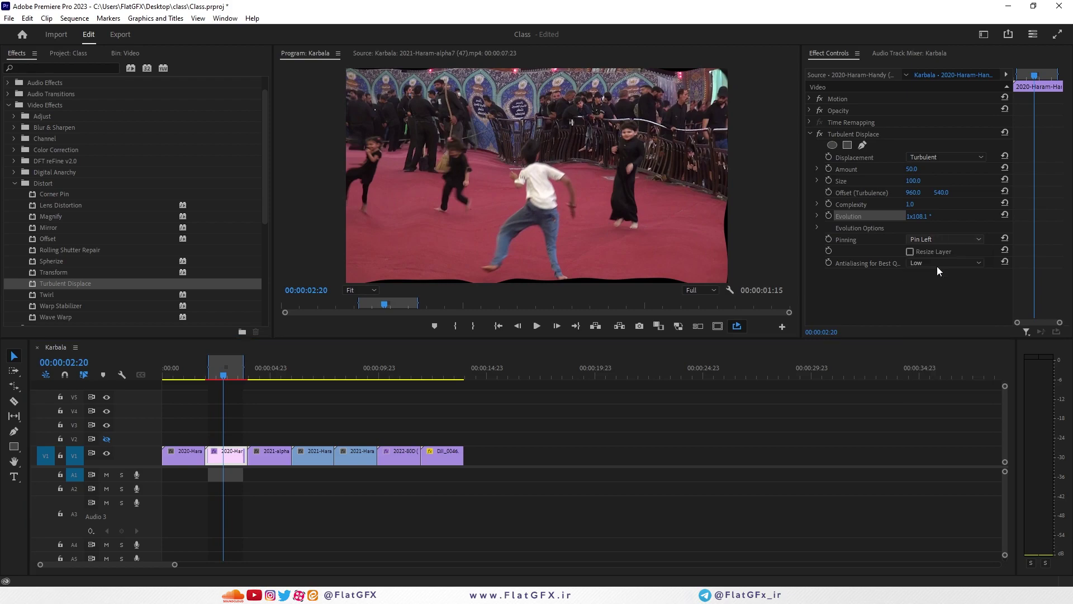
View the antialiasing quality options and remove the Turbulent Displace effect from the second clip
{"action": "left_click", "coordinate": [937, 266]}
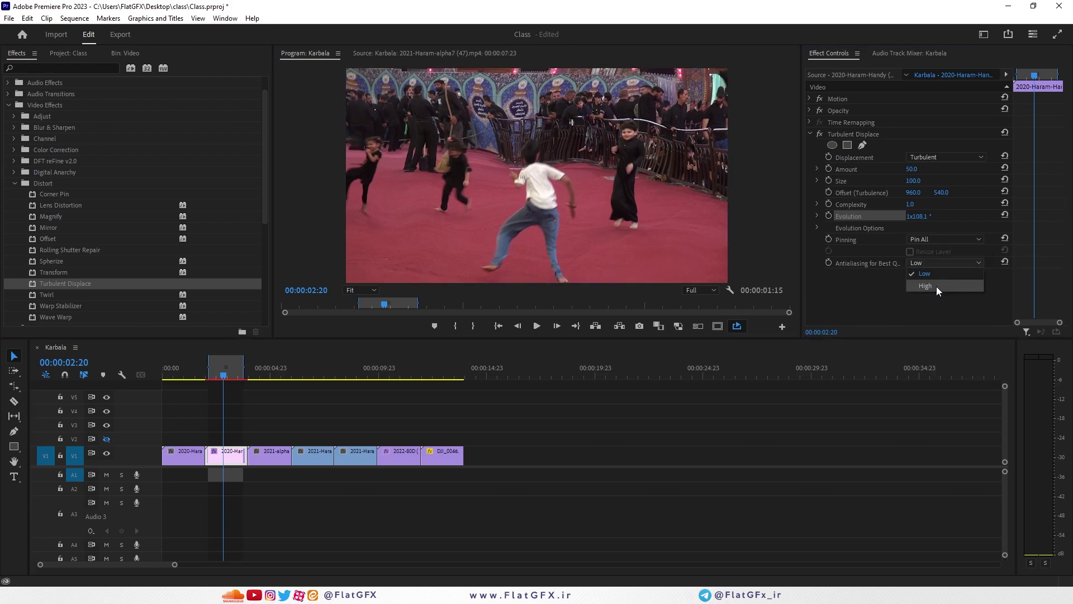
{"action": "left_click", "coordinate": [863, 134]}
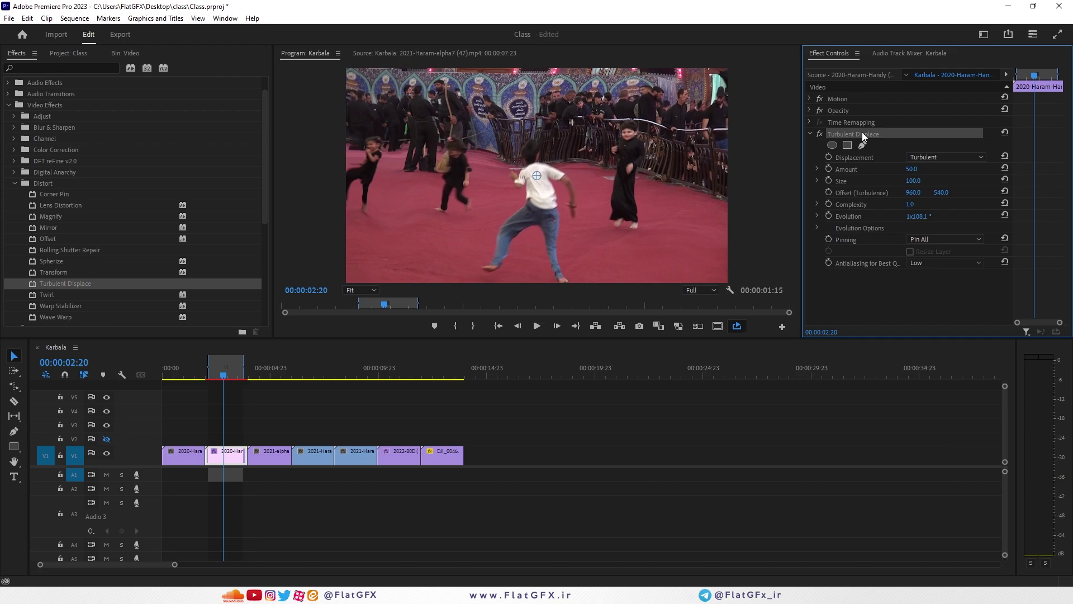
{"action": "key", "text": "Delete"}
Apply the Twirl effect to the second clip with an Angle of 319° and a Twirl Radius of 42.1
{"action": "left_click_drag", "start_coordinate": [56, 284], "coordinate": [232, 463]}
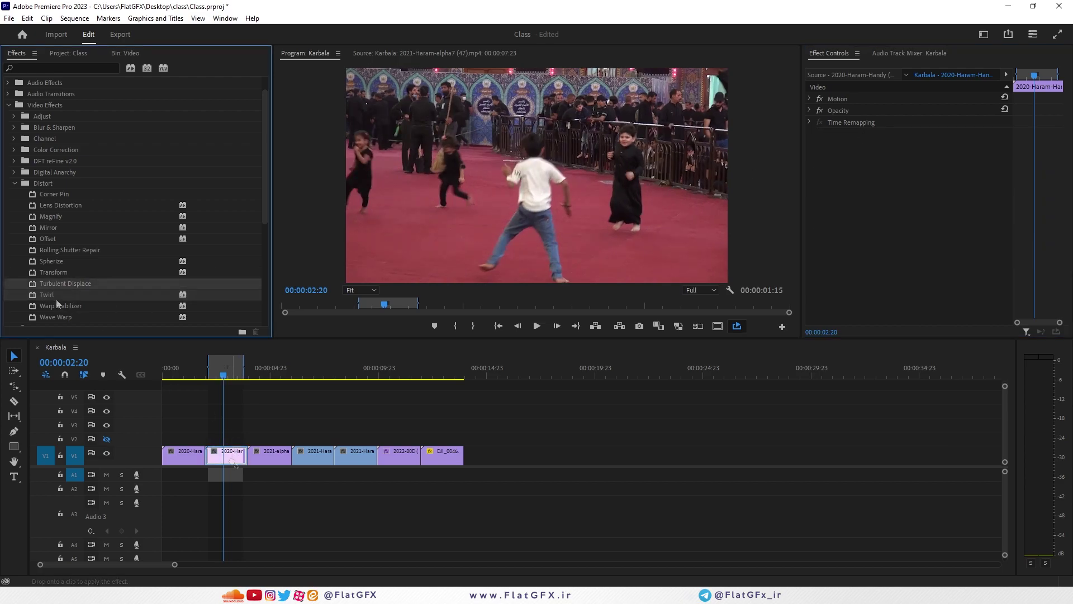
{"action": "left_click_drag", "start_coordinate": [53, 295], "coordinate": [231, 456]}
{"action": "left_click_drag", "start_coordinate": [929, 159], "coordinate": [1052, 159]}
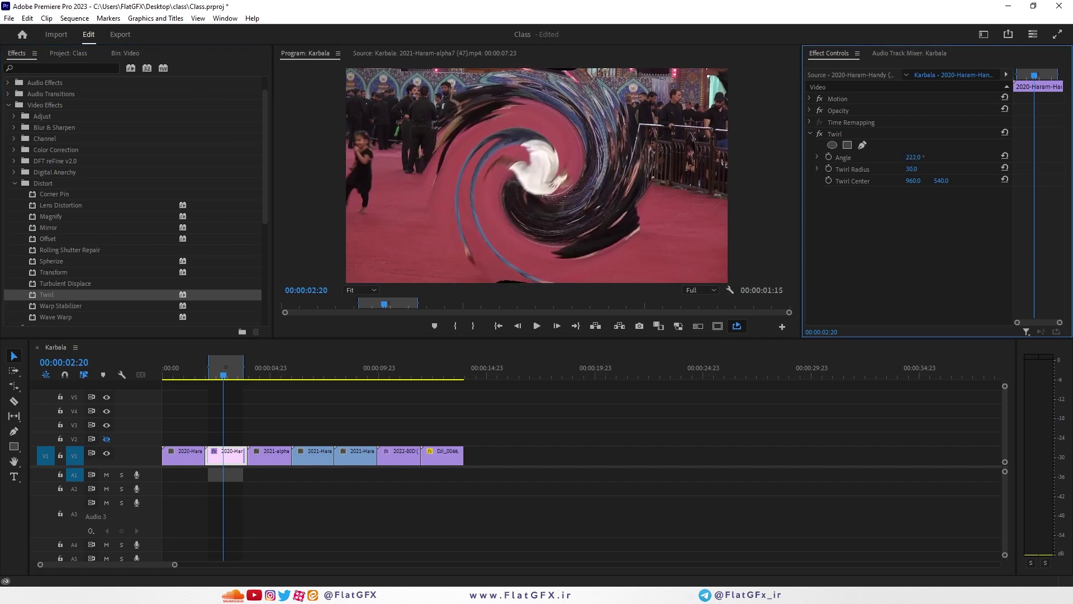
{"action": "mouse_move", "coordinate": [914, 157]}
{"action": "left_mouse_down"}
{"action": "mouse_move", "coordinate": [967, 157]}
{"action": "mouse_move", "coordinate": [899, 169]}
{"action": "mouse_move", "coordinate": [929, 169]}
{"action": "mouse_move", "coordinate": [918, 169]}
{"action": "left_mouse_up"}
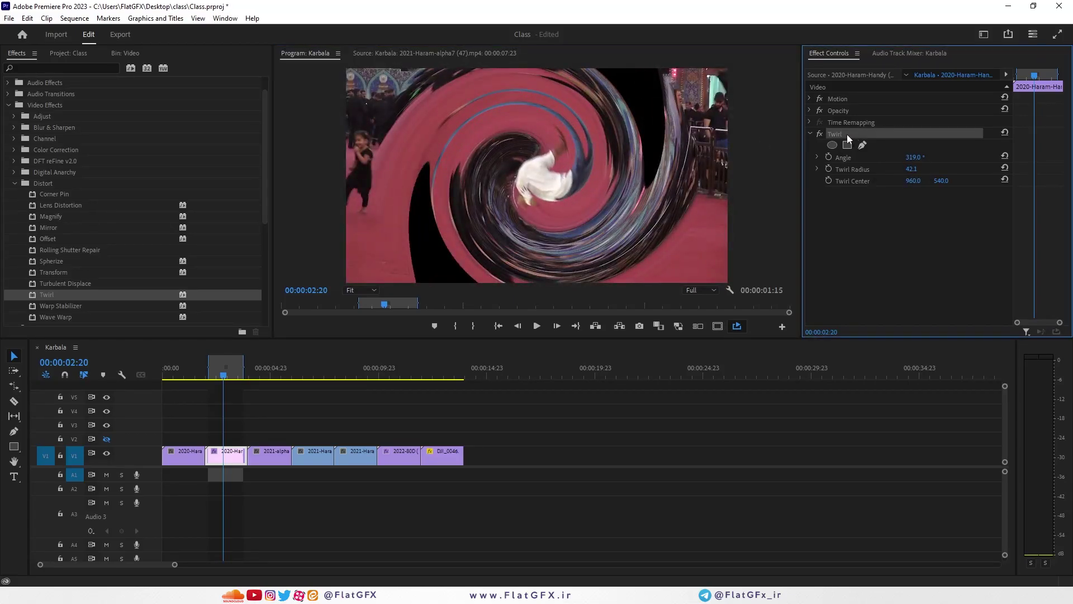
Move the Twirl Center to several spots in the frame, including the upper-right area, leaving it at about 795.5, 424.7
{"action": "left_click_drag", "start_coordinate": [537, 174], "coordinate": [424, 213]}
{"action": "left_click_drag", "start_coordinate": [681, 155], "coordinate": [680, 119]}
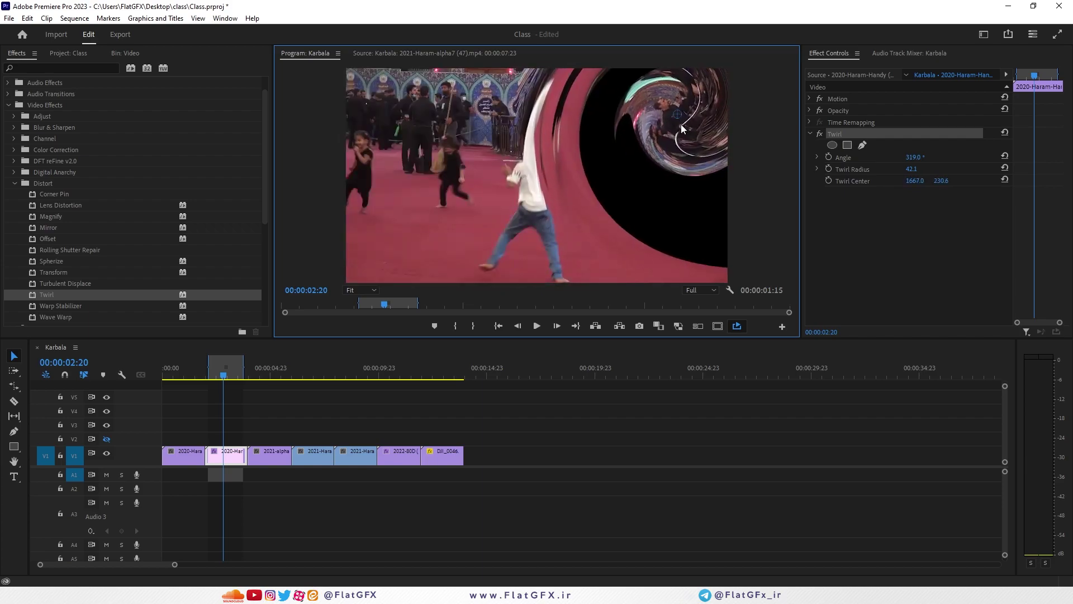
{"action": "left_click_drag", "start_coordinate": [637, 215], "coordinate": [497, 245]}
{"action": "left_click_drag", "start_coordinate": [388, 176], "coordinate": [504, 153]}
Shift the Twirl Center toward the middle of the frame and remove the Twirl effect from the second clip
{"action": "left_click", "coordinate": [845, 158]}
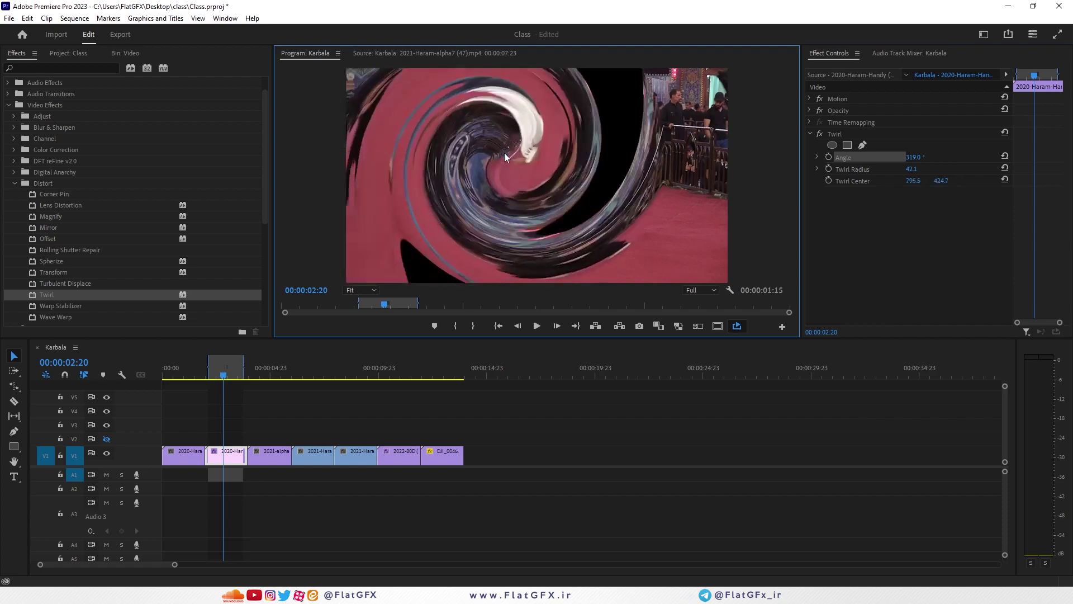
{"action": "left_click", "coordinate": [819, 183]}
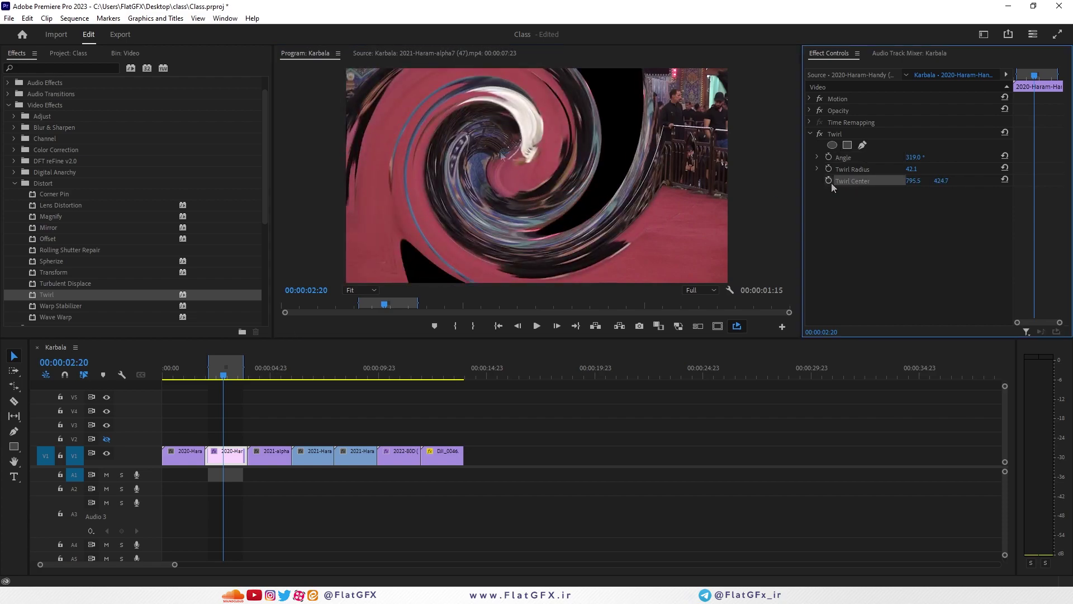
{"action": "left_click_drag", "start_coordinate": [501, 152], "coordinate": [545, 176]}
{"action": "left_click", "coordinate": [849, 135]}
{"action": "key", "text": "Delete"}
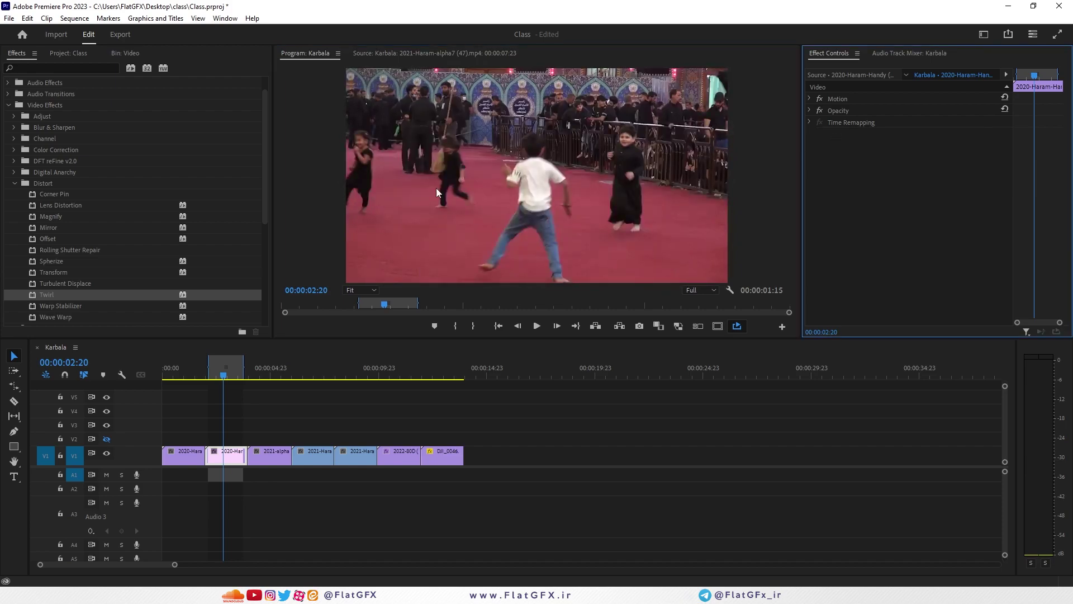
Move the 2021-Haram-alpha7 (115).mp4 clip on V1 to start at 00:00:18:08 and extend its end to about 00:00:32:04
{"action": "scroll", "coordinate": [126, 233], "scroll_direction": "down", "scroll_amount": 3}
{"action": "left_click", "coordinate": [62, 227]}
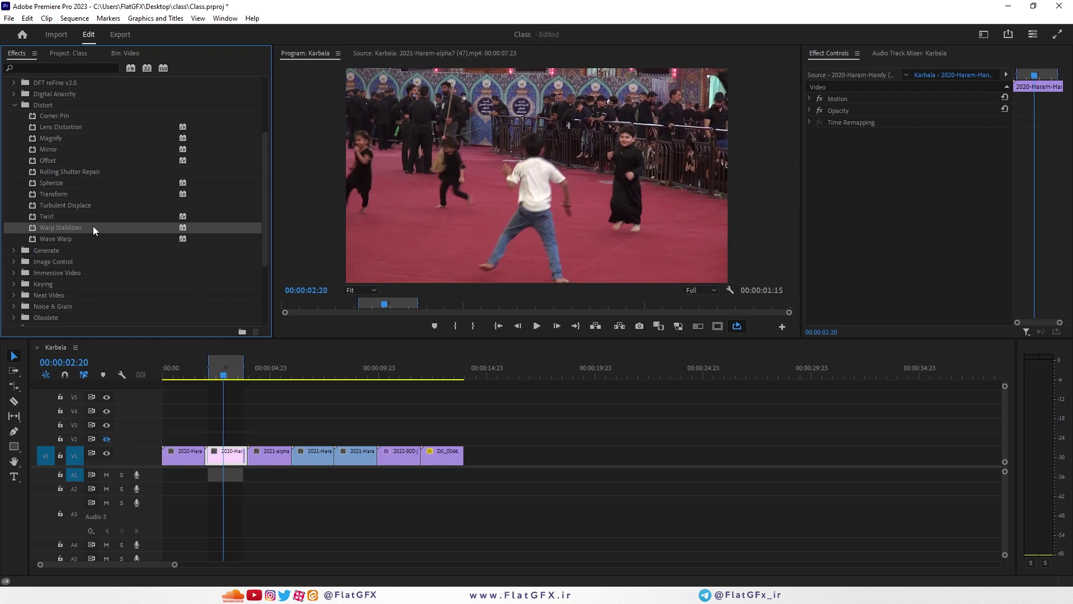
{"action": "left_click_drag", "start_coordinate": [246, 371], "coordinate": [858, 456]}
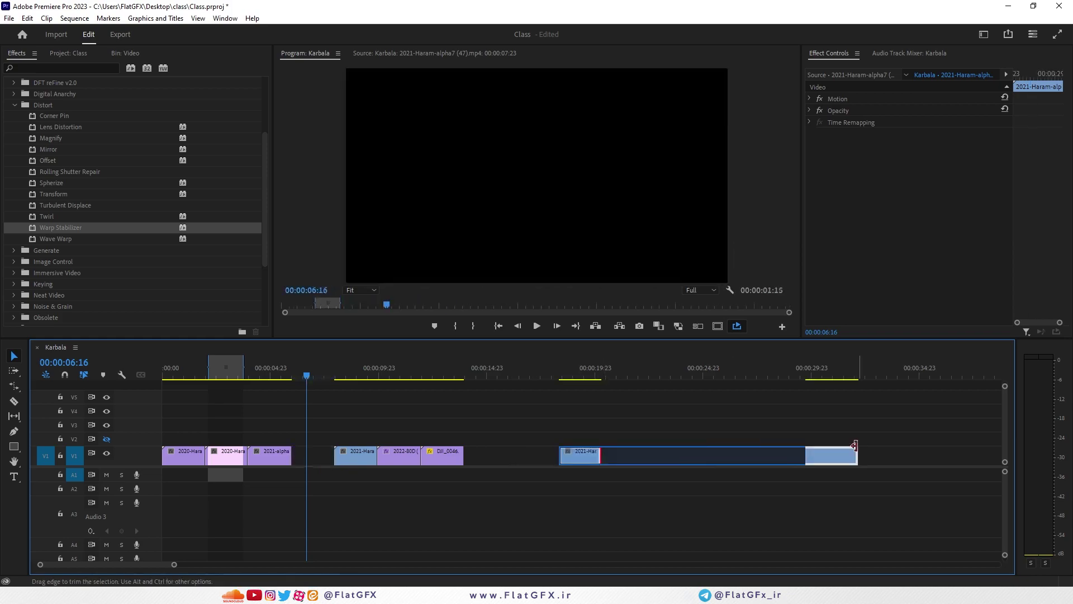
{"action": "left_click_drag", "start_coordinate": [101, 229], "coordinate": [60, 228]}
Clear the sequence's In and Out points and play the extended clip from its start at 00:00:18:08
{"action": "left_click", "coordinate": [567, 377]}
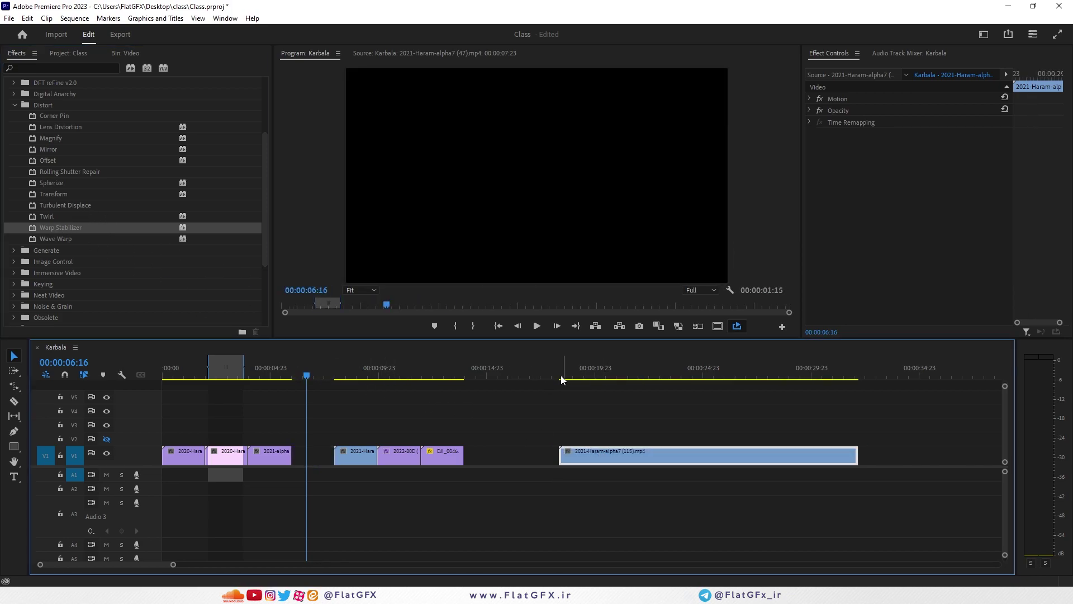
{"action": "left_click", "coordinate": [537, 326]}
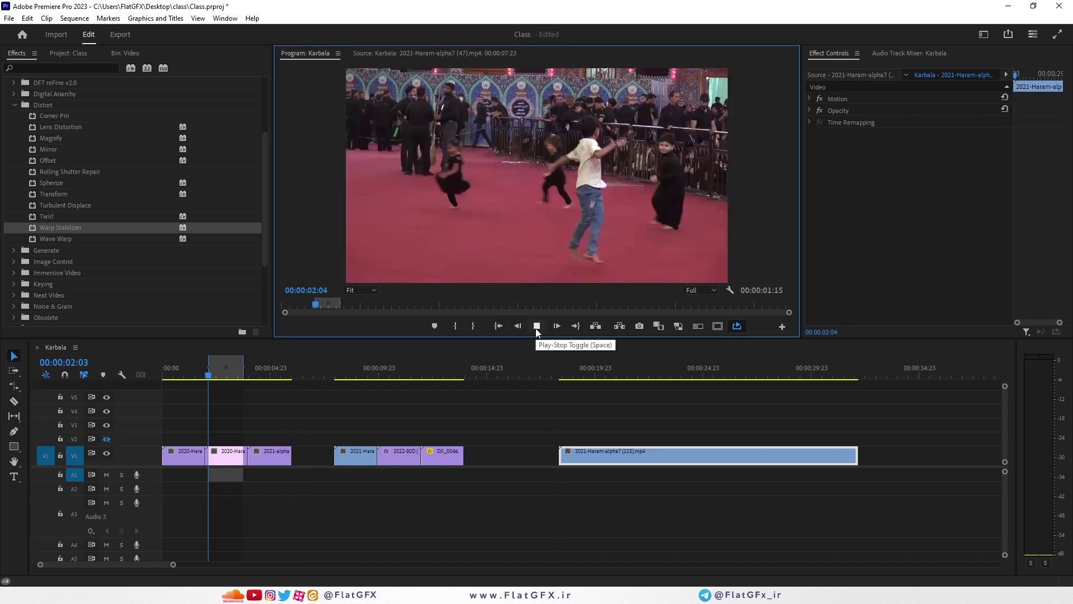
{"action": "left_click", "coordinate": [561, 372]}
{"action": "right_click", "coordinate": [227, 372]}
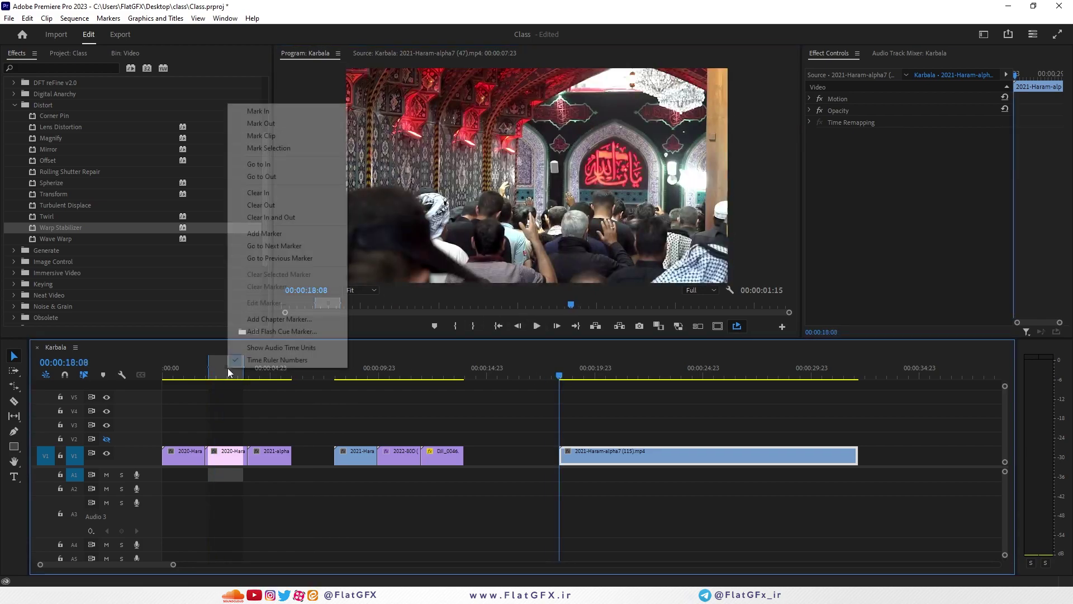
{"action": "left_click", "coordinate": [288, 216]}
{"action": "left_click", "coordinate": [584, 402]}
{"action": "key", "text": "space"}
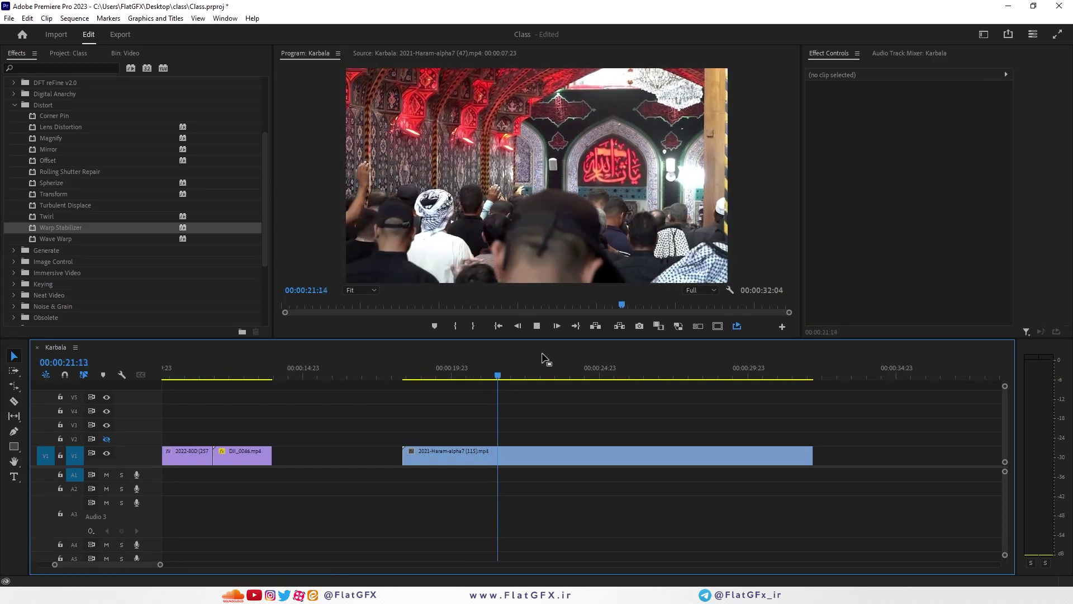
Scrub the extended clip to 00:00:24:13 and apply the Warp Stabilizer effect to it
{"action": "left_click", "coordinate": [623, 375]}
{"action": "left_click_drag", "start_coordinate": [635, 379], "coordinate": [587, 380]}
{"action": "left_click_drag", "start_coordinate": [60, 228], "coordinate": [535, 459]}
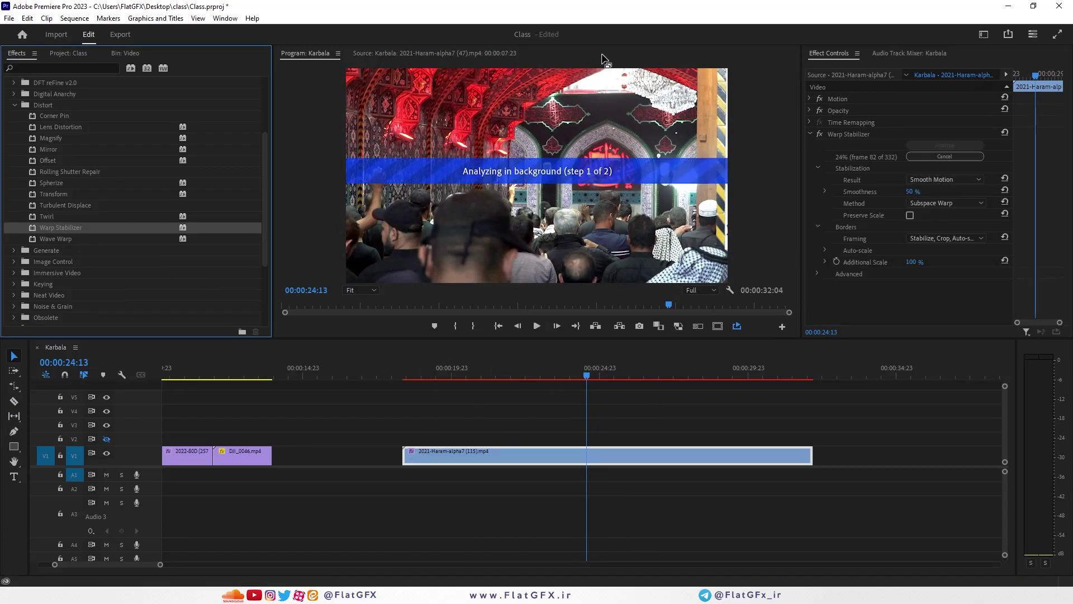
{"action": "left_click", "coordinate": [836, 136]}
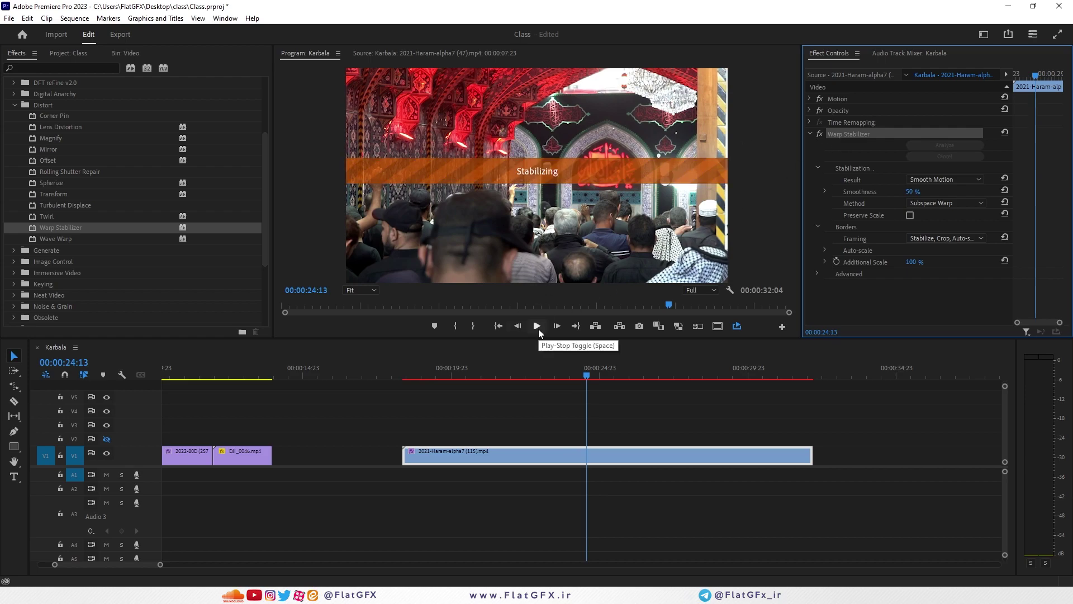
Play back the stabilized clip from 00:00:24:13 to check the camera motion
{"action": "left_click", "coordinate": [537, 326]}
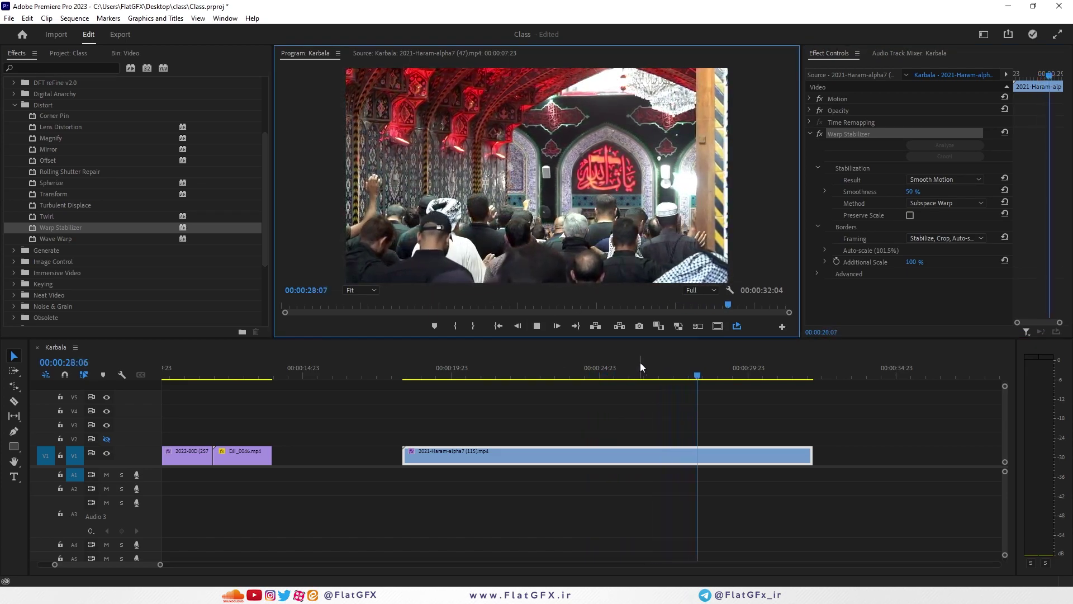
{"action": "key", "text": "minus"}
{"action": "key", "text": "minus"}
{"action": "key", "text": "minus"}
{"action": "key", "text": "minus"}
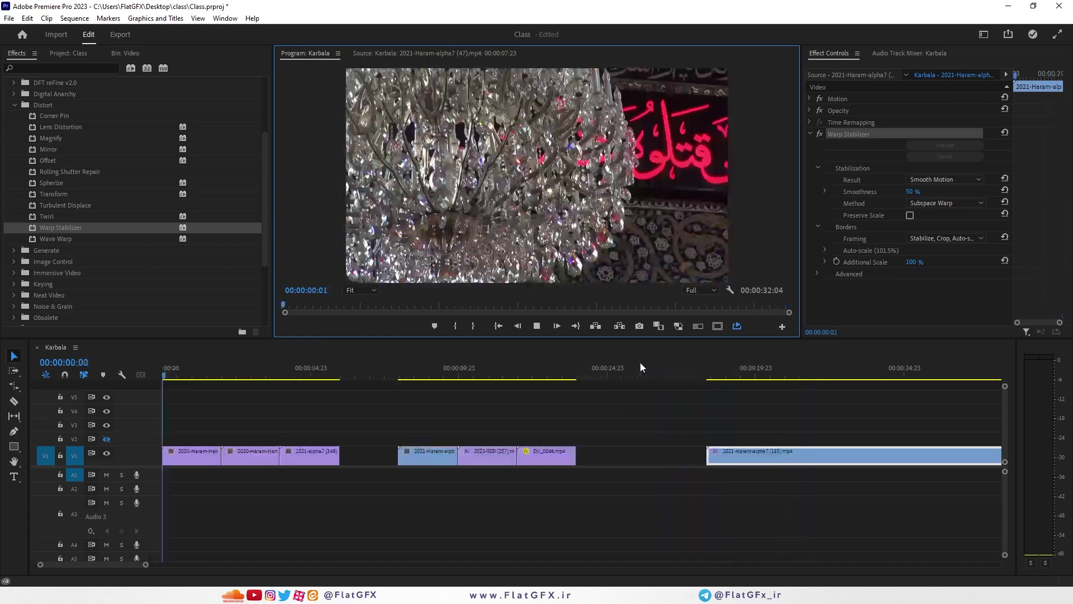
Go to 00:00:25:20 in the stabilized clip and remove its Warp Stabilizer effect
{"action": "left_click_drag", "start_coordinate": [391, 377], "coordinate": [450, 390]}
{"action": "key", "text": "equal"}
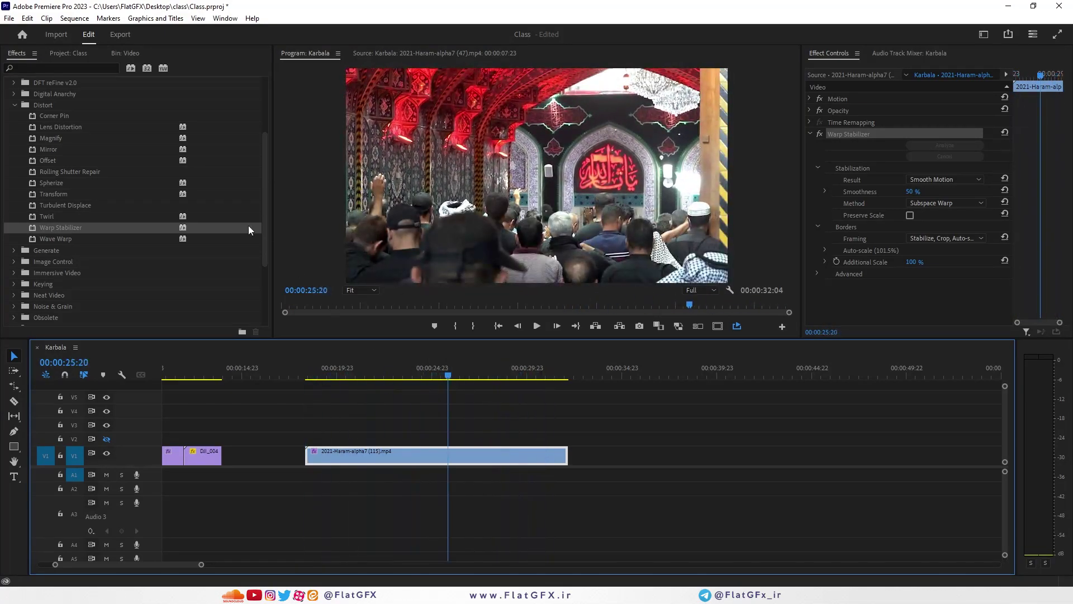
{"action": "left_click", "coordinate": [841, 133]}
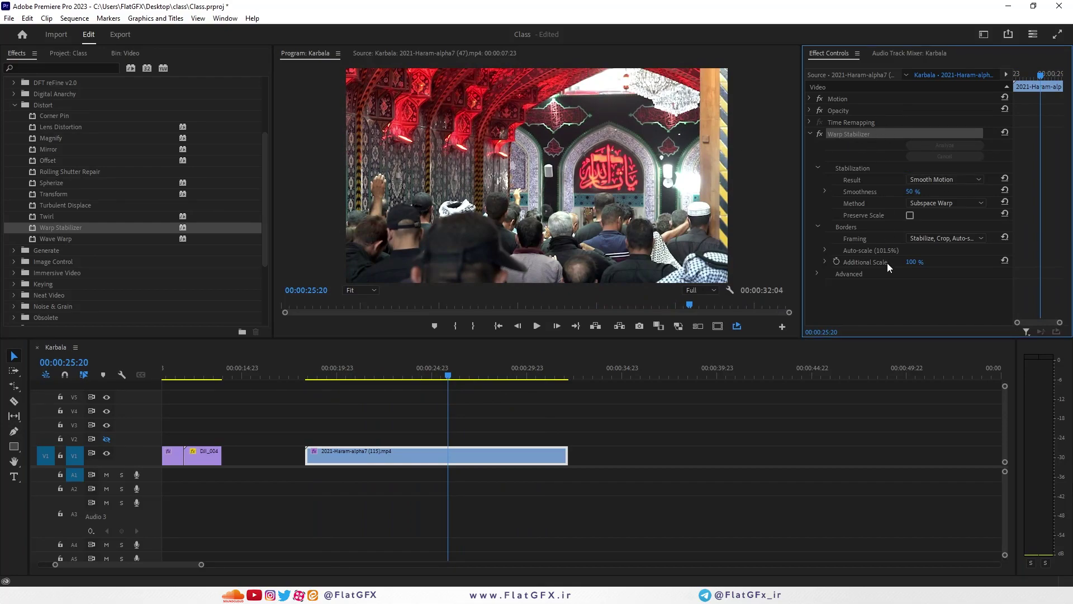
{"action": "key", "text": "Delete"}
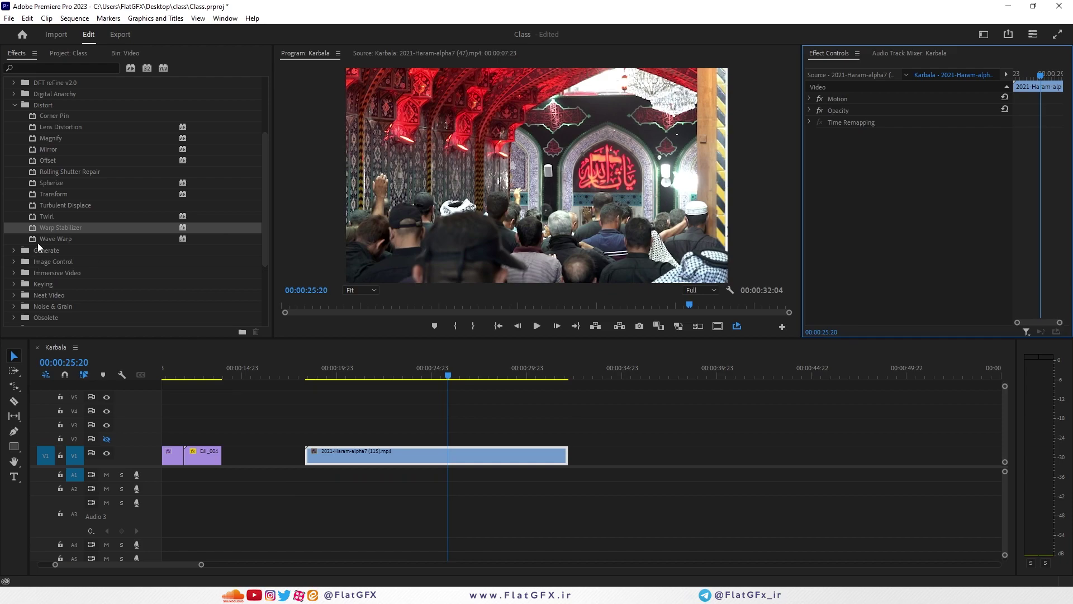
Apply the Wave Warp effect to the extended clip with Wave Height 32 and Wave Width 155, and play back the waves
{"action": "left_click_drag", "start_coordinate": [54, 240], "coordinate": [416, 457]}
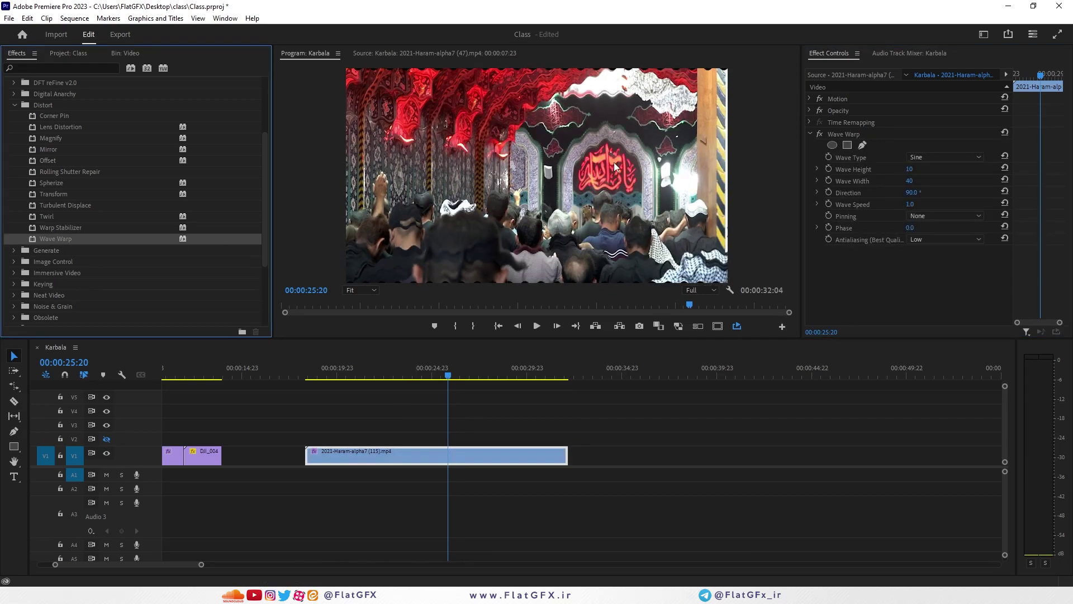
{"action": "mouse_move", "coordinate": [912, 171]}
{"action": "left_mouse_down"}
{"action": "mouse_move", "coordinate": [950, 171]}
{"action": "mouse_move", "coordinate": [910, 181]}
{"action": "mouse_move", "coordinate": [921, 182]}
{"action": "left_mouse_up"}
{"action": "key", "text": "space"}
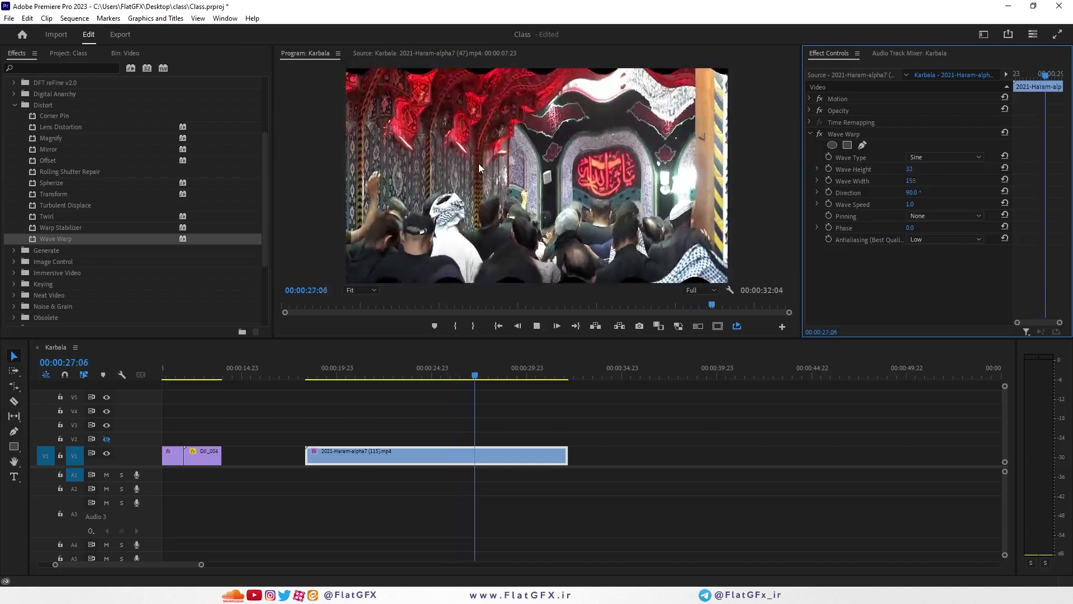
Scale the clip's picture down to about a third of the frame and set Wave Height to 106 and Wave Width to 387
{"action": "left_click", "coordinate": [638, 167]}
{"action": "left_click_drag", "start_coordinate": [728, 175], "coordinate": [627, 175]}
{"action": "left_click_drag", "start_coordinate": [909, 169], "coordinate": [964, 180]}
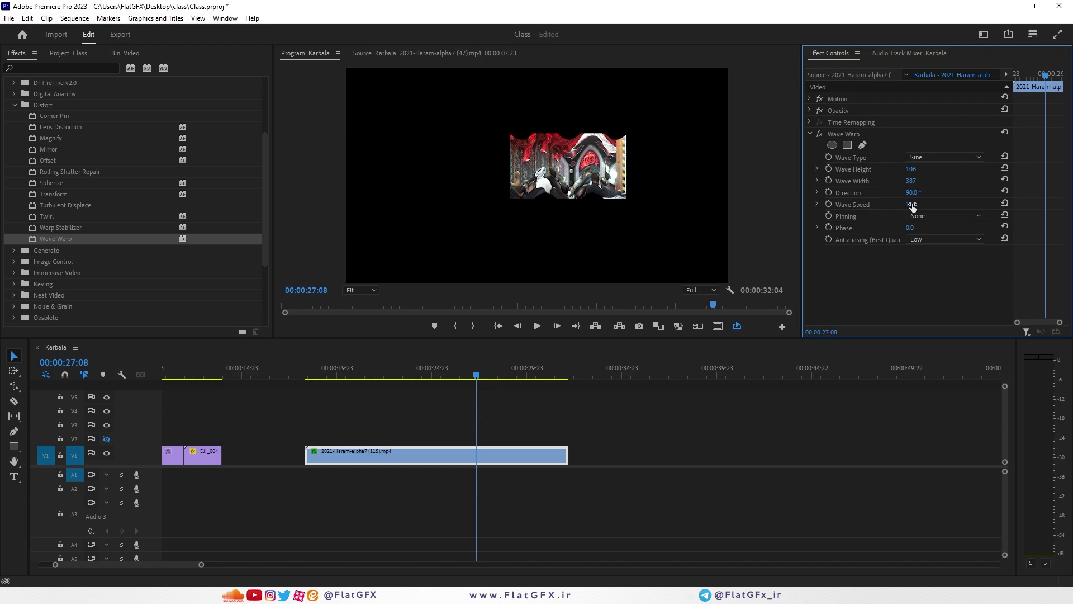
Try the Wave Warp Pinning option All Edges and restore it to None
{"action": "left_click", "coordinate": [926, 218]}
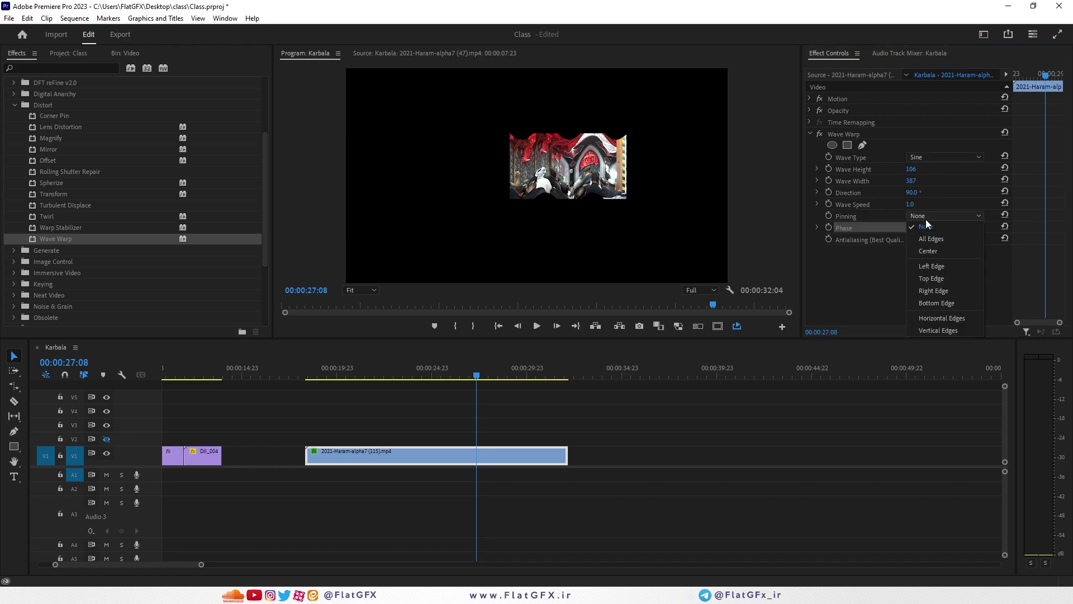
{"action": "left_click", "coordinate": [942, 239]}
{"action": "left_click", "coordinate": [943, 216]}
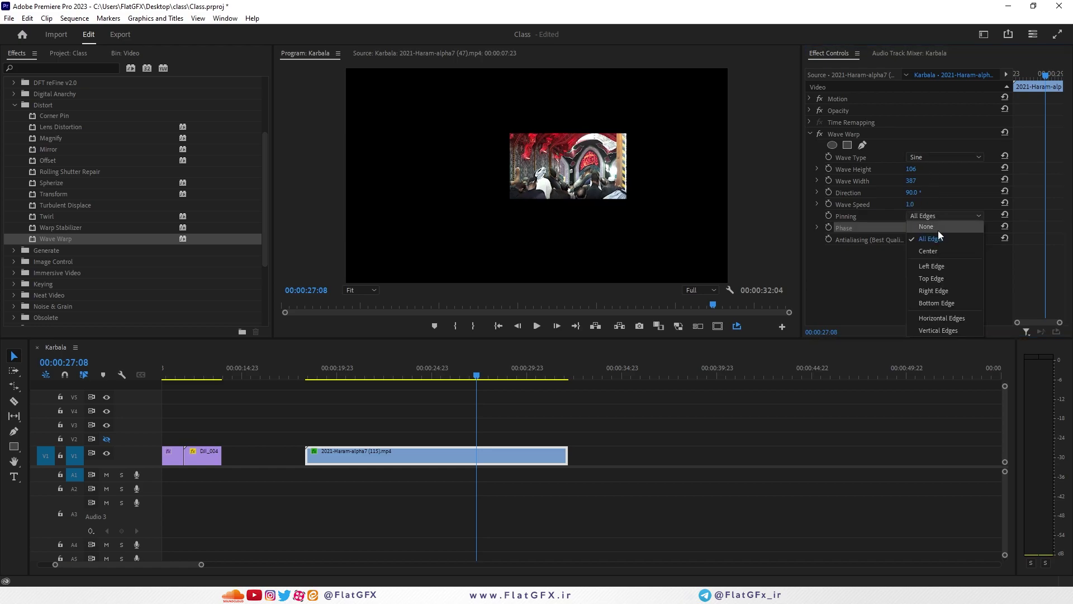
{"action": "left_click", "coordinate": [938, 229]}
{"action": "left_click", "coordinate": [935, 240]}
{"action": "left_click", "coordinate": [933, 248]}
{"action": "left_click", "coordinate": [568, 163]}
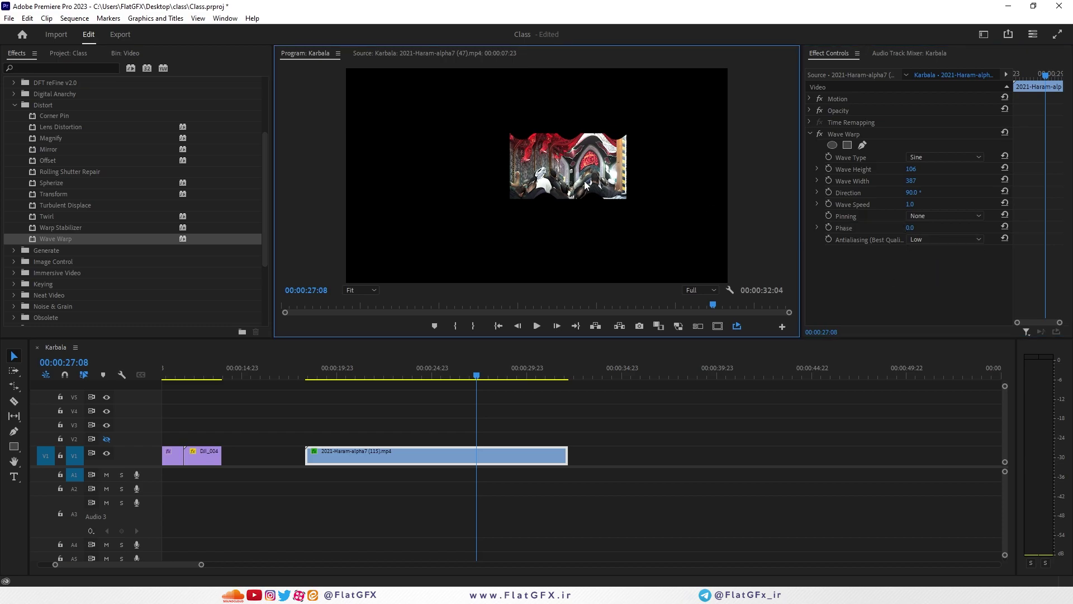
Set the Wave Height to 28 and play back the waving picture in the maximized Program monitor
{"action": "left_click_drag", "start_coordinate": [910, 169], "coordinate": [626, 160]}
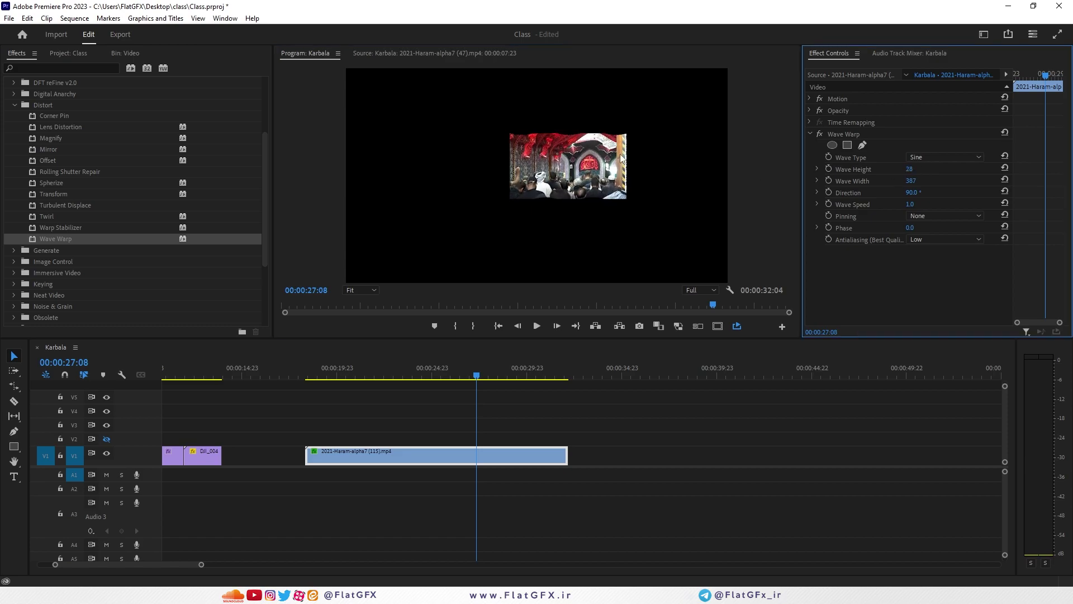
{"action": "key", "text": "grave"}
{"action": "key", "text": "space"}
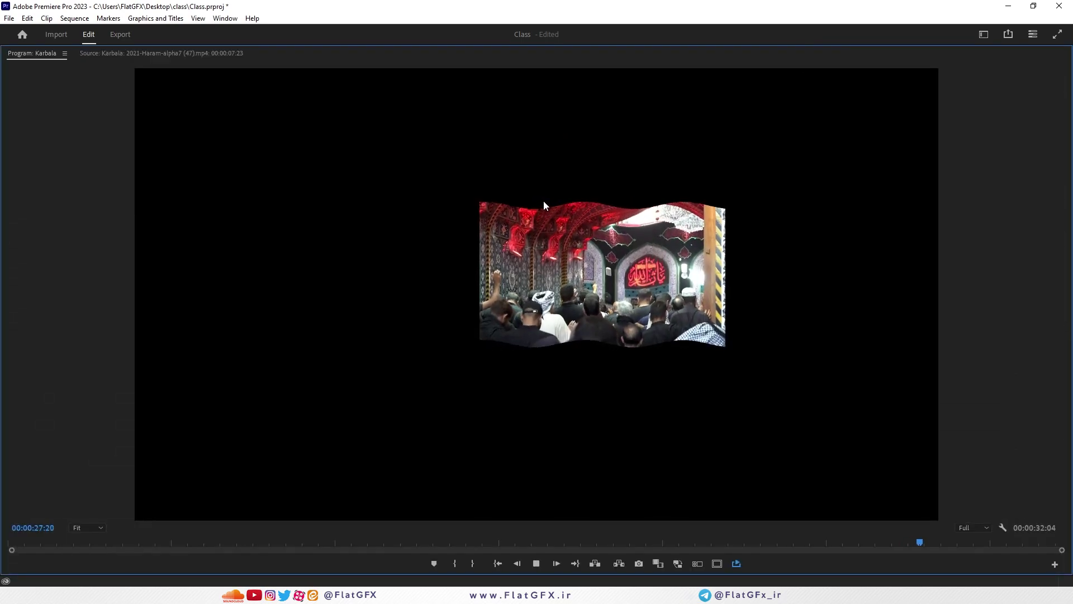
{"action": "key", "text": "grave"}
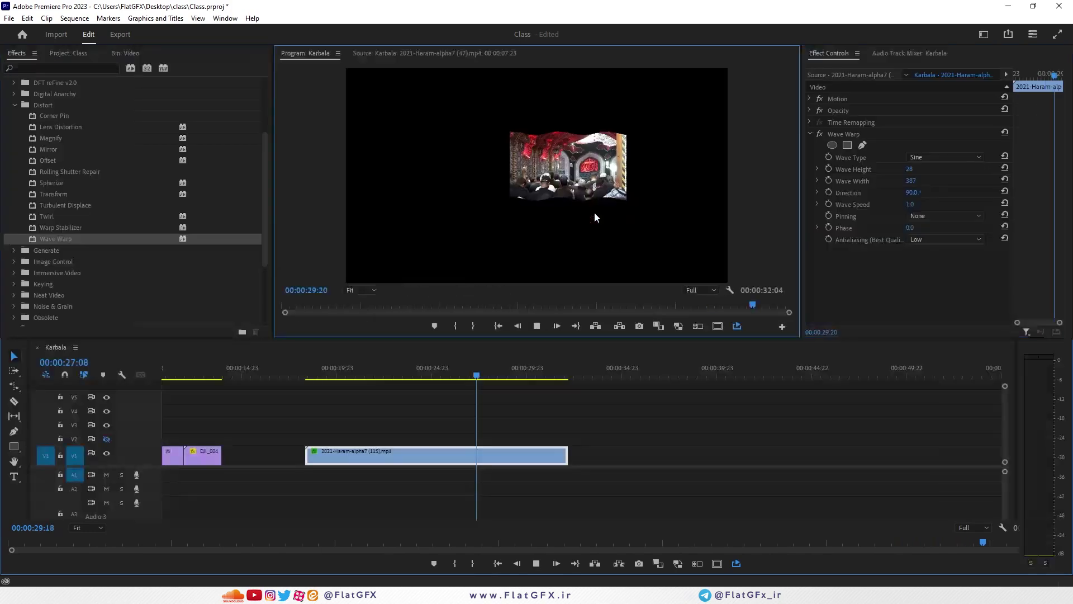
{"action": "key", "text": "space"}
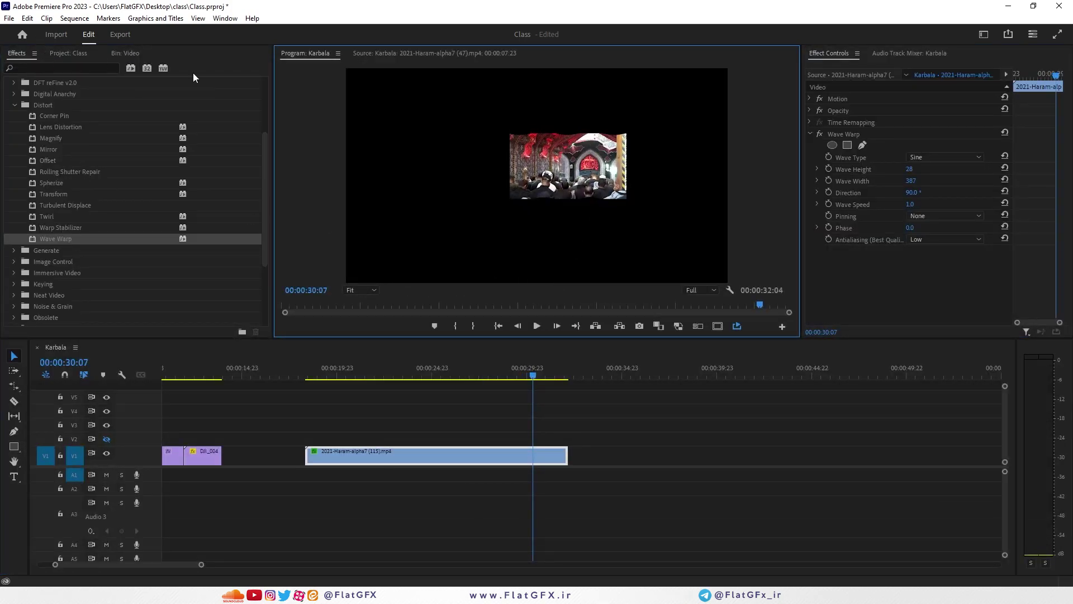
Remove the Wave Warp effect from the clip and reset its Motion settings
{"action": "left_click", "coordinate": [843, 134]}
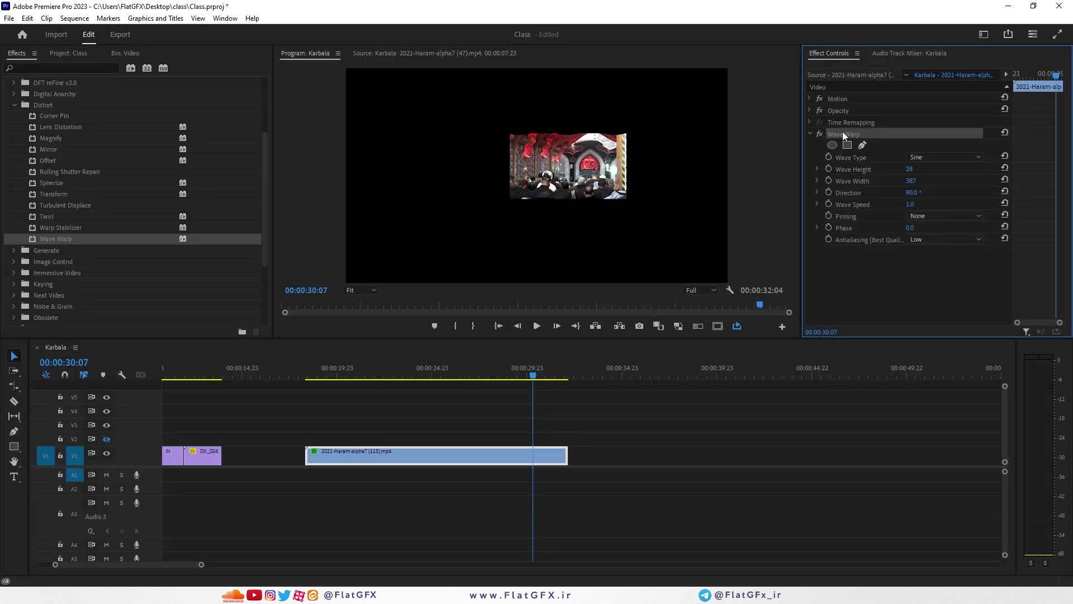
{"action": "key", "text": "Delete"}
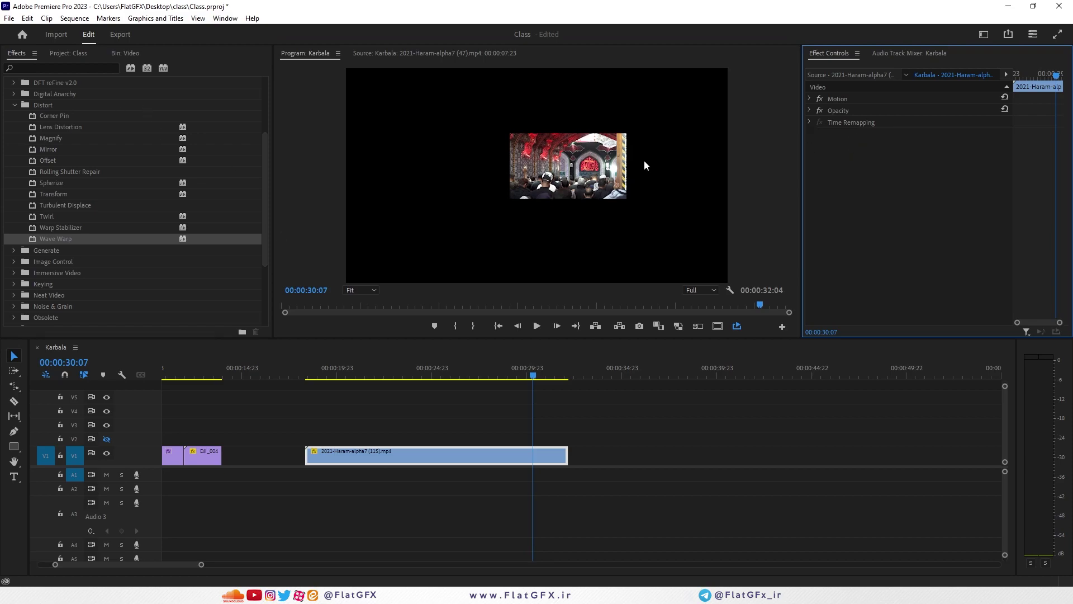
{"action": "left_click", "coordinate": [1005, 98]}
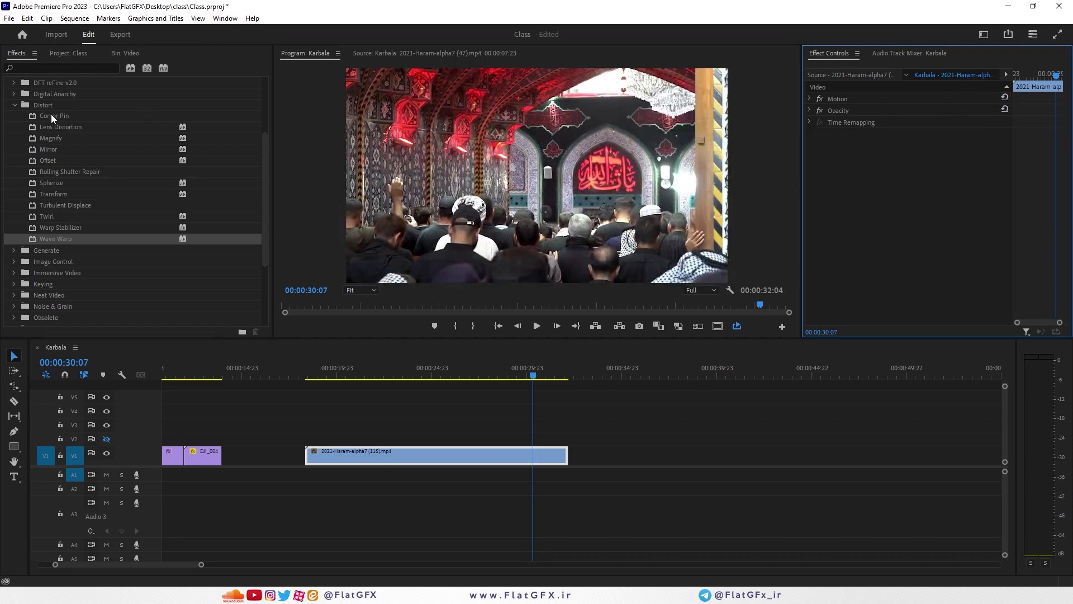
Apply the 4-Color Gradient effect from the Generate category to the clip and move its green Point 2 to about 1776.6, 289.7
{"action": "left_click", "coordinate": [15, 108]}
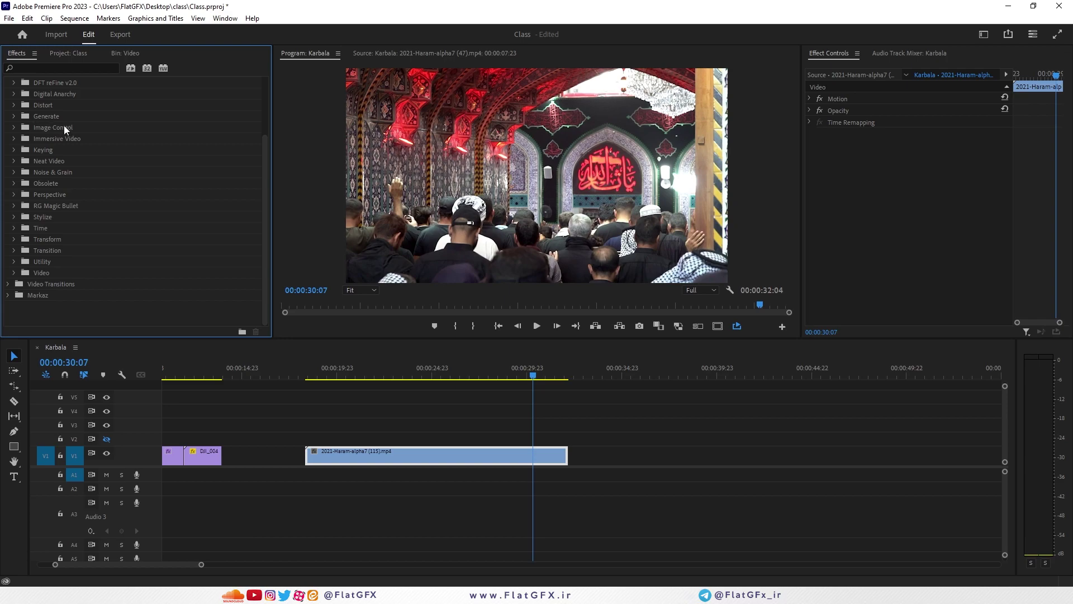
{"action": "left_click", "coordinate": [12, 116]}
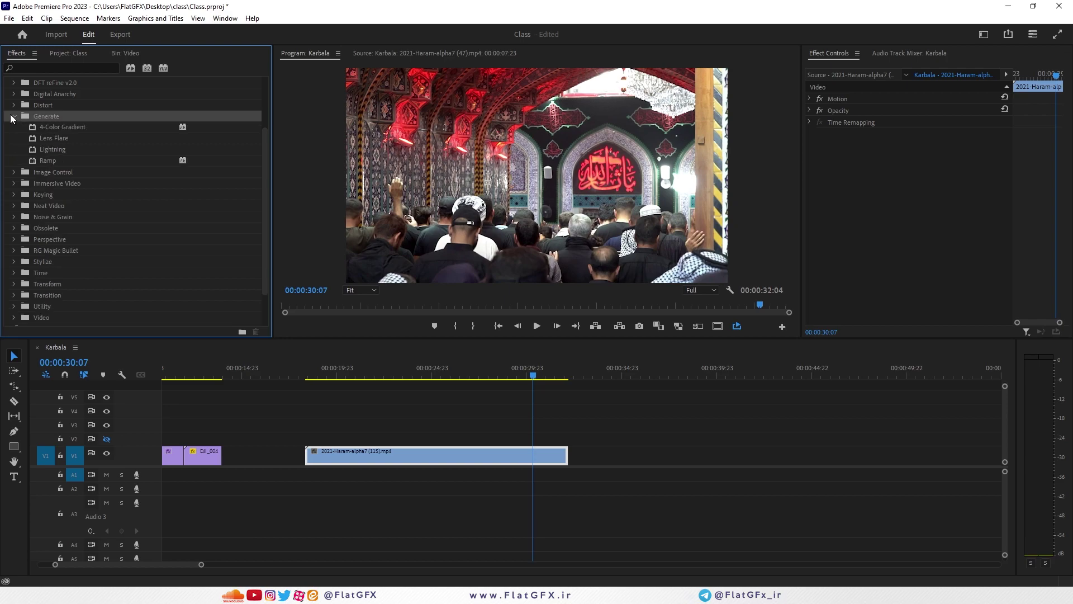
{"action": "left_click", "coordinate": [59, 129]}
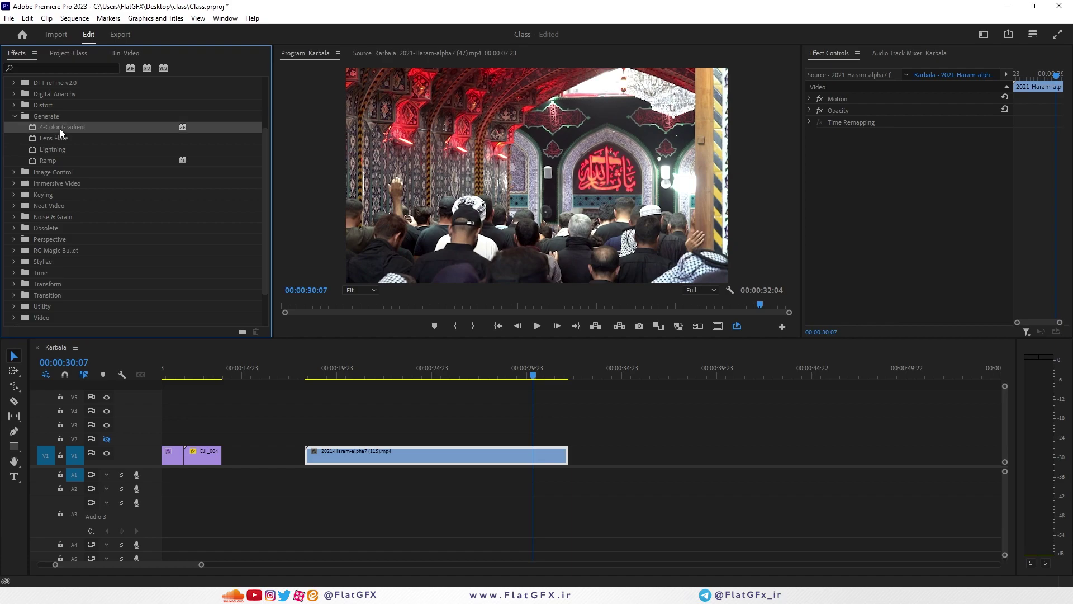
{"action": "left_click_drag", "start_coordinate": [59, 129], "coordinate": [465, 453]}
{"action": "left_click", "coordinate": [854, 137]}
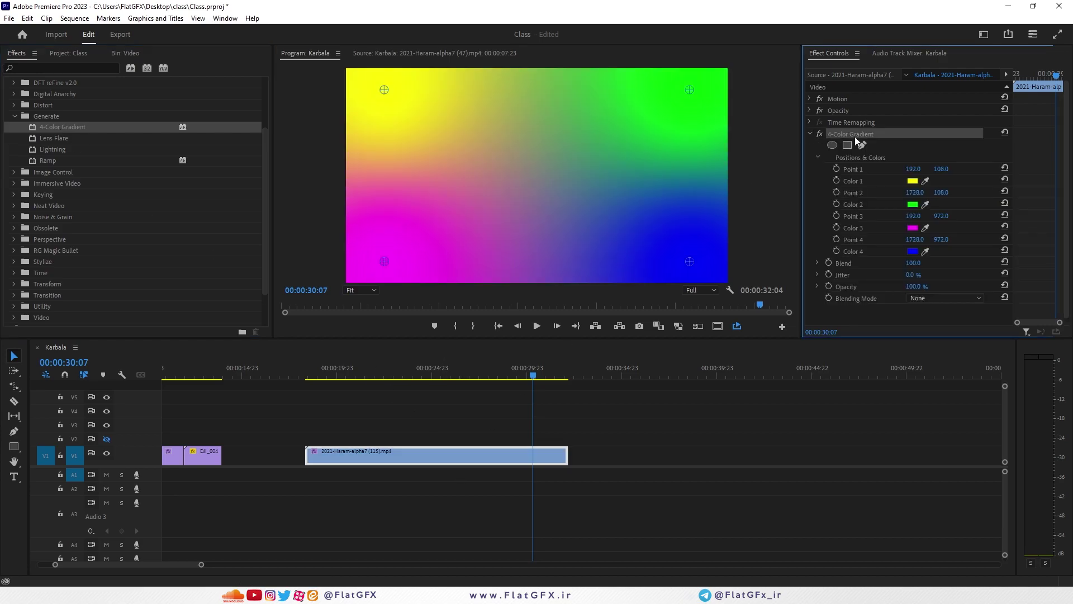
{"action": "left_click_drag", "start_coordinate": [686, 85], "coordinate": [699, 126]}
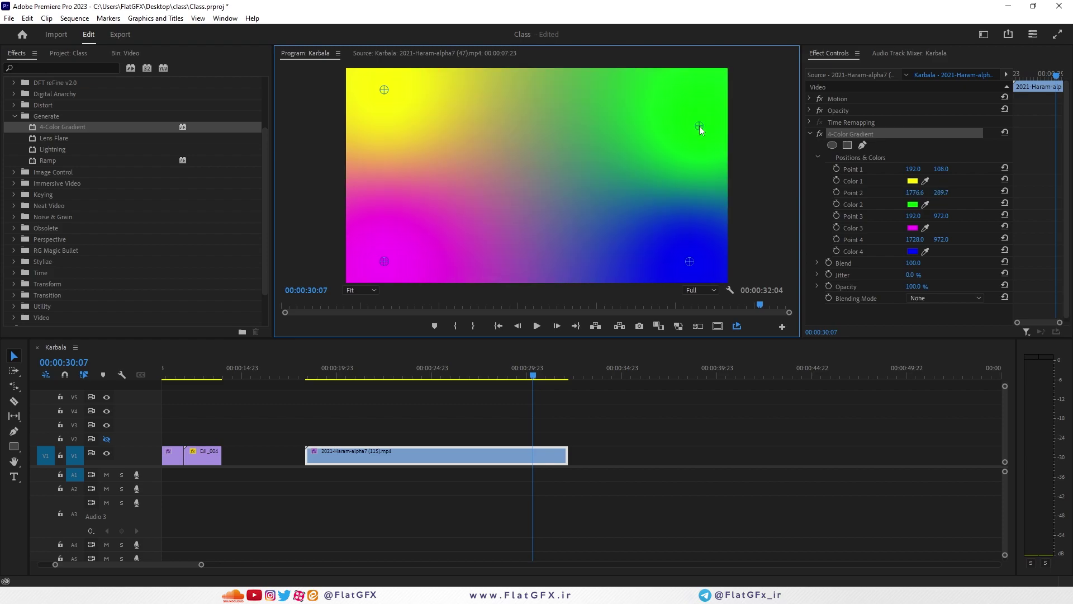
Set the 4-Color Gradient's Point 1 X position to 369, Blend to 780, Jitter to 100% and Opacity to 78%
{"action": "left_click", "coordinate": [866, 168]}
{"action": "left_click_drag", "start_coordinate": [917, 172], "coordinate": [1016, 170]}
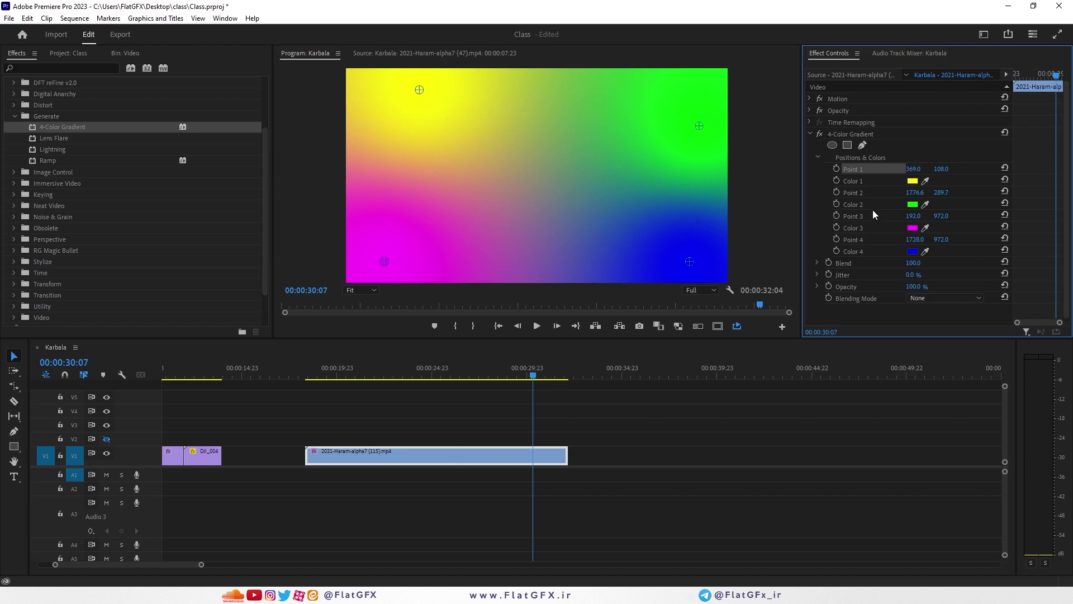
{"action": "left_click_drag", "start_coordinate": [913, 262], "coordinate": [631, 263]}
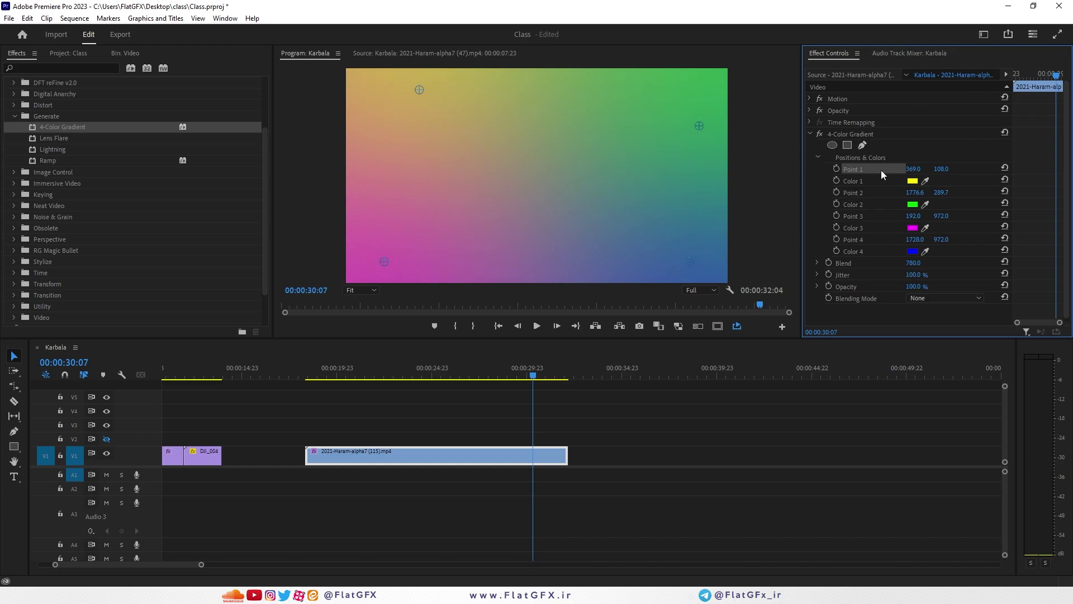
{"action": "left_click_drag", "start_coordinate": [911, 291], "coordinate": [877, 291]}
{"action": "left_click_drag", "start_coordinate": [915, 286], "coordinate": [945, 286]}
Set the 4-Color Gradient's Blending Mode to Overlay
{"action": "left_click", "coordinate": [924, 299]}
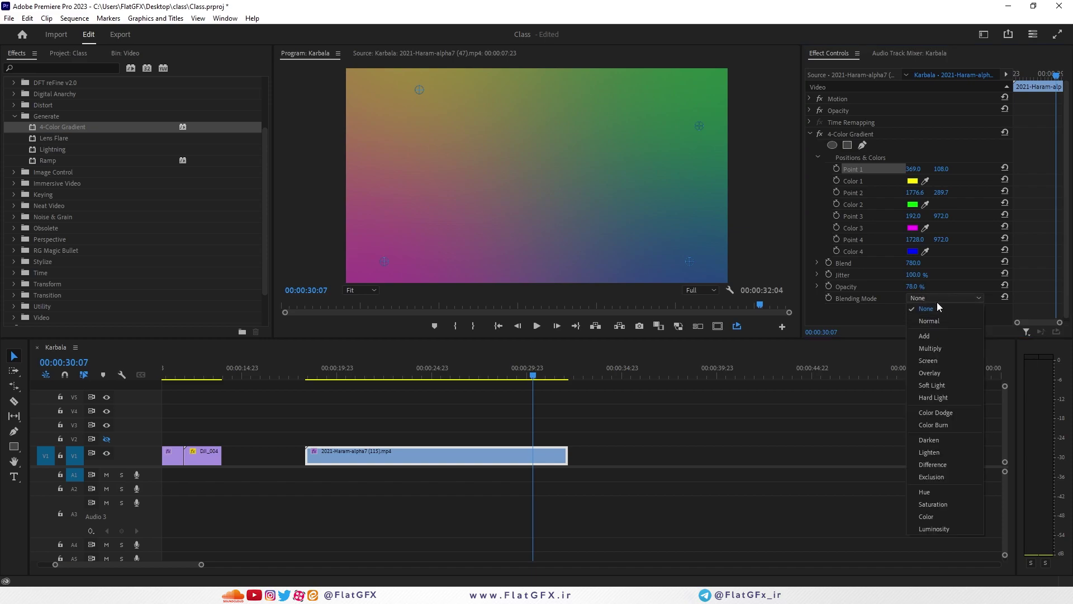
{"action": "left_click", "coordinate": [863, 134]}
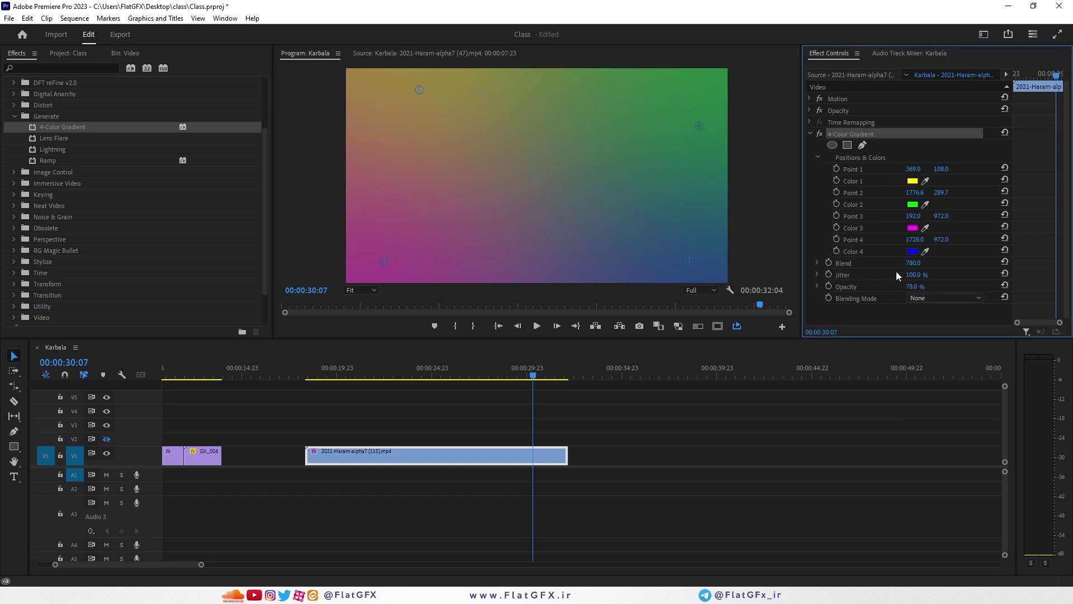
{"action": "left_click", "coordinate": [935, 297]}
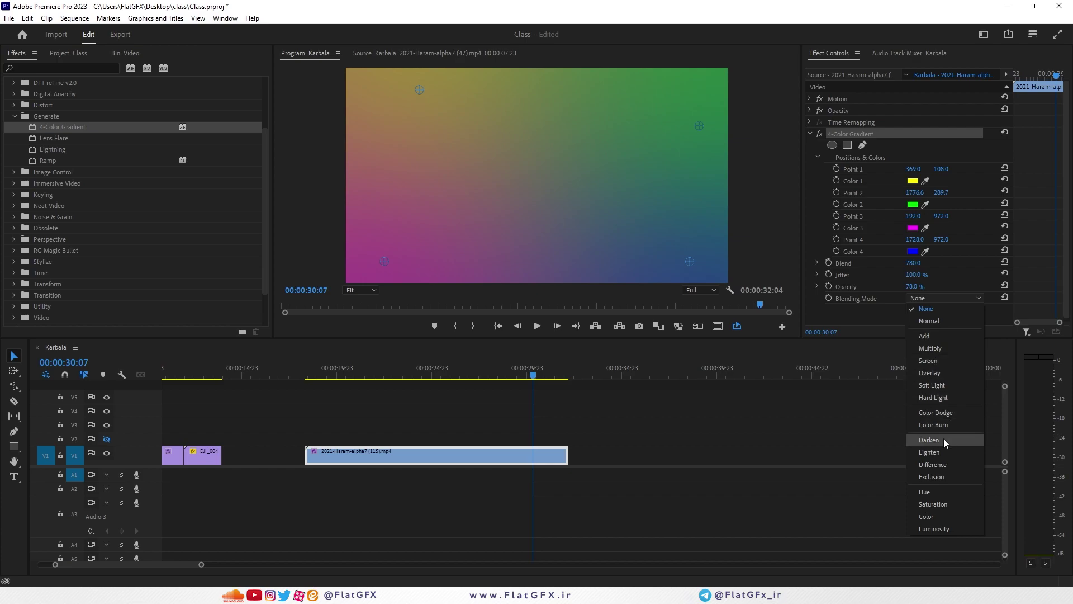
{"action": "left_click", "coordinate": [948, 373]}
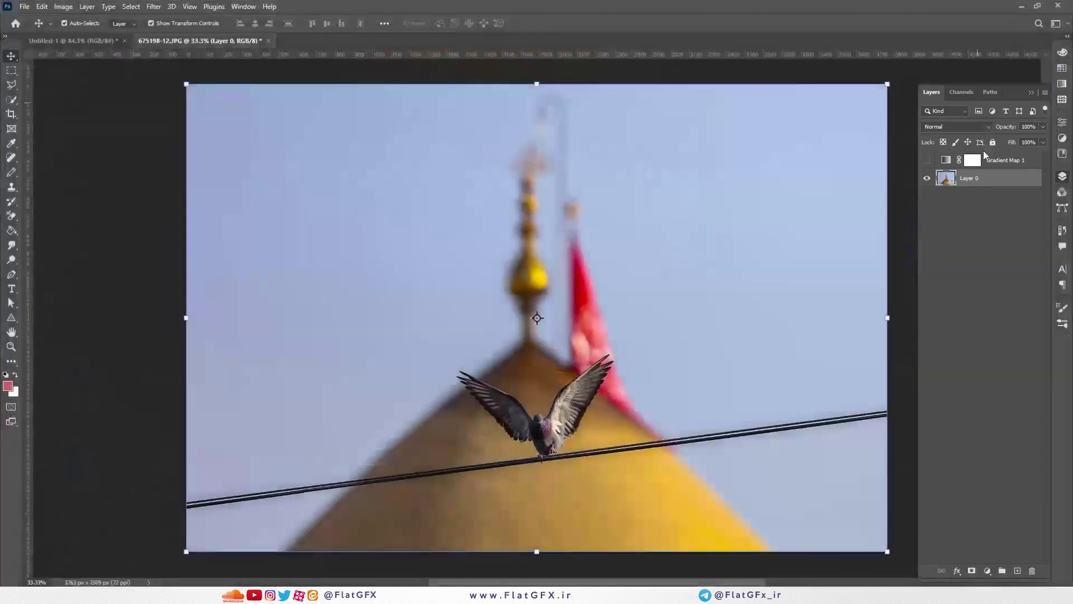
Switch to Photoshop, show the Gradient Map 1 layer and preview its blend modes down to Luminosity
{"action": "left_click", "coordinate": [1015, 165]}
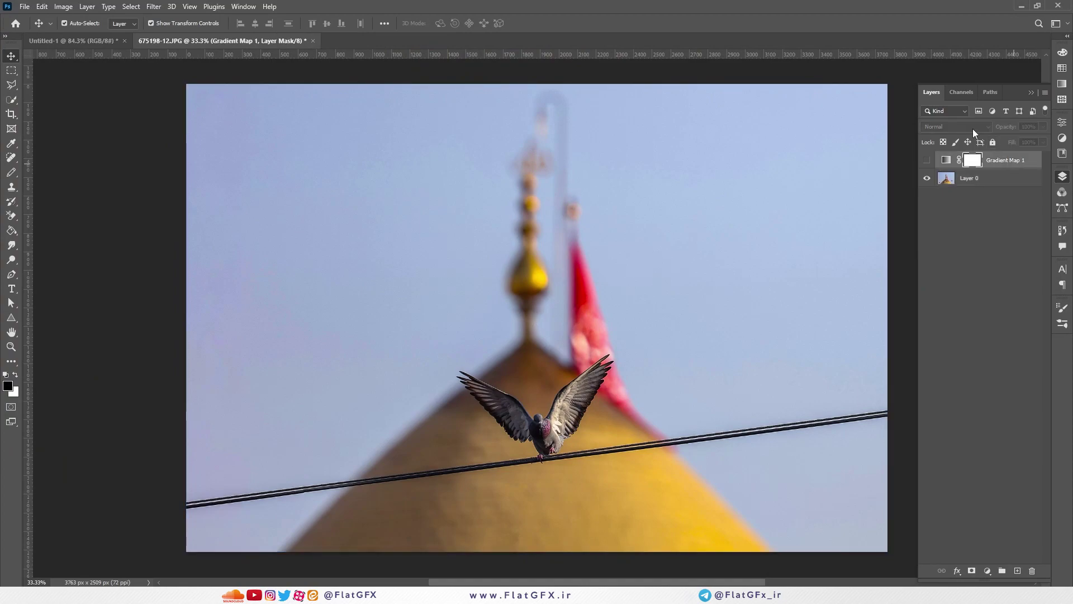
{"action": "left_click", "coordinate": [928, 161]}
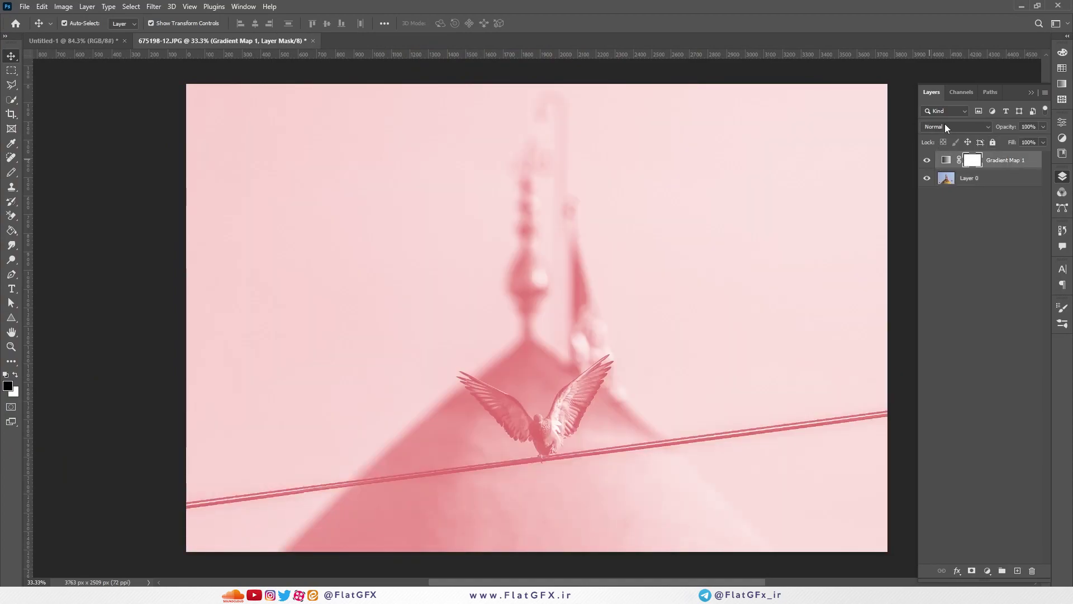
{"action": "left_click", "coordinate": [946, 127]}
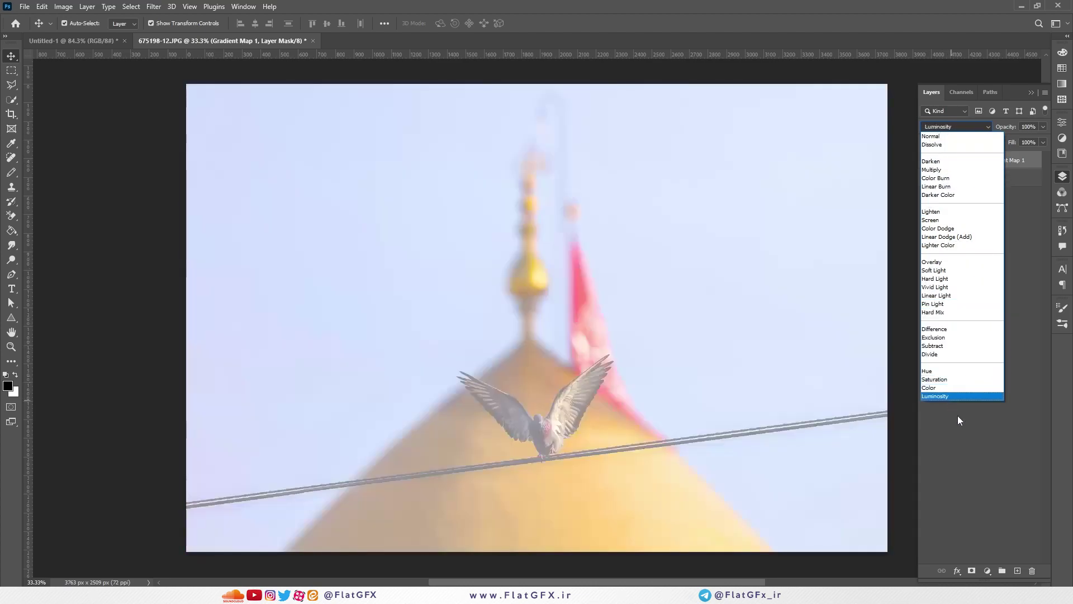
{"action": "left_click", "coordinate": [957, 415]}
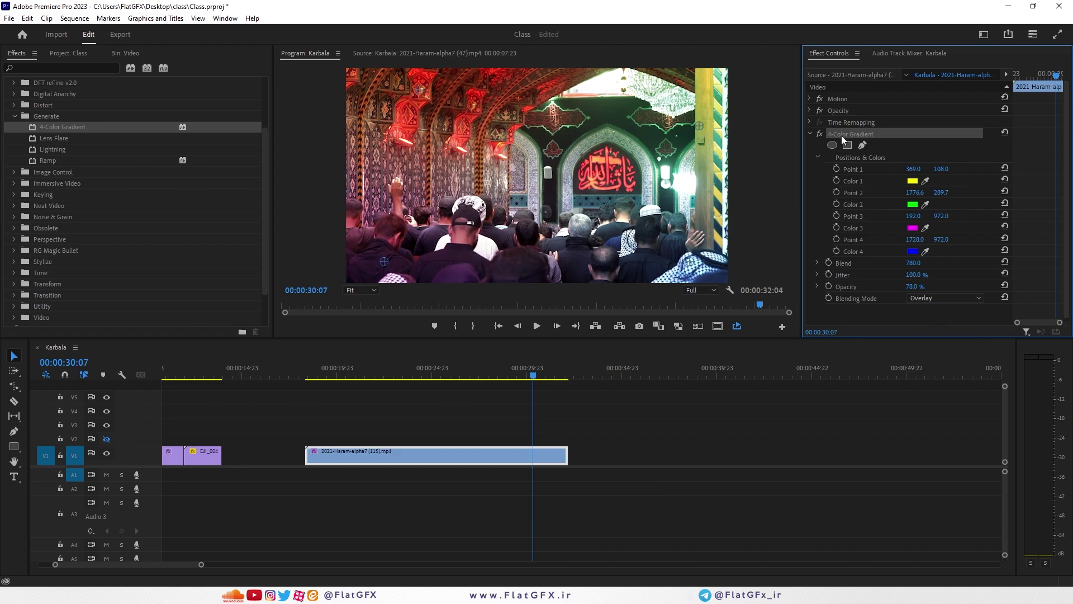
Toggle the 4-Color Gradient off and on in Premiere Pro to compare the clip with and without it
{"action": "left_click", "coordinate": [811, 132]}
{"action": "left_click", "coordinate": [811, 133]}
{"action": "left_click", "coordinate": [819, 134]}
{"action": "left_click", "coordinate": [819, 134]}
Change the 4-Color Gradient's Blending Mode to Hard Light
{"action": "left_click", "coordinate": [934, 297]}
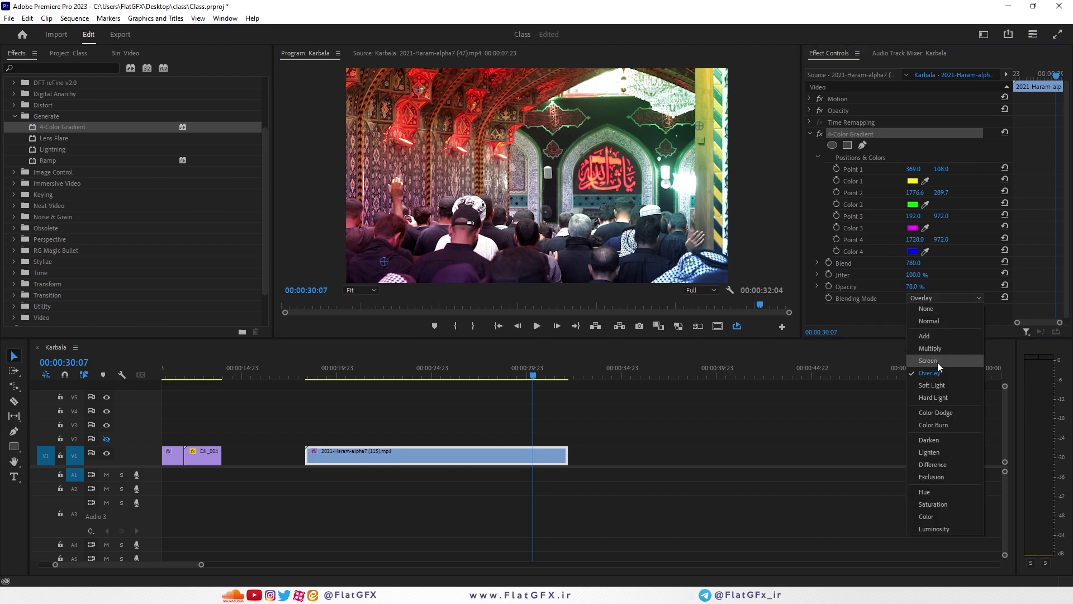
{"action": "left_click", "coordinate": [851, 133]}
{"action": "left_click", "coordinate": [938, 300]}
{"action": "left_click", "coordinate": [944, 391]}
{"action": "left_click", "coordinate": [951, 299]}
{"action": "left_click", "coordinate": [955, 399]}
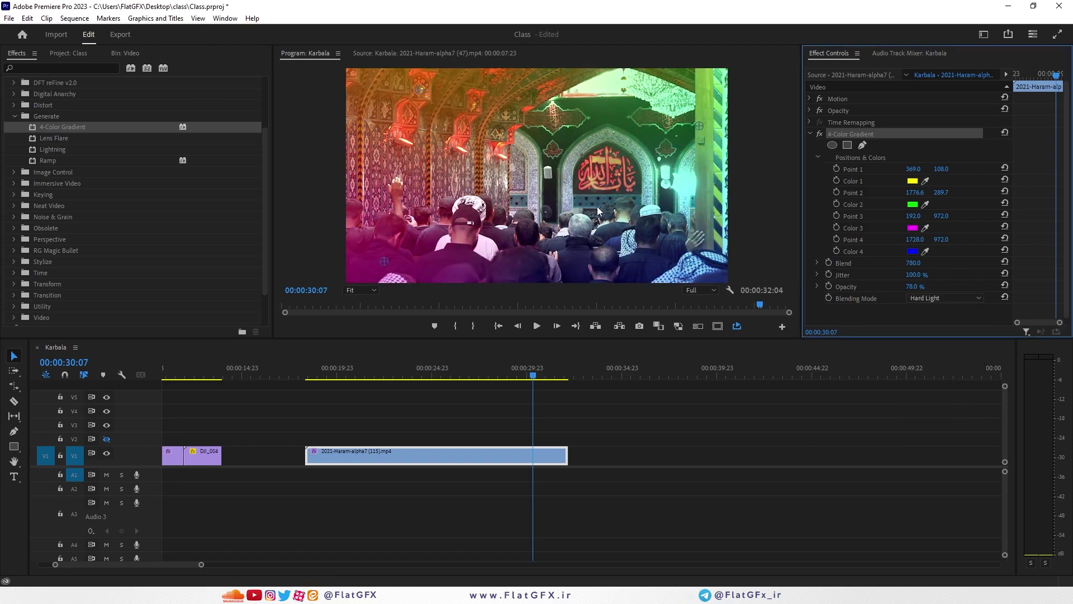
Play back the clip from about 00:00:23 and set the gradient's Point 1 X position to 302
{"action": "left_click_drag", "start_coordinate": [533, 375], "coordinate": [398, 375]}
{"action": "key", "text": "space"}
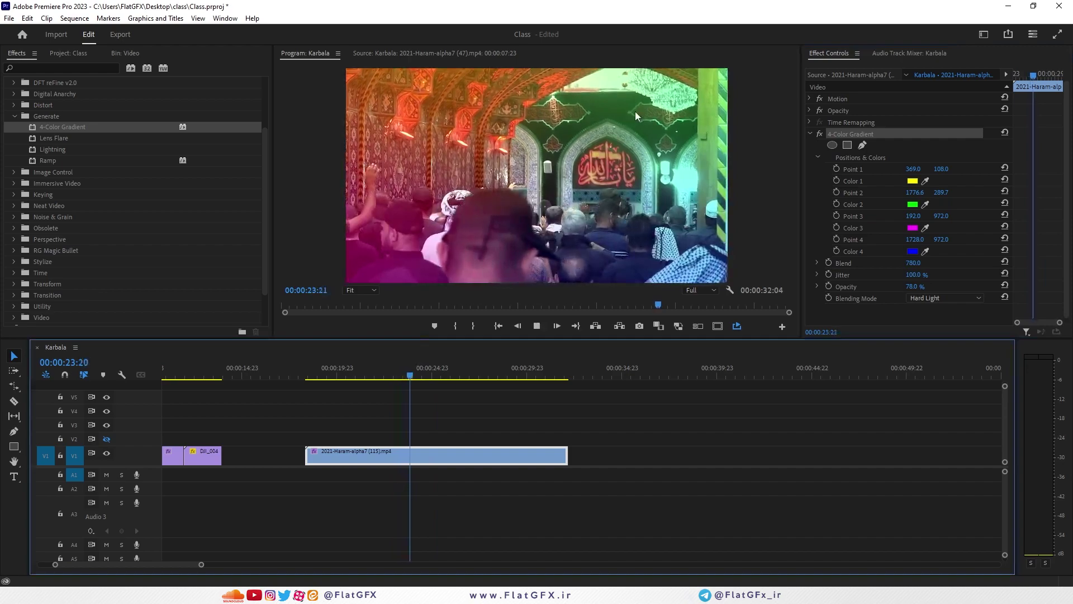
{"action": "left_click", "coordinate": [854, 133]}
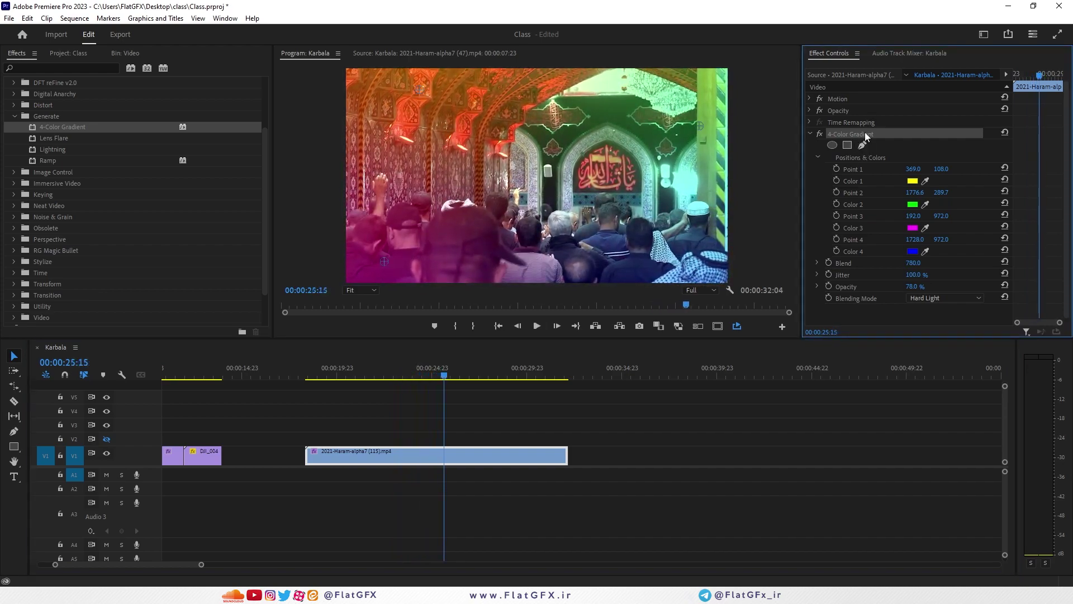
{"action": "left_click_drag", "start_coordinate": [913, 169], "coordinate": [788, 169]}
{"action": "key", "text": "space"}
{"action": "key", "text": "space"}
Animate the gradient's Color 1 from yellow at 00:00:25:19 to red FF1313 at 00:00:28:14 and scrub through the change
{"action": "left_click", "coordinate": [837, 181]}
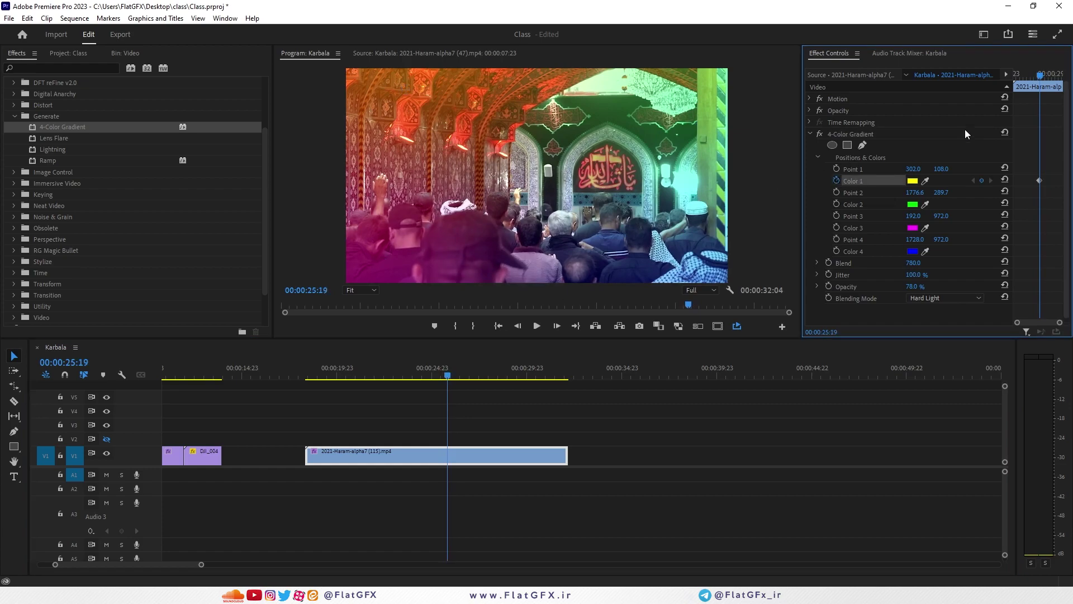
{"action": "left_click_drag", "start_coordinate": [478, 366], "coordinate": [501, 367]}
{"action": "left_click", "coordinate": [913, 181]}
{"action": "left_click", "coordinate": [559, 341]}
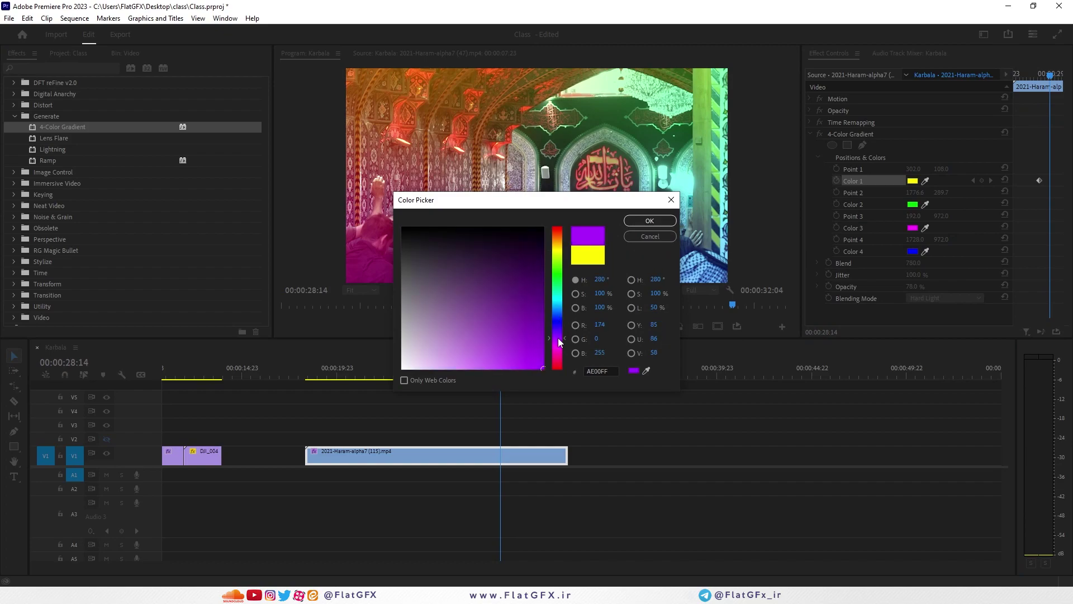
{"action": "left_click", "coordinate": [558, 369]}
{"action": "left_click", "coordinate": [529, 315]}
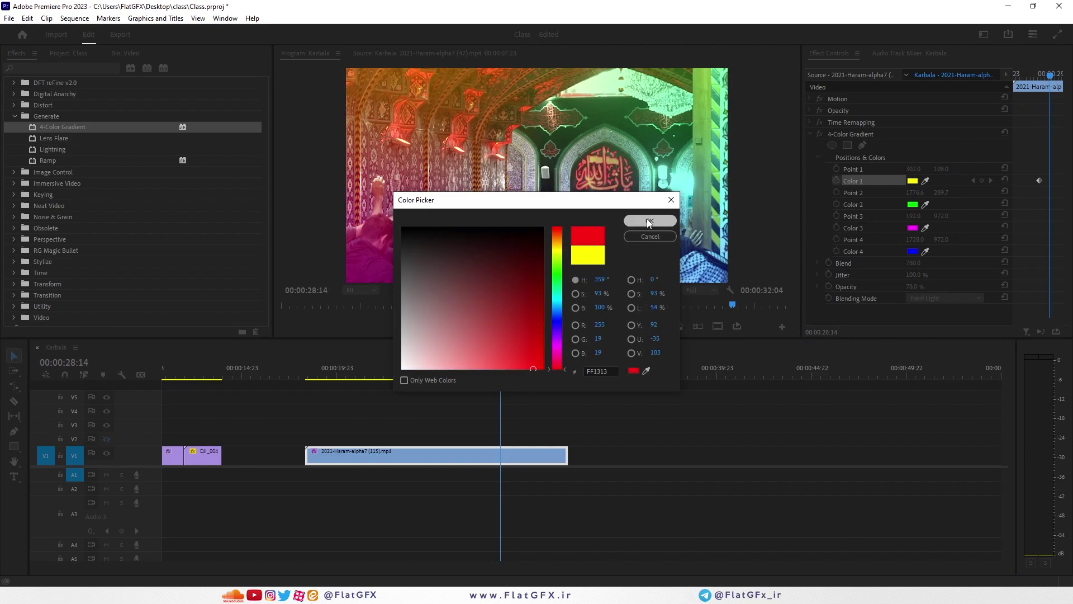
{"action": "left_click", "coordinate": [650, 220]}
{"action": "mouse_move", "coordinate": [1050, 84]}
{"action": "left_mouse_down"}
{"action": "mouse_move", "coordinate": [1038, 79]}
{"action": "mouse_move", "coordinate": [1062, 83]}
{"action": "mouse_move", "coordinate": [1042, 101]}
{"action": "mouse_move", "coordinate": [1056, 89]}
{"action": "left_mouse_up"}
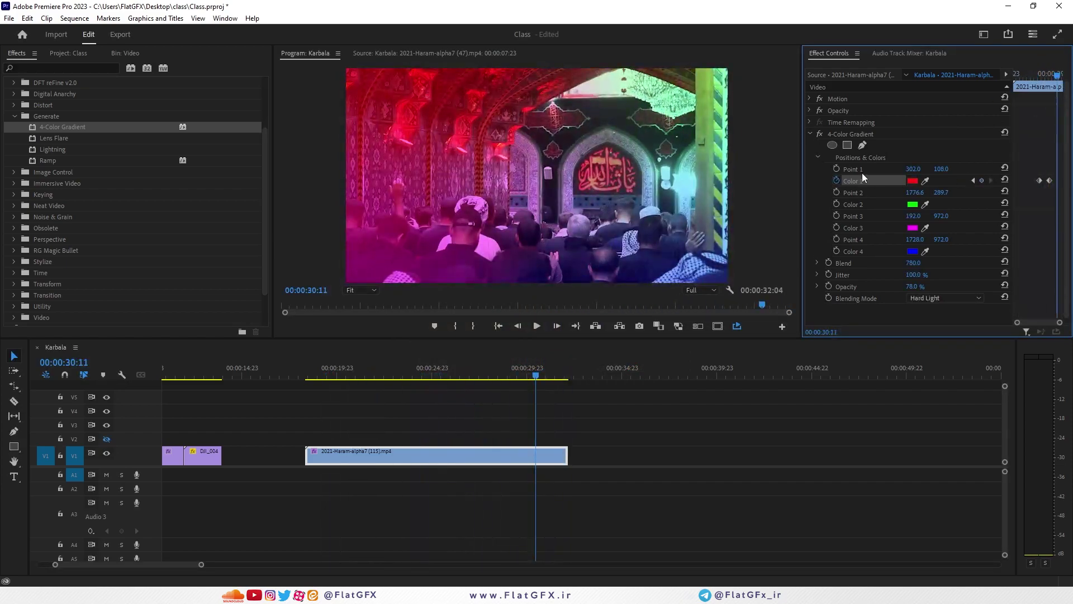
Replace the 4-Color Gradient on the clip with the Lens Flare effect and move the flare center to about 1520.8, 292.5
{"action": "left_click", "coordinate": [863, 139]}
{"action": "key", "text": "Delete"}
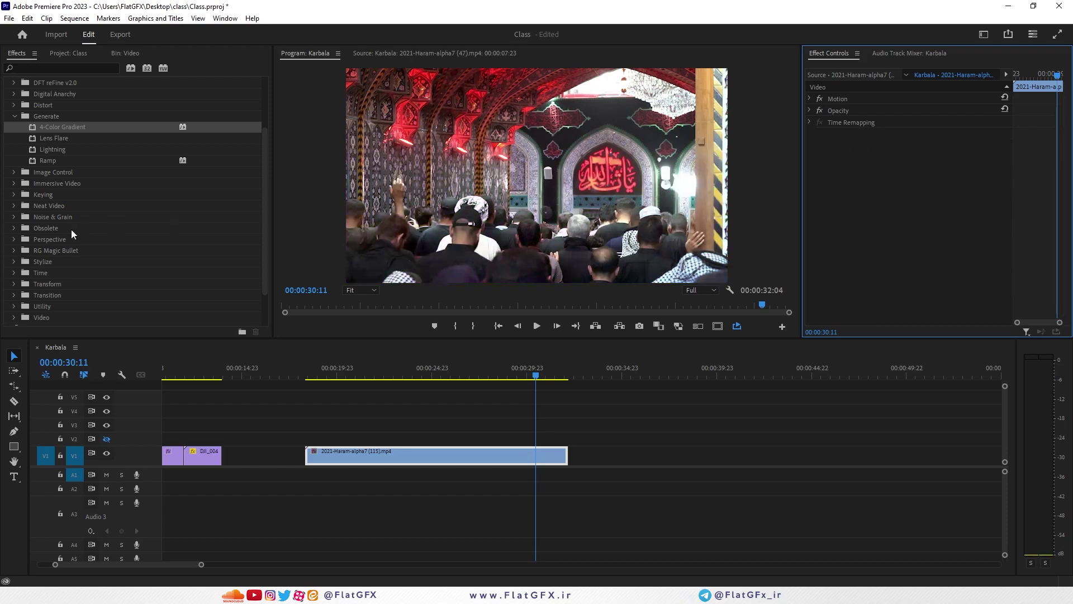
{"action": "left_click_drag", "start_coordinate": [57, 141], "coordinate": [539, 455]}
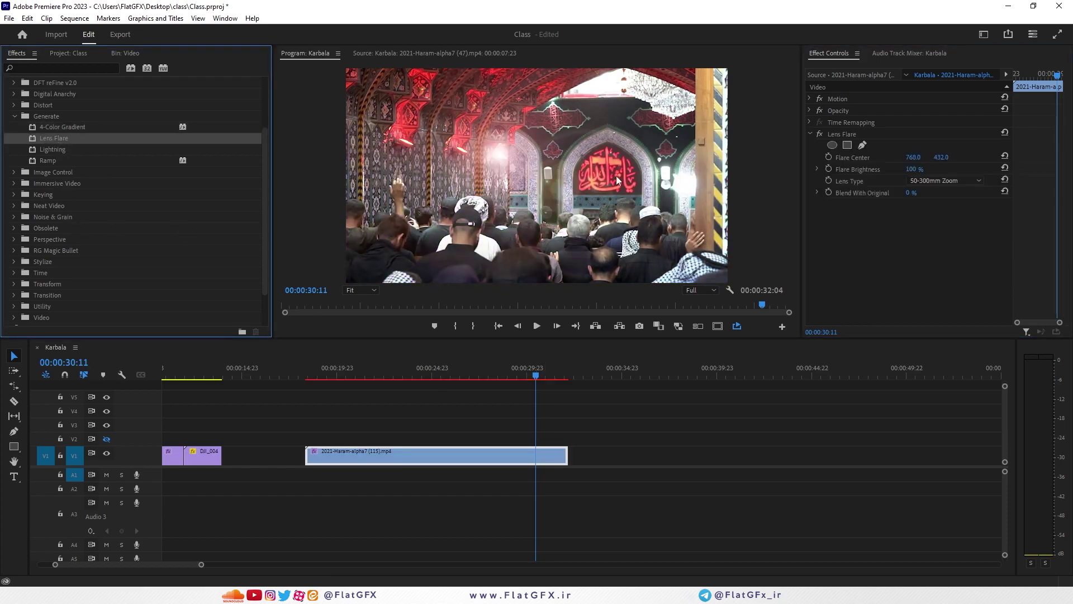
{"action": "left_click", "coordinate": [830, 136]}
{"action": "left_click_drag", "start_coordinate": [499, 155], "coordinate": [649, 127]}
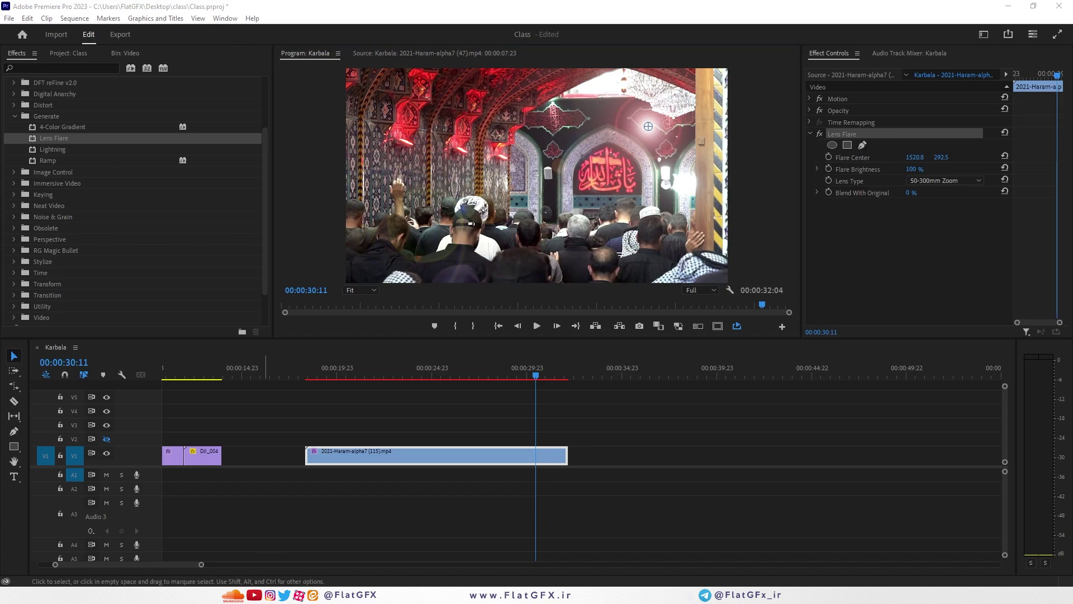
Switch to Chrome and search Google for "lens flare"
{"action": "key", "text": "alt+Tab"}
{"action": "type", "text": "LENS"}
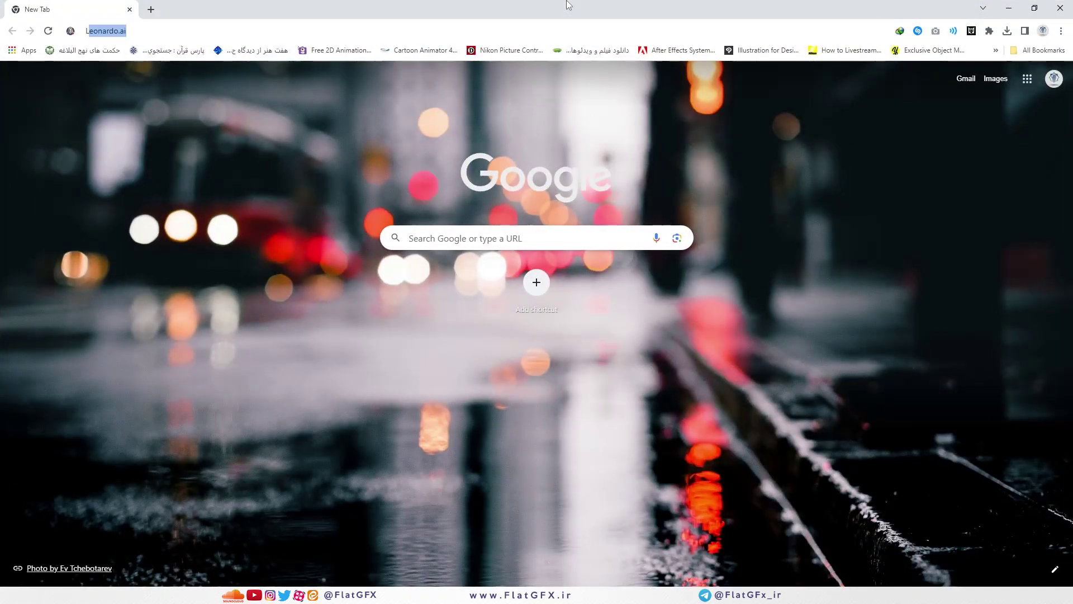
{"action": "type", "text": " FA"}
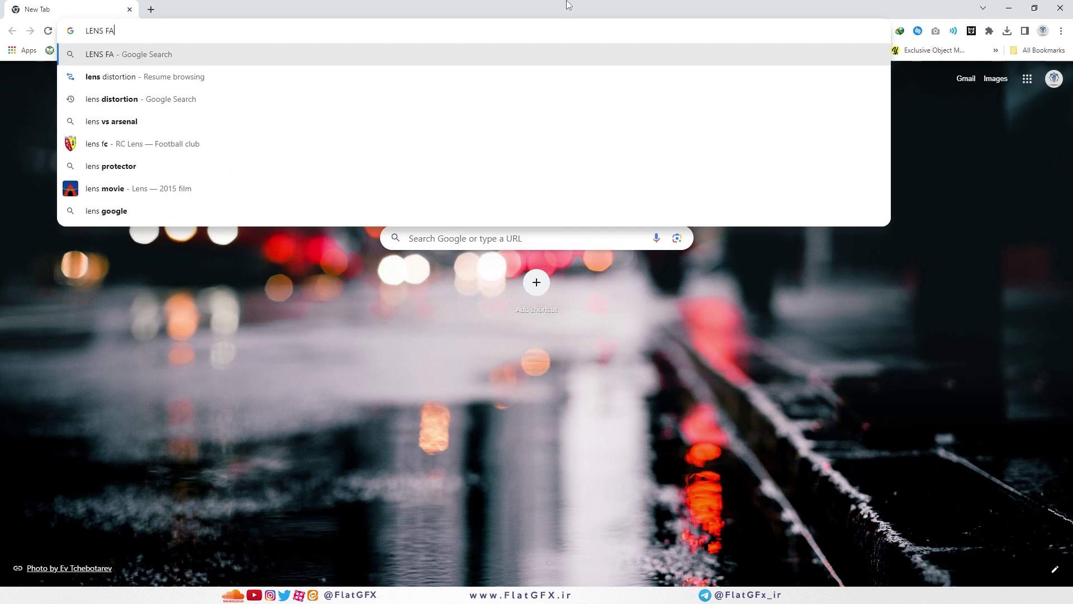
{"action": "key", "text": "BackSpace"}
{"action": "type", "text": "LARE"}
{"action": "key", "text": "Return"}
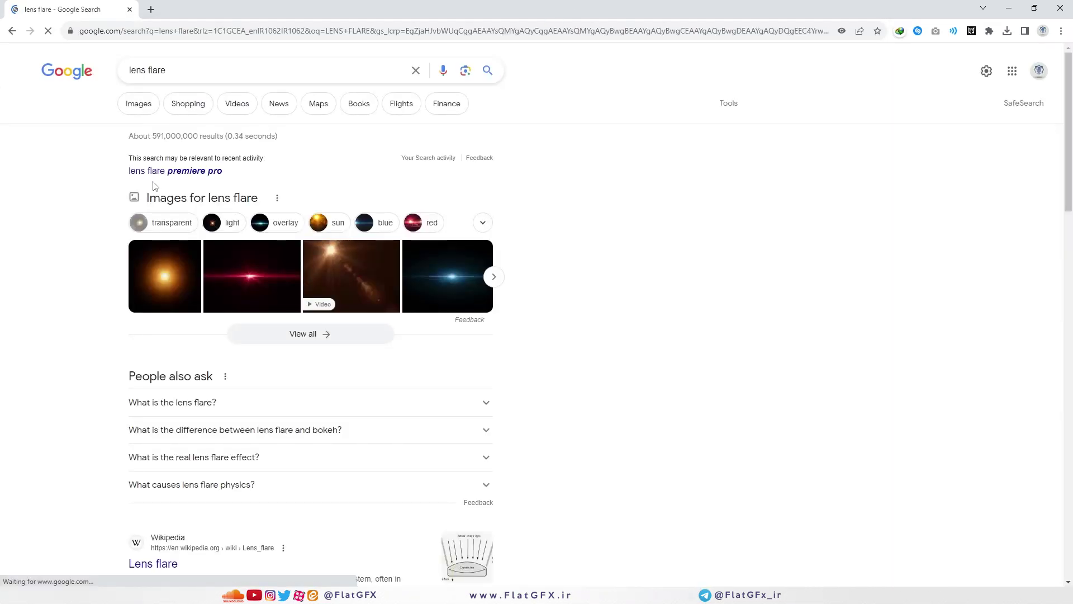
Browse the image results for lens flare and open the Wikipedia diagram of how light hits the camera lens
{"action": "left_click", "coordinate": [181, 72]}
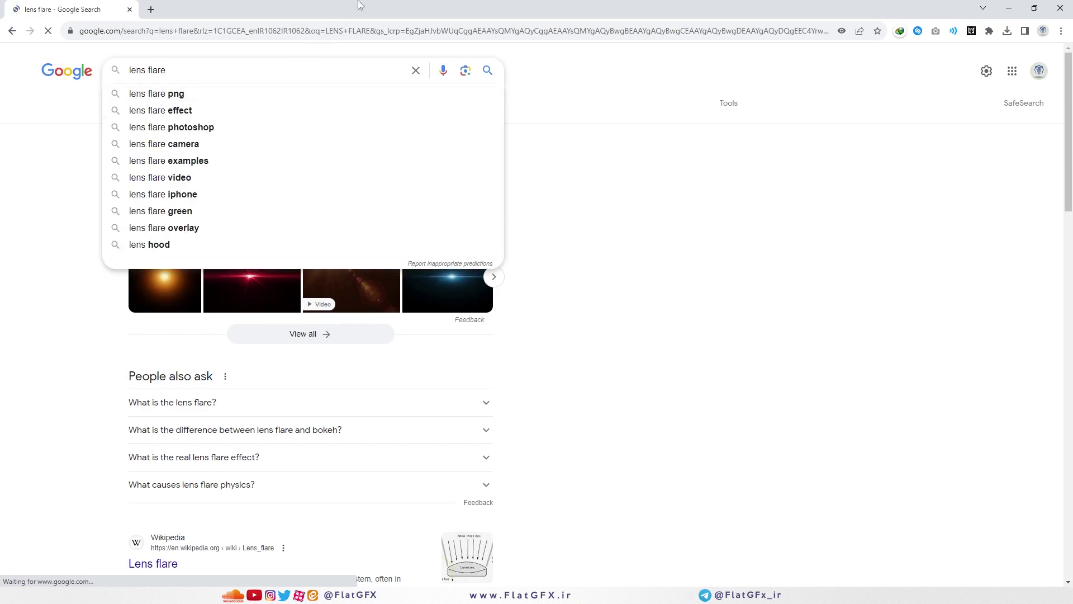
{"action": "left_click", "coordinate": [661, 180]}
{"action": "left_click", "coordinate": [137, 102]}
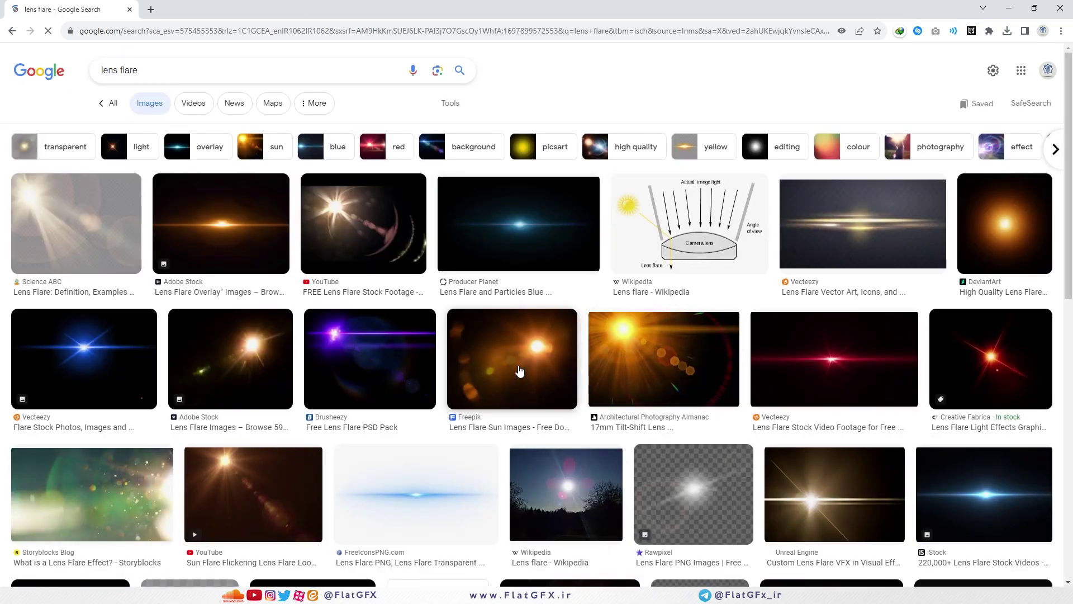
{"action": "left_click", "coordinate": [520, 371]}
{"action": "scroll", "coordinate": [520, 369], "scroll_direction": "down", "scroll_amount": 6}
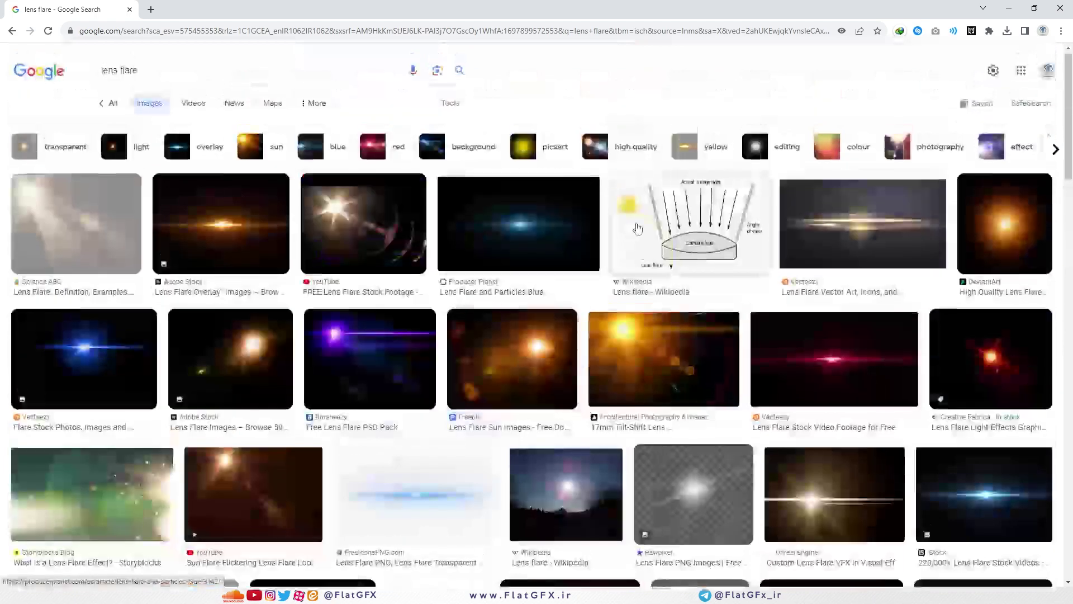
{"action": "left_click", "coordinate": [677, 237]}
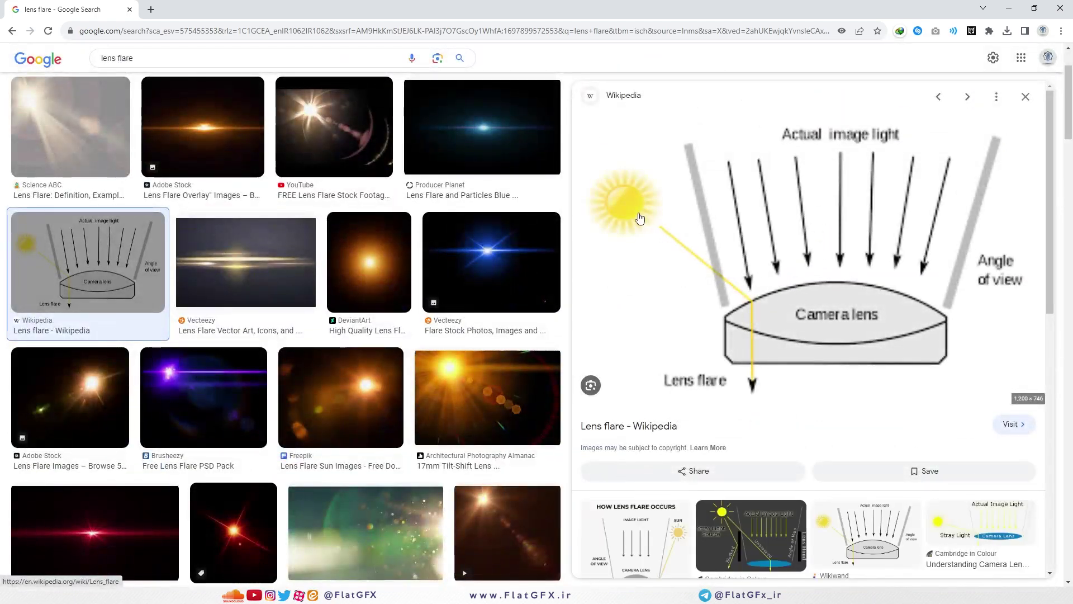
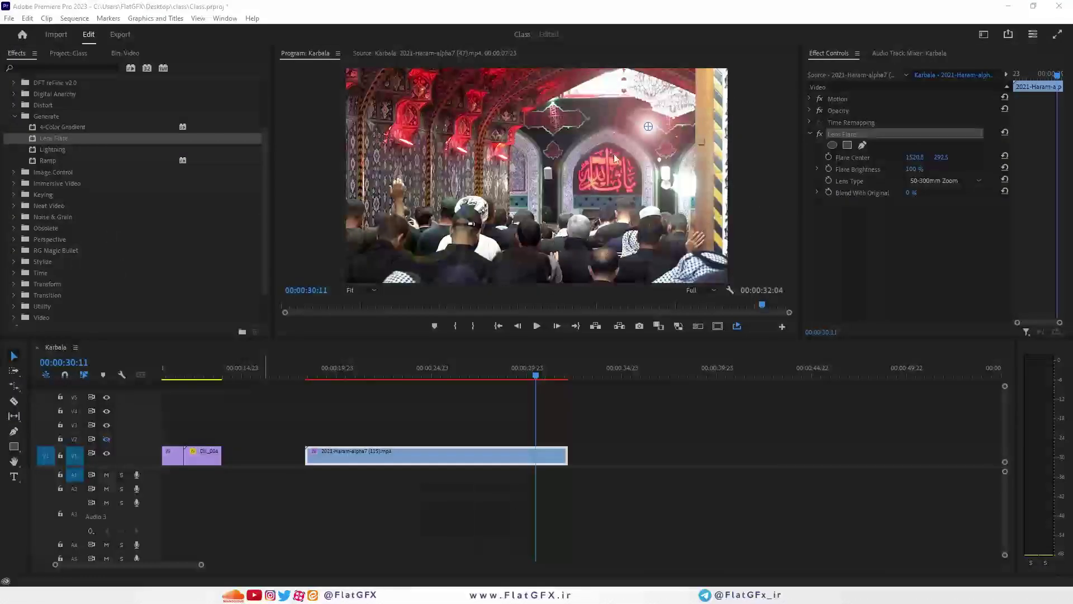
Back in Premiere Pro, set the Lens Flare's Lens Type to 35mm Prime and move the flare center to about 1399.9, 272.8
{"action": "left_click_drag", "start_coordinate": [649, 127], "coordinate": [449, 130]}
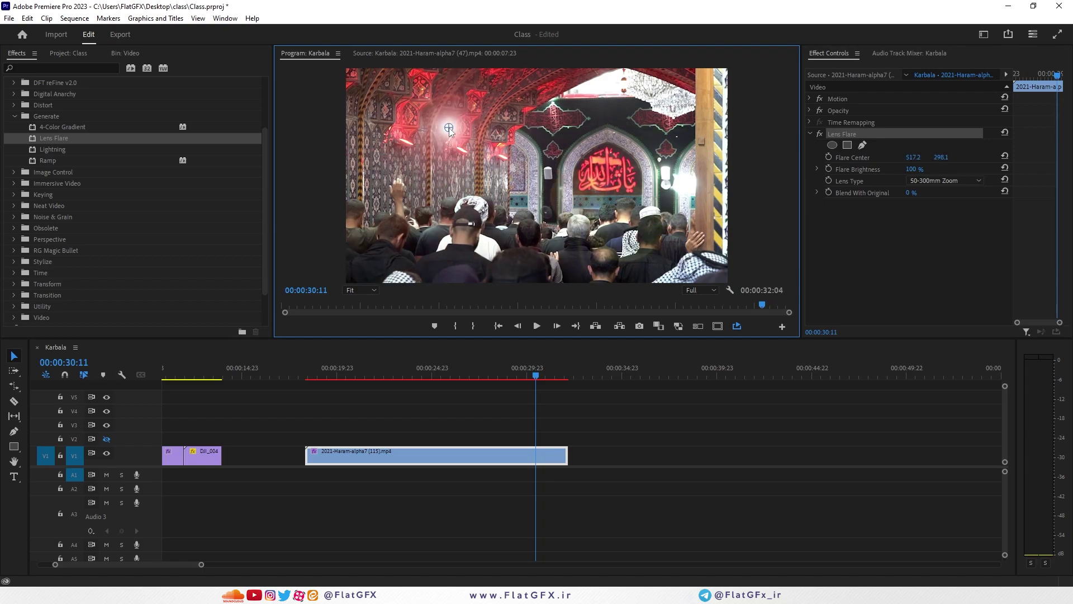
{"action": "left_click", "coordinate": [925, 181]}
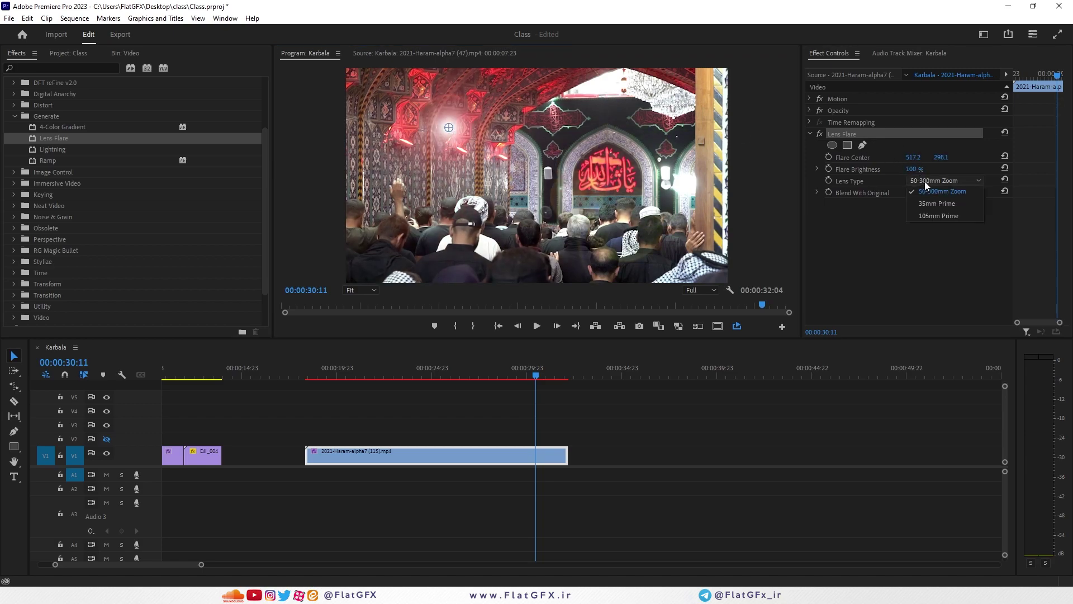
{"action": "left_click", "coordinate": [964, 205]}
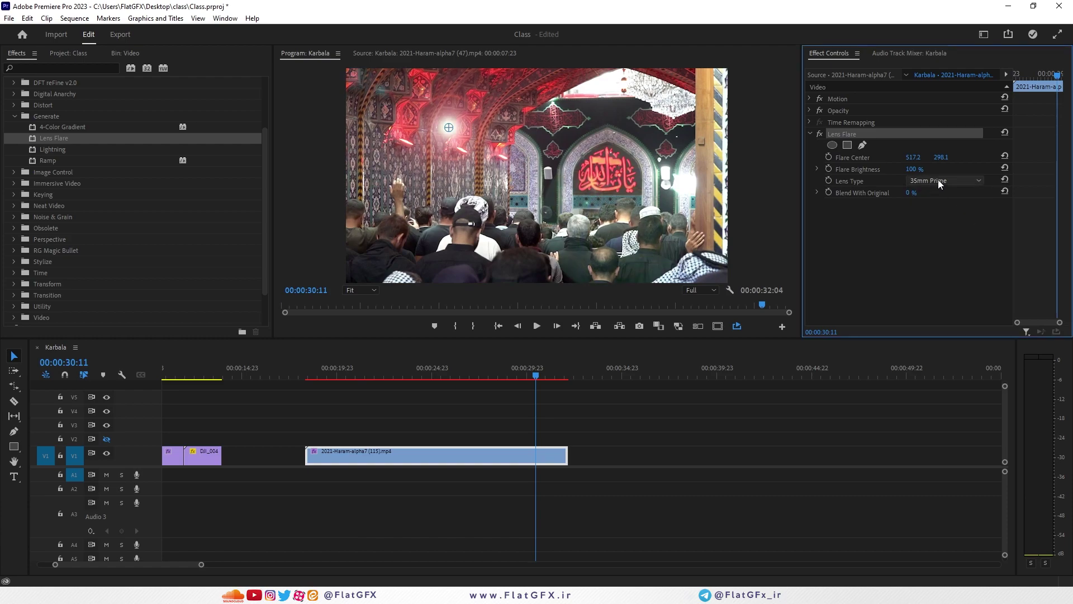
{"action": "left_click", "coordinate": [568, 127]}
{"action": "left_click_drag", "start_coordinate": [449, 127], "coordinate": [626, 126]}
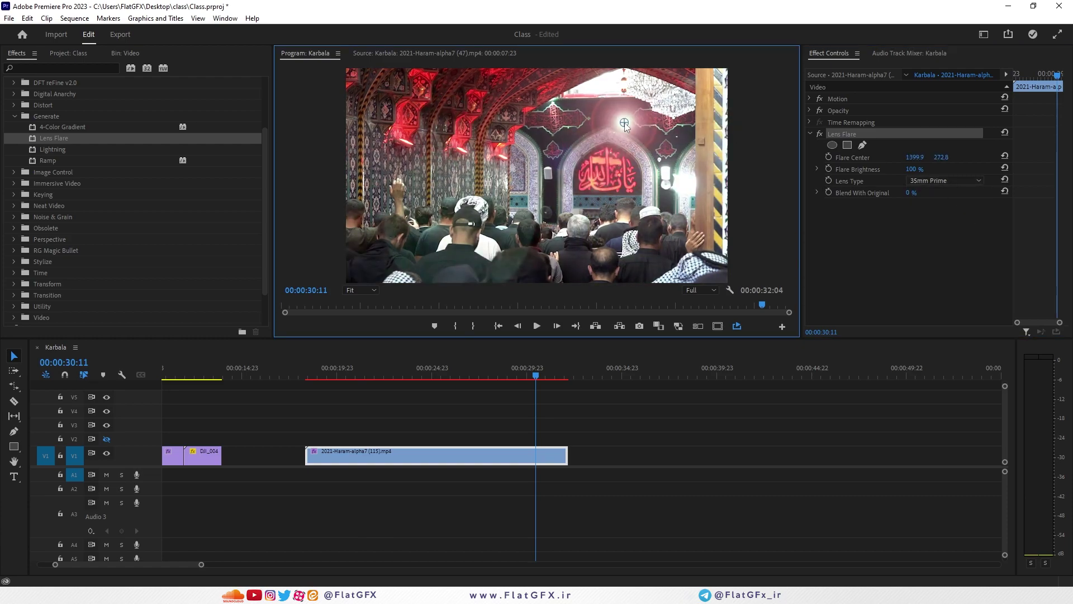
Set the Lens Flare's Lens Type to 105mm Prime and move the flare center to about 497.6, 239.1
{"action": "left_click", "coordinate": [940, 179]}
{"action": "left_click", "coordinate": [939, 218]}
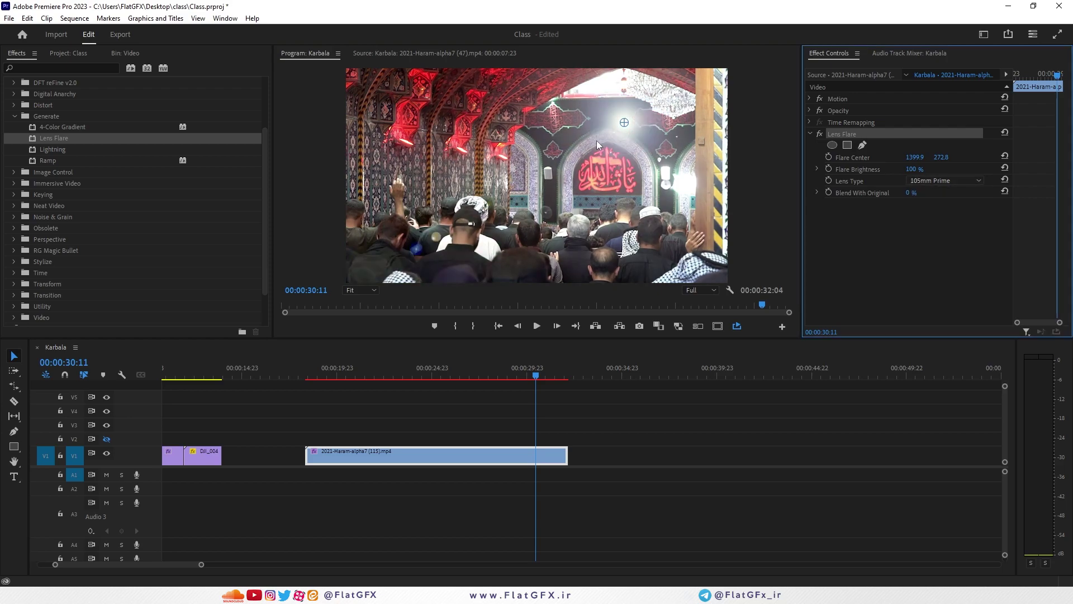
{"action": "left_click_drag", "start_coordinate": [624, 123], "coordinate": [447, 120]}
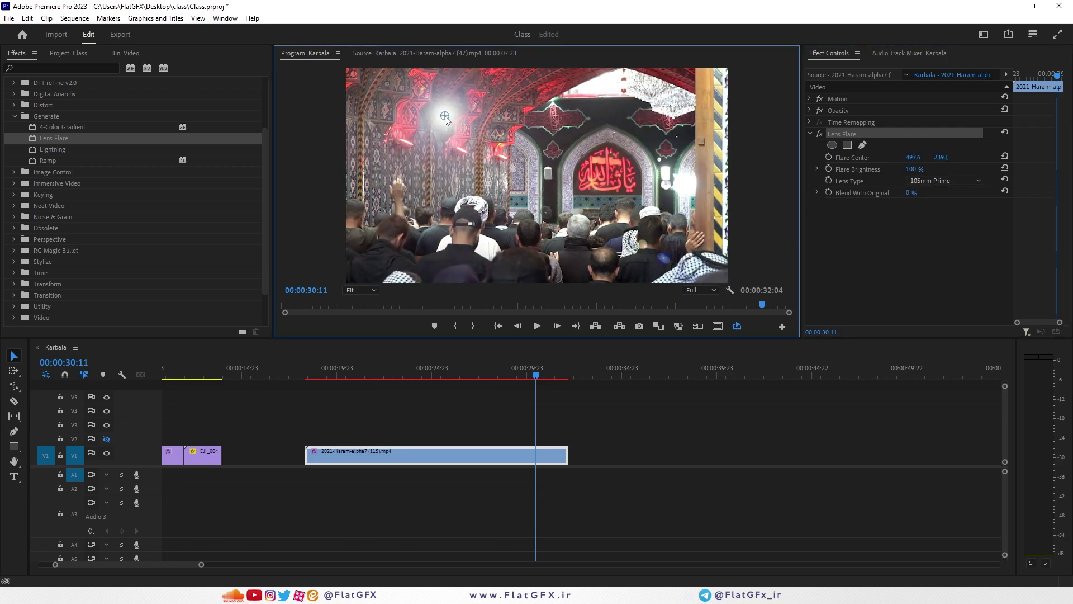
Move the Lens Flare's center to about 1644.5, 132.2, then remove the effect from the clip
{"action": "left_click_drag", "start_coordinate": [524, 131], "coordinate": [524, 138]}
{"action": "left_click_drag", "start_coordinate": [448, 146], "coordinate": [675, 98]}
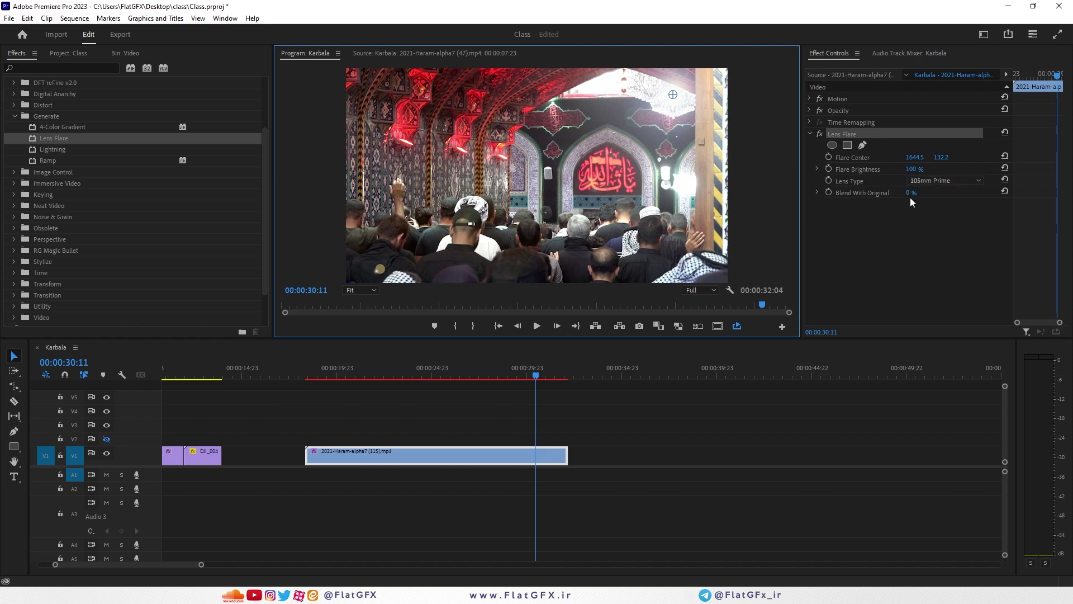
{"action": "left_click", "coordinate": [844, 134]}
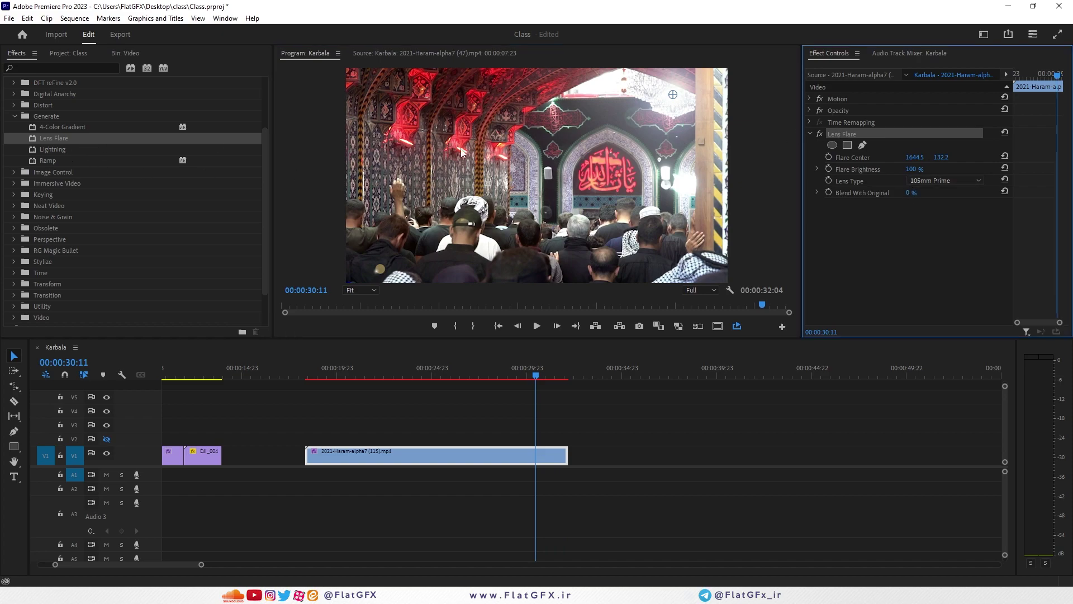
{"action": "key", "text": "Delete"}
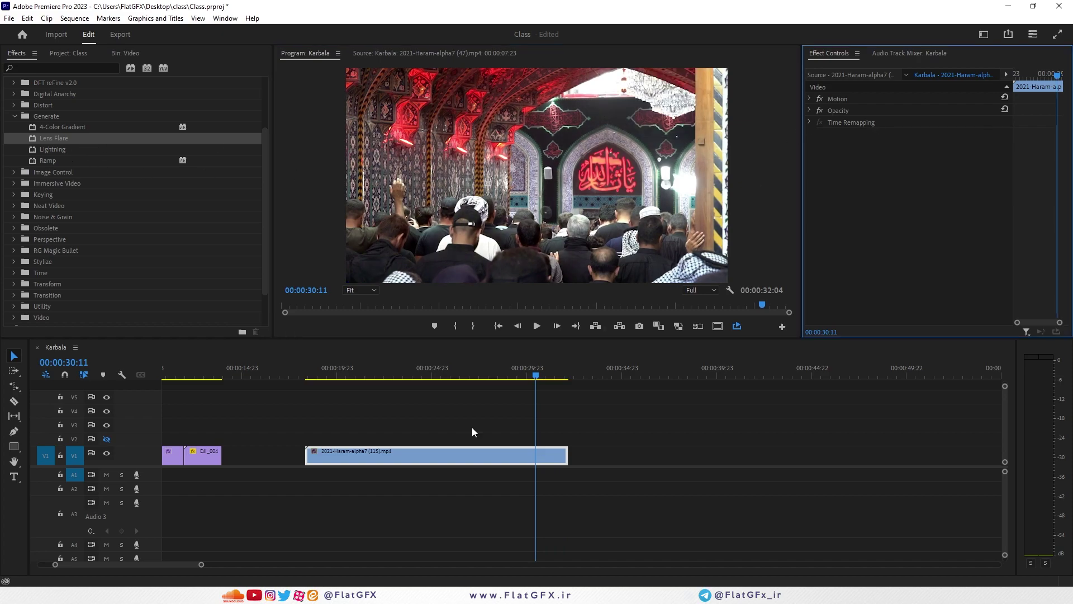
Switch to Chrome and search Google in a new tab for "پلاگین optical flares"
{"action": "left_click", "coordinate": [280, 594]}
{"action": "left_click", "coordinate": [341, 545]}
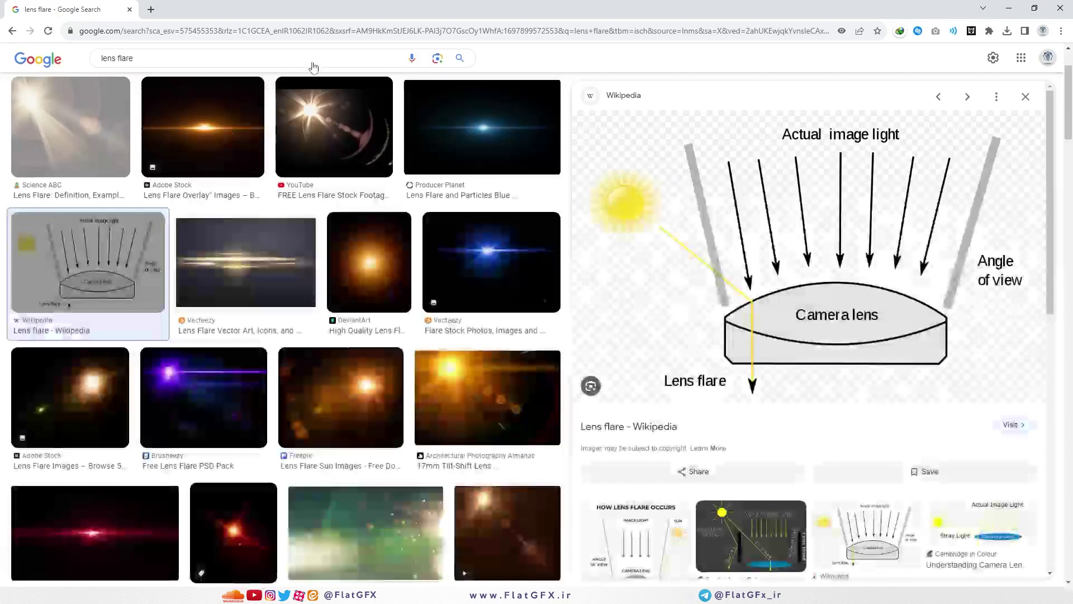
{"action": "left_click", "coordinate": [149, 10]}
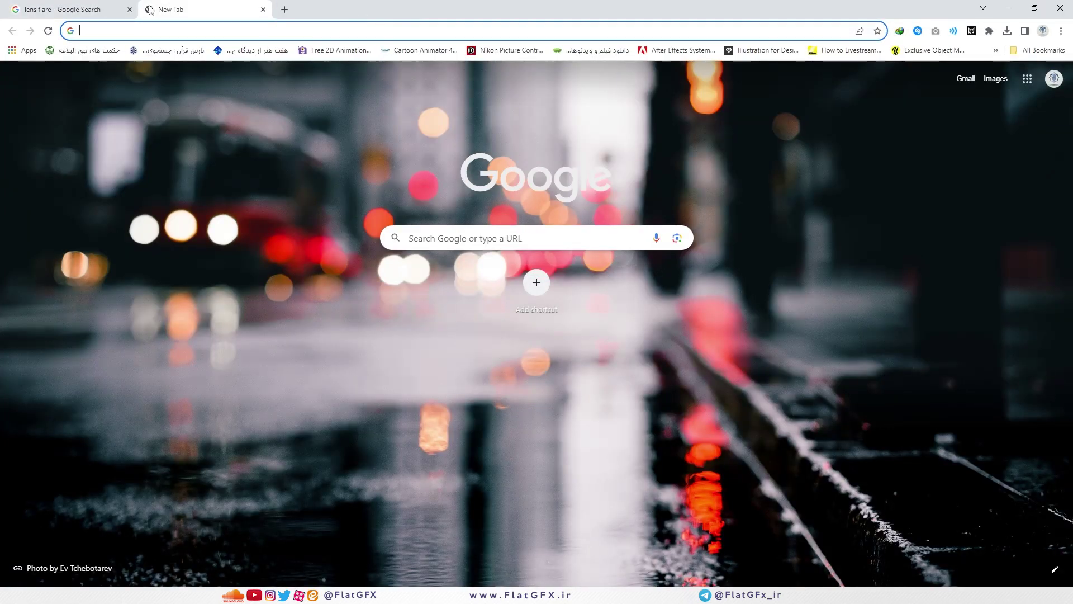
{"action": "type", "text": "پلاگین OT"}
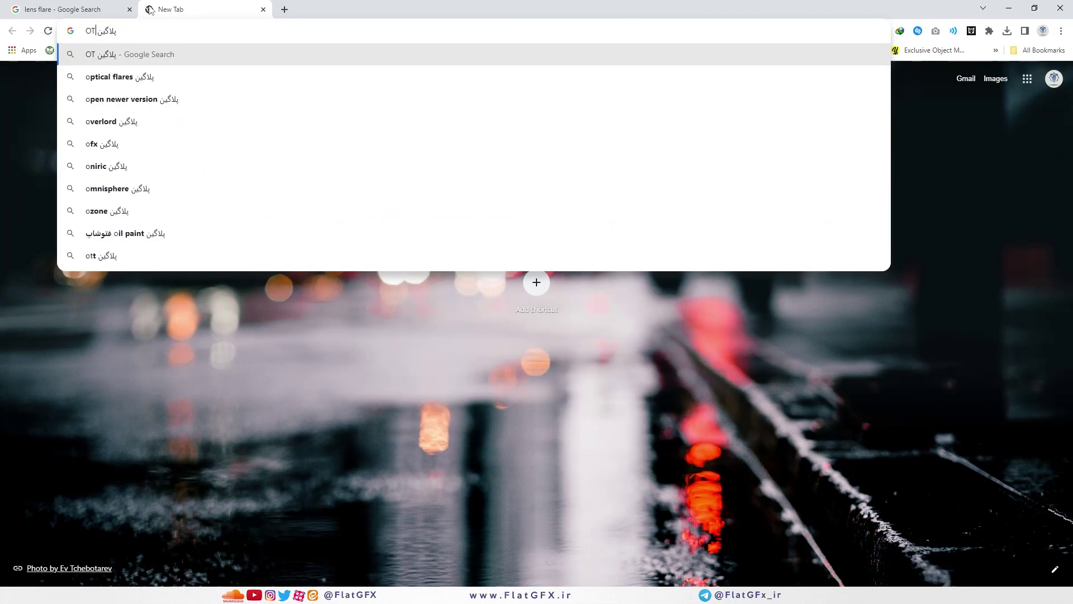
{"action": "key", "text": "BackSpace"}
{"action": "key", "text": "BackSpace"}
{"action": "type", "text": "OPTICAL FLA"}
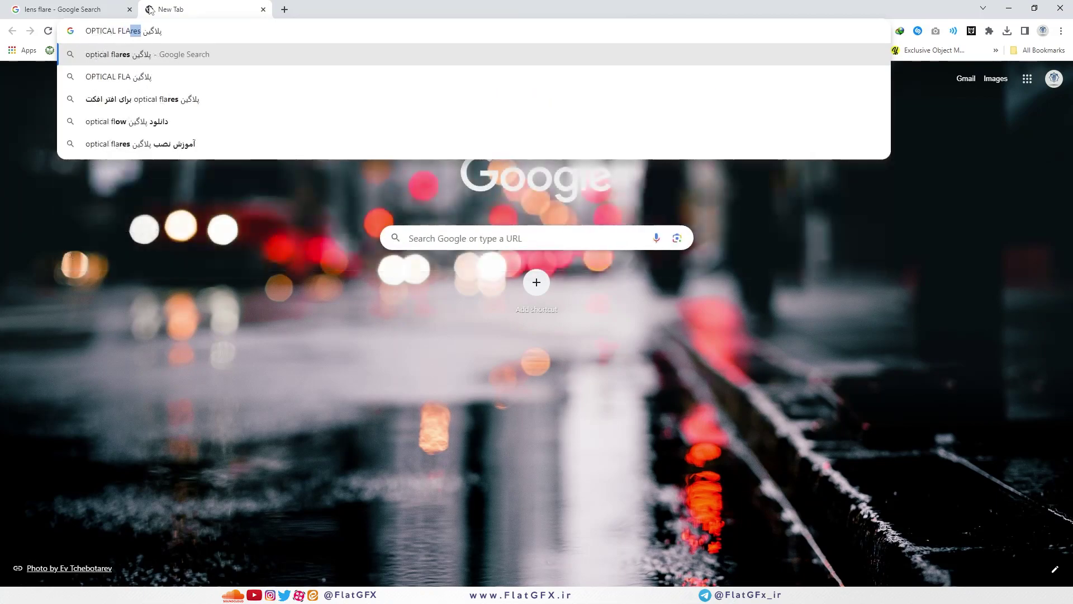
{"action": "key", "text": "Return"}
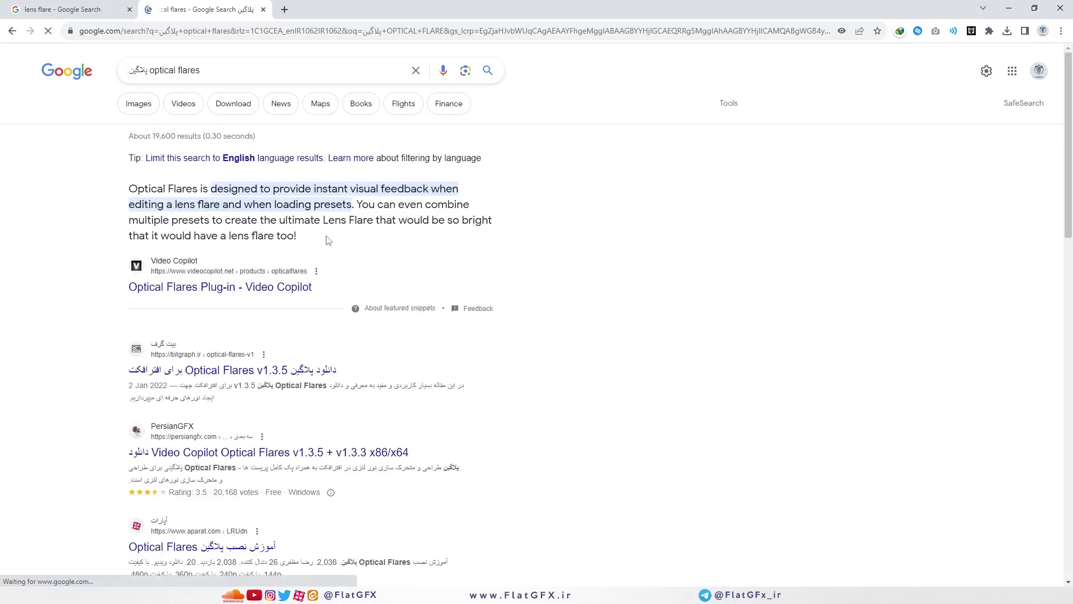
Open the bitgraph.ir Optical Flares result in another tab and look through Video Copilot's Optical Flares product page
{"action": "middle_click", "coordinate": [235, 370]}
{"action": "key", "text": "ctrl+Tab"}
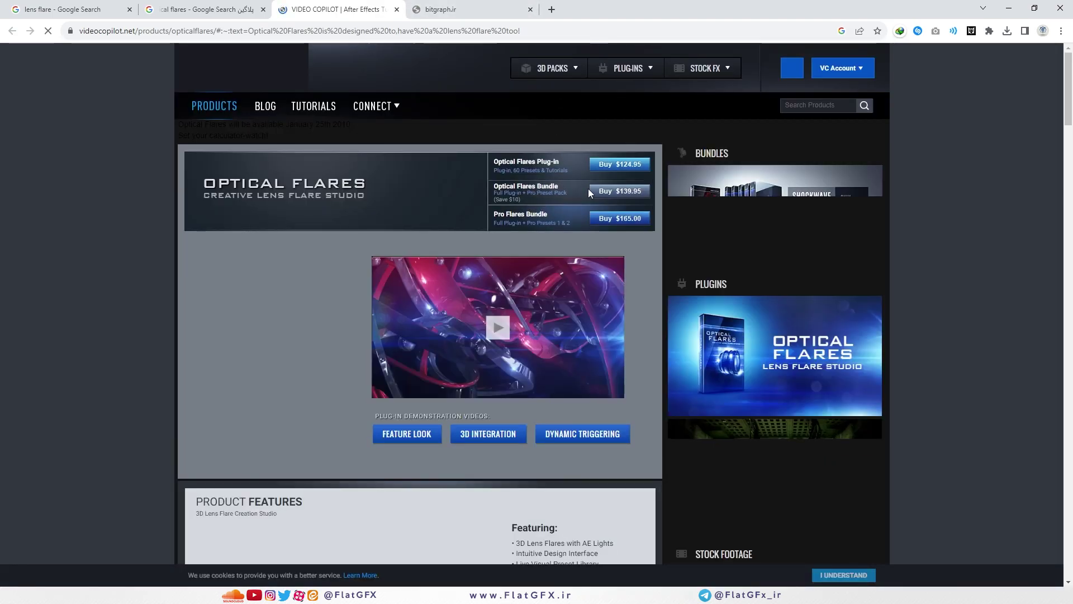
{"action": "scroll", "coordinate": [590, 192], "scroll_direction": "down", "scroll_amount": 15}
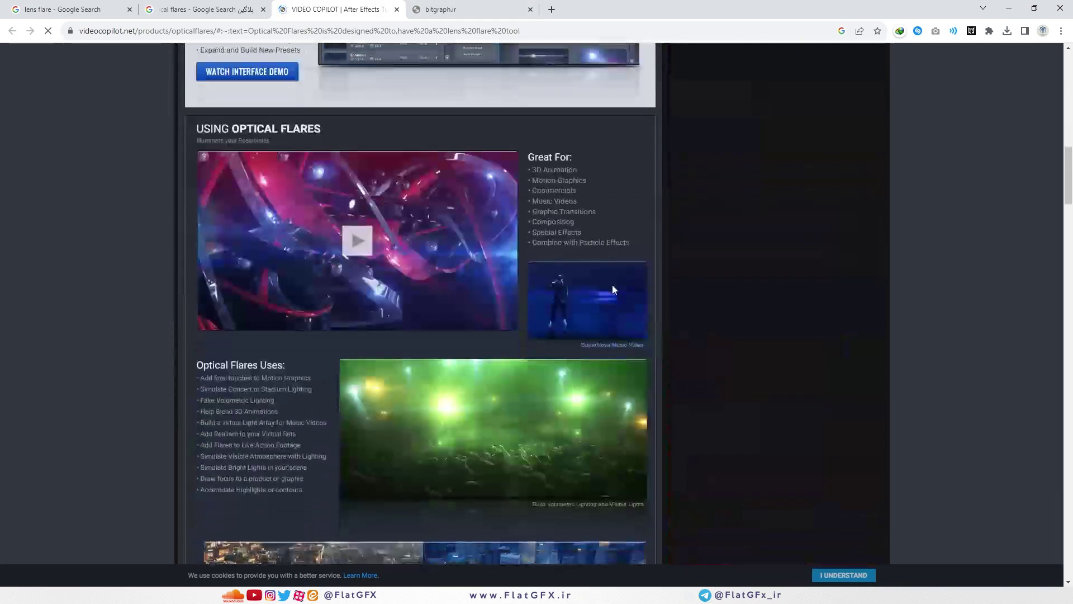
{"action": "scroll", "coordinate": [613, 288], "scroll_direction": "down", "scroll_amount": 20}
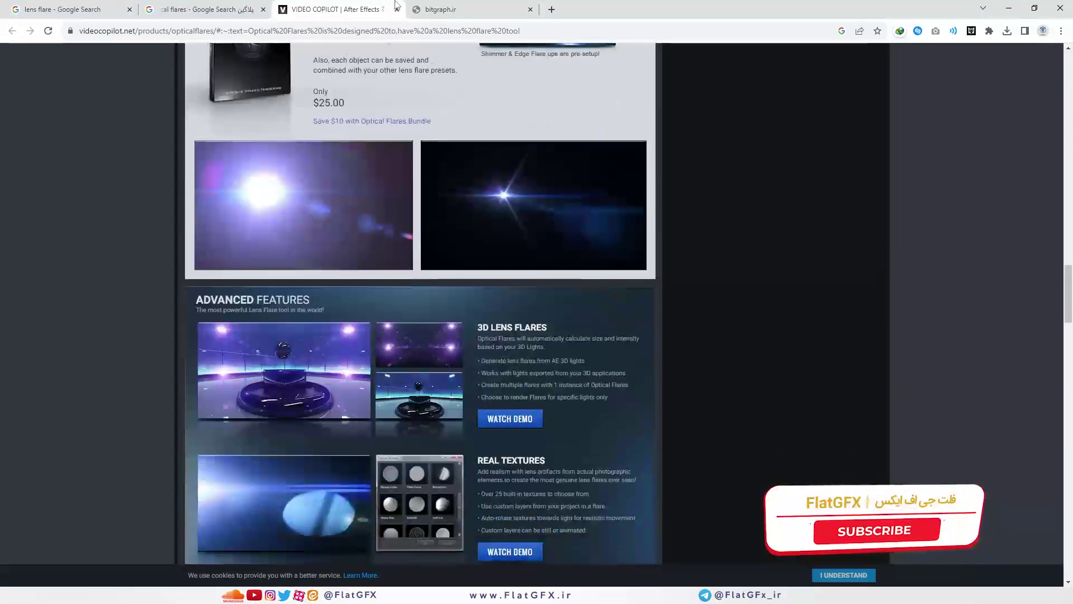
Look through the bitgraph.ir page for Optical Flares v1.3.5 down to its download section
{"action": "left_click", "coordinate": [442, 8]}
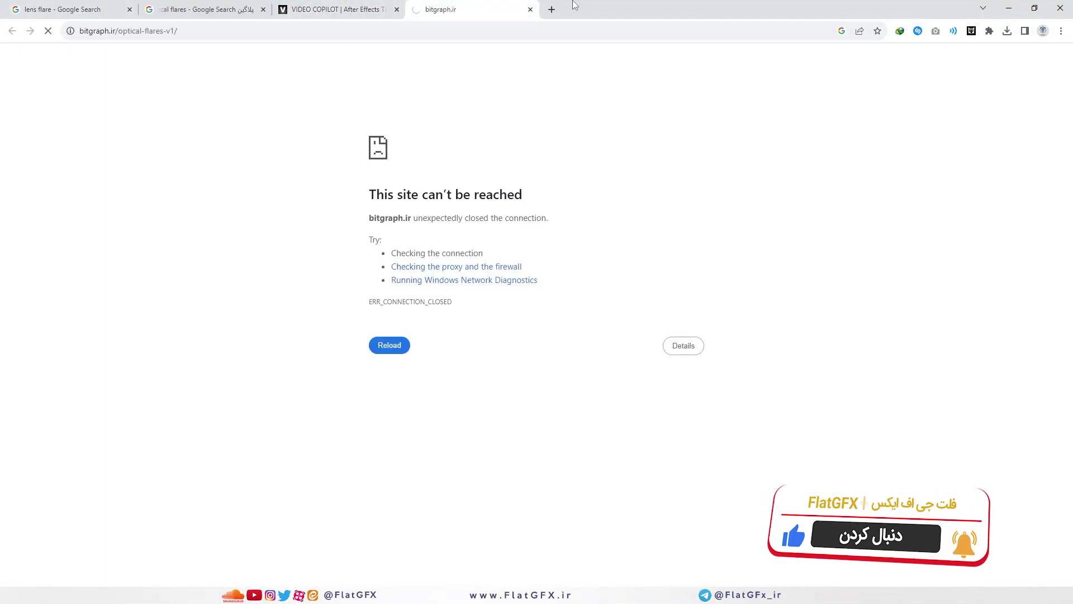
{"action": "scroll", "coordinate": [777, 351], "scroll_direction": "down", "scroll_amount": 8}
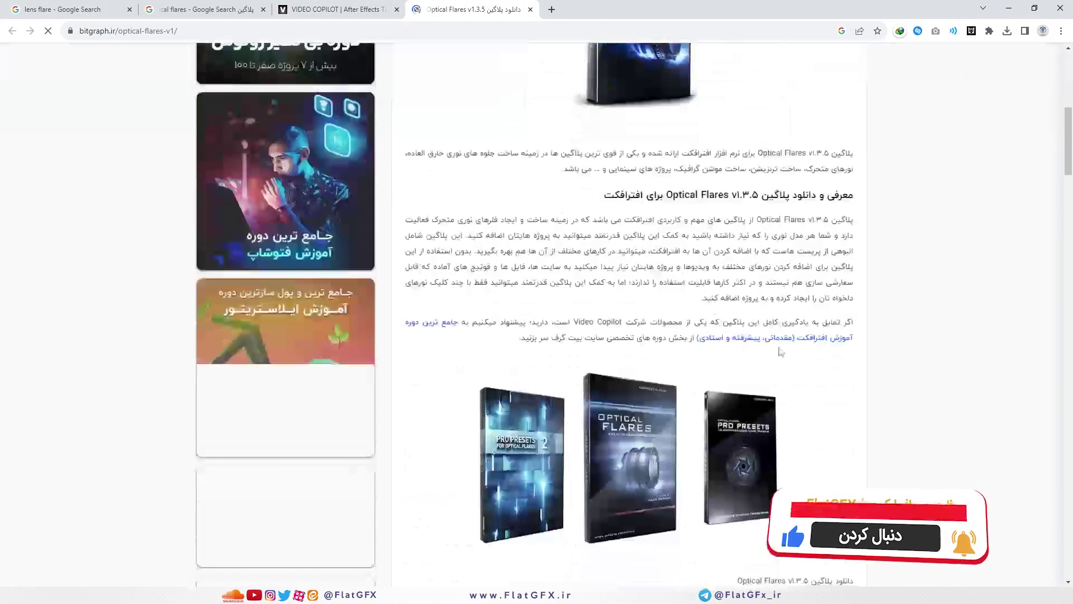
{"action": "scroll", "coordinate": [777, 351], "scroll_direction": "down", "scroll_amount": 15}
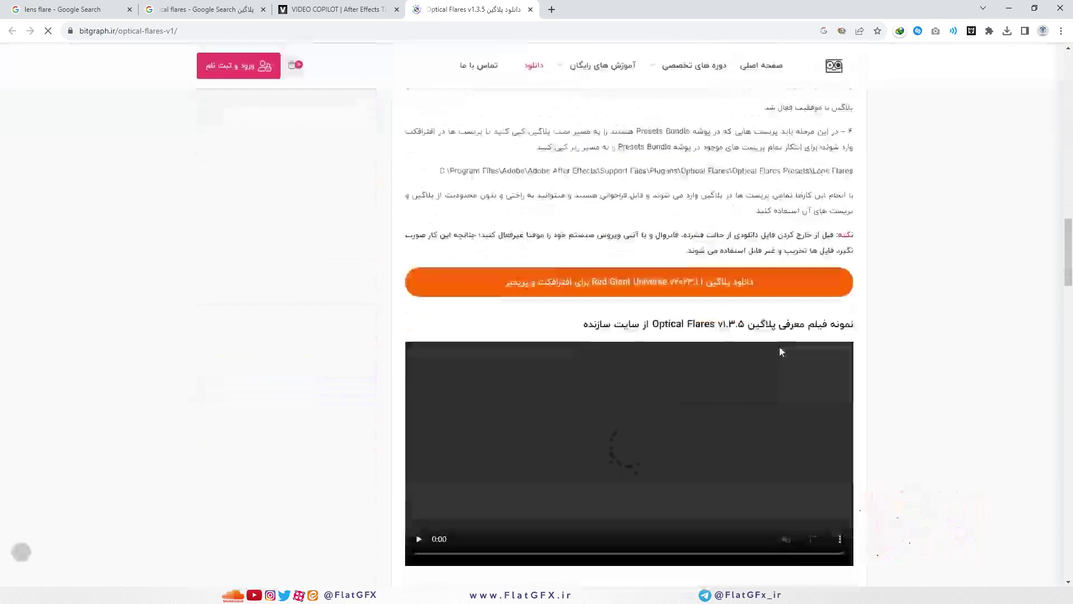
{"action": "scroll", "coordinate": [783, 346], "scroll_direction": "down", "scroll_amount": 5}
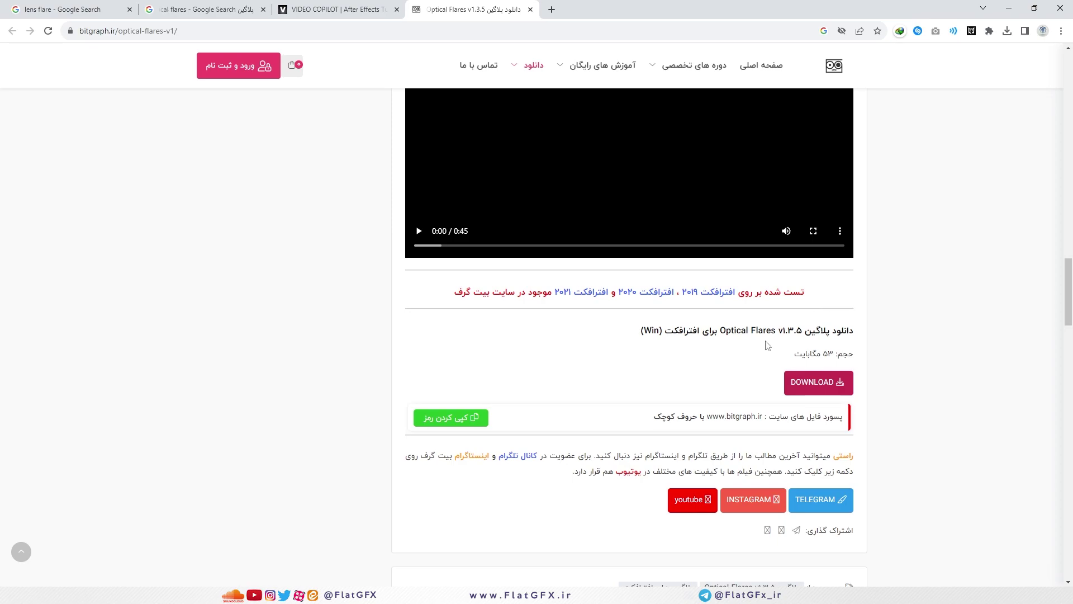
Search Google in a new tab for "دانلود پلاگین LENS FLARE پریمیر"
{"action": "left_click", "coordinate": [551, 11]}
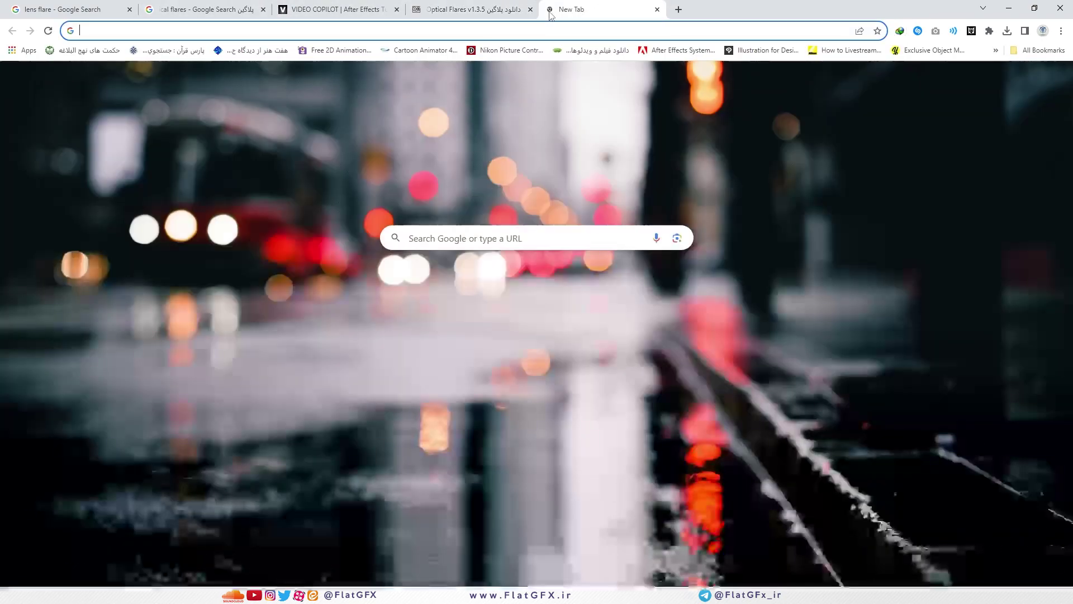
{"action": "type", "text": "دتل"}
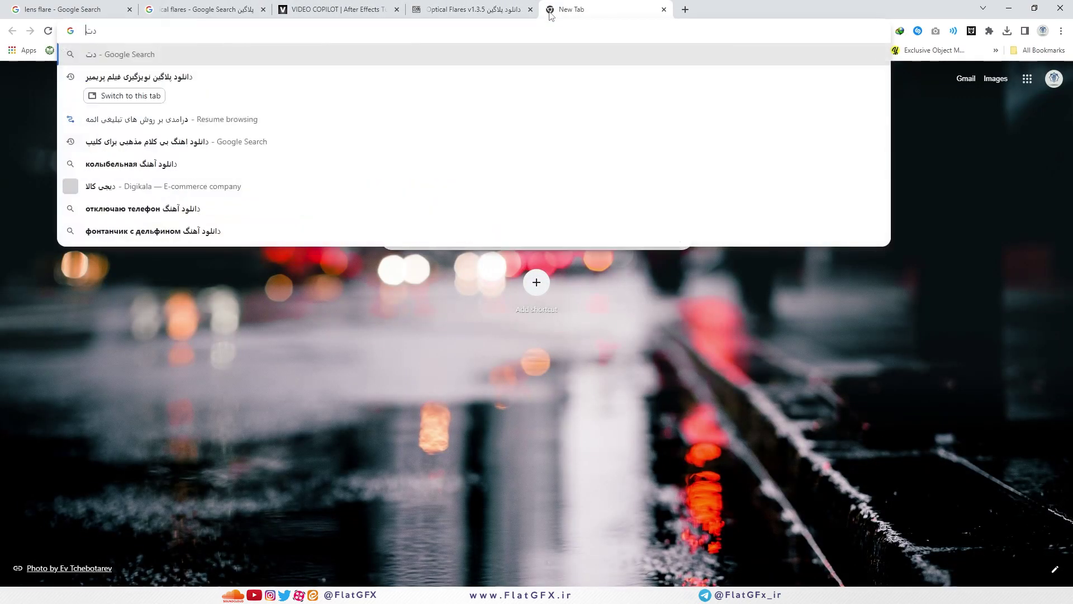
{"action": "key", "text": "BackSpace"}
{"action": "key", "text": "BackSpace"}
{"action": "key", "text": "BackSpace"}
{"action": "type", "text": "د"}
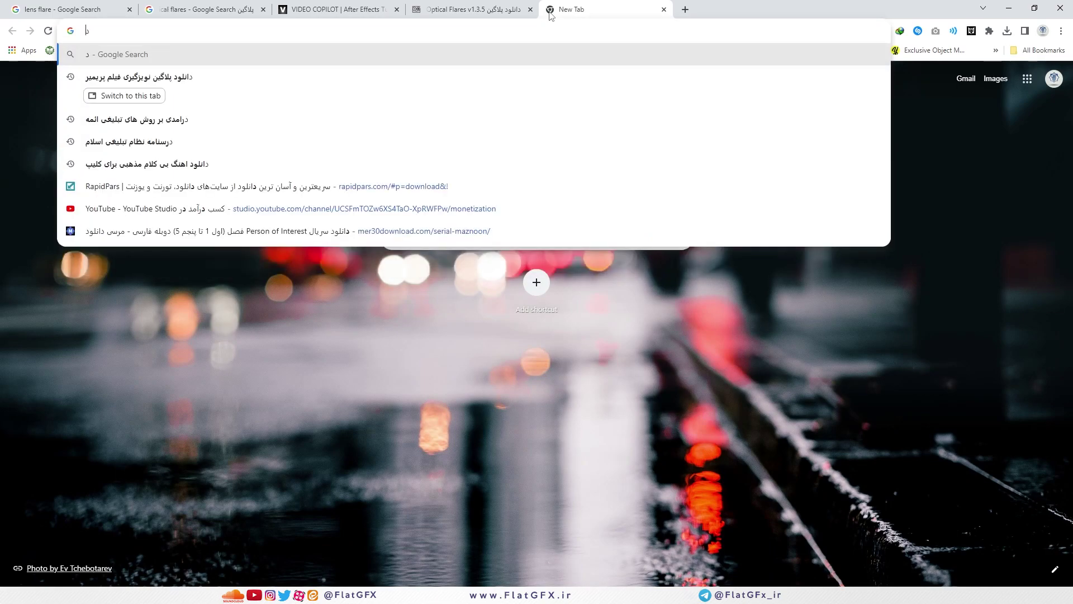
{"action": "type", "text": "انلود پلا"}
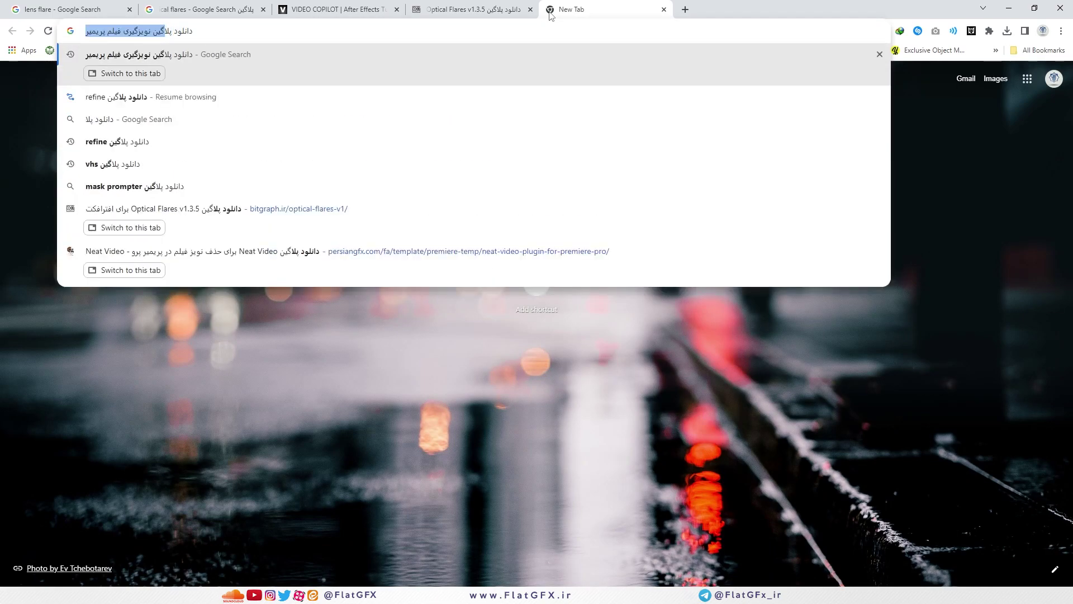
{"action": "type", "text": "گین LENS F"}
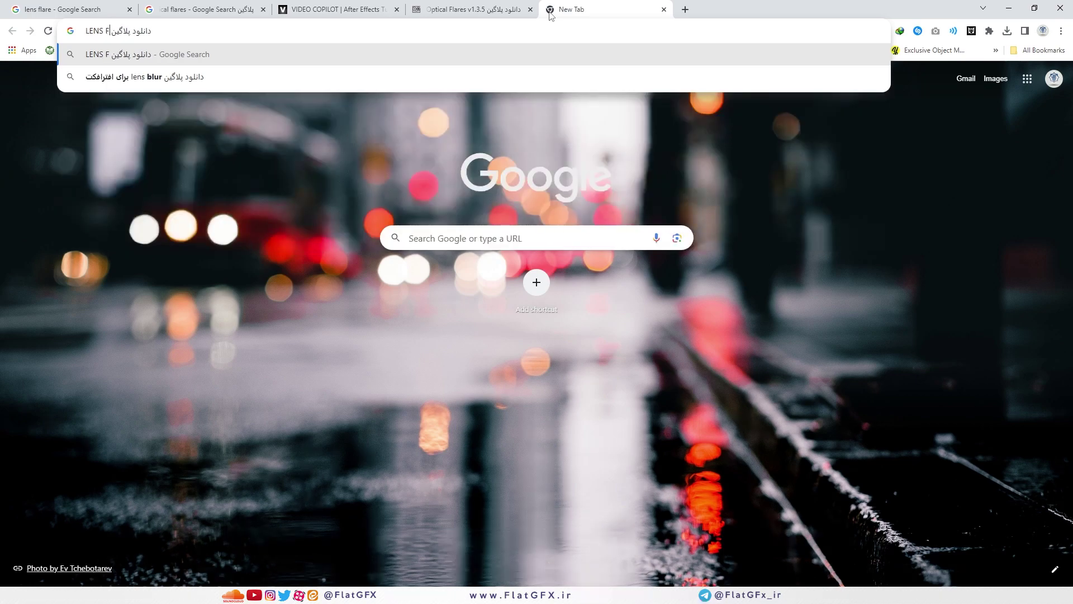
{"action": "type", "text": "LARE پریمیر"}
{"action": "key", "text": "Return"}
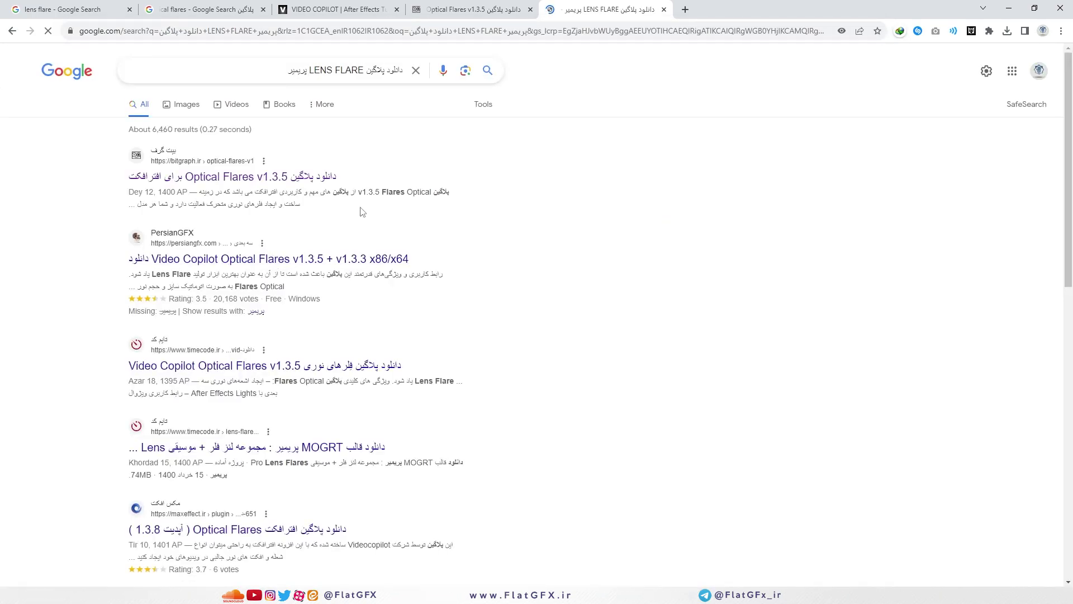
Open the timecode.ir Lens Flares Pro MOGRT result, highlight its product details and dismiss the notification overlay
{"action": "middle_click", "coordinate": [333, 449]}
{"action": "left_click", "coordinate": [732, 9]}
{"action": "scroll", "coordinate": [718, 305], "scroll_direction": "down", "scroll_amount": 2}
{"action": "scroll", "coordinate": [717, 304], "scroll_direction": "down", "scroll_amount": 2}
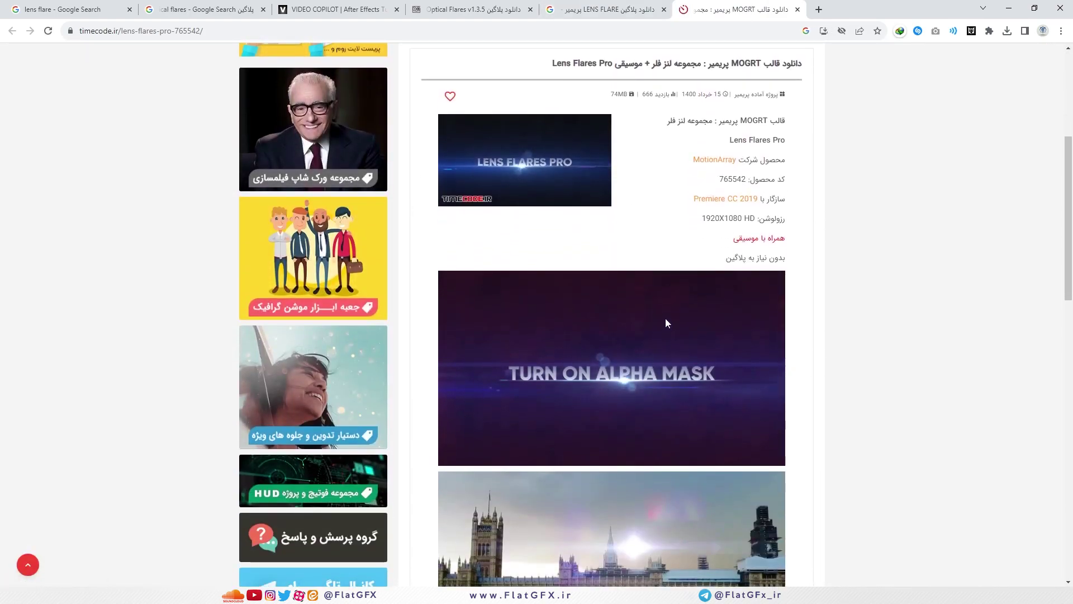
{"action": "left_click_drag", "start_coordinate": [785, 120], "coordinate": [714, 263]}
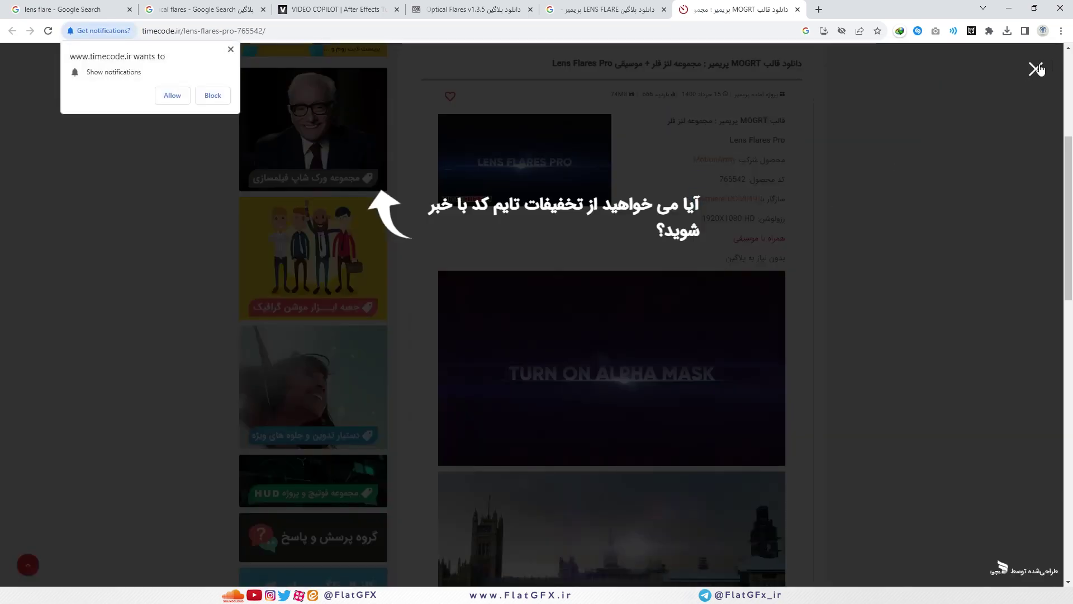
{"action": "left_click", "coordinate": [1035, 67]}
Play the Lens Flares Pro preview video, skip to about 00:25, pause it and jump to 00:16
{"action": "scroll", "coordinate": [556, 344], "scroll_direction": "down", "scroll_amount": 7}
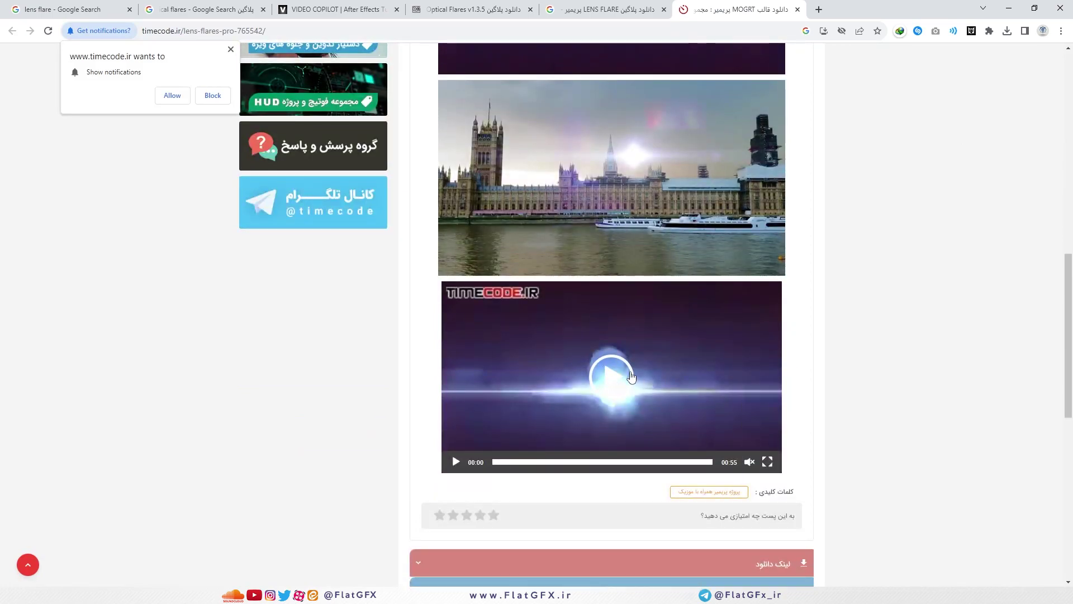
{"action": "left_click", "coordinate": [630, 375]}
{"action": "left_click", "coordinate": [596, 462]}
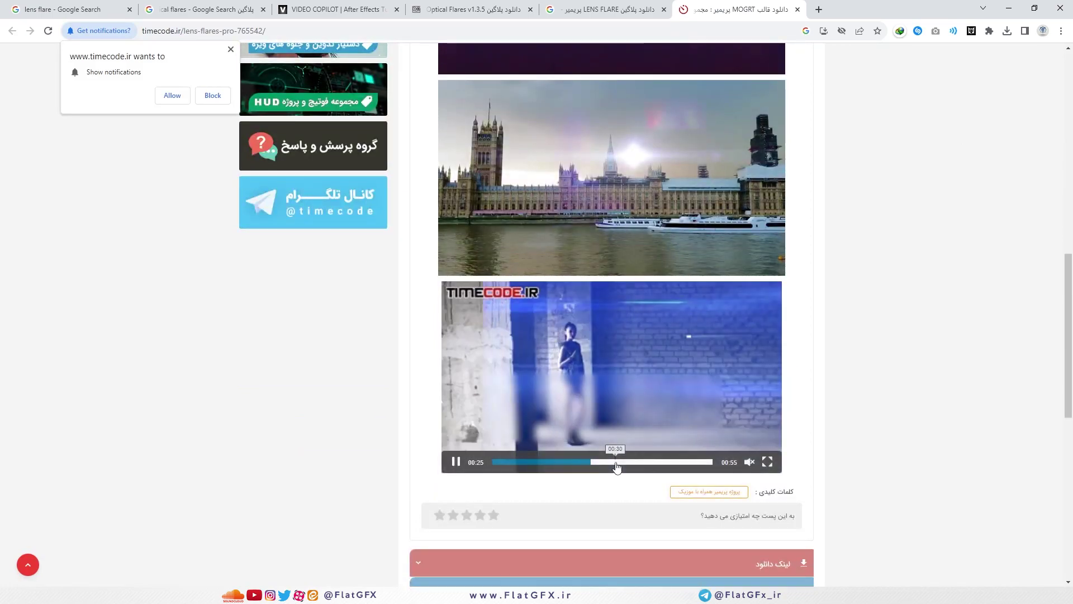
{"action": "left_click", "coordinate": [648, 398]}
{"action": "left_click", "coordinate": [560, 462]}
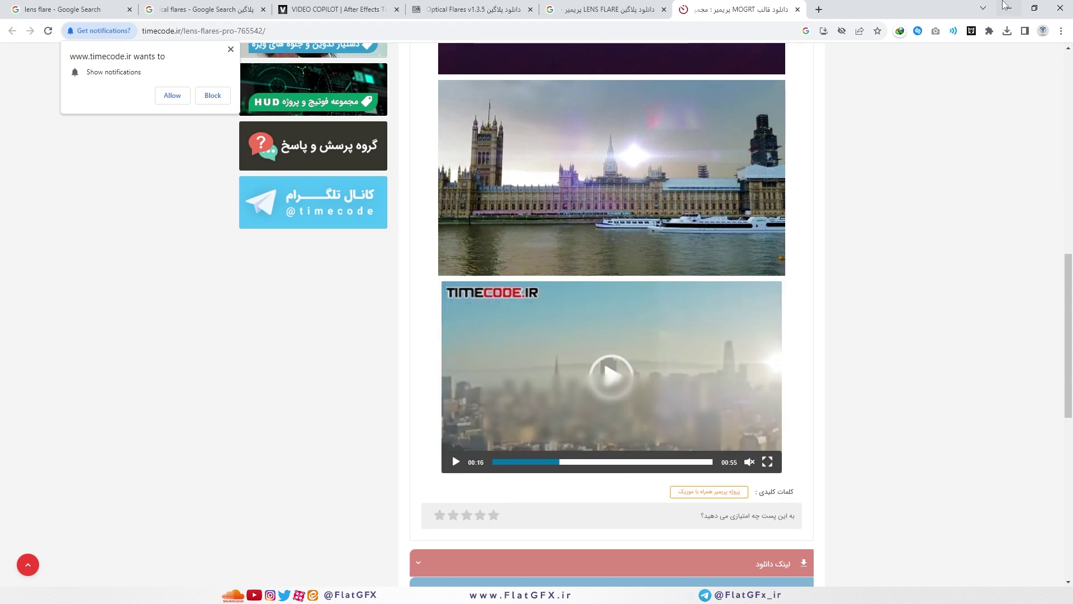
Return to Premiere Pro and apply the Lightning effect to the 2021-Haram-alpha7 (115).mp4 clip
{"action": "left_click", "coordinate": [999, 9]}
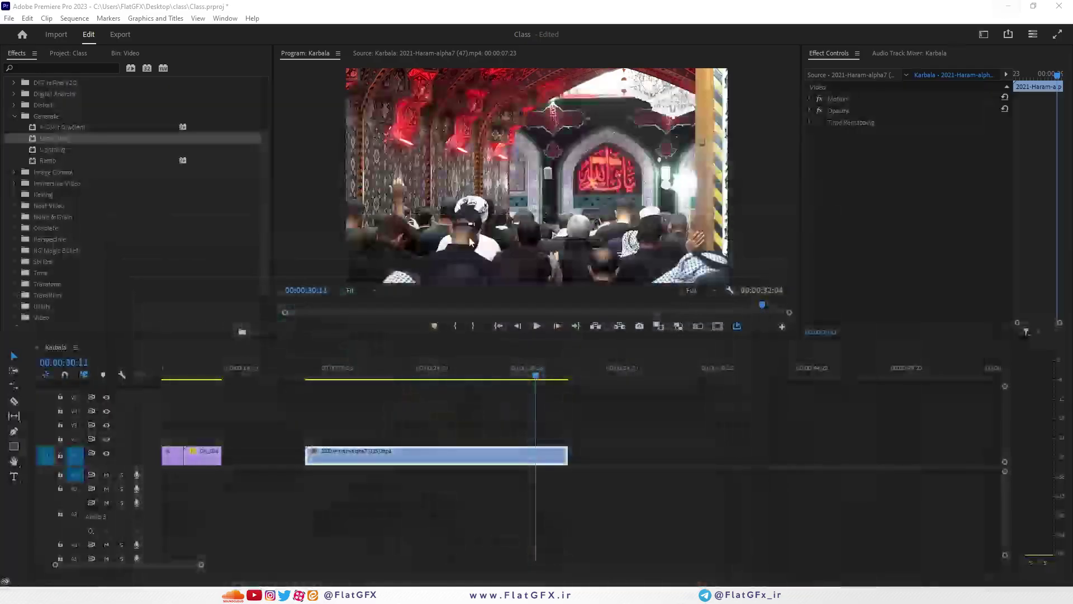
{"action": "left_click_drag", "start_coordinate": [47, 148], "coordinate": [524, 458]}
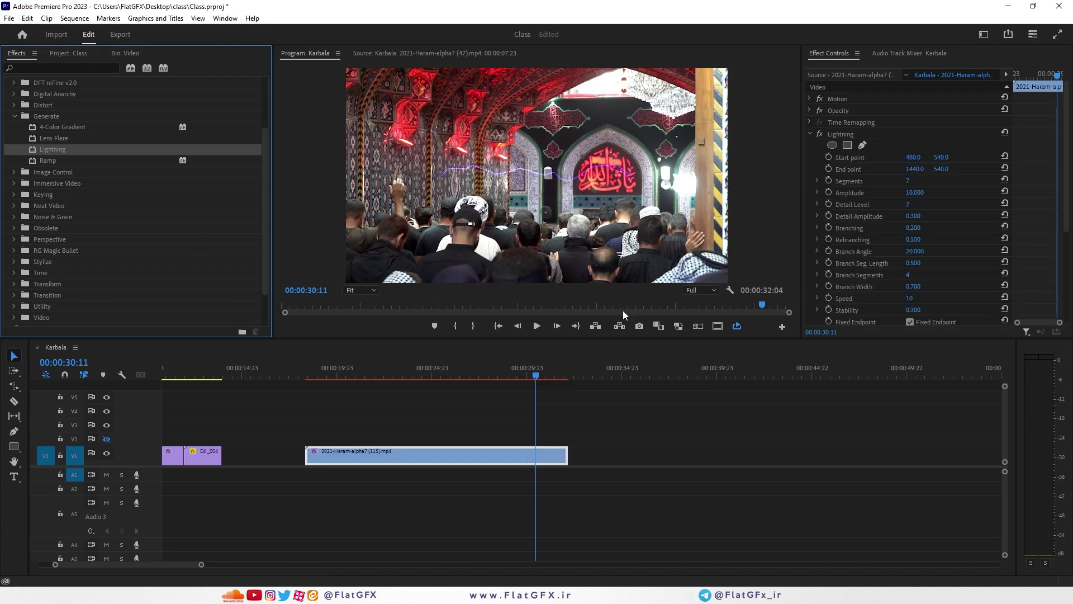
{"action": "left_click", "coordinate": [851, 135]}
Set Lightning's Start point to 535, 540, Segments 23, Amplitude 18, Detail Level 8, Detail Amplitude 1, Rebranching 1, Branch Seg. Length 3.2 and Speed 1
{"action": "left_click_drag", "start_coordinate": [913, 158], "coordinate": [922, 263]}
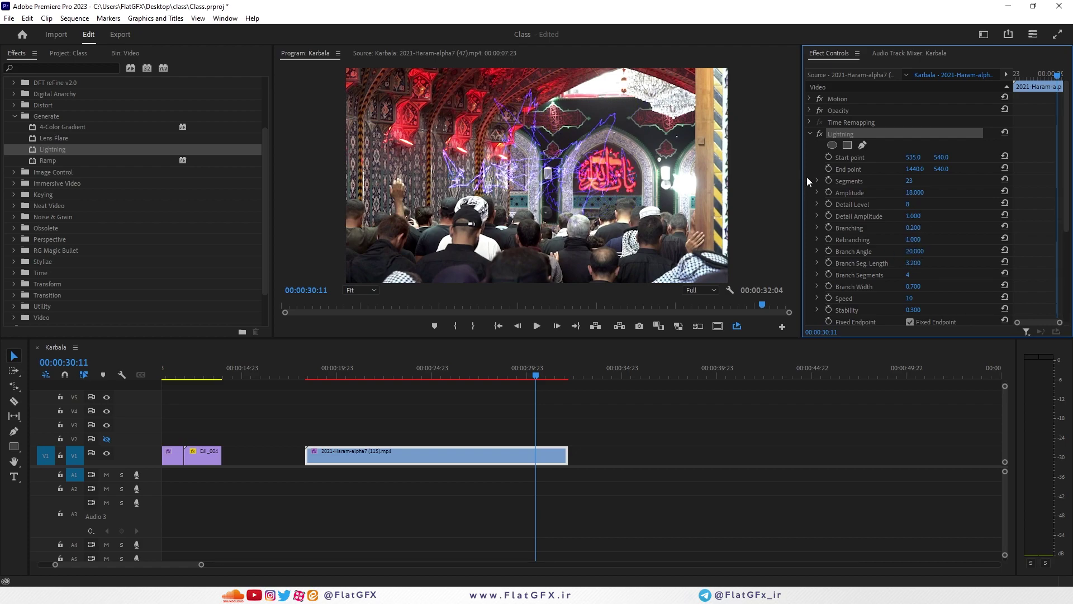
{"action": "scroll", "coordinate": [916, 274], "scroll_direction": "down", "scroll_amount": 1}
{"action": "left_click", "coordinate": [909, 276]}
{"action": "type", "text": "1"}
{"action": "key", "text": "Return"}
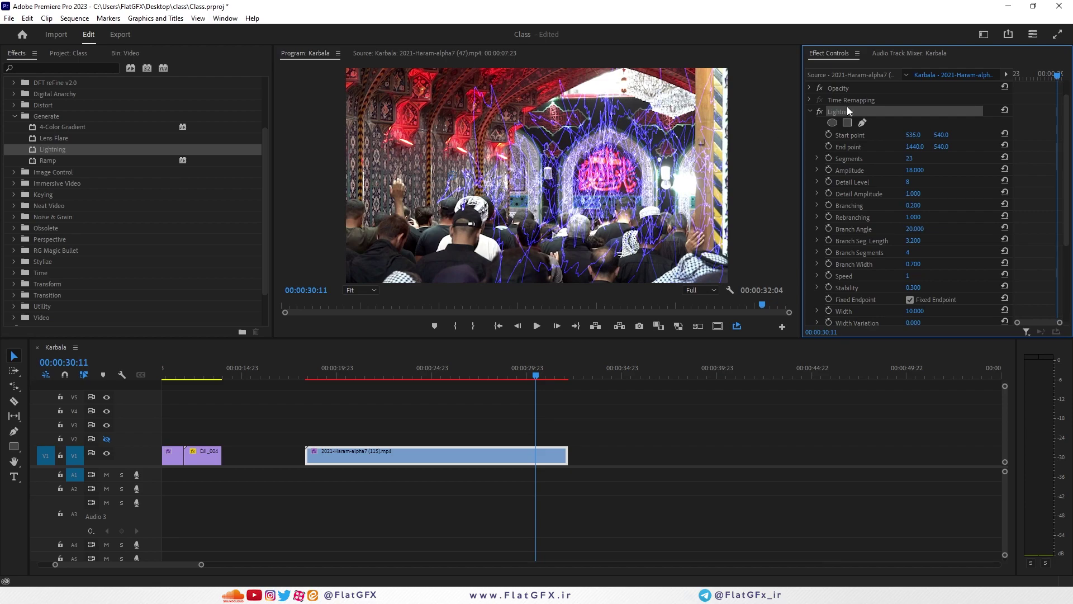
Remove Lightning from the clip and apply the Ramp effect from the Generate group in its place
{"action": "key", "text": "Delete"}
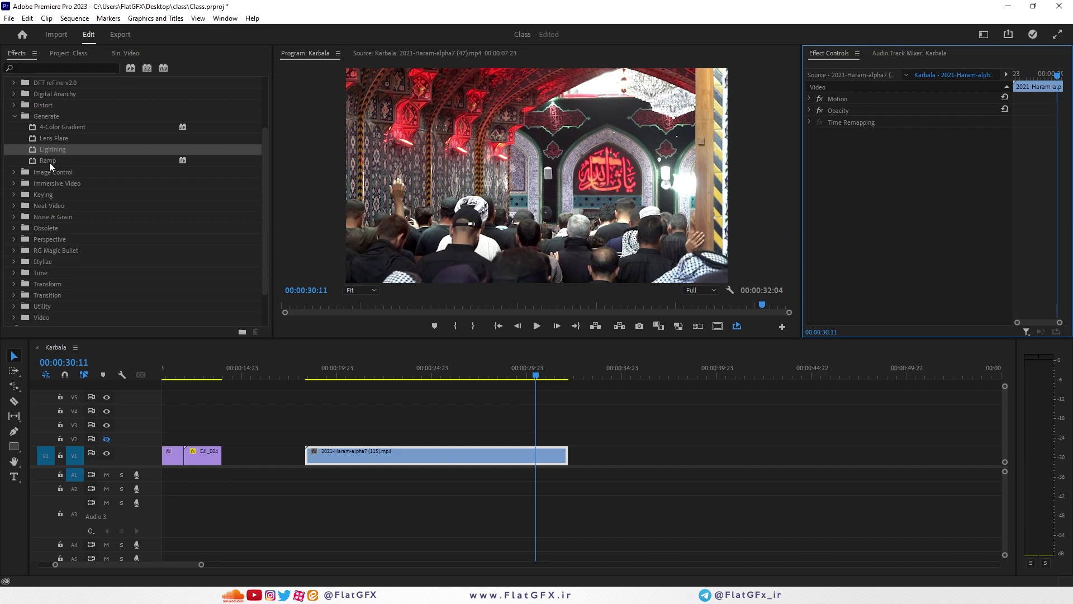
{"action": "left_click_drag", "start_coordinate": [49, 162], "coordinate": [445, 453]}
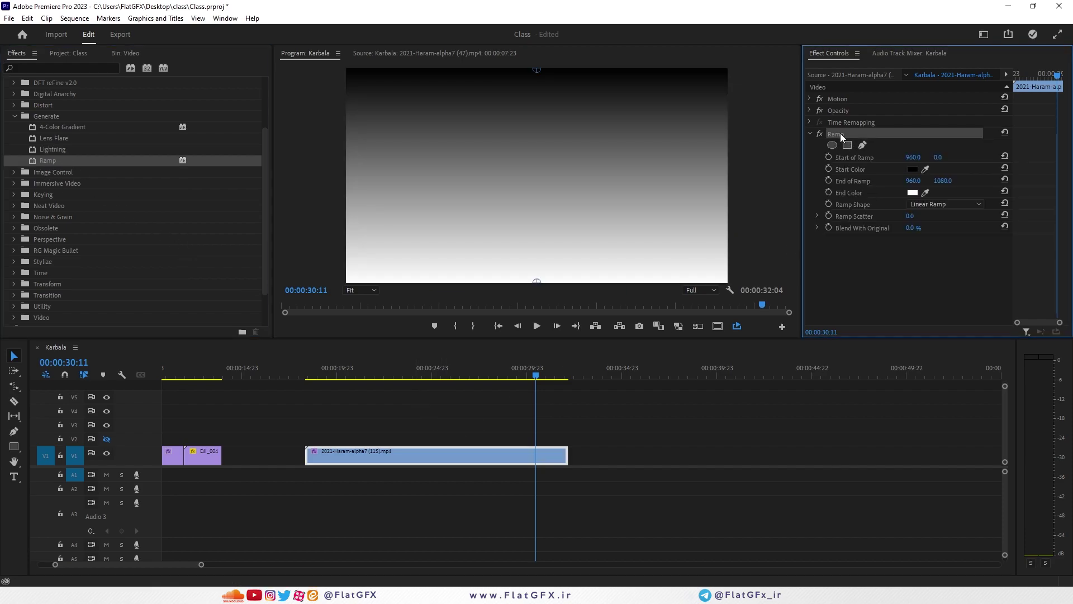
Move the Start of Ramp to about 298, -79 and the End of Ramp to about 2024, 1150
{"action": "left_click_drag", "start_coordinate": [526, 76], "coordinate": [462, 92]}
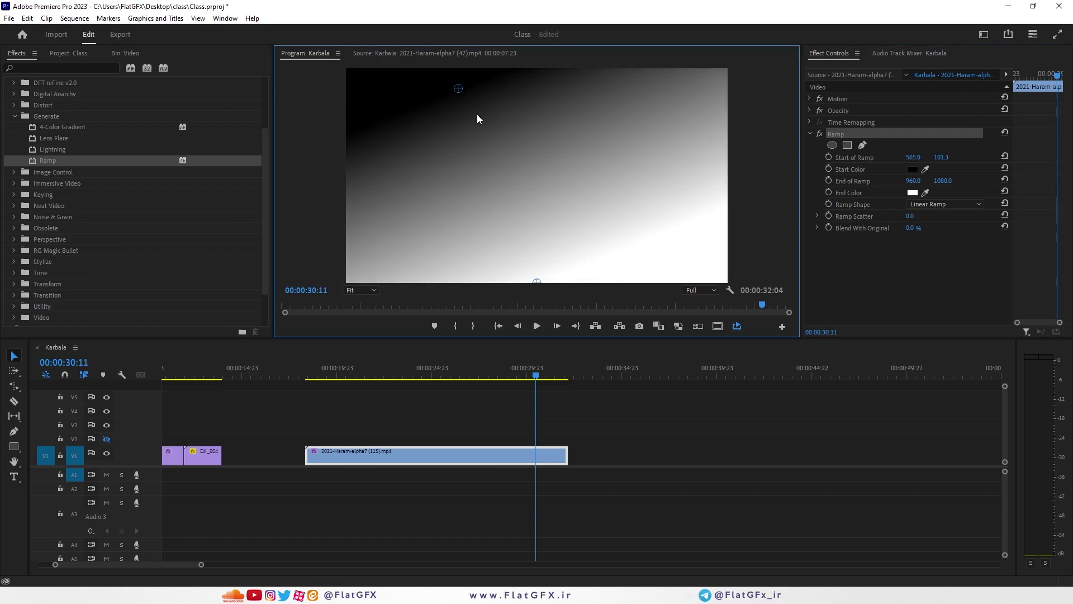
{"action": "left_click_drag", "start_coordinate": [535, 284], "coordinate": [748, 297]}
{"action": "left_click_drag", "start_coordinate": [459, 89], "coordinate": [405, 53]}
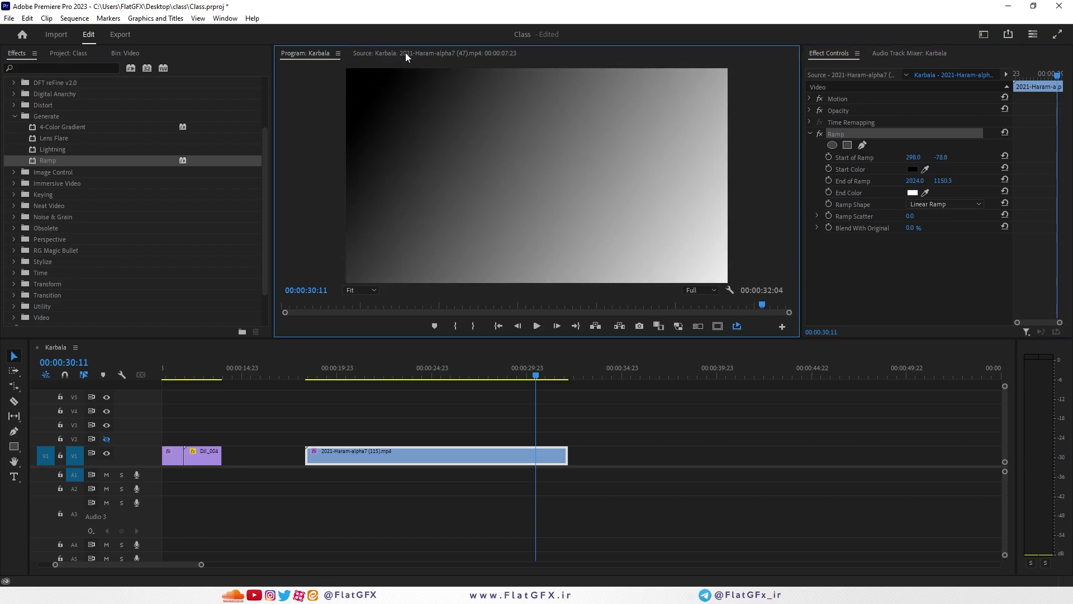
Change the Ramp Shape of the Ramp effect from linear to Radial Ramp
{"action": "left_click", "coordinate": [863, 169]}
{"action": "left_click", "coordinate": [854, 193]}
{"action": "left_click", "coordinate": [951, 204]}
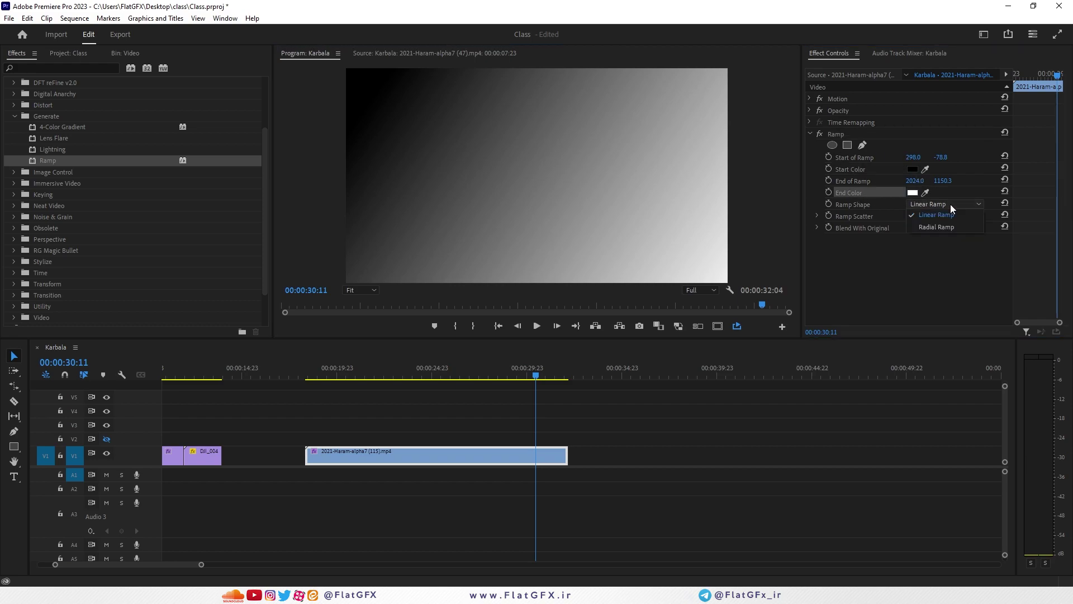
{"action": "left_click", "coordinate": [944, 226]}
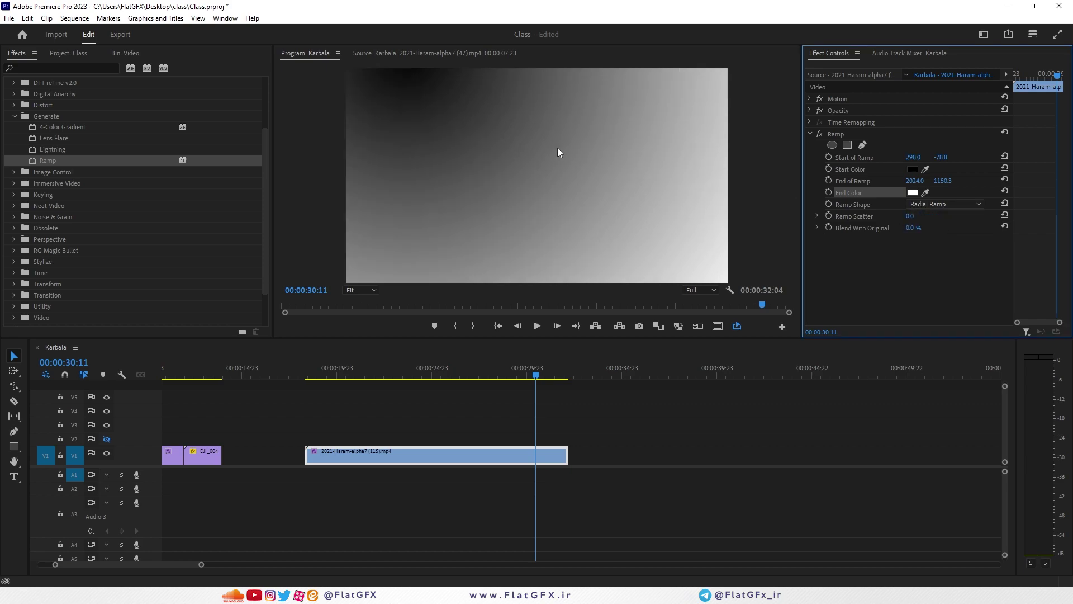
Move the Start of Ramp to about 1030, 480 and the End of Ramp to about 1010, 1000
{"action": "left_click", "coordinate": [836, 134]}
{"action": "left_click", "coordinate": [361, 290]}
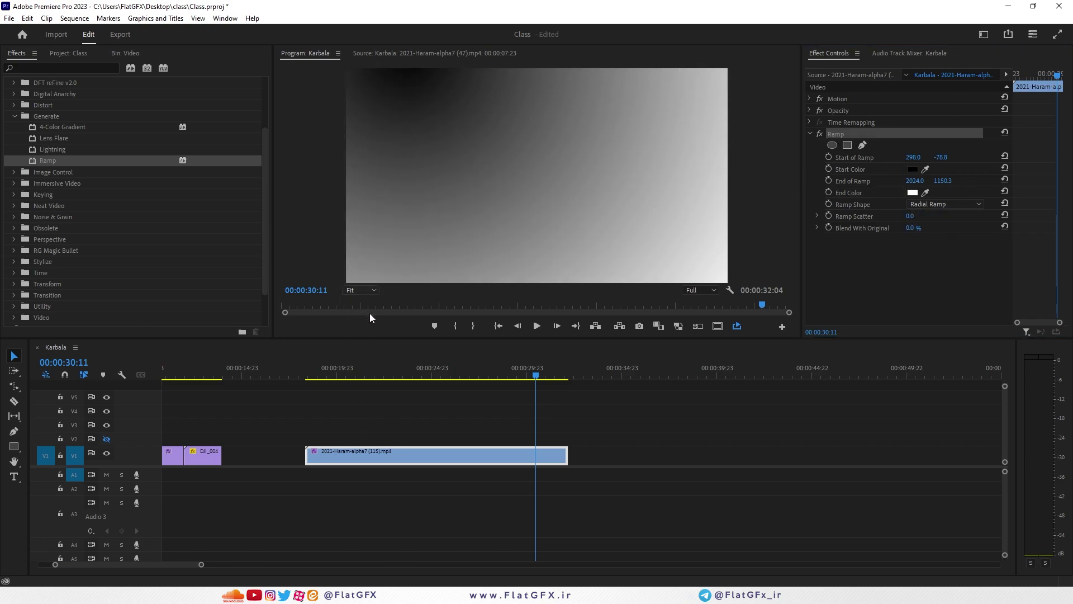
{"action": "left_click", "coordinate": [370, 314]}
{"action": "left_click_drag", "start_coordinate": [497, 143], "coordinate": [541, 177]}
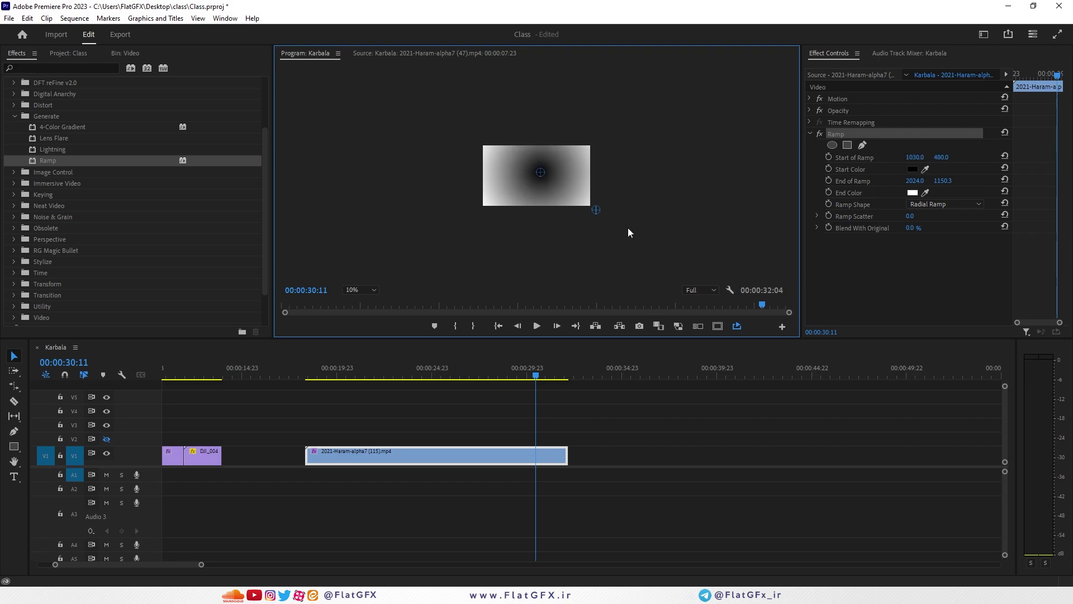
{"action": "left_click_drag", "start_coordinate": [597, 212], "coordinate": [539, 204]}
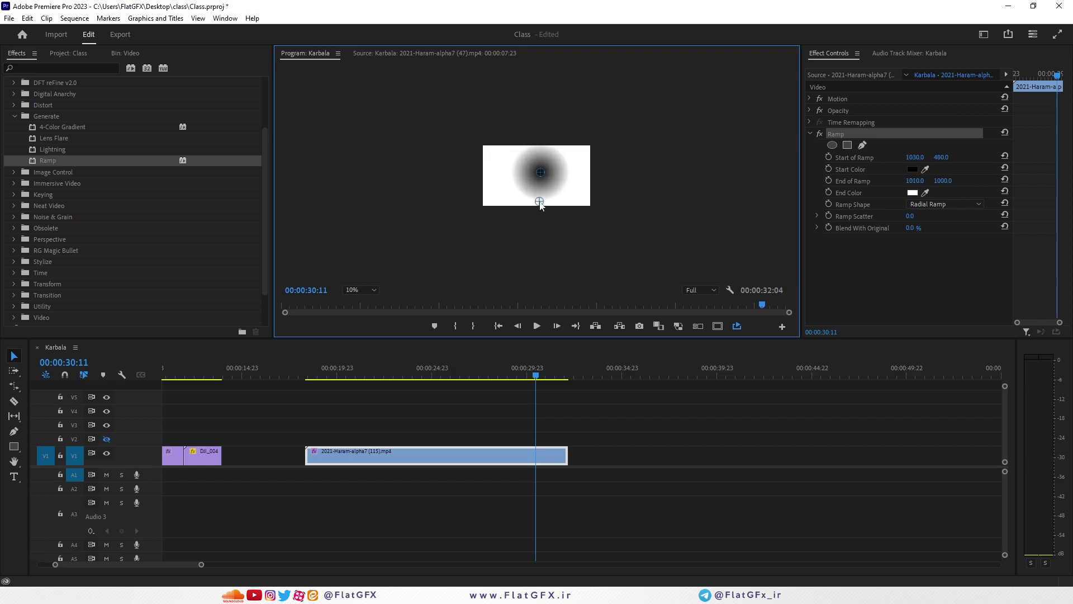
{"action": "left_click", "coordinate": [361, 290]}
{"action": "left_click", "coordinate": [364, 304]}
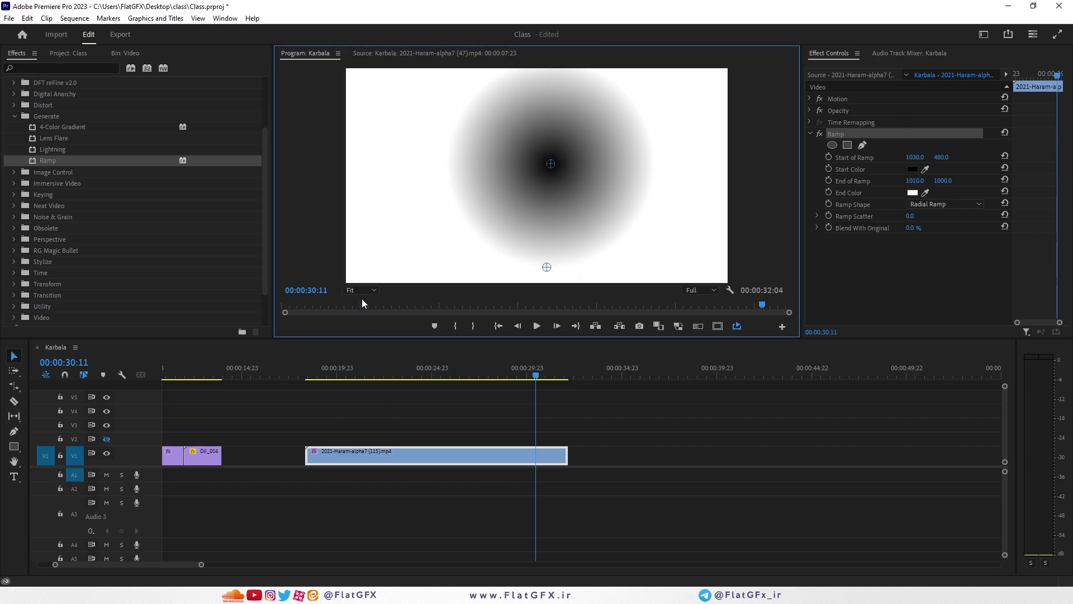
Raise Ramp Scatter to about 412 and shift the Start of Ramp toward the upper left of the frame
{"action": "left_click", "coordinate": [915, 216]}
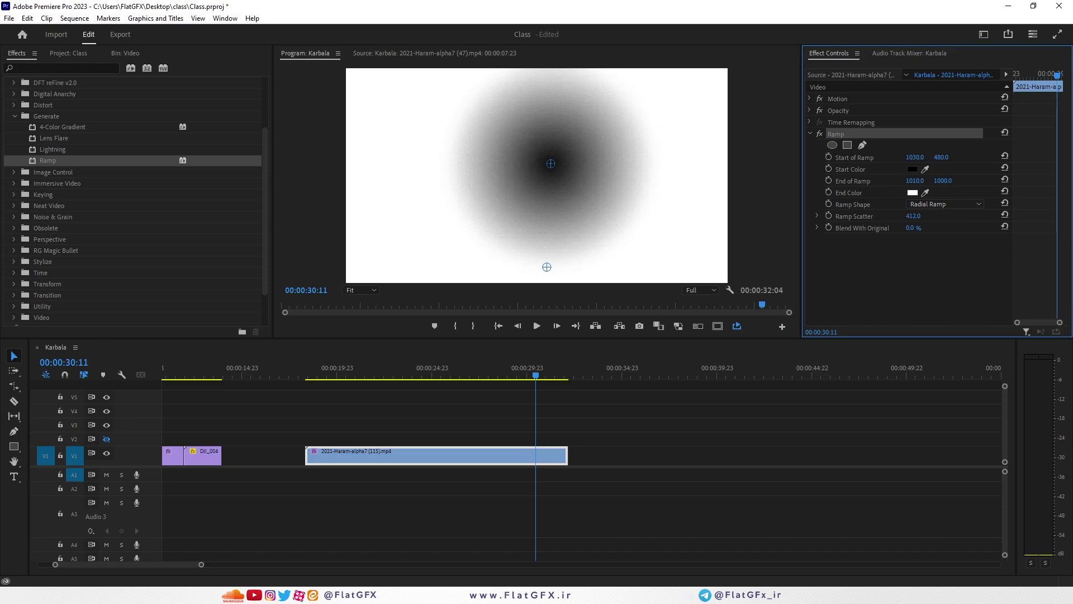
{"action": "mouse_move", "coordinate": [914, 217]}
{"action": "left_mouse_down"}
{"action": "mouse_move", "coordinate": [894, 217]}
{"action": "mouse_move", "coordinate": [909, 229]}
{"action": "mouse_move", "coordinate": [950, 229]}
{"action": "mouse_move", "coordinate": [901, 233]}
{"action": "left_mouse_up"}
{"action": "left_click_drag", "start_coordinate": [549, 163], "coordinate": [468, 138]}
Remove Ramp from the clip and apply Black & White from the Image Control group, checking the frame at 00:00:27:11
{"action": "left_click", "coordinate": [852, 135]}
{"action": "key", "text": "Delete"}
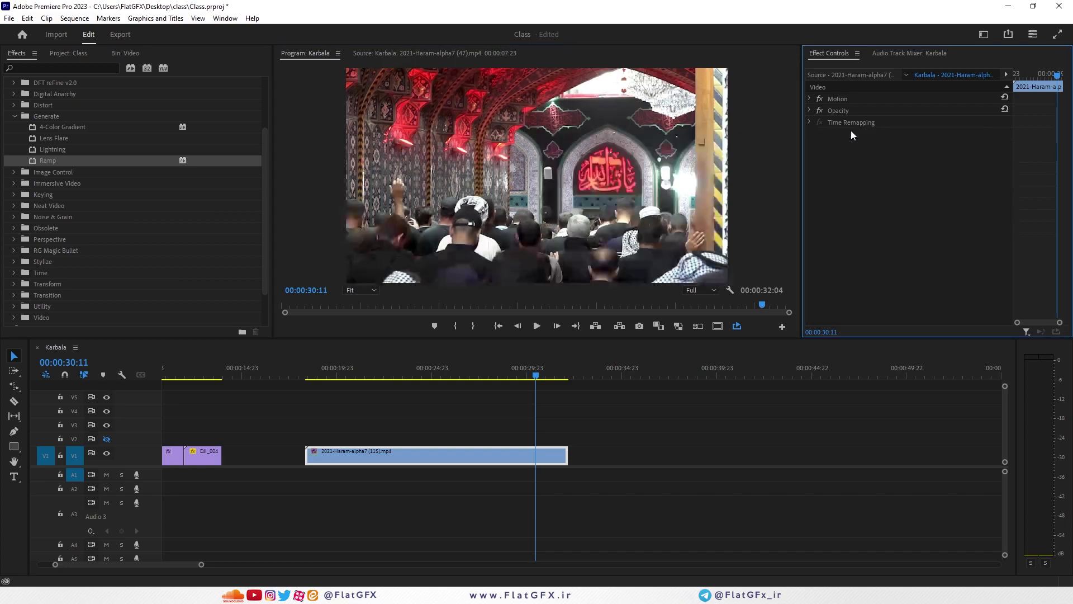
{"action": "left_click", "coordinate": [14, 116]}
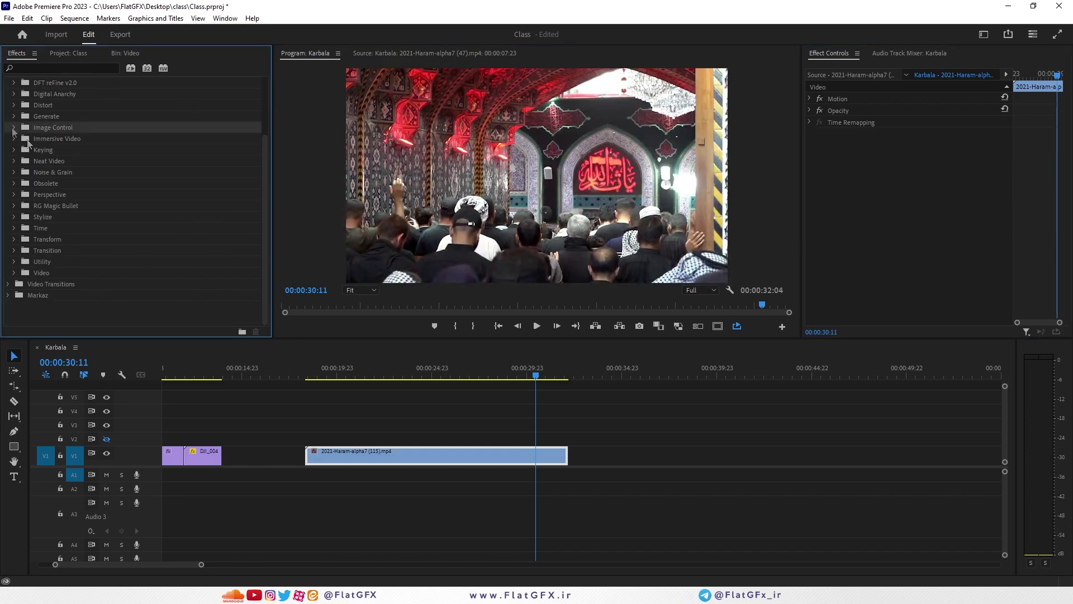
{"action": "left_click", "coordinate": [14, 128]}
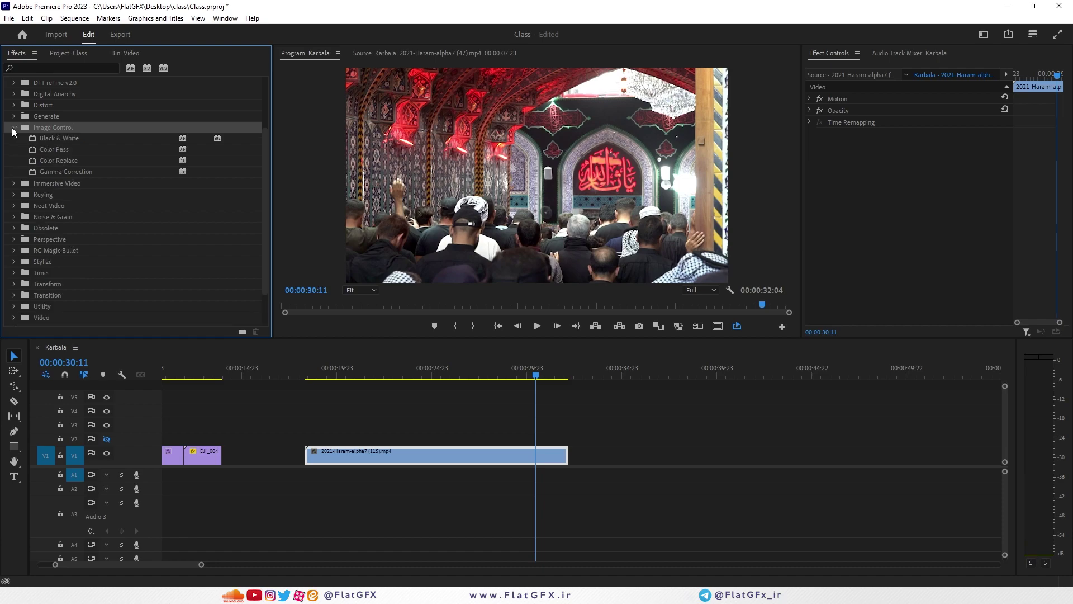
{"action": "left_click", "coordinate": [13, 117]}
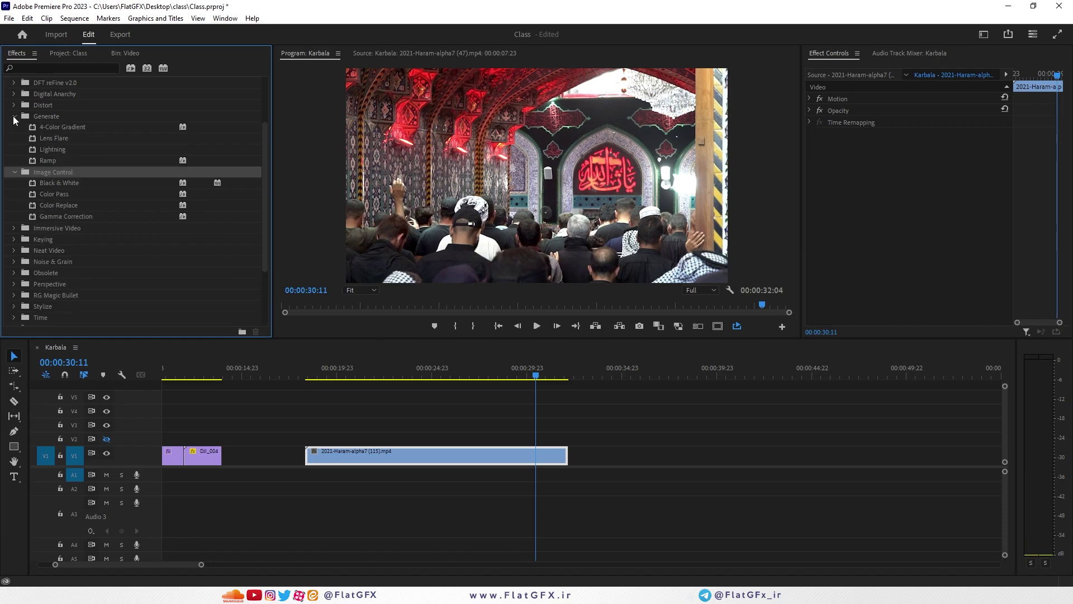
{"action": "left_click", "coordinate": [14, 117]}
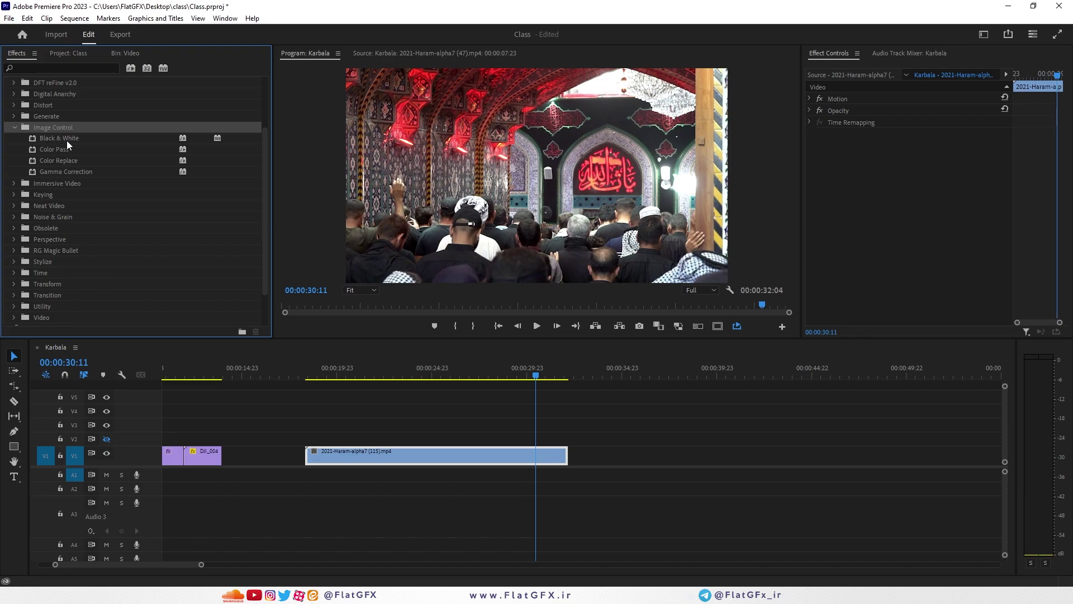
{"action": "left_click_drag", "start_coordinate": [62, 139], "coordinate": [453, 447]}
{"action": "left_click_drag", "start_coordinate": [565, 371], "coordinate": [479, 372]}
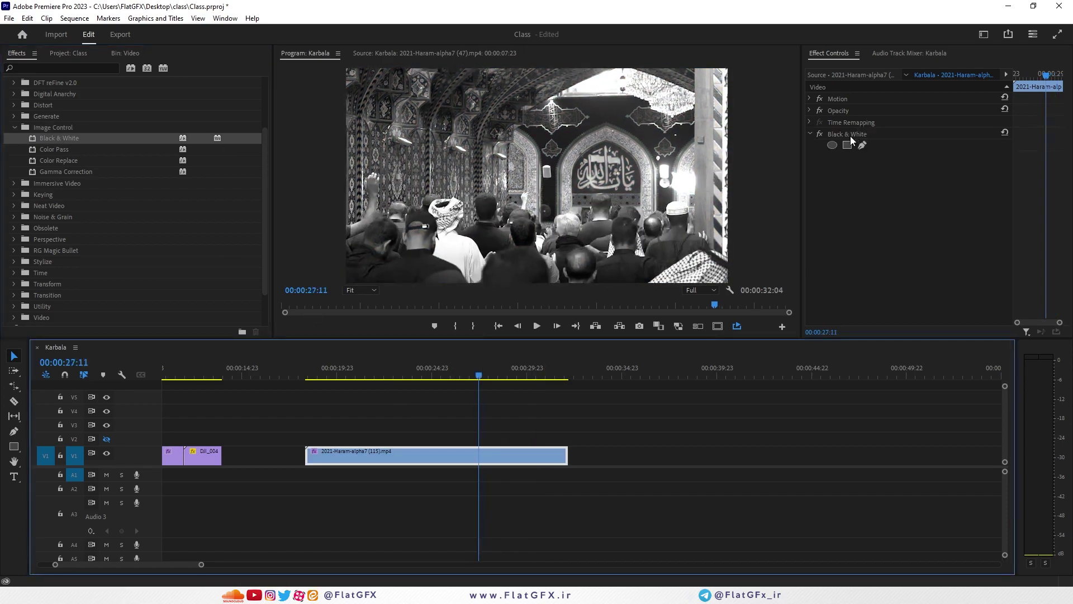
Add an ellipse mask to Black & White, enlarge it over the upper-left part of the image and set Mask Feather to about 379.3
{"action": "left_click", "coordinate": [850, 136]}
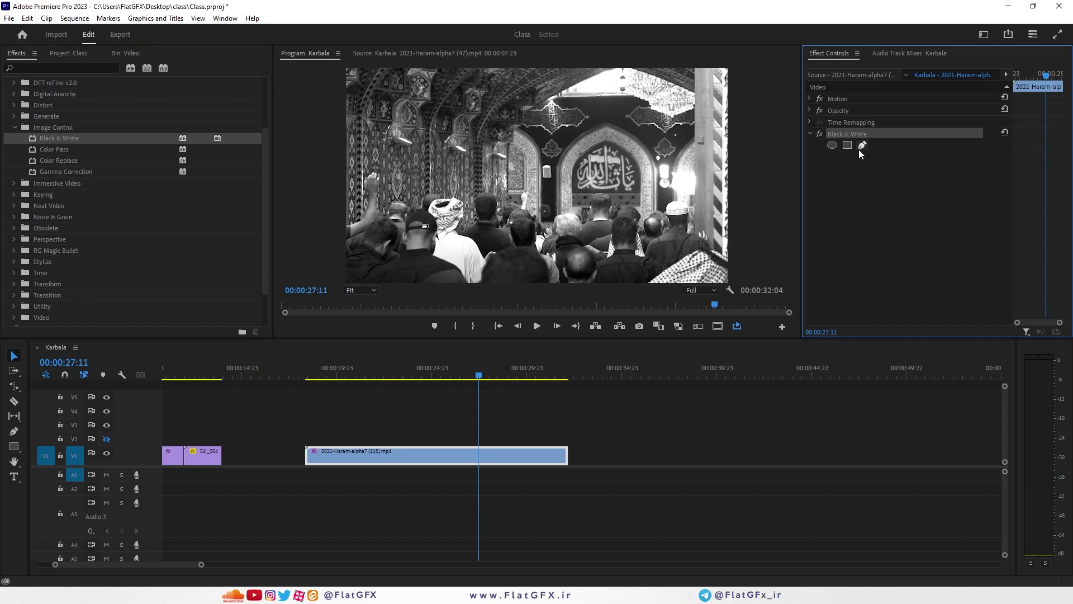
{"action": "left_click", "coordinate": [832, 146]}
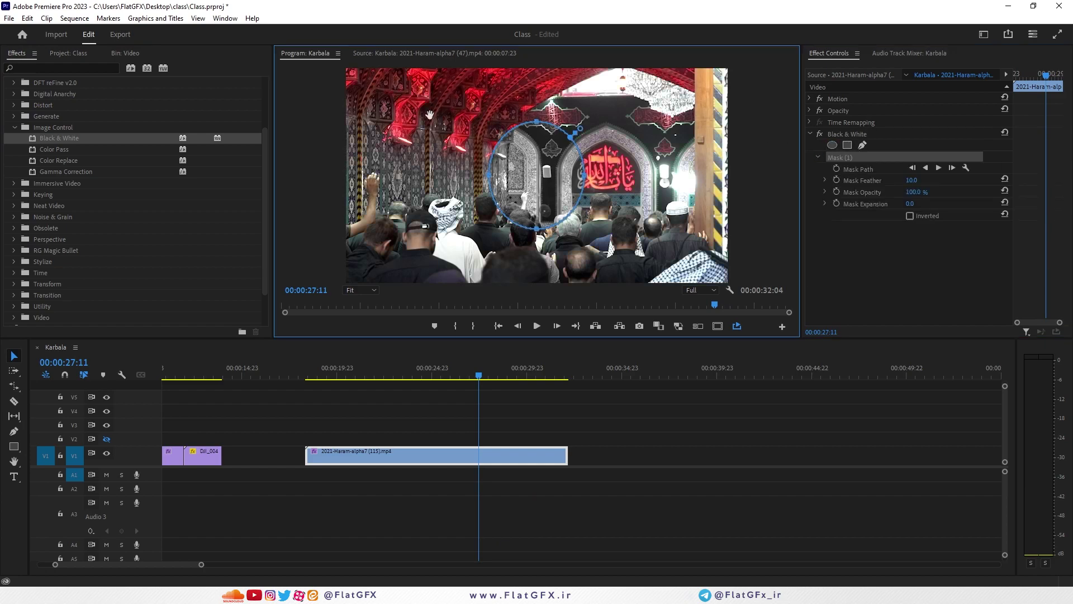
{"action": "left_click_drag", "start_coordinate": [407, 71], "coordinate": [646, 72]}
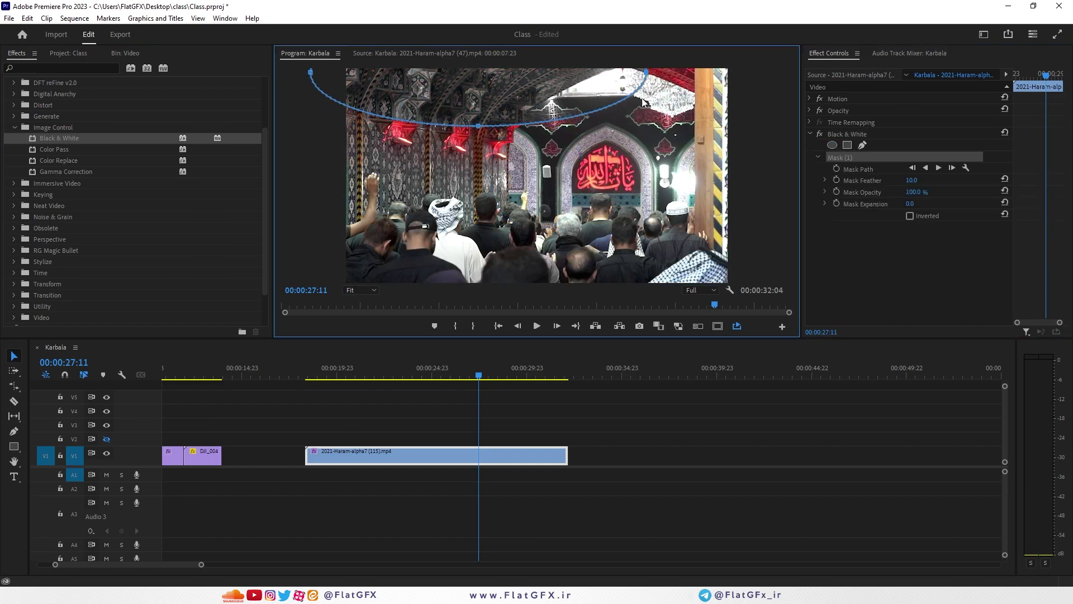
{"action": "left_click_drag", "start_coordinate": [479, 121], "coordinate": [448, 217]}
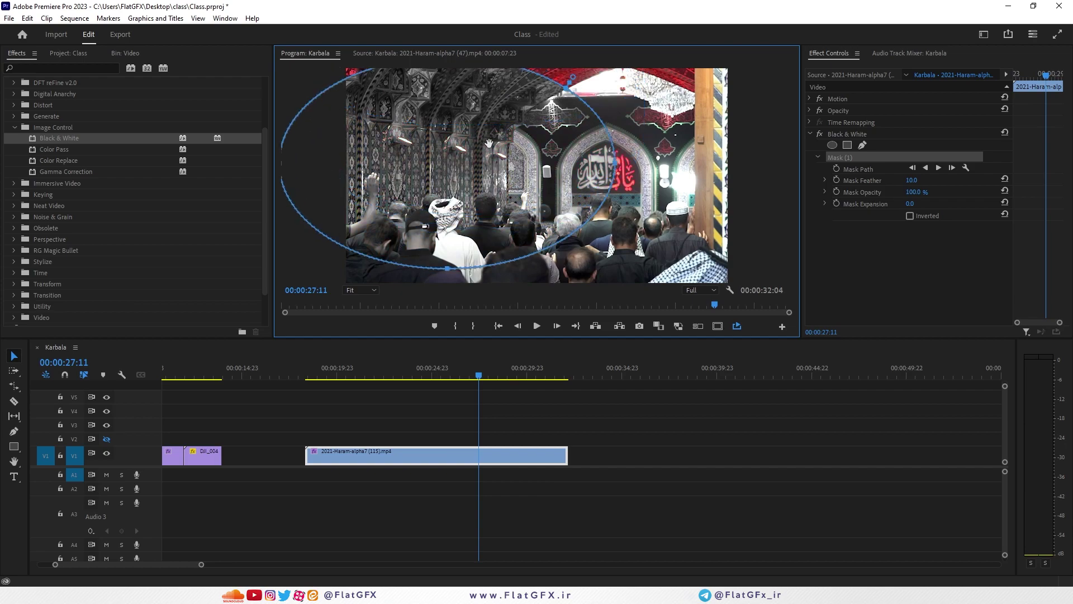
{"action": "left_click_drag", "start_coordinate": [569, 85], "coordinate": [547, 162]}
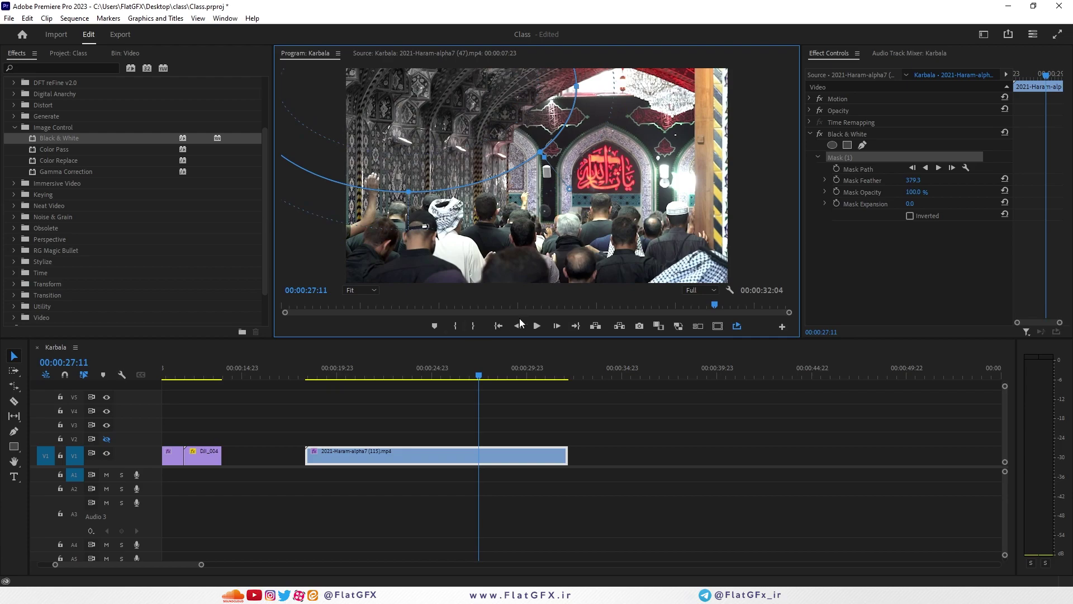
Play the masked clip, extend the mask over more of the image at 00:00:26:17 and replay it
{"action": "left_click", "coordinate": [530, 326]}
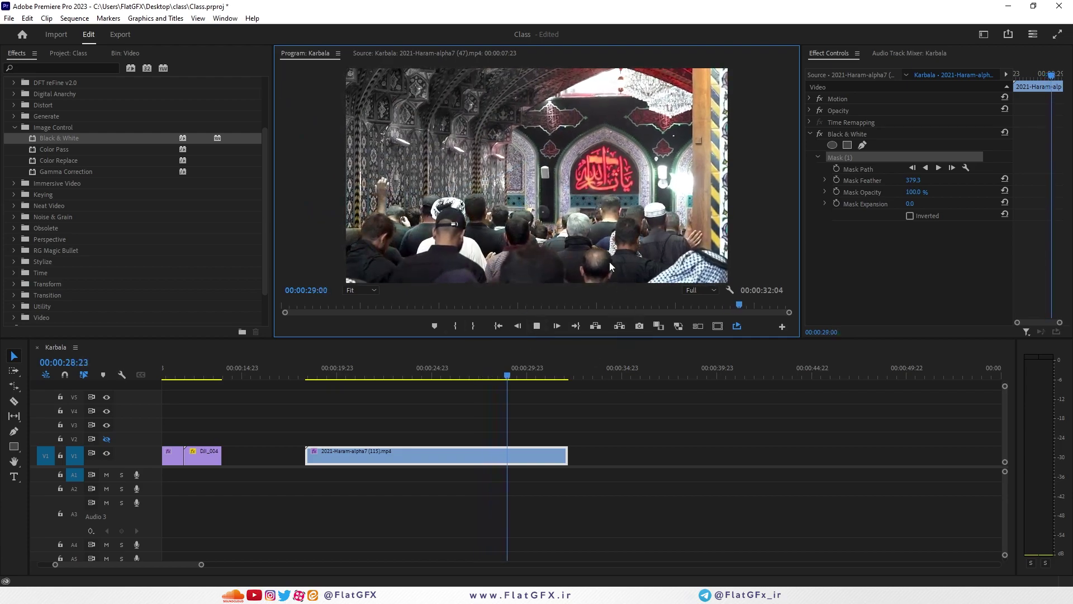
{"action": "left_click", "coordinate": [464, 373]}
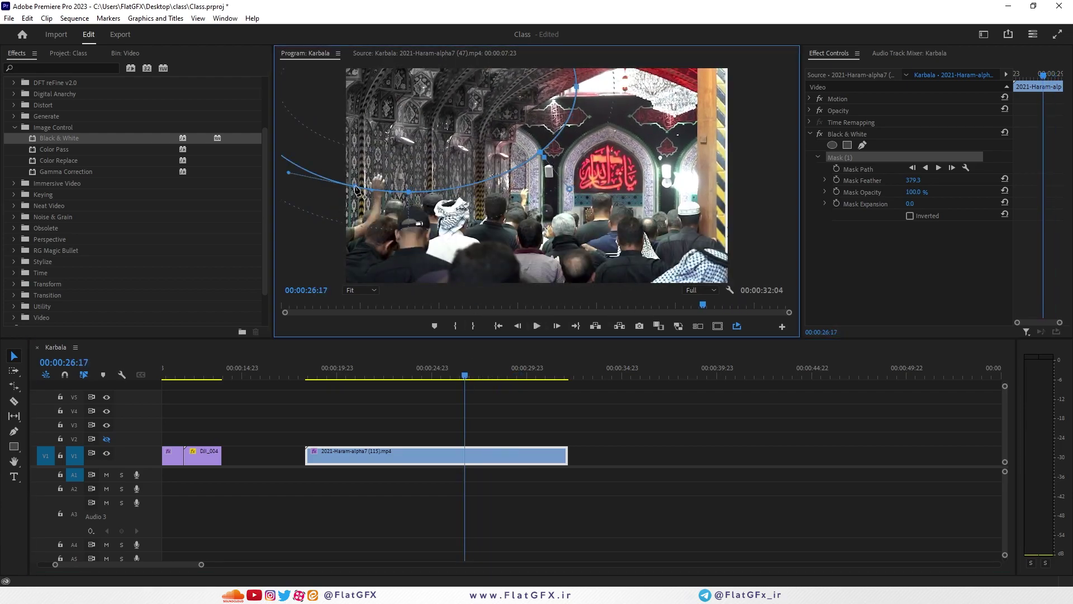
{"action": "left_click_drag", "start_coordinate": [408, 192], "coordinate": [582, 191]}
{"action": "left_click", "coordinate": [536, 326]}
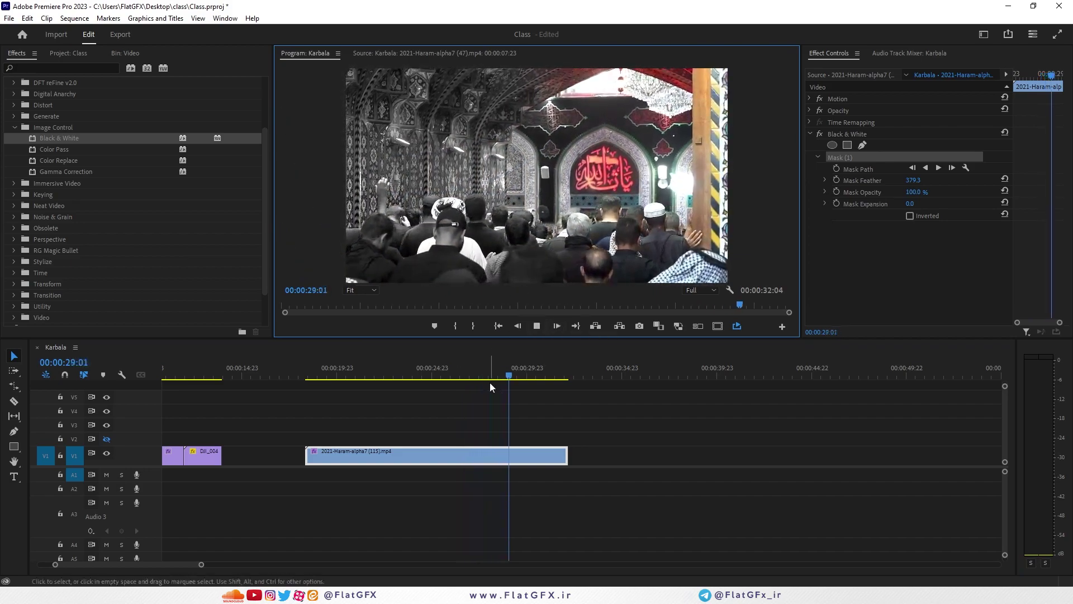
Remove Black & White from the clip and apply the Color Pass effect in its place
{"action": "left_click", "coordinate": [844, 158]}
{"action": "left_click", "coordinate": [848, 138]}
{"action": "key", "text": "Delete"}
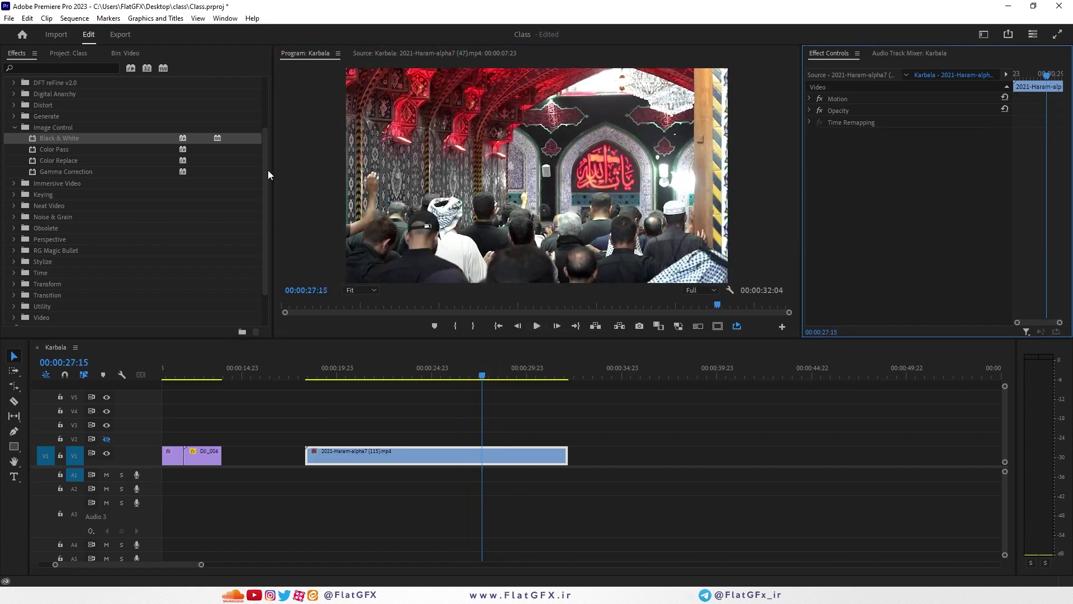
{"action": "left_click", "coordinate": [67, 152]}
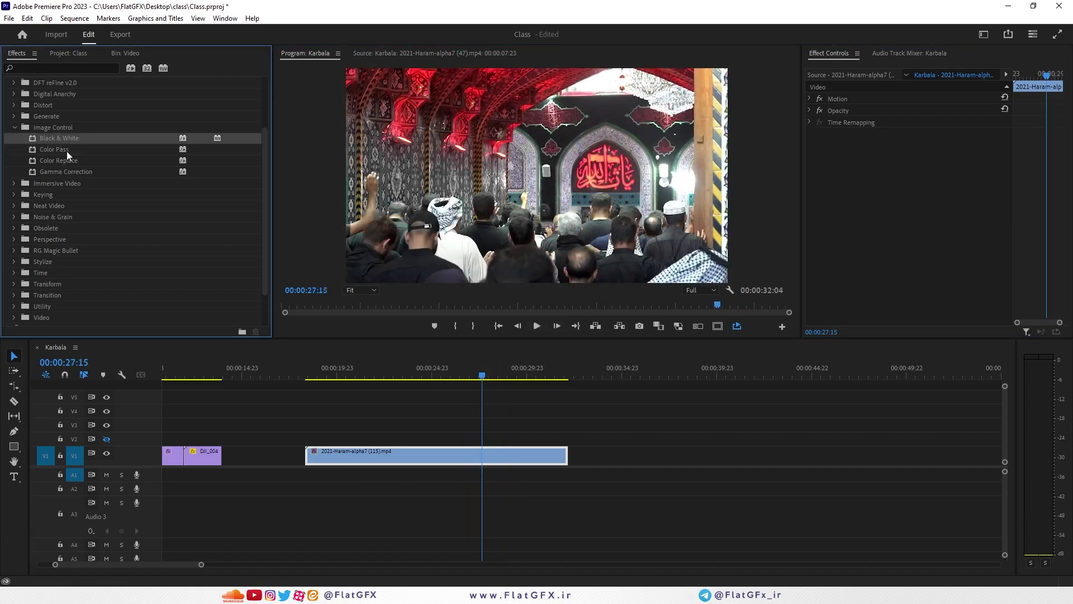
{"action": "left_click_drag", "start_coordinate": [67, 150], "coordinate": [687, 124]}
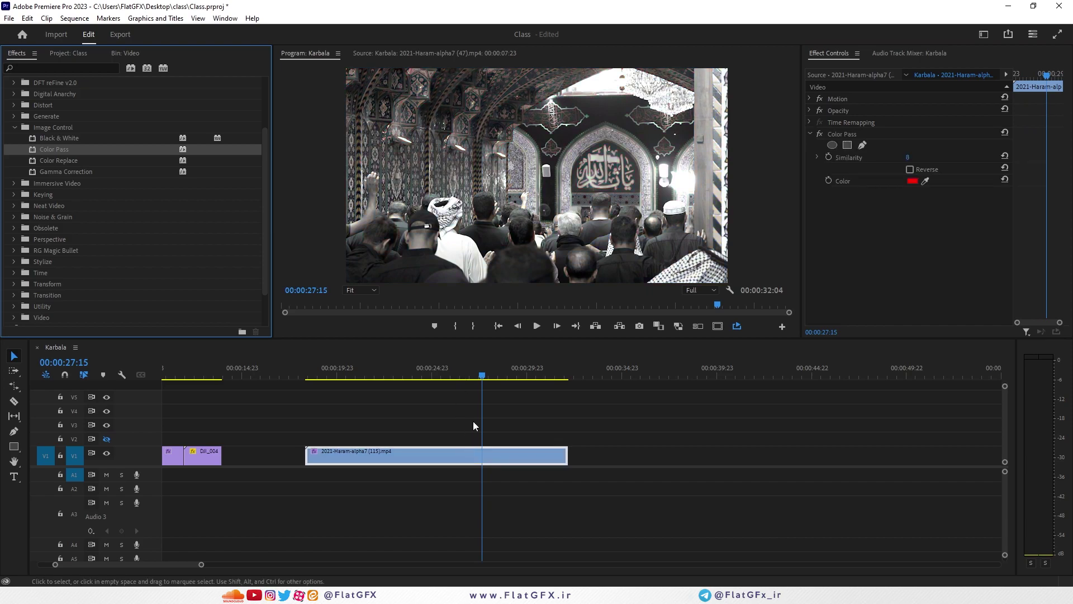
Sample the yellow of the striped pillar as the Color Pass color and set Similarity to 19
{"action": "left_click", "coordinate": [925, 181]}
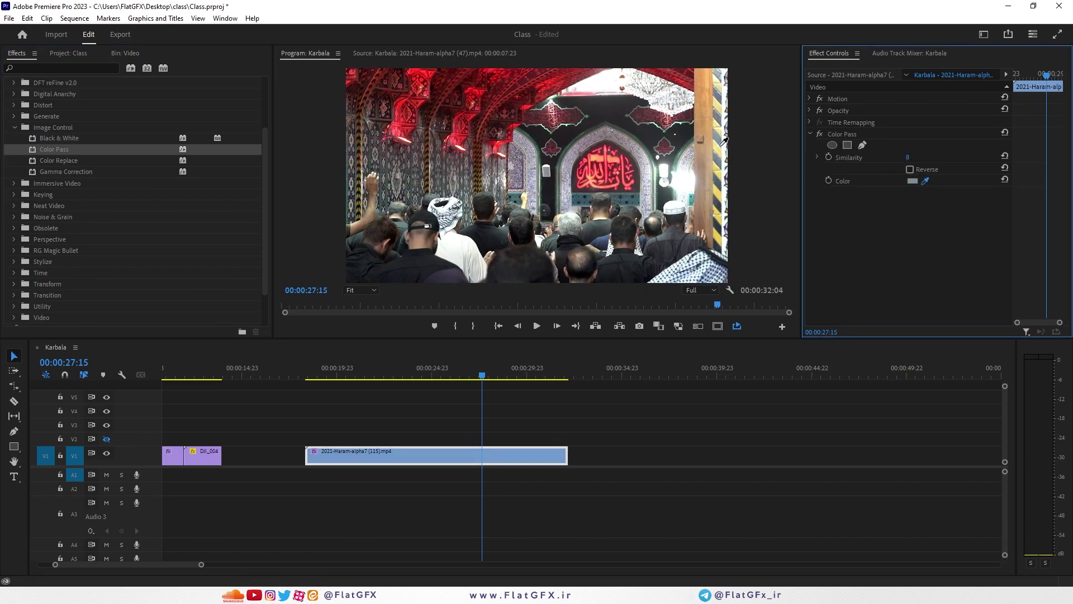
{"action": "left_click", "coordinate": [719, 146]}
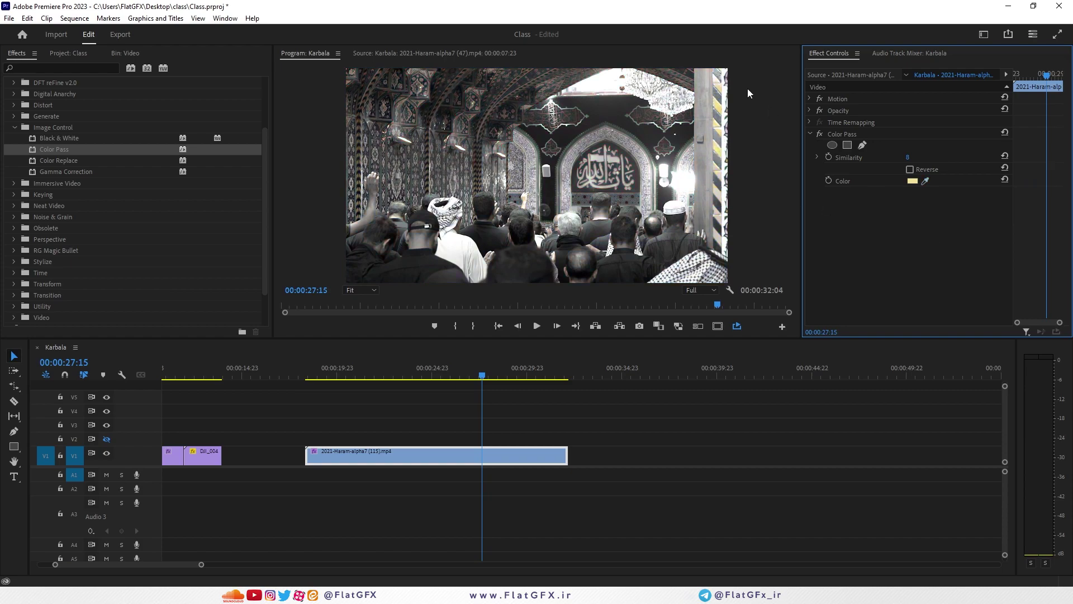
{"action": "left_click_drag", "start_coordinate": [908, 159], "coordinate": [908, 159]}
Set the Color Pass Similarity to 25 while checking the yellow pillar stripes up close
{"action": "left_click", "coordinate": [372, 287]}
{"action": "left_click", "coordinate": [363, 327]}
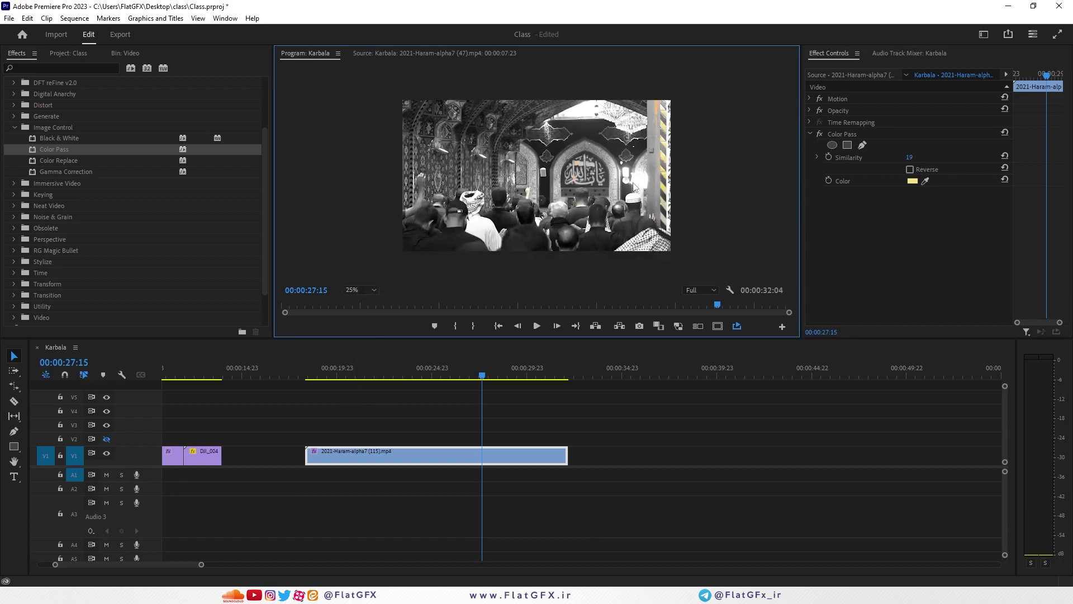
{"action": "left_click", "coordinate": [365, 289]}
{"action": "left_click", "coordinate": [364, 350]}
{"action": "left_click_drag", "start_coordinate": [555, 281], "coordinate": [721, 121]}
{"action": "left_click", "coordinate": [894, 159]}
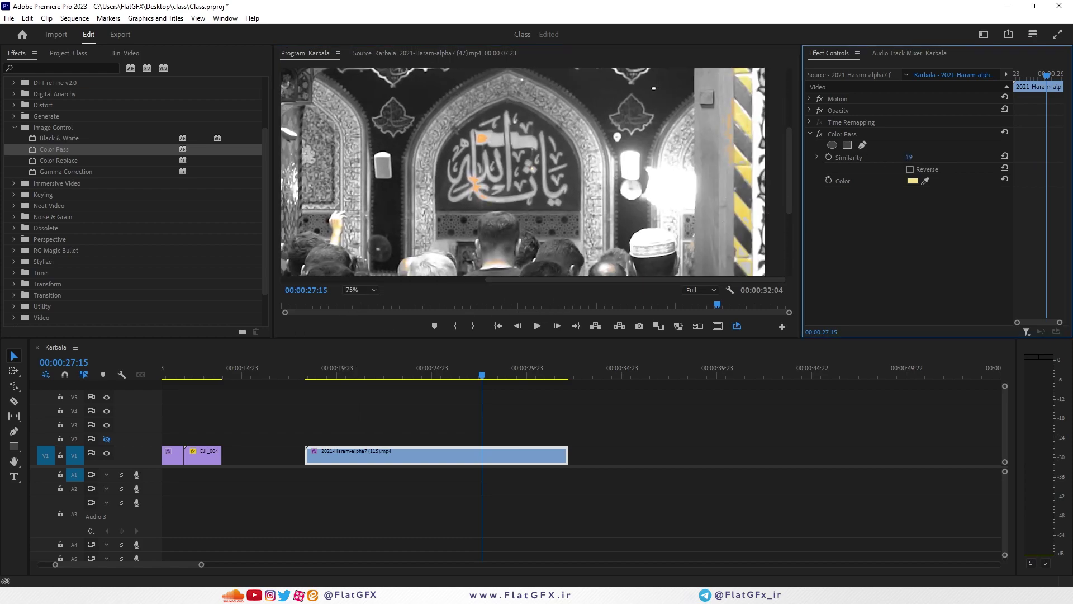
{"action": "mouse_move", "coordinate": [909, 157]}
{"action": "left_mouse_down"}
{"action": "mouse_move", "coordinate": [878, 158]}
{"action": "mouse_move", "coordinate": [907, 157]}
{"action": "left_mouse_up"}
{"action": "left_click", "coordinate": [829, 144]}
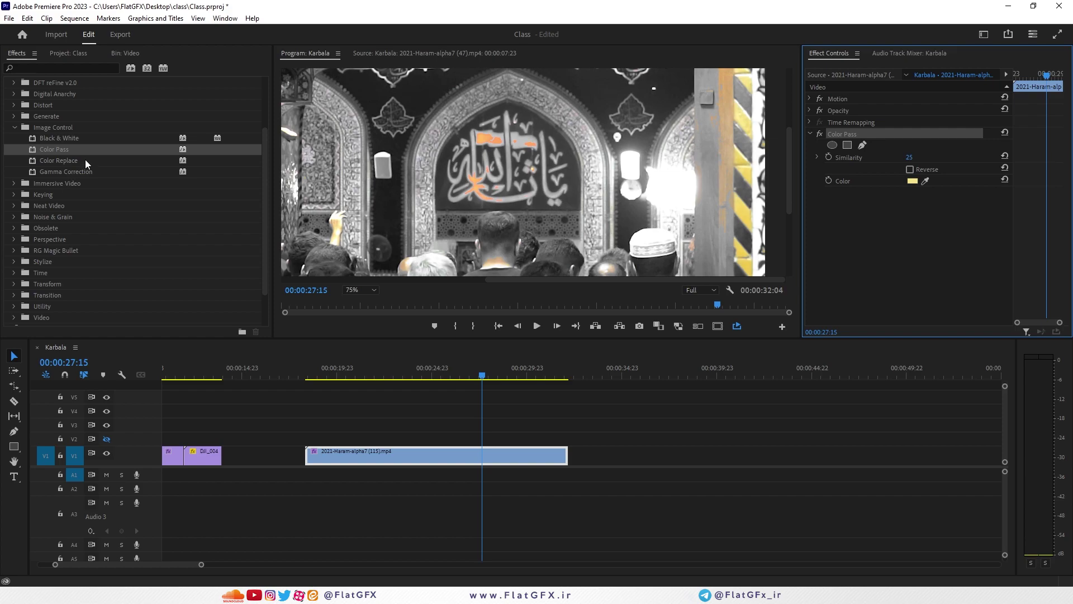
{"action": "left_click", "coordinate": [360, 289]}
{"action": "left_click", "coordinate": [358, 297]}
Remove Color Pass from the clip and apply the Color Replace effect in its place
{"action": "left_click", "coordinate": [863, 134]}
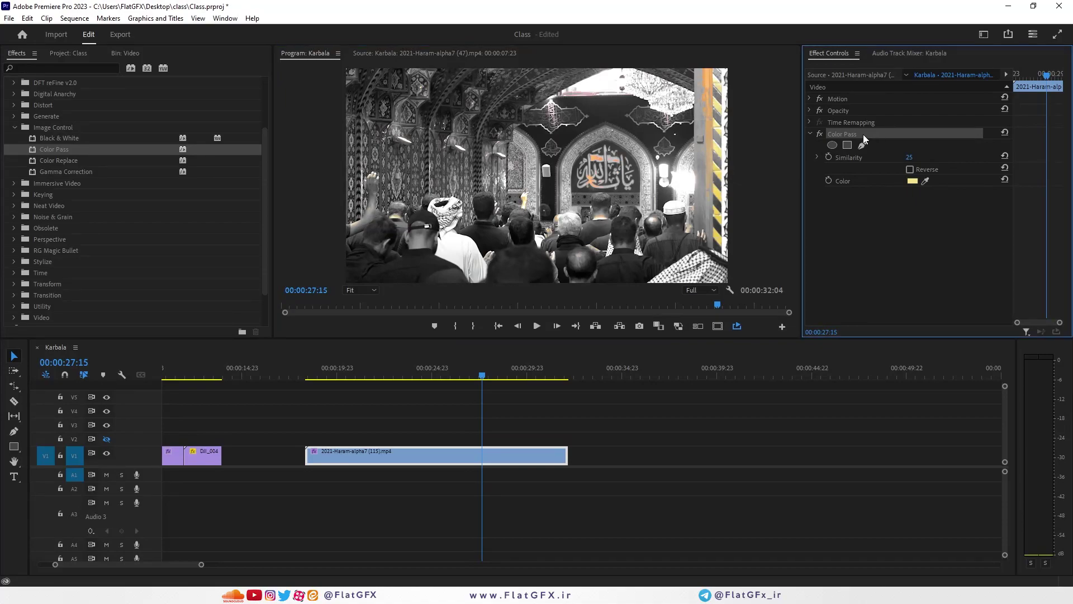
{"action": "key", "text": "Delete"}
{"action": "left_click_drag", "start_coordinate": [59, 161], "coordinate": [411, 454]}
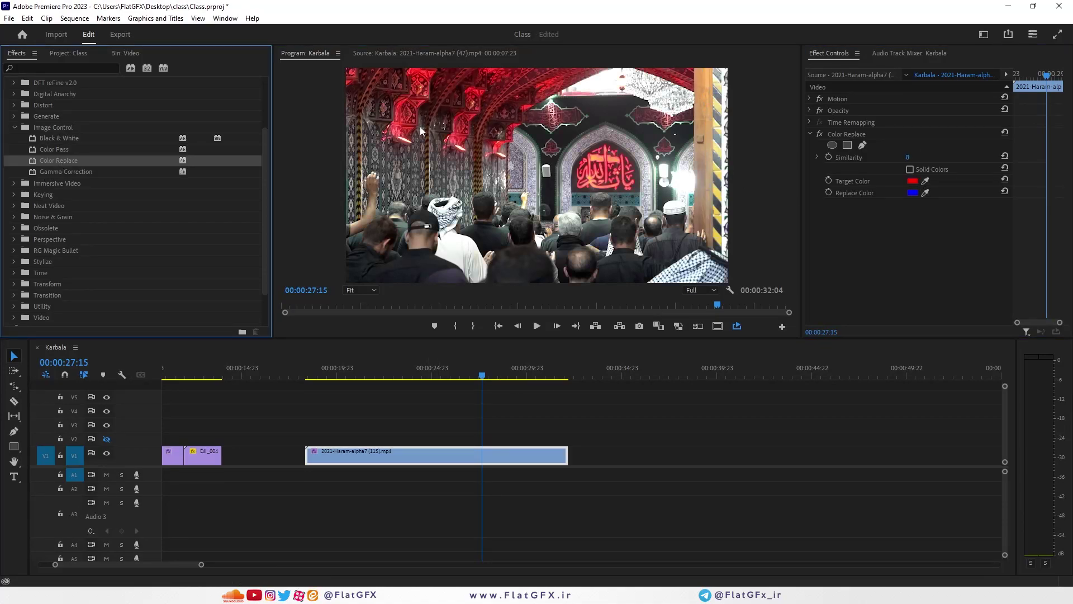
Sample the pillar's yellow as the Color Replace target color and set the replacement color to muted blue 5056A9
{"action": "left_click_drag", "start_coordinate": [925, 181], "coordinate": [722, 143]}
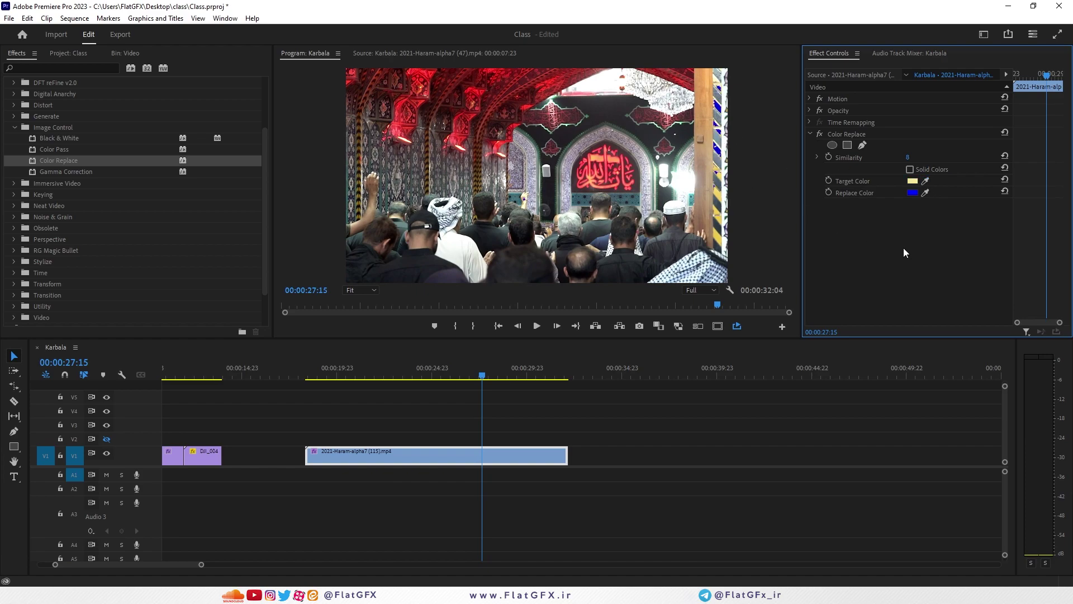
{"action": "left_click", "coordinate": [913, 193]}
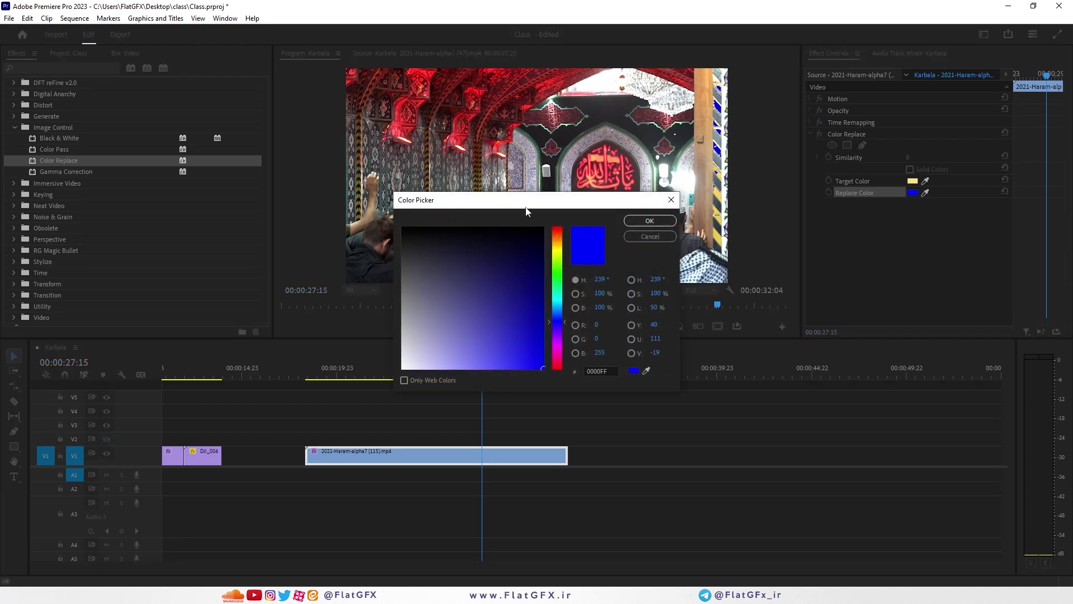
{"action": "left_click_drag", "start_coordinate": [555, 285], "coordinate": [561, 230]}
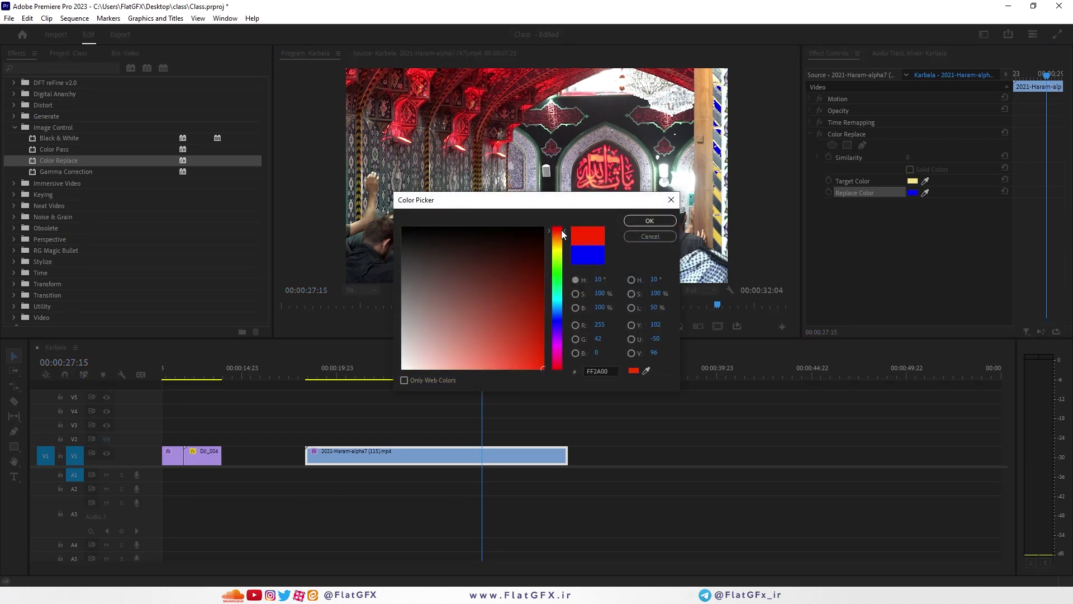
{"action": "left_click_drag", "start_coordinate": [520, 266], "coordinate": [563, 323]}
{"action": "left_click", "coordinate": [558, 341]}
{"action": "left_click", "coordinate": [525, 295]}
{"action": "left_click", "coordinate": [477, 322]}
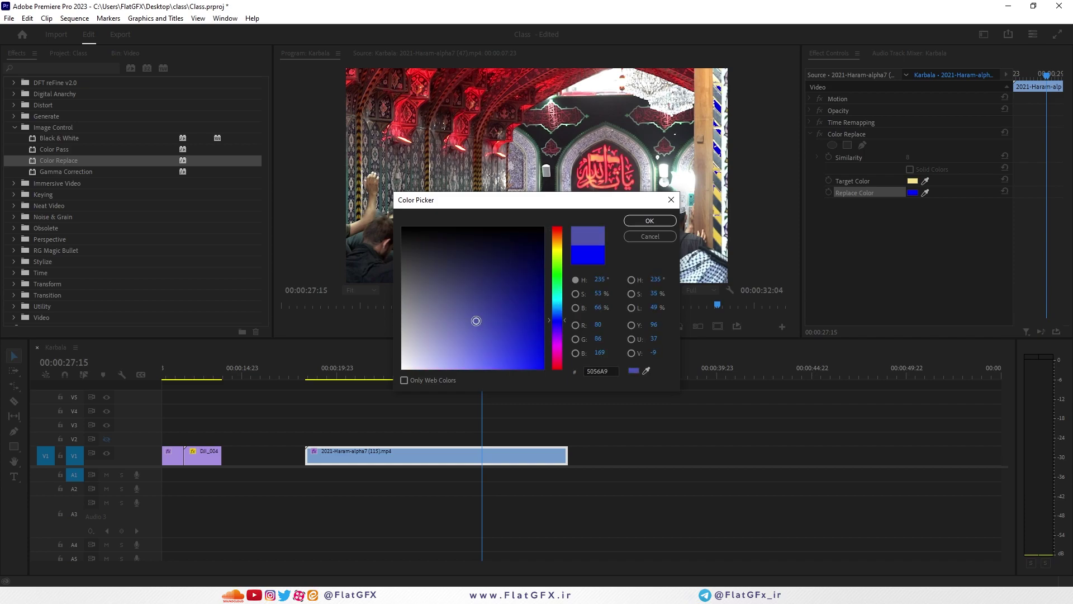
{"action": "left_click", "coordinate": [650, 220]}
Raise the Color Replace Similarity to 30, try Solid Colors on and off, and lower Similarity again while checking the pillar at 50% zoom
{"action": "left_click", "coordinate": [372, 290]}
{"action": "left_click", "coordinate": [367, 339]}
{"action": "left_click_drag", "start_coordinate": [464, 280], "coordinate": [494, 279]}
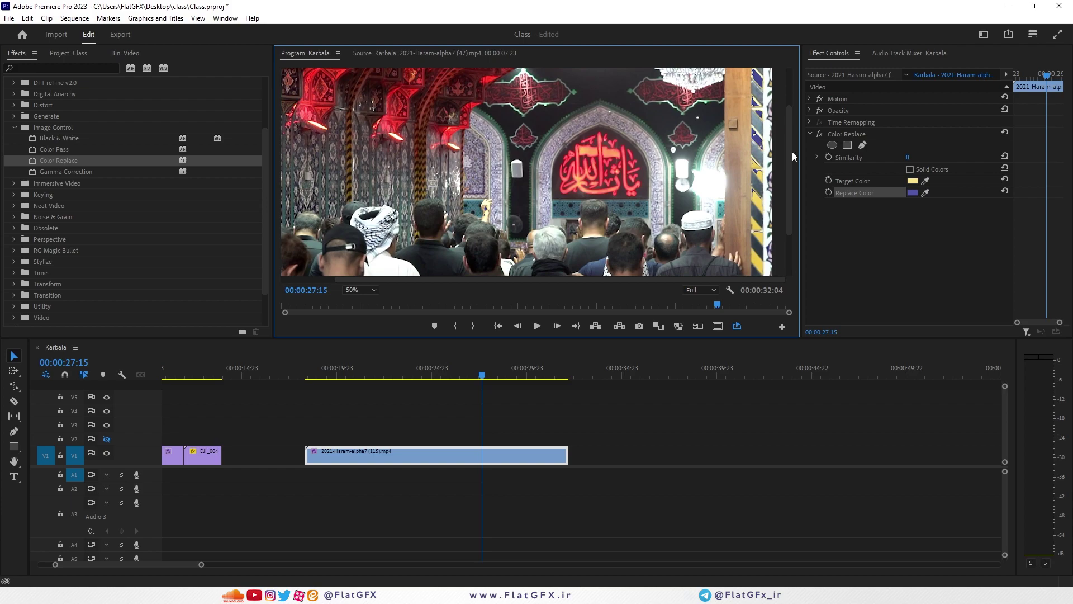
{"action": "mouse_move", "coordinate": [908, 158]}
{"action": "left_mouse_down"}
{"action": "mouse_move", "coordinate": [939, 159]}
{"action": "mouse_move", "coordinate": [914, 158]}
{"action": "left_mouse_up"}
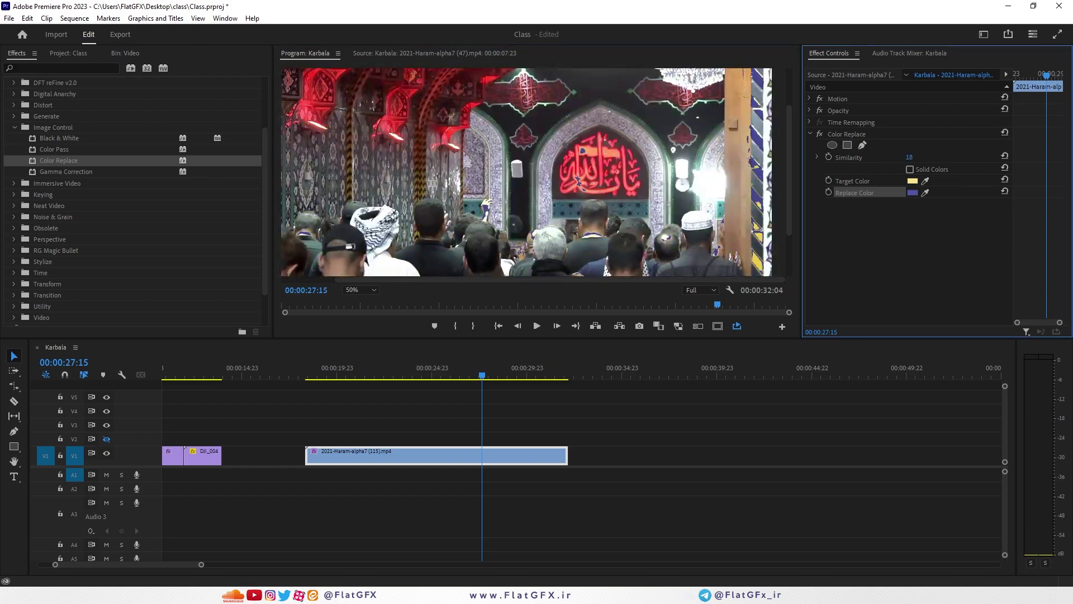
{"action": "mouse_move", "coordinate": [915, 158]}
{"action": "left_mouse_down"}
{"action": "mouse_move", "coordinate": [934, 158]}
{"action": "mouse_move", "coordinate": [920, 158]}
{"action": "left_mouse_up"}
{"action": "left_click", "coordinate": [910, 169]}
{"action": "left_click", "coordinate": [910, 169]}
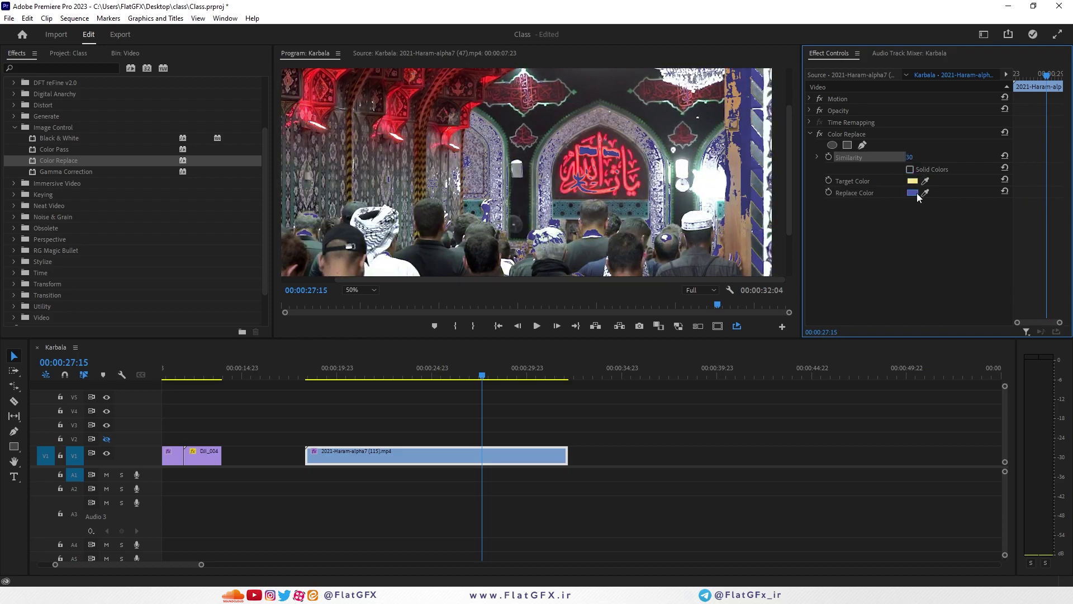
{"action": "left_click_drag", "start_coordinate": [909, 157], "coordinate": [895, 157]}
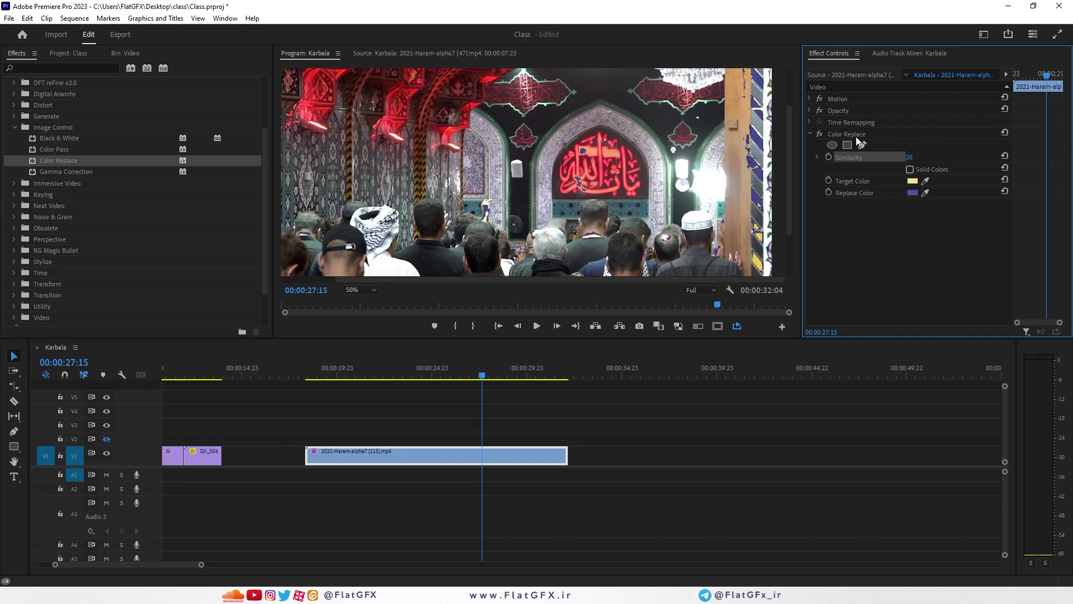
Apply Gamma Correction to the clip in the fitted preview, try raising Gamma to 13, and remove the effect
{"action": "left_click", "coordinate": [353, 293]}
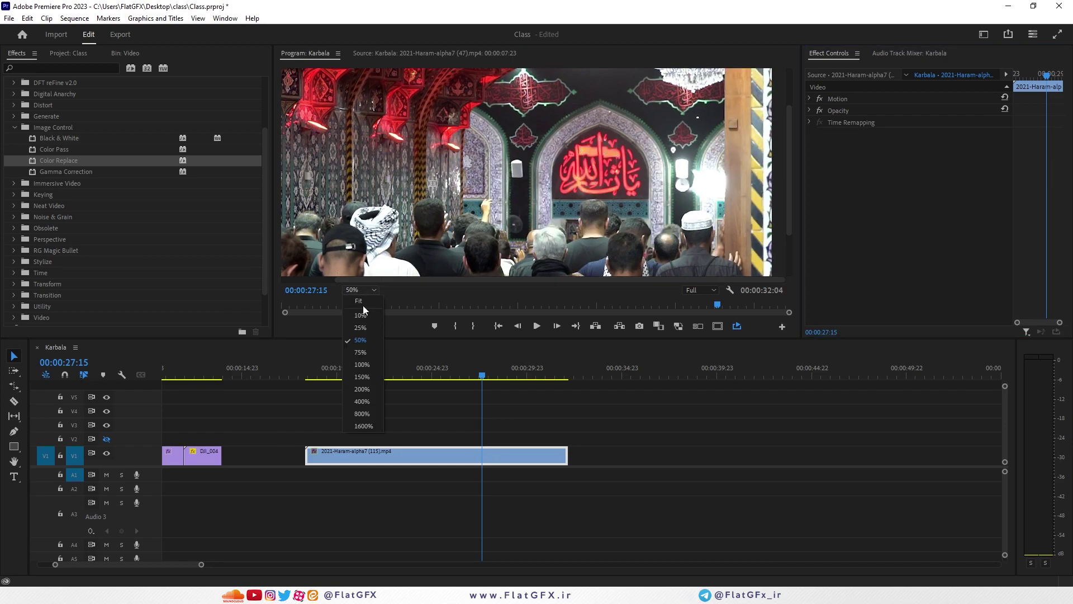
{"action": "left_click", "coordinate": [361, 310]}
{"action": "left_click_drag", "start_coordinate": [67, 172], "coordinate": [494, 455]}
{"action": "left_click_drag", "start_coordinate": [907, 157], "coordinate": [929, 157]}
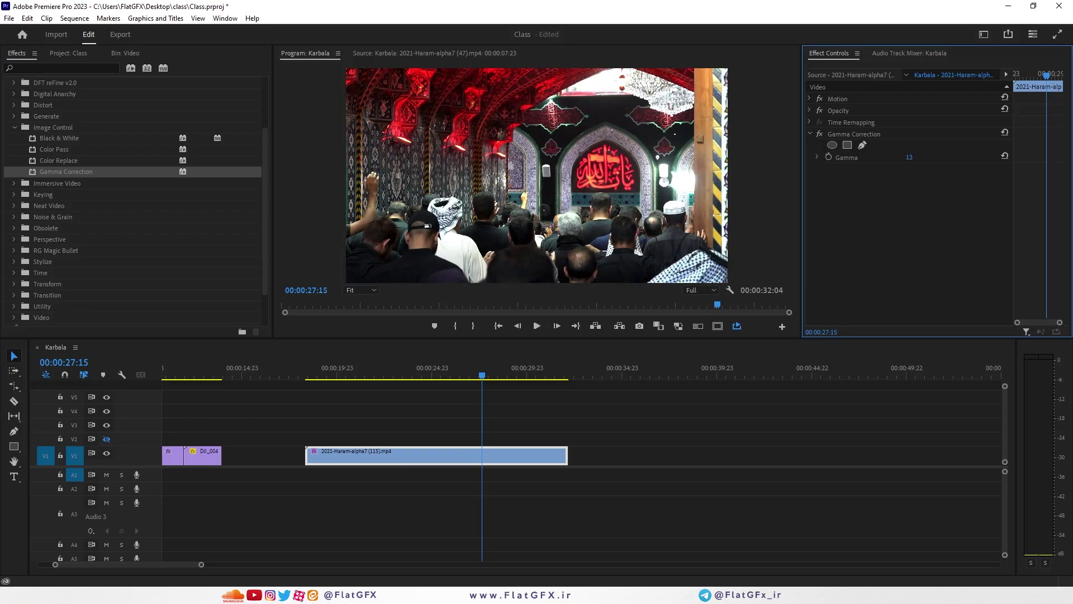
{"action": "mouse_move", "coordinate": [929, 157]}
{"action": "left_mouse_down"}
{"action": "mouse_move", "coordinate": [918, 157]}
{"action": "mouse_move", "coordinate": [929, 157]}
{"action": "left_mouse_up"}
{"action": "left_click", "coordinate": [856, 135]}
{"action": "key", "text": "Delete"}
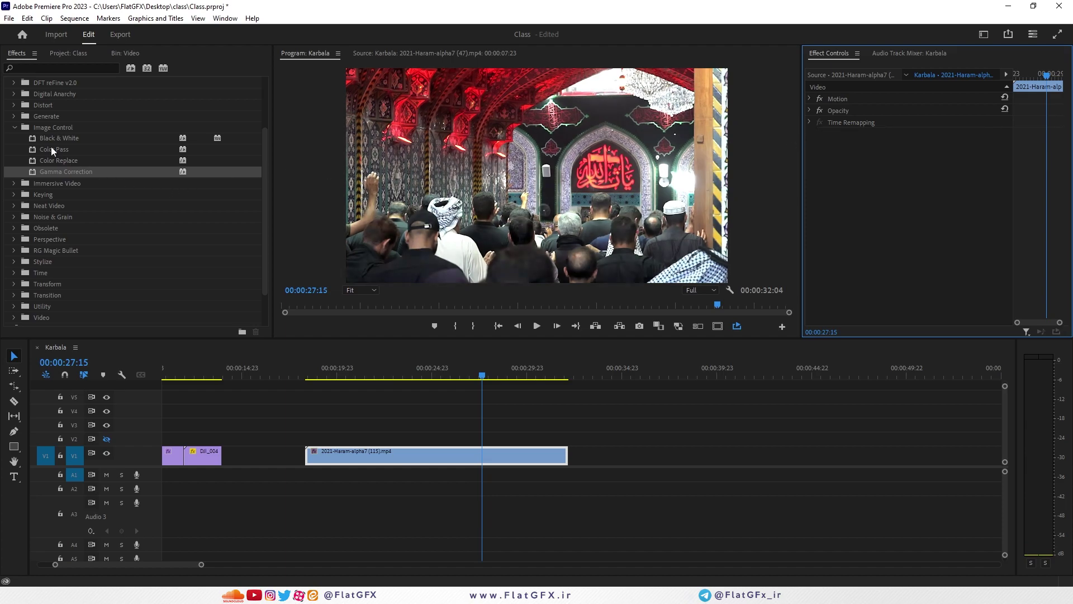
Apply VR Chromatic Aberrations from the Immersive Video effects to the clip, preview it in playback, and undo the effect
{"action": "left_click", "coordinate": [13, 128]}
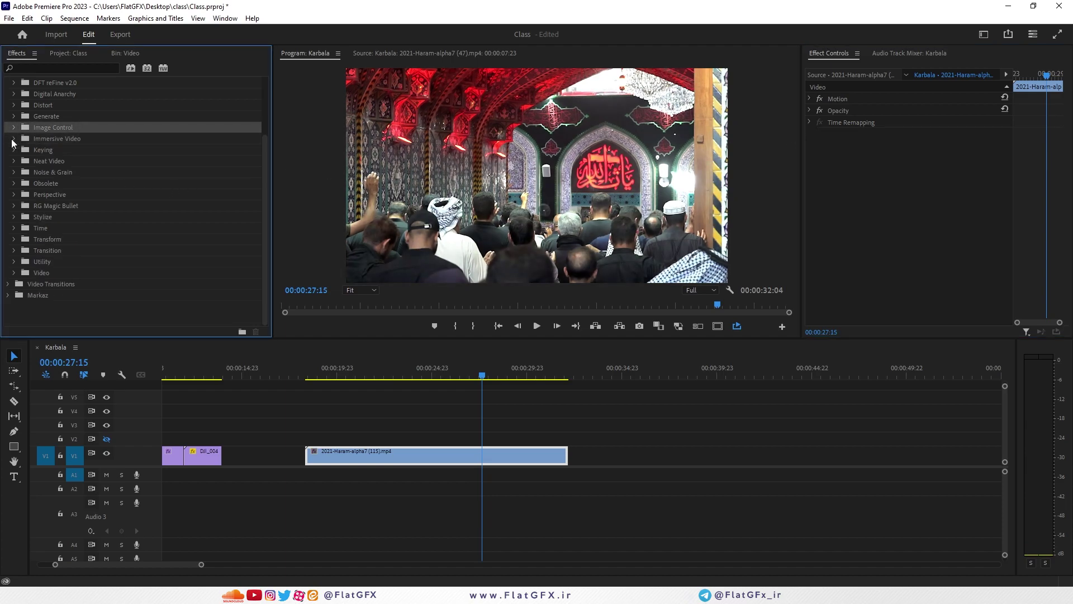
{"action": "left_click", "coordinate": [14, 138]}
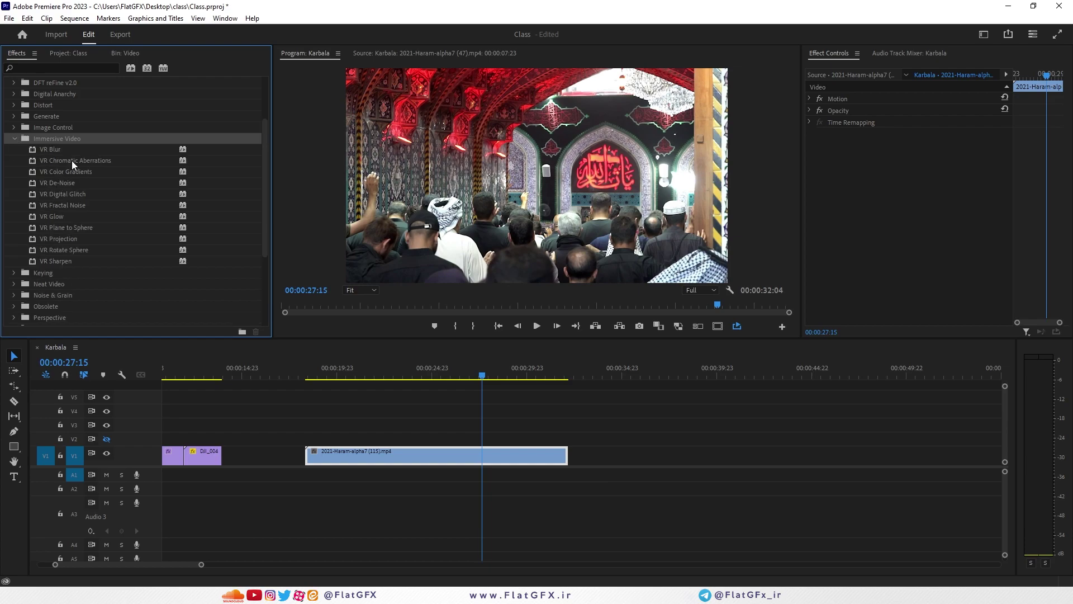
{"action": "left_click", "coordinate": [52, 149]}
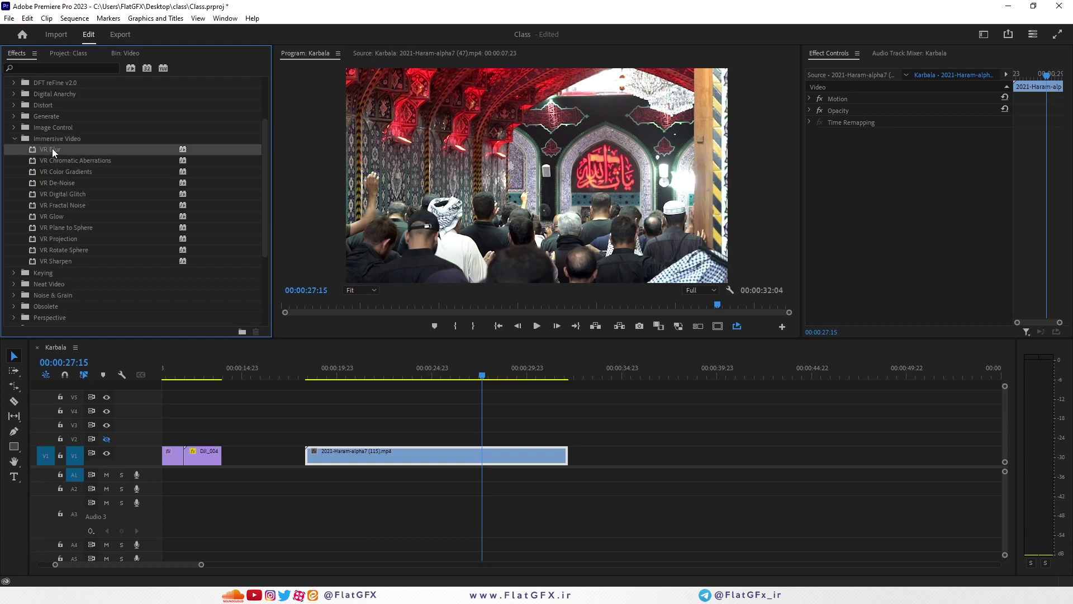
{"action": "left_click", "coordinate": [78, 164]}
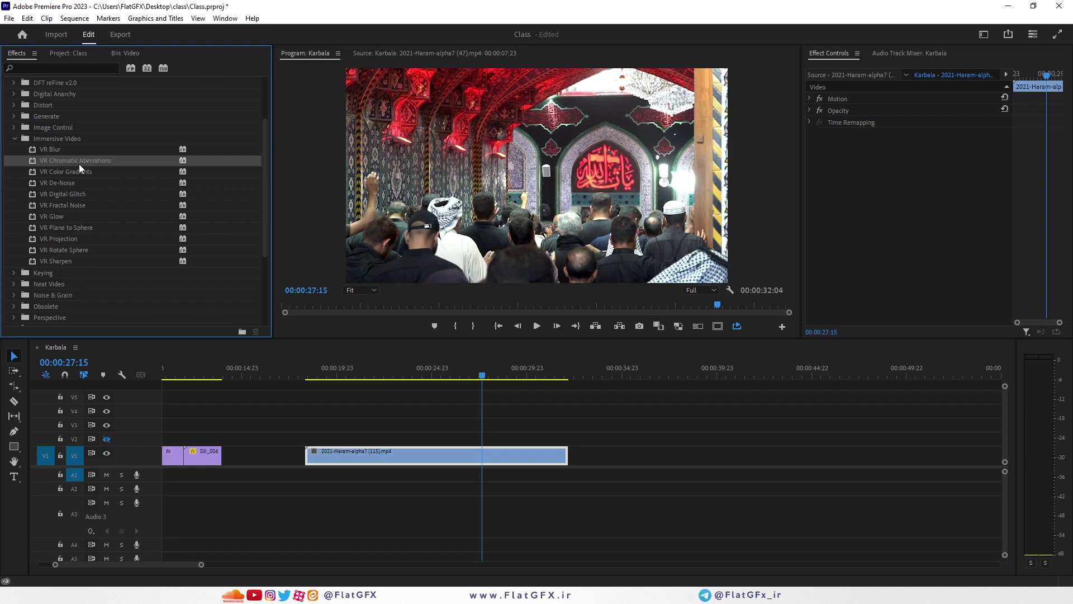
{"action": "left_click_drag", "start_coordinate": [86, 168], "coordinate": [448, 458]}
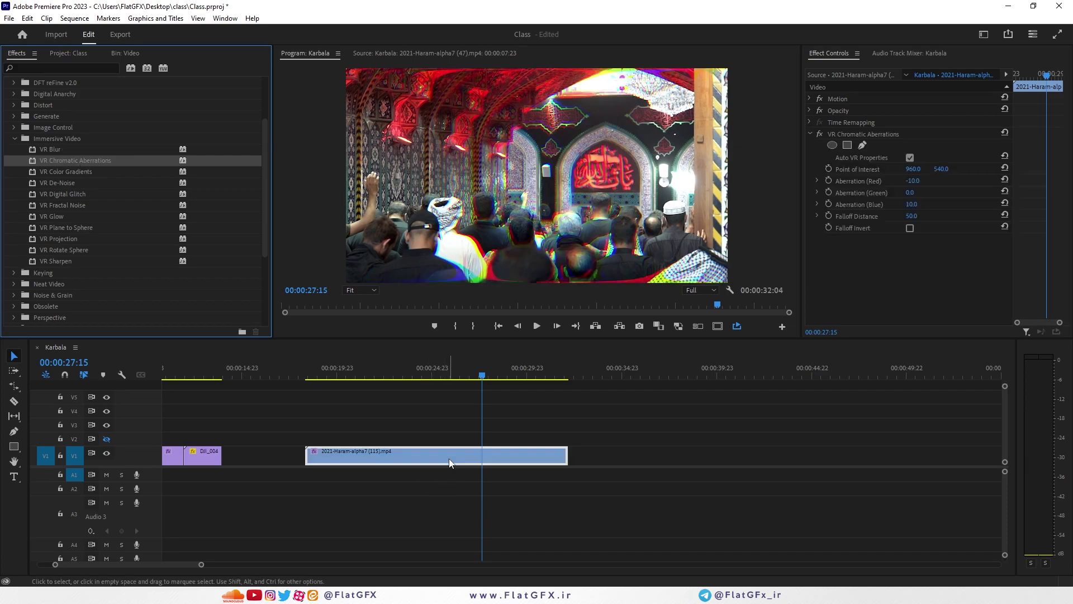
{"action": "key", "text": "grave"}
{"action": "key", "text": "space"}
{"action": "key", "text": "grave"}
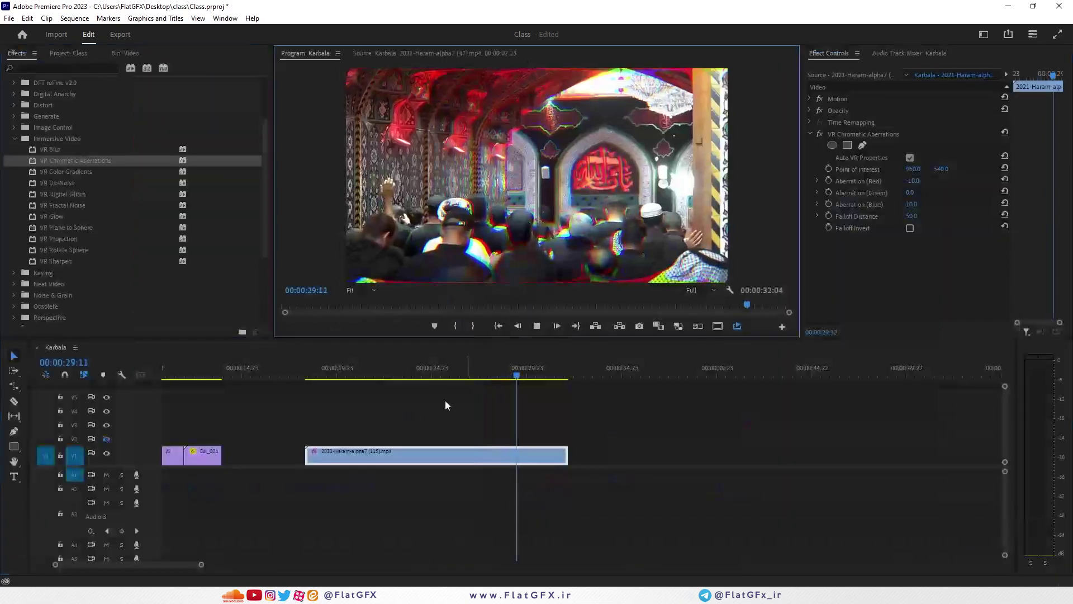
{"action": "key", "text": "space"}
{"action": "key", "text": "ctrl+z"}
Apply VR Color Gradients to the clip, set its Points Number to 6, and remove the effect
{"action": "left_click_drag", "start_coordinate": [85, 171], "coordinate": [458, 455]}
{"action": "mouse_move", "coordinate": [906, 169]}
{"action": "left_mouse_down"}
{"action": "mouse_move", "coordinate": [877, 169]}
{"action": "mouse_move", "coordinate": [894, 169]}
{"action": "left_mouse_up"}
{"action": "left_click", "coordinate": [863, 134]}
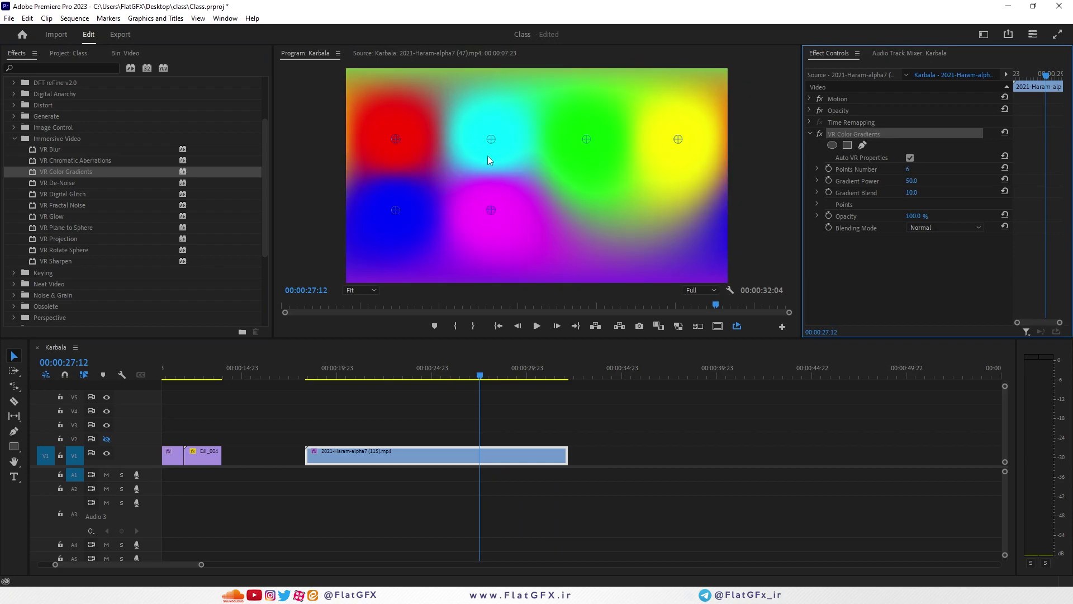
{"action": "key", "text": "Delete"}
Try the VR De-Noise effect on the clip and remove it
{"action": "left_click_drag", "start_coordinate": [59, 183], "coordinate": [454, 453]}
{"action": "left_click", "coordinate": [825, 140]}
{"action": "key", "text": "Delete"}
Apply VR Fractal Noise to the clip, set Contrast to 400 and Brightness to 84, and delete the effect
{"action": "left_click", "coordinate": [68, 197]}
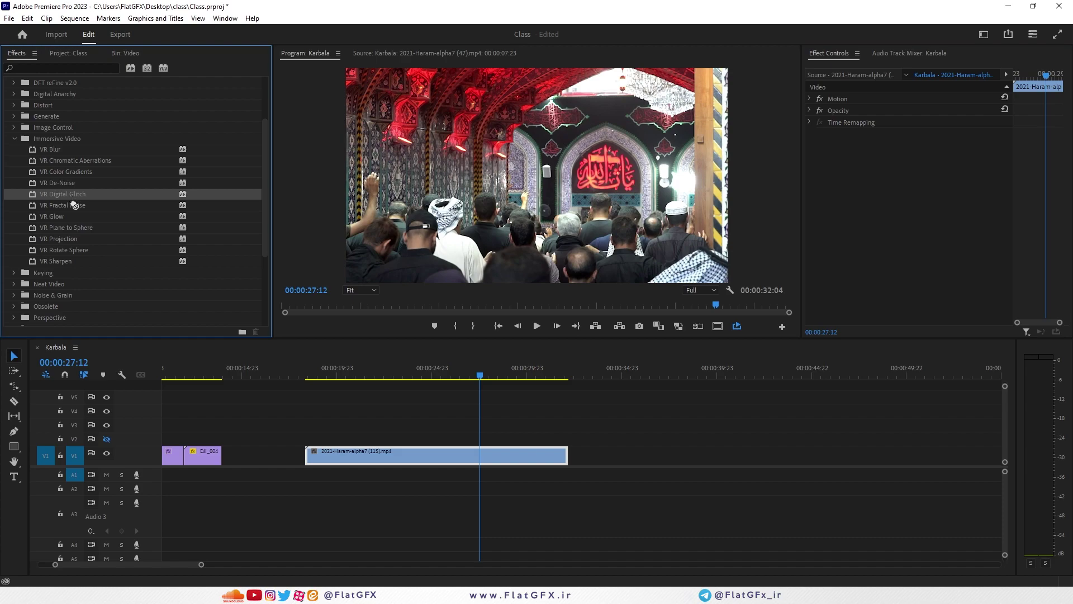
{"action": "left_click_drag", "start_coordinate": [63, 205], "coordinate": [486, 456]}
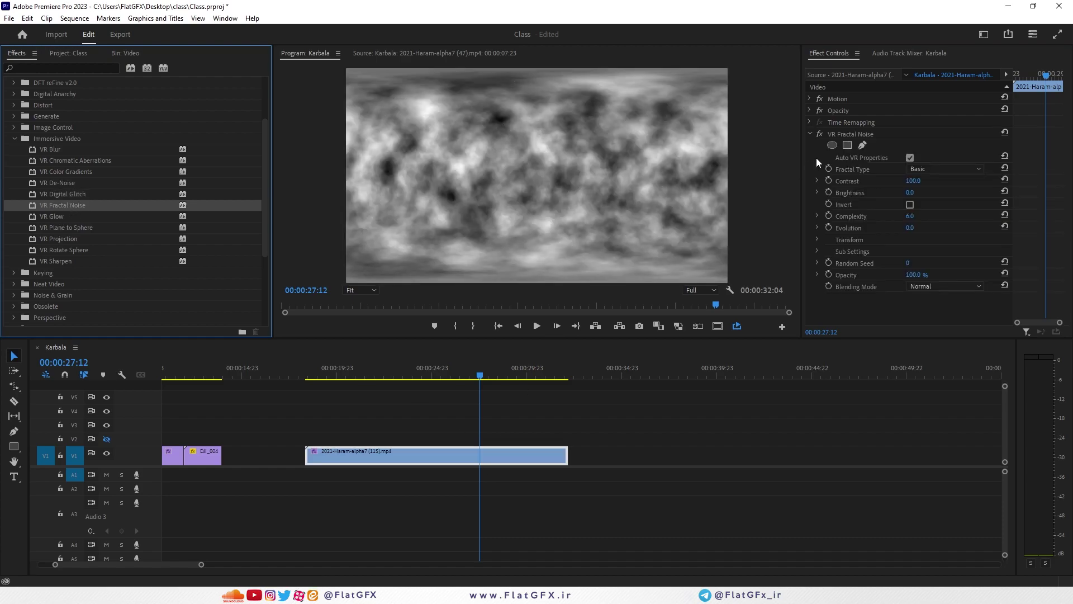
{"action": "left_click", "coordinate": [855, 136]}
{"action": "left_click_drag", "start_coordinate": [913, 180], "coordinate": [1001, 181]}
{"action": "left_click_drag", "start_coordinate": [910, 193], "coordinate": [961, 193]}
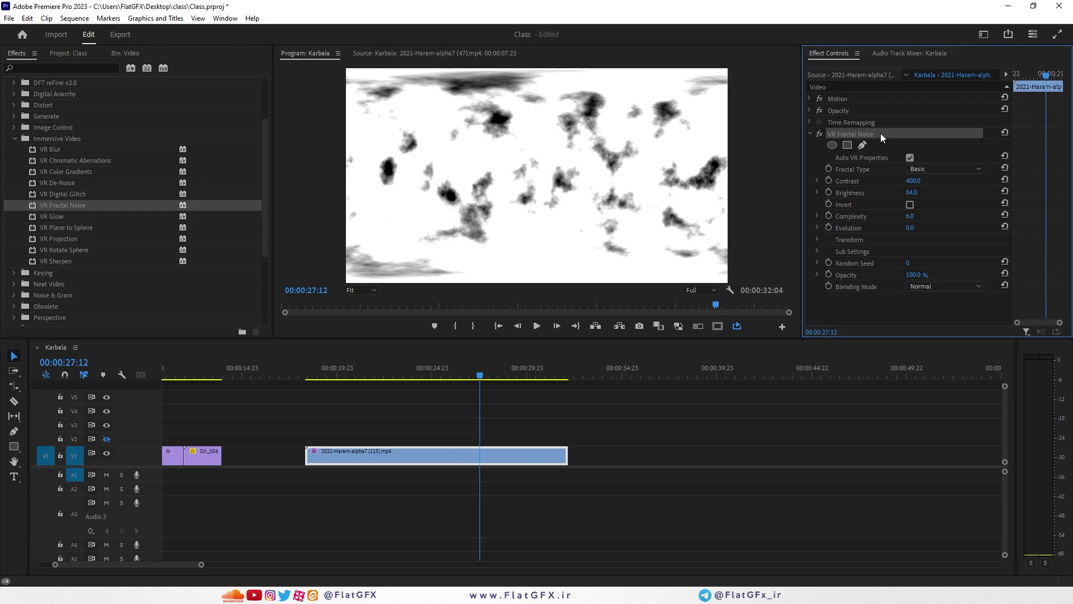
{"action": "key", "text": "Delete"}
Apply VR Glow to the clip with a Luma Threshold of 0.90, play the clip to preview it, and remove the effect
{"action": "left_click_drag", "start_coordinate": [59, 218], "coordinate": [456, 459]}
{"action": "left_click_drag", "start_coordinate": [911, 169], "coordinate": [961, 169]}
{"action": "key", "text": "space"}
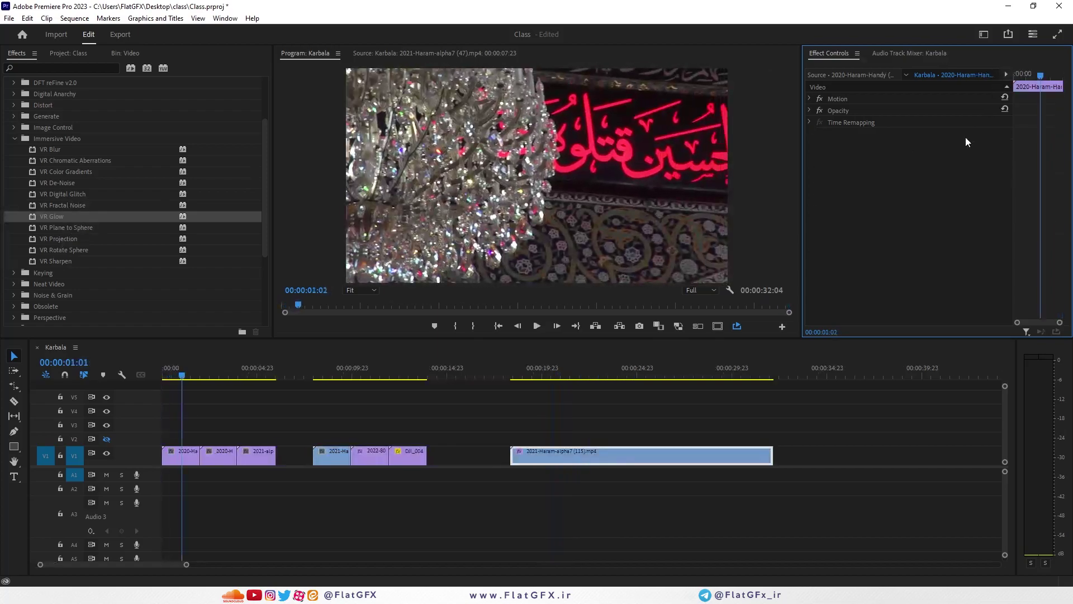
{"action": "mouse_move", "coordinate": [628, 376]}
{"action": "left_mouse_down"}
{"action": "mouse_move", "coordinate": [670, 384]}
{"action": "mouse_move", "coordinate": [570, 380]}
{"action": "mouse_move", "coordinate": [622, 383]}
{"action": "left_mouse_up"}
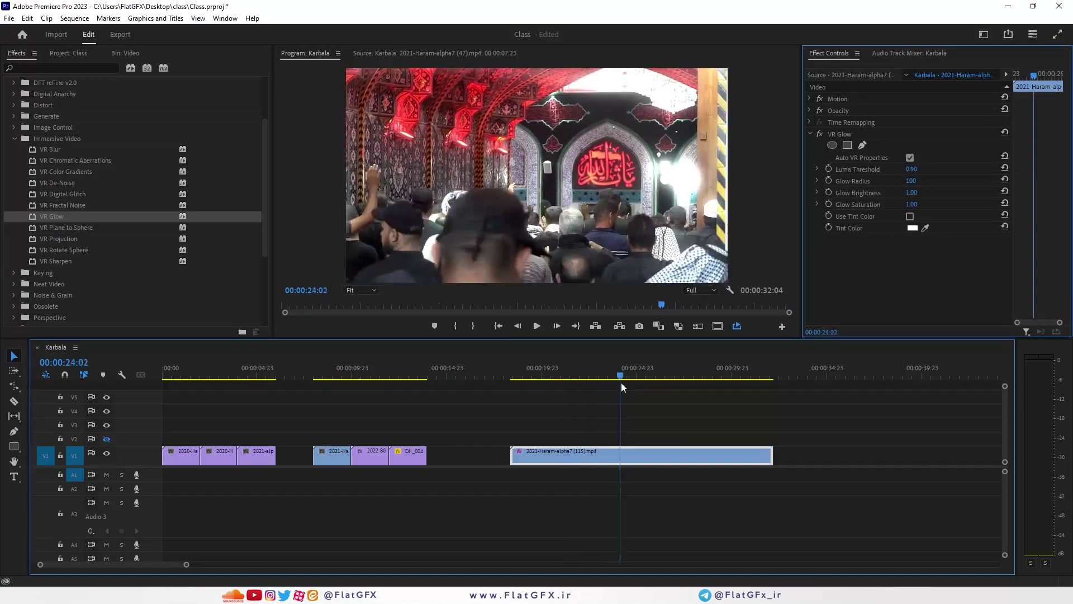
{"action": "key", "text": "space"}
{"action": "left_click", "coordinate": [855, 133]}
{"action": "key", "text": "Delete"}
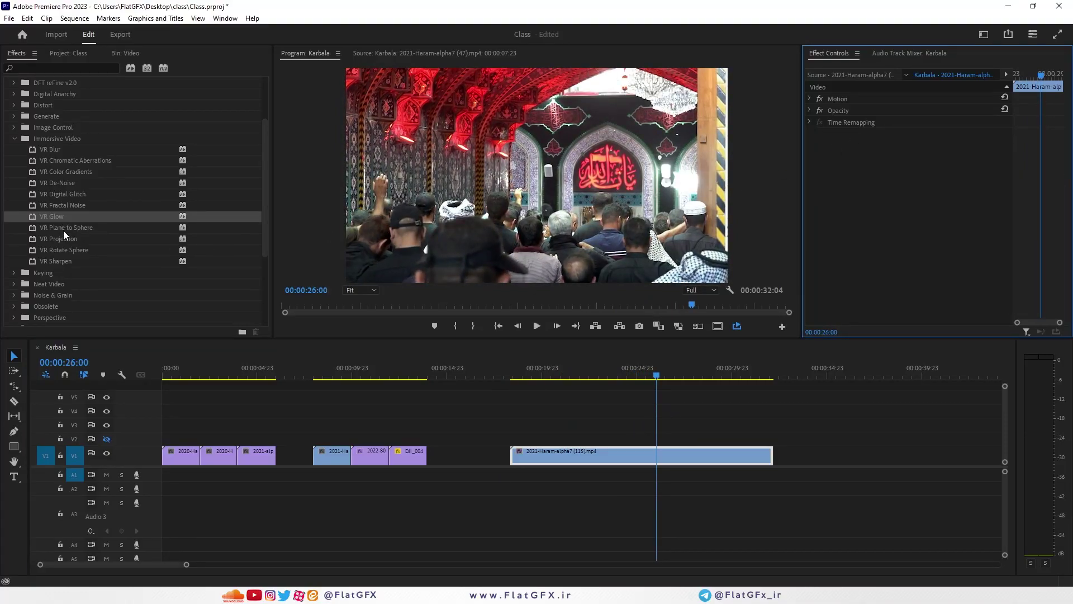
Examine the Keying effects: Alpha Adjust, Color Key, Luma Key, Track Matte Key and Ultra Key
{"action": "left_click", "coordinate": [15, 138]}
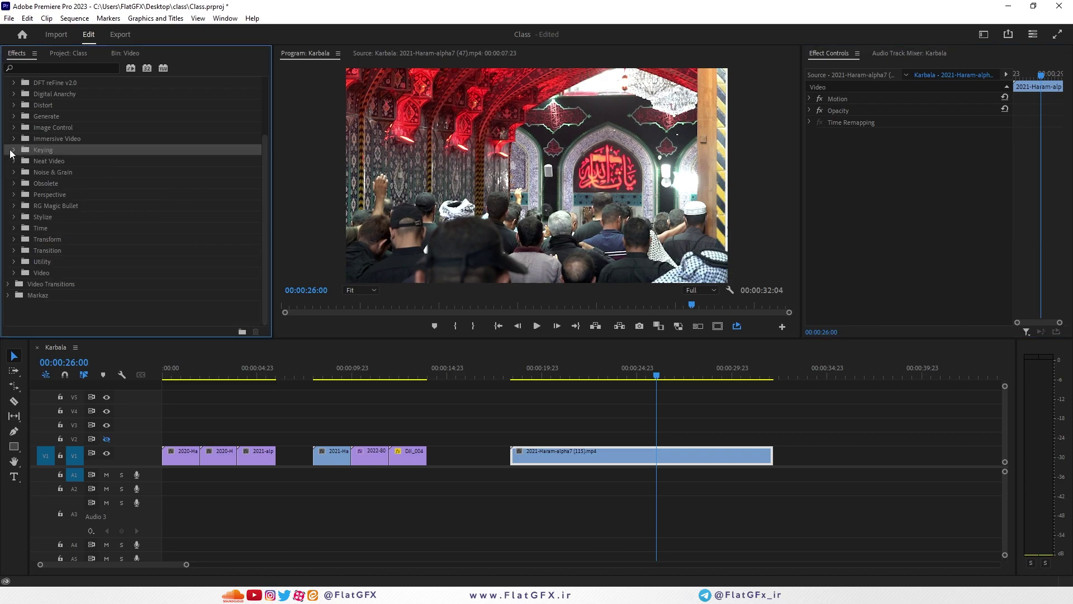
{"action": "left_click", "coordinate": [59, 139]}
{"action": "left_click", "coordinate": [48, 149]}
{"action": "left_click", "coordinate": [14, 150]}
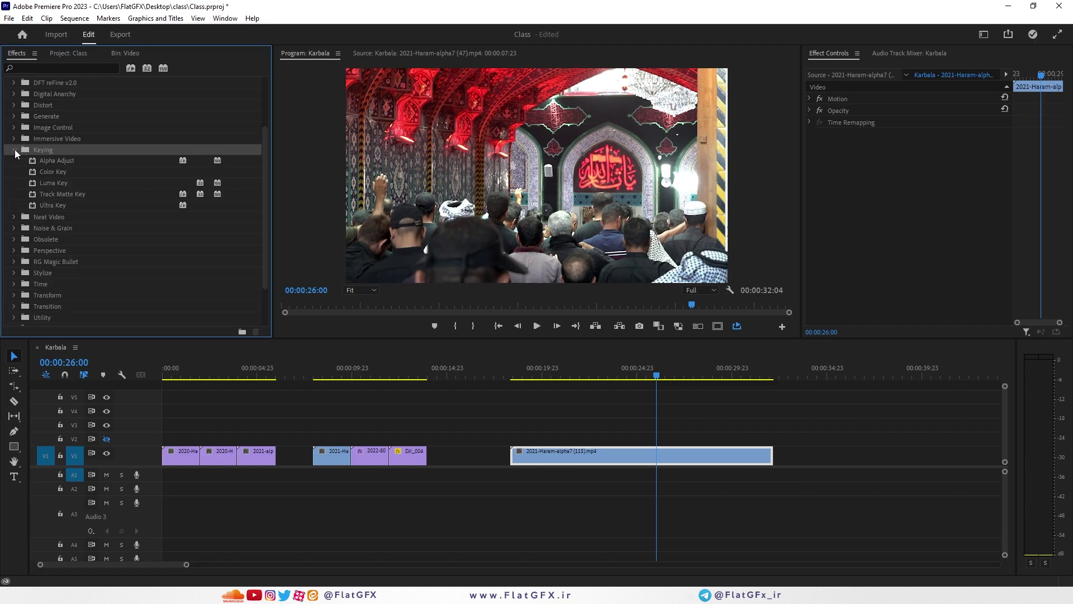
{"action": "left_click", "coordinate": [62, 162]}
{"action": "left_click", "coordinate": [57, 171], "text": "ctrl"}
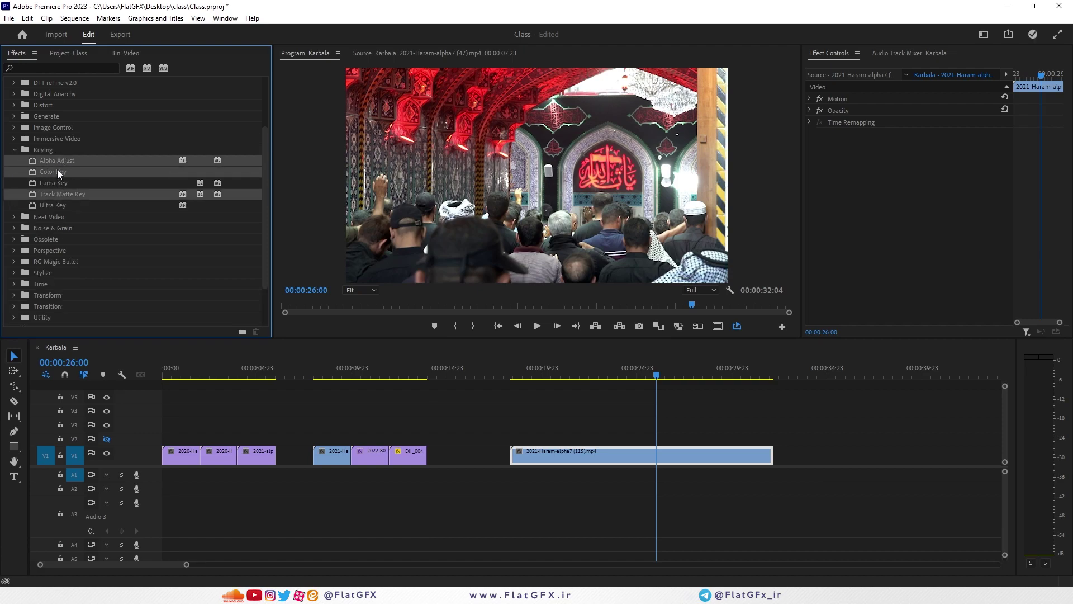
{"action": "left_click", "coordinate": [59, 183], "text": "ctrl"}
{"action": "left_click", "coordinate": [56, 199], "text": "ctrl"}
{"action": "left_click", "coordinate": [59, 205], "text": "ctrl"}
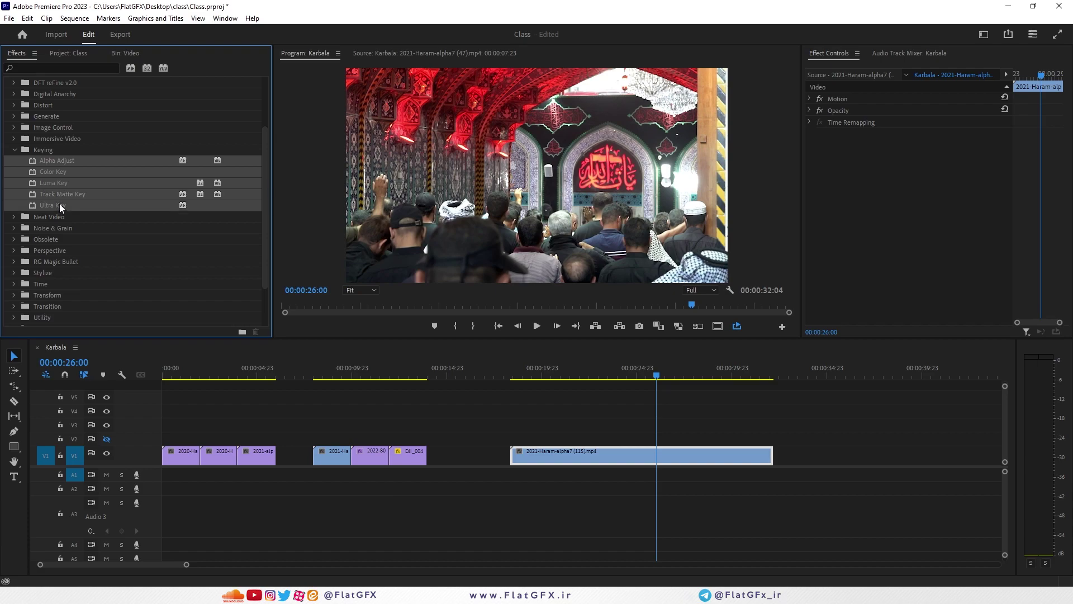
Apply Alpha Adjust to the clip and try its Ignore Alpha and Invert Alpha options on and off
{"action": "left_click", "coordinate": [67, 160]}
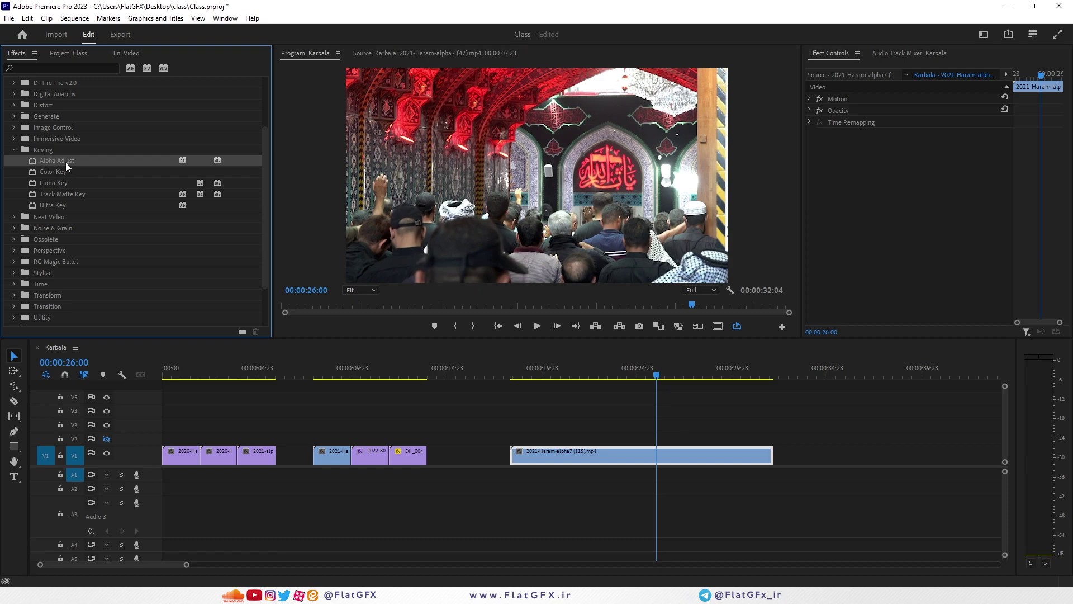
{"action": "left_click_drag", "start_coordinate": [66, 162], "coordinate": [709, 464]}
{"action": "left_click", "coordinate": [910, 169]}
{"action": "left_click", "coordinate": [910, 170]}
{"action": "left_click", "coordinate": [910, 181]}
{"action": "left_click", "coordinate": [910, 181]}
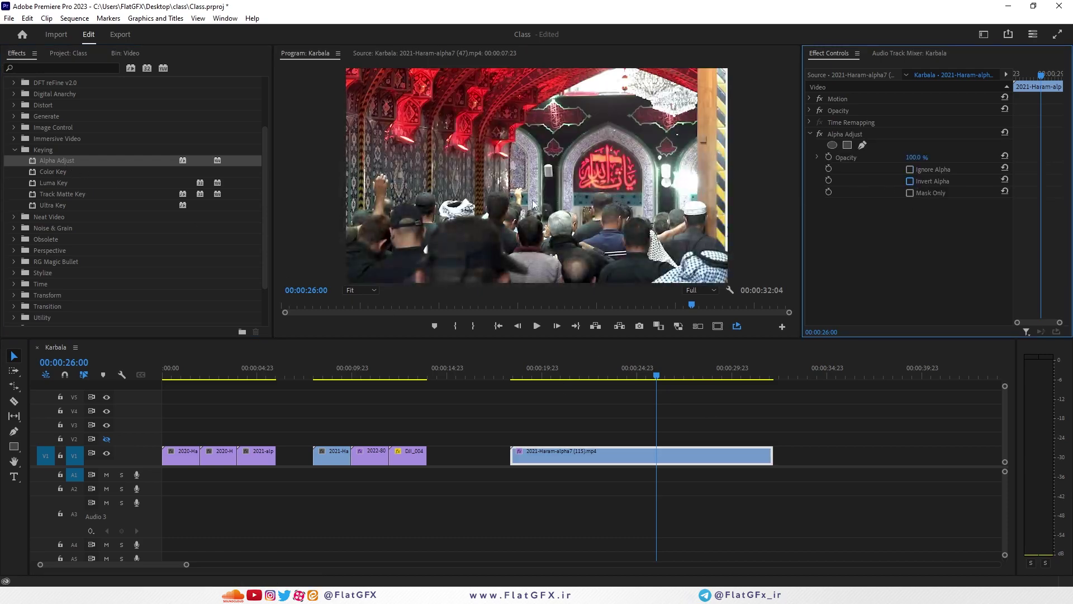
Reselect the clip and compare the Alpha Adjust options Invert Alpha, Ignore Alpha and Mask Only, leaving all of them off
{"action": "left_click", "coordinate": [704, 404]}
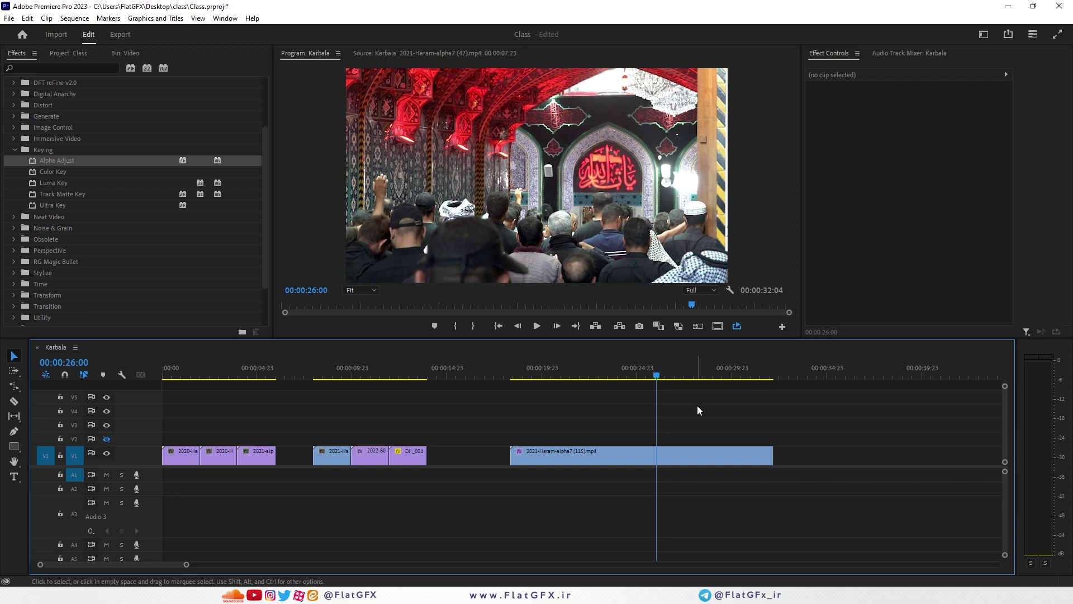
{"action": "left_click", "coordinate": [716, 452]}
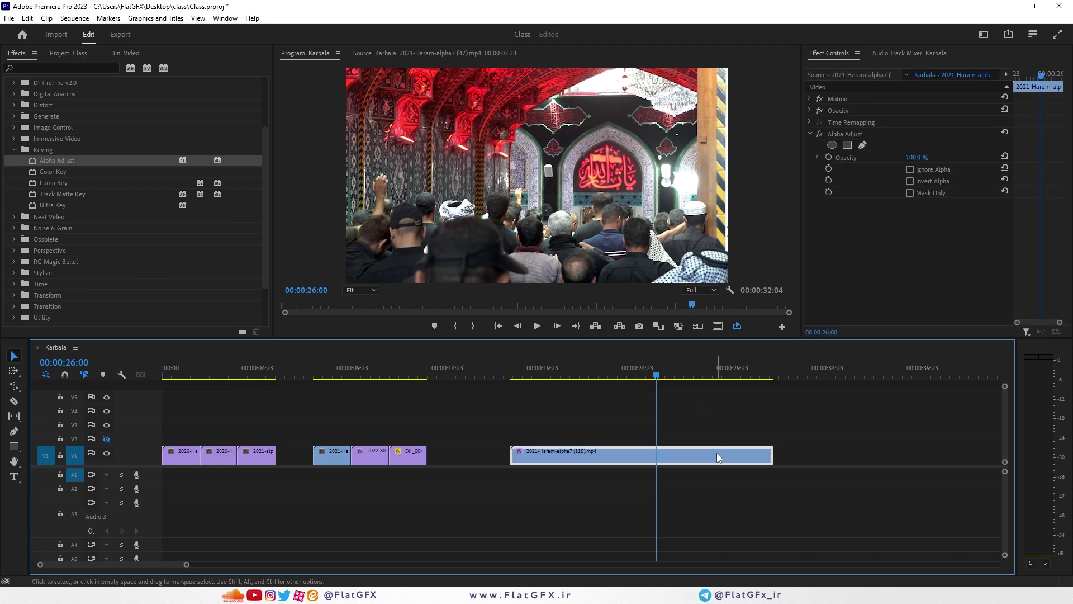
{"action": "left_click", "coordinate": [861, 136]}
{"action": "left_click", "coordinate": [910, 182]}
{"action": "left_click", "coordinate": [910, 182]}
{"action": "left_click", "coordinate": [910, 169]}
{"action": "left_click", "coordinate": [911, 192]}
{"action": "left_click", "coordinate": [909, 193]}
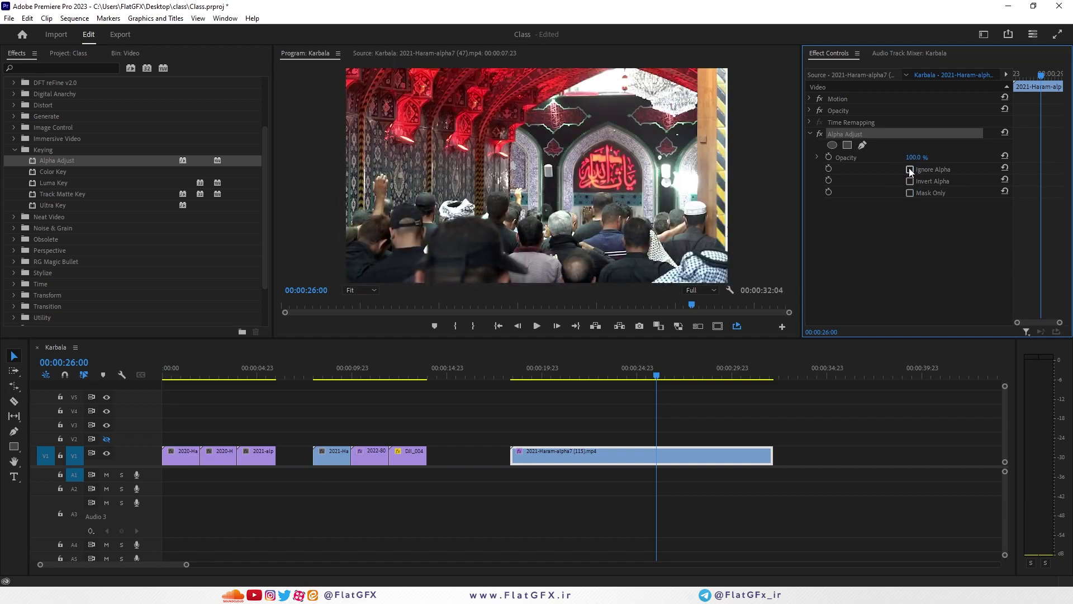
{"action": "left_click", "coordinate": [910, 181]}
{"action": "left_click", "coordinate": [910, 181]}
Remove Alpha Adjust from the clip and apply the Color Key effect in its place
{"action": "key", "text": "Delete"}
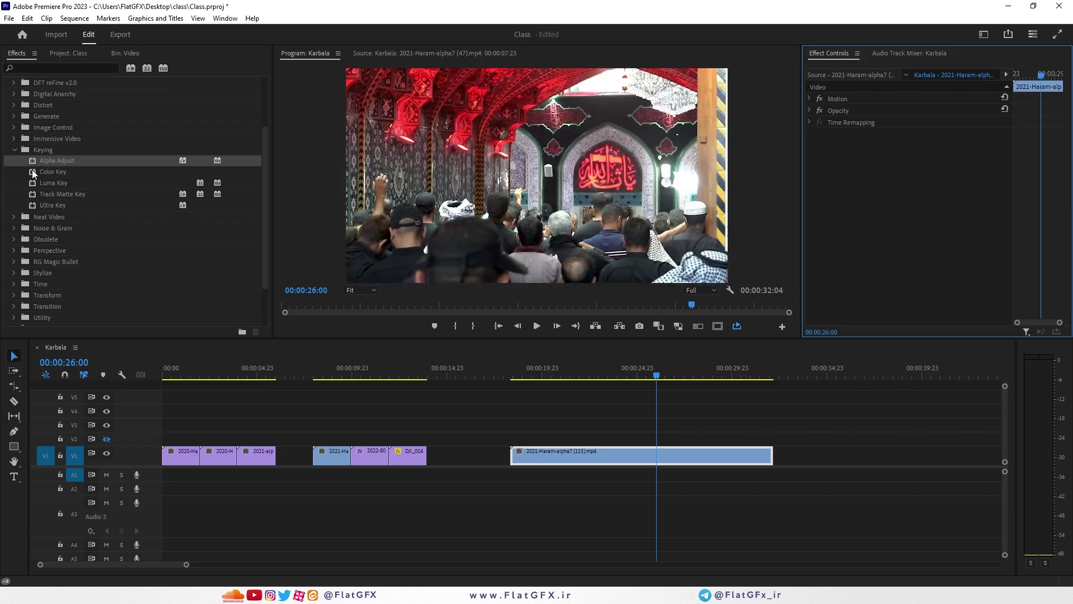
{"action": "left_click_drag", "start_coordinate": [57, 172], "coordinate": [604, 455]}
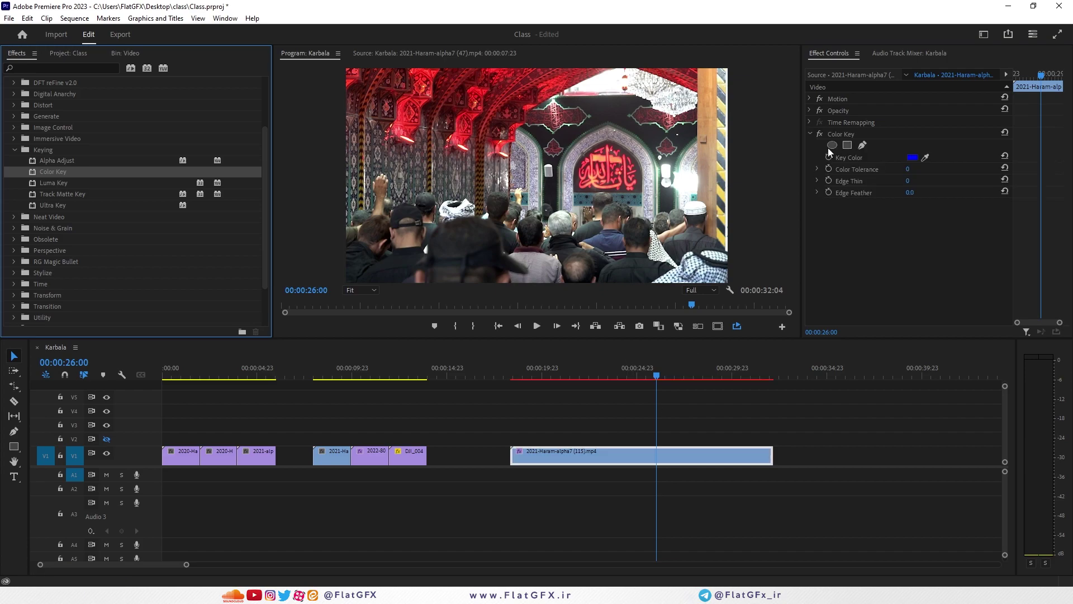
Sample the red ceiling as the Key Color and set Color Tolerance to 67, Edge Thin to -1 and Edge Feather to 38.7
{"action": "left_click", "coordinate": [925, 158]}
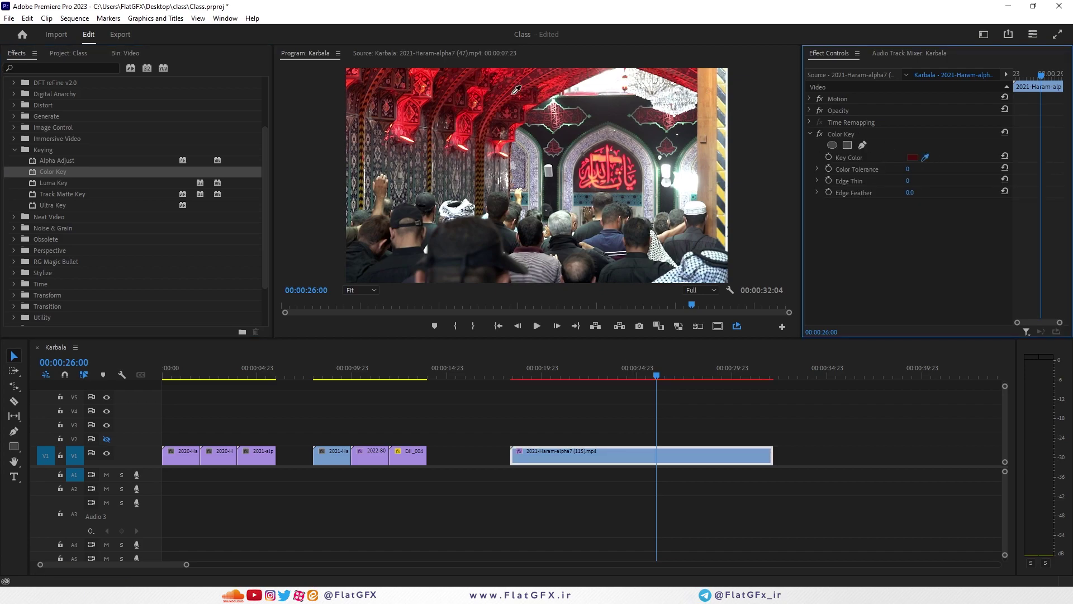
{"action": "left_click", "coordinate": [487, 87]}
{"action": "left_click_drag", "start_coordinate": [908, 172], "coordinate": [1009, 192]}
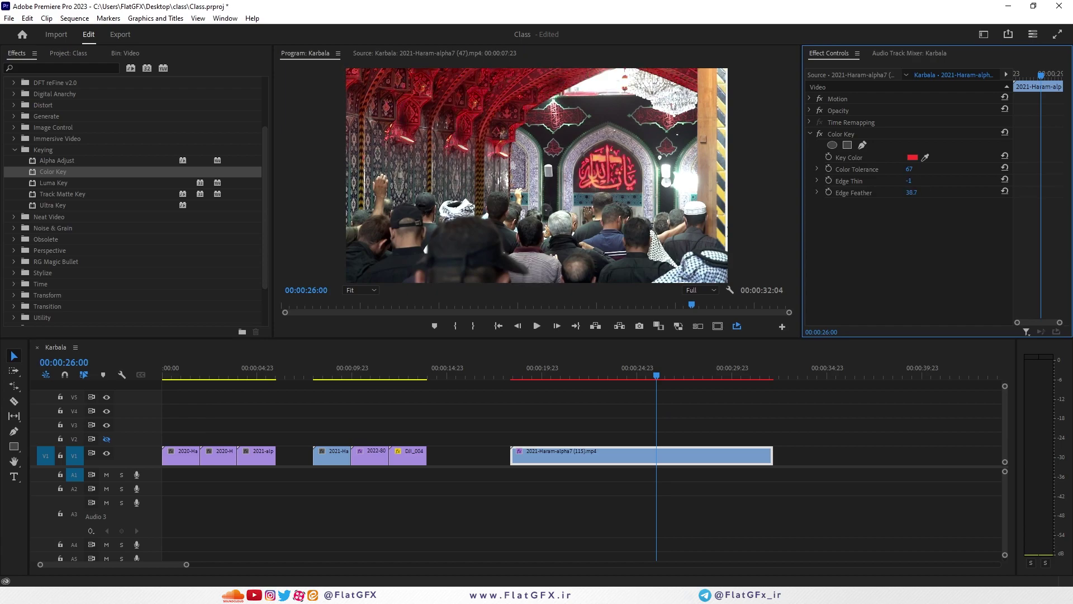
Move the keyed clip up to track V2 and create a 1920 x 1080 near-white color matte (FFFBFB)
{"action": "left_click", "coordinate": [75, 56]}
{"action": "left_click_drag", "start_coordinate": [568, 454], "coordinate": [567, 439]}
{"action": "left_click", "coordinate": [240, 324]}
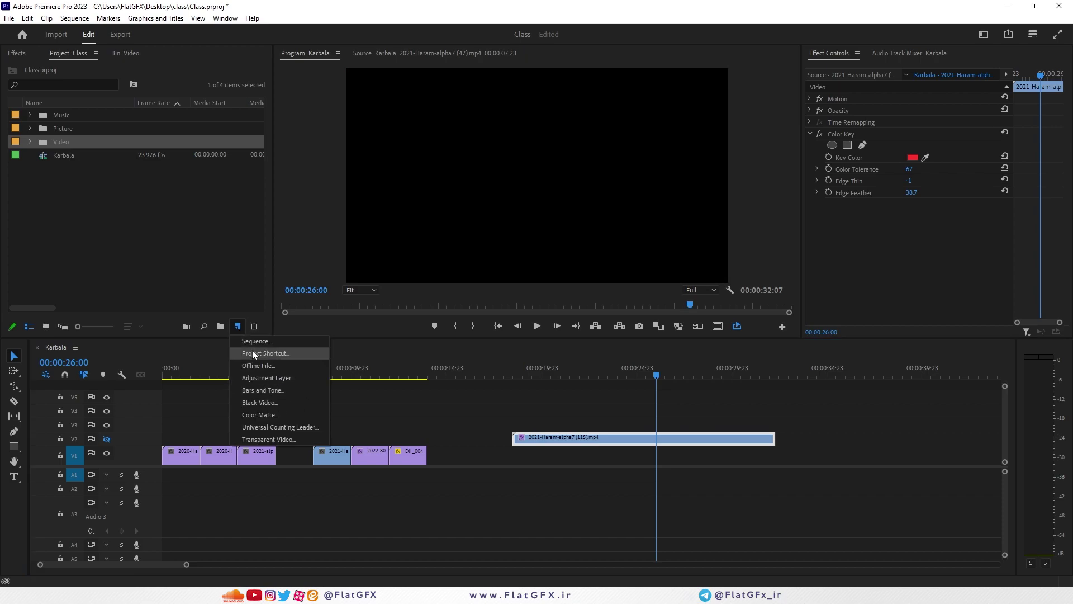
{"action": "left_click", "coordinate": [261, 415]}
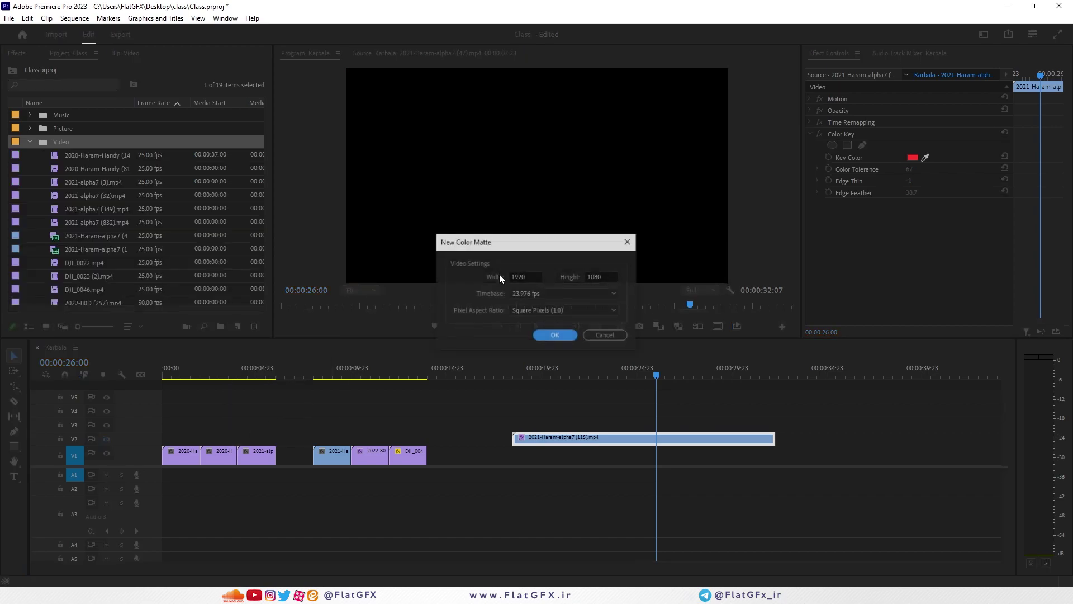
{"action": "left_click", "coordinate": [548, 334]}
{"action": "left_click_drag", "start_coordinate": [414, 357], "coordinate": [403, 369]}
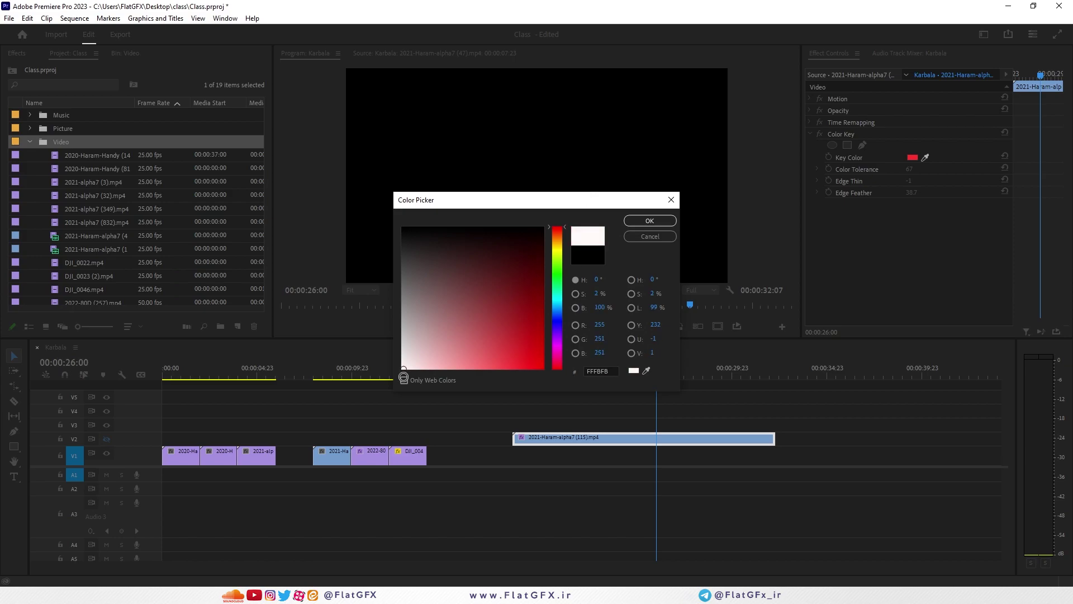
{"action": "left_click", "coordinate": [649, 221]}
{"action": "left_click", "coordinate": [511, 316]}
Place the color matte on V1 beneath the keyed clip and extend it past the clip's end
{"action": "left_click_drag", "start_coordinate": [48, 271], "coordinate": [514, 457]}
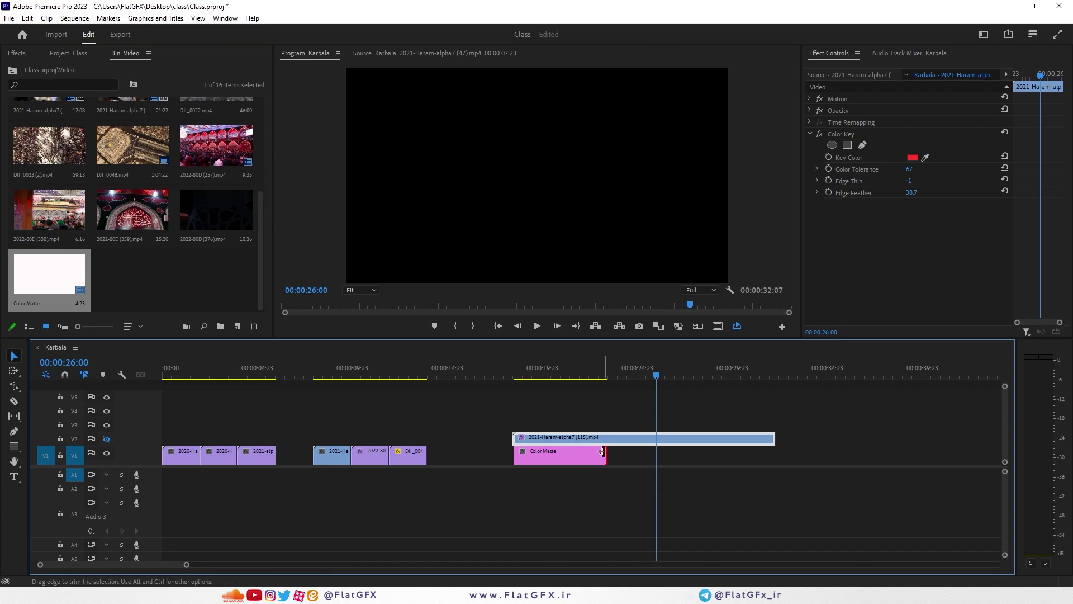
{"action": "left_click_drag", "start_coordinate": [603, 452], "coordinate": [817, 456]}
{"action": "left_click", "coordinate": [76, 81]}
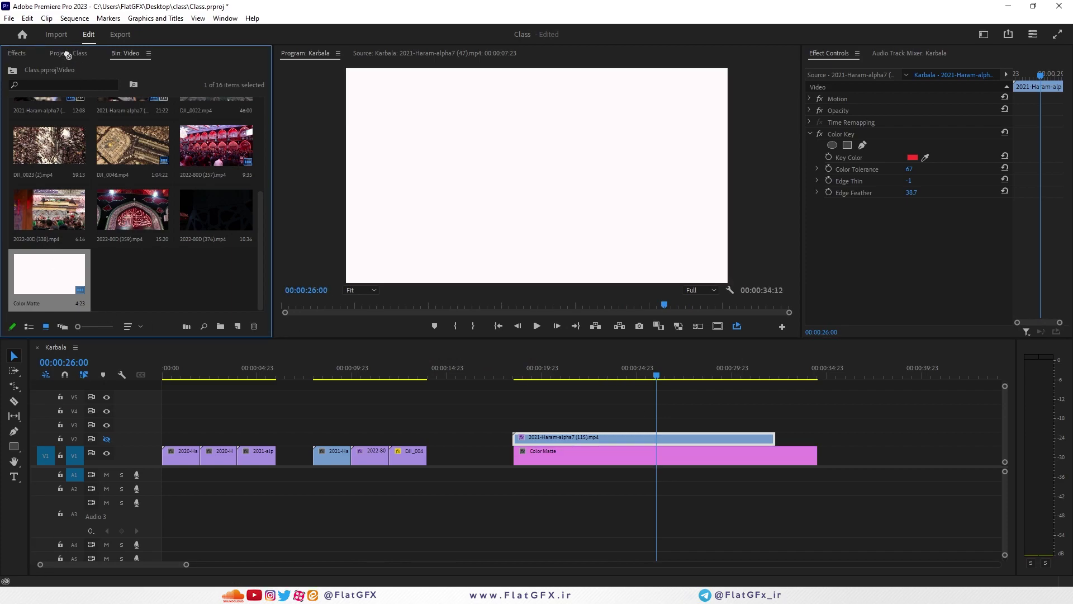
Move the Color Matte item out of the Video bin to the project's root level and collapse the bin
{"action": "left_click", "coordinate": [67, 55]}
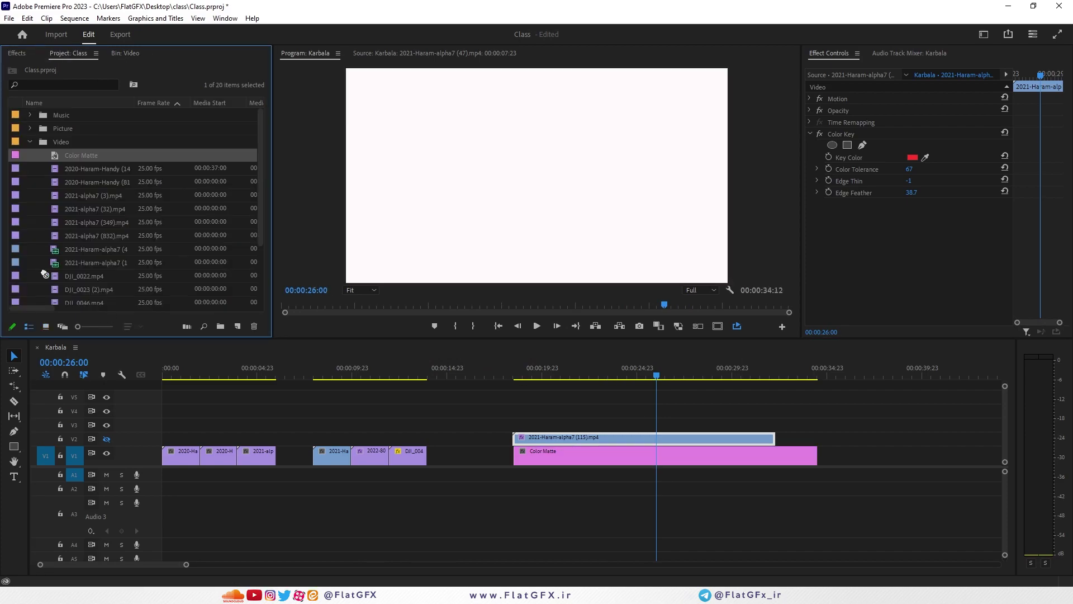
{"action": "left_click", "coordinate": [29, 142]}
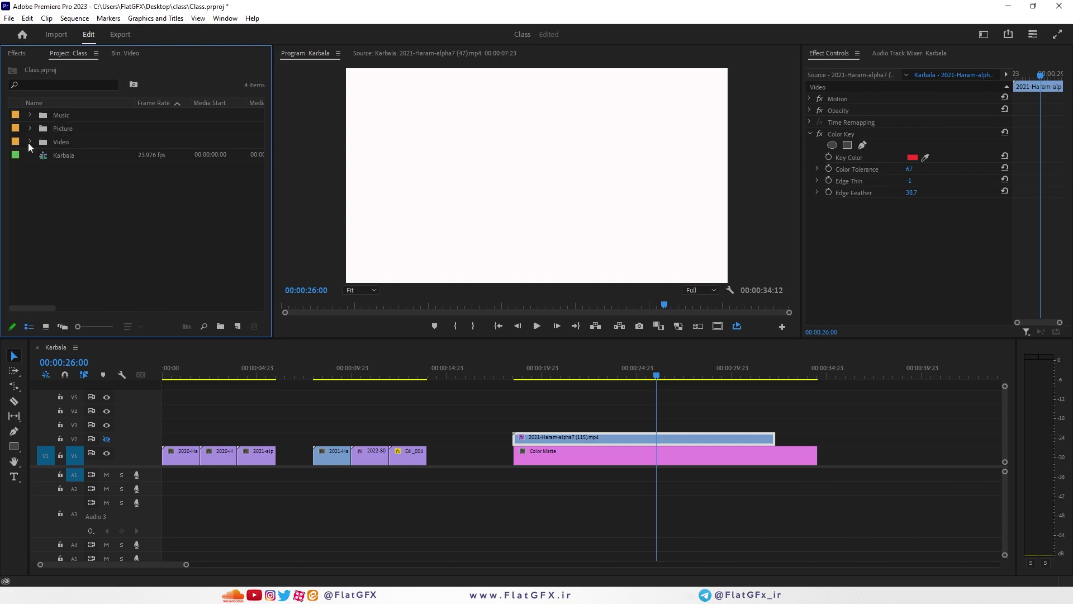
{"action": "left_click", "coordinate": [30, 141]}
{"action": "key", "text": "grave"}
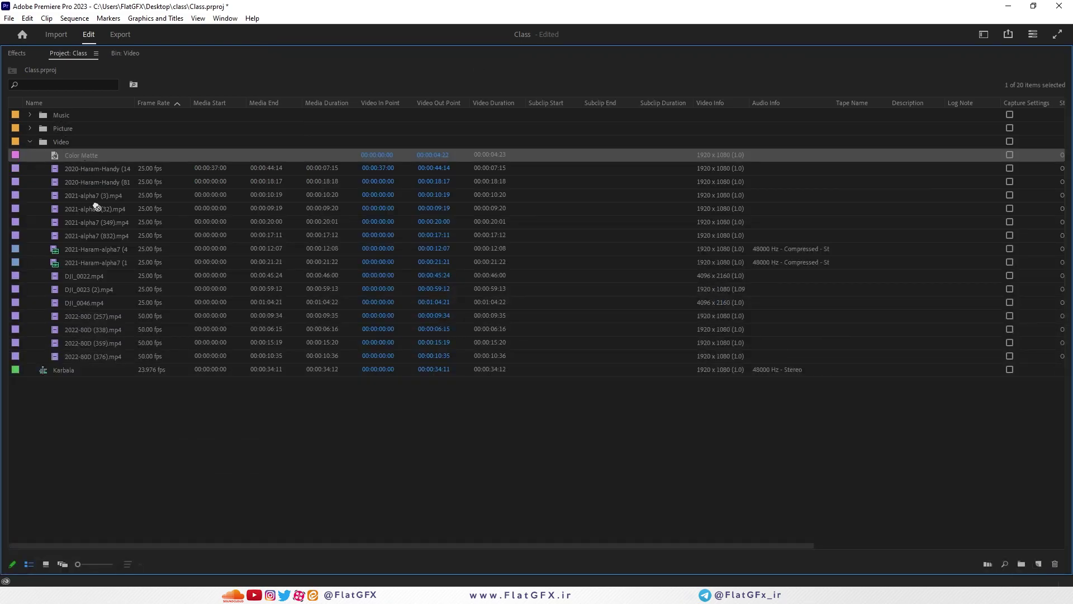
{"action": "left_click_drag", "start_coordinate": [132, 420], "coordinate": [133, 420]}
{"action": "left_click", "coordinate": [30, 155]}
{"action": "key", "text": "grave"}
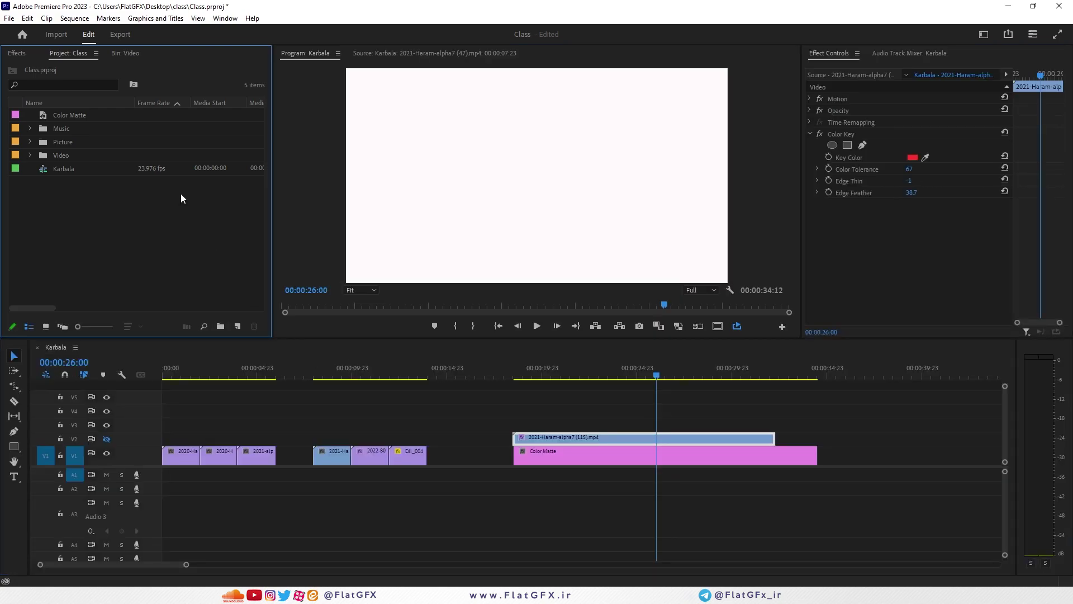
Reset the clip's Color Key settings to their defaults and make track V2 visible
{"action": "left_click_drag", "start_coordinate": [565, 438], "coordinate": [569, 439]}
{"action": "left_click", "coordinate": [844, 138]}
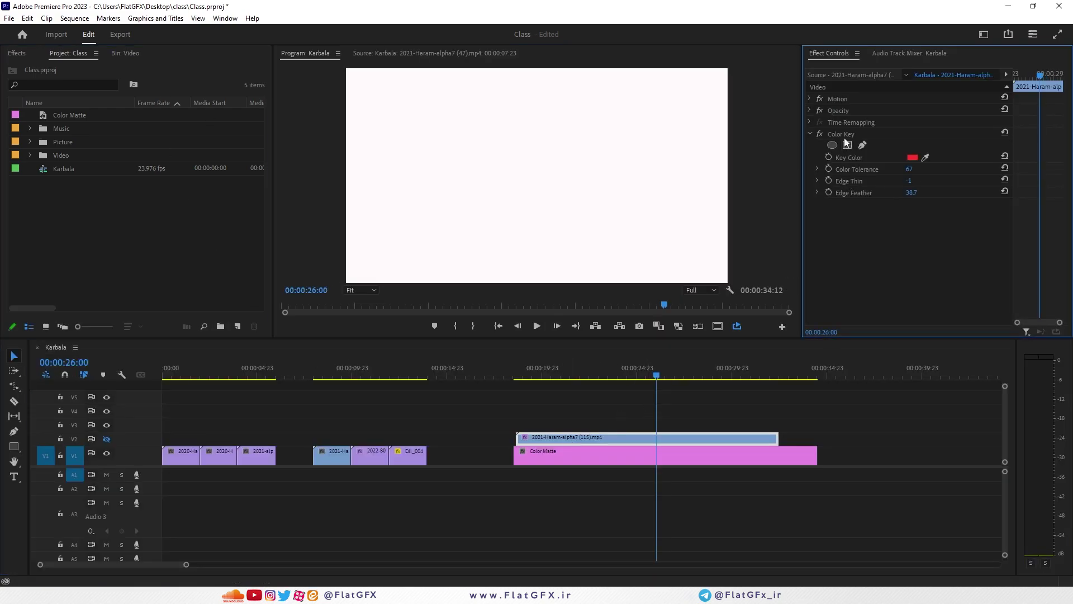
{"action": "left_click", "coordinate": [1004, 132]}
{"action": "left_click", "coordinate": [106, 439]}
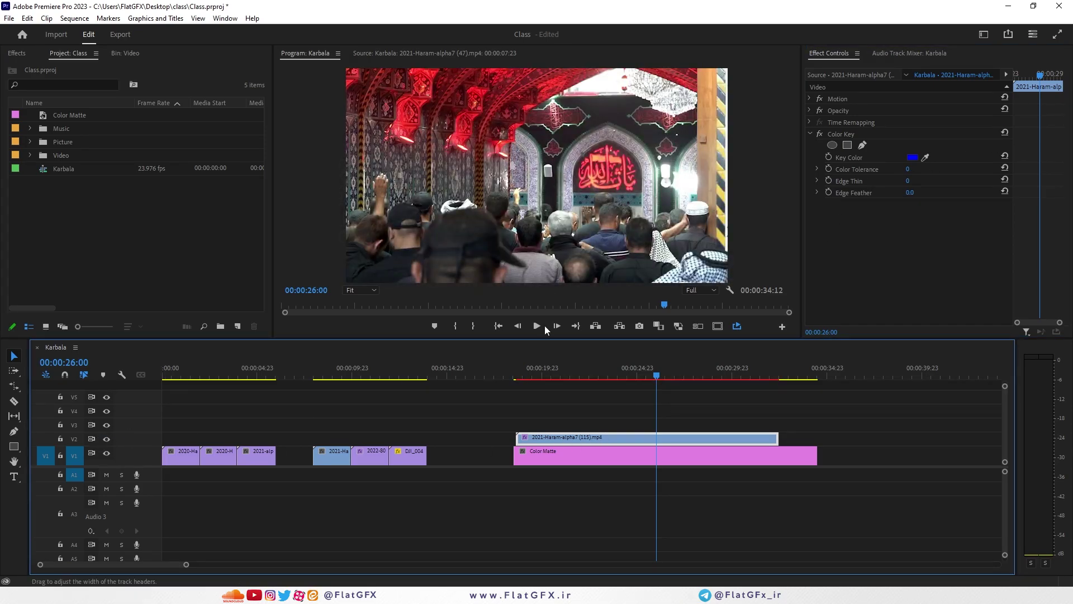
Key out the red ceiling color with Color Tolerance 68 and Edge Feather 60.5
{"action": "left_click", "coordinate": [926, 157]}
{"action": "left_click", "coordinate": [481, 94]}
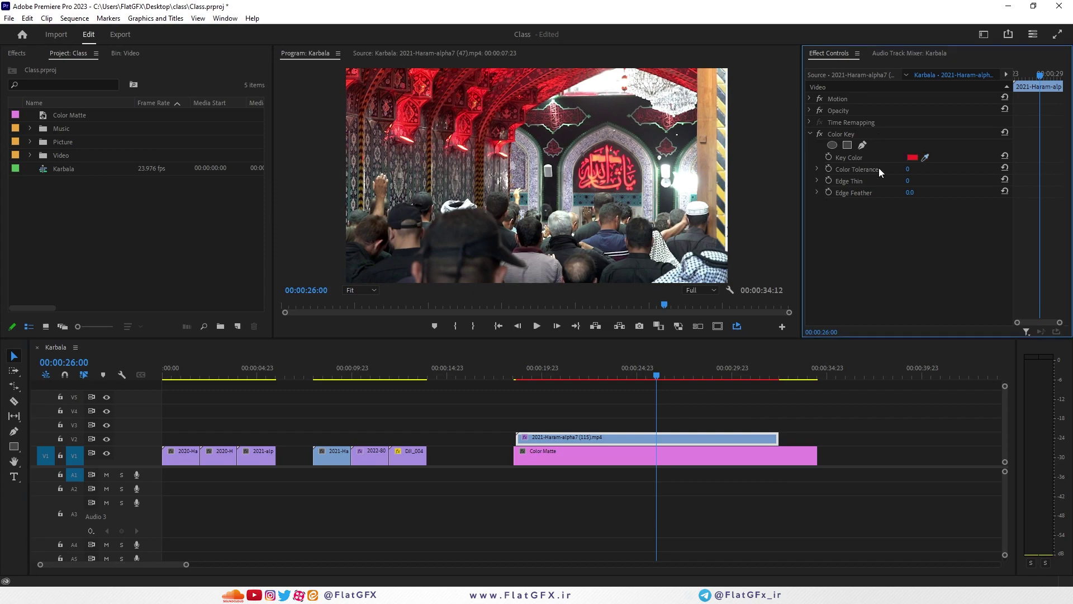
{"action": "left_click_drag", "start_coordinate": [907, 169], "coordinate": [945, 169]}
Remove Color Key from the V2 clip and apply the Luma Key effect in its place
{"action": "left_click", "coordinate": [833, 134]}
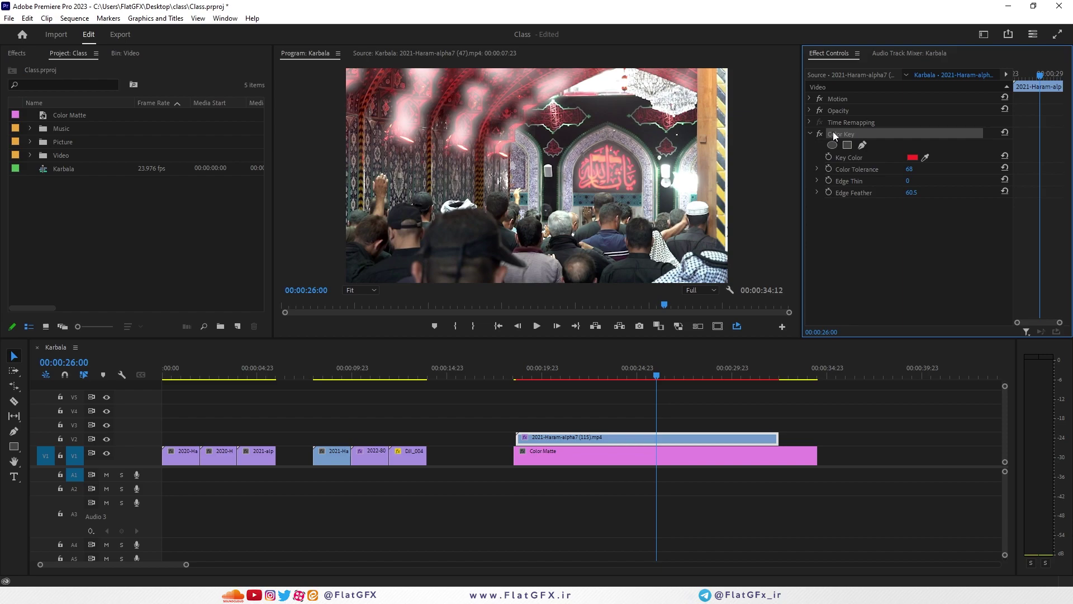
{"action": "key", "text": "Delete"}
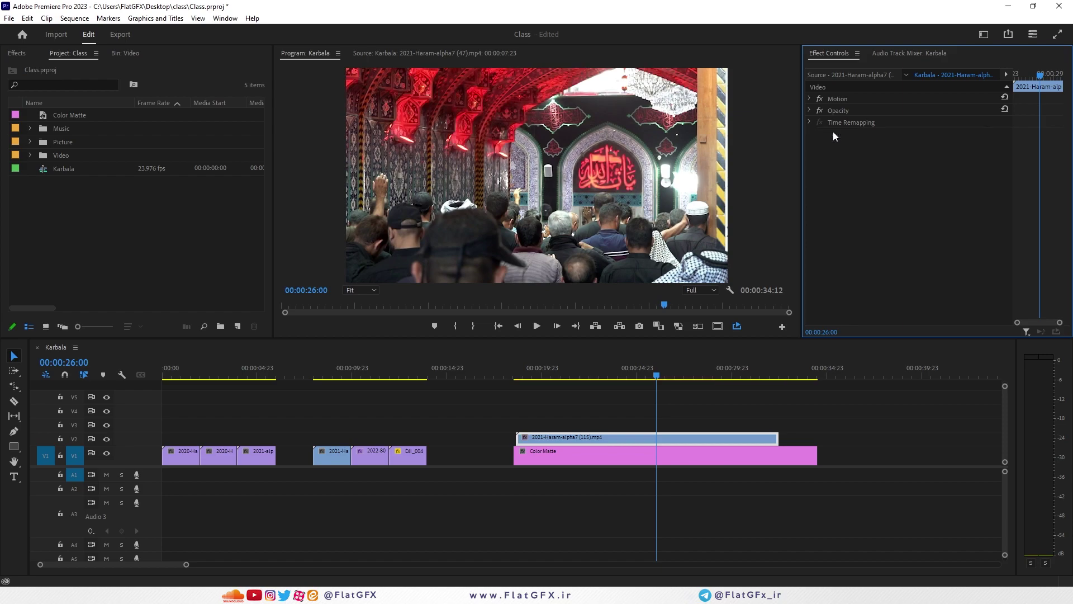
{"action": "left_click", "coordinate": [25, 49]}
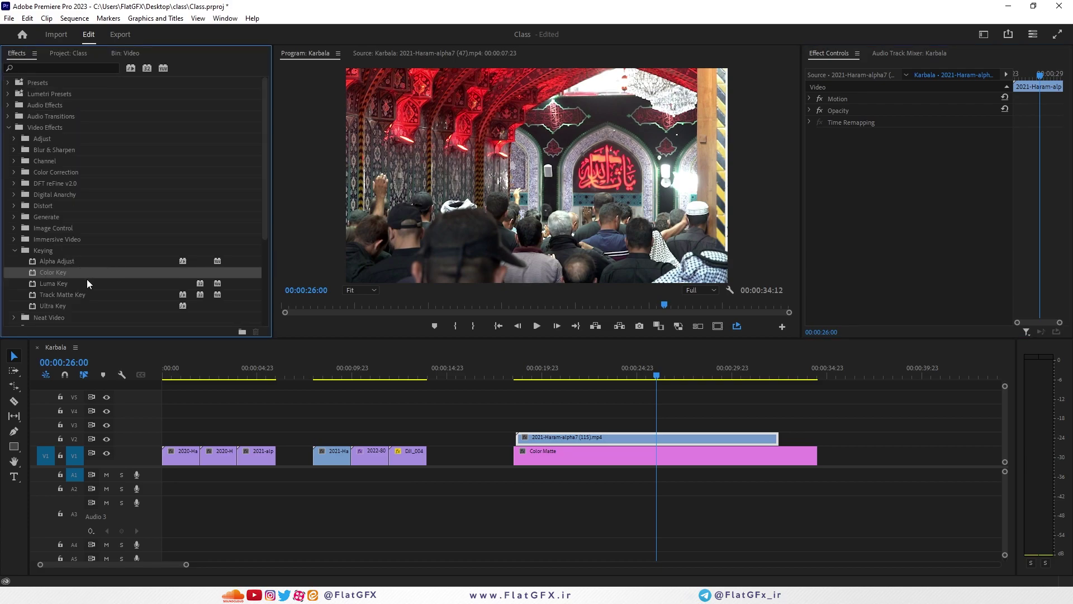
{"action": "left_click_drag", "start_coordinate": [56, 283], "coordinate": [718, 438]}
Set Luma Key's Cutoff to 23% and its Threshold to 29%
{"action": "mouse_move", "coordinate": [923, 168]}
{"action": "left_mouse_down"}
{"action": "mouse_move", "coordinate": [961, 168]}
{"action": "mouse_move", "coordinate": [921, 170]}
{"action": "left_mouse_up"}
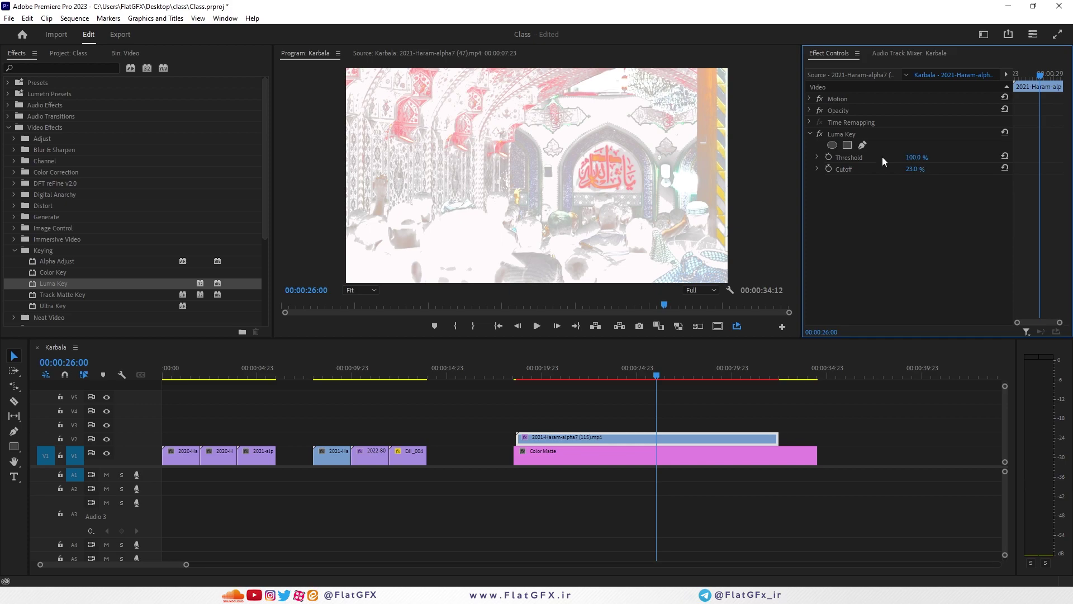
{"action": "left_click", "coordinate": [844, 136]}
{"action": "mouse_move", "coordinate": [911, 159]}
{"action": "left_mouse_down"}
{"action": "mouse_move", "coordinate": [883, 158]}
{"action": "mouse_move", "coordinate": [925, 159]}
{"action": "left_mouse_up"}
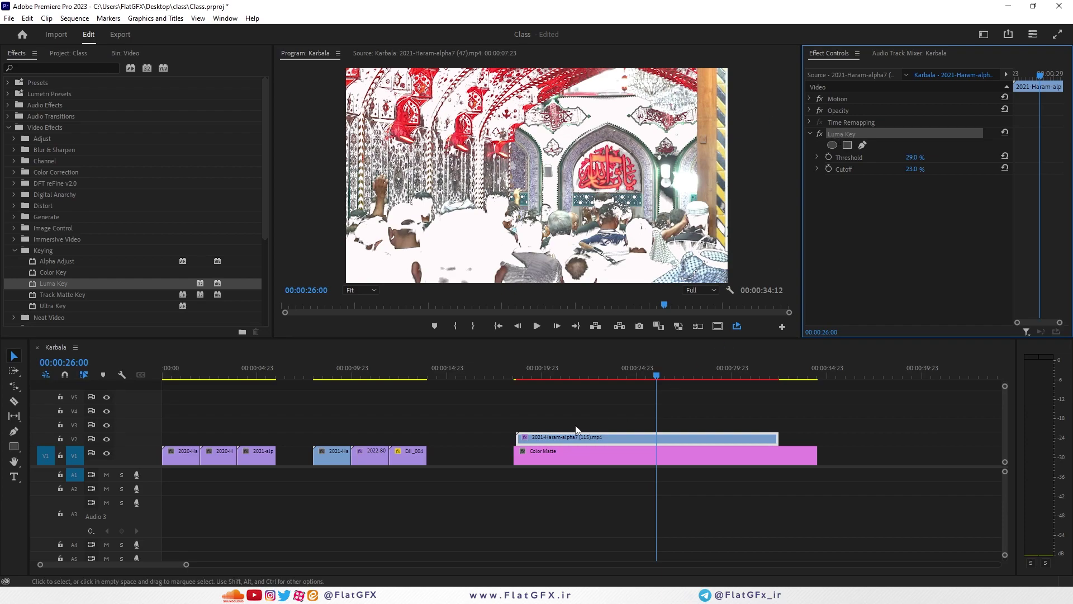
Remove Luma Key from the V2 clip and apply the Track Matte Key effect instead
{"action": "left_click", "coordinate": [559, 452]}
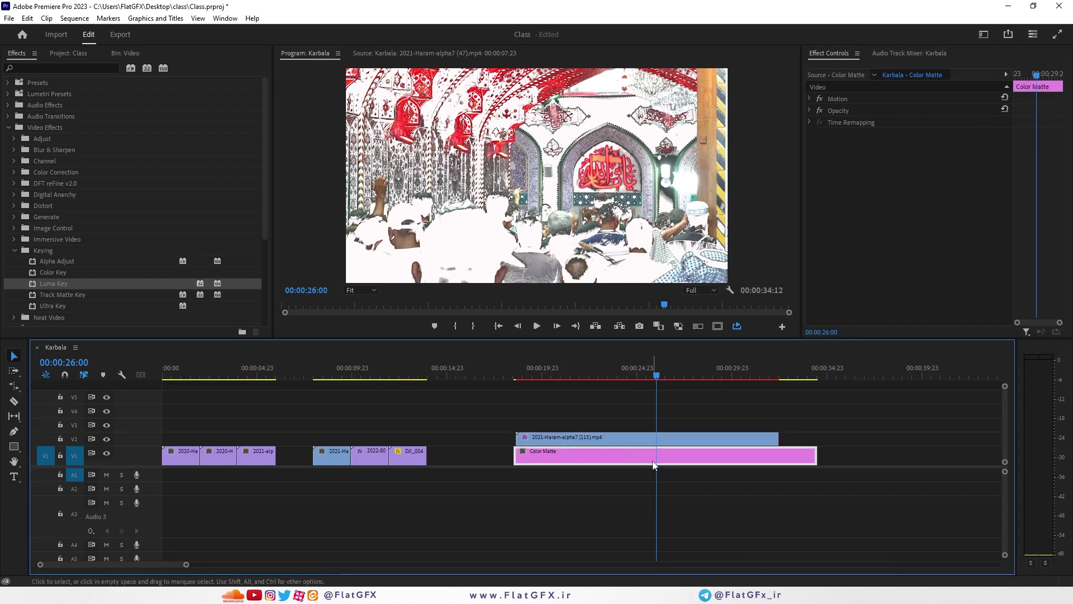
{"action": "left_click", "coordinate": [666, 439]}
{"action": "left_click", "coordinate": [850, 134]}
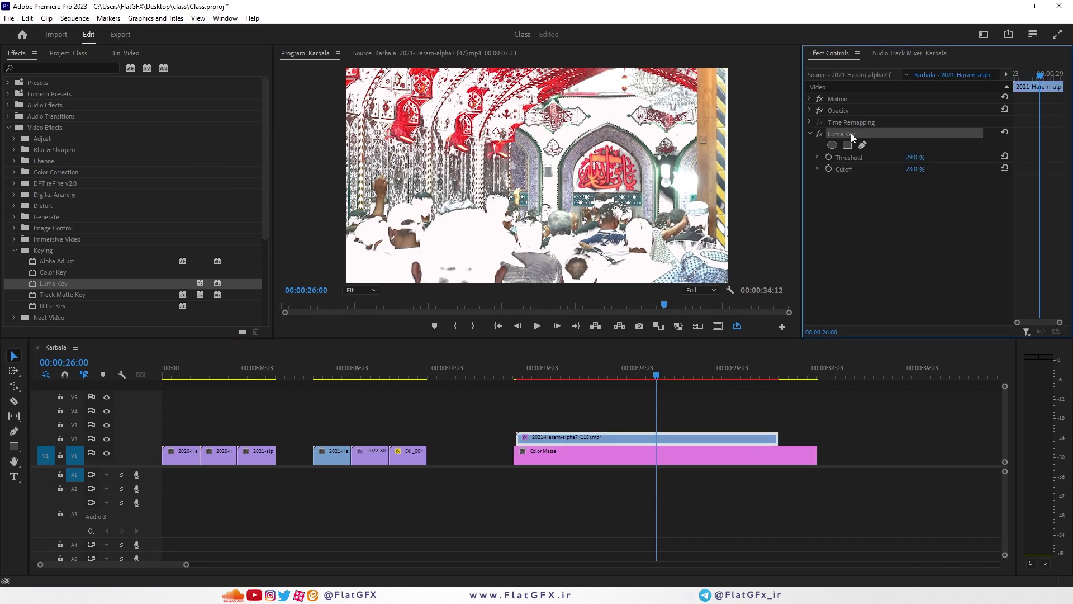
{"action": "key", "text": "Delete"}
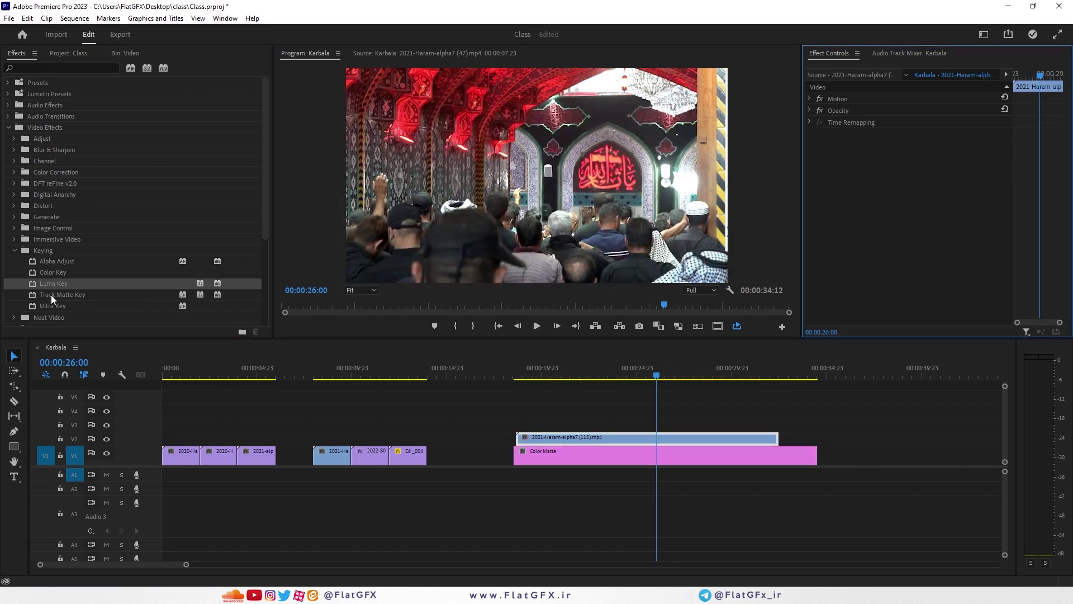
{"action": "left_click_drag", "start_coordinate": [55, 295], "coordinate": [1005, 71]}
Examine Track Matte Key's Matte and Composite Using choices without changing them
{"action": "left_click", "coordinate": [932, 156]}
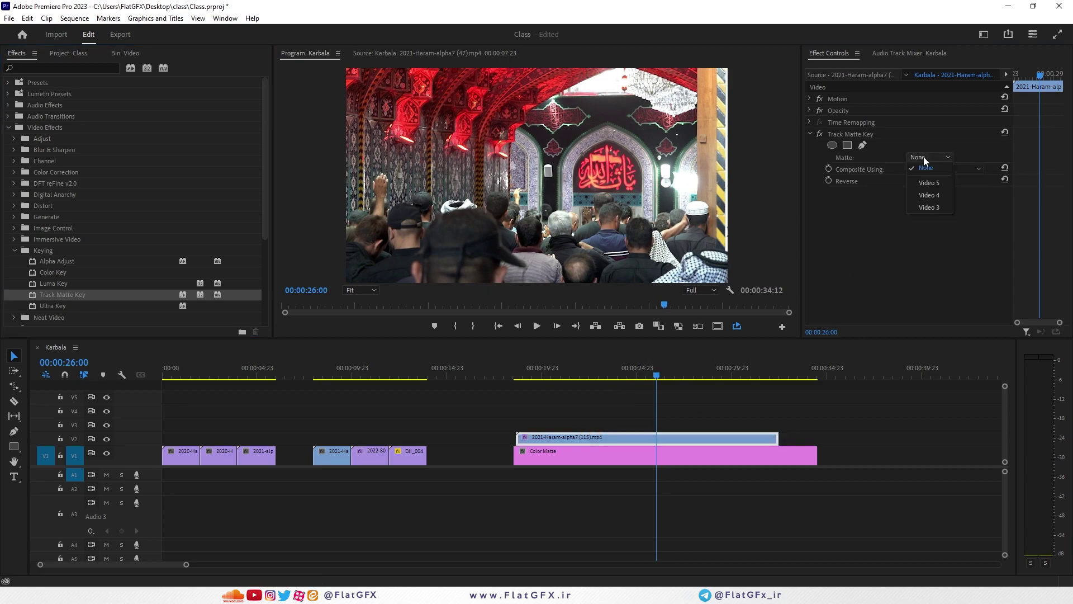
{"action": "left_click", "coordinate": [885, 206]}
{"action": "left_click", "coordinate": [930, 172]}
{"action": "left_click", "coordinate": [930, 173]}
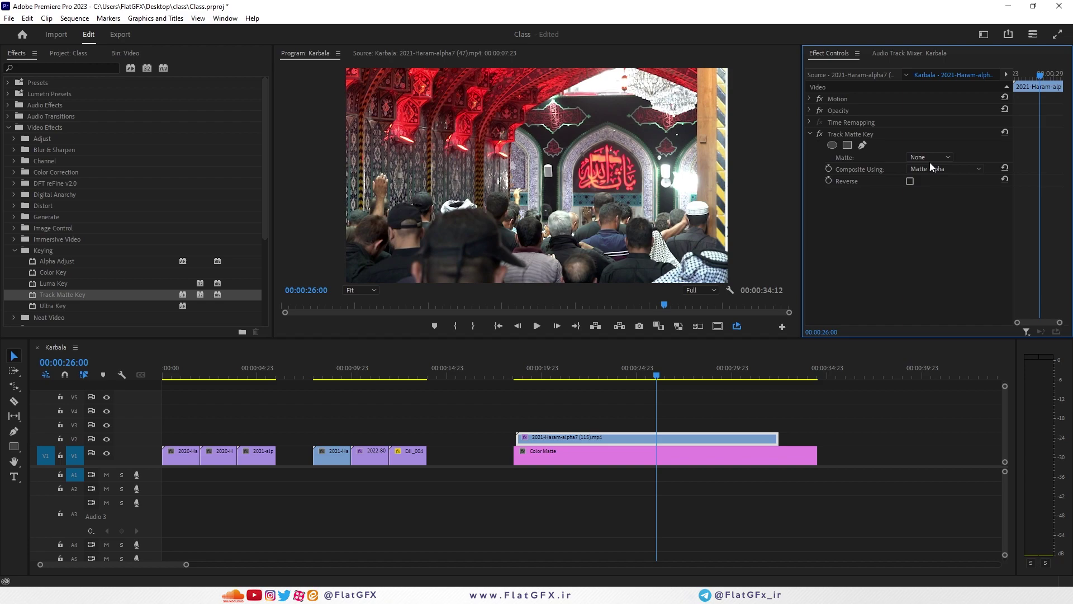
{"action": "left_click", "coordinate": [925, 156]}
{"action": "left_click", "coordinate": [903, 237]}
Delete the color matte from V1 and move the footage clip down to that track
{"action": "left_click", "coordinate": [612, 453]}
{"action": "key", "text": "Delete"}
{"action": "left_click_drag", "start_coordinate": [618, 439], "coordinate": [615, 452]}
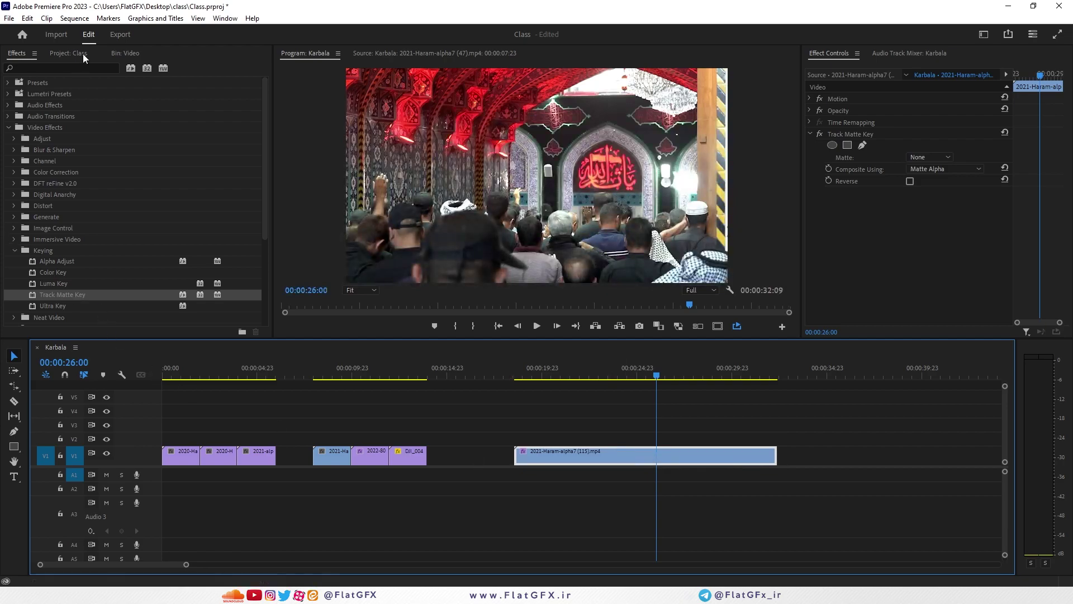
Add the title text IMAM ALI over the footage and enlarge it across the middle of the frame
{"action": "left_click", "coordinate": [14, 476]}
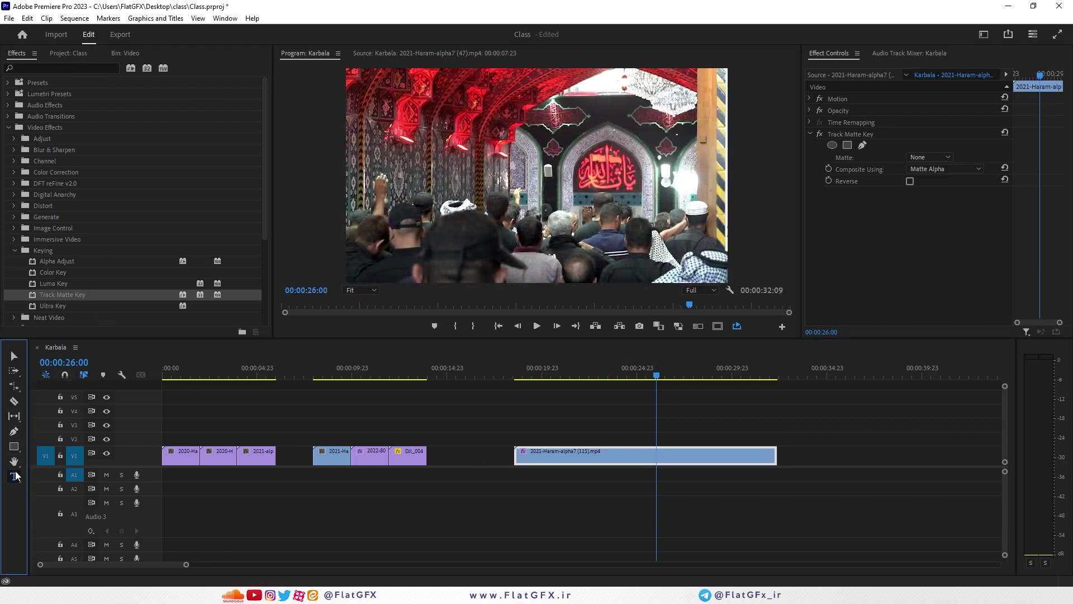
{"action": "left_click", "coordinate": [551, 179]}
{"action": "type", "text": "IMAM a"}
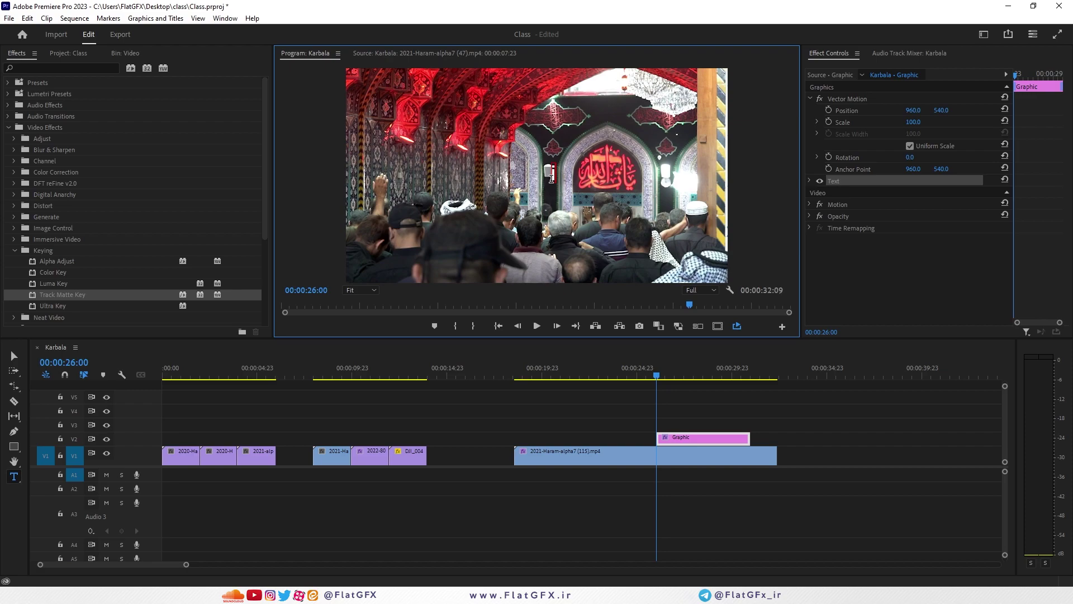
{"action": "key", "text": "BackSpace"}
{"action": "type", "text": "ALI"}
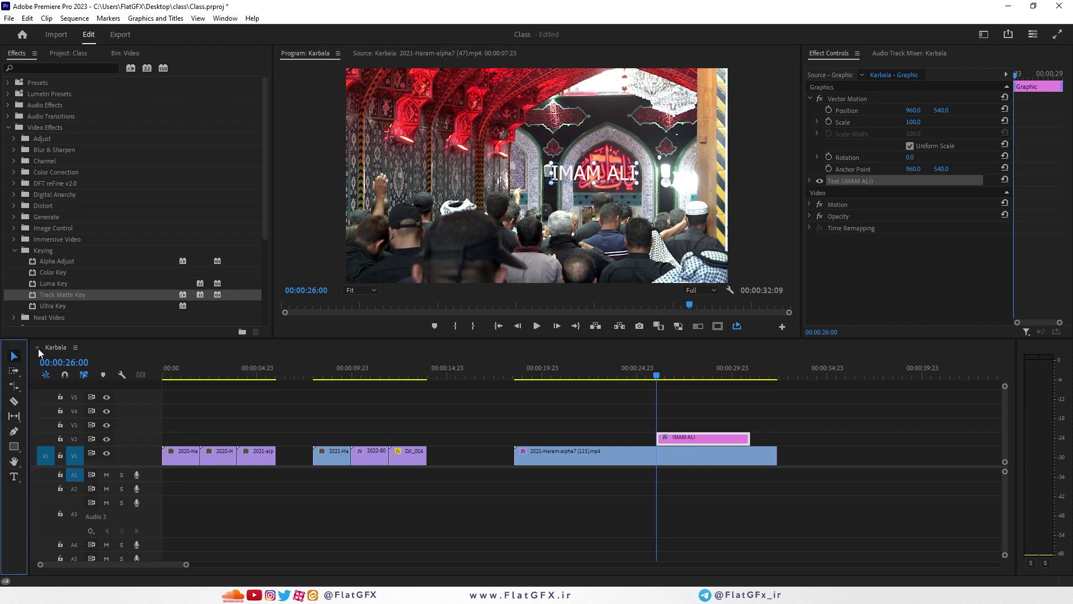
{"action": "key", "text": "Escape"}
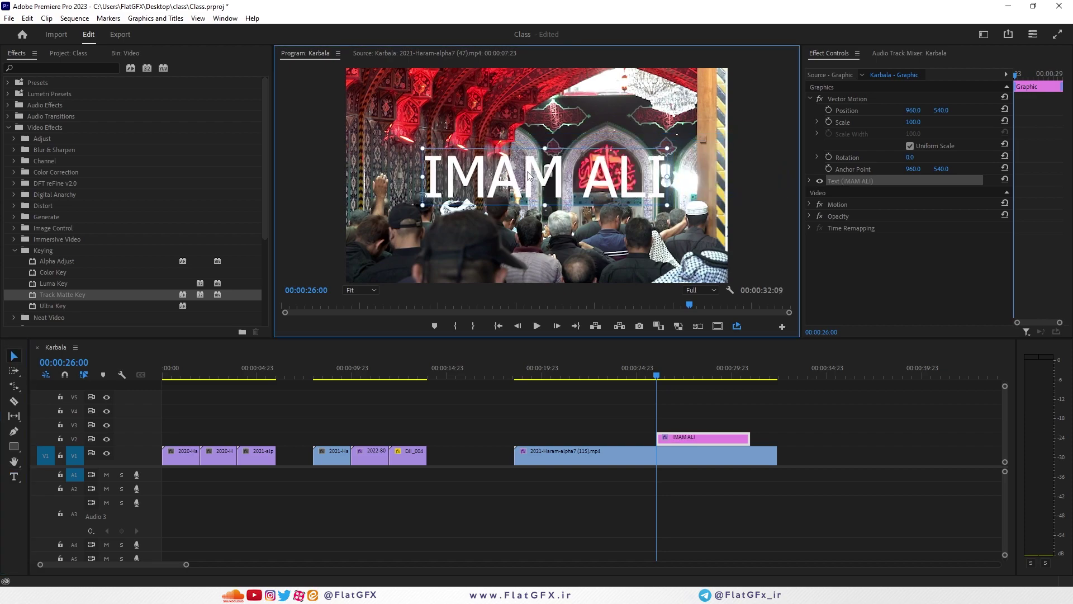
Extend both ends of the IMAM ALI text clip to match the full length of the footage below
{"action": "left_click", "coordinate": [659, 435]}
{"action": "left_click_drag", "start_coordinate": [659, 435], "coordinate": [518, 436]}
{"action": "left_click_drag", "start_coordinate": [749, 437], "coordinate": [775, 436]}
Set the footage clip's Track Matte Key matte to Video 2 so the text masks the footage
{"action": "left_click", "coordinate": [725, 450]}
{"action": "left_click", "coordinate": [926, 157]}
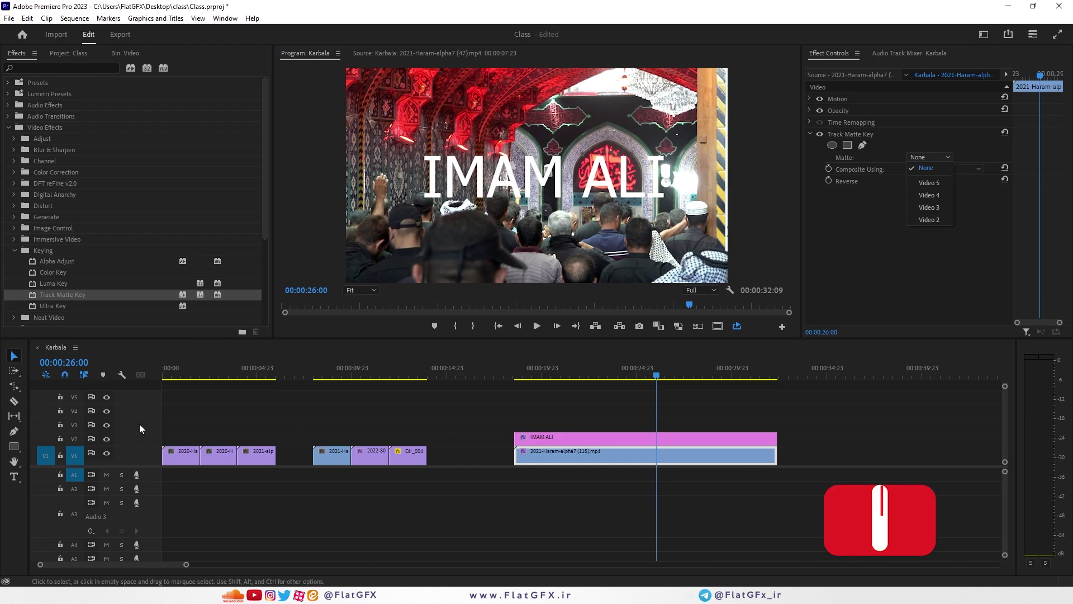
{"action": "left_click", "coordinate": [929, 219]}
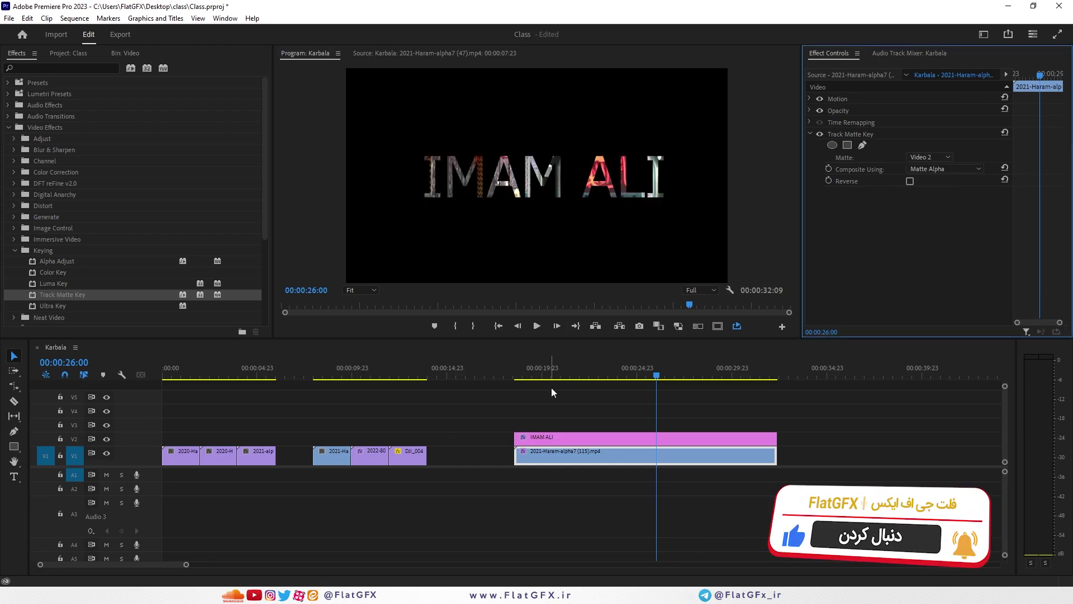
{"action": "key", "text": "shift+3"}
Select the text clip and the footage clip in turn to examine how each contributes to the track matte
{"action": "left_click", "coordinate": [587, 439]}
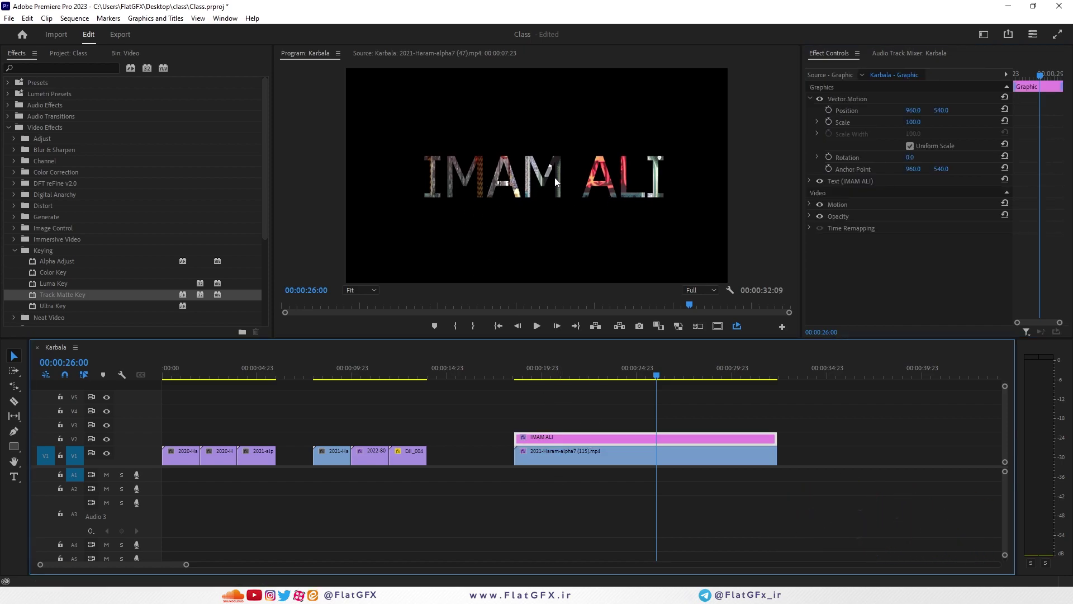
{"action": "left_click", "coordinate": [588, 449]}
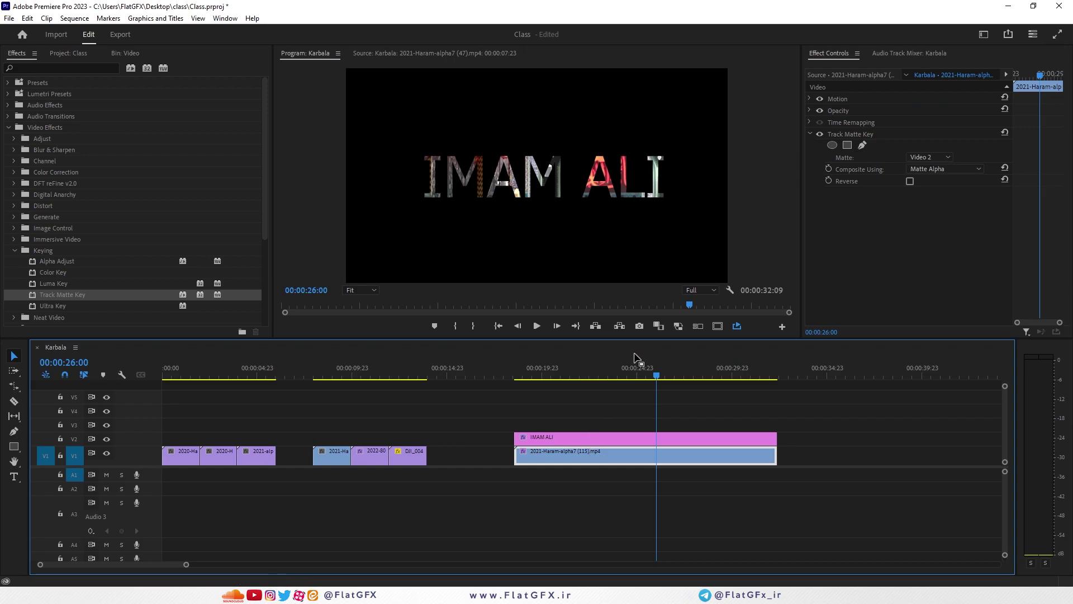
{"action": "left_click", "coordinate": [591, 442]}
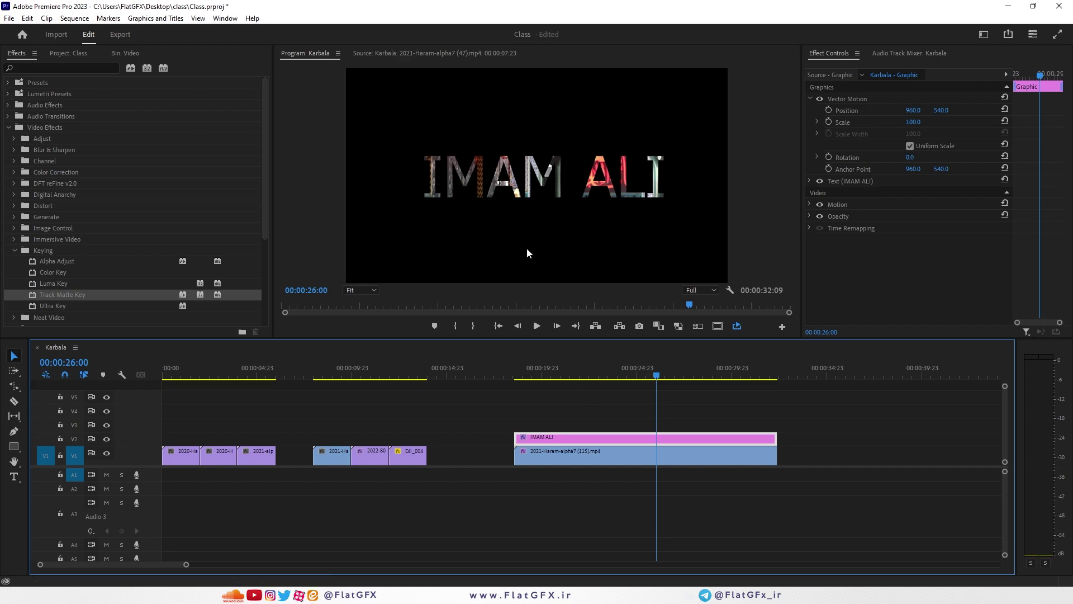
{"action": "left_click", "coordinate": [619, 458]}
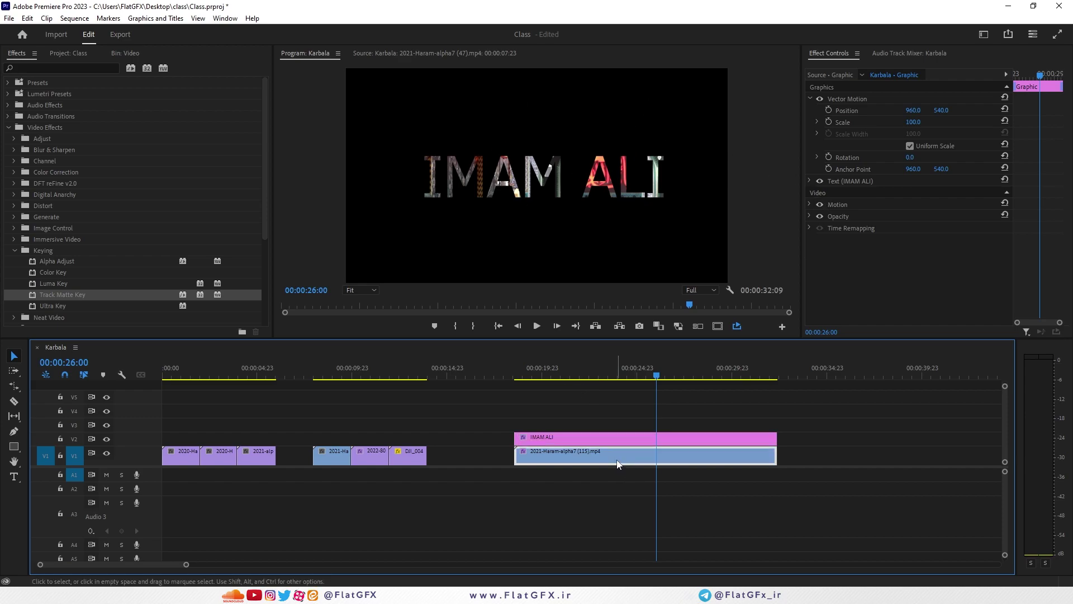
Keep the footage clip's Track Matte Key matte on Video 2 and enable Reverse to cut the text out of the footage
{"action": "left_click", "coordinate": [849, 135]}
{"action": "left_click", "coordinate": [931, 168]}
{"action": "left_click", "coordinate": [623, 458]}
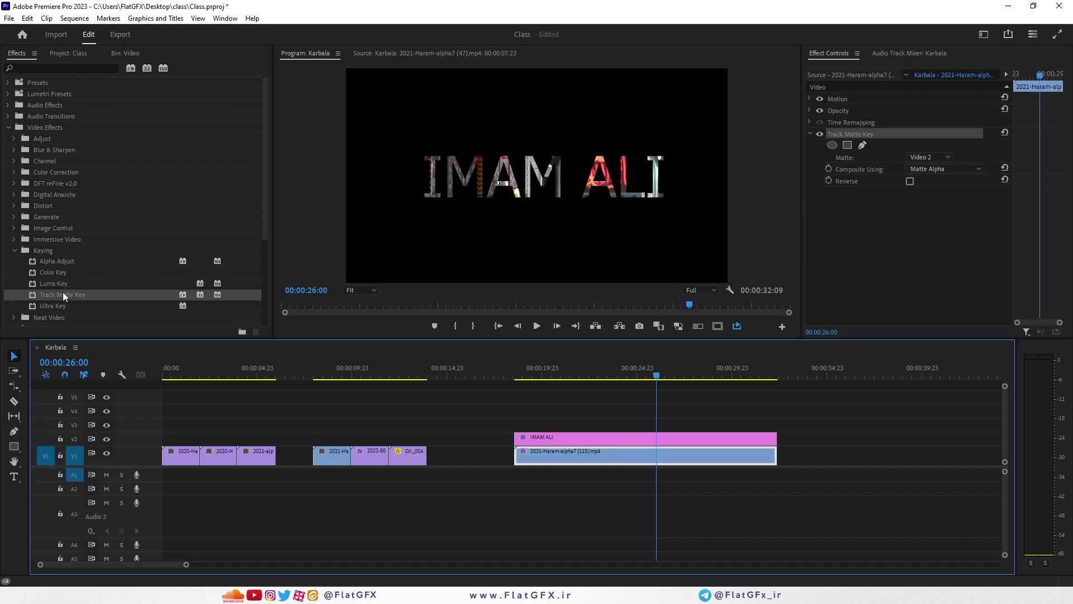
{"action": "left_click", "coordinate": [928, 159]}
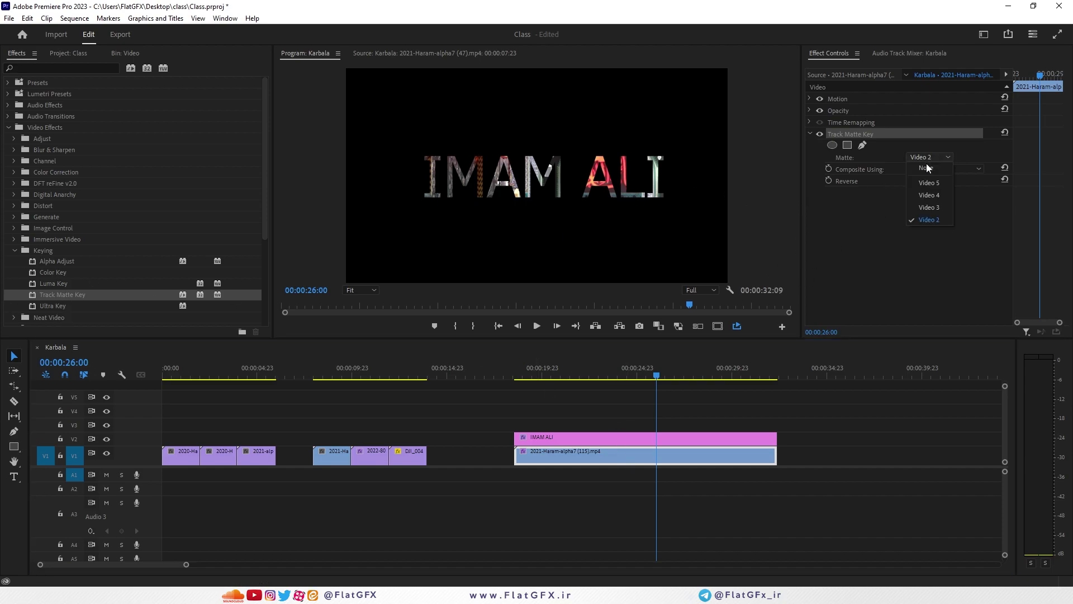
{"action": "left_click", "coordinate": [929, 219]}
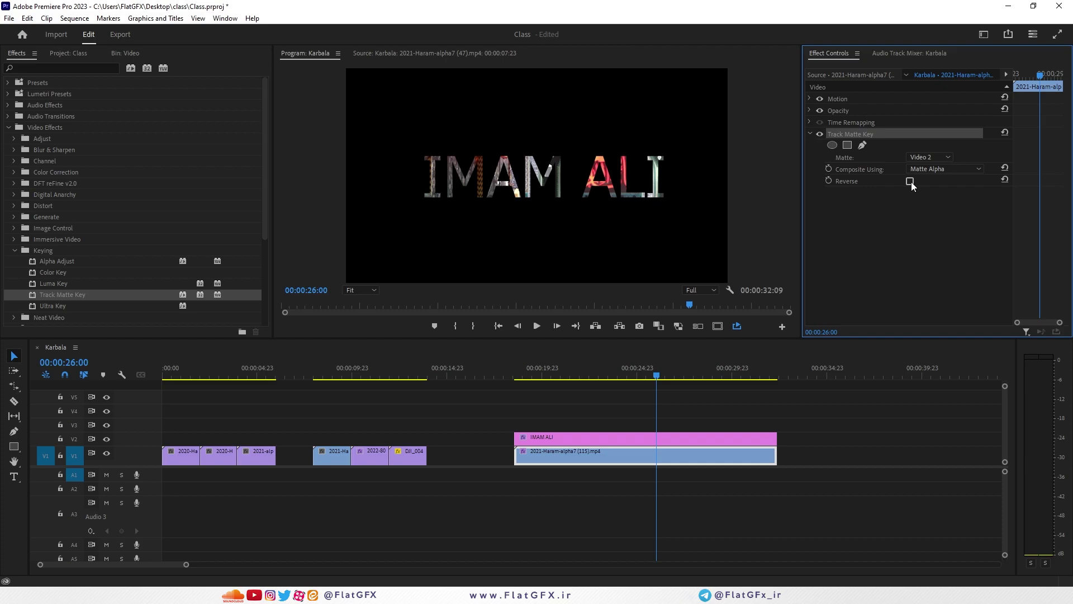
{"action": "left_click", "coordinate": [910, 181]}
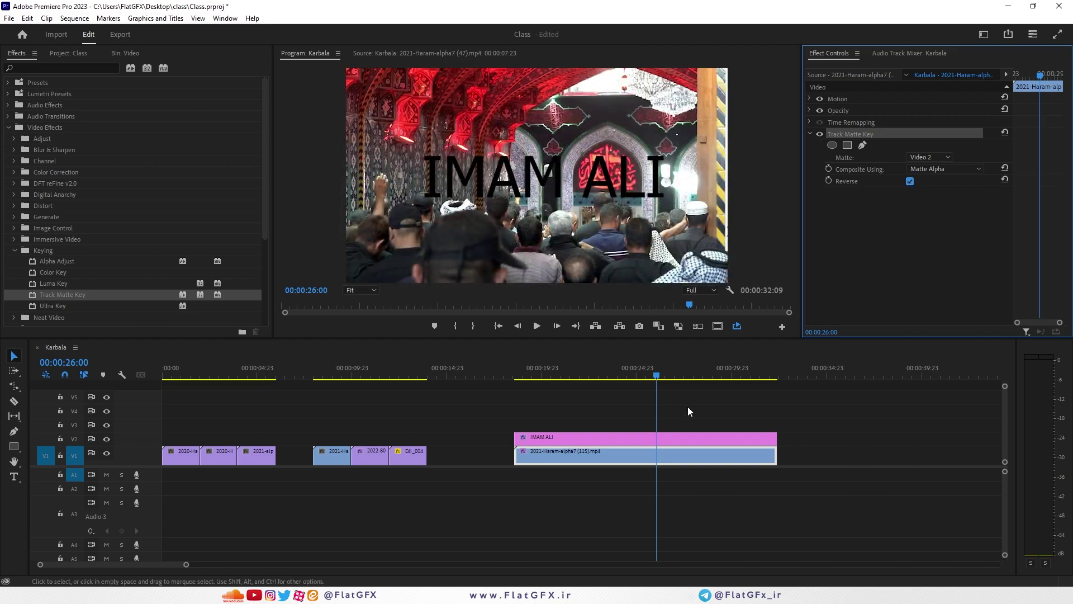
Move the text and footage clips up one track and place the Color Matte beneath them on Video 1
{"action": "left_click_drag", "start_coordinate": [683, 408], "coordinate": [669, 462]}
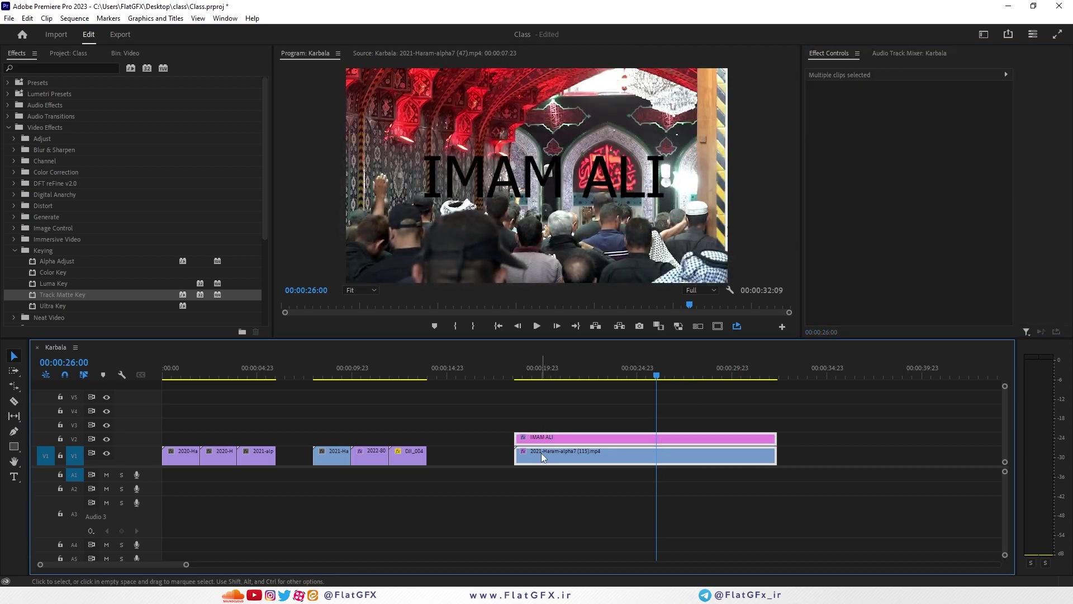
{"action": "left_click_drag", "start_coordinate": [568, 451], "coordinate": [558, 437]}
{"action": "left_click", "coordinate": [81, 55]}
{"action": "left_click_drag", "start_coordinate": [69, 114], "coordinate": [777, 457]}
Set the raised footage clip's Track Matte Key matte to Video 3
{"action": "left_click", "coordinate": [752, 437]}
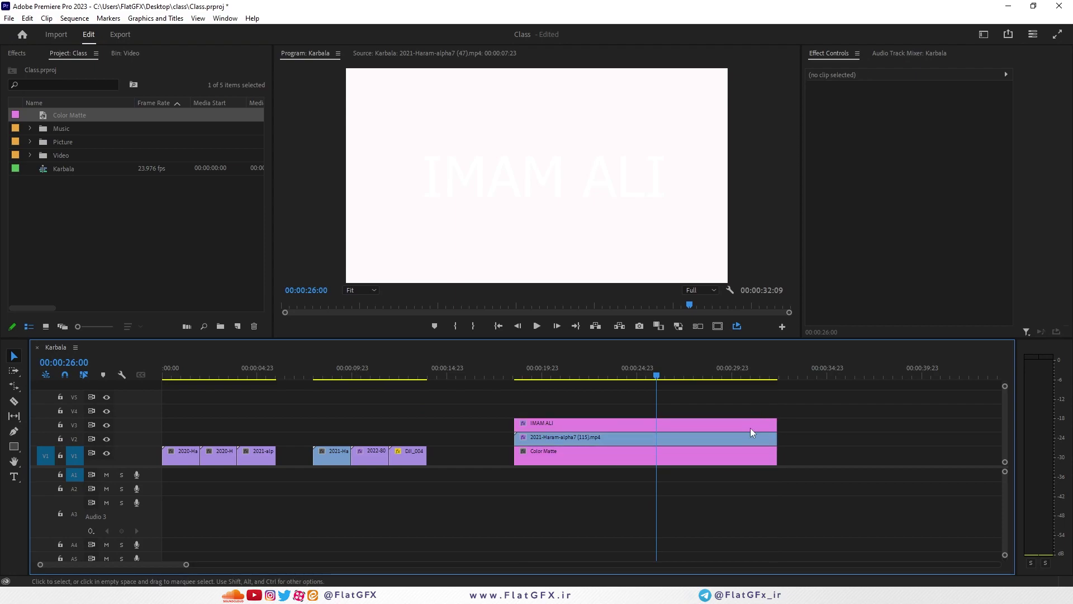
{"action": "left_click", "coordinate": [925, 158]}
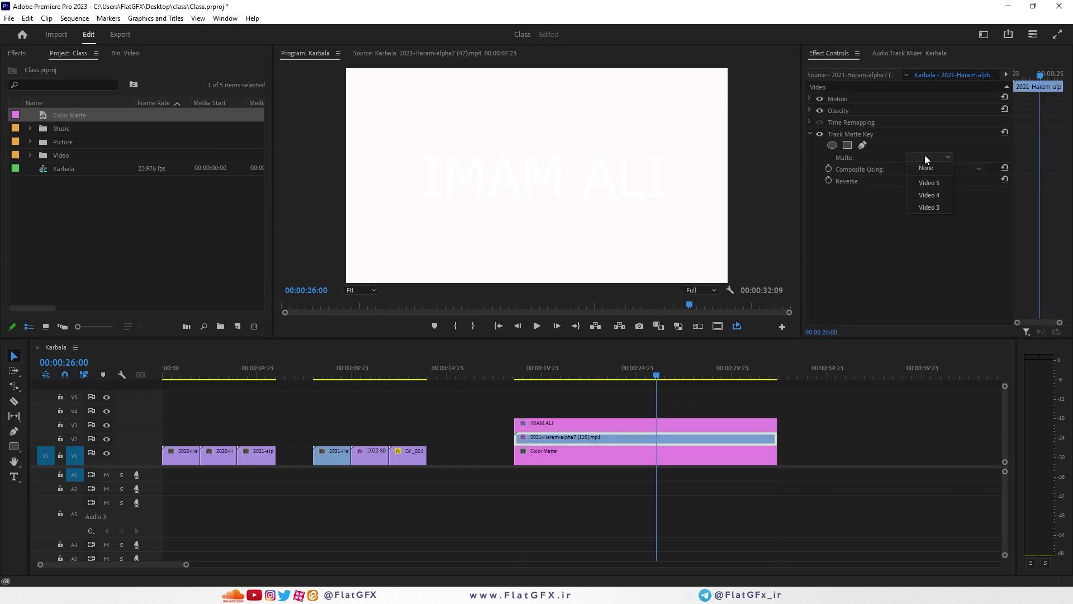
{"action": "left_click", "coordinate": [928, 206]}
Delete the Color Matte clip and move the text and footage clips back down one track
{"action": "left_click_drag", "start_coordinate": [582, 457], "coordinate": [670, 454]}
{"action": "key", "text": "Delete"}
{"action": "left_click_drag", "start_coordinate": [714, 403], "coordinate": [693, 442]}
{"action": "left_click_drag", "start_coordinate": [693, 439], "coordinate": [693, 462]}
Remove the Track Matte Key effect from the footage clip and hide the Video 2 track
{"action": "left_click", "coordinate": [663, 454]}
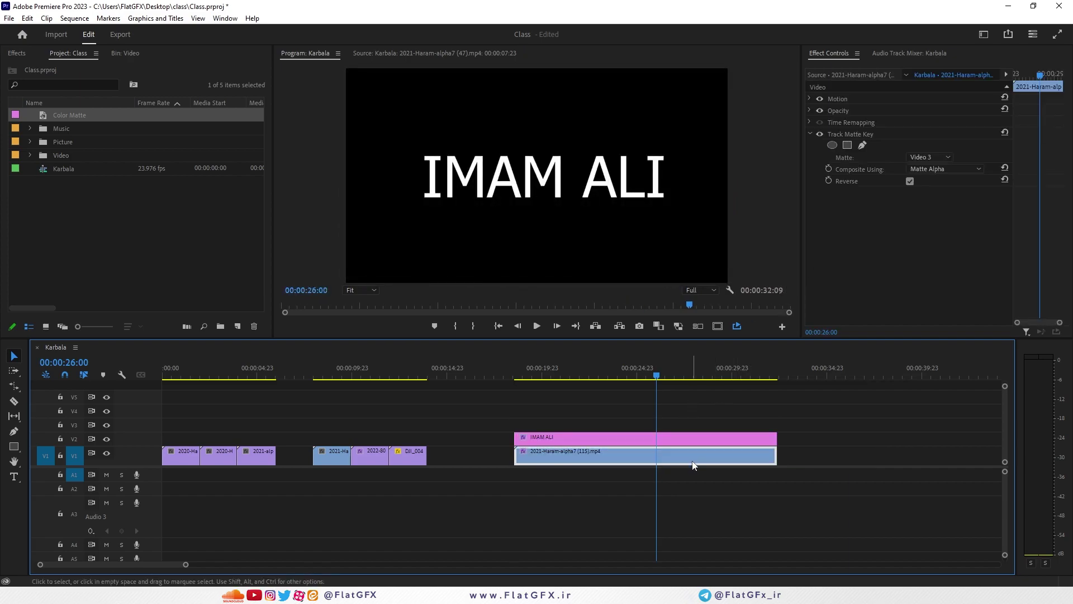
{"action": "key", "text": "Delete"}
{"action": "left_click", "coordinate": [106, 441]}
{"action": "left_click", "coordinate": [107, 440]}
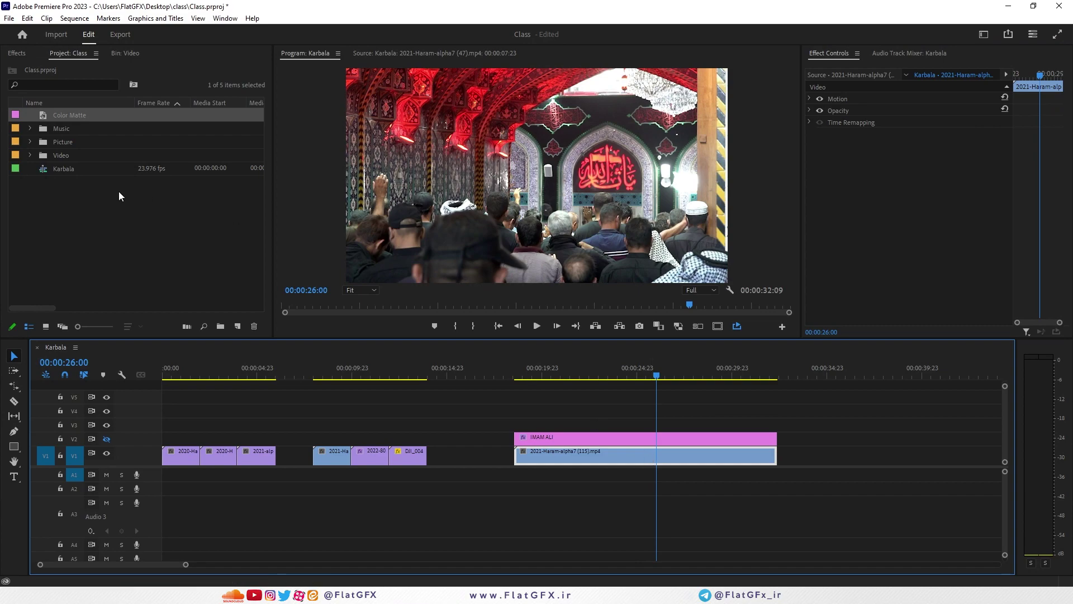
Return to the effects library and examine Ultra Key and the effect categories following Keying
{"action": "left_click", "coordinate": [124, 53]}
{"action": "left_click", "coordinate": [68, 53]}
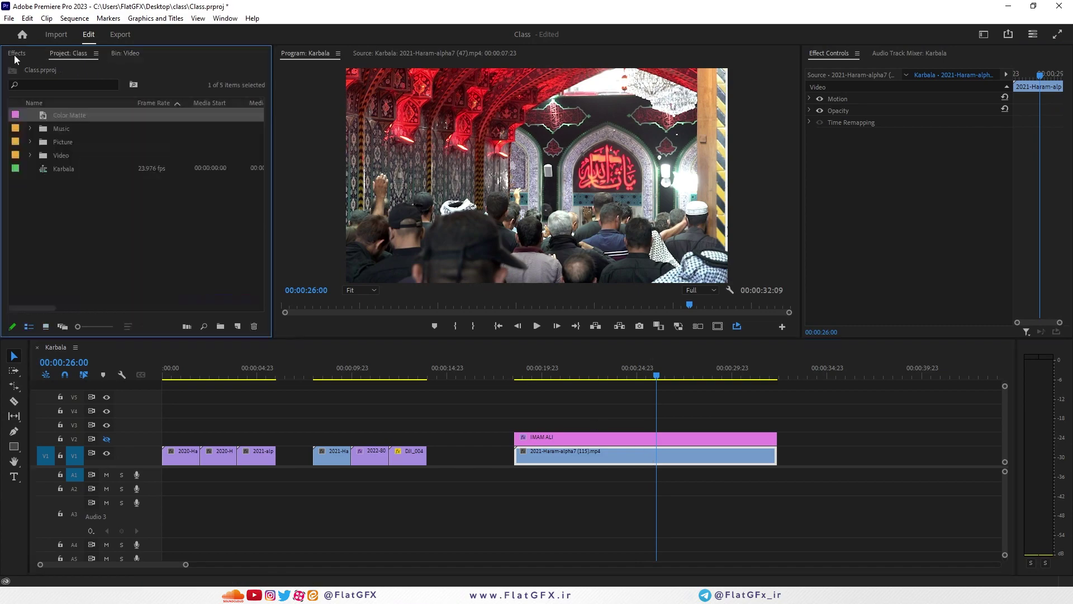
{"action": "left_click", "coordinate": [17, 53]}
{"action": "left_click_drag", "start_coordinate": [58, 305], "coordinate": [63, 308]}
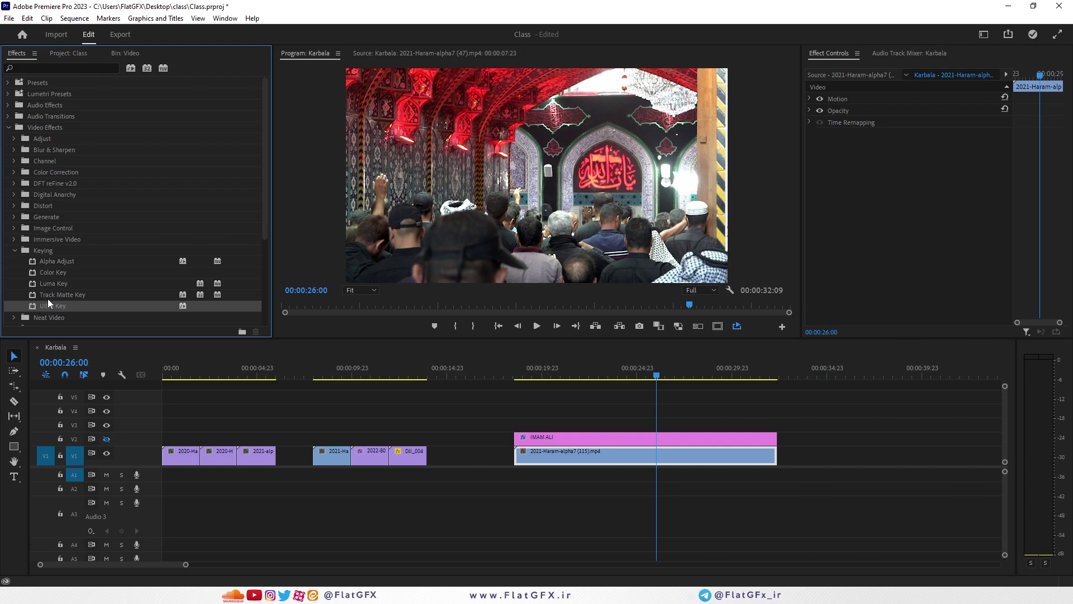
{"action": "left_click_drag", "start_coordinate": [71, 302], "coordinate": [83, 306]}
{"action": "scroll", "coordinate": [71, 283], "scroll_direction": "down", "scroll_amount": 3}
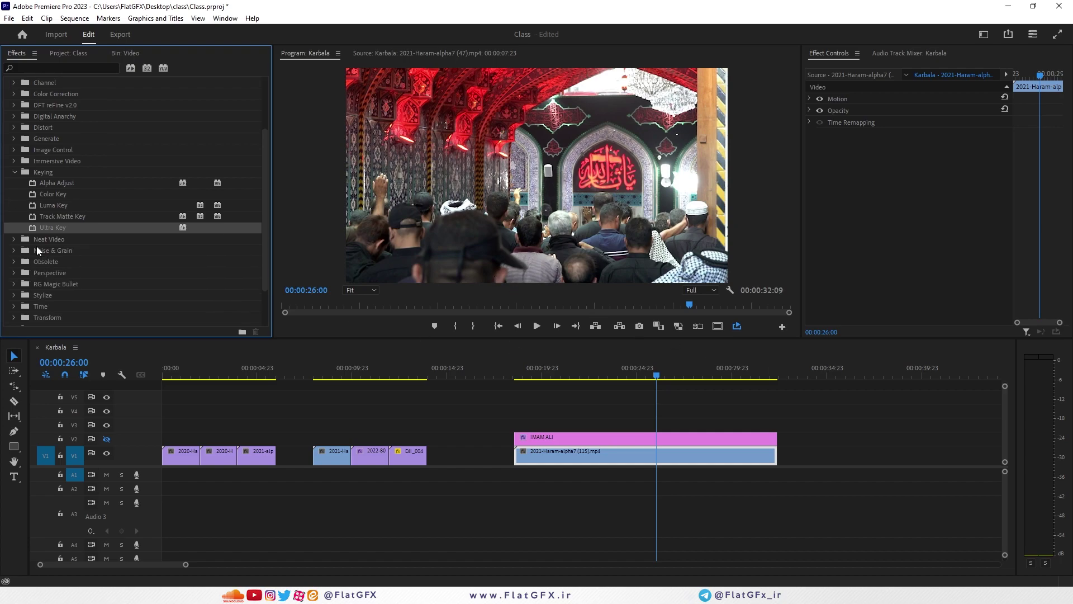
Apply Neat Video's Reduce Noise v5 effect to the footage clip and open its setup
{"action": "left_click", "coordinate": [15, 173]}
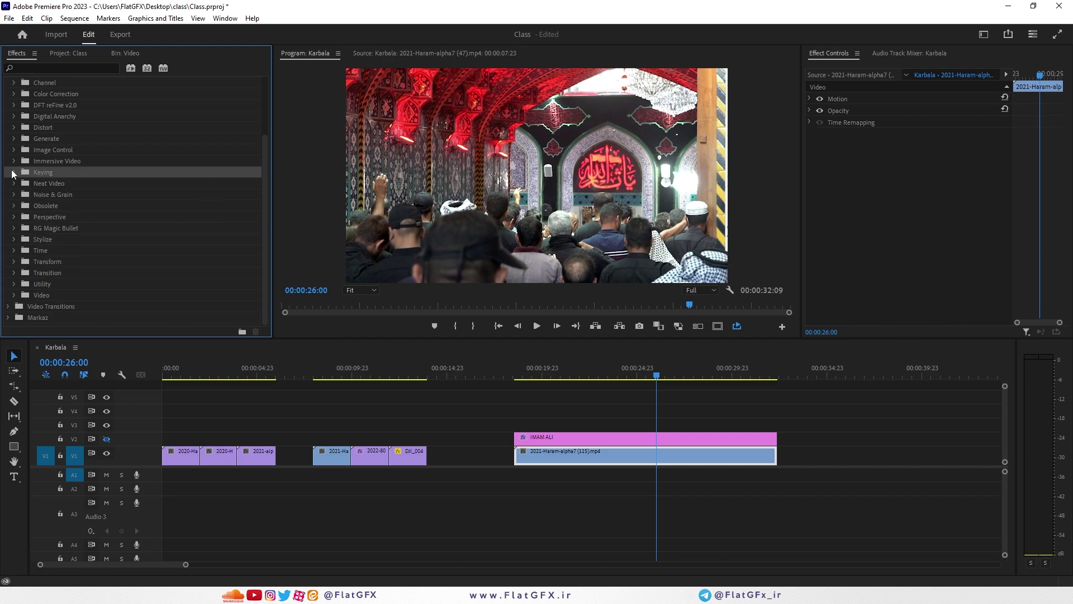
{"action": "left_click", "coordinate": [45, 182]}
{"action": "left_click", "coordinate": [14, 183]}
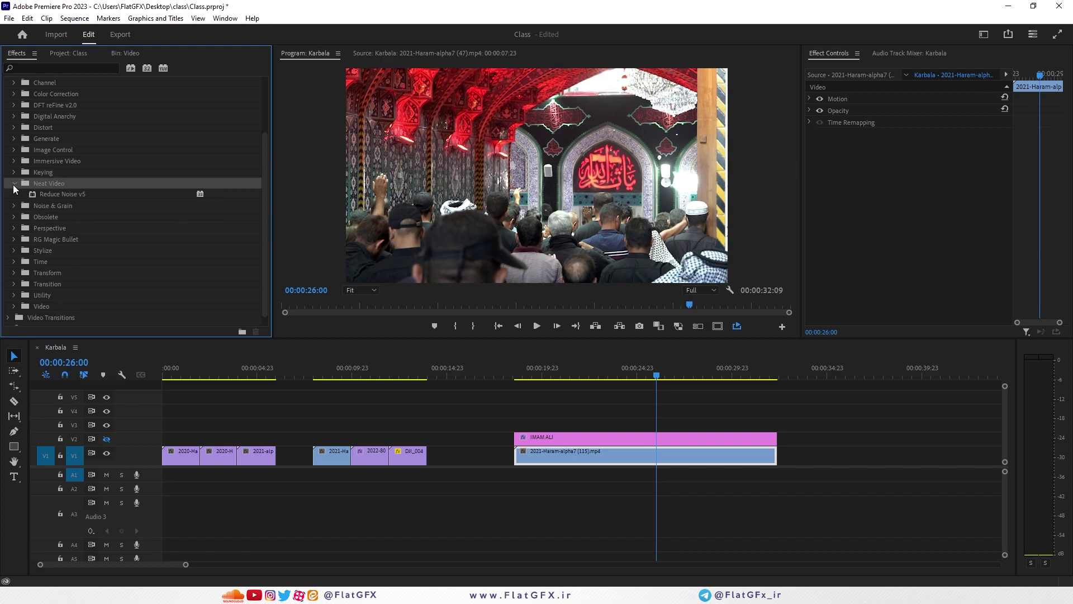
{"action": "left_click", "coordinate": [59, 193]}
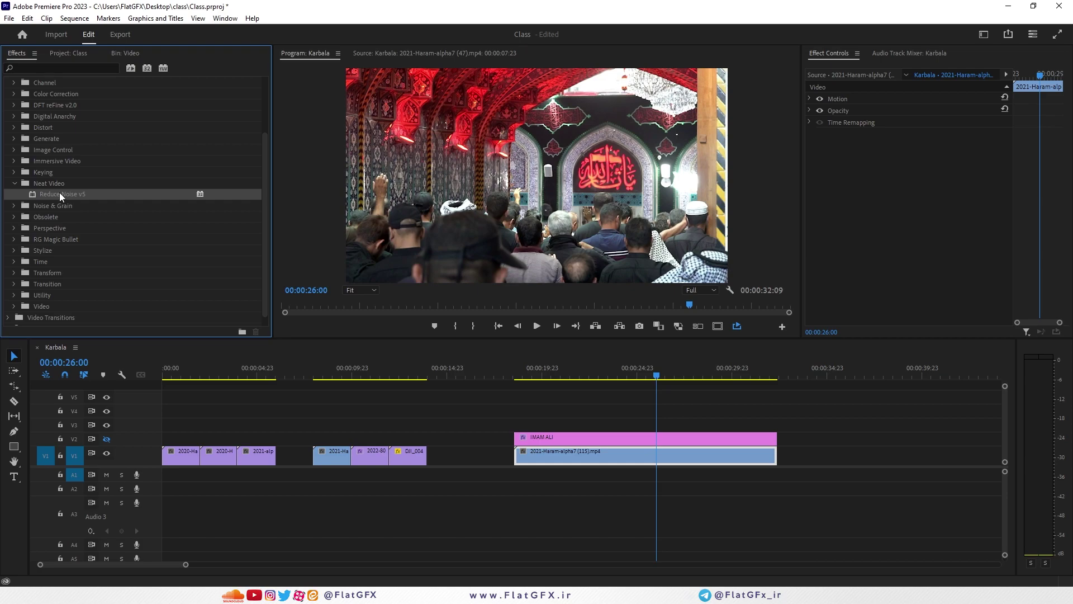
{"action": "left_click", "coordinate": [60, 183]}
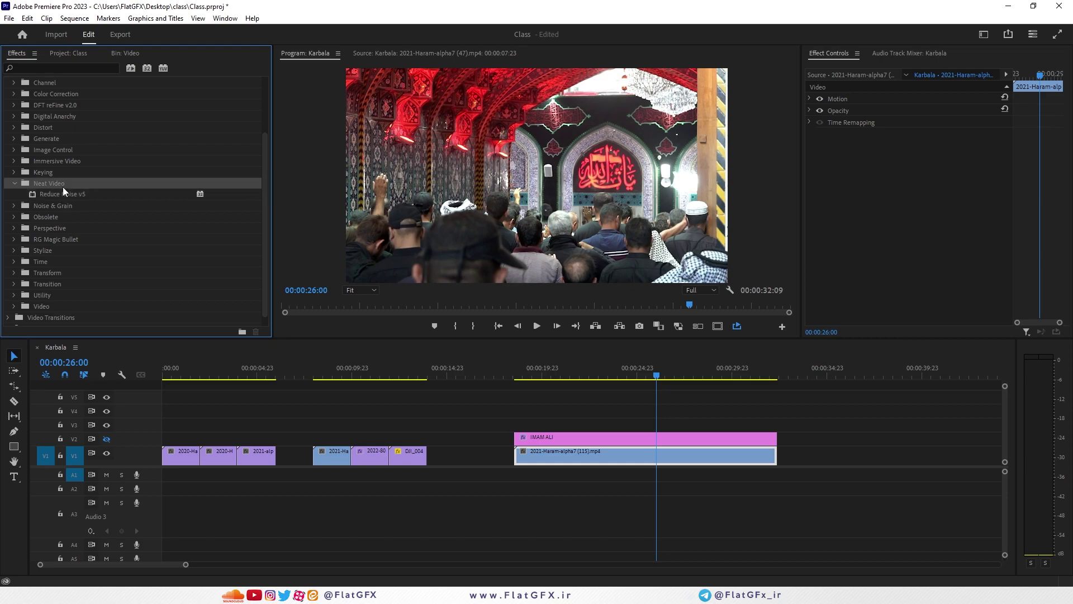
{"action": "left_click_drag", "start_coordinate": [62, 192], "coordinate": [643, 452]}
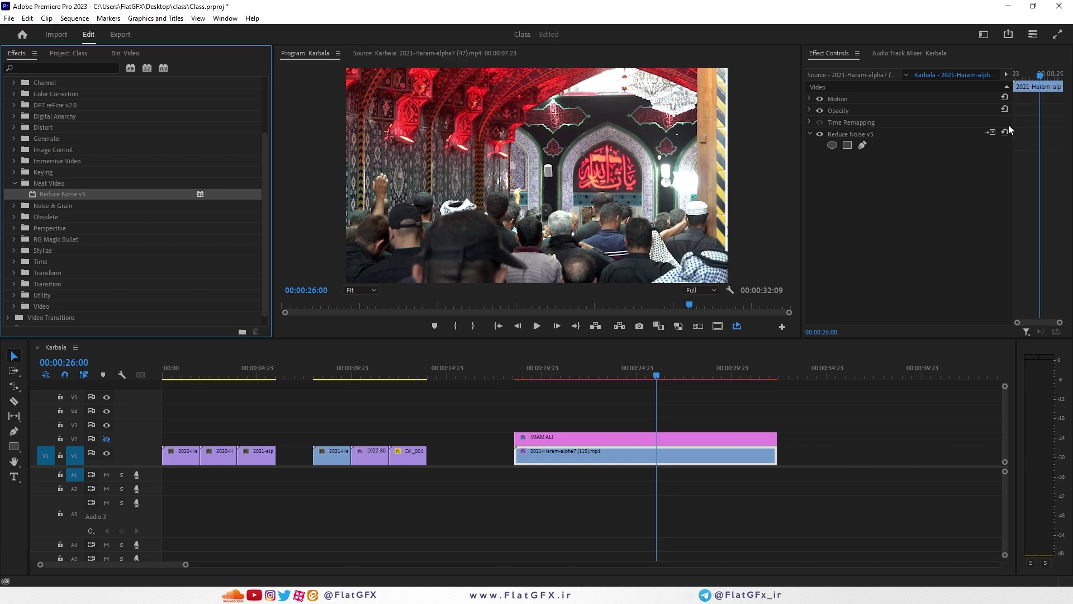
{"action": "left_click", "coordinate": [991, 133]}
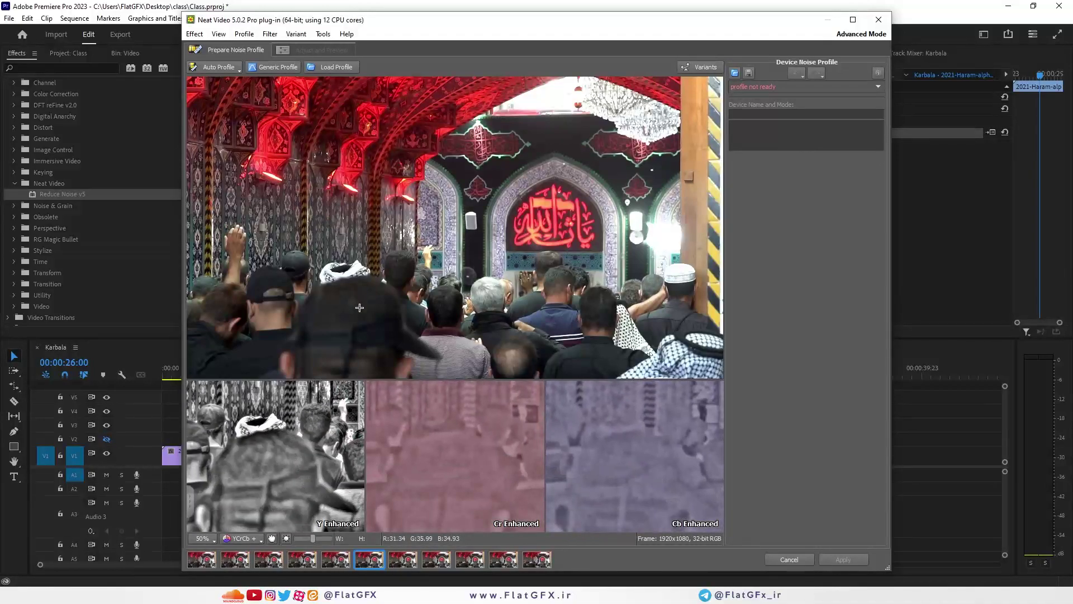
Build a noise profile from a small wall area of about 86 by 68 pixels and apply the noise reduction
{"action": "left_click_drag", "start_coordinate": [280, 197], "coordinate": [307, 218]}
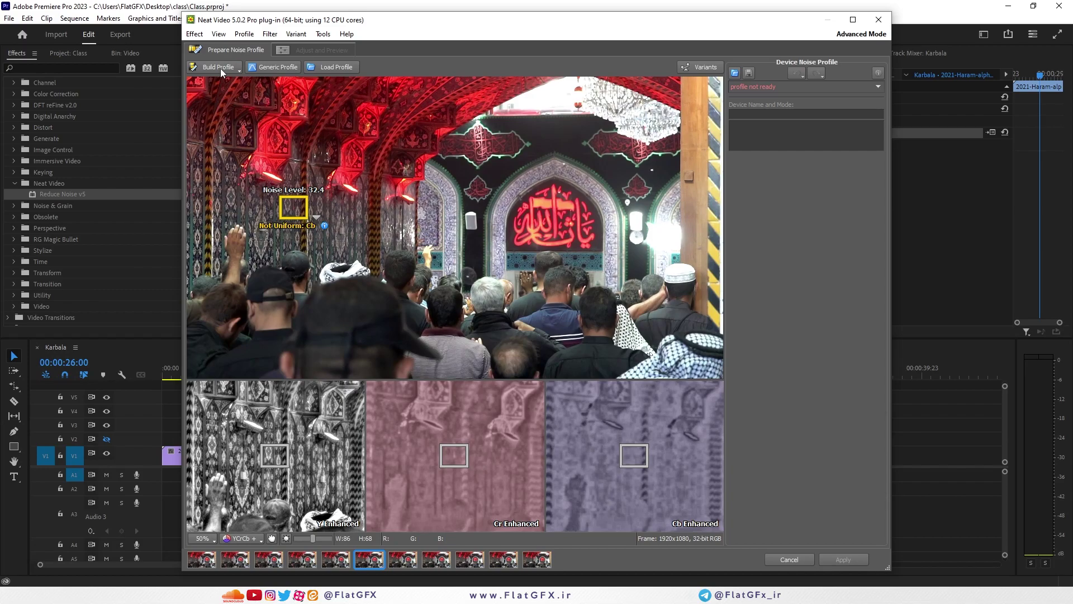
{"action": "left_click", "coordinate": [226, 68]}
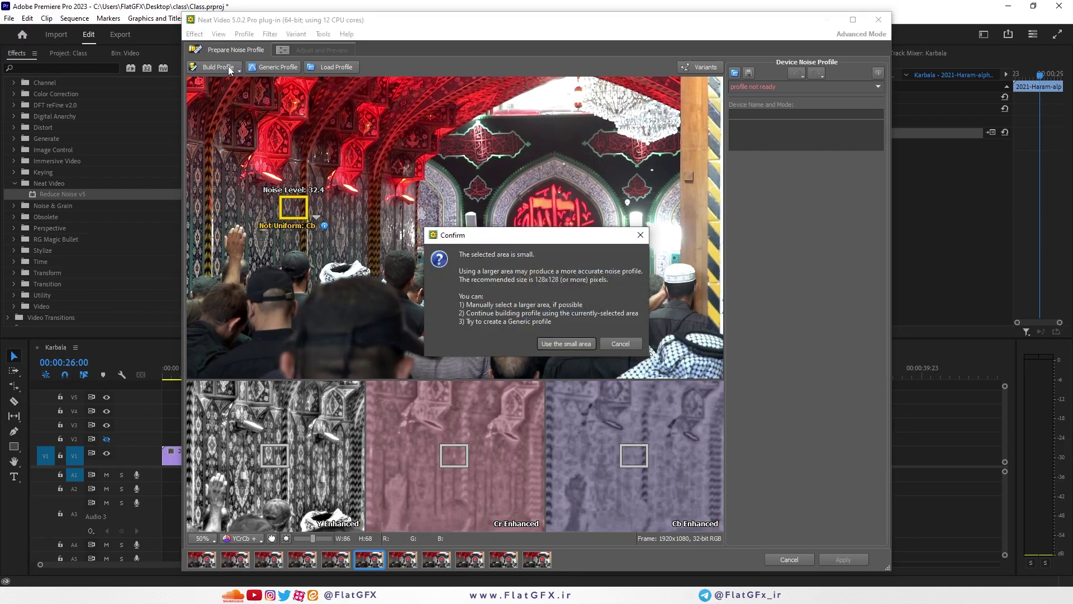
{"action": "left_click", "coordinate": [569, 345]}
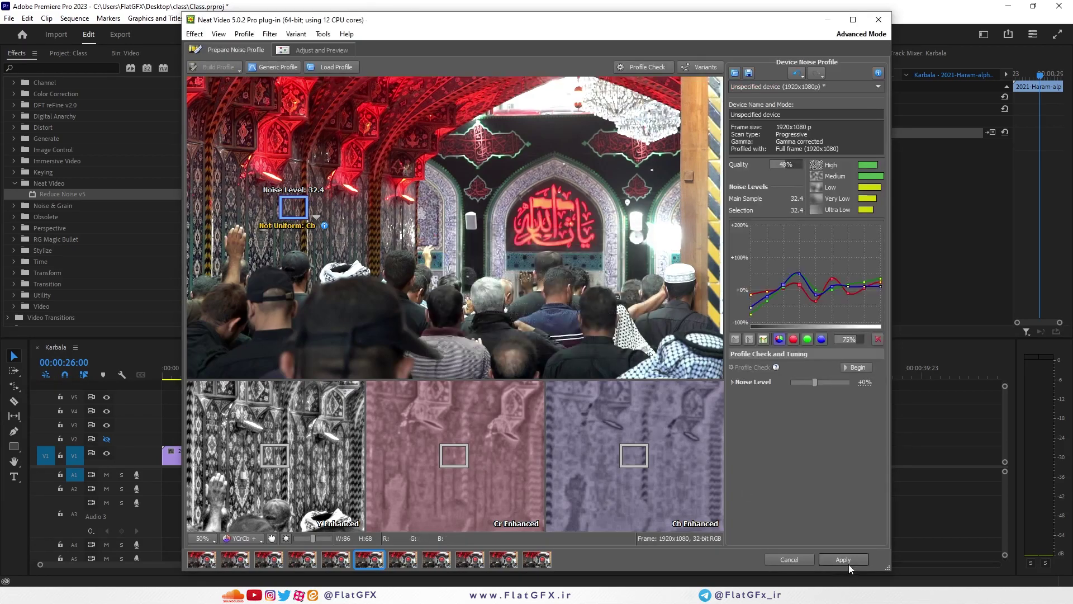
{"action": "left_click_drag", "start_coordinate": [811, 382], "coordinate": [810, 383]}
{"action": "left_click", "coordinate": [845, 559]}
{"action": "left_click", "coordinate": [662, 388]}
{"action": "left_click", "coordinate": [690, 445]}
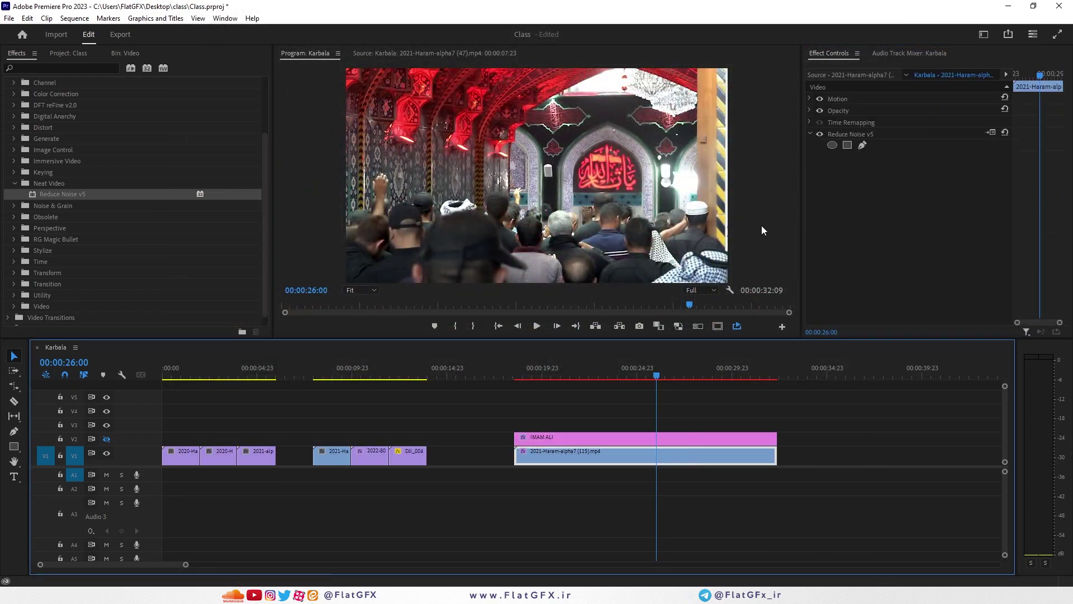
Toggle Reduce Noise v5 off and on to compare the footage with and without noise reduction
{"action": "left_click", "coordinate": [820, 134]}
{"action": "left_click", "coordinate": [820, 133]}
{"action": "left_click", "coordinate": [820, 133]}
{"action": "left_click", "coordinate": [820, 133]}
{"action": "left_click", "coordinate": [820, 133]}
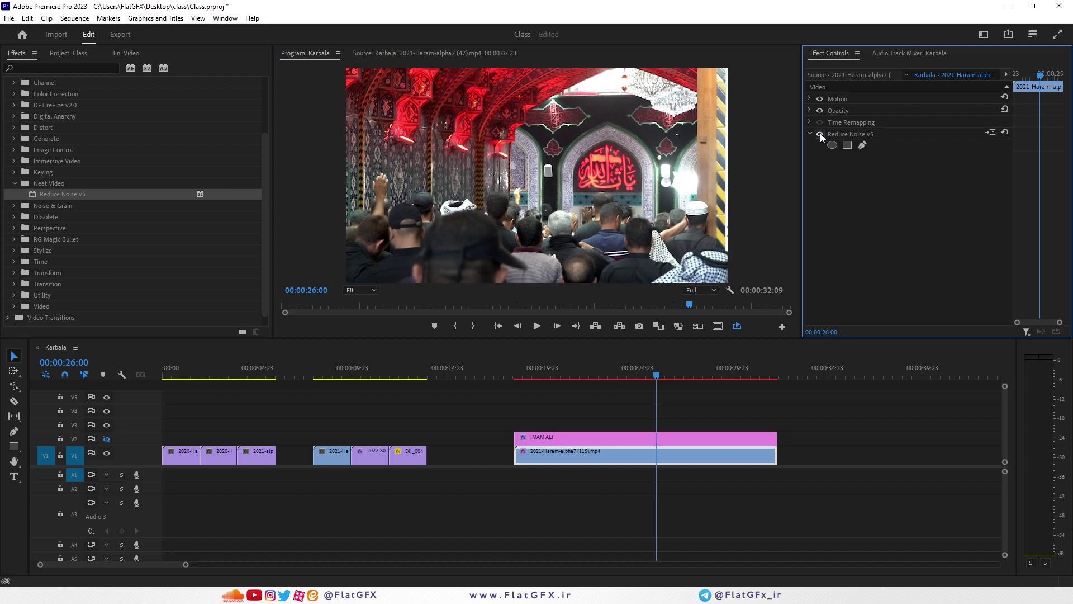
Remove the Reduce Noise v5 effect from the footage clip
{"action": "left_click", "coordinate": [845, 134]}
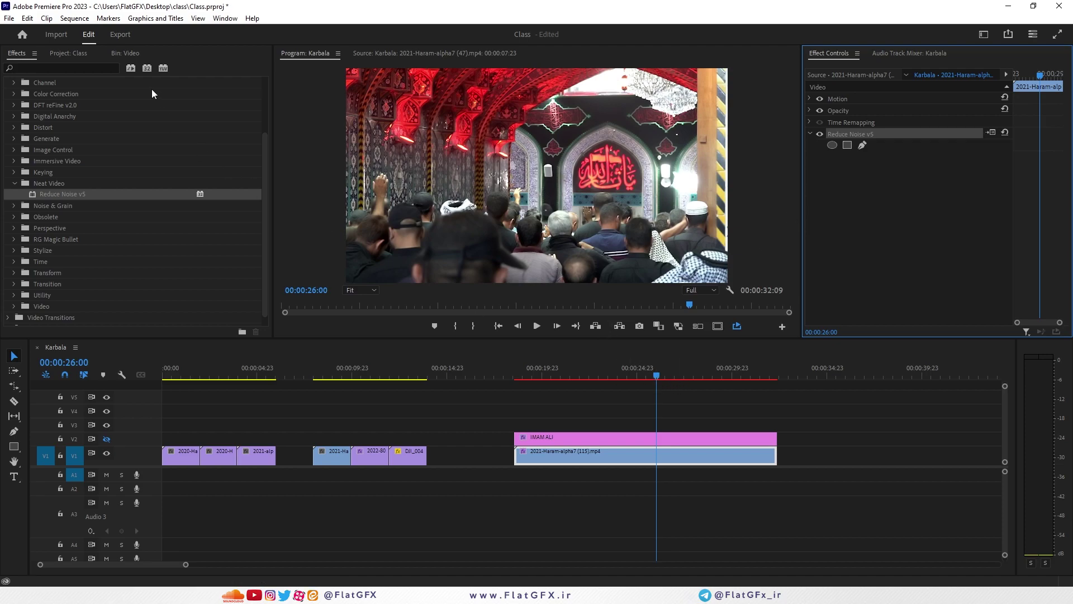
{"action": "left_click", "coordinate": [79, 199]}
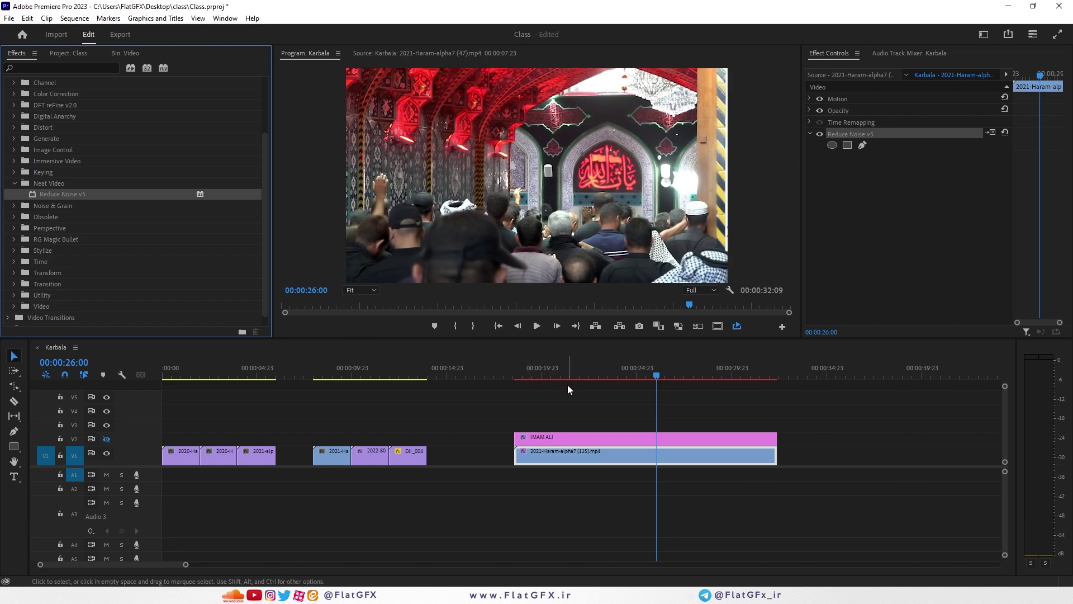
{"action": "left_click", "coordinate": [894, 135]}
{"action": "key", "text": "Delete"}
Apply the Noise effect from Noise & Grain to the footage clip and set Amount of Noise to 97%
{"action": "left_click", "coordinate": [25, 183]}
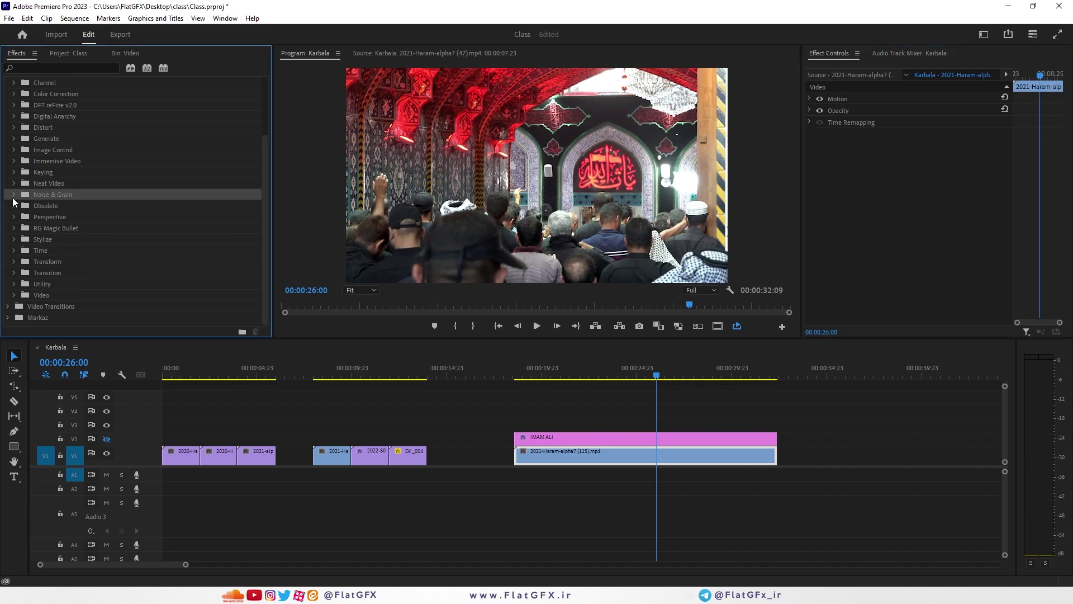
{"action": "left_click", "coordinate": [14, 194]}
{"action": "left_click_drag", "start_coordinate": [34, 204], "coordinate": [620, 455]}
{"action": "left_click_drag", "start_coordinate": [910, 157], "coordinate": [951, 157]}
View the frame at 100% and toggle Use Color Noise and Clip Result Values to compare their effect
{"action": "left_click", "coordinate": [362, 289]}
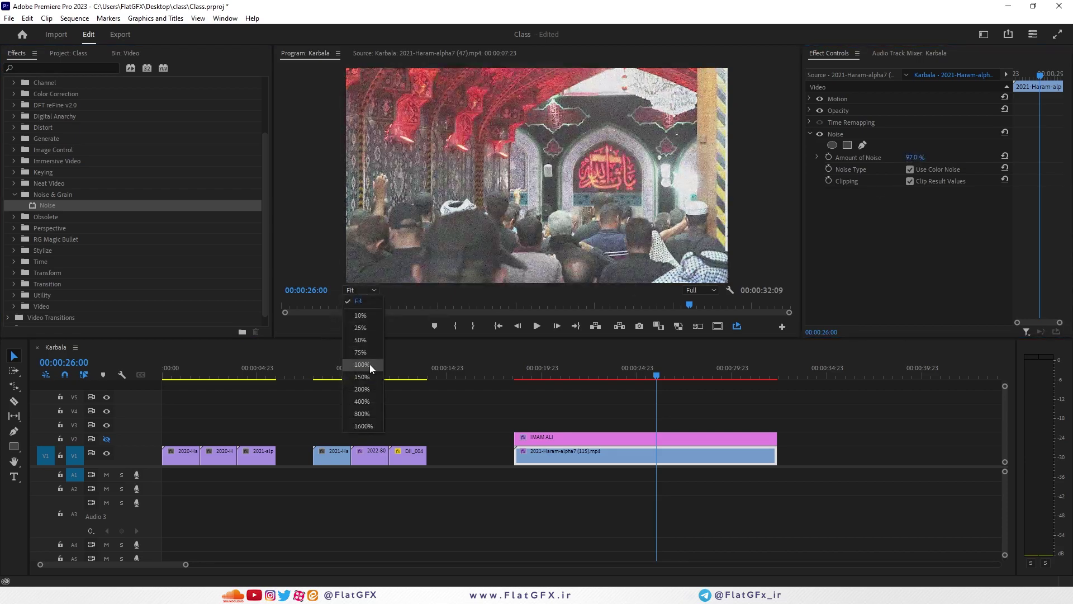
{"action": "left_click", "coordinate": [369, 364]}
{"action": "left_click", "coordinate": [911, 170]}
{"action": "left_click", "coordinate": [911, 181]}
{"action": "left_click", "coordinate": [910, 181]}
{"action": "left_click", "coordinate": [910, 170]}
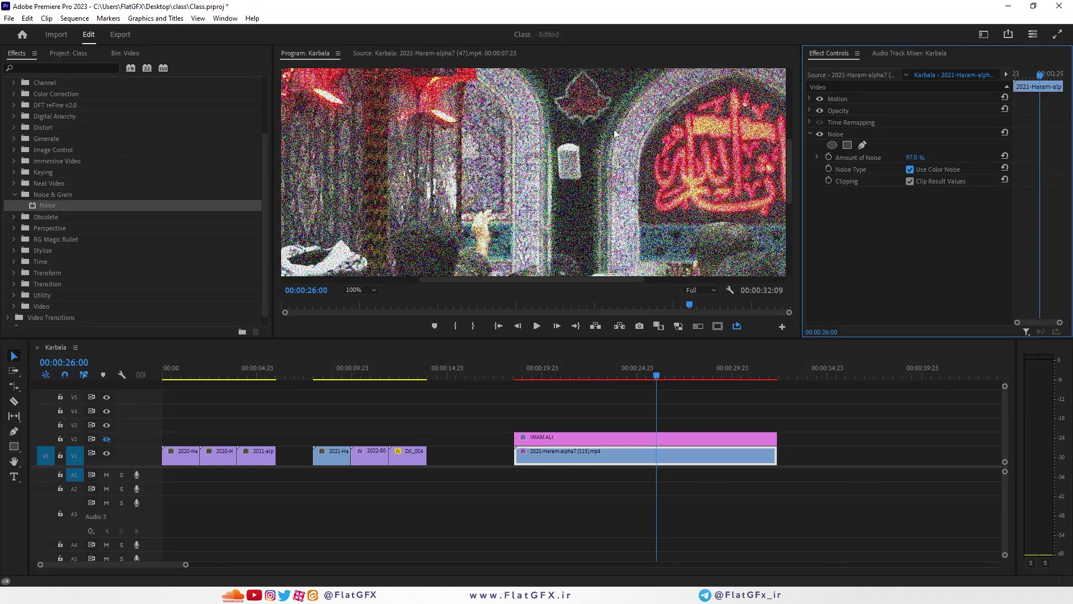
Turn off Clip Result Values and set Amount of Noise to 82%
{"action": "left_click_drag", "start_coordinate": [915, 158], "coordinate": [880, 156]}
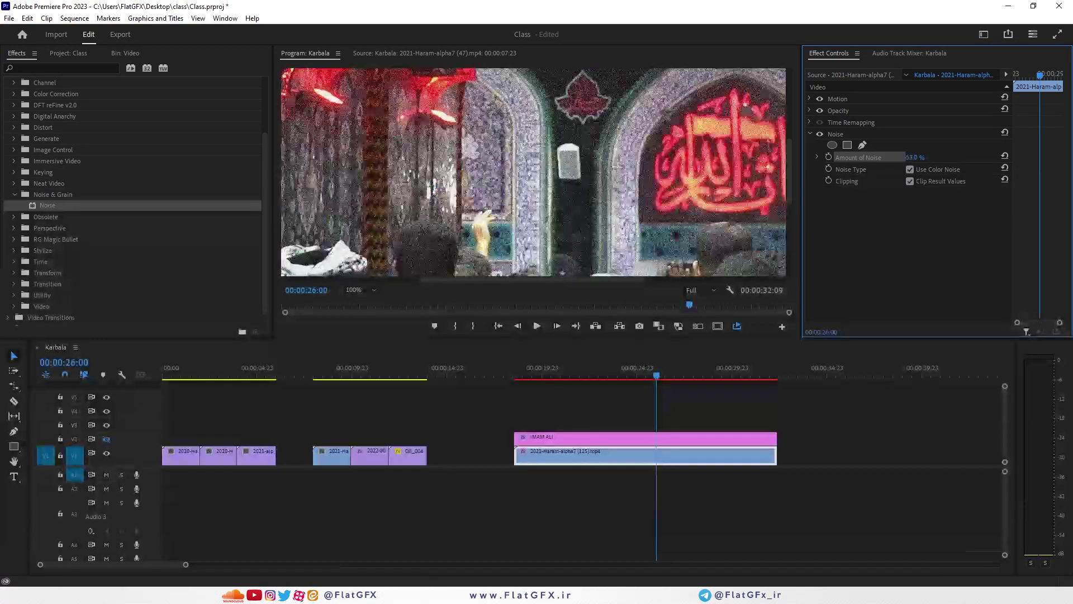
{"action": "left_click", "coordinate": [910, 182]}
{"action": "type", "text": "82"}
{"action": "key", "text": "Return"}
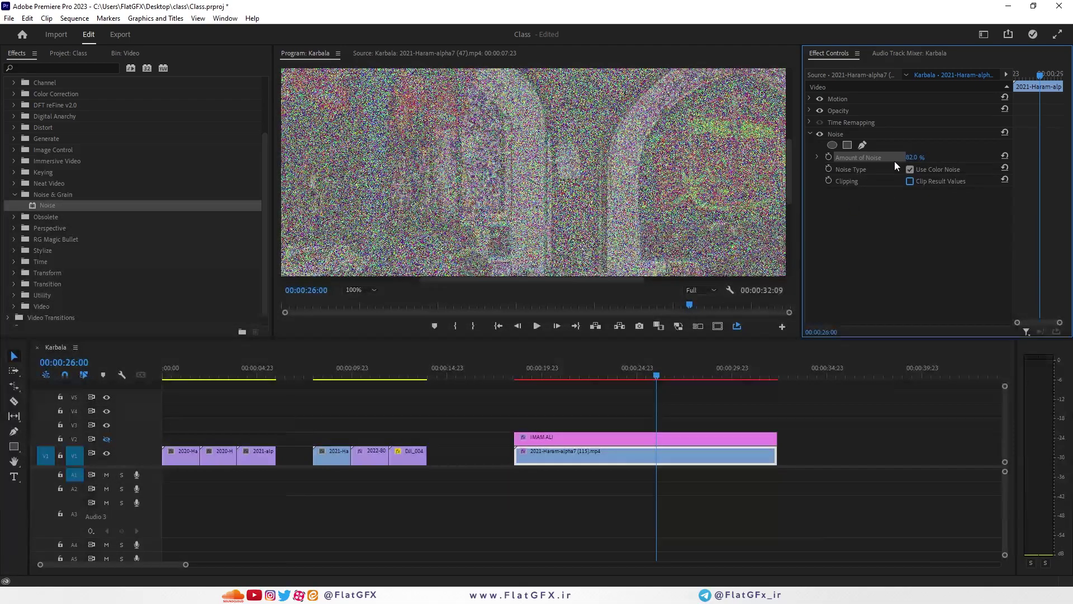
Lower Amount of Noise to 44% and turn Clip Result Values on
{"action": "mouse_move", "coordinate": [913, 157]}
{"action": "left_mouse_down"}
{"action": "mouse_move", "coordinate": [886, 157]}
{"action": "mouse_move", "coordinate": [898, 158]}
{"action": "left_mouse_up"}
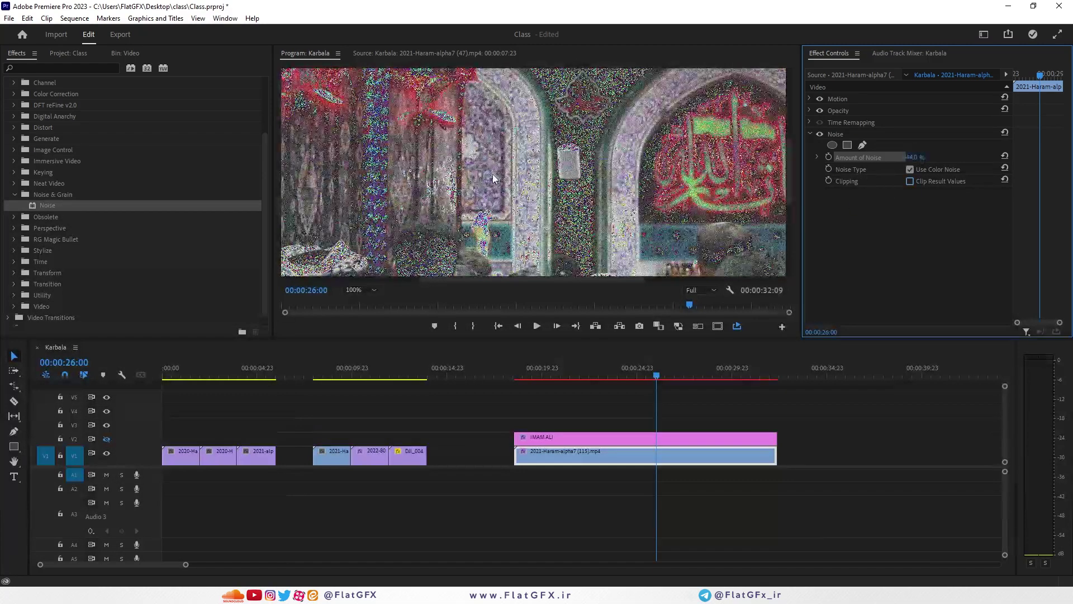
{"action": "left_click", "coordinate": [910, 180]}
{"action": "left_click", "coordinate": [910, 180]}
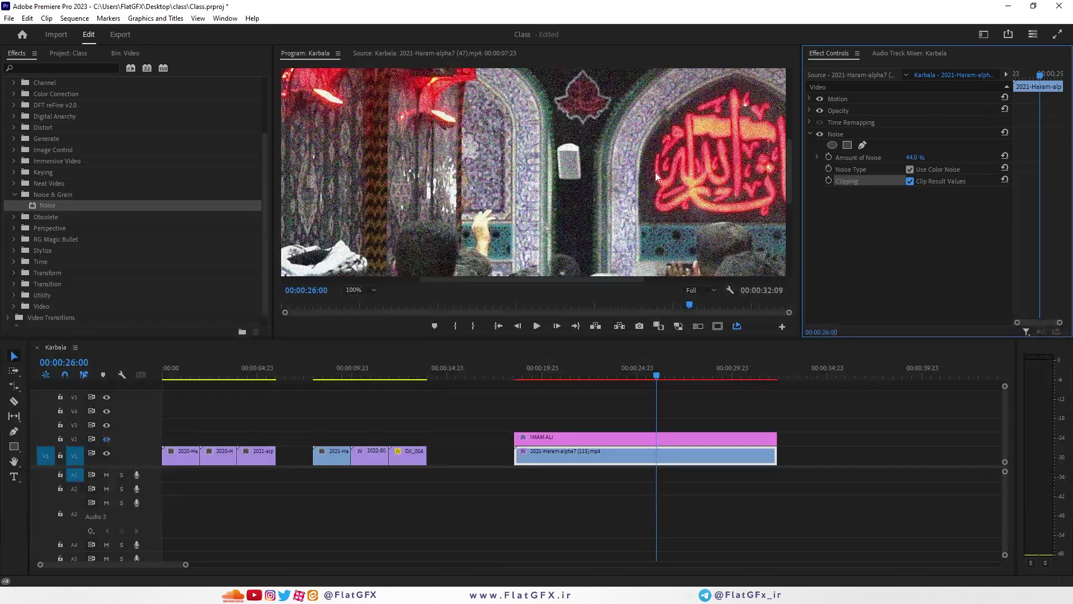
Fit the frame to the preview and play the noisy footage in the maximized program view
{"action": "left_click", "coordinate": [367, 291]}
{"action": "left_click", "coordinate": [358, 300]}
{"action": "key", "text": "grave"}
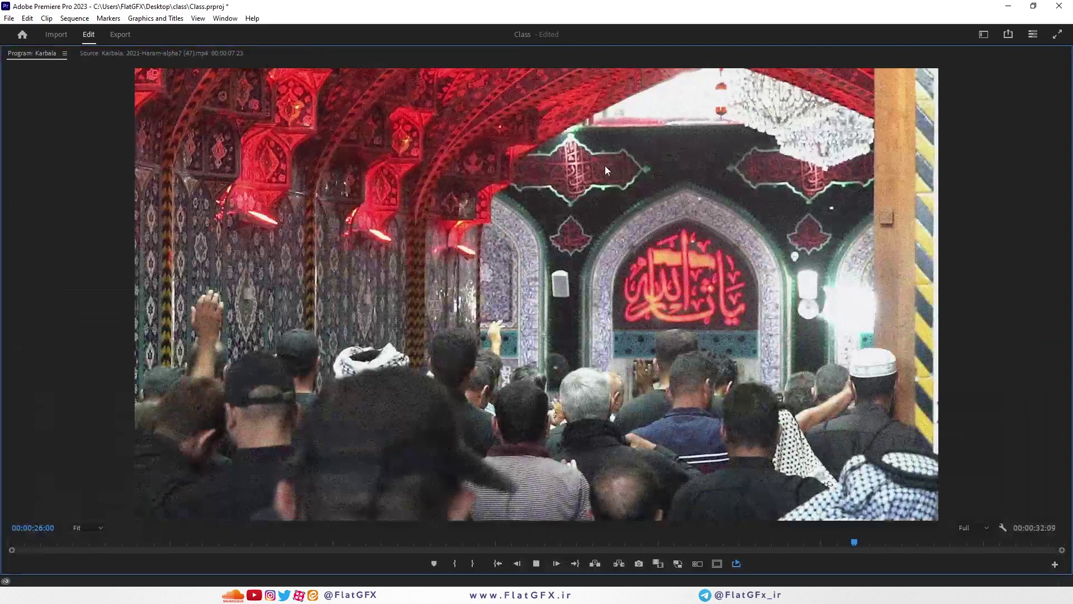
{"action": "key", "text": "space"}
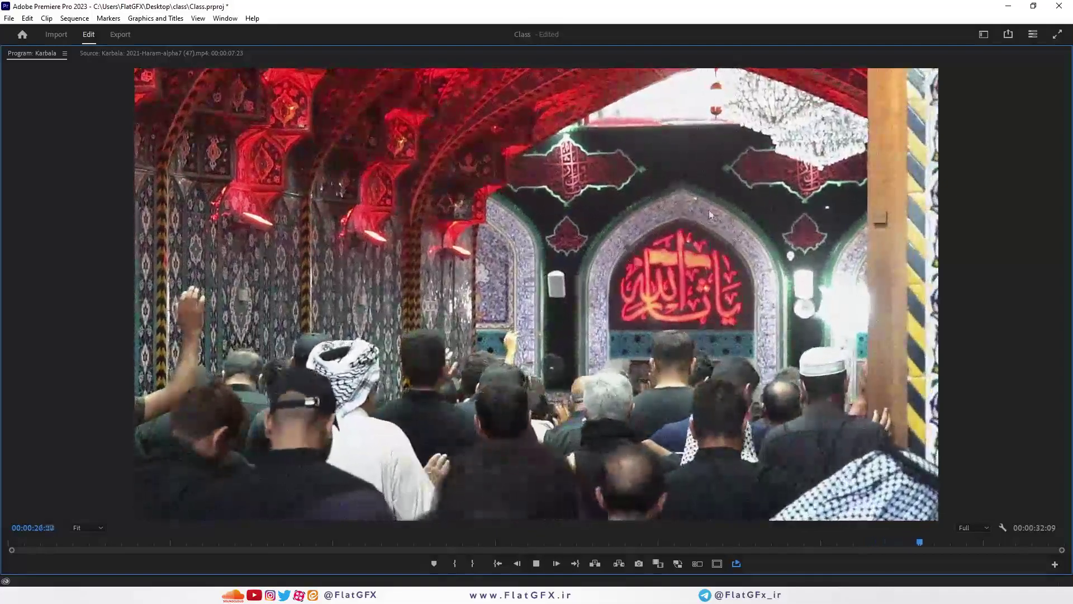
{"action": "key", "text": "grave"}
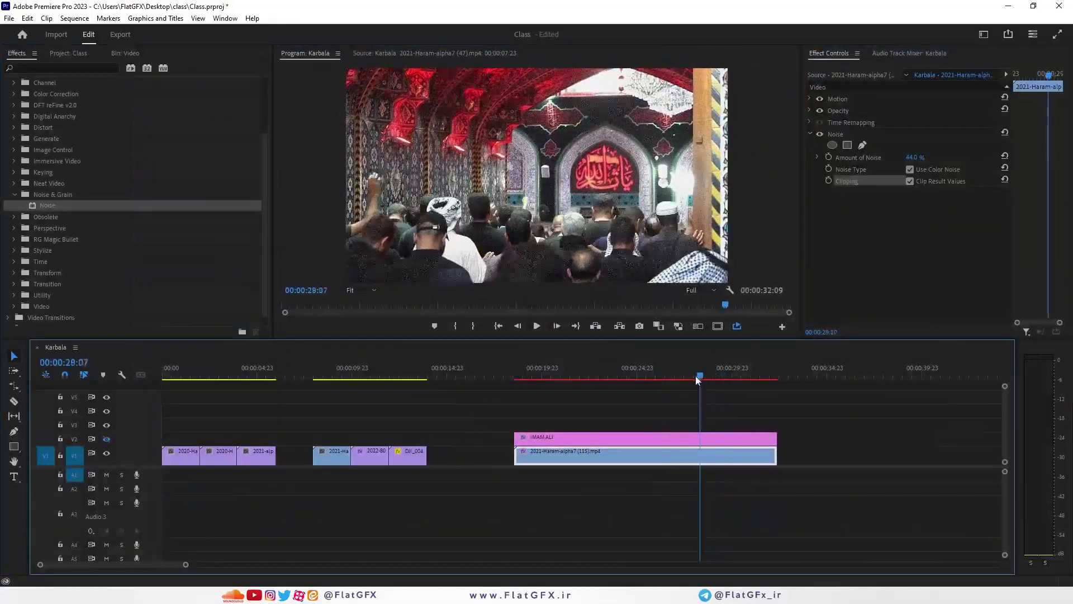
Move the playhead to 00:00:25:23, switch to Photoshop and create a blank 1920 x 1080 px document
{"action": "left_click_drag", "start_coordinate": [700, 374], "coordinate": [655, 374]}
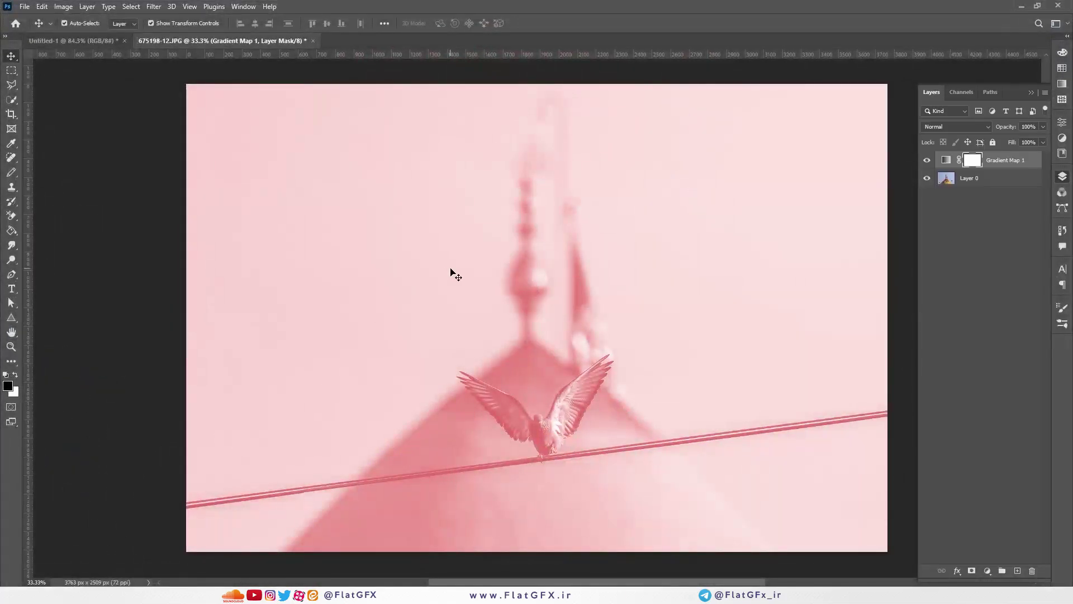
{"action": "left_click", "coordinate": [24, 7]}
{"action": "left_click", "coordinate": [29, 17]}
{"action": "key", "text": "Return"}
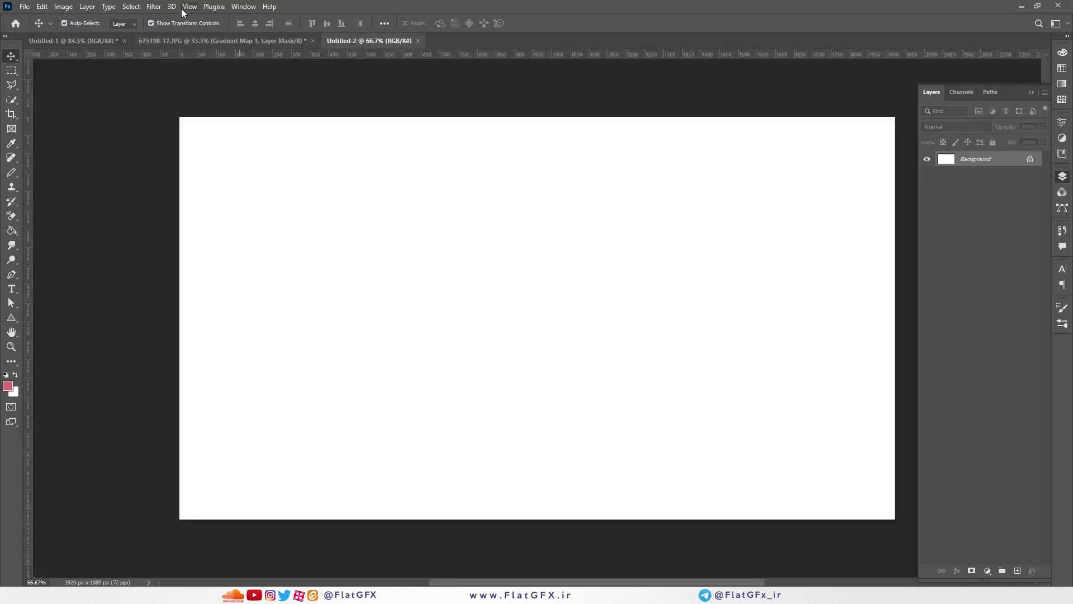
Apply the Add Noise filter to the white background with amount 122.22%, Gaussian distribution and Monochromatic turned on
{"action": "left_click", "coordinate": [154, 6]}
{"action": "mouse_move", "coordinate": [274, 181]}
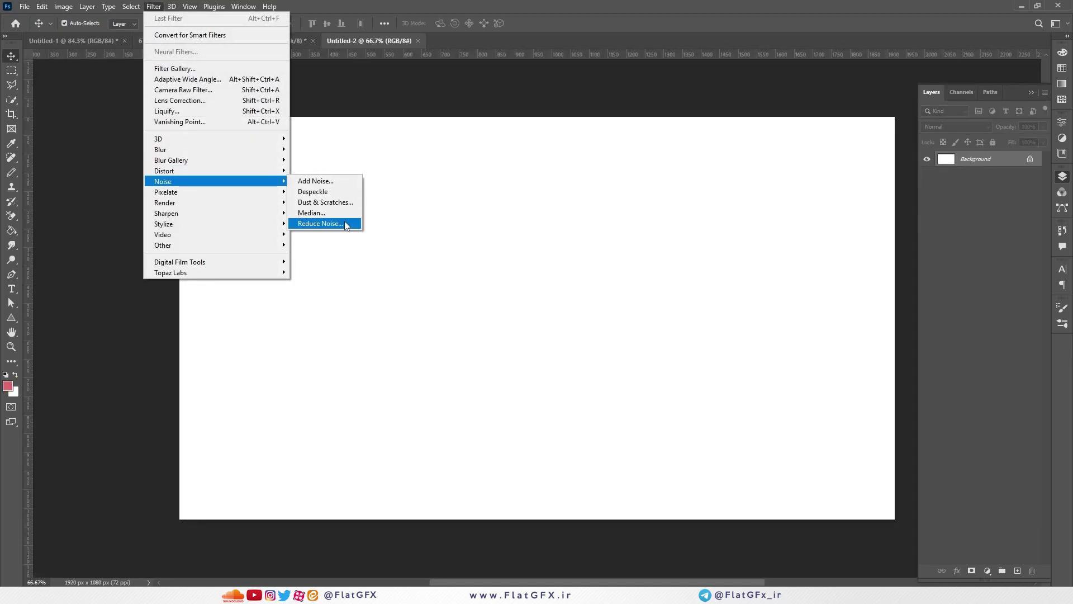
{"action": "left_click", "coordinate": [316, 181]}
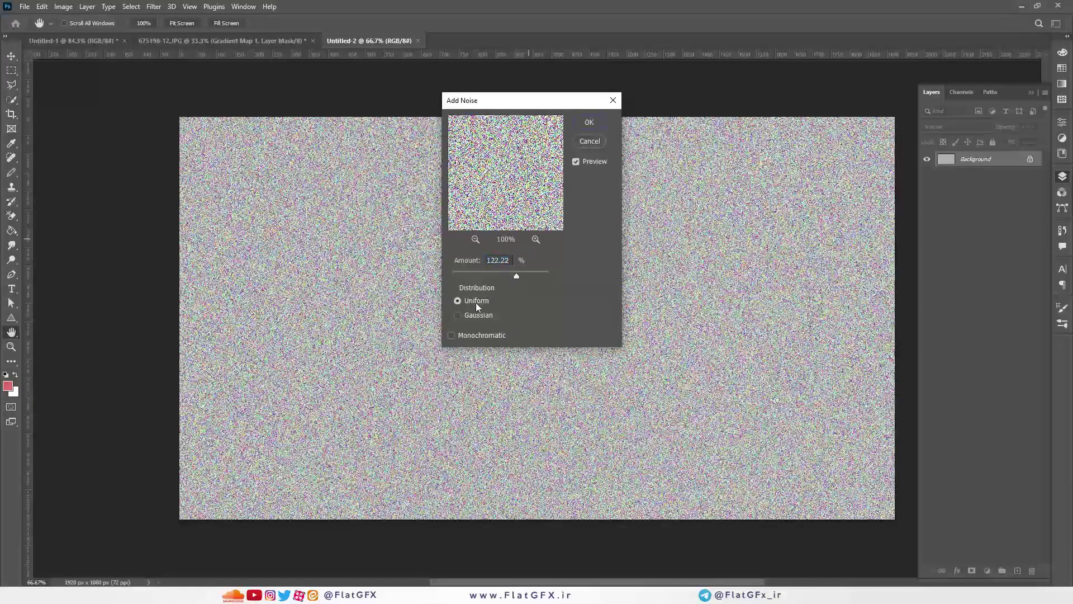
{"action": "left_click", "coordinate": [476, 315]}
{"action": "left_click", "coordinate": [483, 336]}
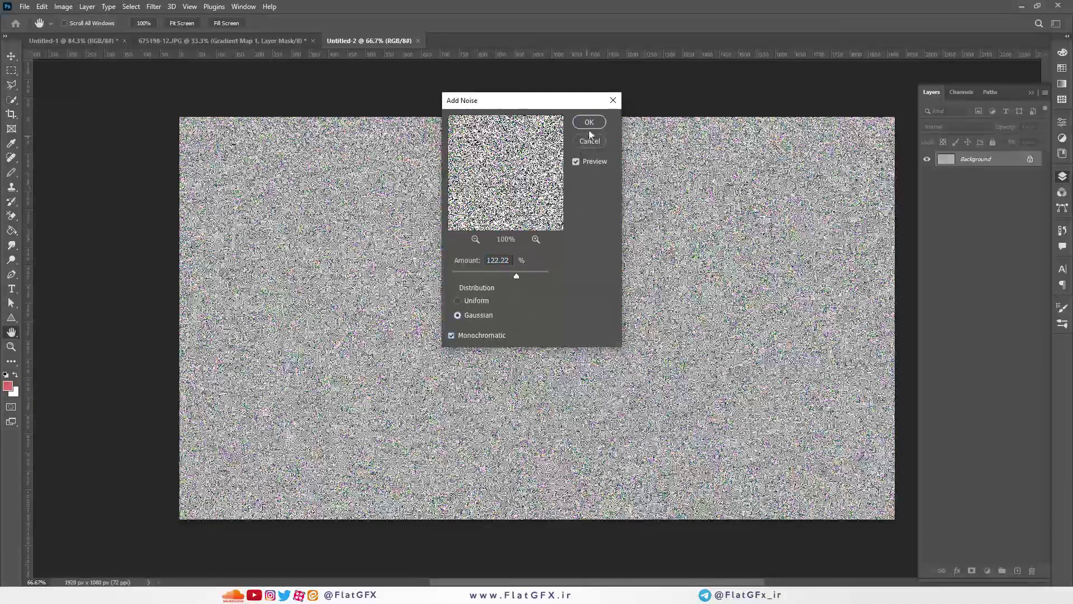
{"action": "left_click", "coordinate": [590, 122]}
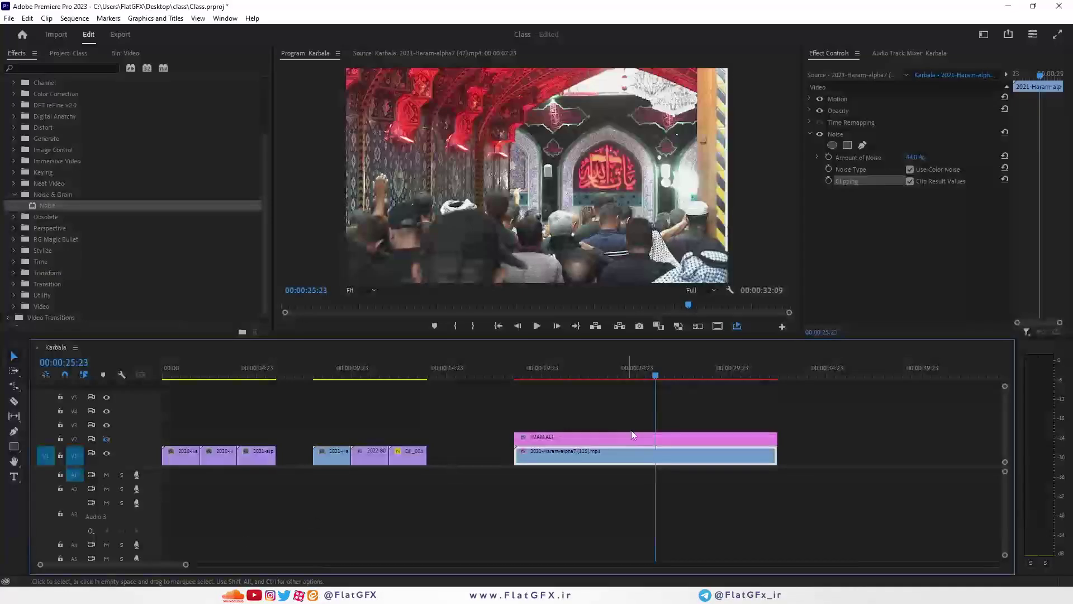
Return to Premiere Pro and delete the Noise effect from the 2021-Haram-alpha7 (115).mp4 clip on V1
{"action": "left_click", "coordinate": [686, 440]}
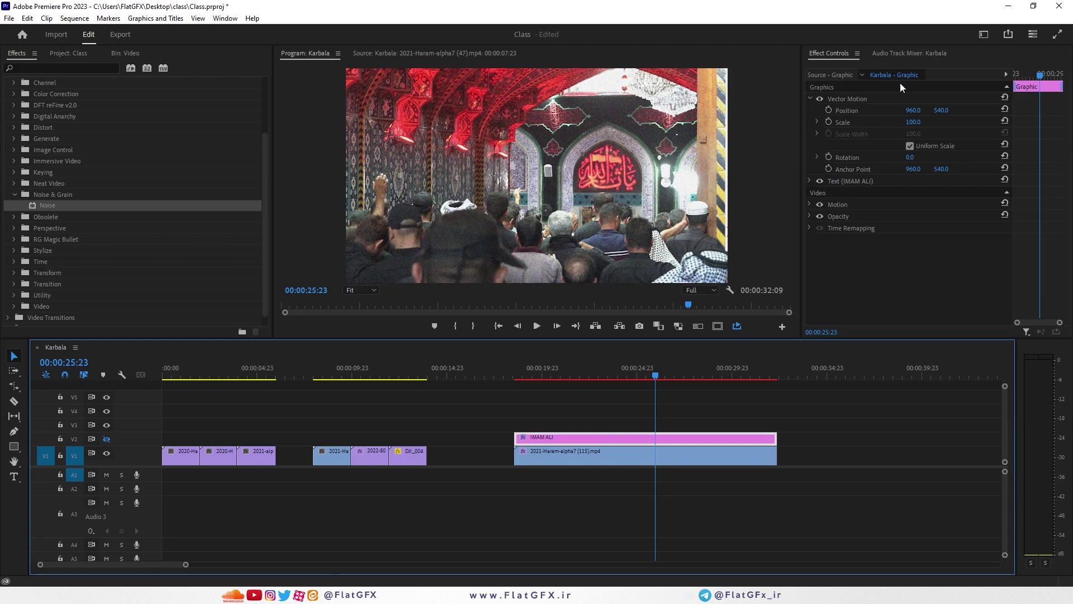
{"action": "left_click", "coordinate": [618, 460]}
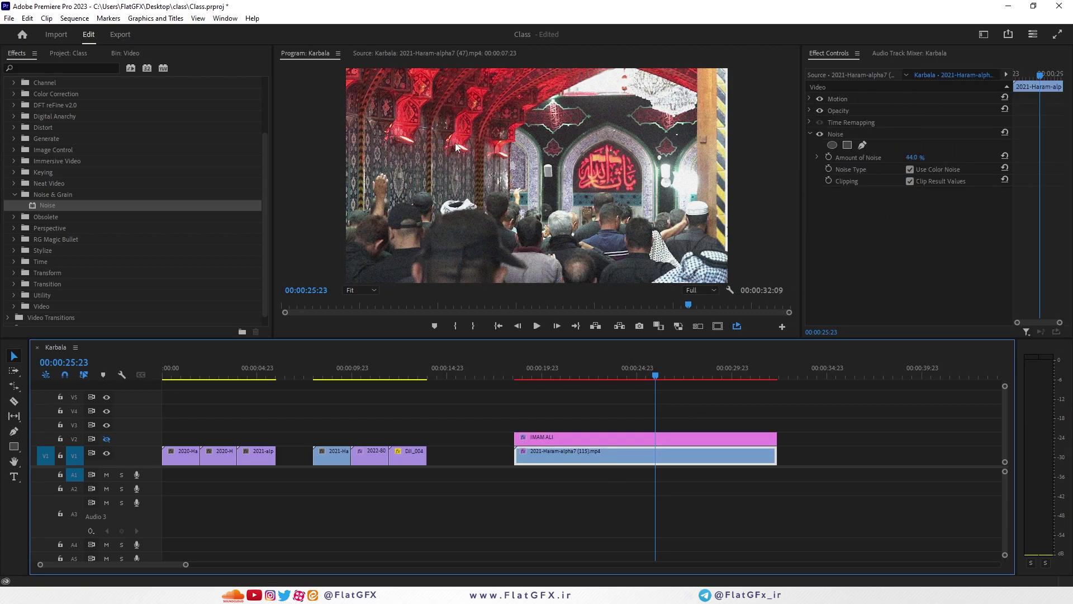
{"action": "left_click", "coordinate": [835, 134]}
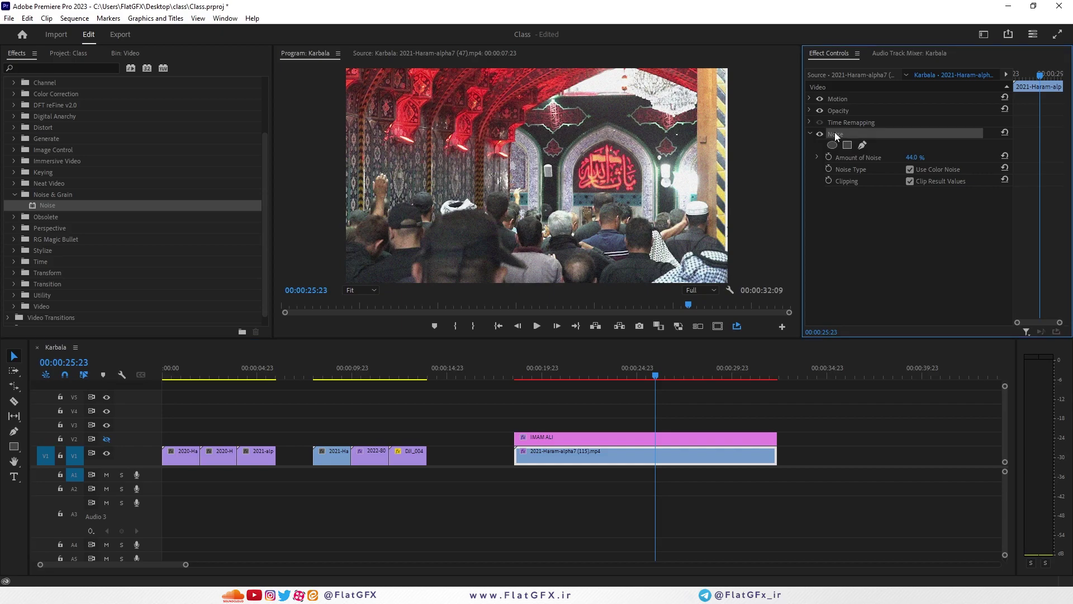
{"action": "key", "text": "Delete"}
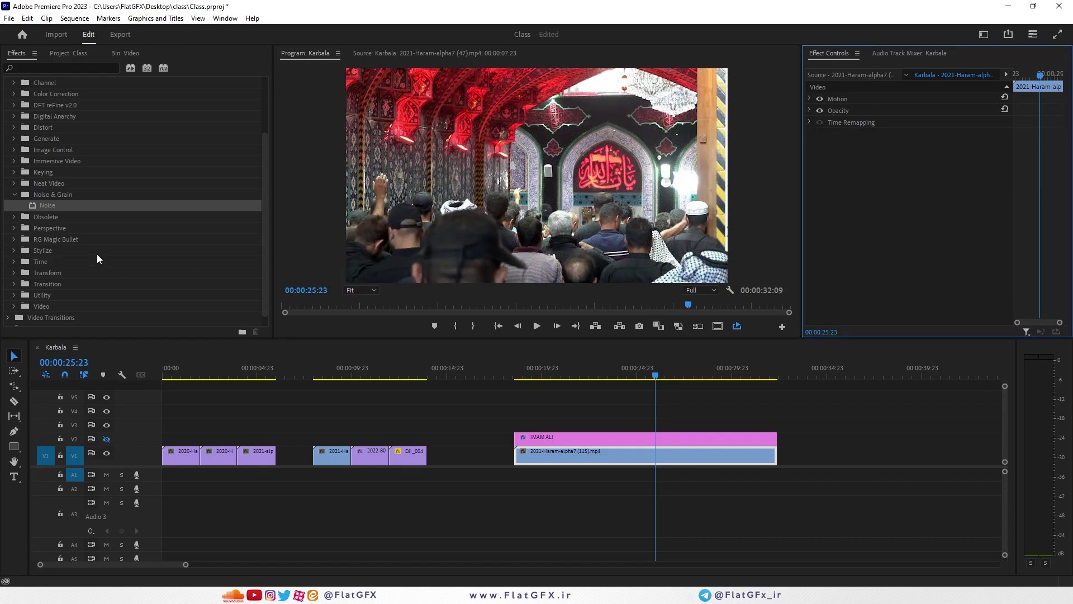
Expand the Obsolete video effects category to look over its effects, and collapse it again
{"action": "double_click", "coordinate": [42, 217]}
{"action": "scroll", "coordinate": [41, 219], "scroll_direction": "down", "scroll_amount": 1}
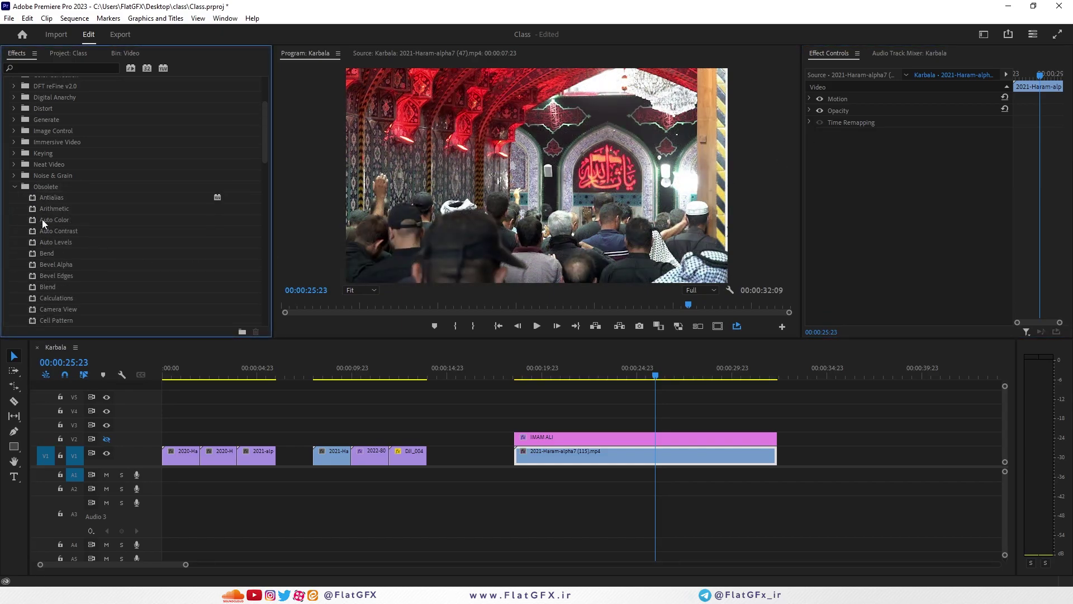
{"action": "double_click", "coordinate": [47, 187]}
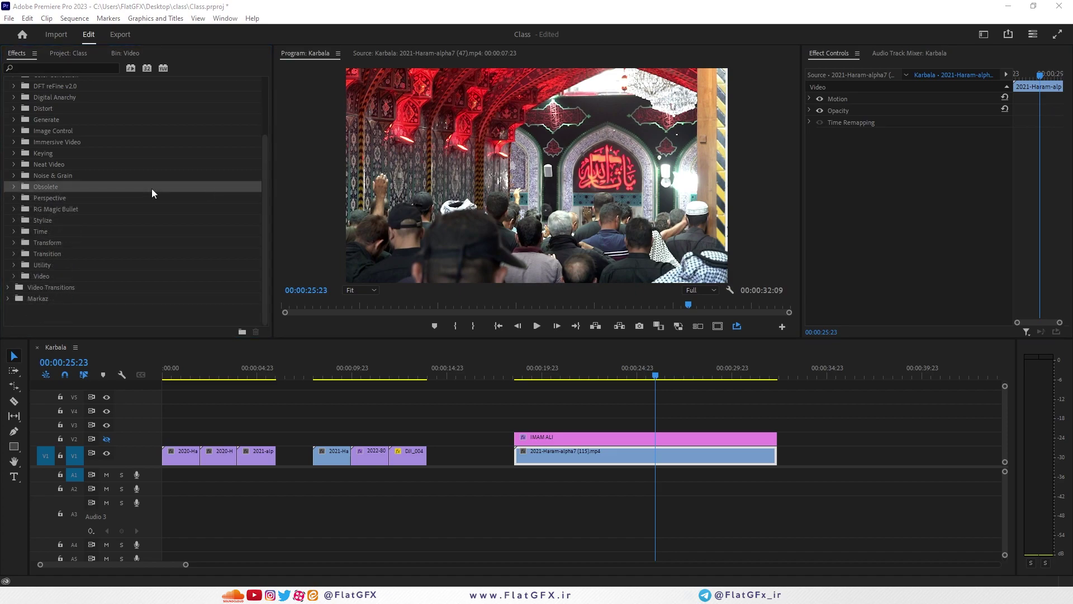
{"action": "left_click_drag", "start_coordinate": [266, 152], "coordinate": [266, 107]}
{"action": "scroll", "coordinate": [106, 224], "scroll_direction": "down", "scroll_amount": 3}
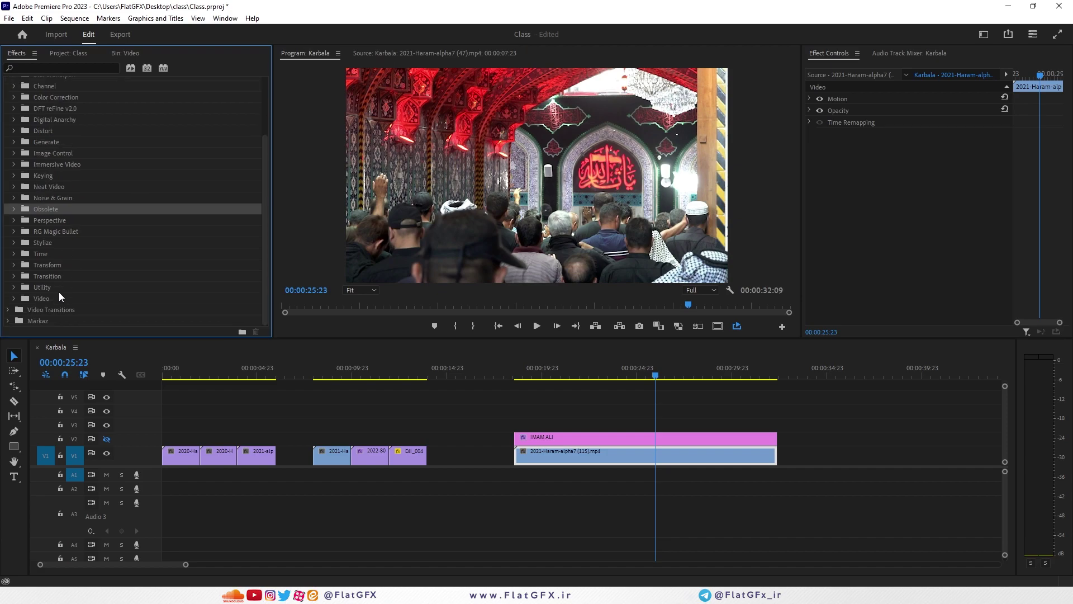
Select the Perspective, RG Magic Bullet, Stylize, Time, Transform, Transition, Utility and Video categories together, and collapse the Video Effects folder
{"action": "left_click", "coordinate": [45, 298]}
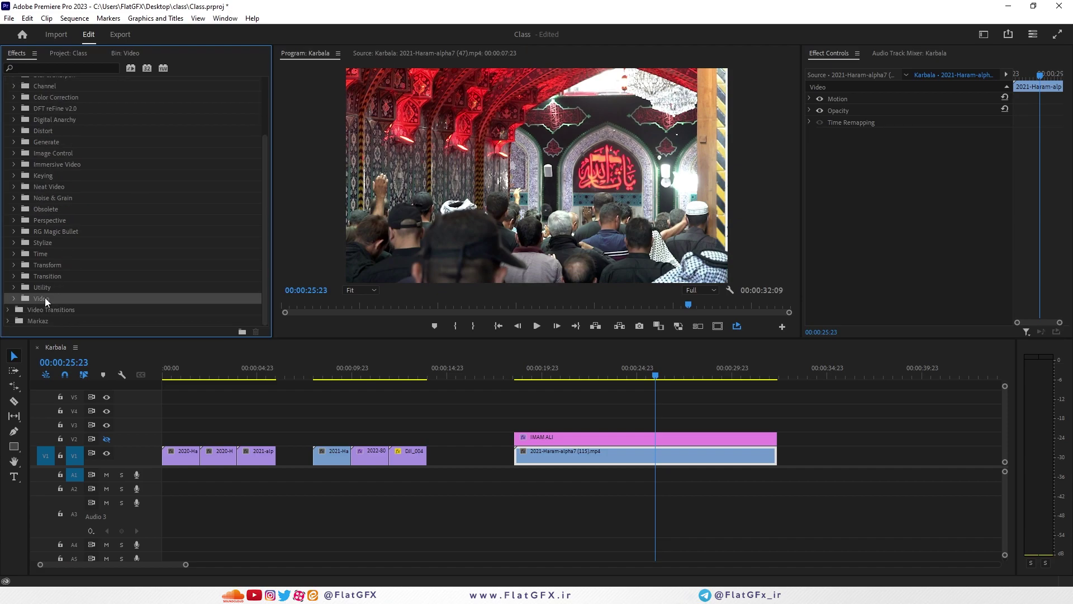
{"action": "left_click", "coordinate": [52, 220], "text": "ctrl"}
{"action": "left_click", "coordinate": [53, 231], "text": "ctrl"}
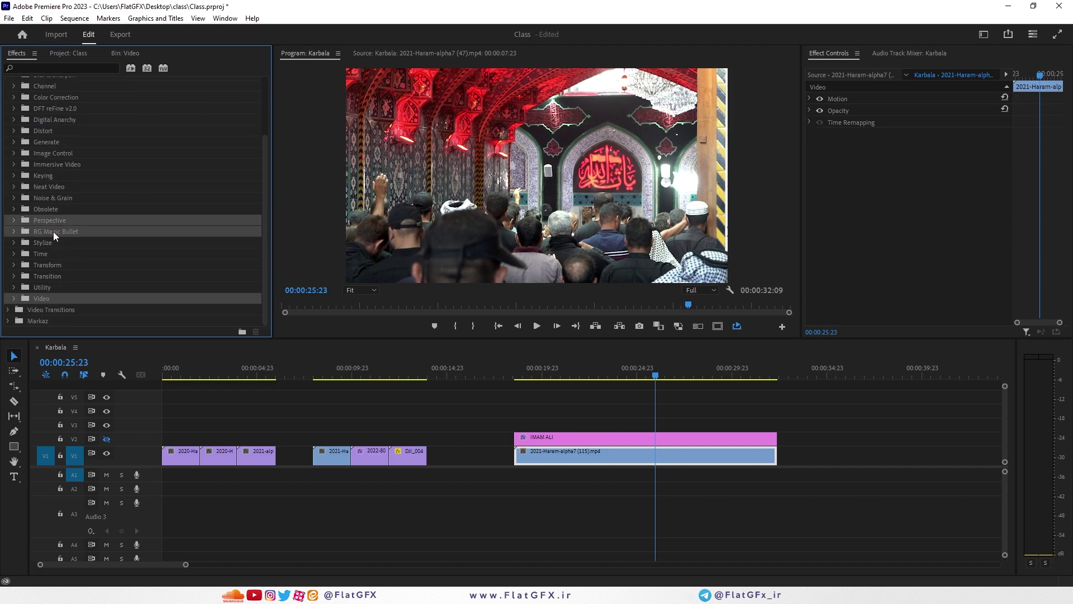
{"action": "left_click", "coordinate": [52, 243], "text": "ctrl"}
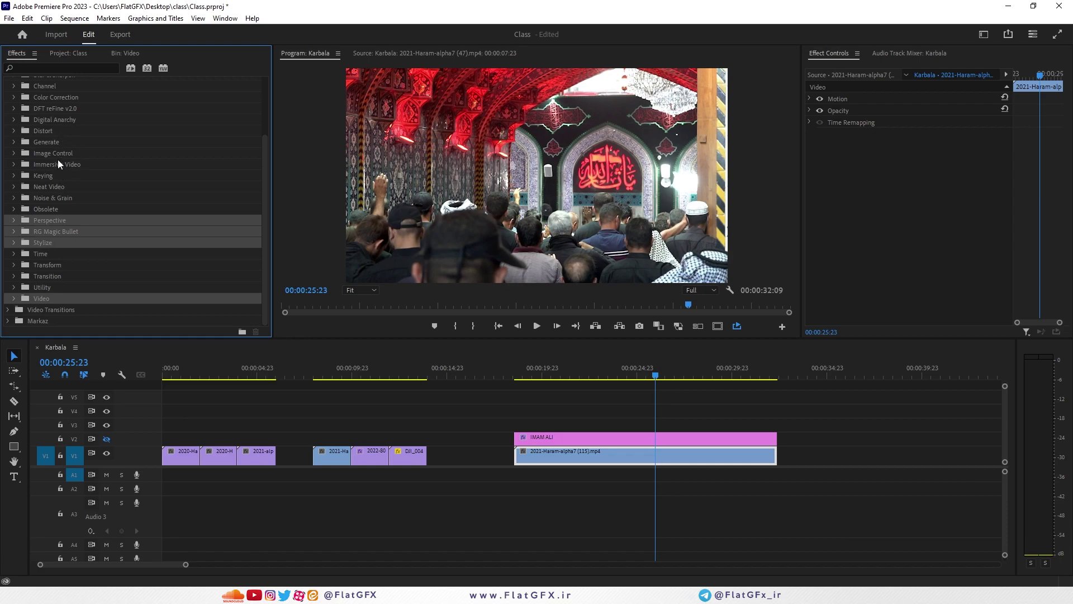
{"action": "scroll", "coordinate": [63, 199], "scroll_direction": "up", "scroll_amount": 1}
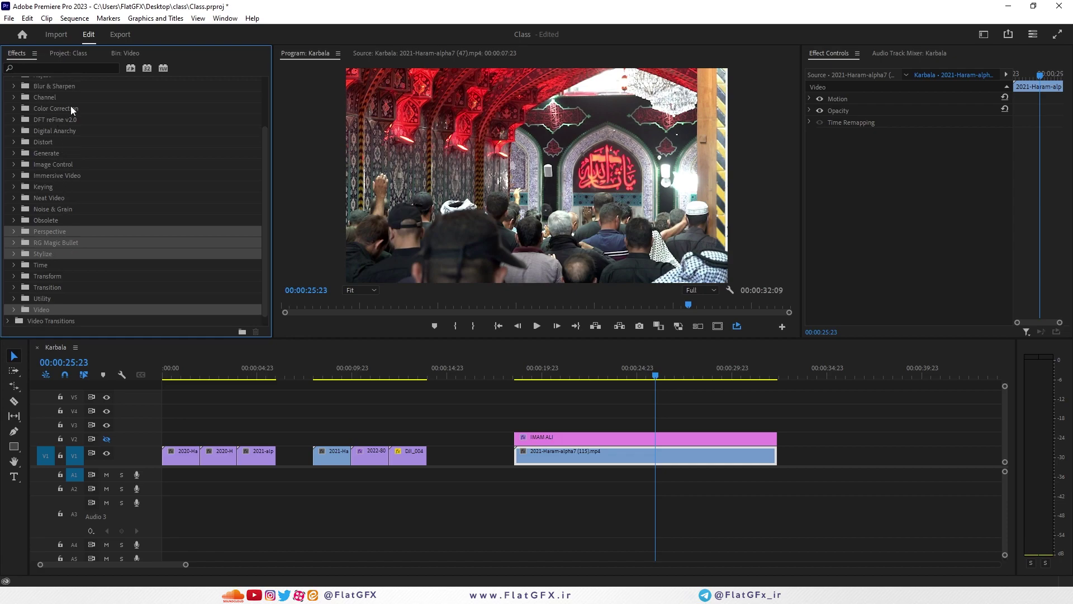
{"action": "scroll", "coordinate": [77, 193], "scroll_direction": "down", "scroll_amount": 1}
{"action": "left_click", "coordinate": [33, 254], "text": "ctrl"}
{"action": "left_click", "coordinate": [46, 265], "text": "ctrl"}
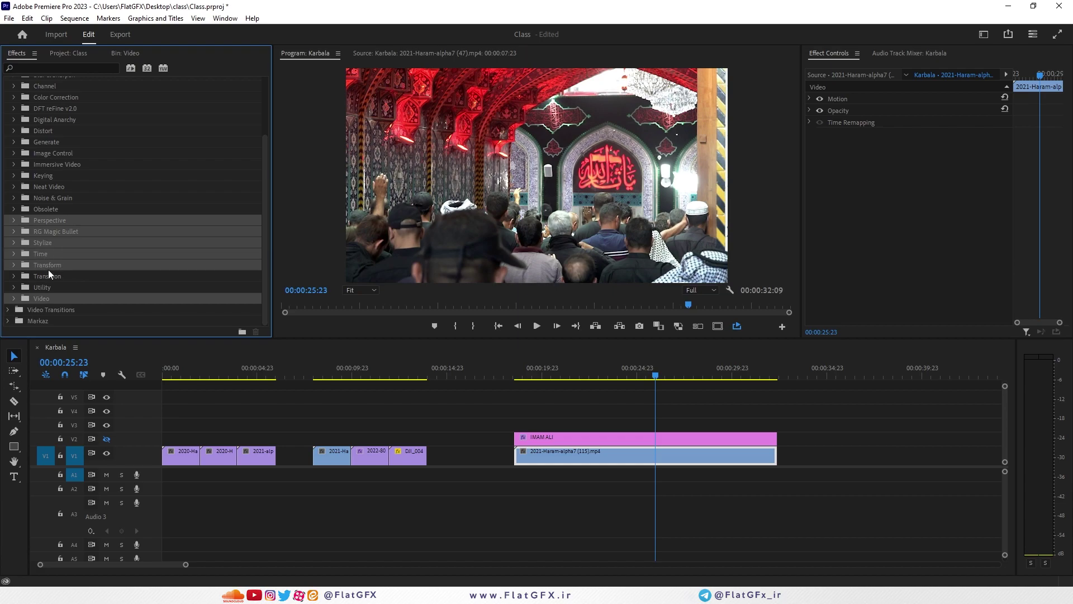
{"action": "left_click", "coordinate": [50, 277], "text": "ctrl"}
{"action": "left_click", "coordinate": [51, 288], "text": "ctrl"}
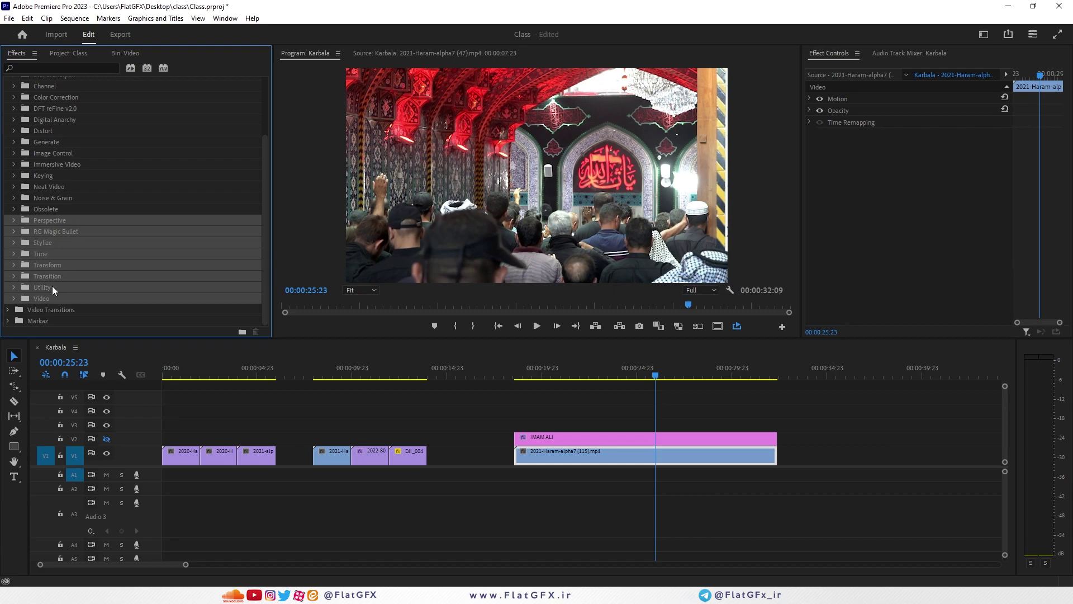
{"action": "scroll", "coordinate": [56, 313], "scroll_direction": "up", "scroll_amount": 4}
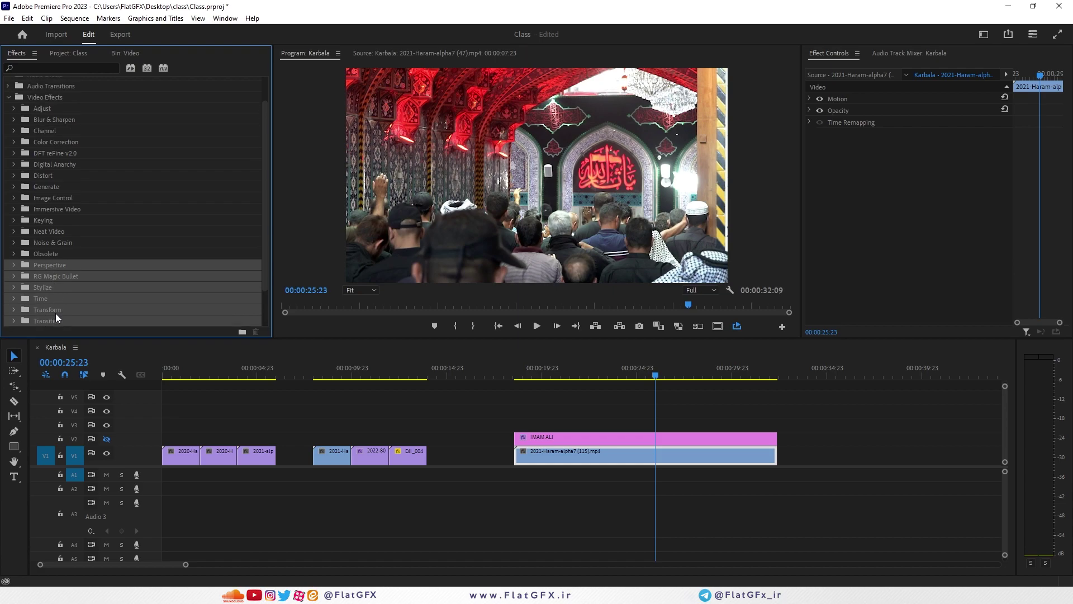
{"action": "left_click", "coordinate": [11, 99]}
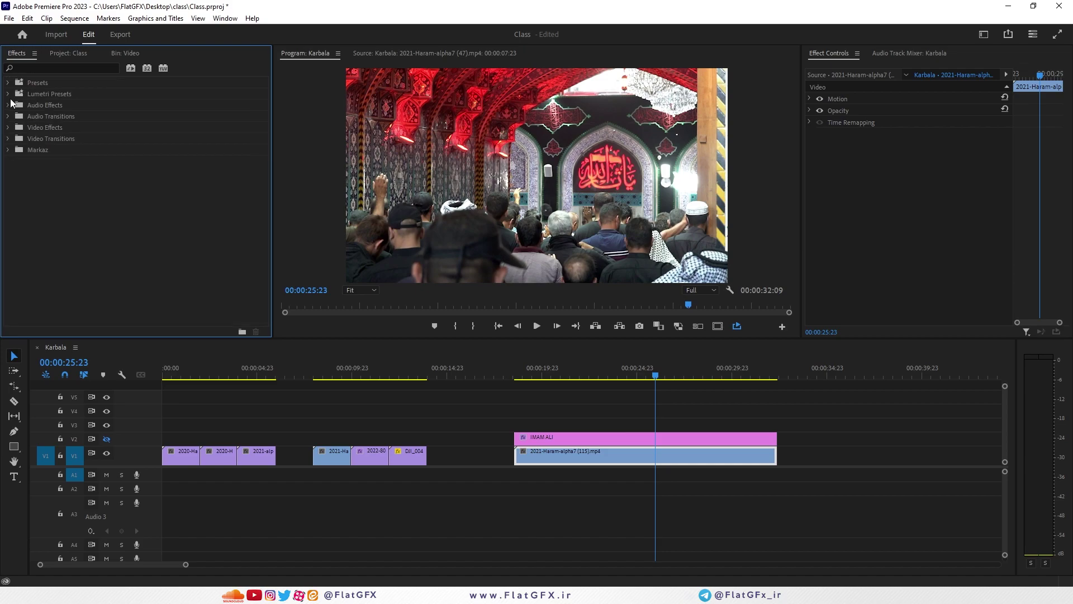